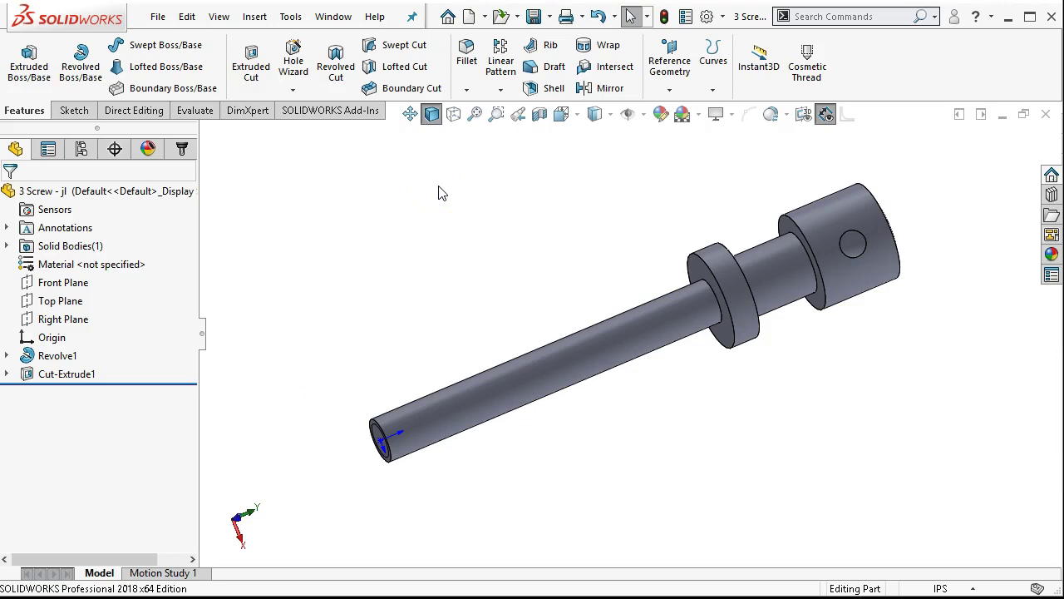
Save the 3 Screw part
{"action": "left_click", "coordinate": [466, 173]}
{"action": "left_click", "coordinate": [531, 66]}
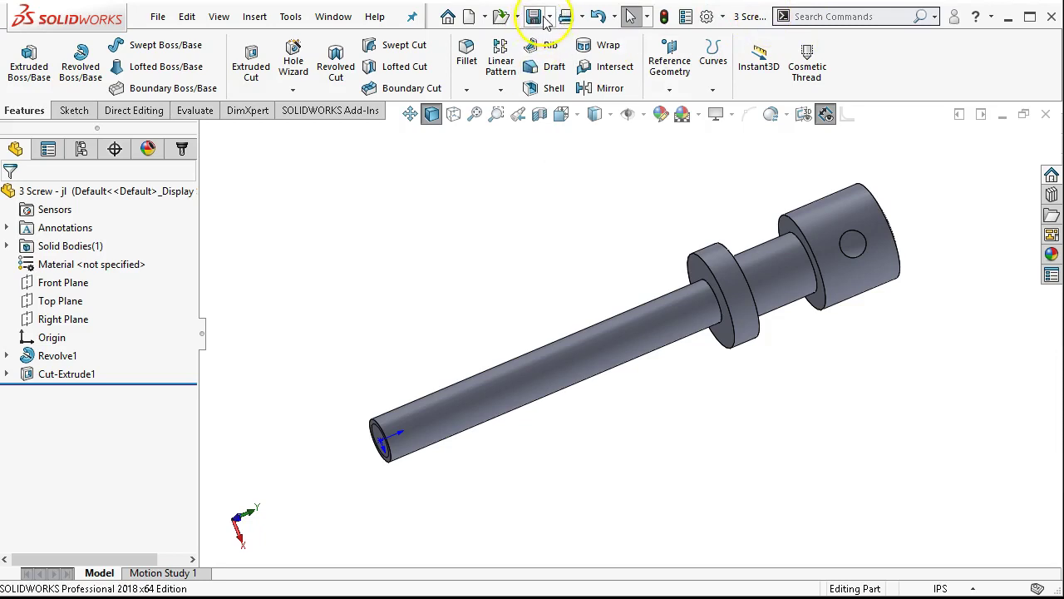
{"action": "left_click", "coordinate": [534, 18]}
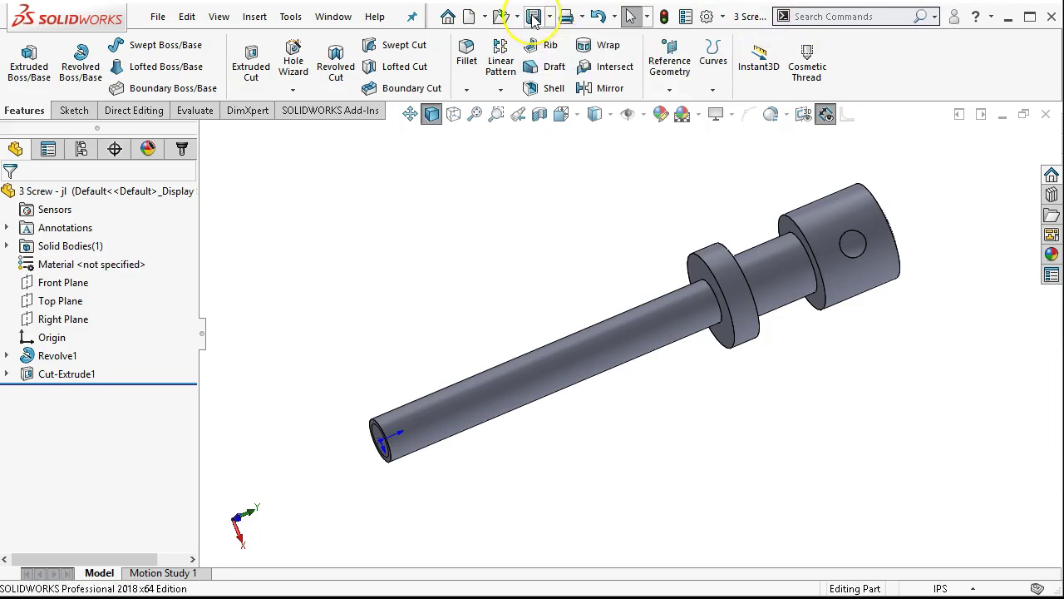
Set up a Save As of the screw part with the option to save as a copy and open it
{"action": "left_click", "coordinate": [552, 20]}
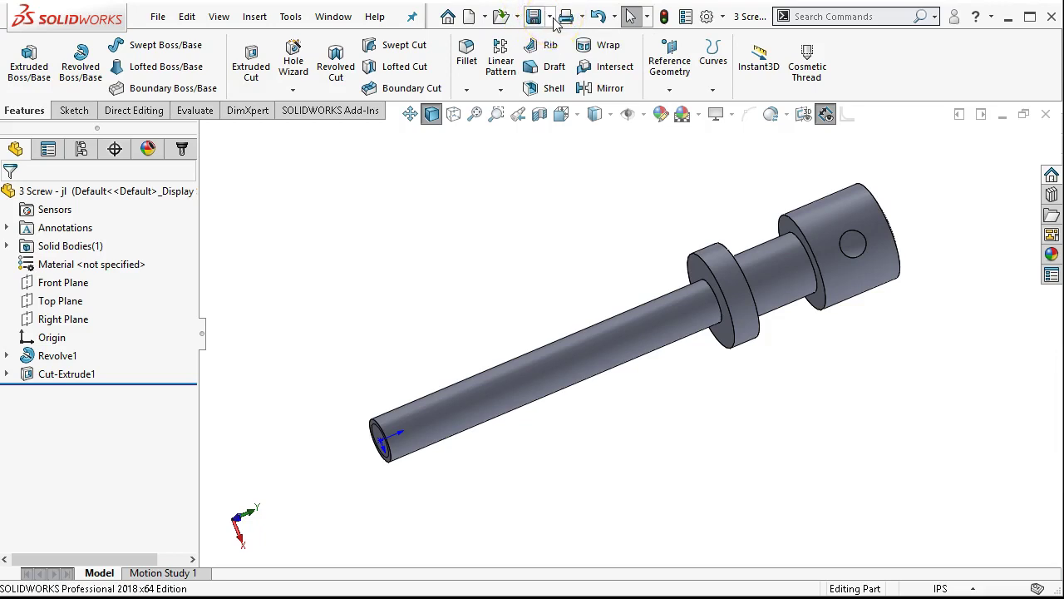
{"action": "left_click", "coordinate": [551, 17]}
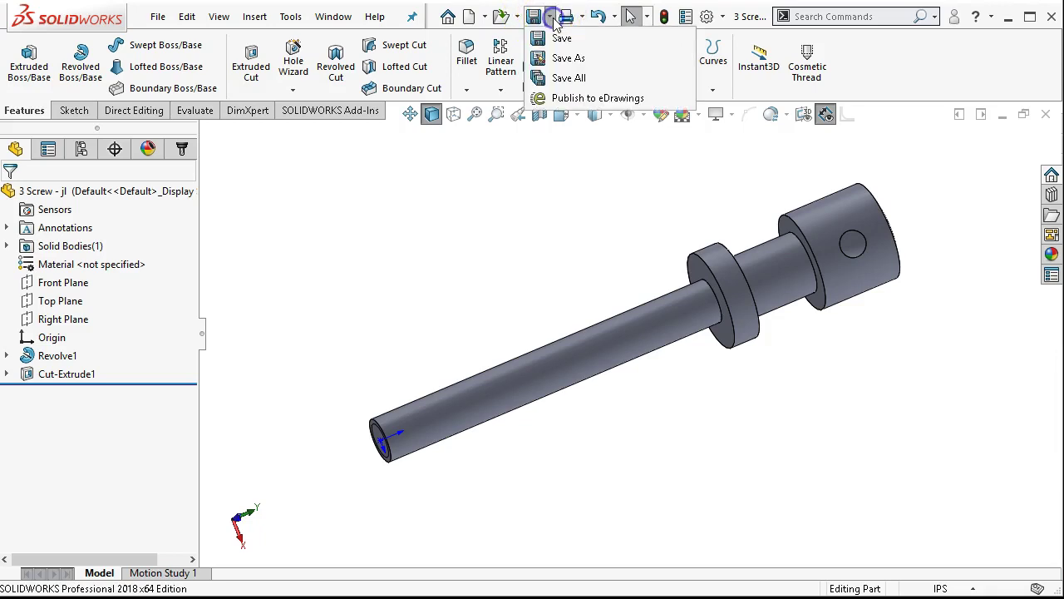
{"action": "left_click", "coordinate": [182, 22]}
{"action": "left_click", "coordinate": [158, 17]}
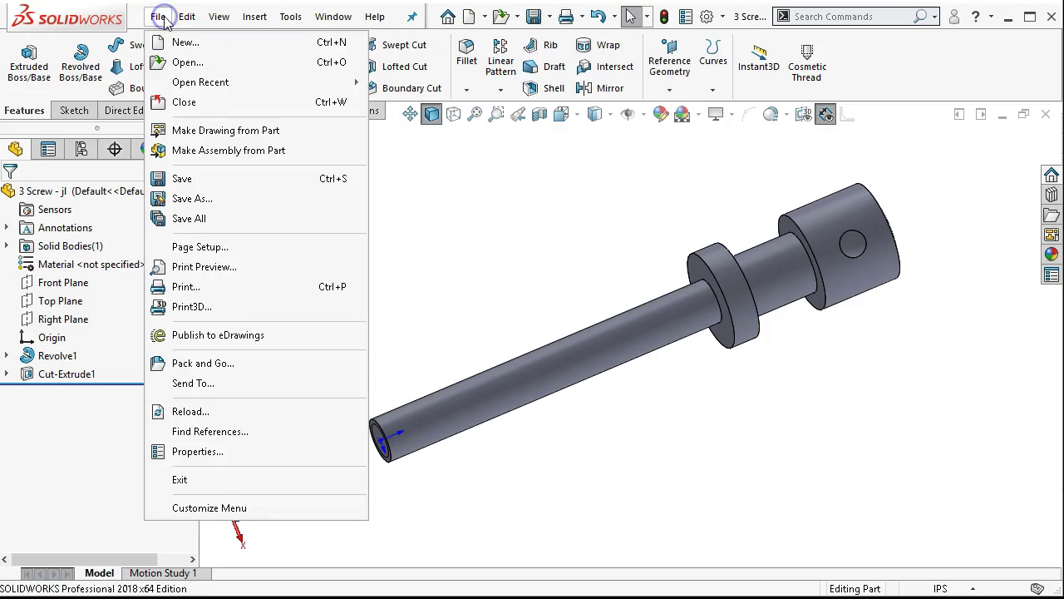
{"action": "left_click", "coordinate": [191, 199]}
{"action": "left_click_drag", "start_coordinate": [444, 108], "coordinate": [247, 70]}
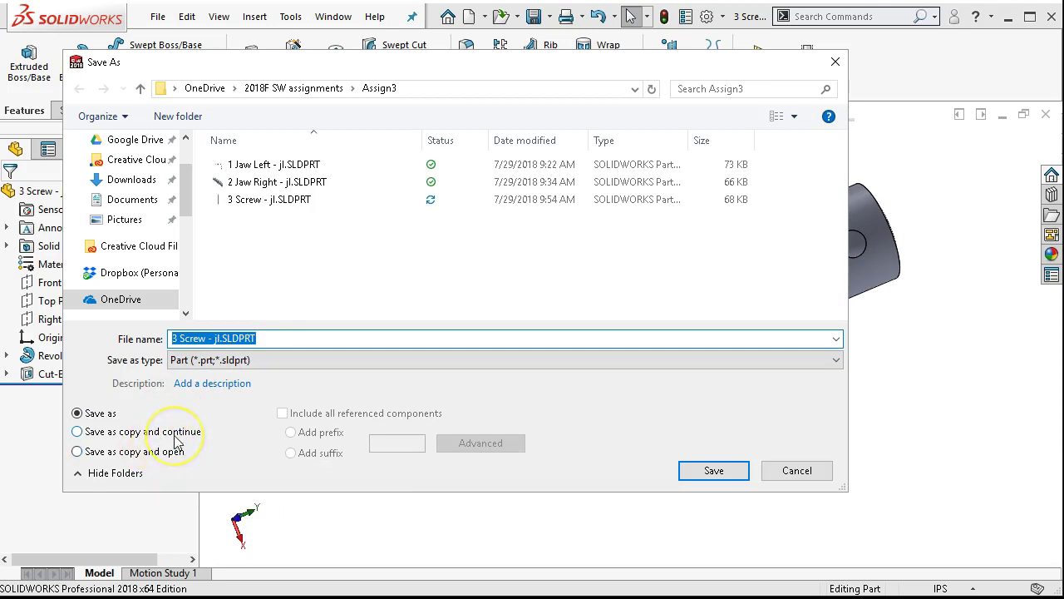
{"action": "left_click", "coordinate": [76, 453]}
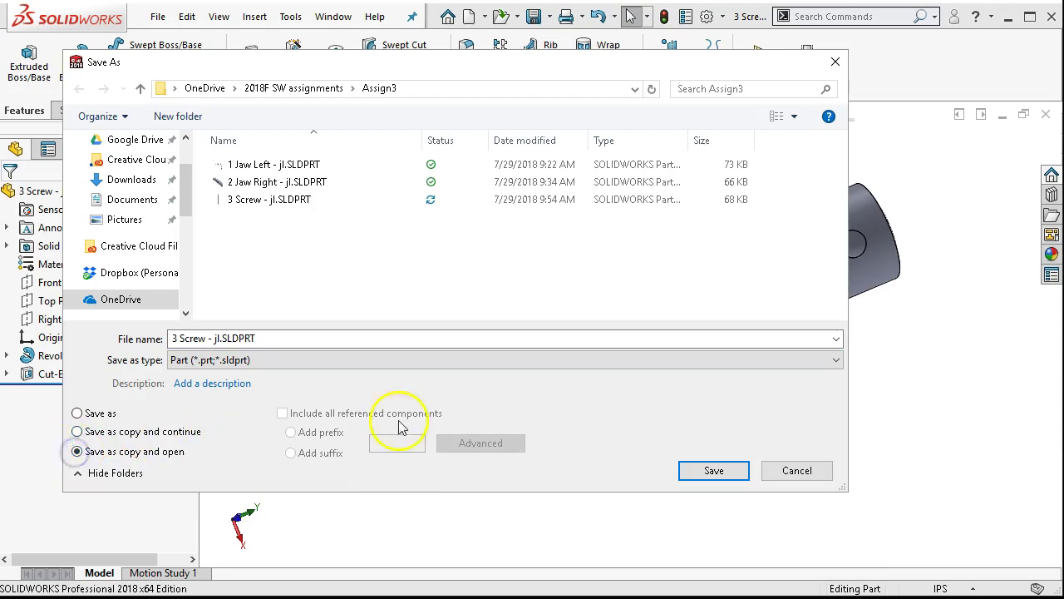
{"action": "left_click", "coordinate": [698, 473]}
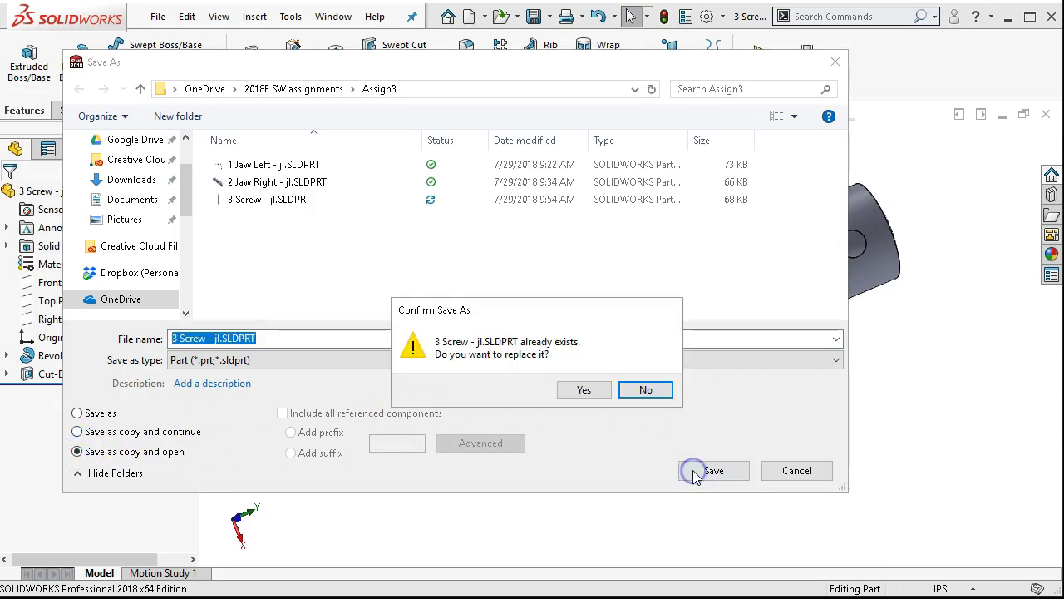
{"action": "left_click", "coordinate": [669, 396]}
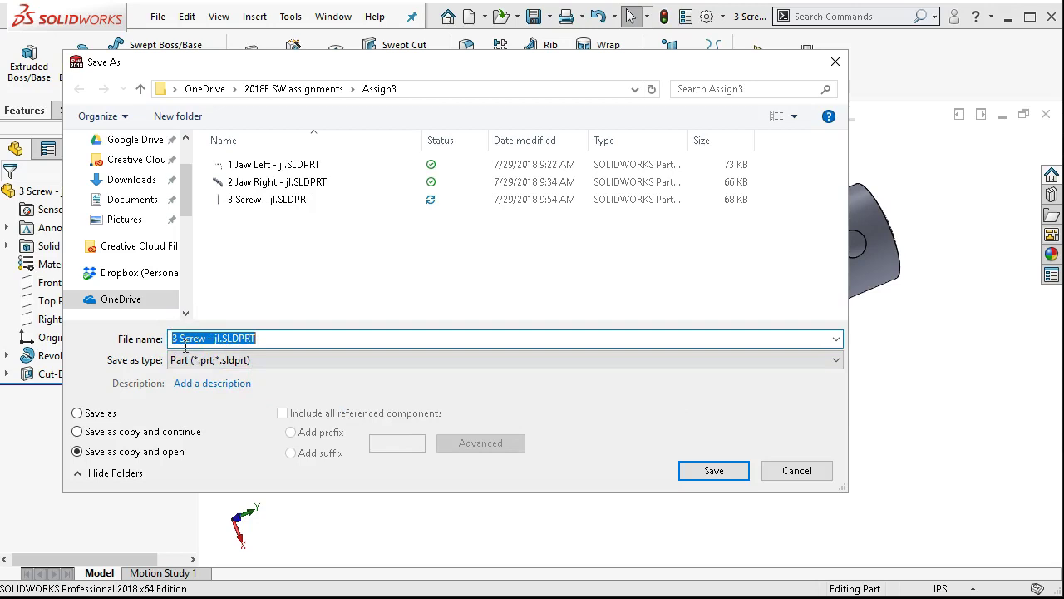
Save the copy as 4 Pilot Screw - jl.SLDPRT in the Assign3 folder and switch back to the 3 Screw part
{"action": "key", "text": "Home"}
{"action": "key", "text": "Delete"}
{"action": "type", "text": "4"}
{"action": "type", "text": " Pilo"}
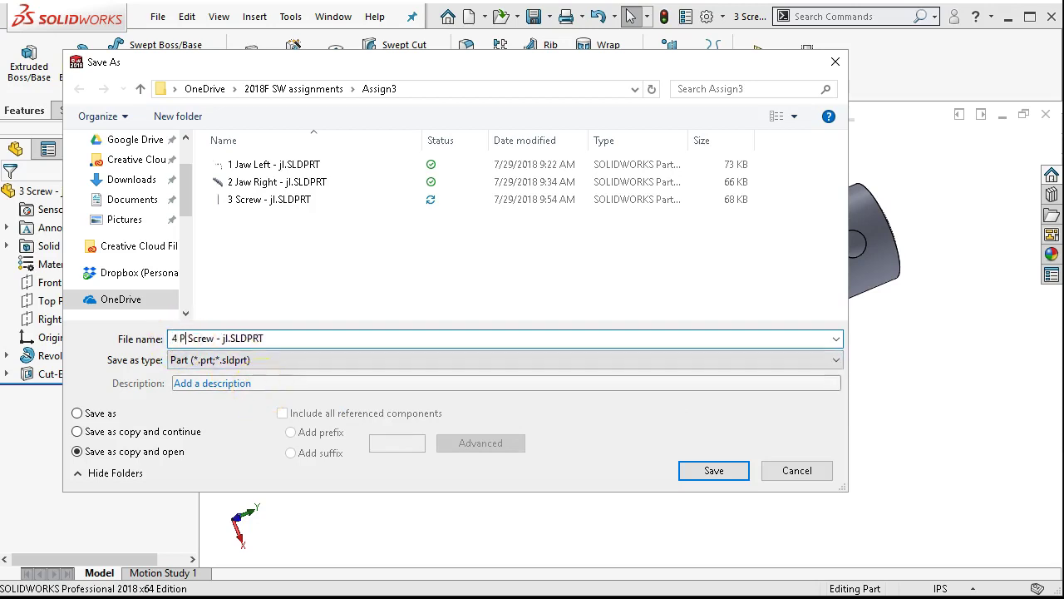
{"action": "type", "text": "t"}
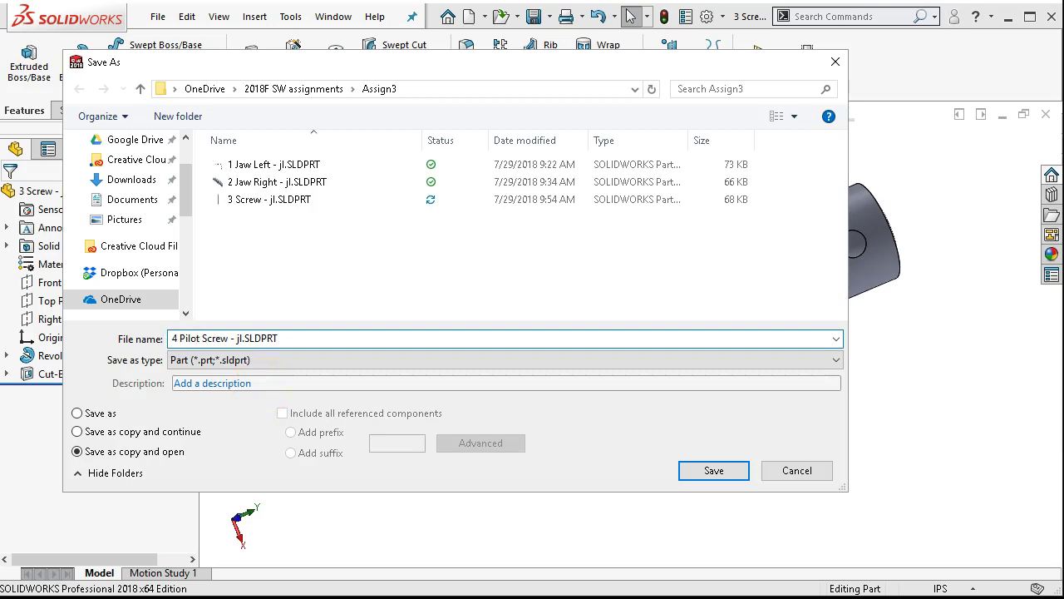
{"action": "left_click", "coordinate": [713, 472]}
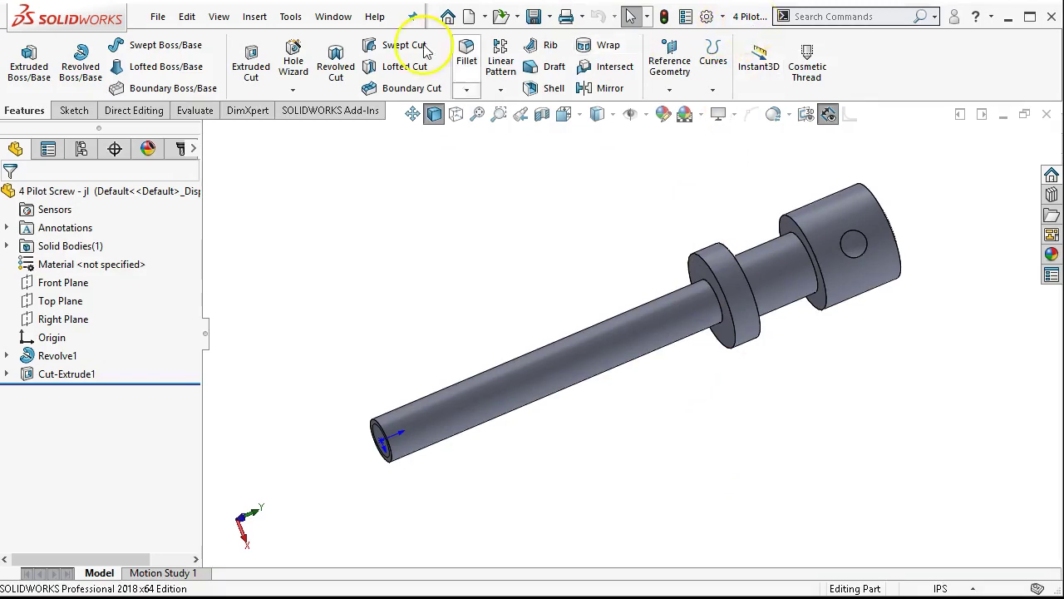
{"action": "left_click", "coordinate": [335, 18]}
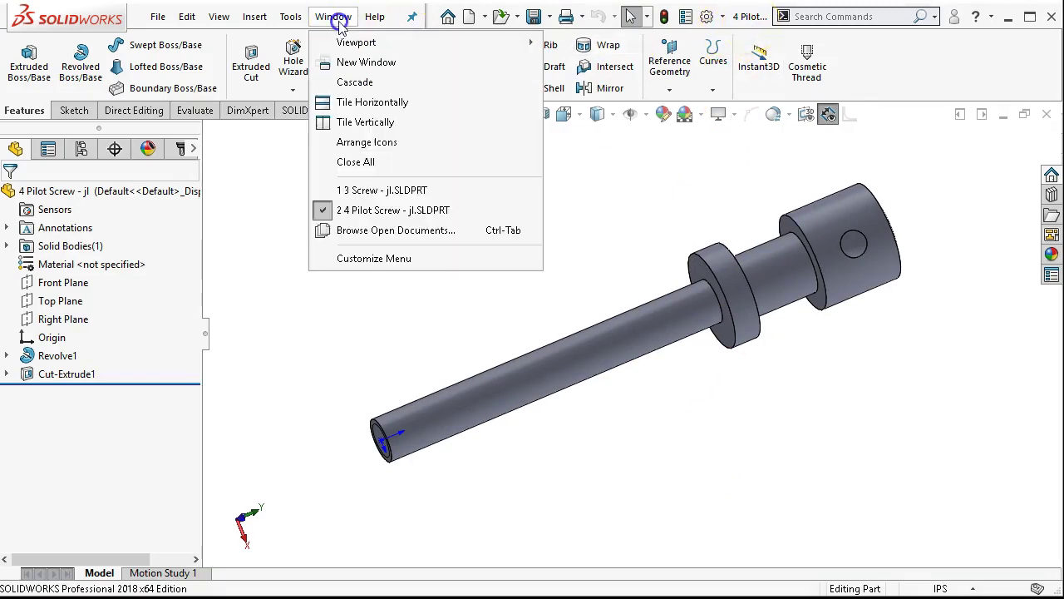
{"action": "left_click", "coordinate": [375, 192]}
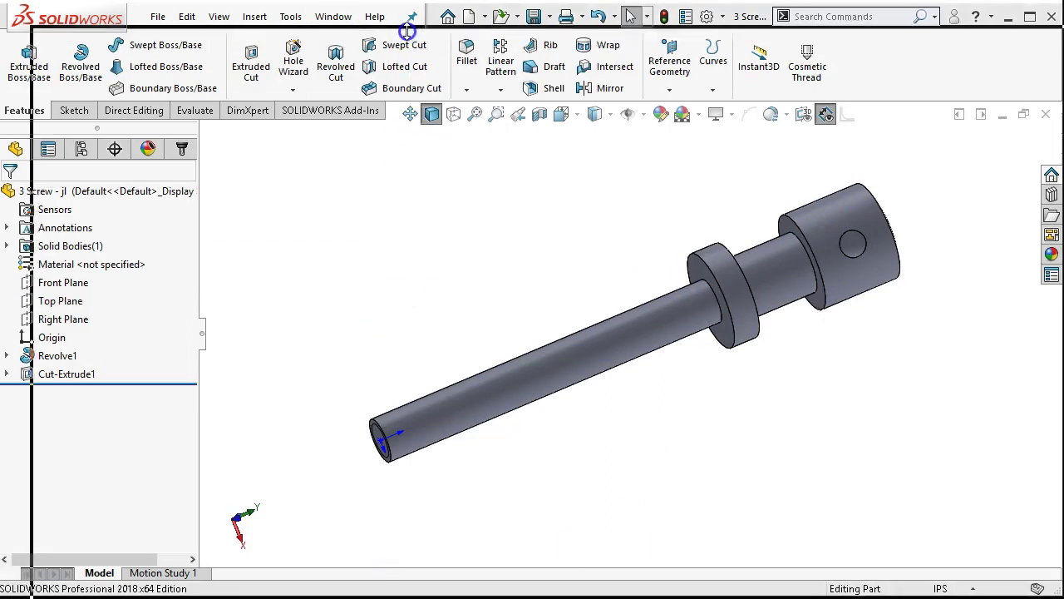
Switch to the assignment page in Chrome, examine the clamp drawing for the end dimension of screw 3, and return to SOLIDWORKS
{"action": "key", "text": "alt+Tab"}
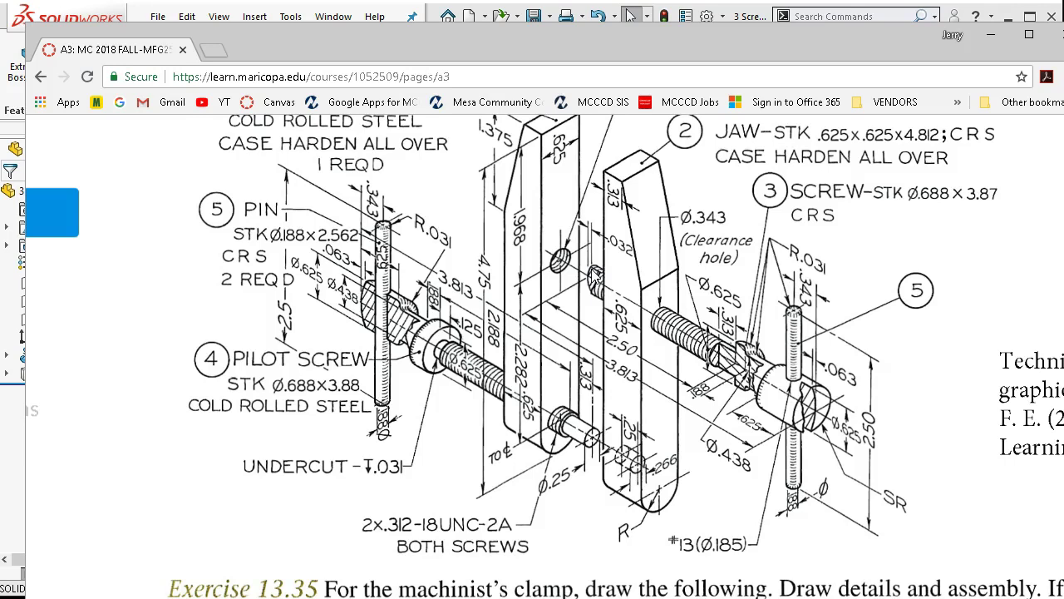
{"action": "scroll", "coordinate": [595, 277], "scroll_direction": "up", "scroll_amount": 1}
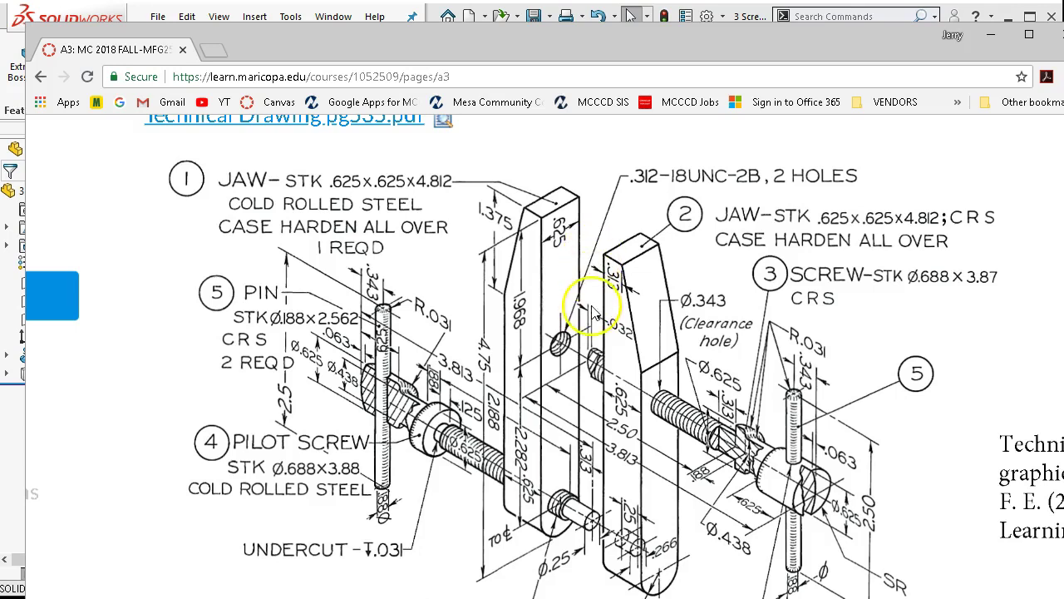
{"action": "scroll", "coordinate": [628, 454], "scroll_direction": "down", "scroll_amount": 10}
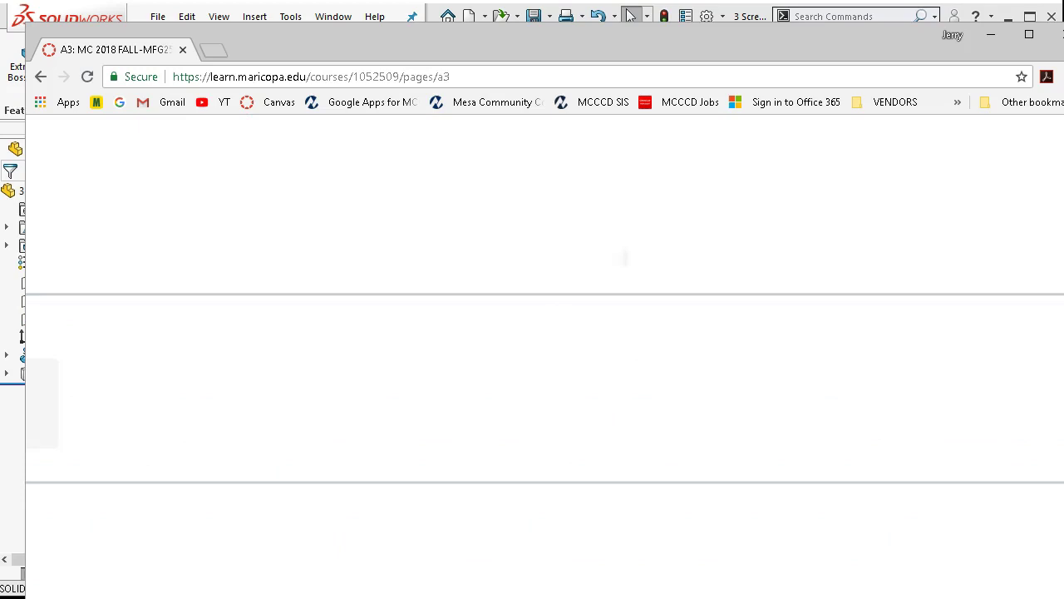
{"action": "scroll", "coordinate": [532, 357], "scroll_direction": "up", "scroll_amount": 10}
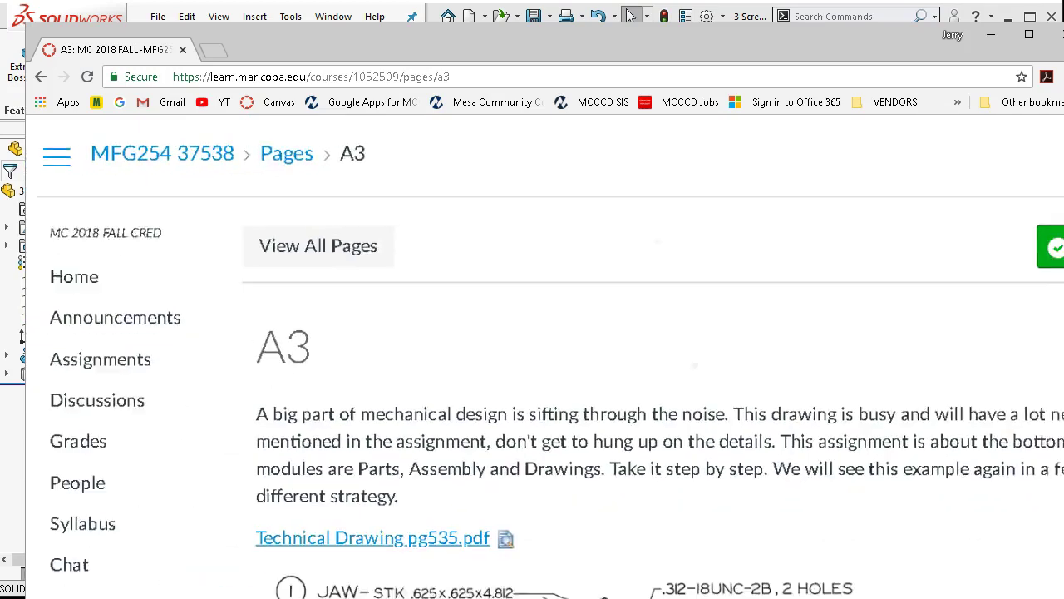
{"action": "scroll", "coordinate": [533, 357], "scroll_direction": "up", "scroll_amount": 3, "text": "ctrl"}
{"action": "scroll", "coordinate": [533, 358], "scroll_direction": "down", "scroll_amount": 3}
{"action": "scroll", "coordinate": [532, 358], "scroll_direction": "up", "scroll_amount": 4, "text": "ctrl"}
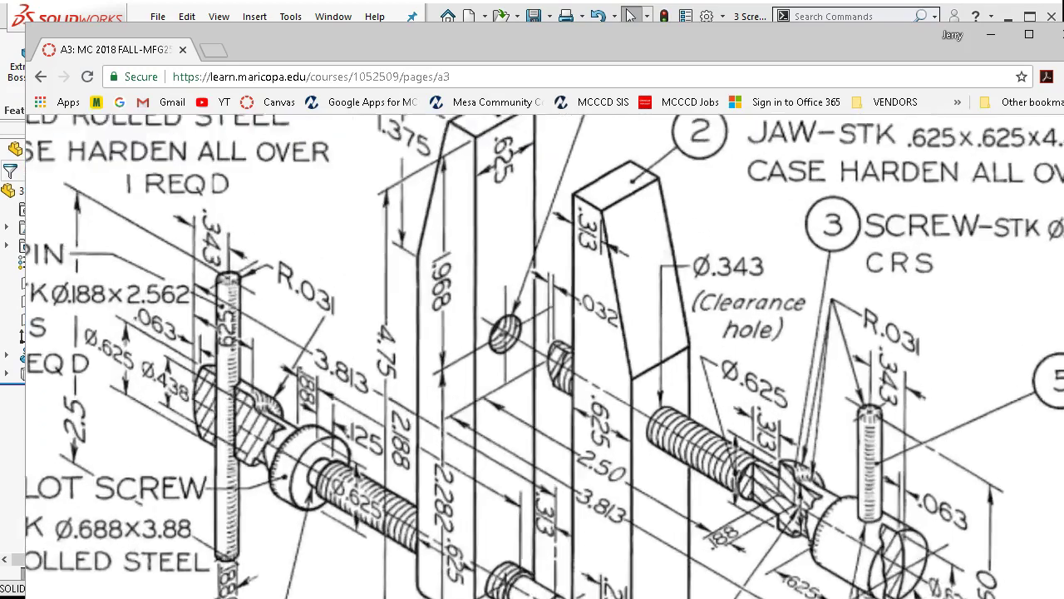
{"action": "scroll", "coordinate": [532, 358], "scroll_direction": "up", "scroll_amount": 2}
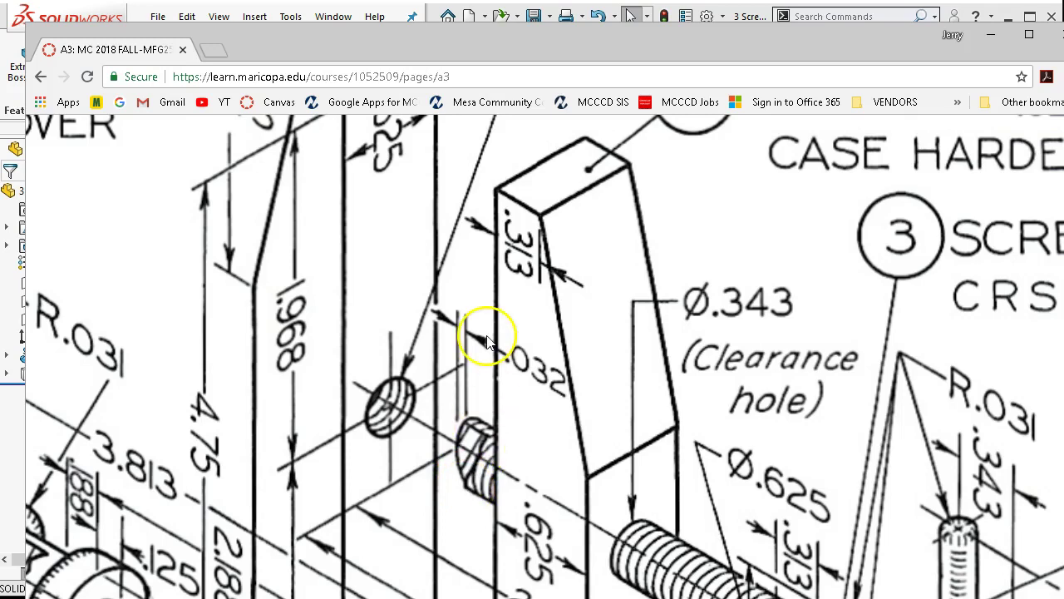
{"action": "scroll", "coordinate": [488, 341], "scroll_direction": "down", "scroll_amount": 5, "text": "ctrl"}
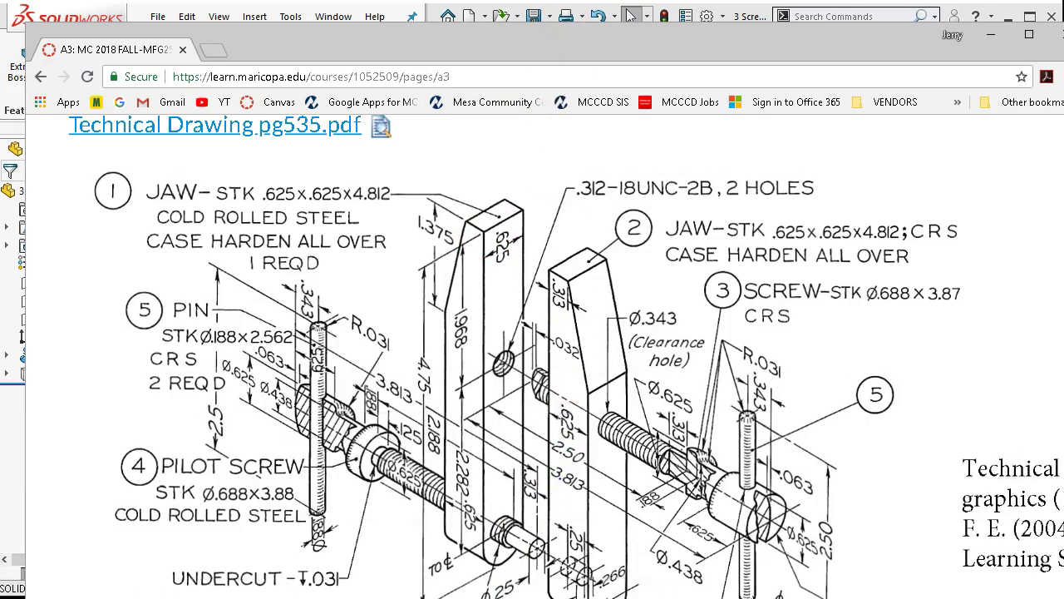
{"action": "left_click", "coordinate": [532, 593]}
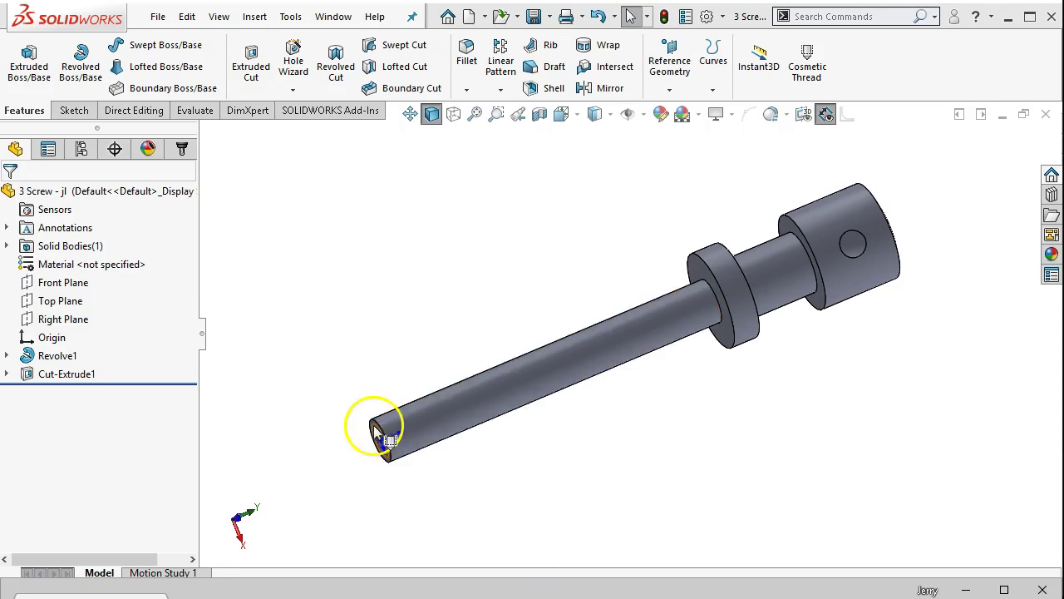
Chamfer the outer circular edge at the screw's free end with a 0.032 in distance and 45° angle
{"action": "scroll", "coordinate": [376, 424], "scroll_direction": "down", "scroll_amount": 2}
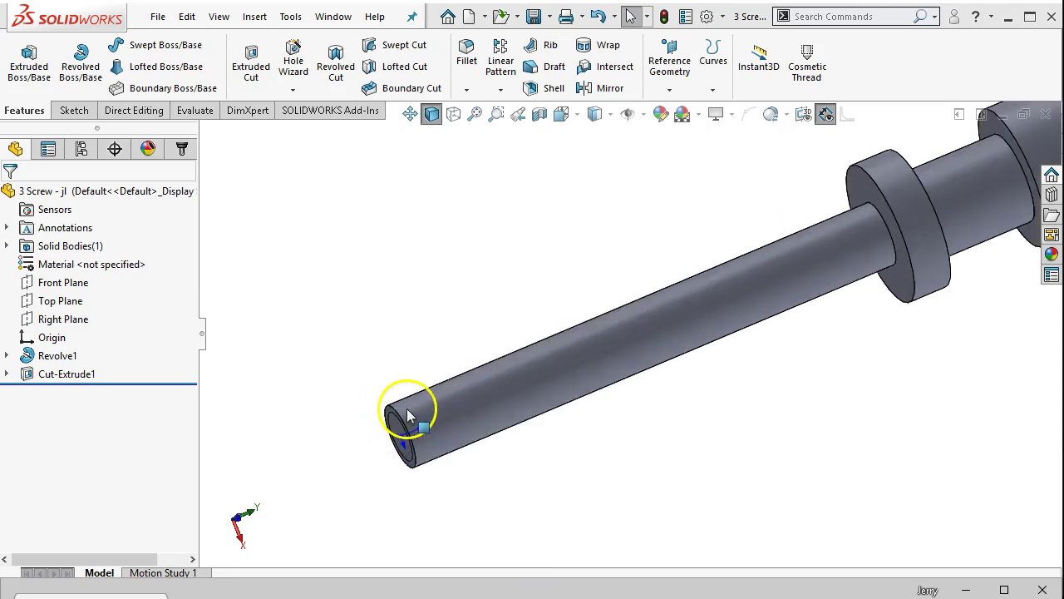
{"action": "left_click", "coordinate": [393, 411]}
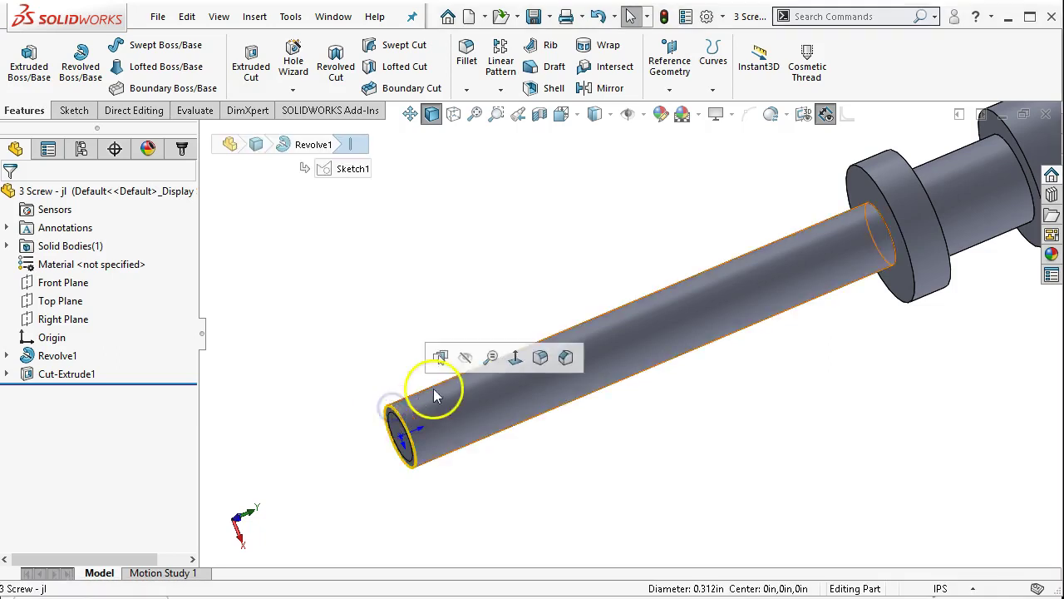
{"action": "left_click", "coordinate": [565, 358]}
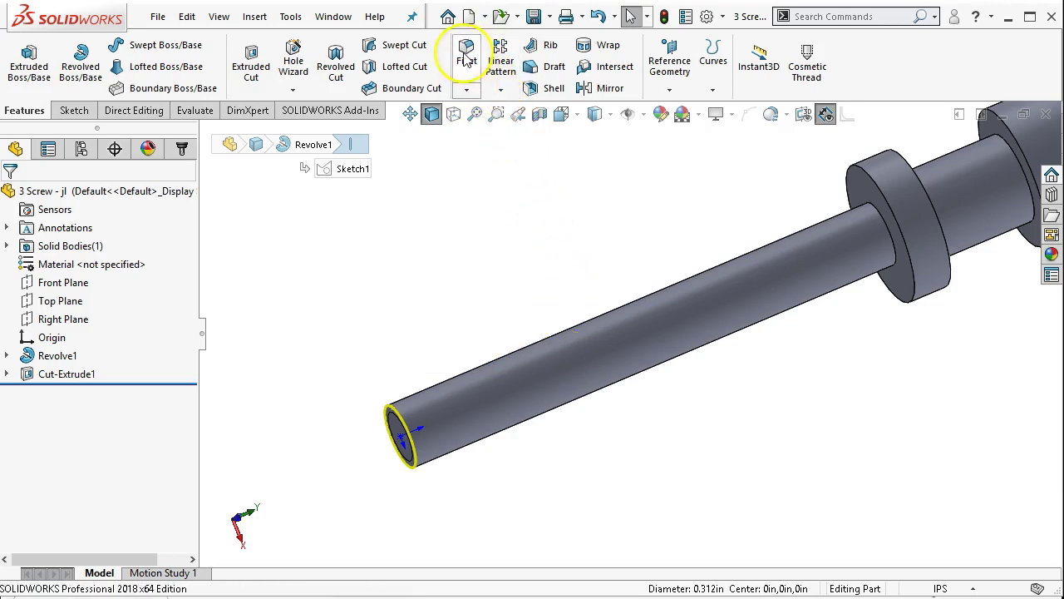
{"action": "left_click", "coordinate": [467, 89]}
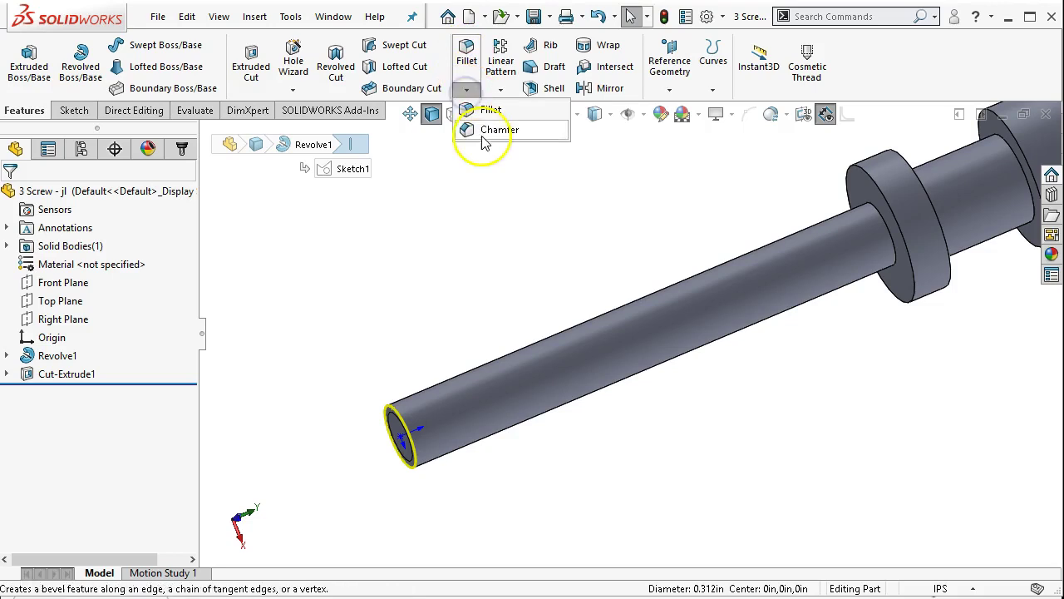
{"action": "left_click", "coordinate": [480, 131]}
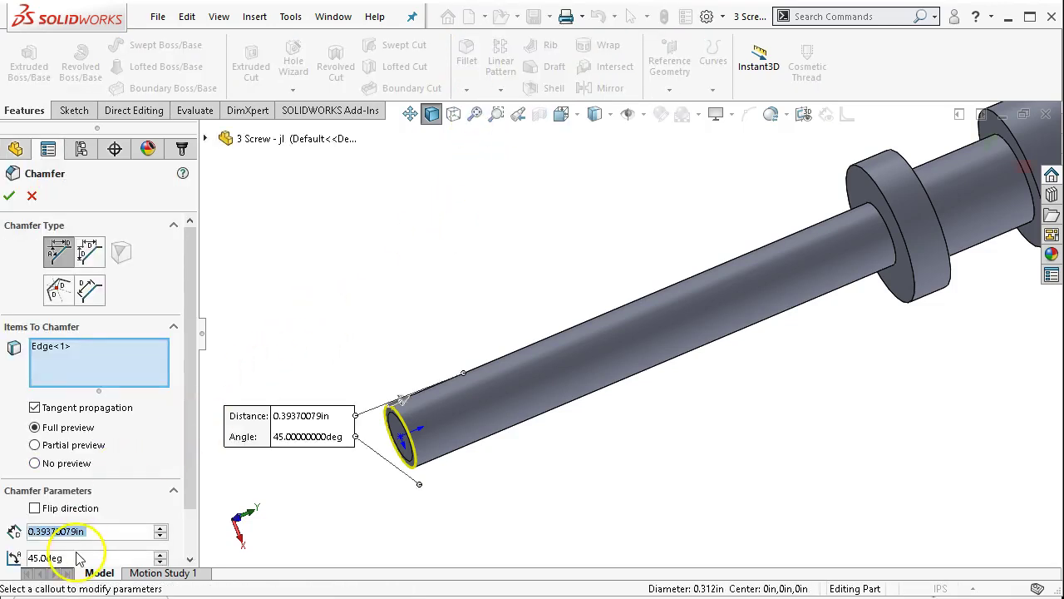
{"action": "type", "text": ".032"}
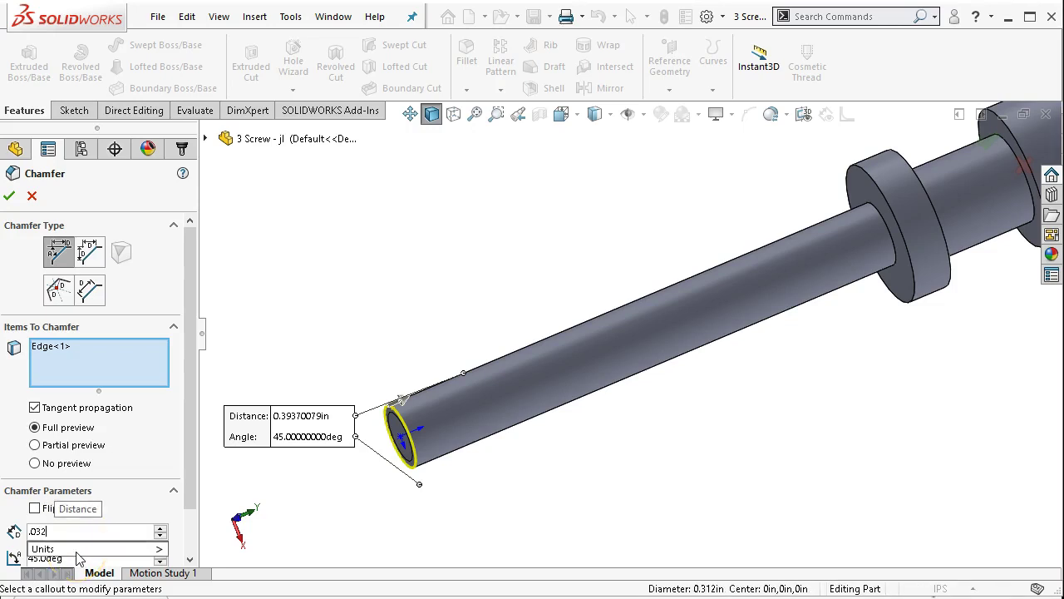
{"action": "key", "text": "Tab"}
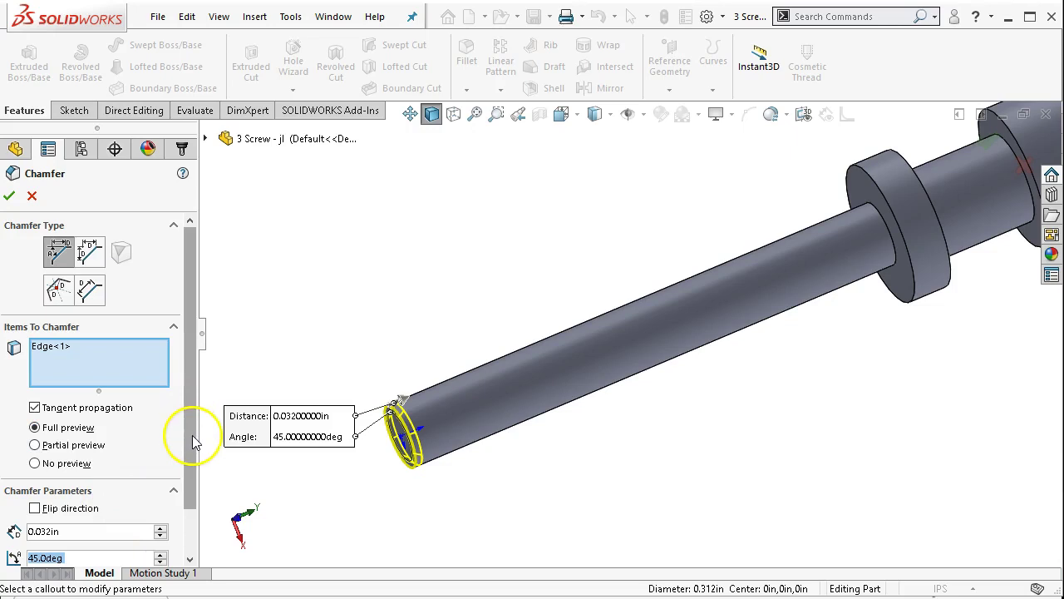
{"action": "scroll", "coordinate": [192, 441], "scroll_direction": "down", "scroll_amount": 2}
{"action": "scroll", "coordinate": [168, 466], "scroll_direction": "up", "scroll_amount": 2}
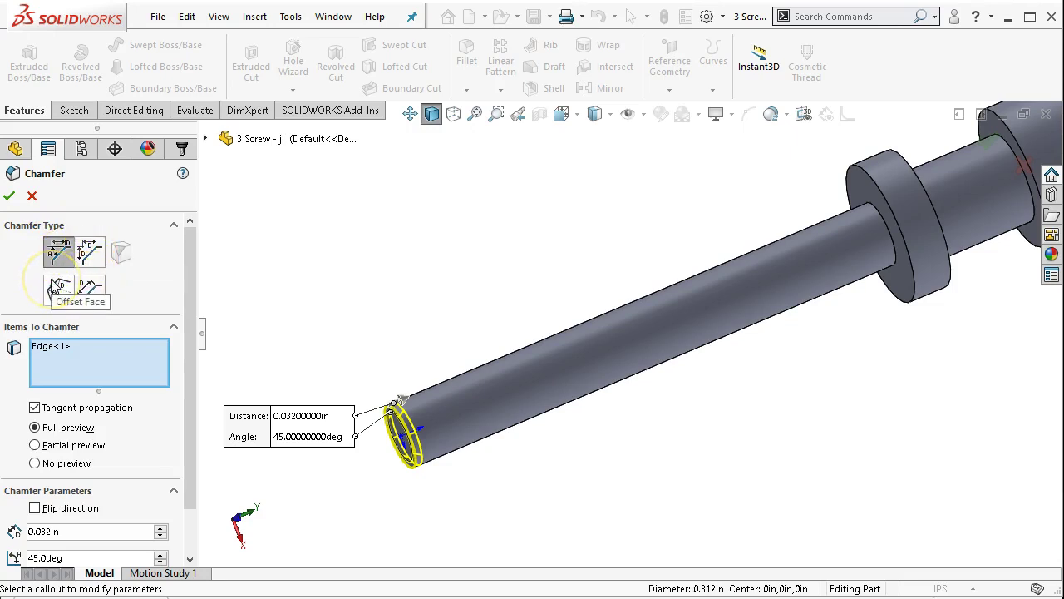
{"action": "left_click", "coordinate": [9, 198]}
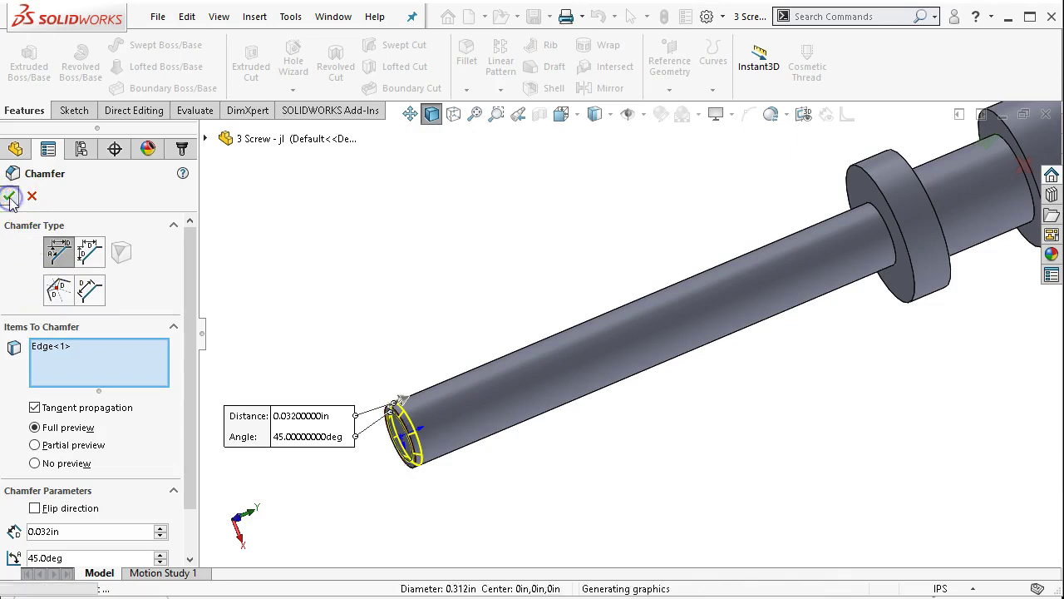
Bring up the clamp drawing in Chrome, examine the fillet radius of screw 3, and return to SOLIDWORKS
{"action": "middle_click_drag", "start_coordinate": [821, 292], "coordinate": [831, 266]}
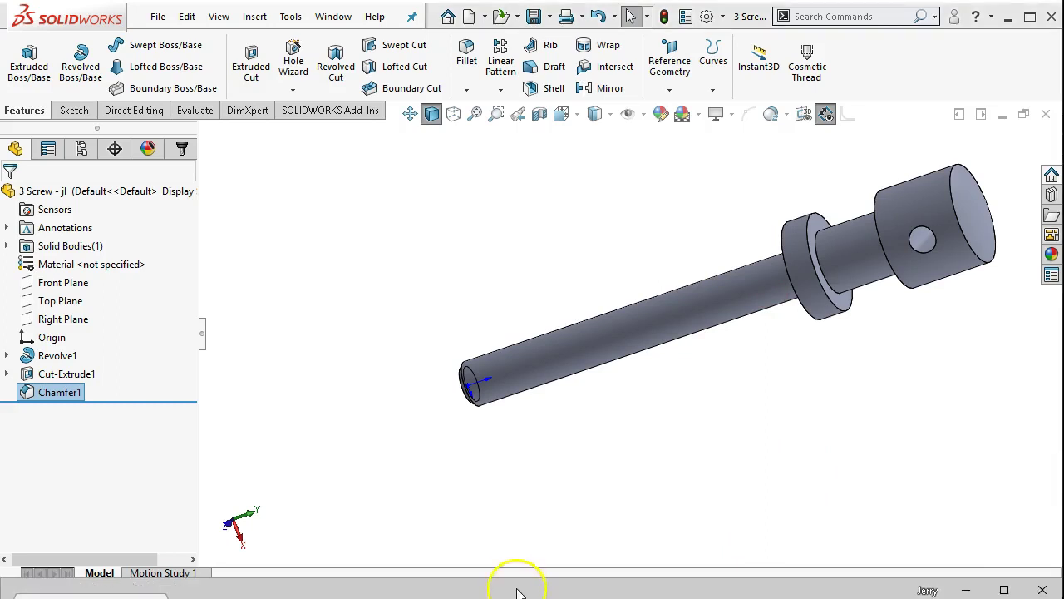
{"action": "mouse_move", "coordinate": [509, 584]}
{"action": "left_mouse_down"}
{"action": "mouse_move", "coordinate": [502, 353]}
{"action": "mouse_move", "coordinate": [448, 88]}
{"action": "left_mouse_up"}
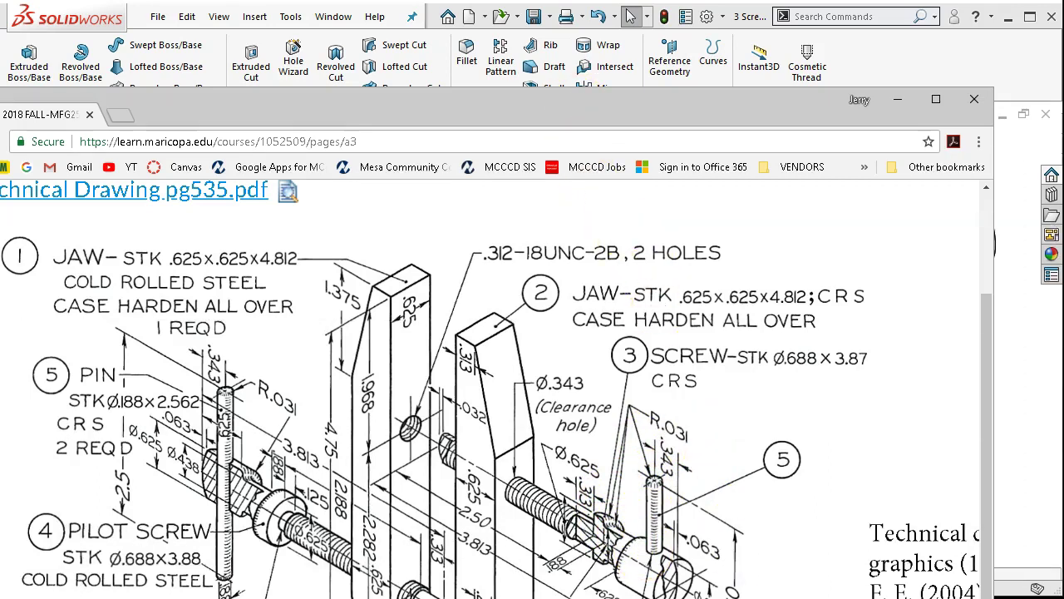
{"action": "key", "text": "alt+Tab"}
Fillet four circular edges with a 0.031 in radius: the head-side edges of the collar and the neck-side edges of the head
{"action": "left_click", "coordinate": [819, 283]}
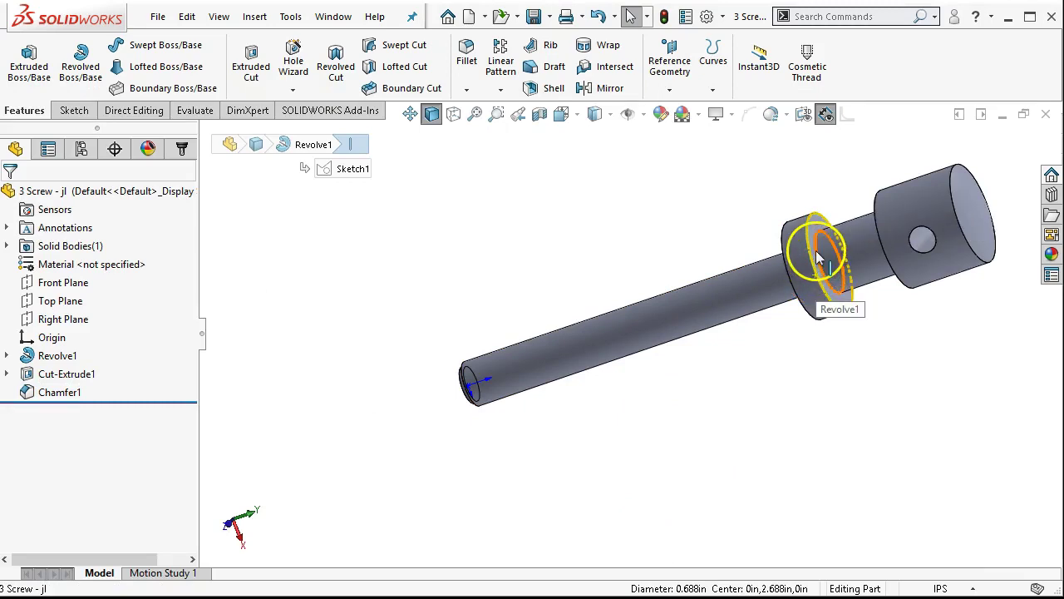
{"action": "left_click", "coordinate": [819, 266], "text": "ctrl"}
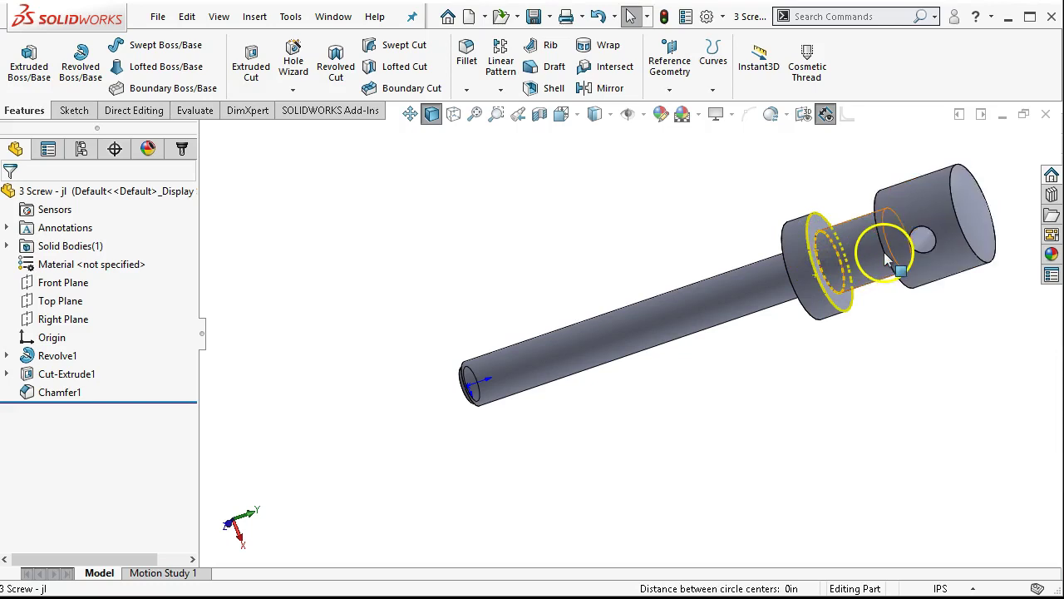
{"action": "left_click", "coordinate": [884, 231], "text": "ctrl"}
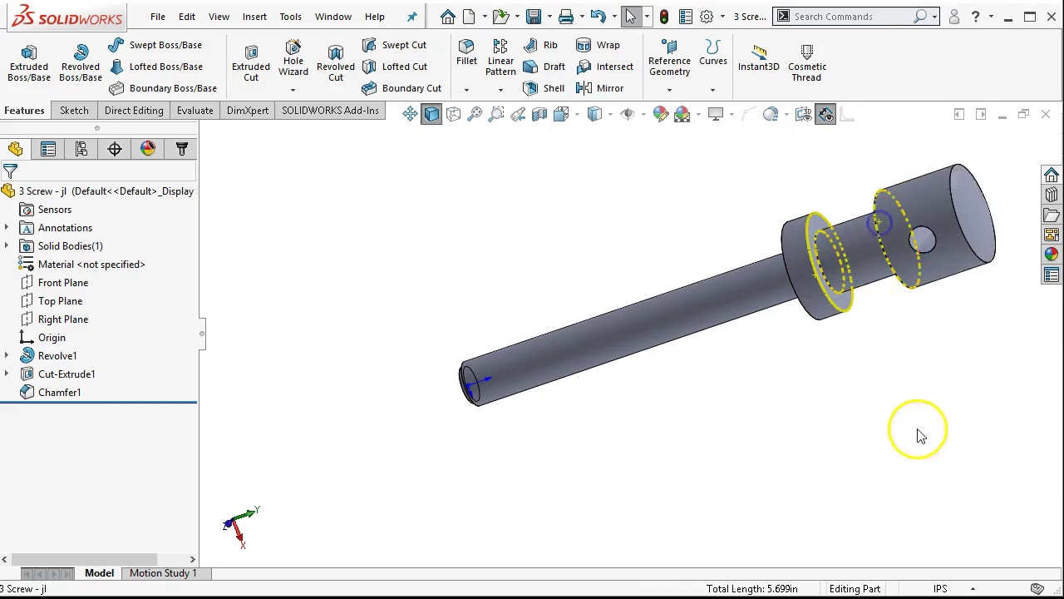
{"action": "scroll", "coordinate": [882, 225], "scroll_direction": "down", "scroll_amount": 5}
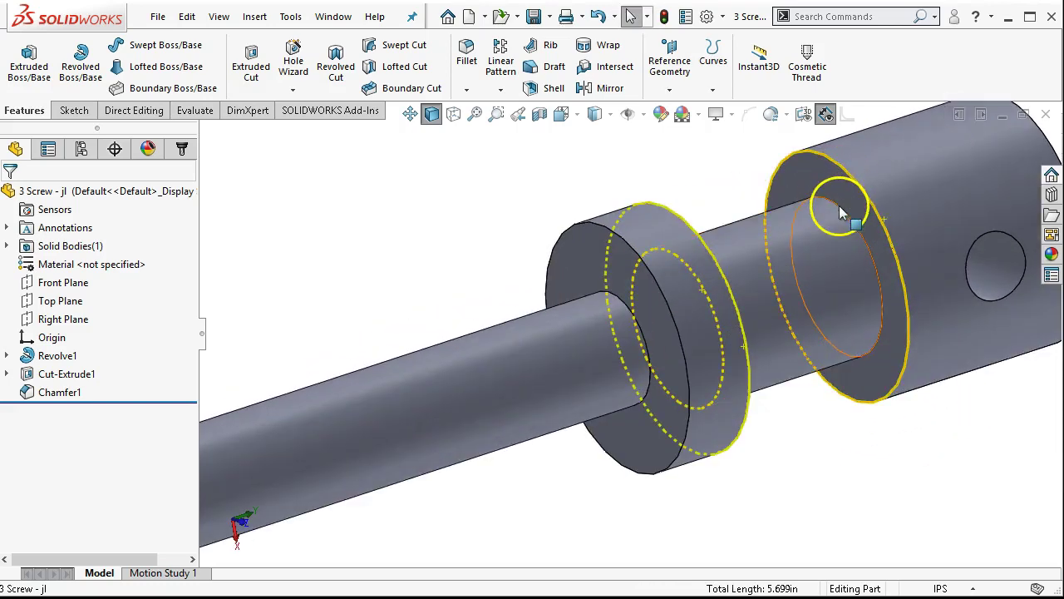
{"action": "left_click", "coordinate": [834, 206], "text": "ctrl"}
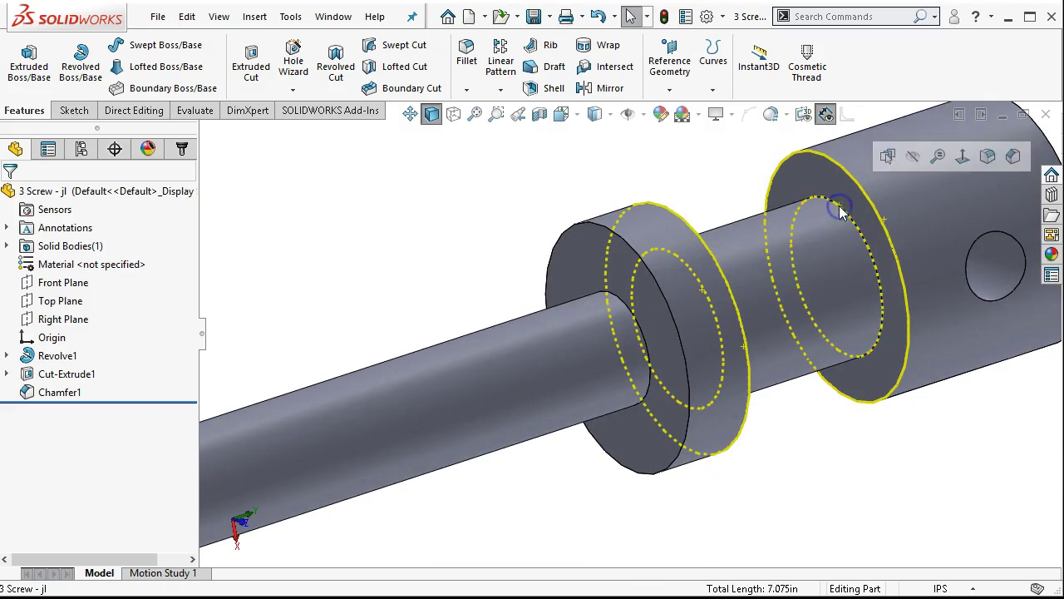
{"action": "left_click", "coordinate": [987, 157]}
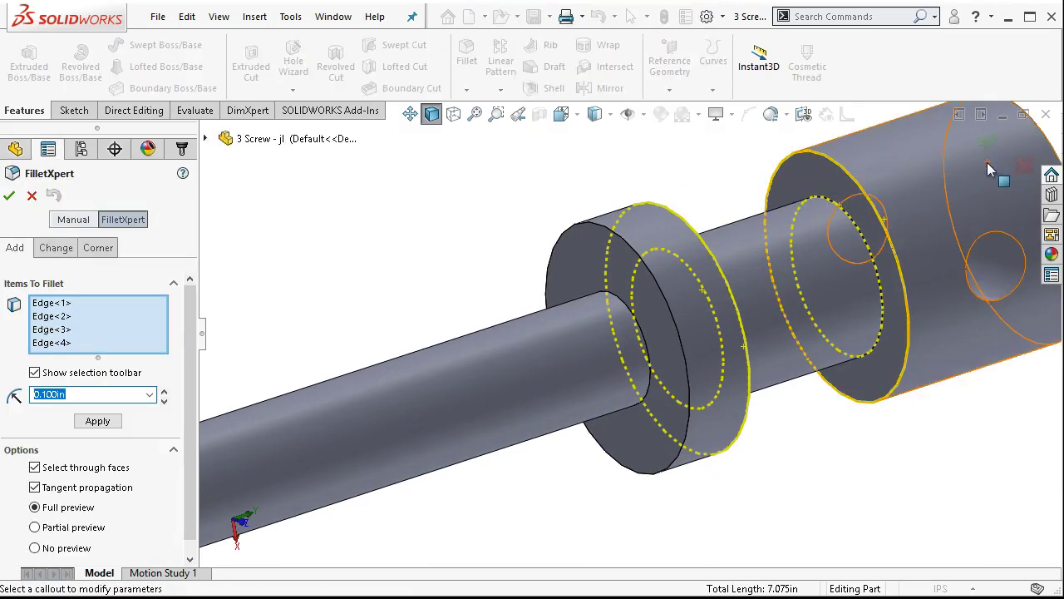
{"action": "key", "text": "BackSpace"}
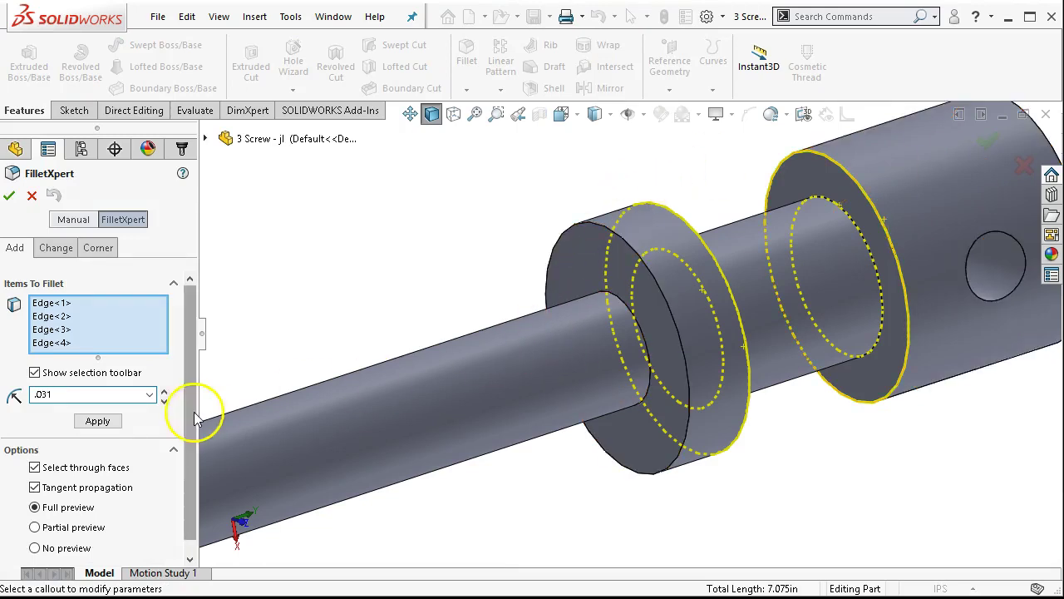
{"action": "left_click", "coordinate": [10, 195]}
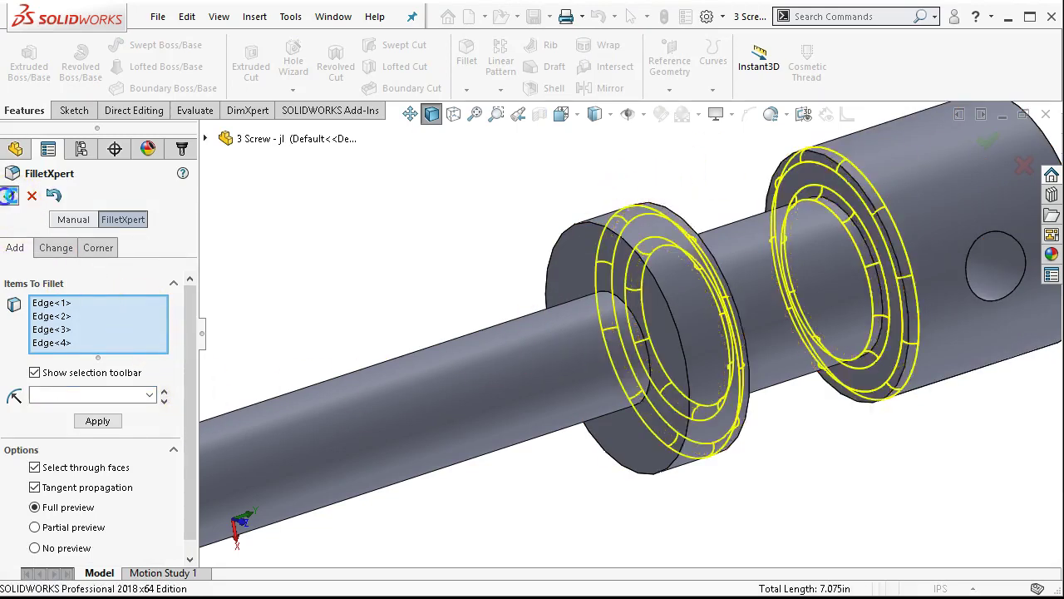
Orient the 3 Screw part to the isometric view and save it
{"action": "key", "text": "z"}
{"action": "key", "text": "z"}
{"action": "key", "text": "z"}
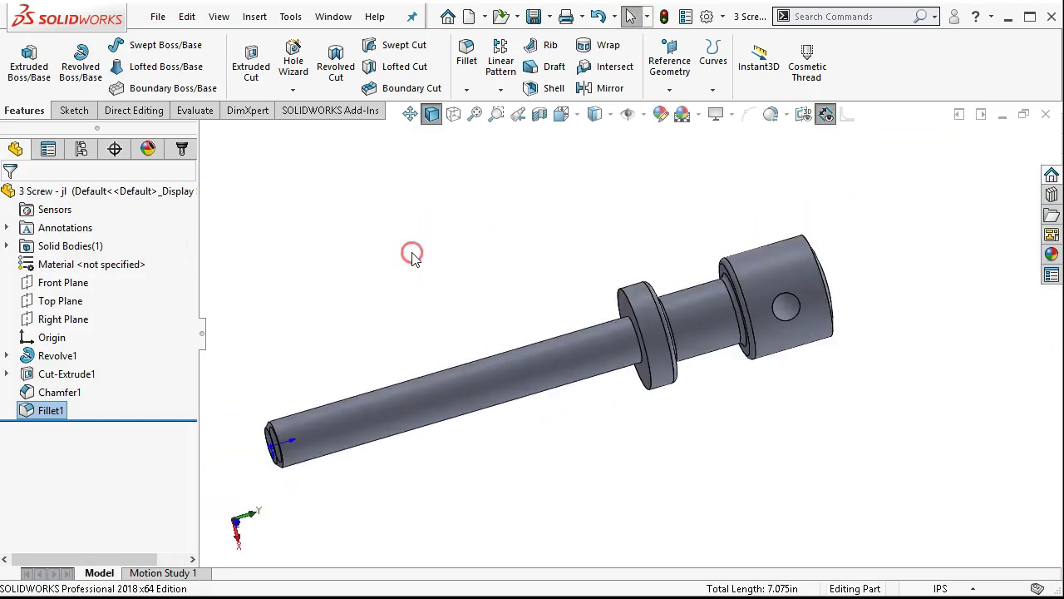
{"action": "left_click", "coordinate": [412, 255]}
{"action": "key", "text": "ctrl+7"}
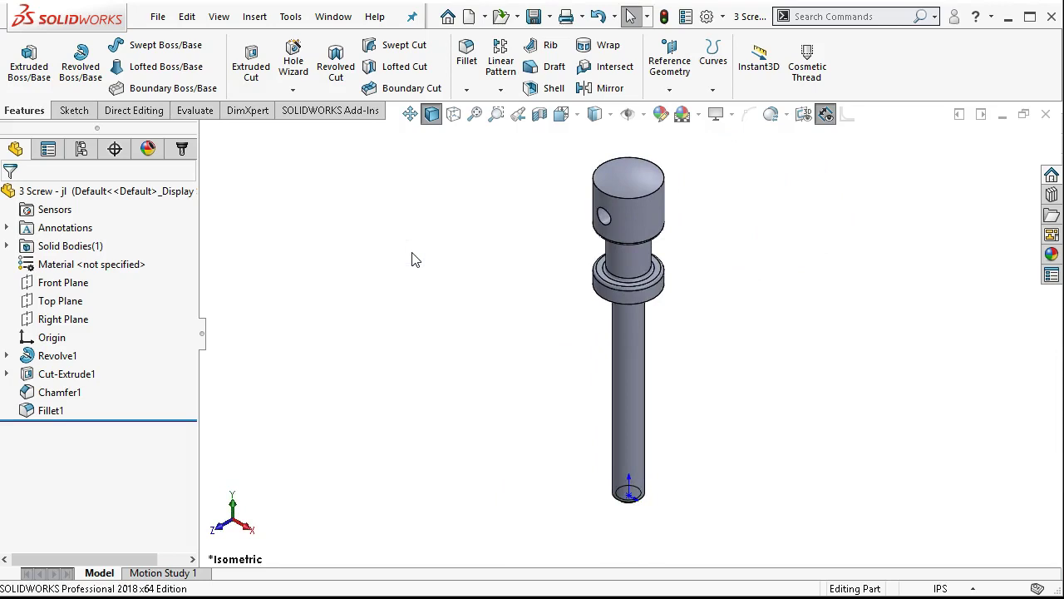
{"action": "left_click", "coordinate": [536, 23]}
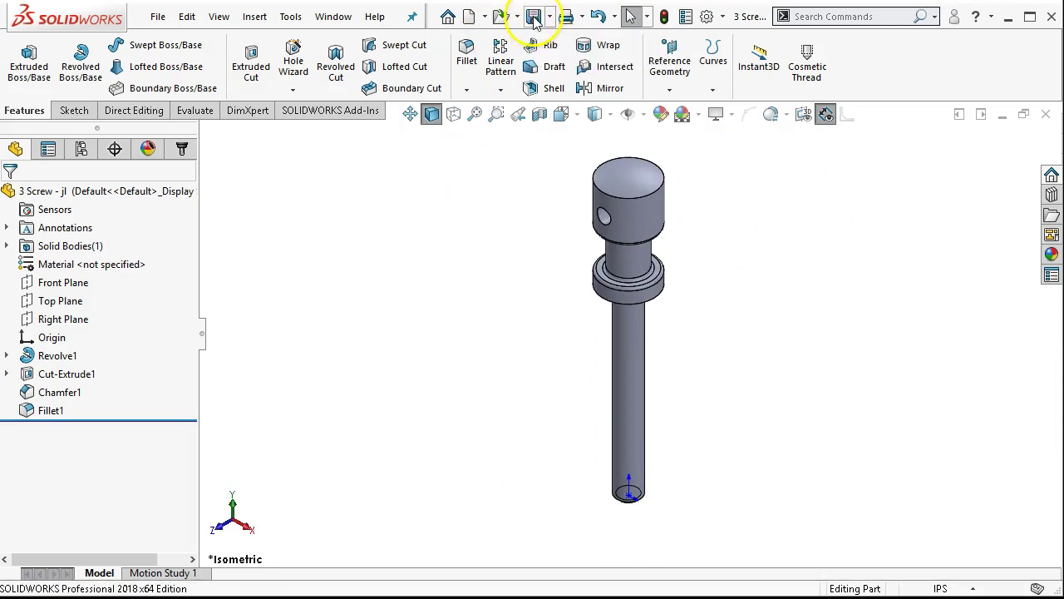
Switch to the open 4 Pilot Screw - jl.SLDPRT part
{"action": "left_click", "coordinate": [333, 17]}
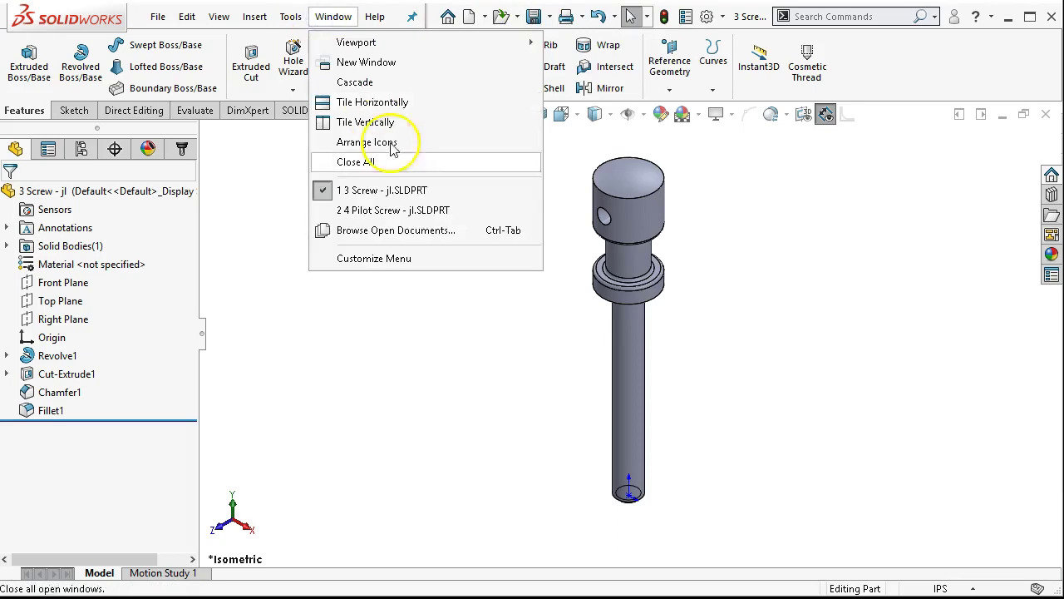
{"action": "mouse_move", "coordinate": [391, 213]}
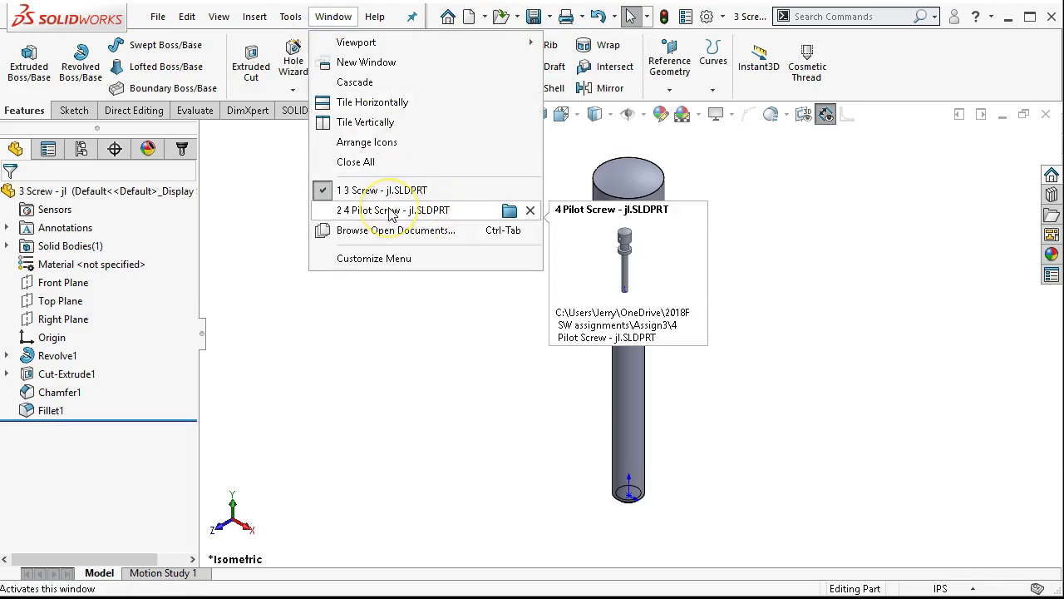
{"action": "left_click", "coordinate": [390, 213]}
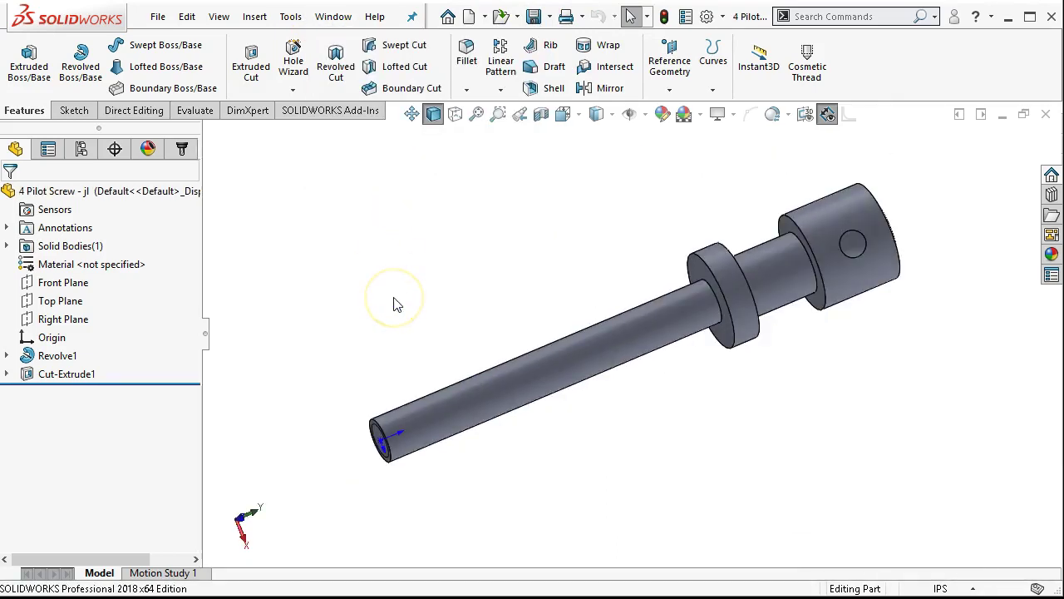
{"action": "key", "text": "alt+Tab"}
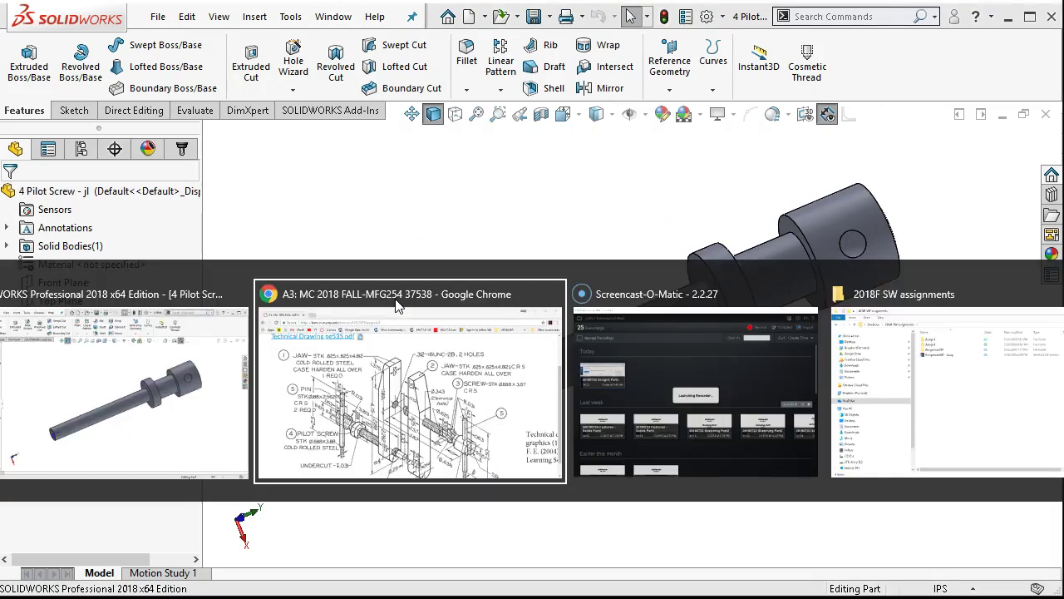
{"action": "key", "text": "alt+Tab"}
{"action": "key", "text": "alt+Tab"}
{"action": "key", "text": "alt+Tab"}
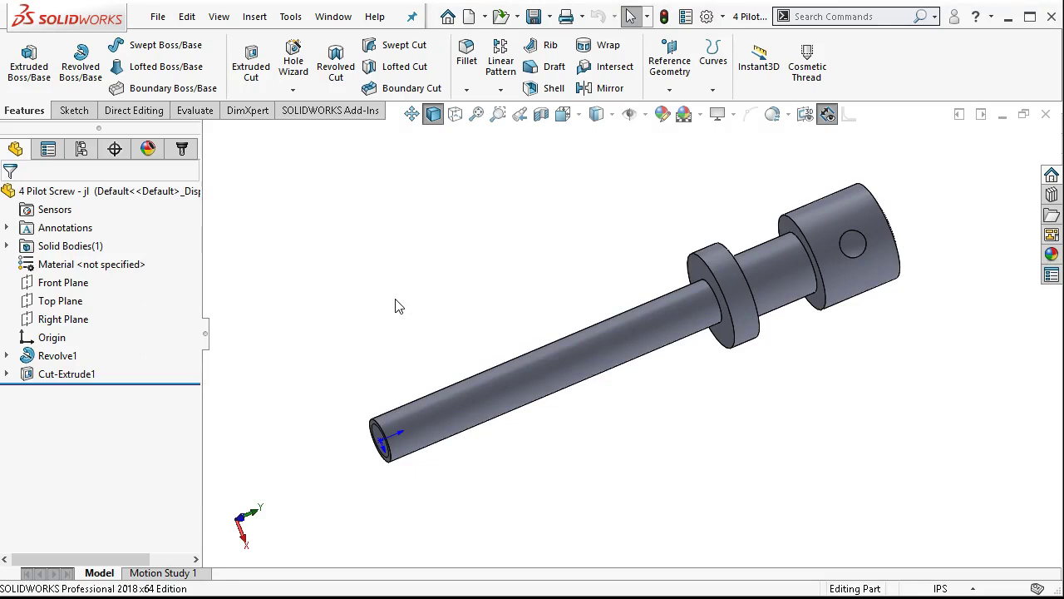
{"action": "key", "text": "ctrl+Tab"}
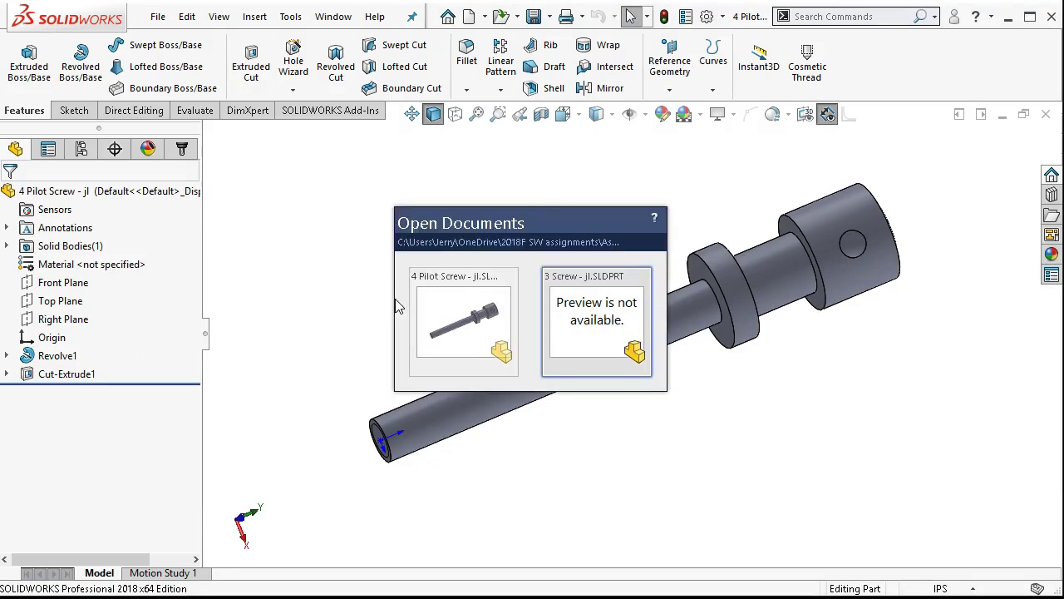
{"action": "key", "text": "ctrl+Tab"}
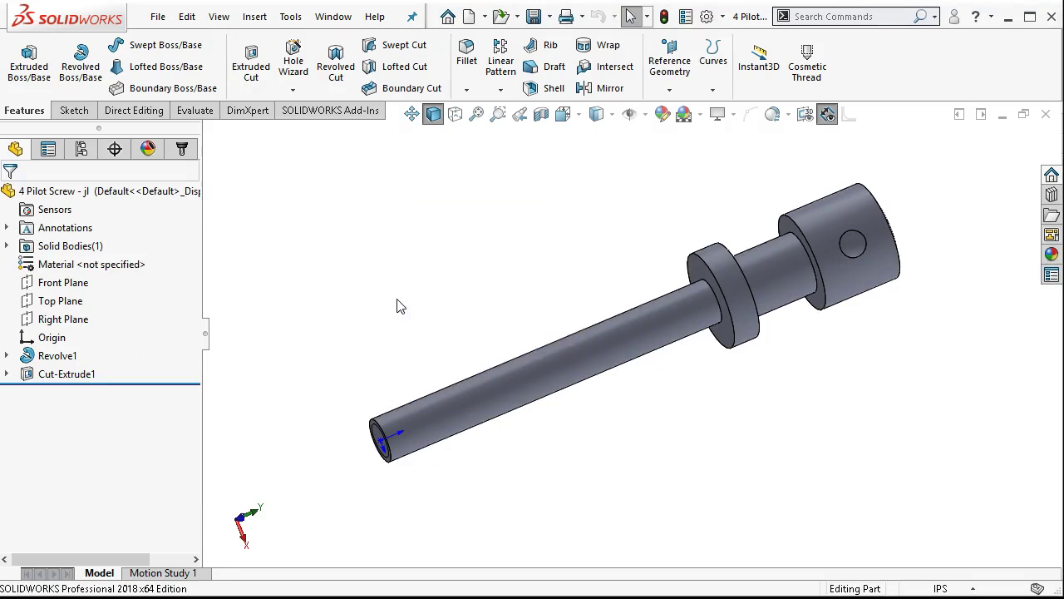
Orient the pilot screw to the front view and switch to Chrome to examine its end dimensions on the clamp drawing
{"action": "left_click", "coordinate": [408, 289]}
{"action": "key", "text": "ctrl+1"}
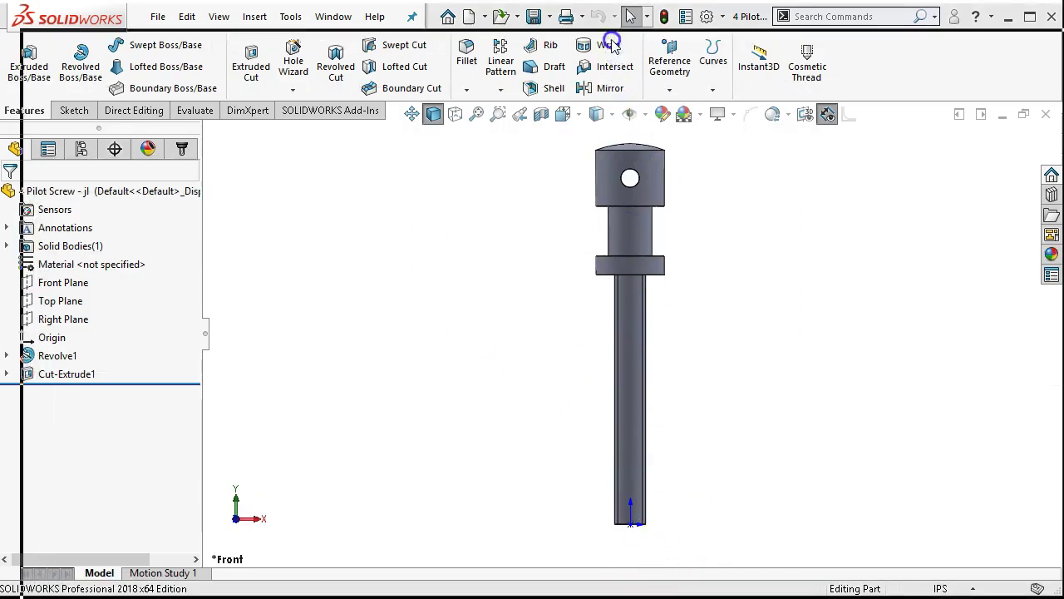
{"action": "key", "text": "alt+Tab"}
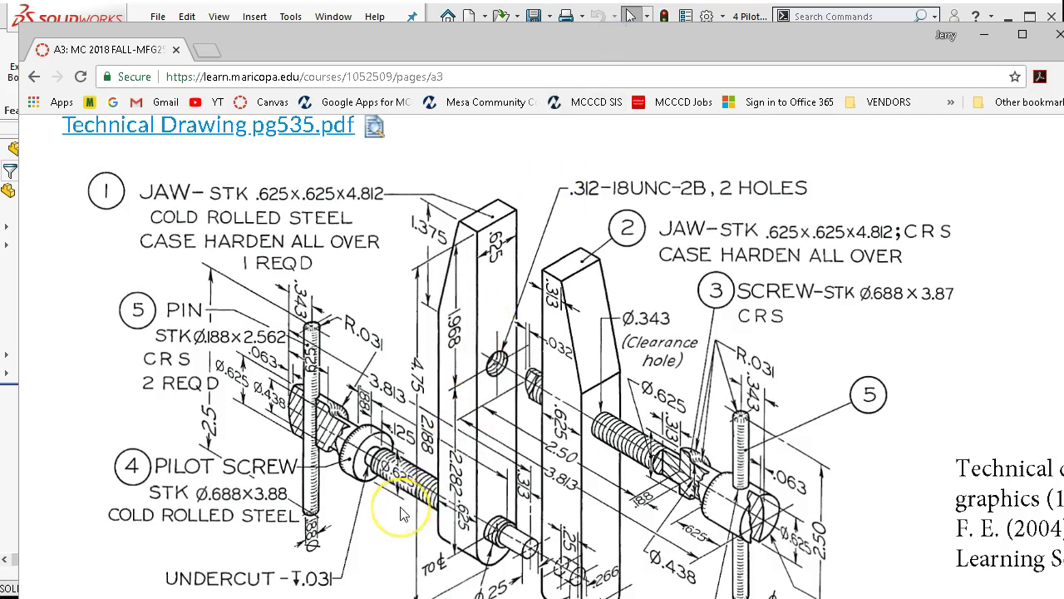
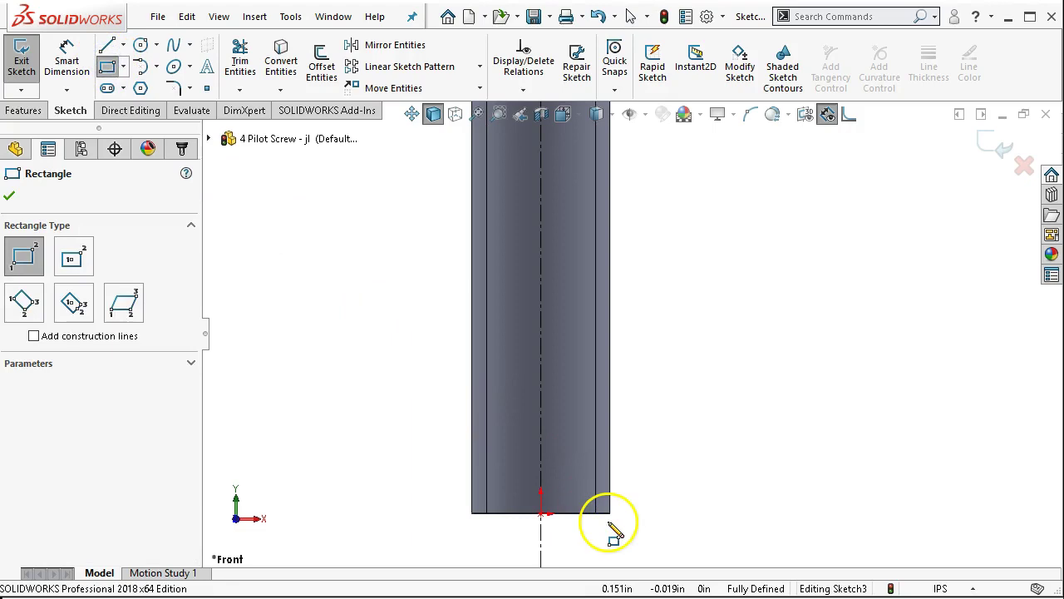
Sketch a corner rectangle about 0.07 in wide and 0.237 in high inside the lower right corner of the shaft's end
{"action": "left_click", "coordinate": [610, 514]}
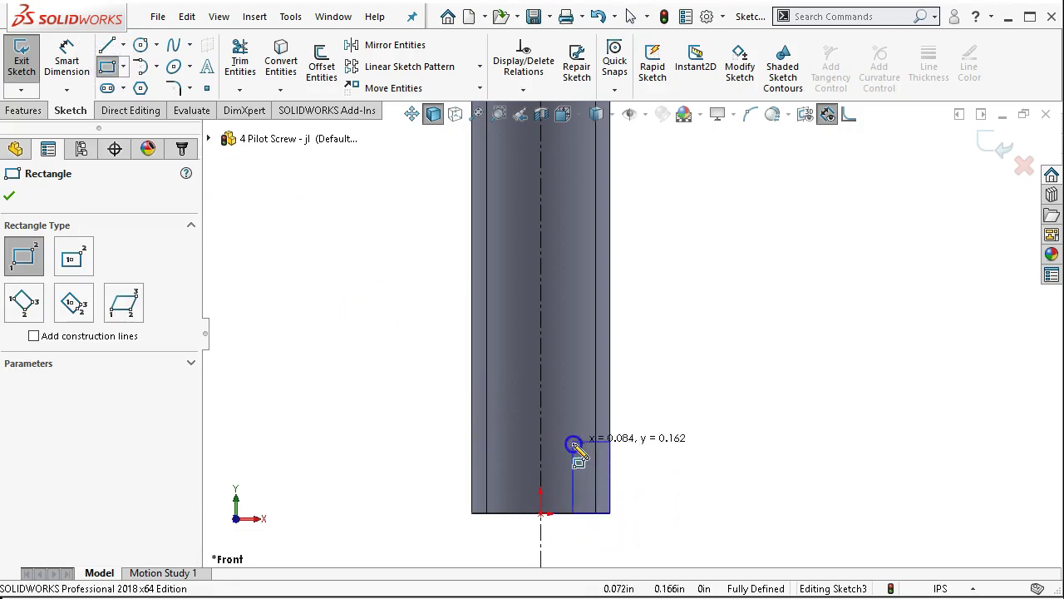
{"action": "left_click", "coordinate": [580, 409]}
{"action": "right_click", "coordinate": [690, 333]}
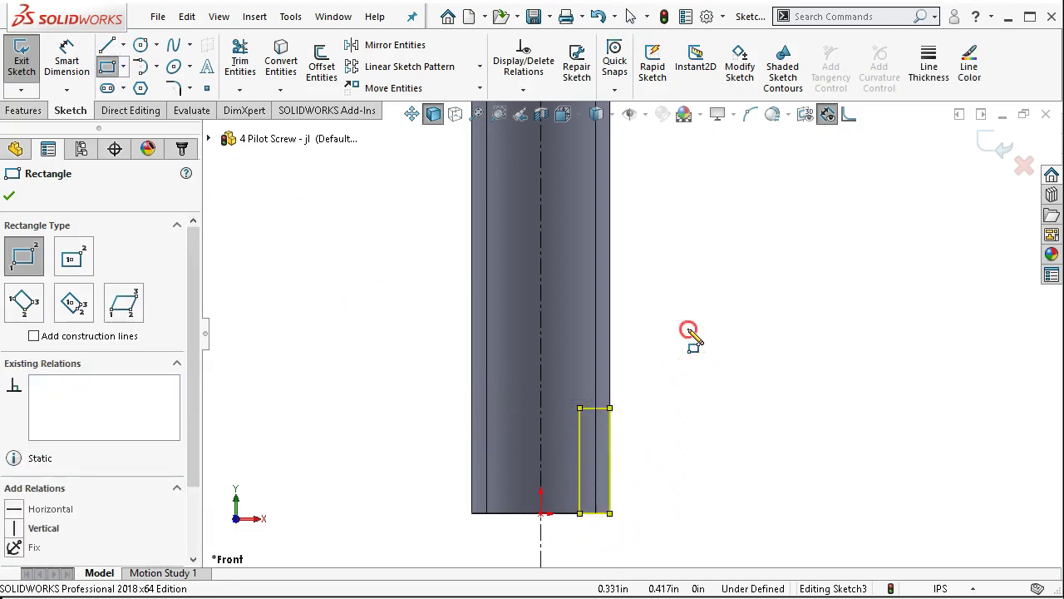
Dimension the rectangle's inner vertical edge about the centerline as a 0.25 in diameter
{"action": "left_click", "coordinate": [851, 306]}
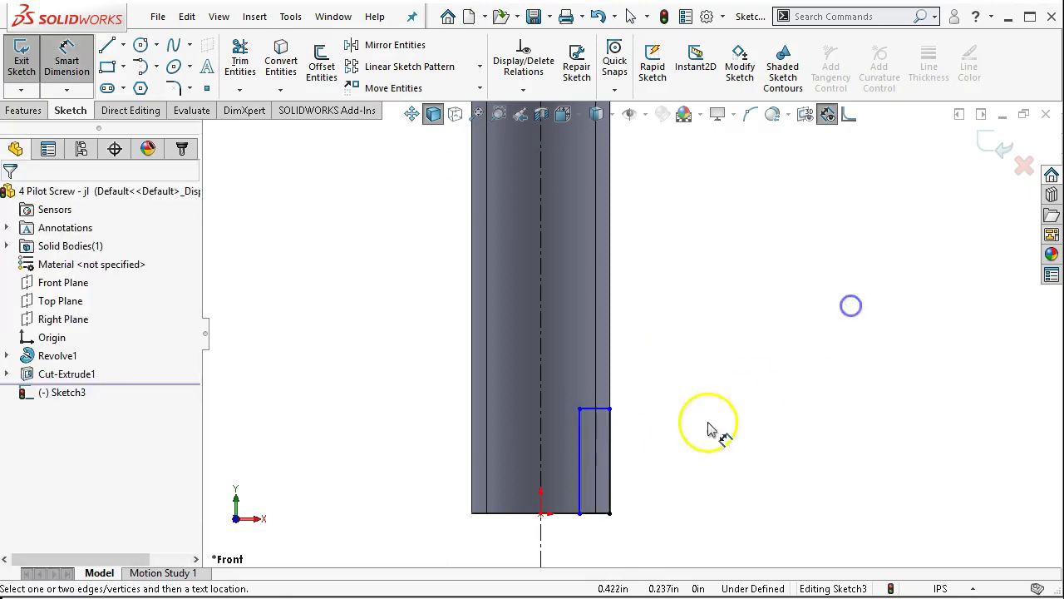
{"action": "left_click", "coordinate": [582, 458]}
{"action": "left_click", "coordinate": [543, 482]}
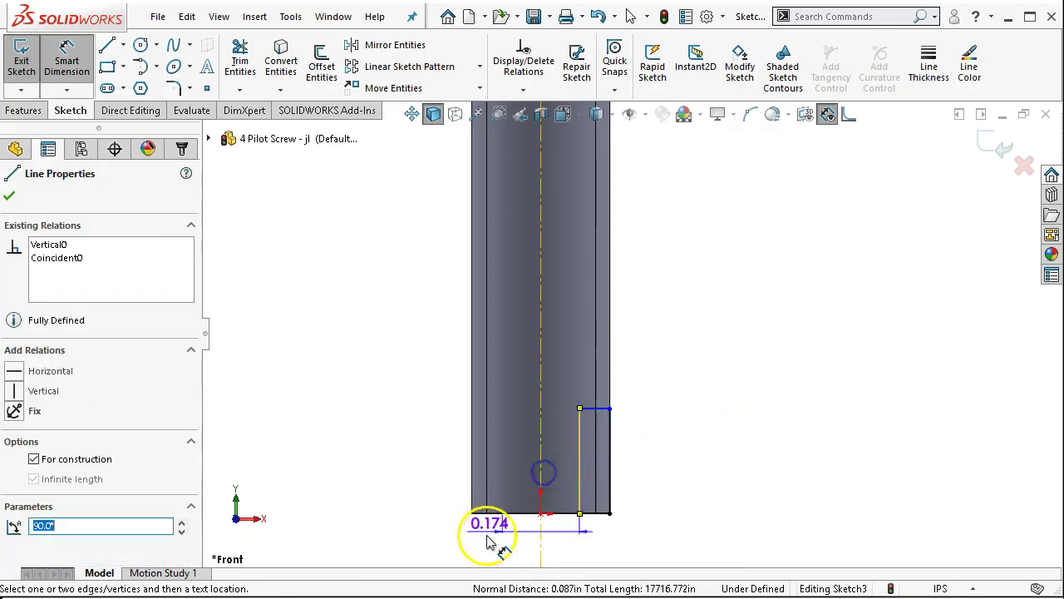
{"action": "left_click", "coordinate": [392, 554]}
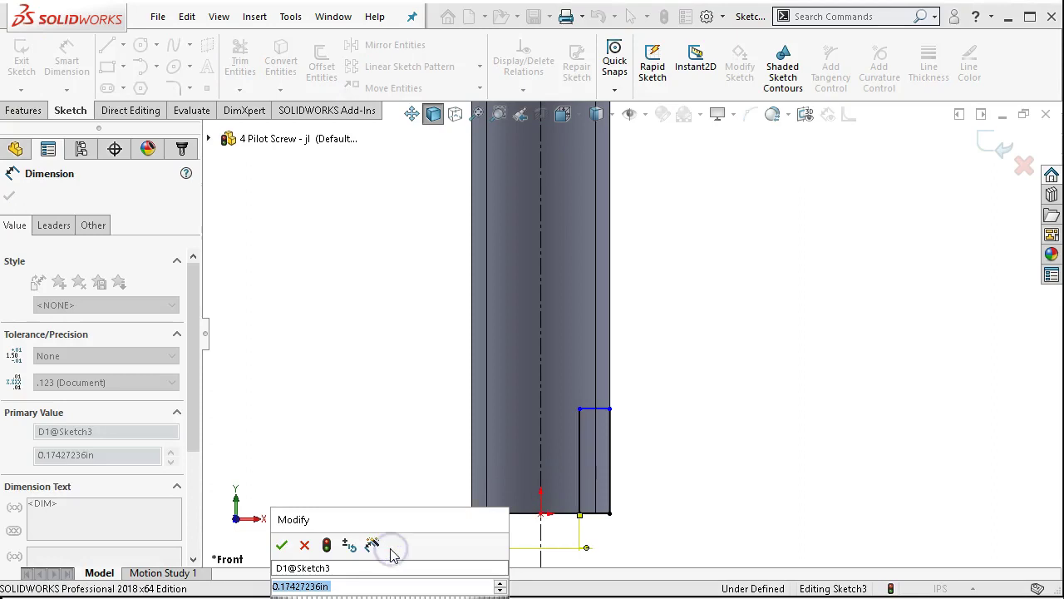
{"action": "key", "text": "BackSpace"}
{"action": "type", "text": ".25"}
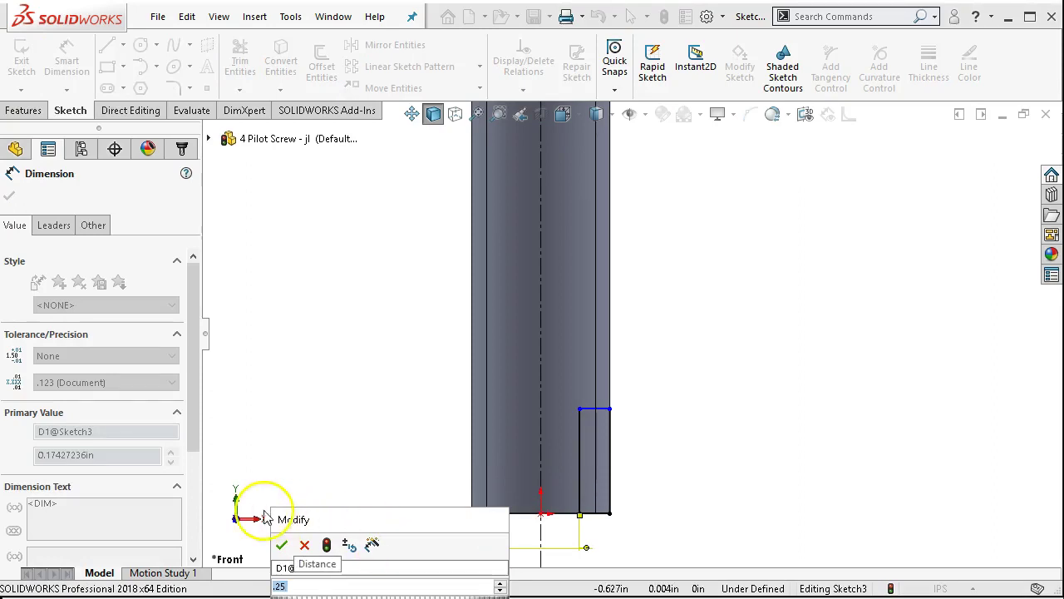
{"action": "left_click", "coordinate": [282, 544]}
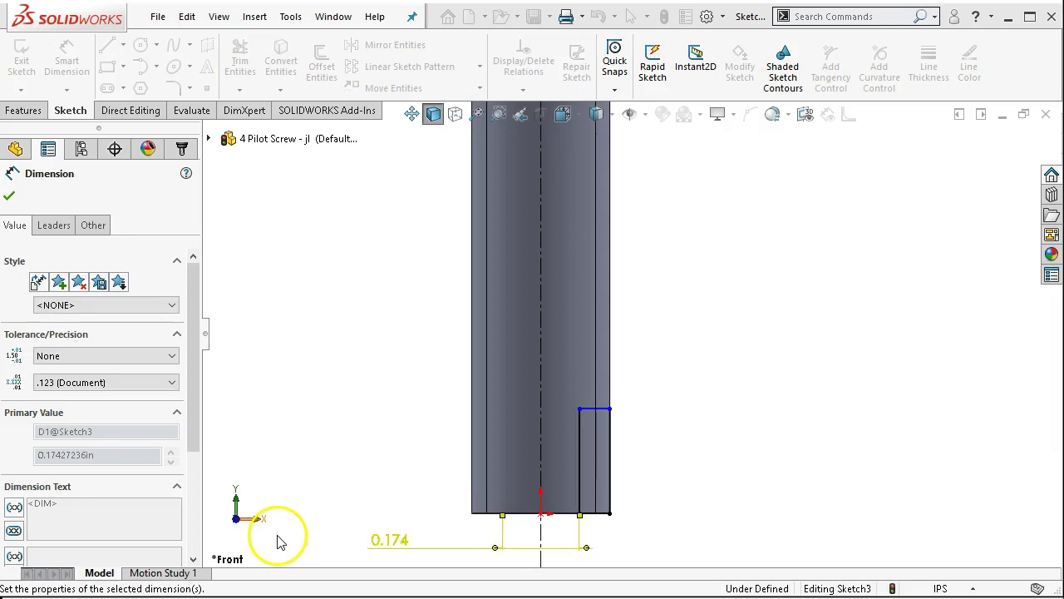
{"action": "left_click", "coordinate": [611, 487]}
{"action": "left_click", "coordinate": [663, 468]}
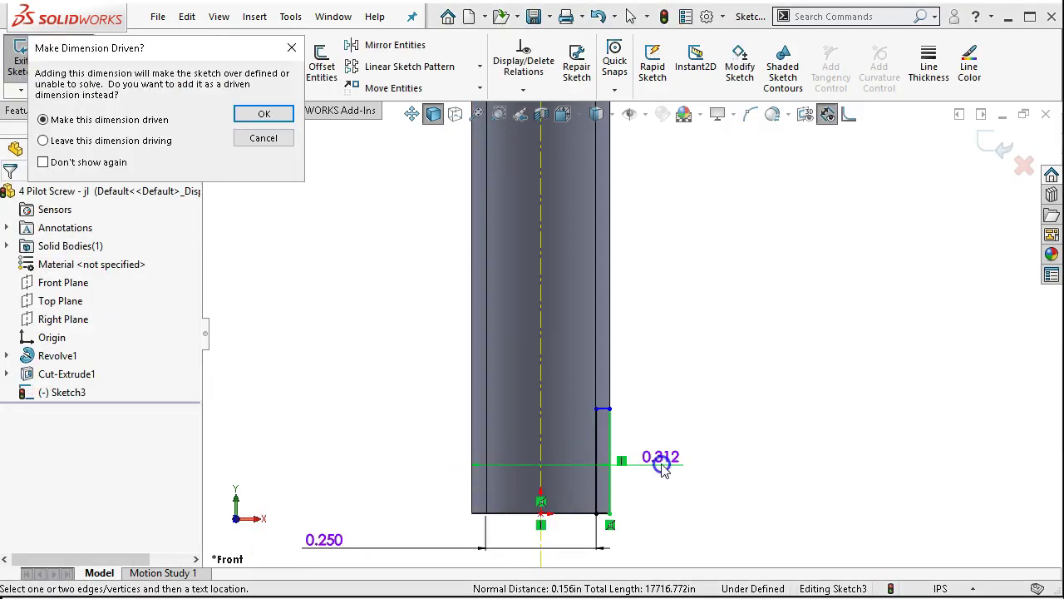
{"action": "left_click", "coordinate": [281, 138]}
Dimension the height of the rectangle's outer vertical edge as 0.312 in
{"action": "left_click", "coordinate": [614, 466]}
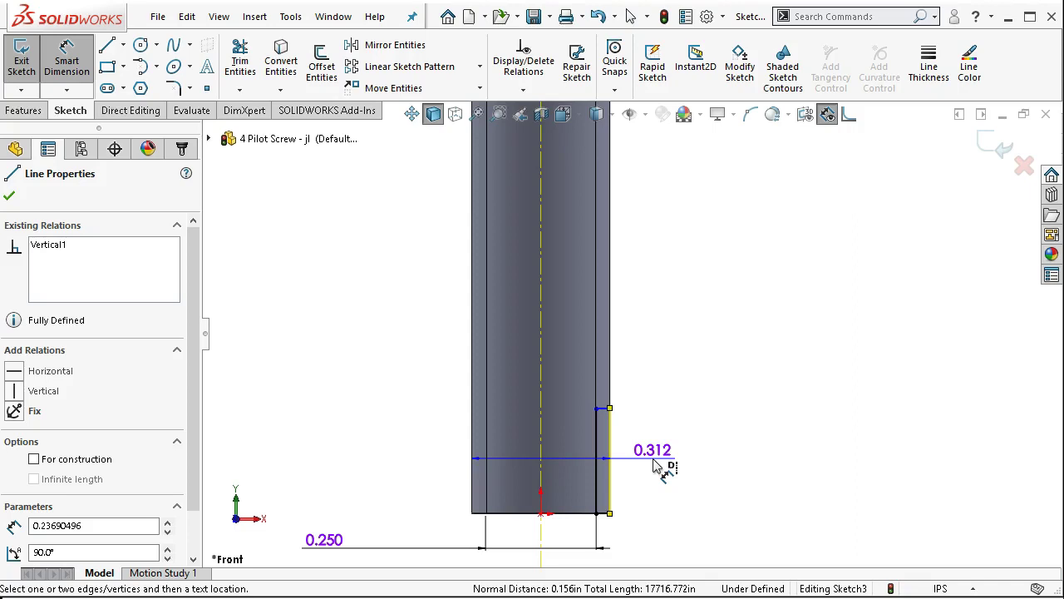
{"action": "left_click", "coordinate": [693, 454]}
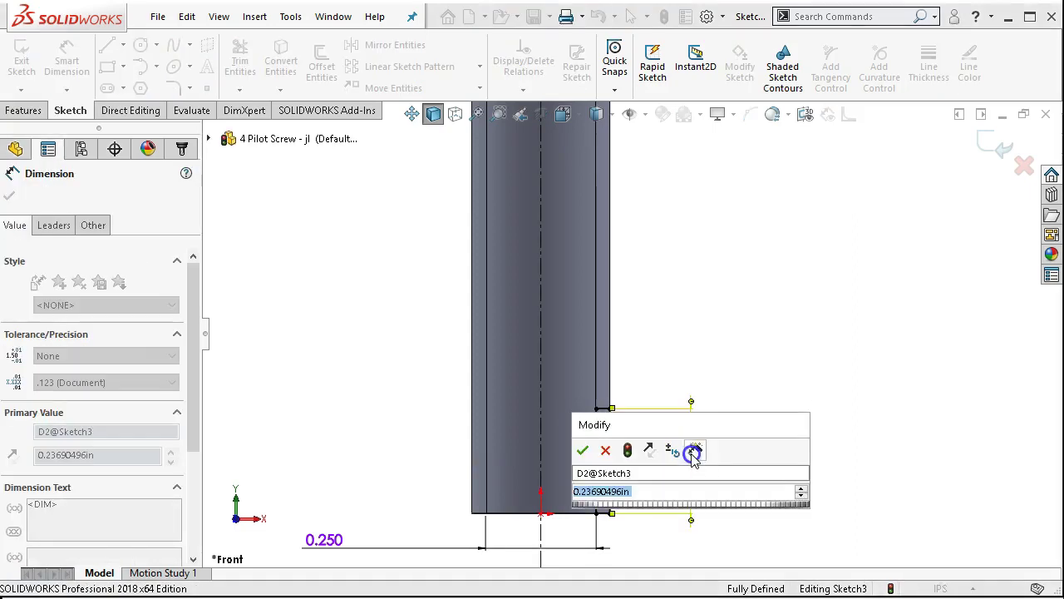
{"action": "key", "text": "BackSpace"}
{"action": "type", "text": ".312"}
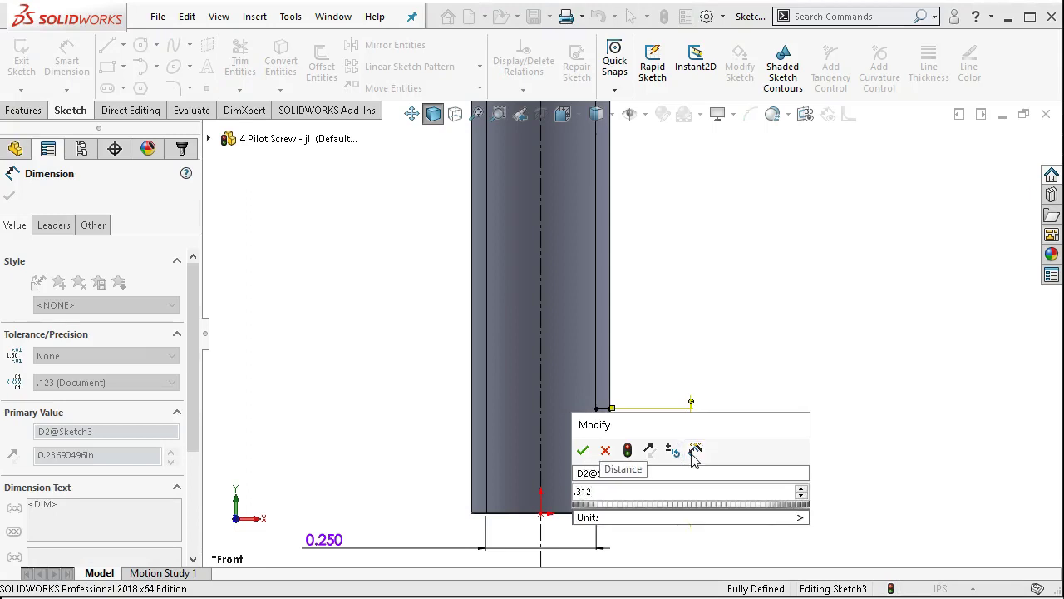
{"action": "key", "text": "Return"}
{"action": "right_click", "coordinate": [671, 294]}
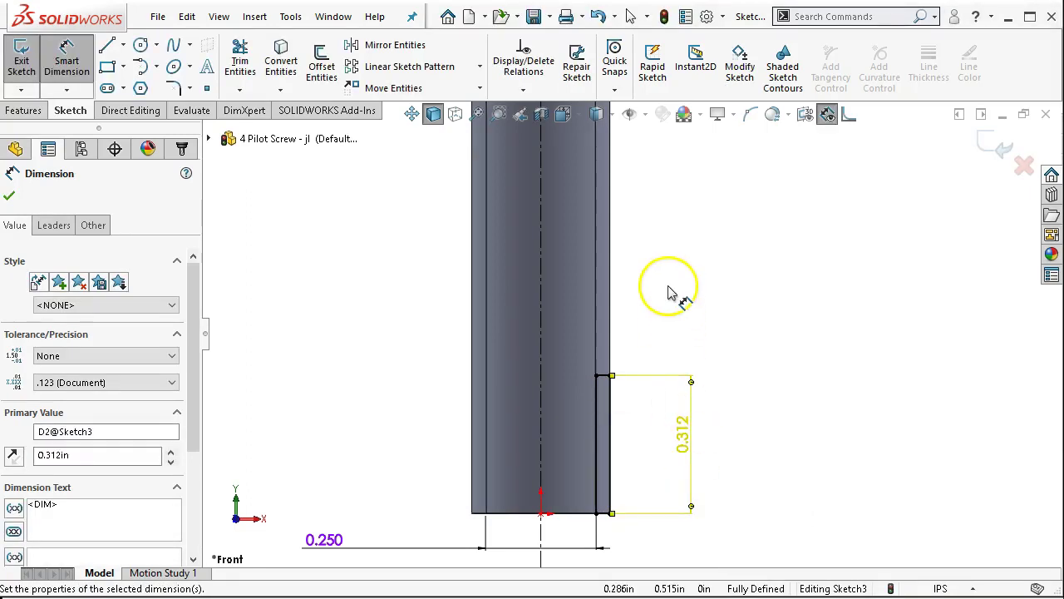
Sketch a corner rectangle about 0.079 in wide and 0.246 in high inside the shaft's right edge, directly below the collar
{"action": "left_click", "coordinate": [722, 343]}
{"action": "scroll", "coordinate": [708, 304], "scroll_direction": "up", "scroll_amount": 5}
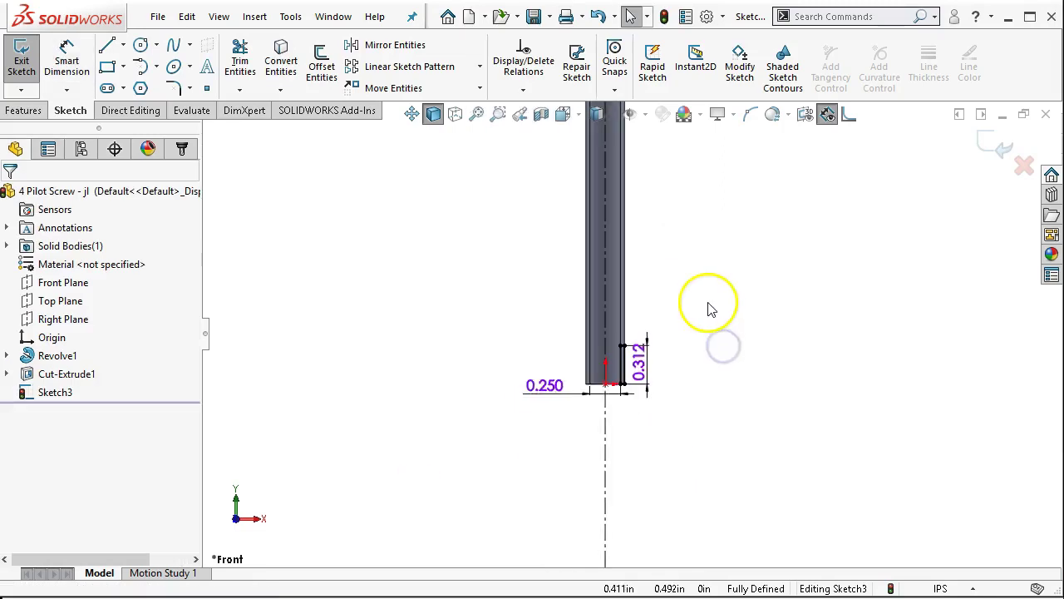
{"action": "scroll", "coordinate": [658, 281], "scroll_direction": "down", "scroll_amount": 4}
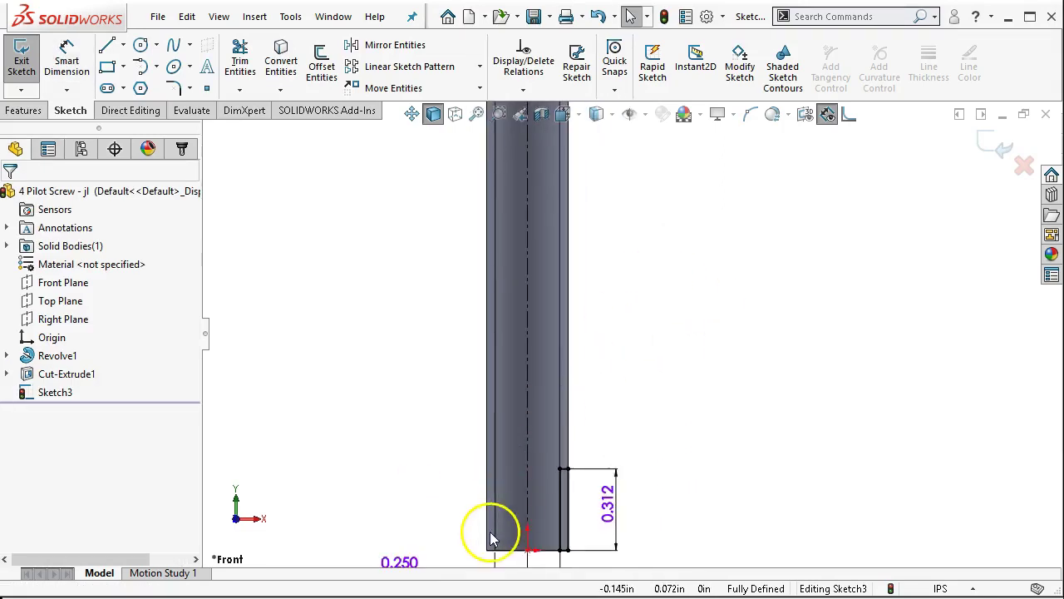
{"action": "scroll", "coordinate": [489, 532], "scroll_direction": "up", "scroll_amount": 3}
{"action": "scroll", "coordinate": [542, 435], "scroll_direction": "down", "scroll_amount": 3}
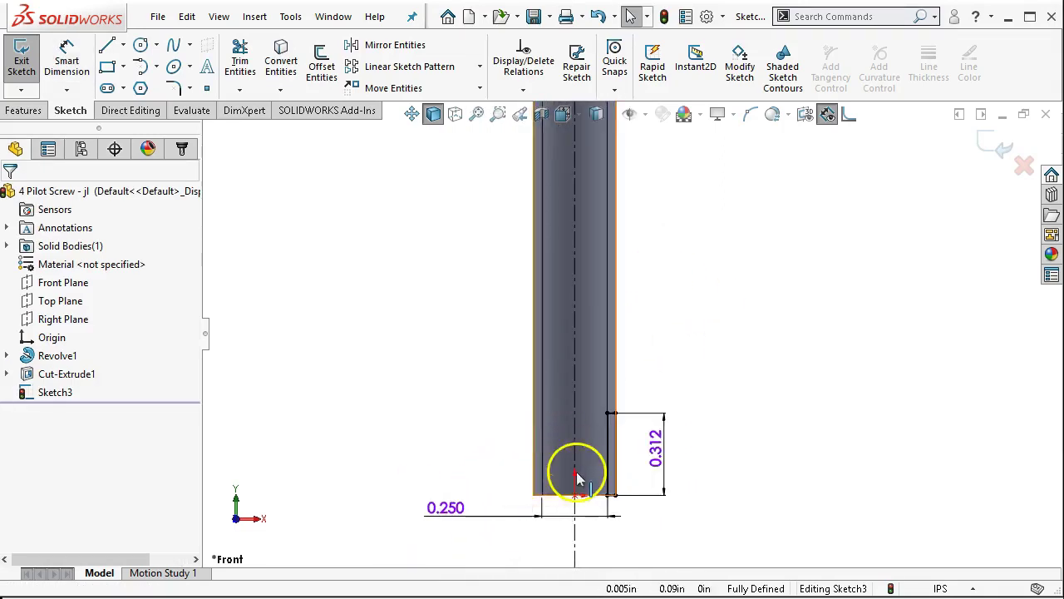
{"action": "scroll", "coordinate": [613, 290], "scroll_direction": "up", "scroll_amount": 3}
{"action": "scroll", "coordinate": [612, 205], "scroll_direction": "down", "scroll_amount": 4}
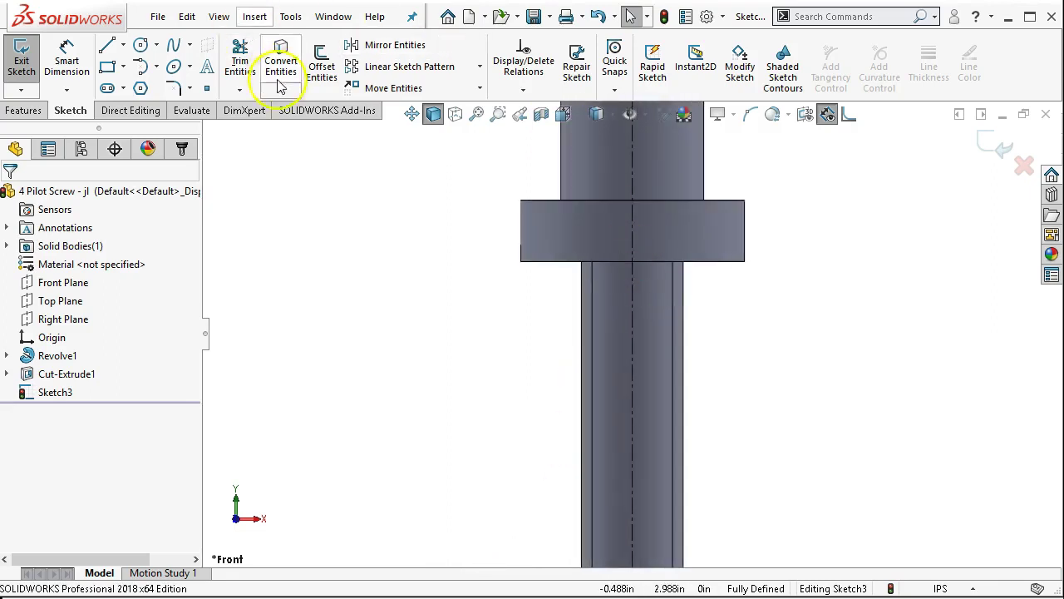
{"action": "left_click", "coordinate": [106, 67]}
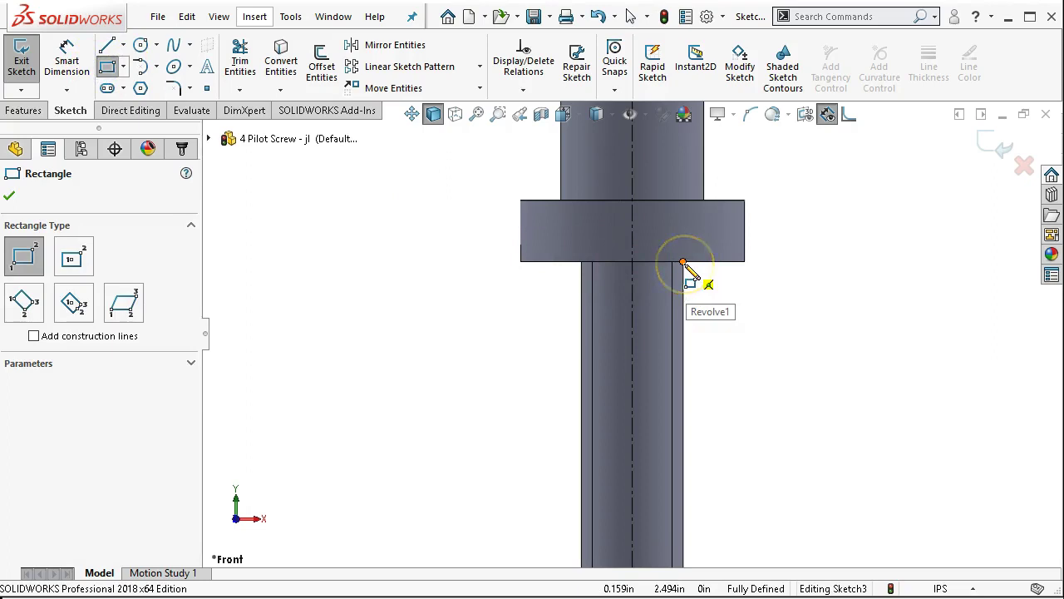
{"action": "left_click", "coordinate": [683, 263]}
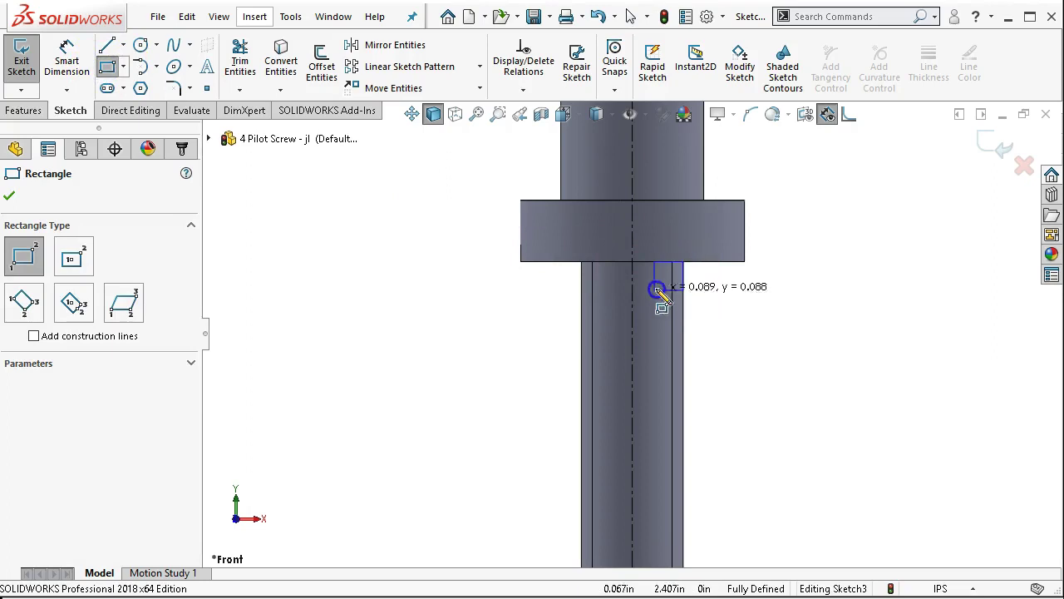
{"action": "left_click", "coordinate": [657, 341]}
Dimension the height of the outer vertical edge of the rectangle below the collar as 0.125 in
{"action": "right_click", "coordinate": [770, 348]}
{"action": "left_click", "coordinate": [932, 314]}
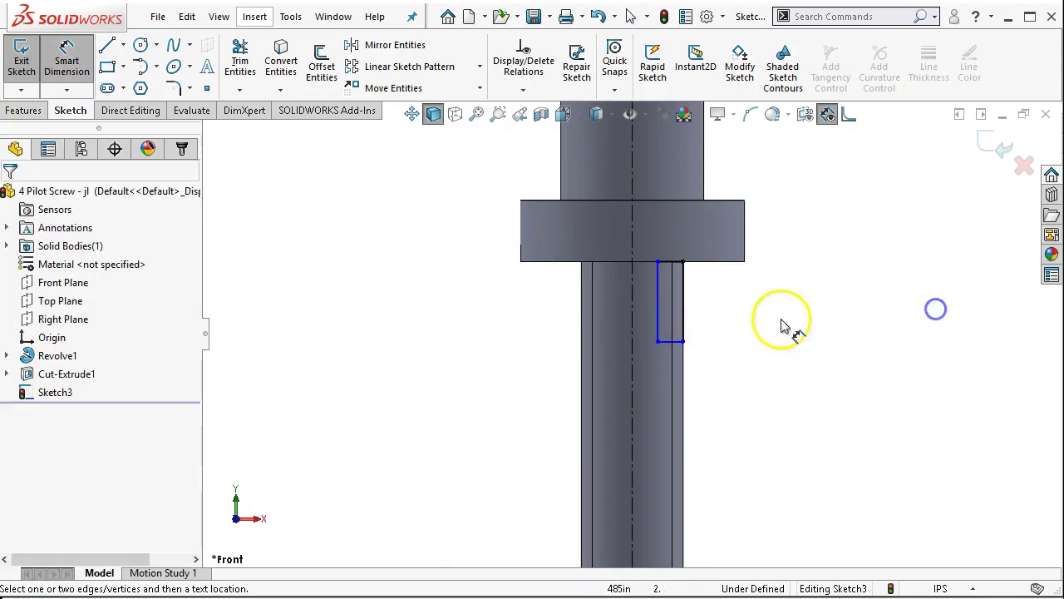
{"action": "left_click", "coordinate": [684, 305]}
{"action": "left_click", "coordinate": [769, 309]}
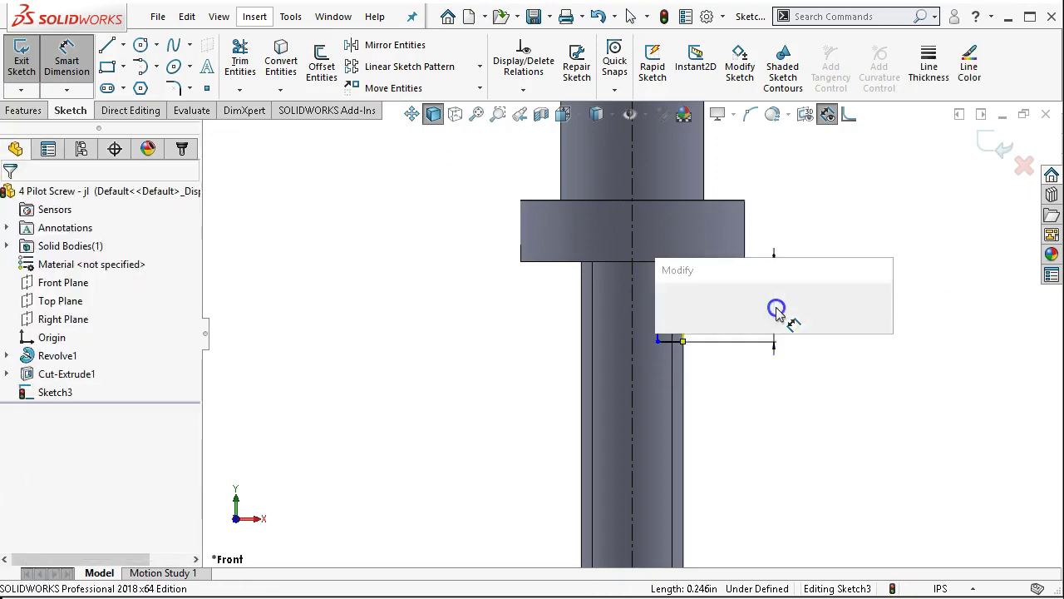
{"action": "type", "text": "1/8"}
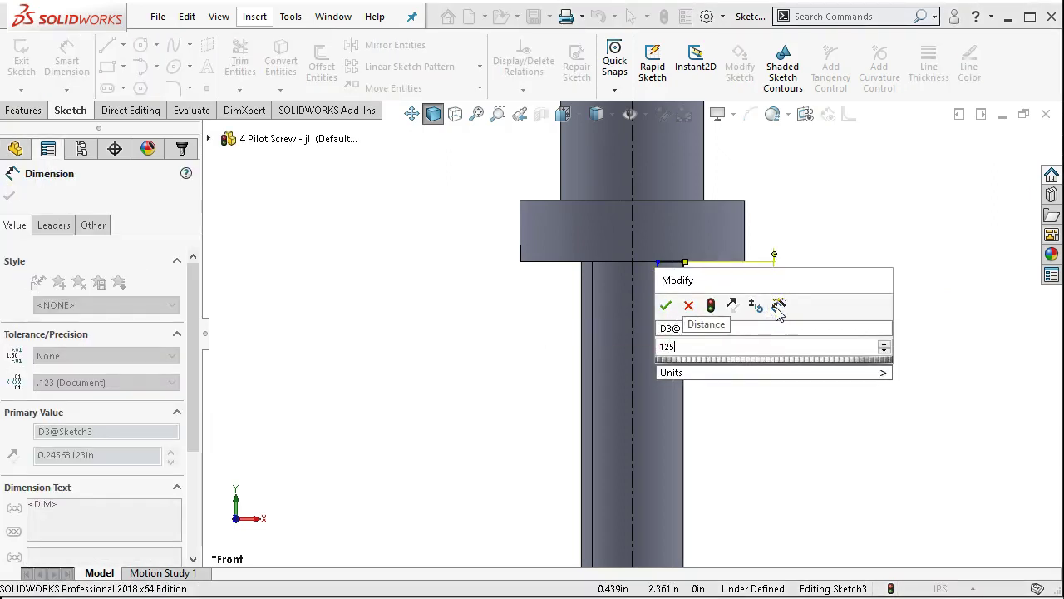
{"action": "key", "text": "Return"}
Dimension the width of the rectangle below the collar as 0.031 in along its lower edge
{"action": "scroll", "coordinate": [715, 289], "scroll_direction": "down", "scroll_amount": 3}
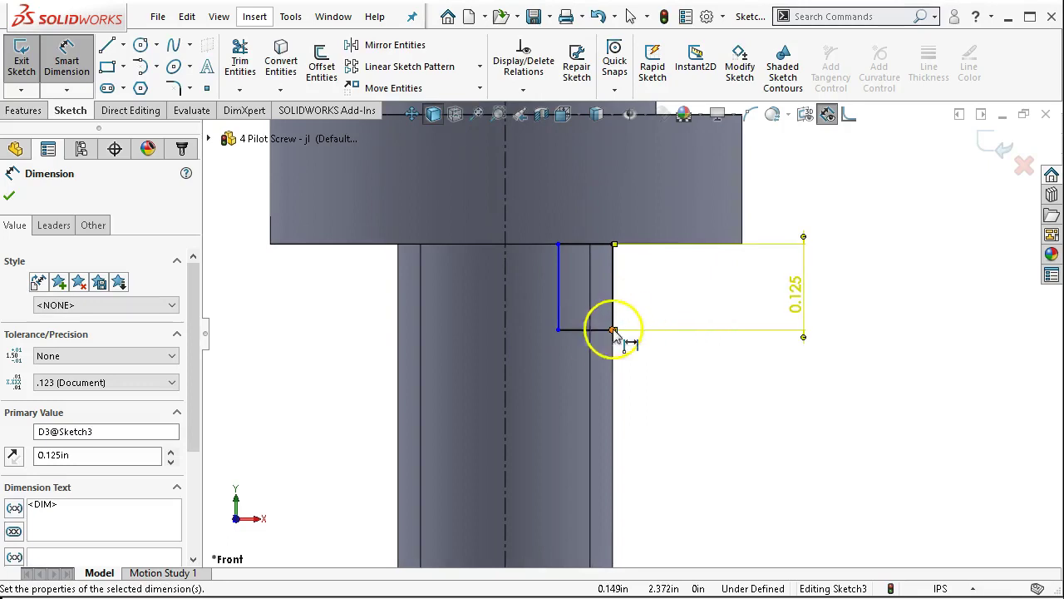
{"action": "left_click", "coordinate": [598, 335]}
{"action": "left_click", "coordinate": [724, 404]}
{"action": "key", "text": "BackSpace"}
{"action": "type", "text": ".0"}
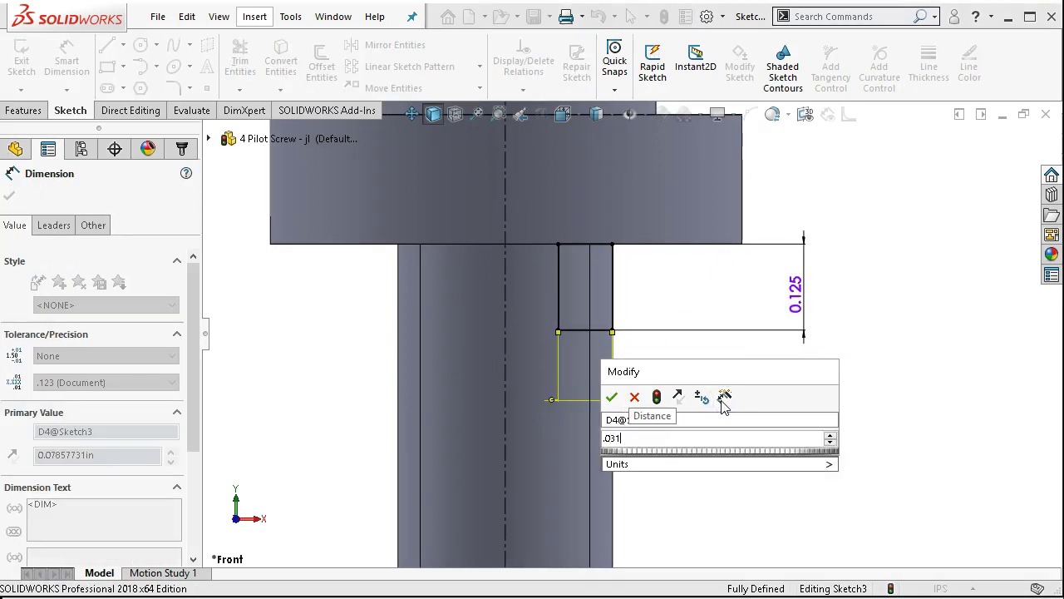
{"action": "type", "text": "31"}
{"action": "key", "text": "Return"}
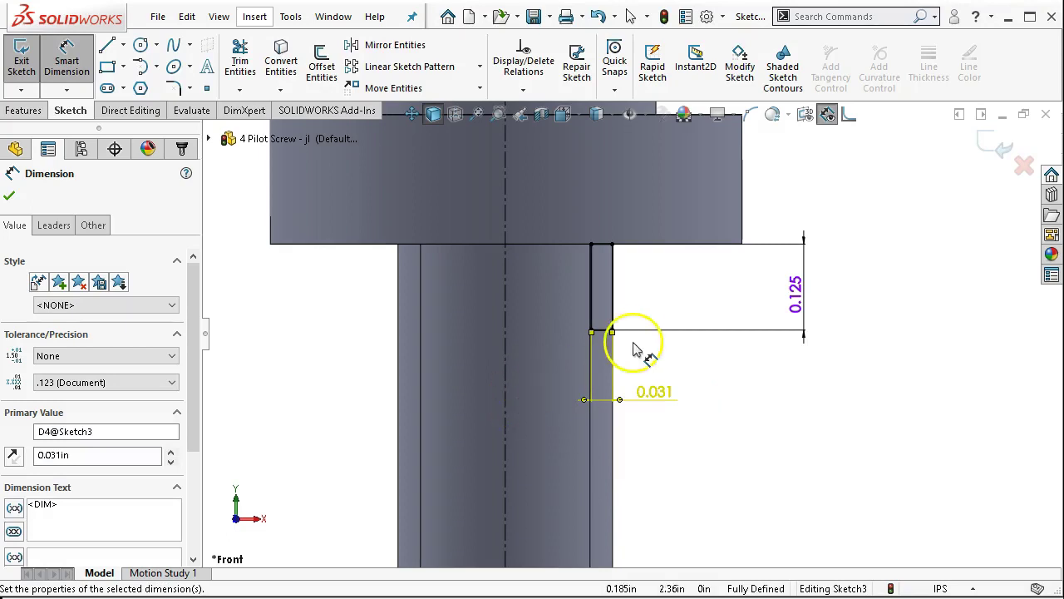
{"action": "scroll", "coordinate": [634, 345], "scroll_direction": "down", "scroll_amount": 3}
{"action": "scroll", "coordinate": [548, 323], "scroll_direction": "up", "scroll_amount": 3}
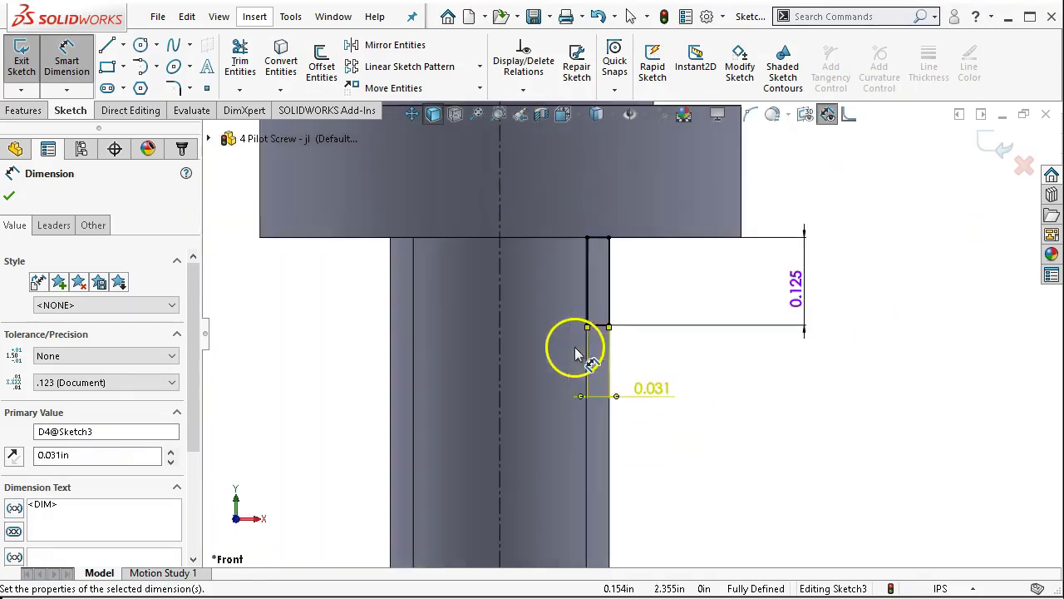
{"action": "right_click", "coordinate": [724, 378]}
{"action": "left_click", "coordinate": [788, 439]}
{"action": "scroll", "coordinate": [787, 429], "scroll_direction": "up", "scroll_amount": 5}
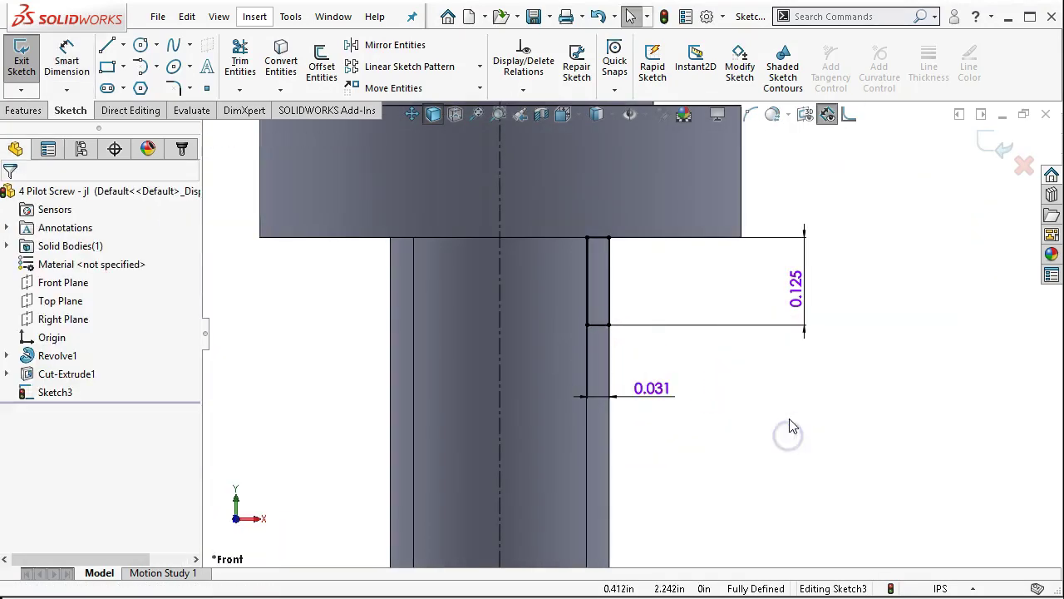
{"action": "scroll", "coordinate": [770, 383], "scroll_direction": "up", "scroll_amount": 3}
{"action": "scroll", "coordinate": [582, 498], "scroll_direction": "down", "scroll_amount": 2}
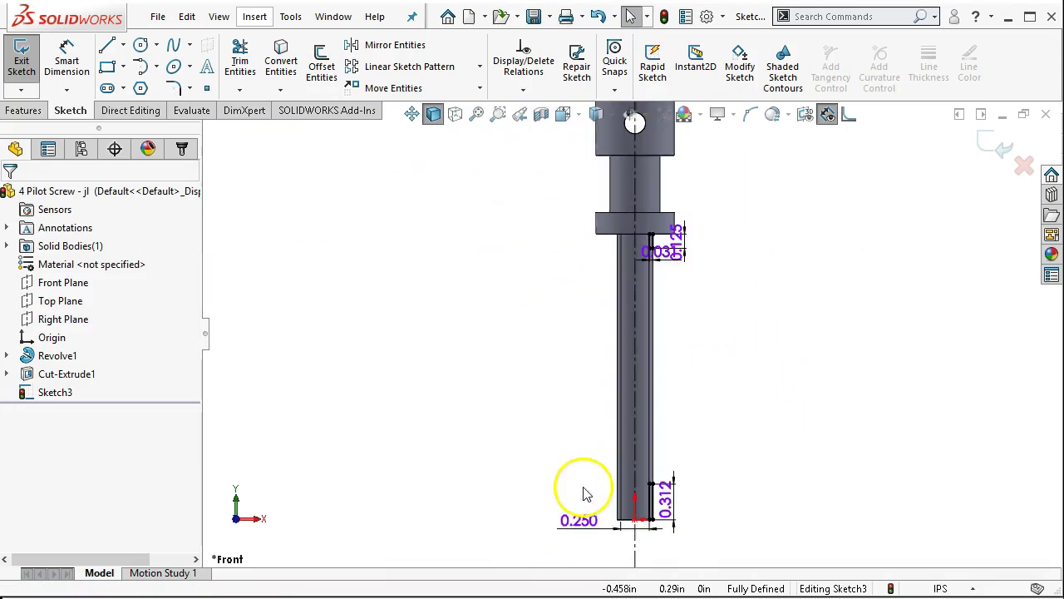
Cut both sketched rectangles out of the shaft with a Revolved Cut about the centerline
{"action": "left_click", "coordinate": [23, 111]}
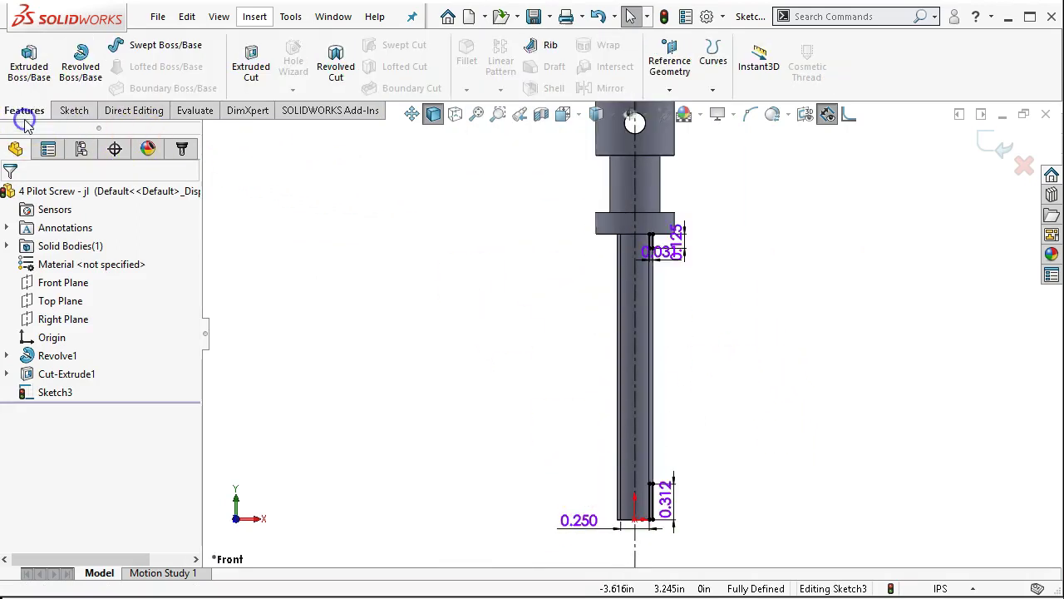
{"action": "left_click", "coordinate": [241, 72]}
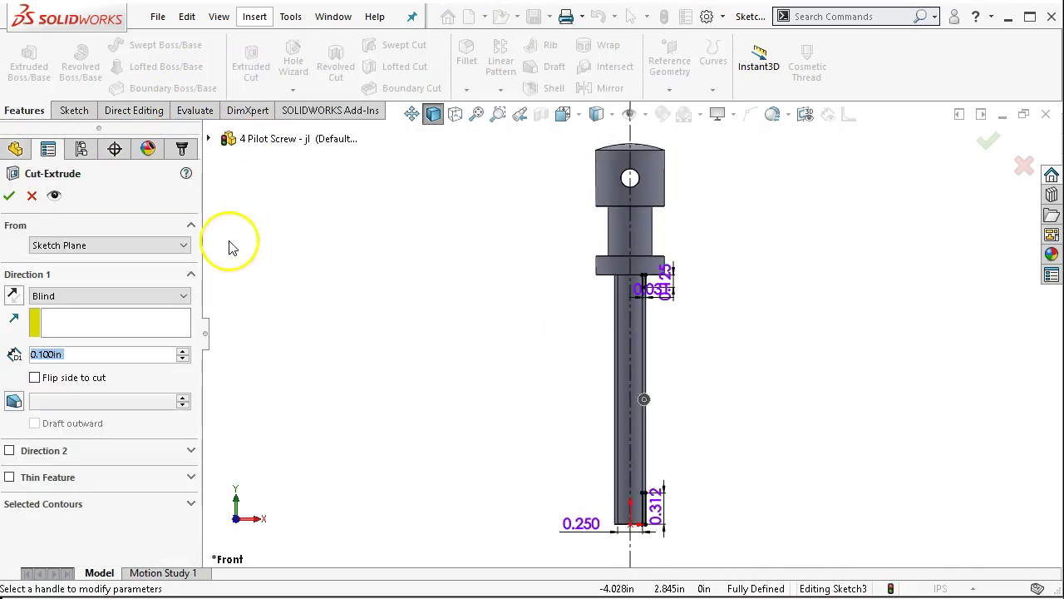
{"action": "left_click", "coordinate": [32, 196]}
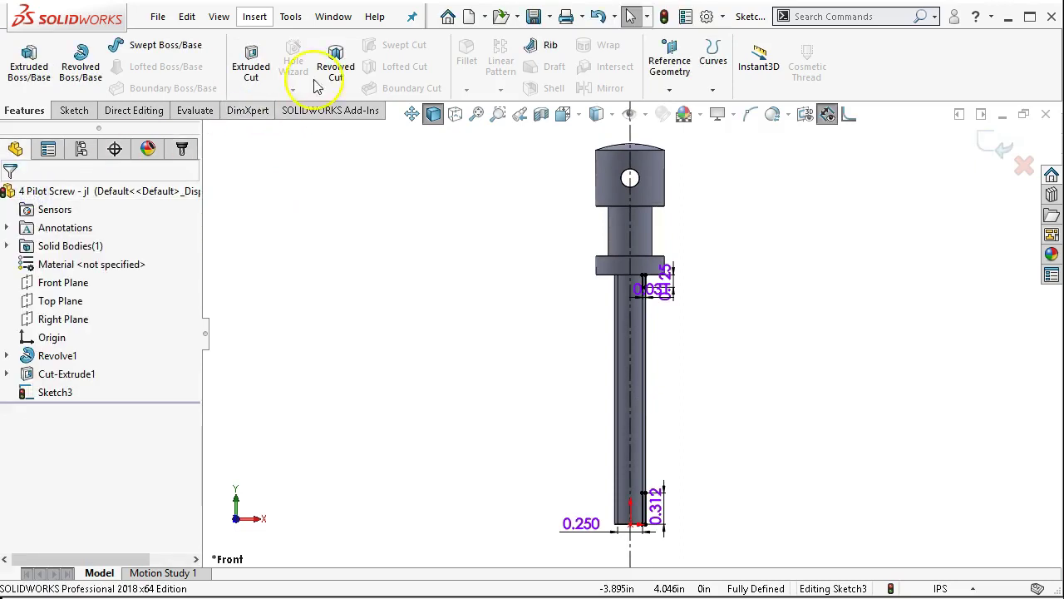
{"action": "left_click", "coordinate": [336, 68]}
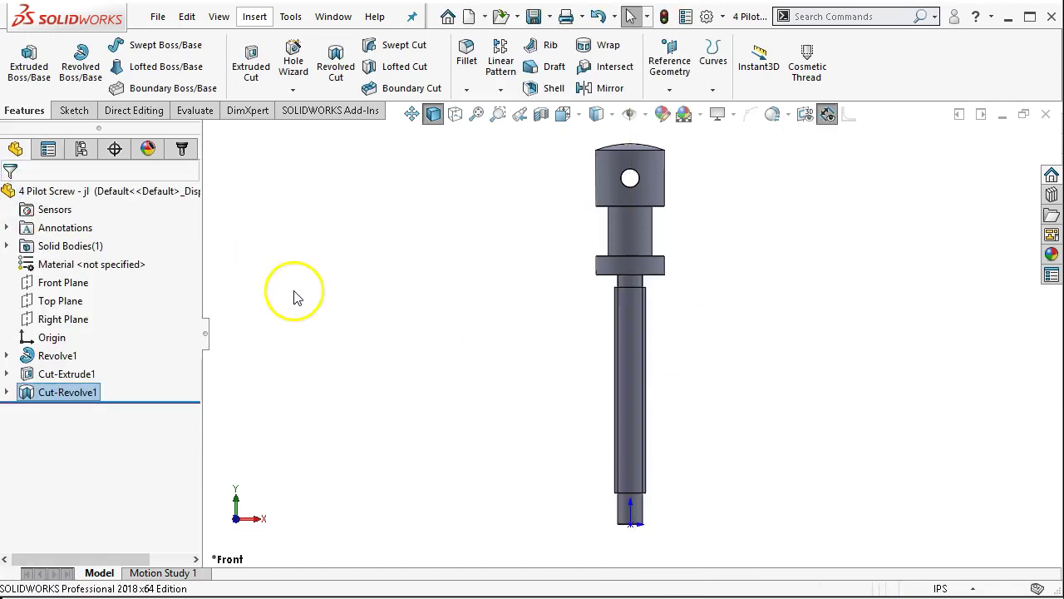
{"action": "middle_click_drag", "start_coordinate": [528, 380], "coordinate": [599, 310]}
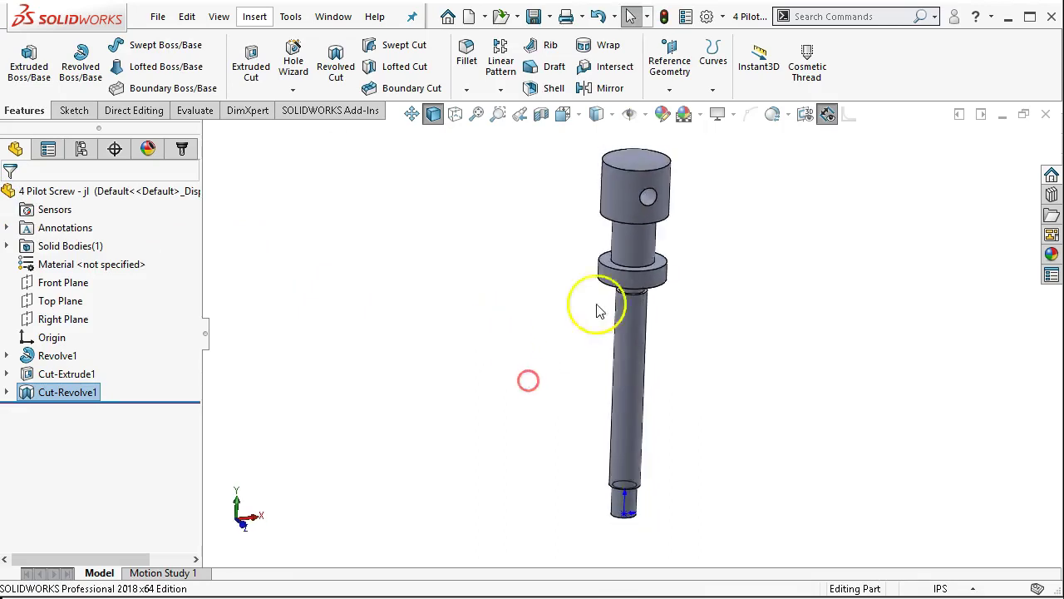
{"action": "scroll", "coordinate": [597, 304], "scroll_direction": "down", "scroll_amount": 5}
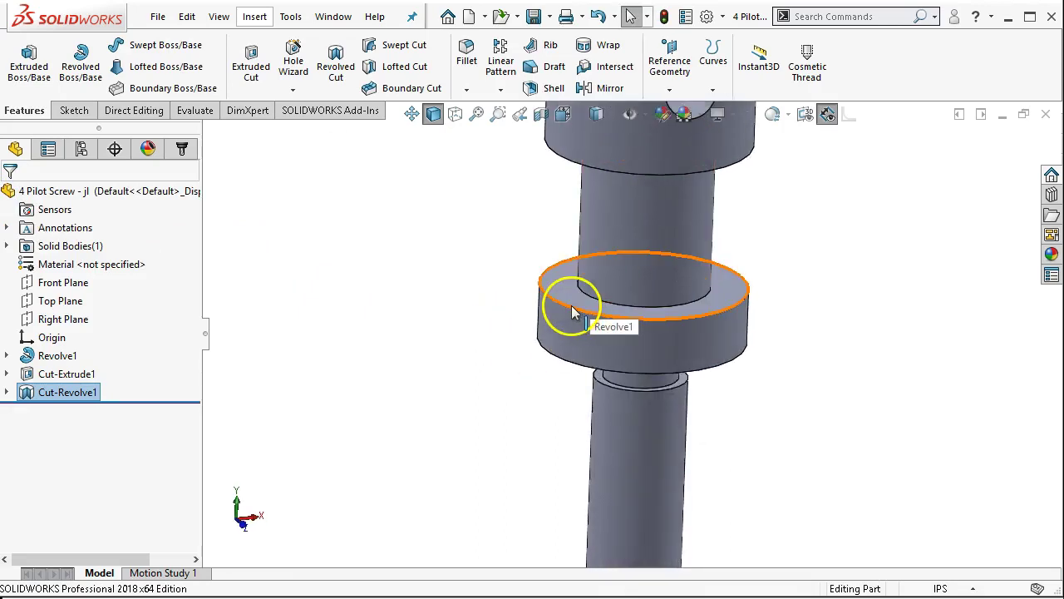
{"action": "left_click", "coordinate": [582, 301]}
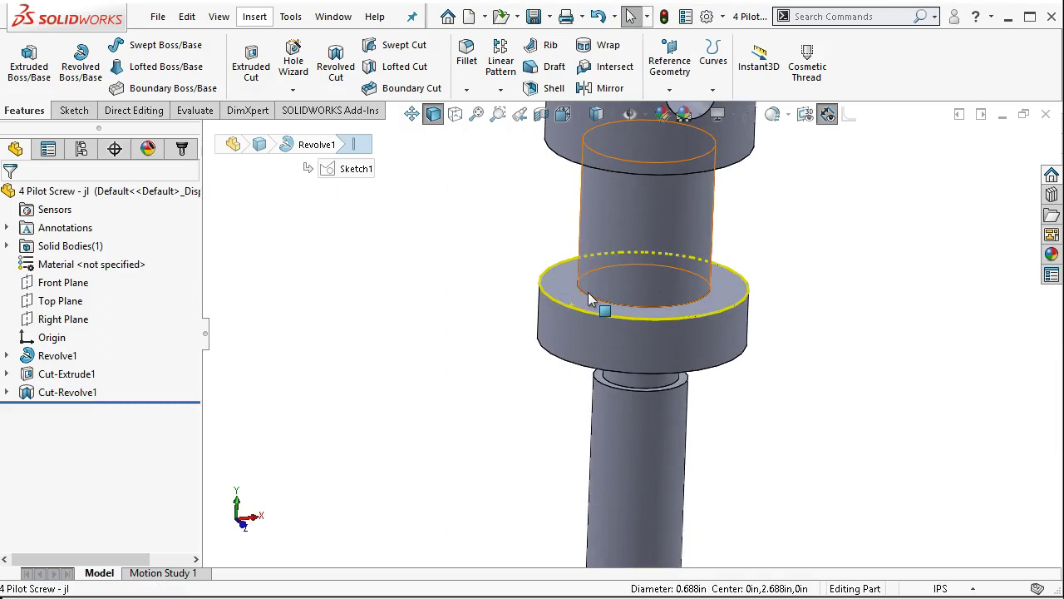
{"action": "left_click", "coordinate": [588, 299], "text": "ctrl"}
{"action": "left_click", "coordinate": [451, 219]}
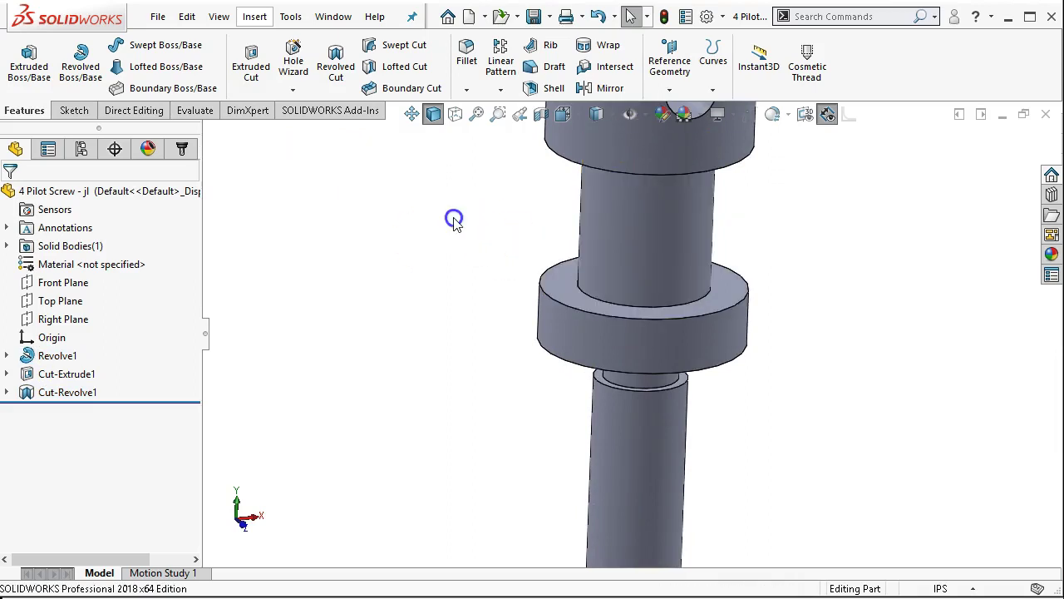
{"action": "key", "text": "z"}
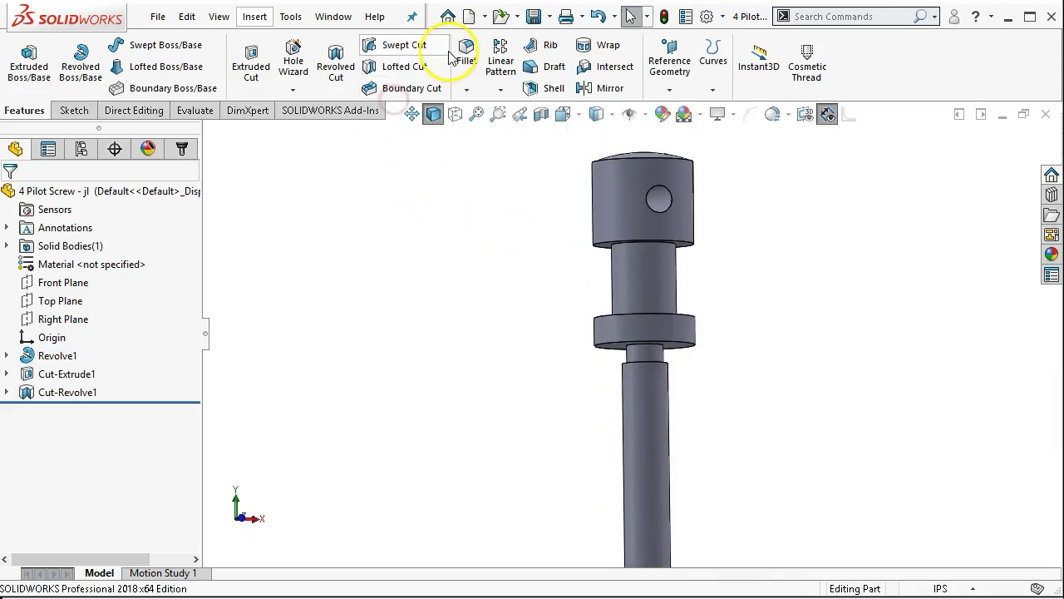
Start a Fillet in manual mode with the constant size type and no items selected
{"action": "left_click", "coordinate": [463, 56]}
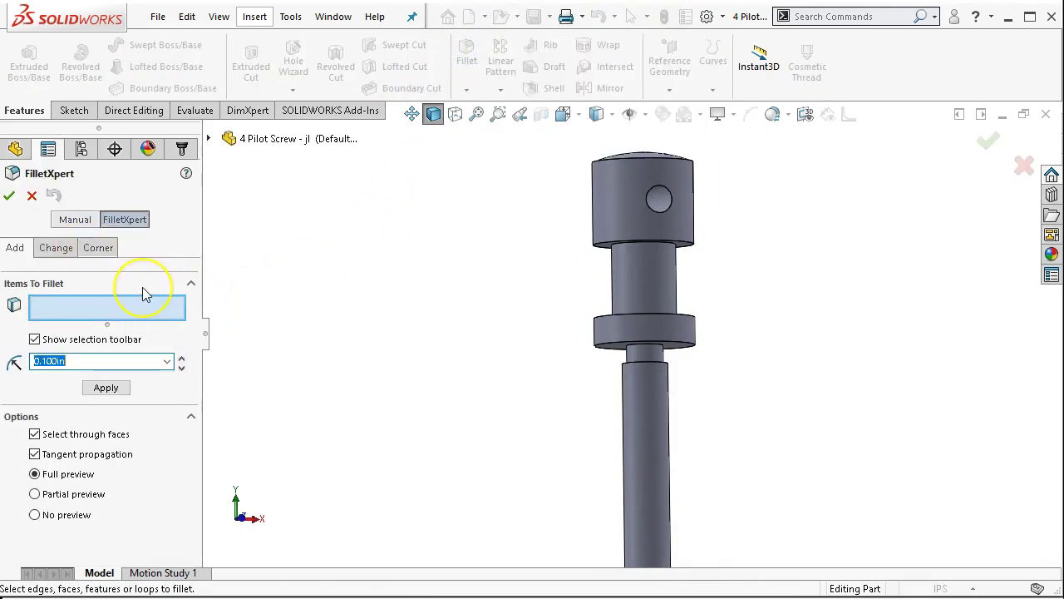
{"action": "left_click", "coordinate": [77, 219]}
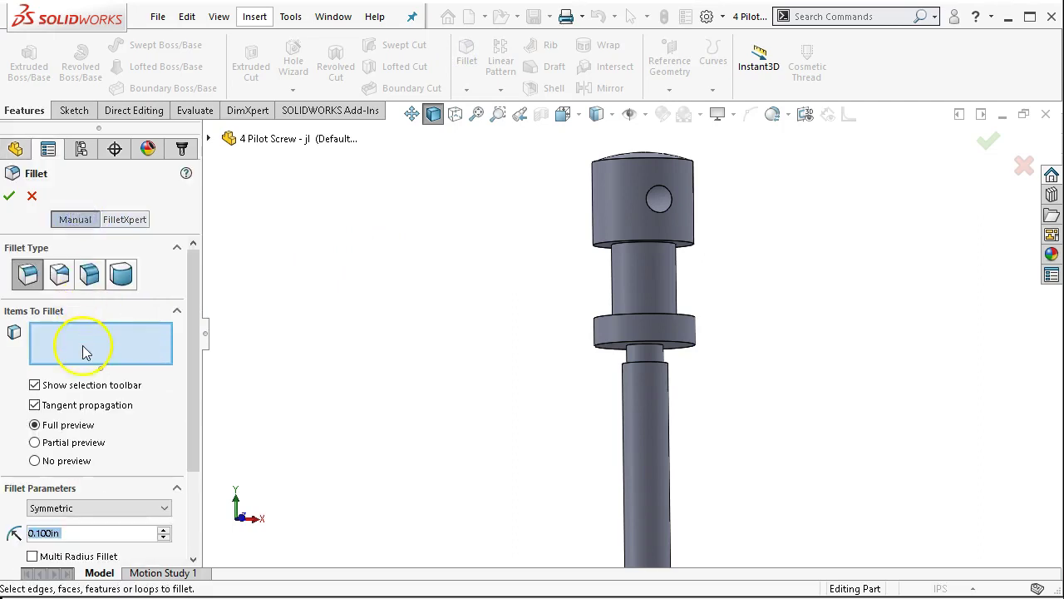
{"action": "left_click", "coordinate": [86, 353]}
{"action": "left_click", "coordinate": [25, 277]}
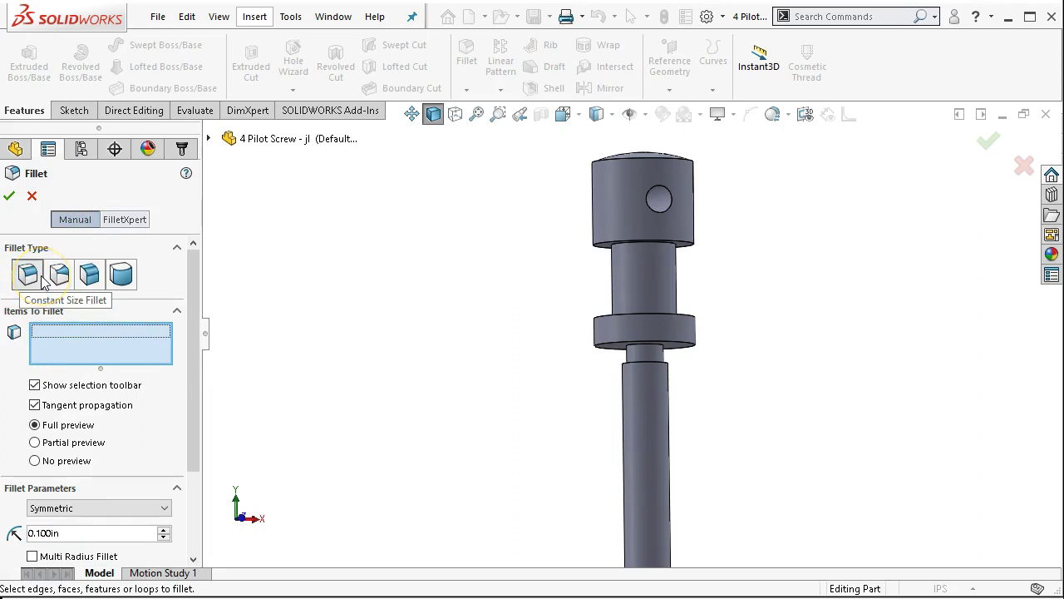
{"action": "left_click", "coordinate": [33, 279]}
{"action": "left_click", "coordinate": [83, 281]}
{"action": "left_click", "coordinate": [123, 280]}
{"action": "left_click", "coordinate": [106, 320]}
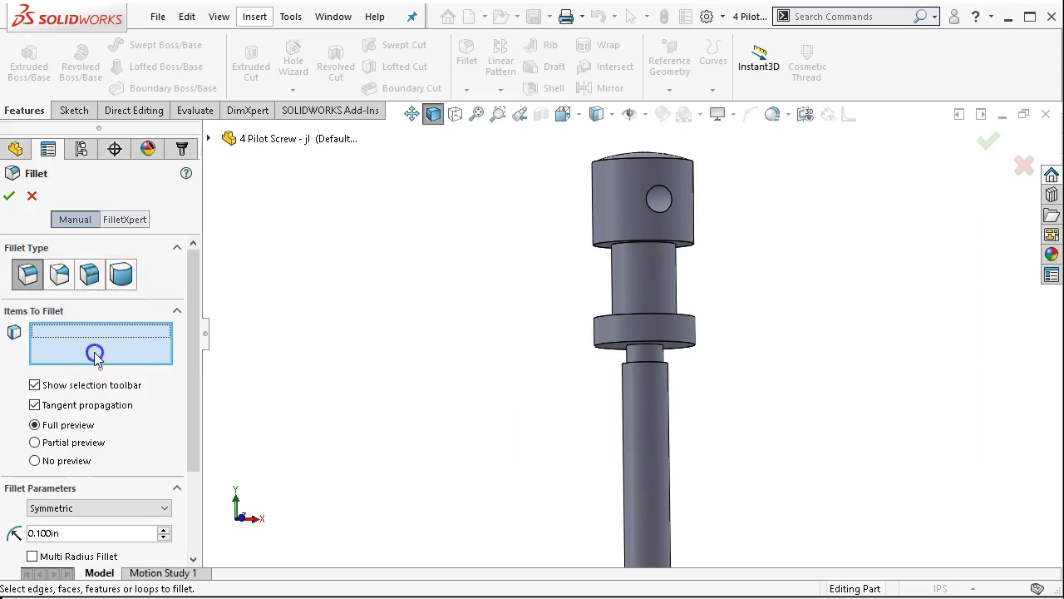
Select the collar's upper outer edge and the edge where the neck meets the collar for a 0.031 in radius fillet
{"action": "middle_click_drag", "start_coordinate": [433, 349], "coordinate": [444, 399]}
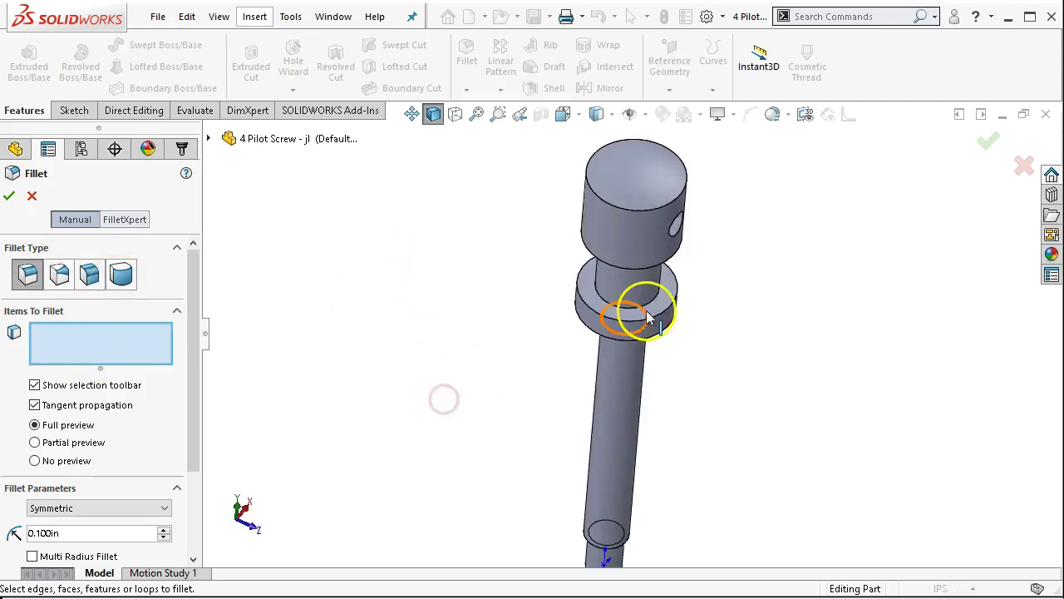
{"action": "scroll", "coordinate": [647, 316], "scroll_direction": "down", "scroll_amount": 3}
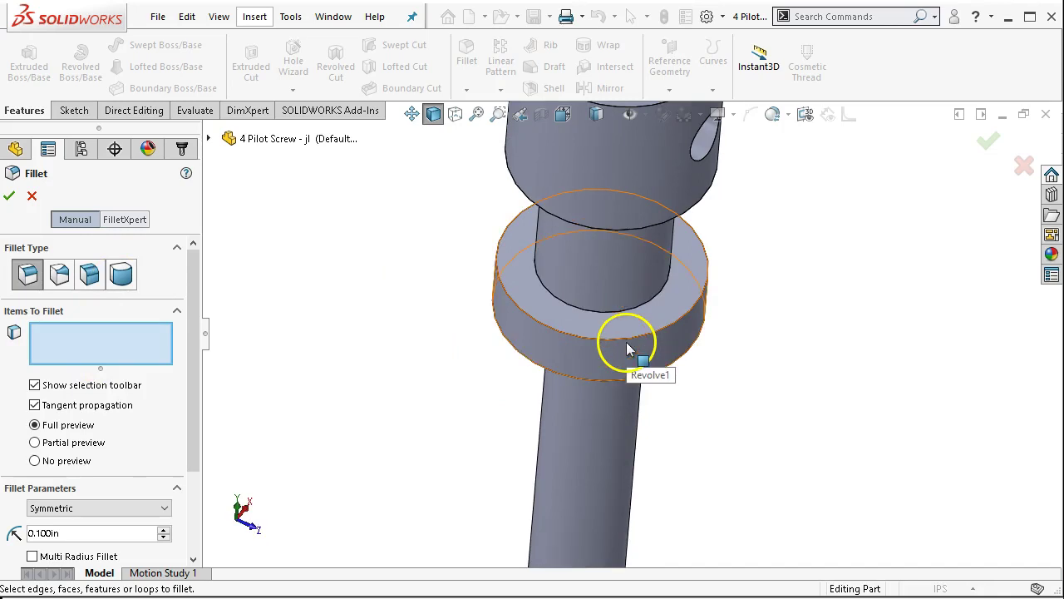
{"action": "left_click", "coordinate": [625, 347]}
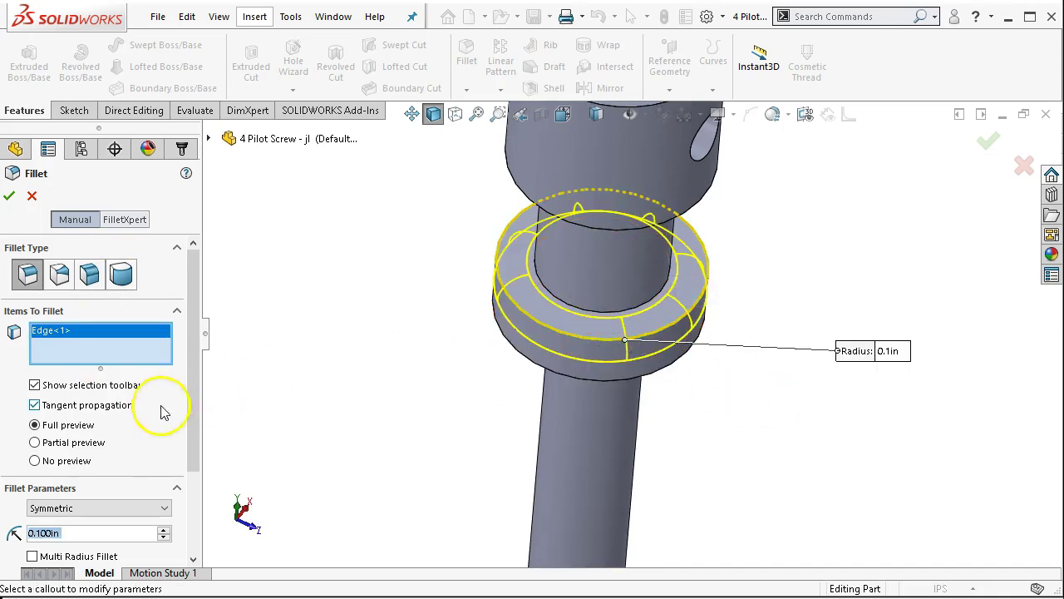
{"action": "type", "text": ".031"}
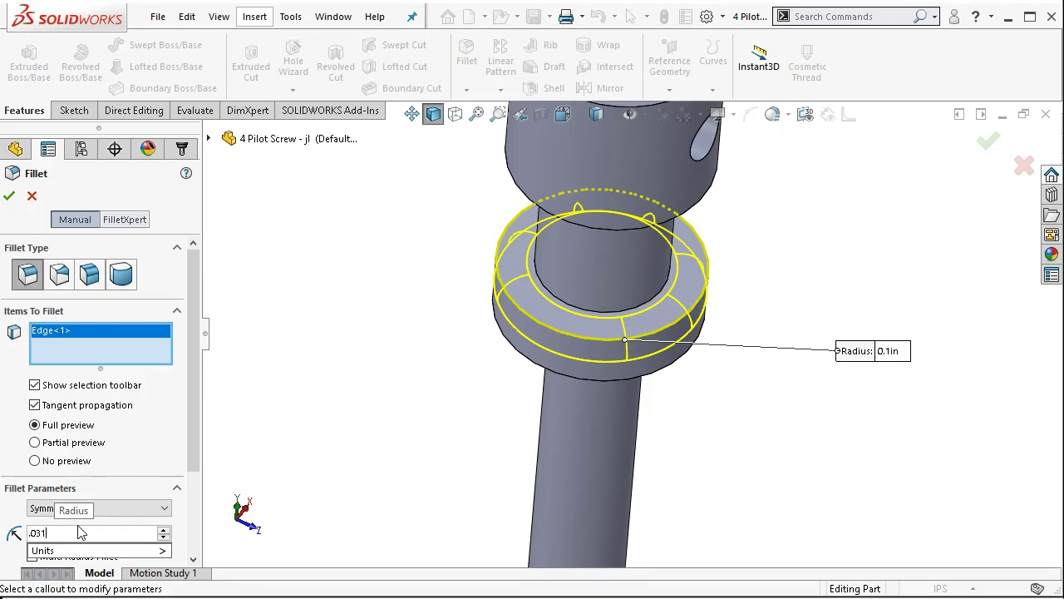
{"action": "key", "text": "Return"}
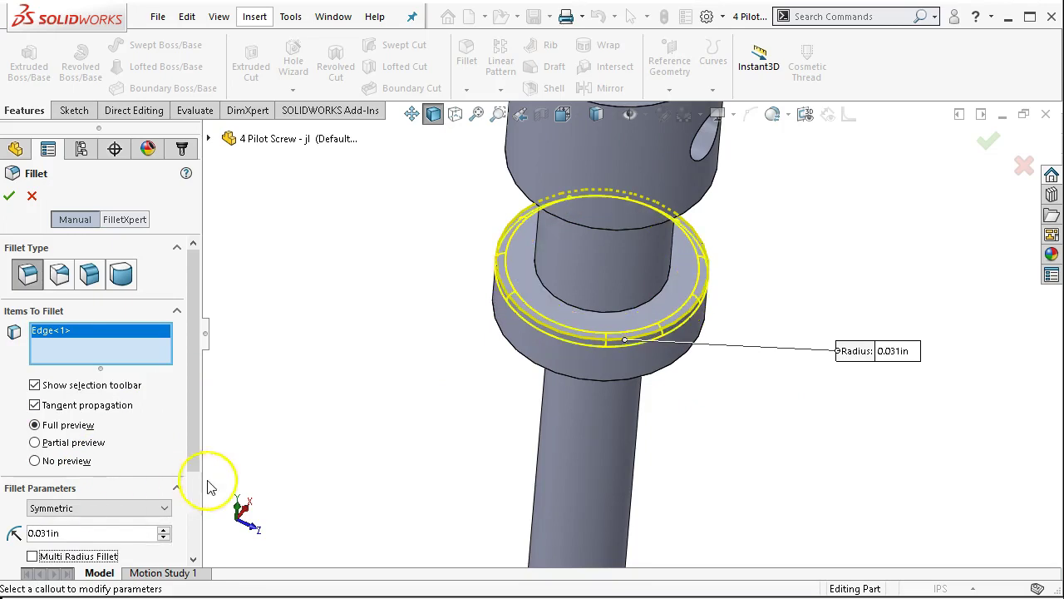
{"action": "left_click", "coordinate": [544, 291]}
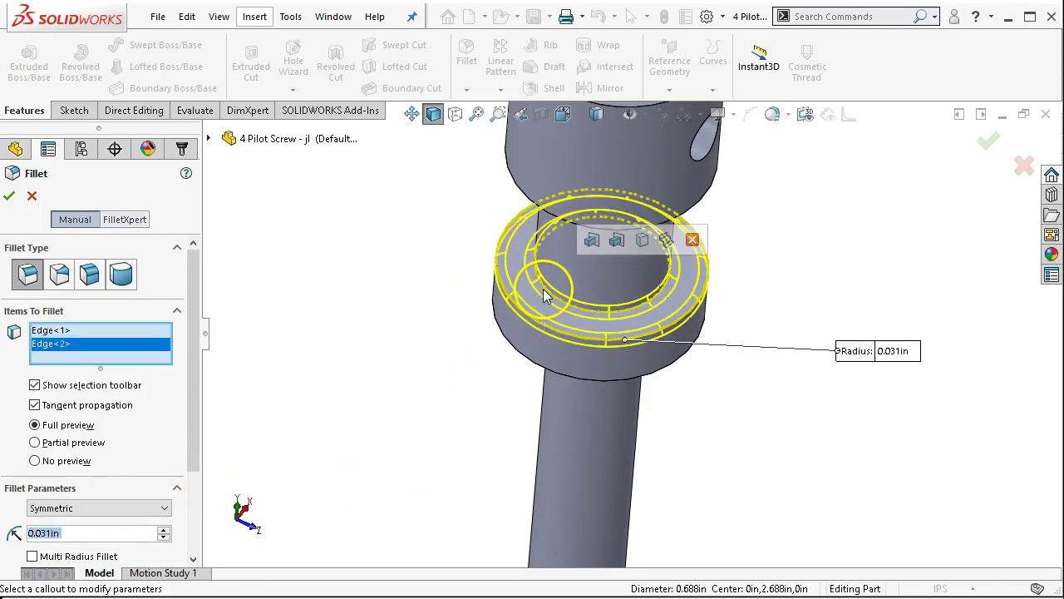
Add the edge where the neck meets the underside of the head and apply the fillet
{"action": "middle_click_drag", "start_coordinate": [468, 423], "coordinate": [573, 160]}
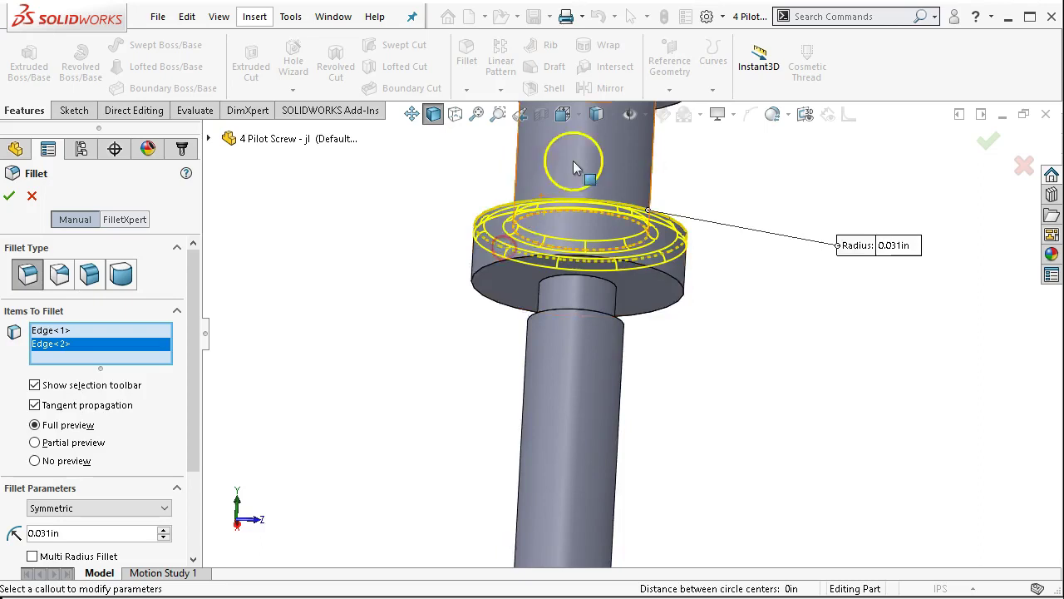
{"action": "scroll", "coordinate": [573, 160], "scroll_direction": "up", "scroll_amount": 2}
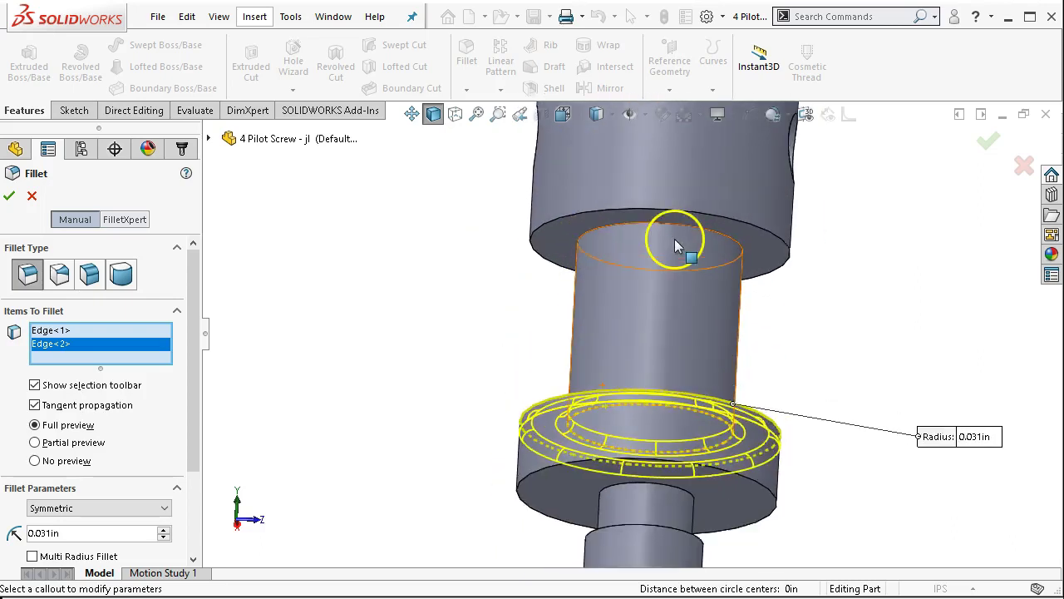
{"action": "left_click", "coordinate": [675, 238]}
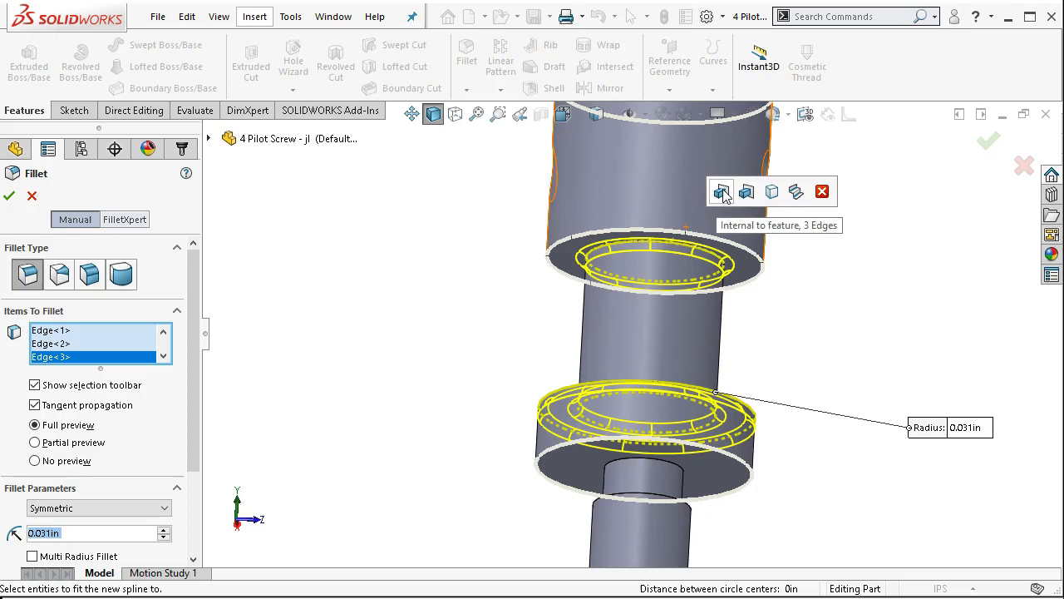
{"action": "left_click", "coordinate": [762, 197]}
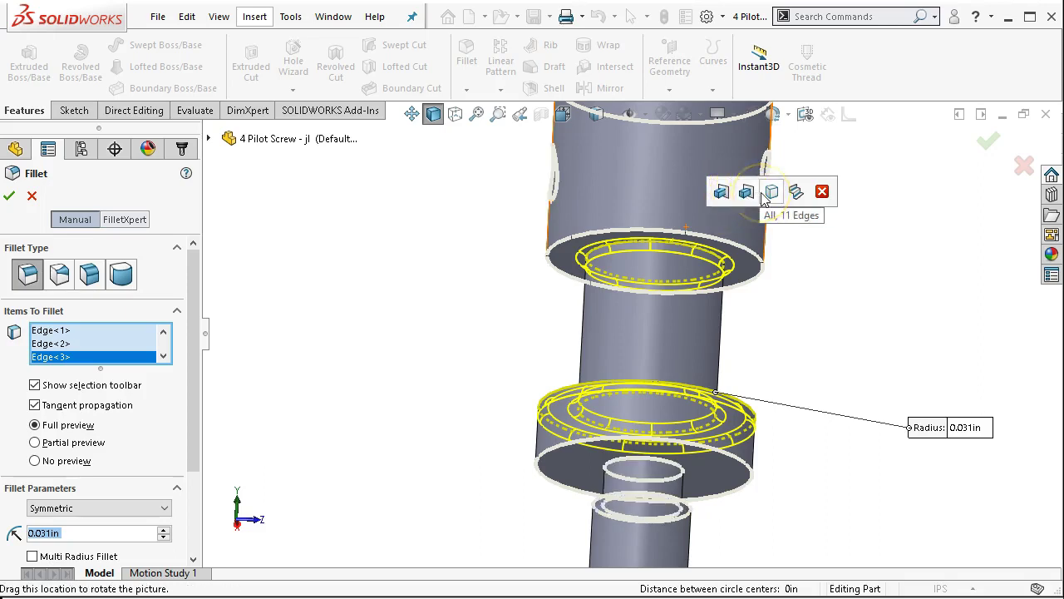
{"action": "left_click", "coordinate": [793, 194]}
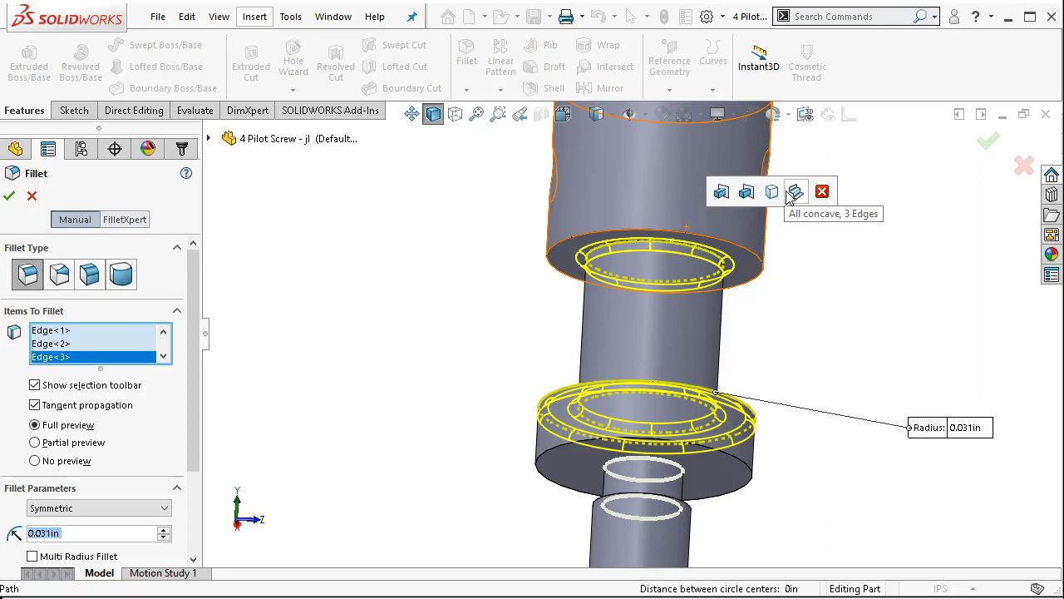
{"action": "left_click", "coordinate": [722, 193]}
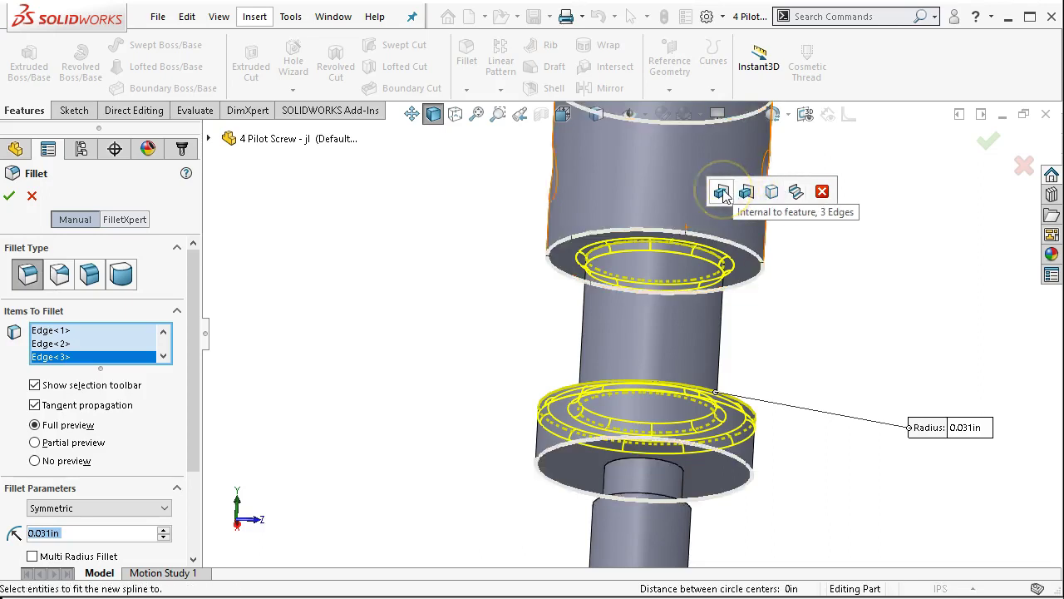
{"action": "left_click", "coordinate": [10, 198]}
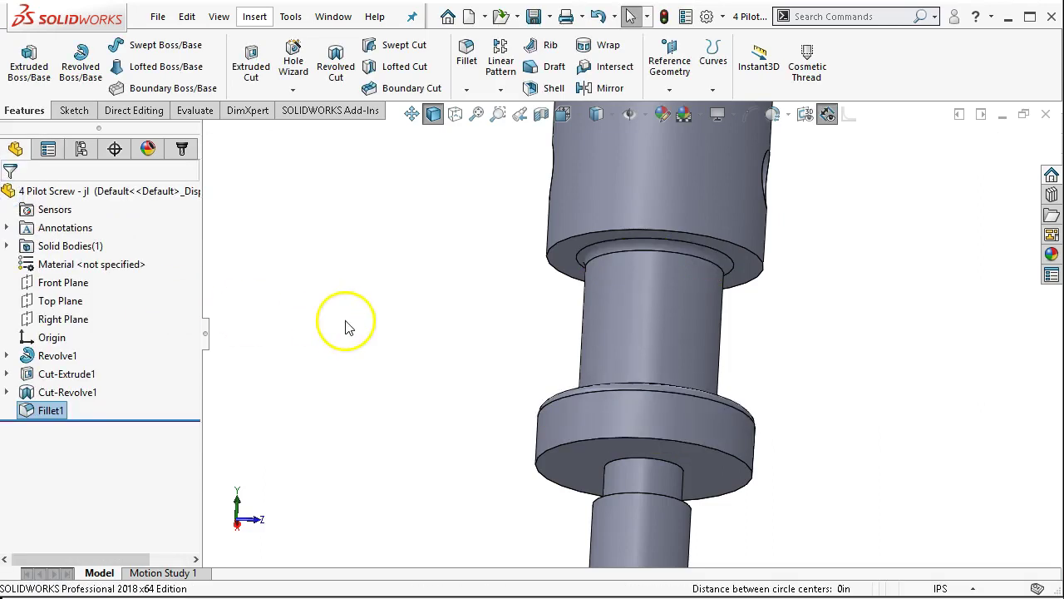
Edit the fillet feature to include the lower outer edge of the head
{"action": "right_click", "coordinate": [50, 411]}
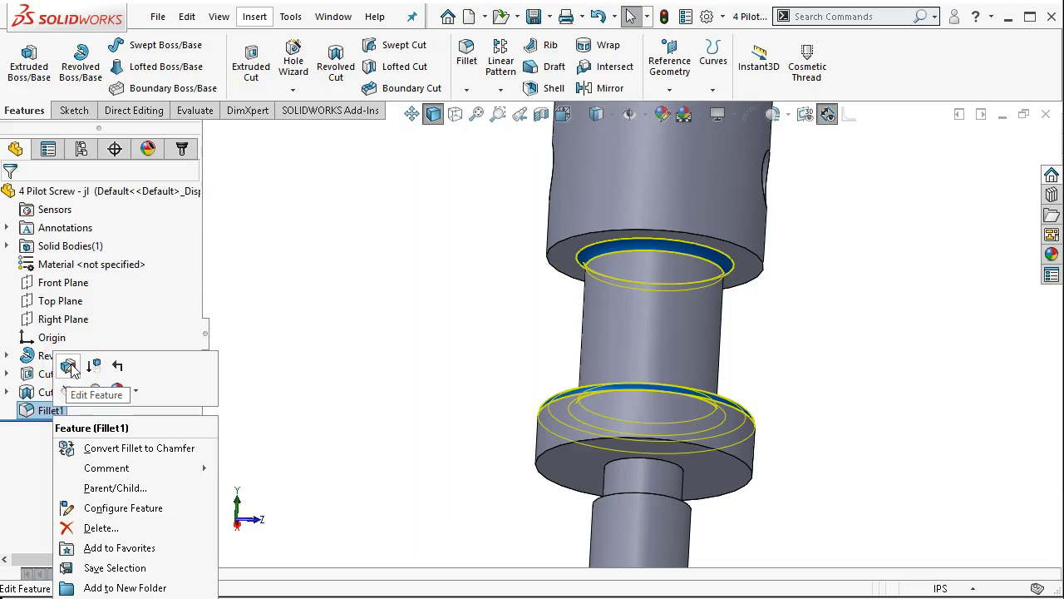
{"action": "left_click", "coordinate": [69, 368]}
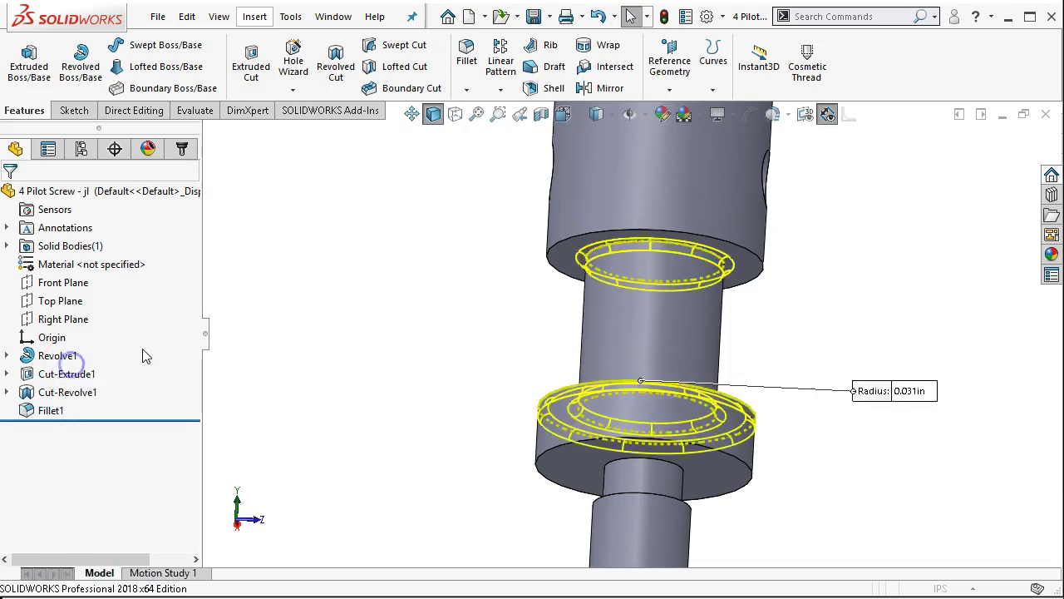
{"action": "left_click", "coordinate": [607, 240]}
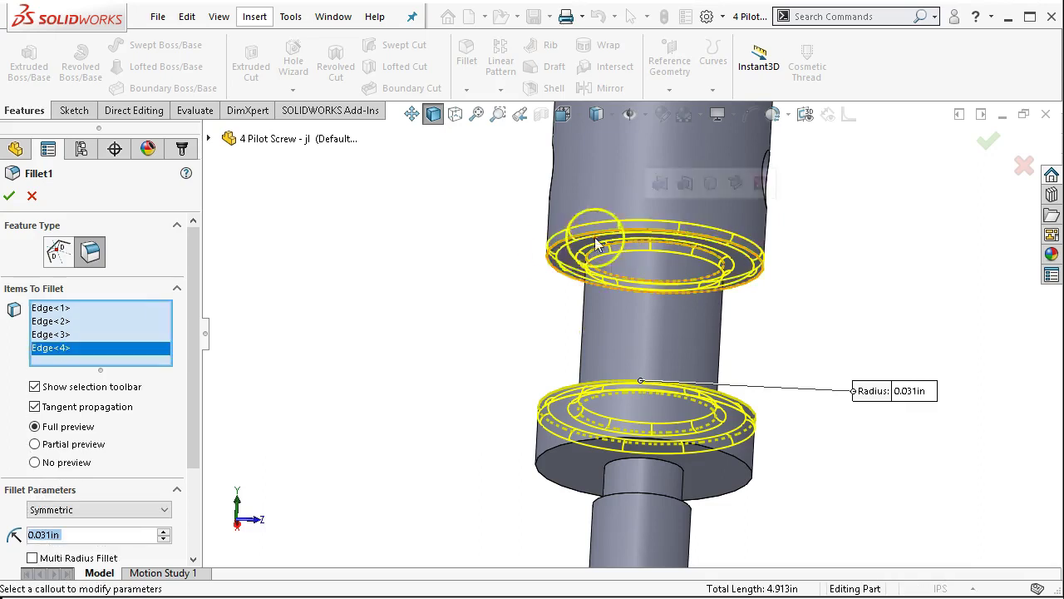
{"action": "left_click", "coordinate": [10, 198]}
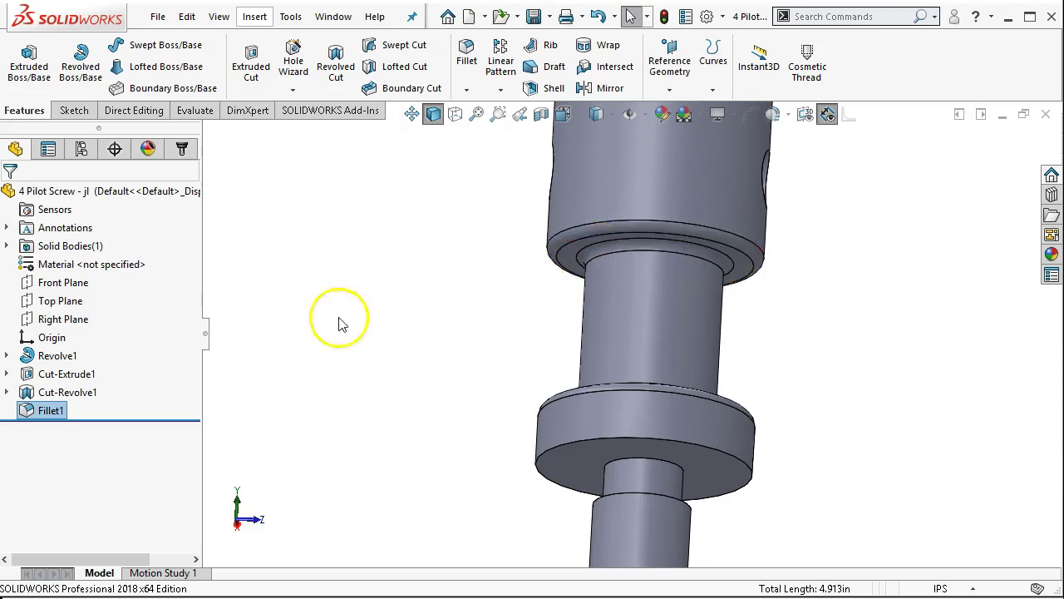
Edit the fillet feature again and remove the two head edges from its items, keeping only the two collar edges
{"action": "right_click", "coordinate": [58, 410]}
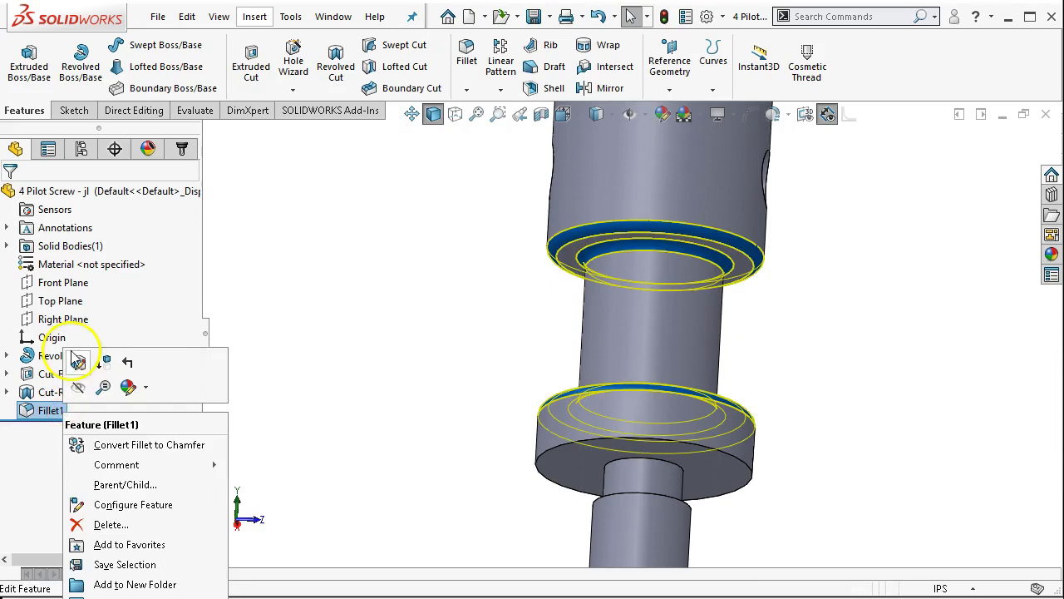
{"action": "left_click", "coordinate": [75, 360]}
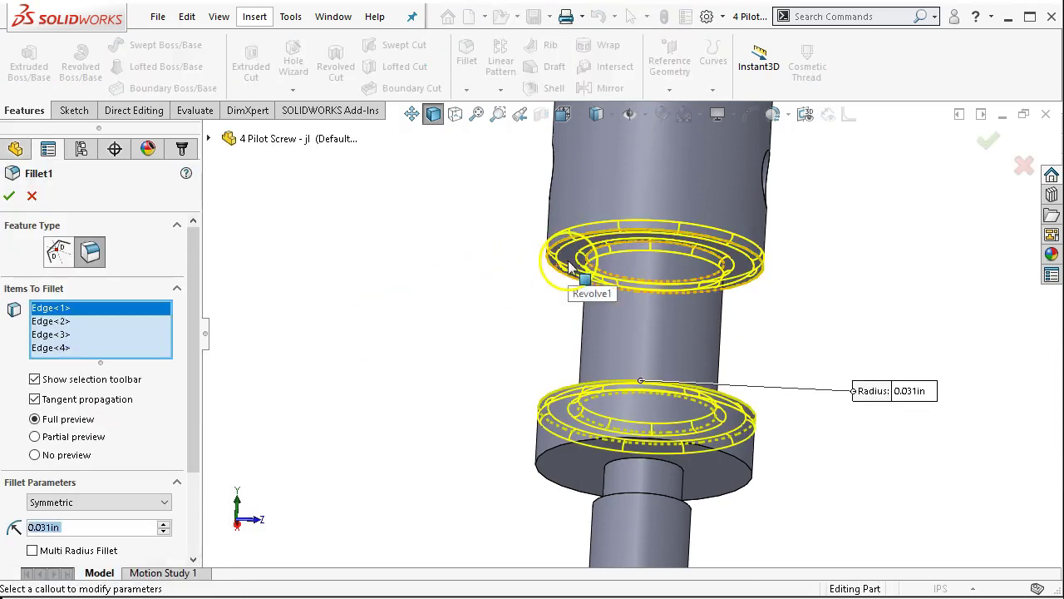
{"action": "left_click", "coordinate": [90, 348]}
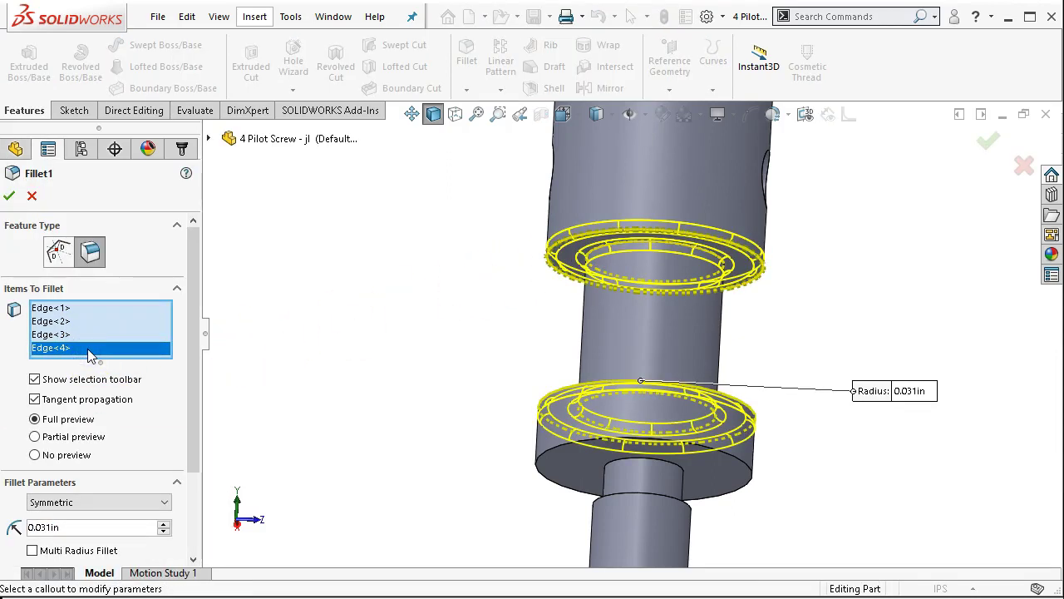
{"action": "left_click", "coordinate": [89, 334]}
{"action": "key", "text": "Delete"}
{"action": "left_click", "coordinate": [89, 334]}
{"action": "key", "text": "Delete"}
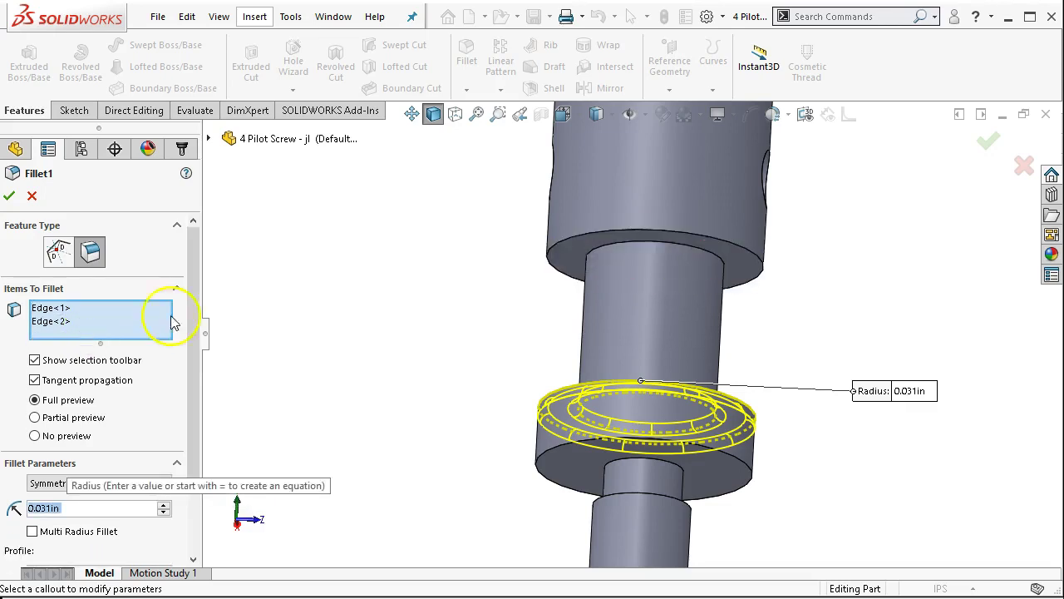
Add the annular face on the underside of the head to the fillet items and apply the edited fillet
{"action": "left_click", "coordinate": [574, 263]}
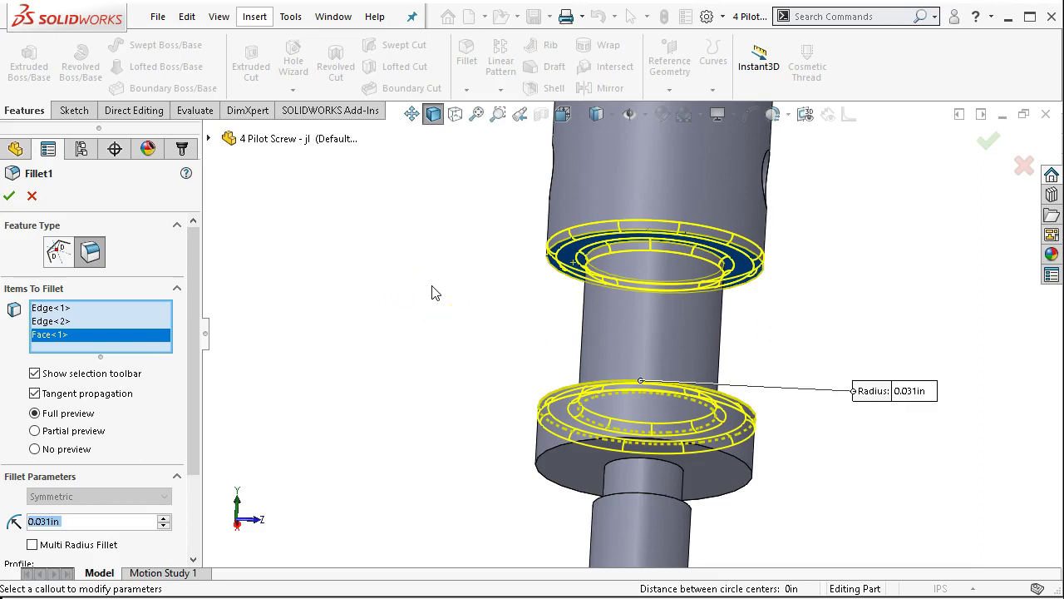
{"action": "middle_click_drag", "start_coordinate": [512, 274], "coordinate": [470, 273]}
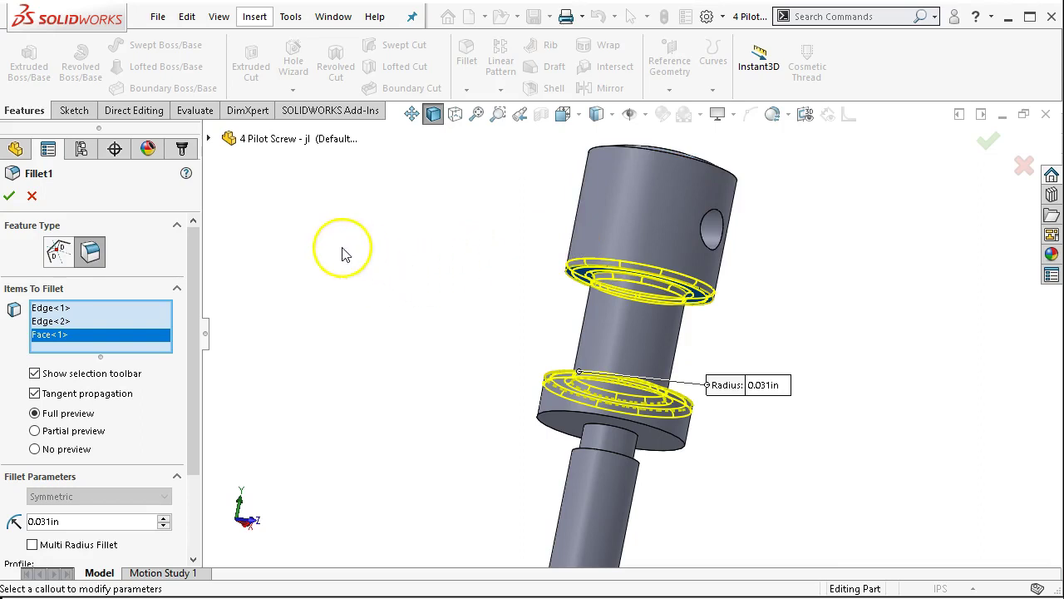
{"action": "left_click", "coordinate": [9, 197]}
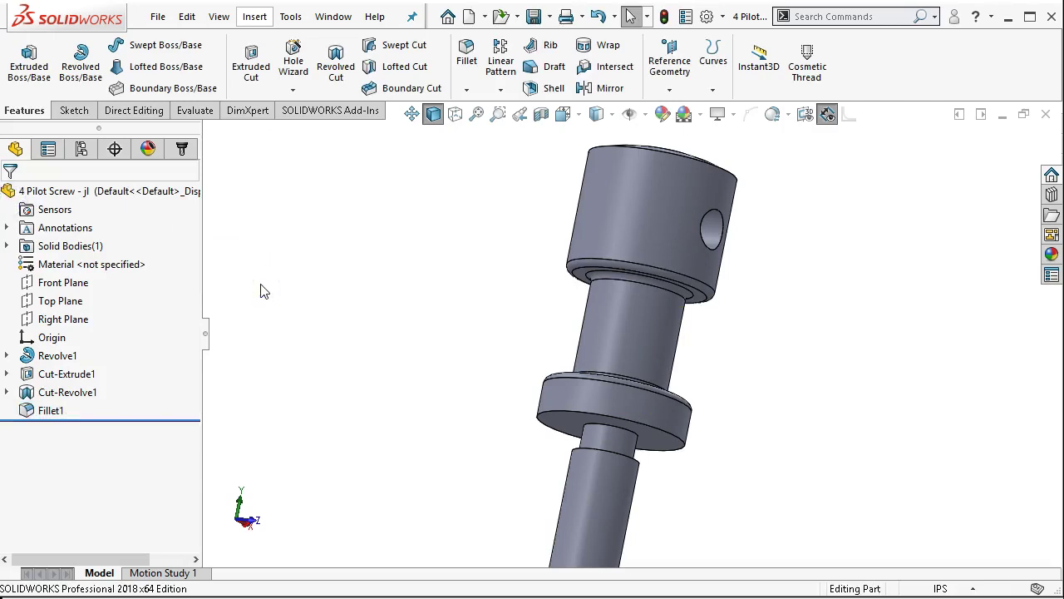
Save the pilot screw part in the front view and close both open part documents
{"action": "key", "text": "ctrl+1"}
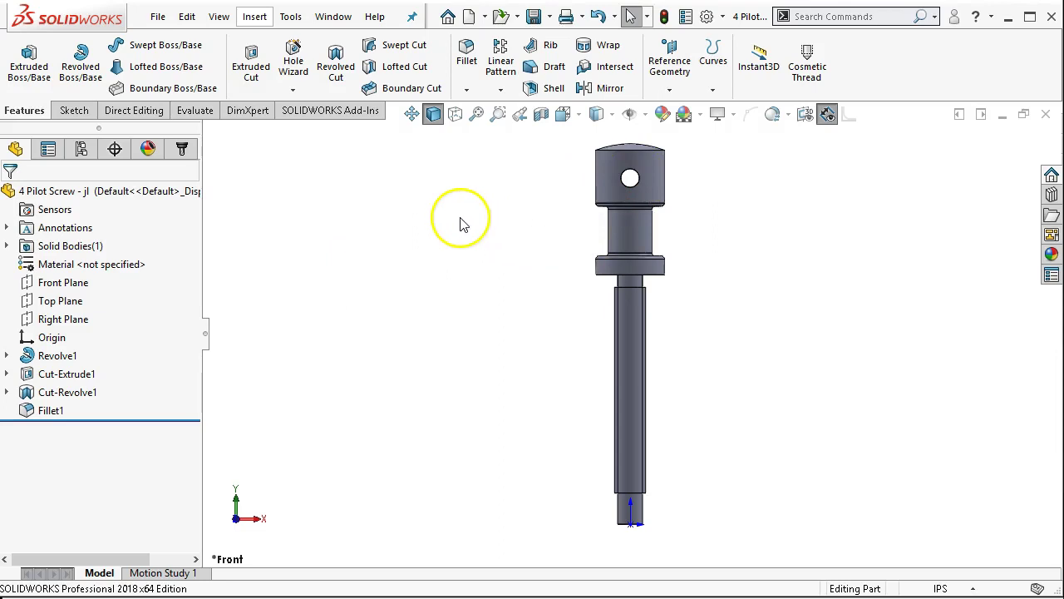
{"action": "left_click", "coordinate": [534, 15]}
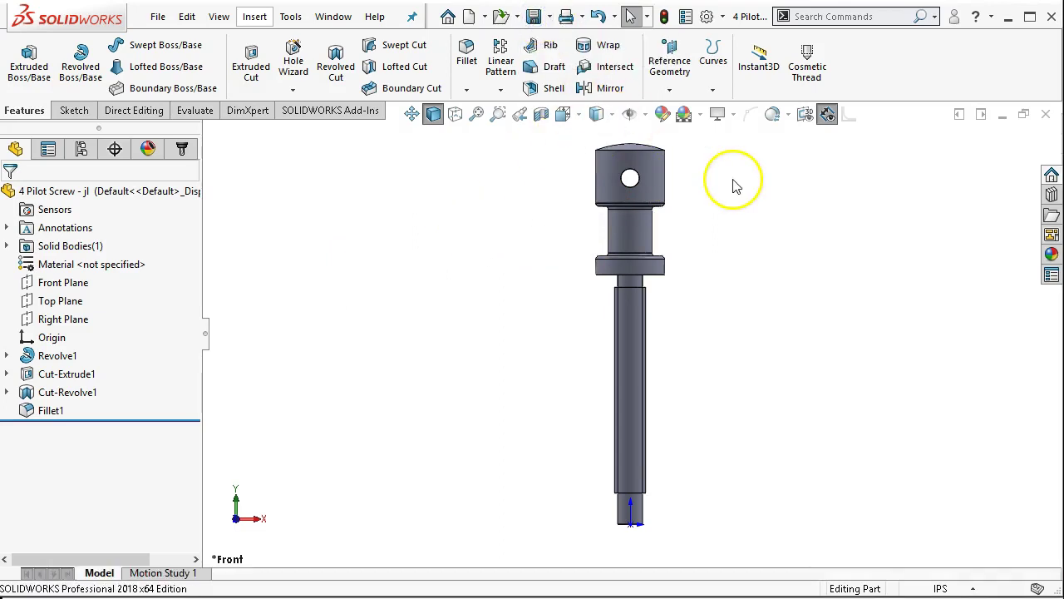
{"action": "left_click", "coordinate": [1046, 116]}
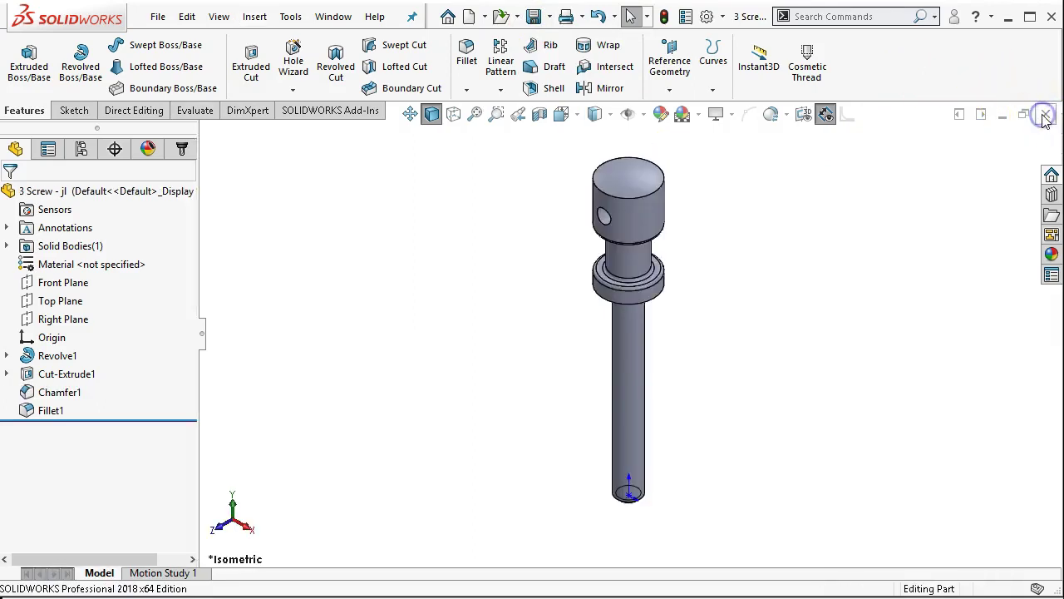
{"action": "left_click", "coordinate": [1046, 116]}
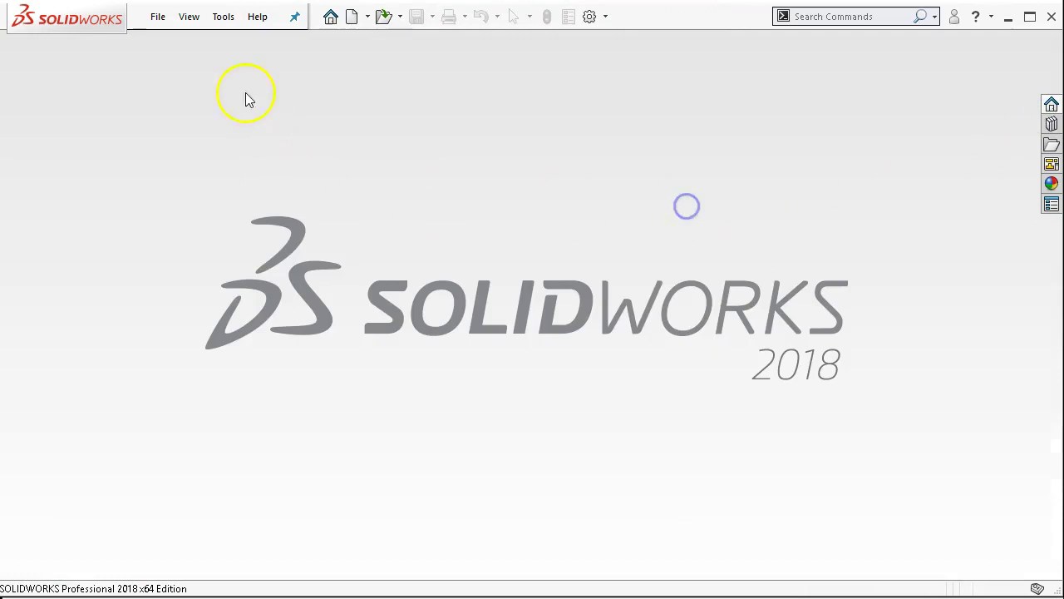
Create a new part document from the Part Inch template
{"action": "left_click", "coordinate": [158, 18]}
{"action": "left_click", "coordinate": [184, 45]}
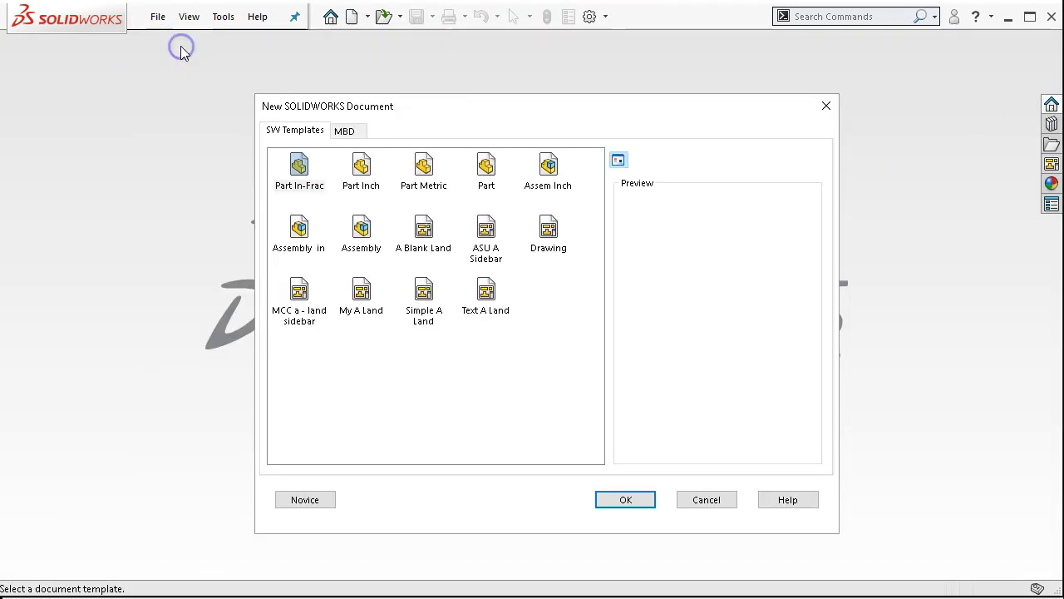
{"action": "double_click", "coordinate": [361, 163]}
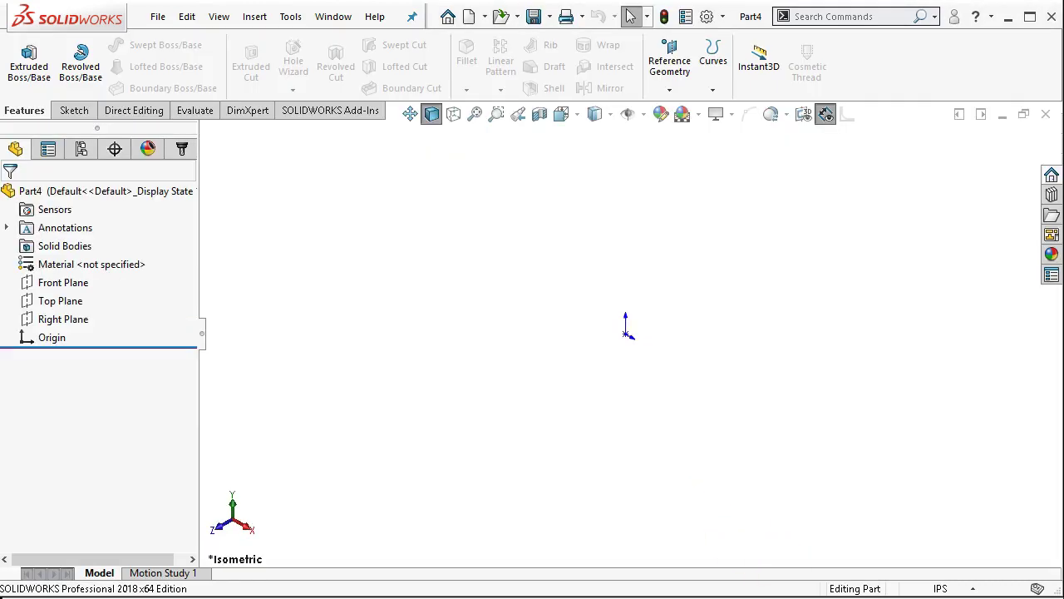
Check the clamp drawing in the browser, and back in SOLIDWORKS start a sketch on the Front Plane of the new part
{"action": "mouse_move", "coordinate": [477, 582]}
{"action": "left_mouse_down"}
{"action": "mouse_move", "coordinate": [491, 373]}
{"action": "mouse_move", "coordinate": [482, 39]}
{"action": "left_mouse_up"}
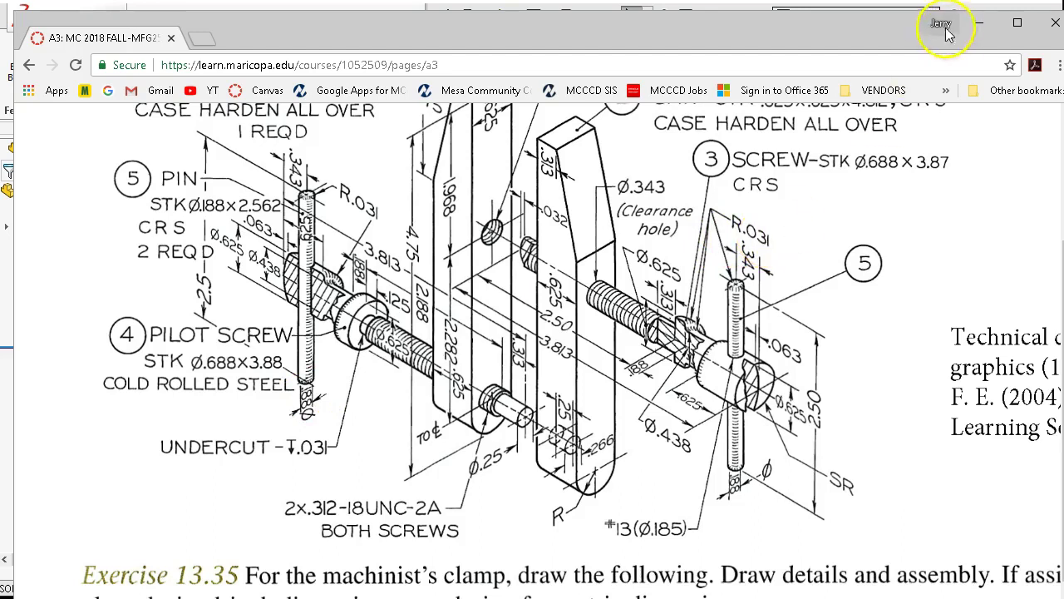
{"action": "left_click", "coordinate": [984, 22]}
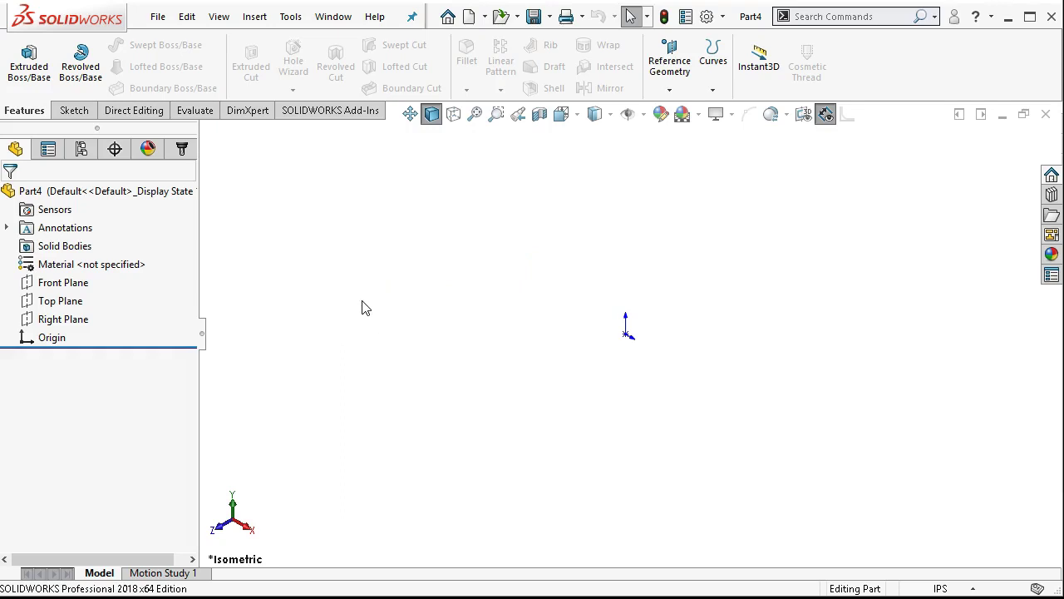
{"action": "mouse_move", "coordinate": [62, 291]}
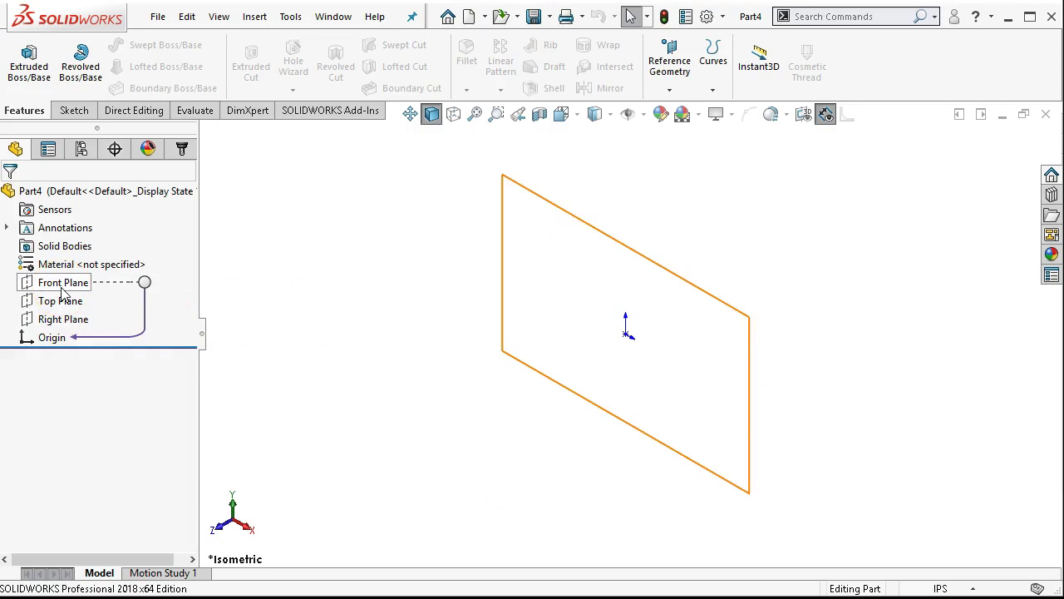
{"action": "left_click", "coordinate": [61, 286]}
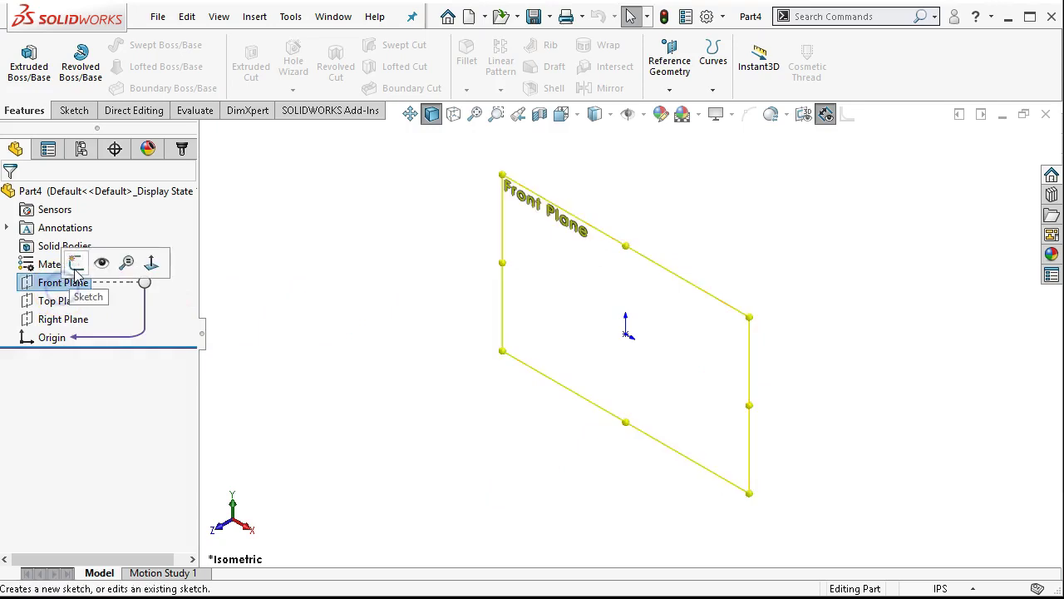
{"action": "left_click", "coordinate": [75, 263]}
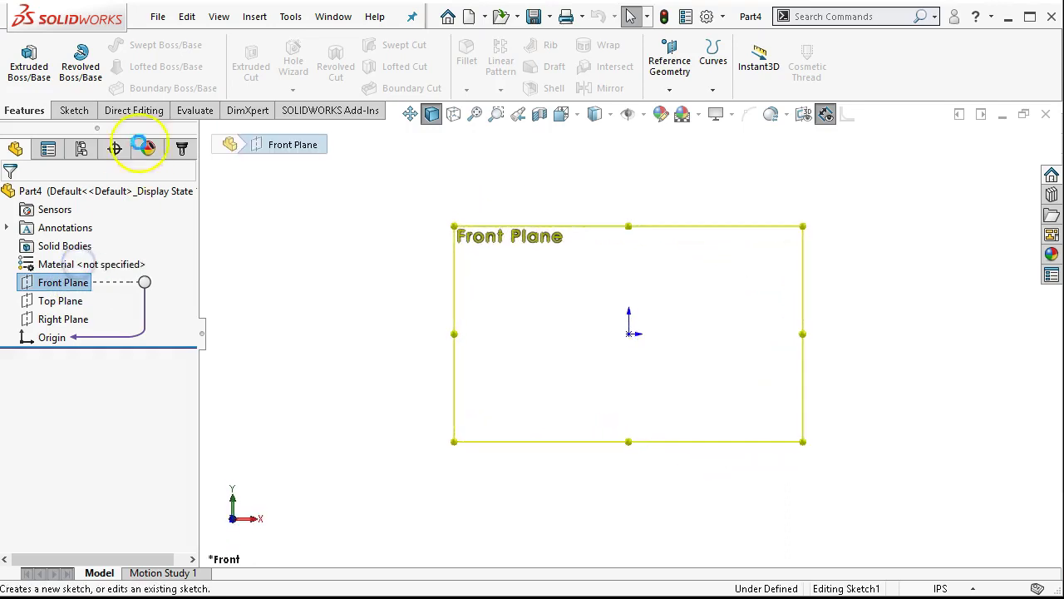
Draw a circle centred on the origin and dimension its diameter to 0.188 in
{"action": "left_click", "coordinate": [141, 46]}
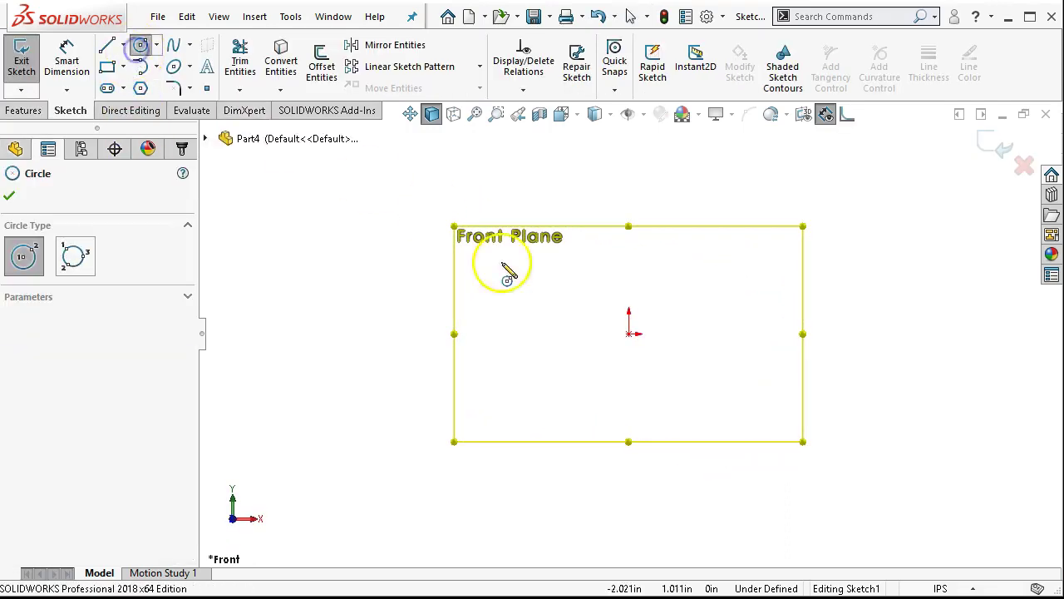
{"action": "left_click", "coordinate": [630, 335]}
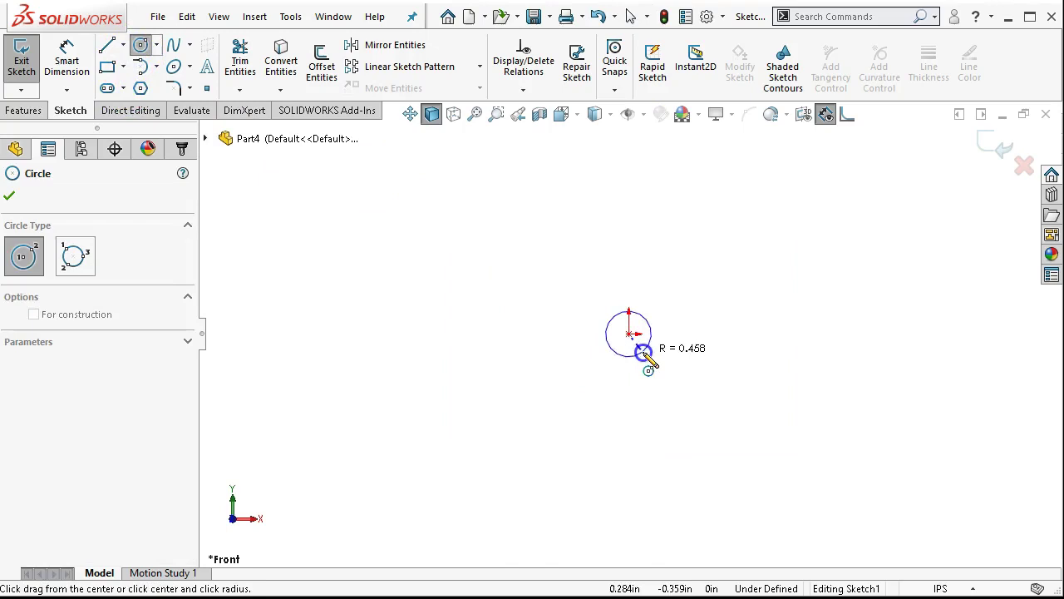
{"action": "left_click", "coordinate": [644, 353]}
{"action": "right_click", "coordinate": [712, 325]}
{"action": "left_click", "coordinate": [874, 305]}
{"action": "left_click", "coordinate": [659, 366]}
{"action": "left_click", "coordinate": [744, 420]}
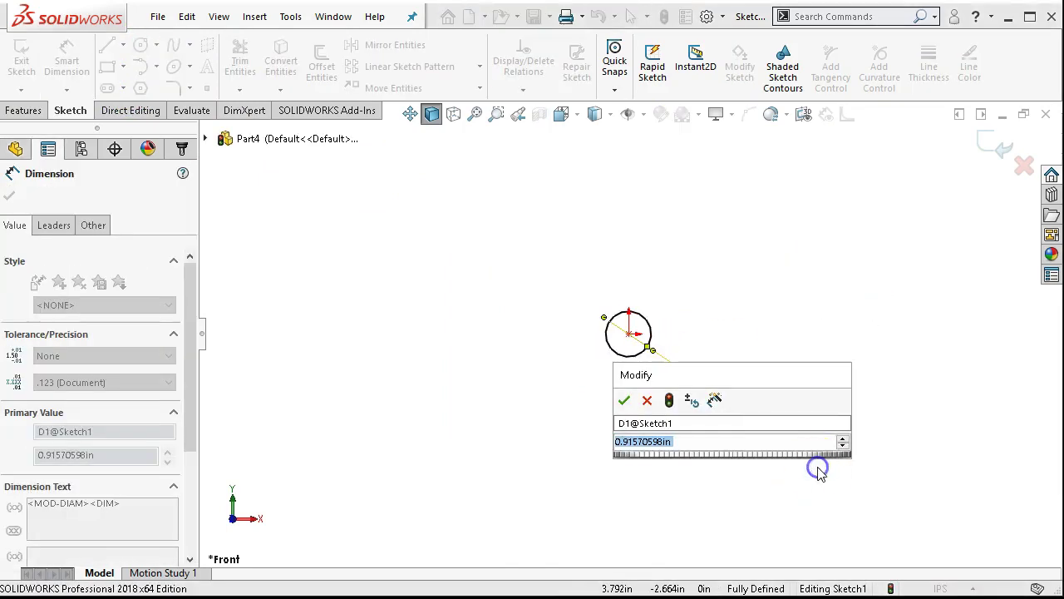
{"action": "key", "text": "BackSpace"}
{"action": "type", "text": ".188"}
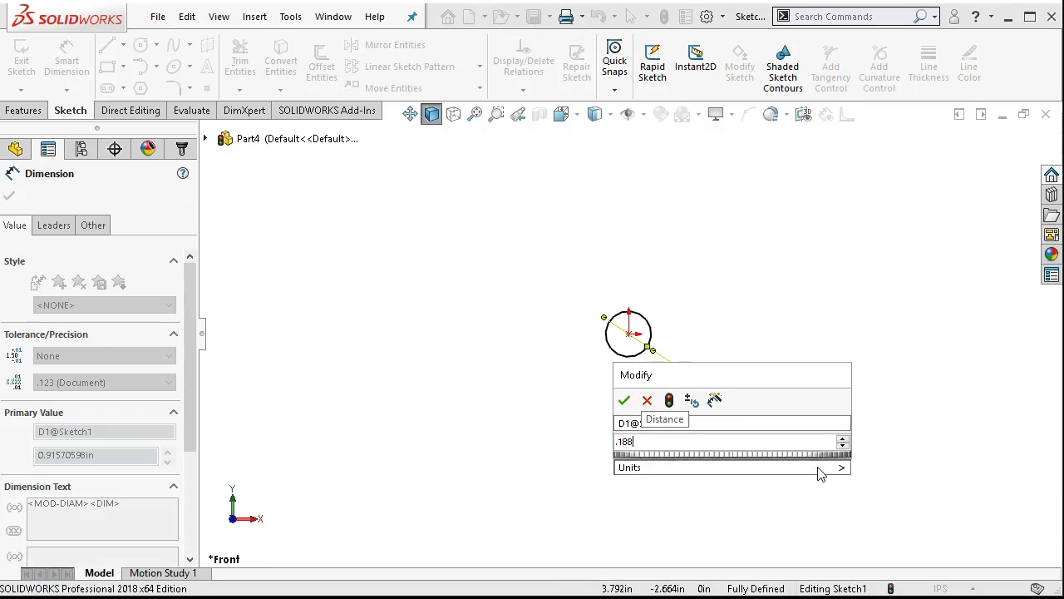
{"action": "key", "text": "Return"}
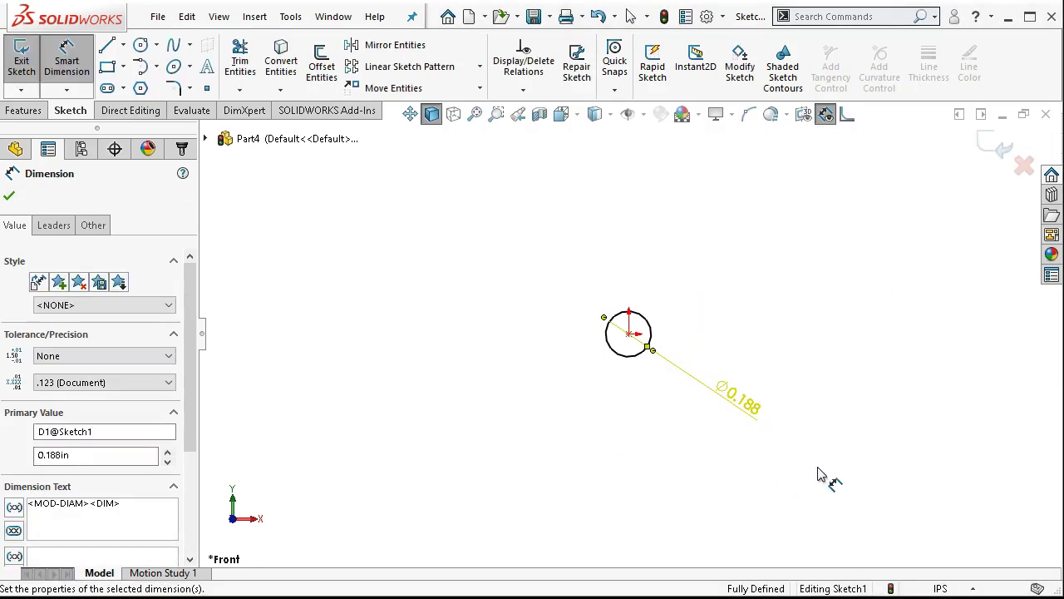
Extrude the circle symmetrically about the sketch plane with Mid Plane to a depth of 2.5 in
{"action": "left_click", "coordinate": [18, 111]}
{"action": "left_click", "coordinate": [29, 63]}
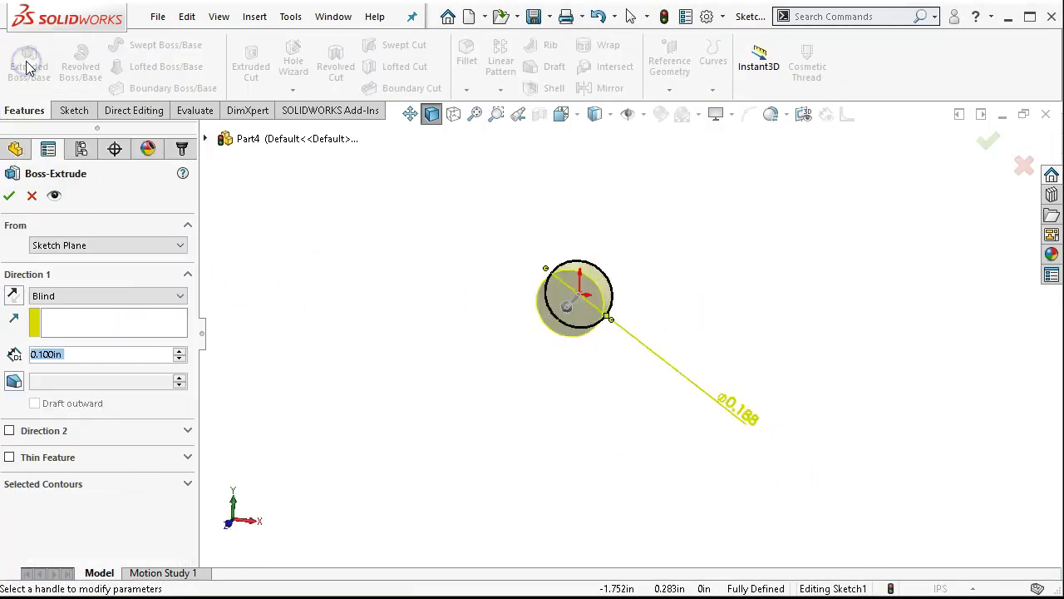
{"action": "left_click", "coordinate": [110, 293]}
{"action": "left_click", "coordinate": [95, 364]}
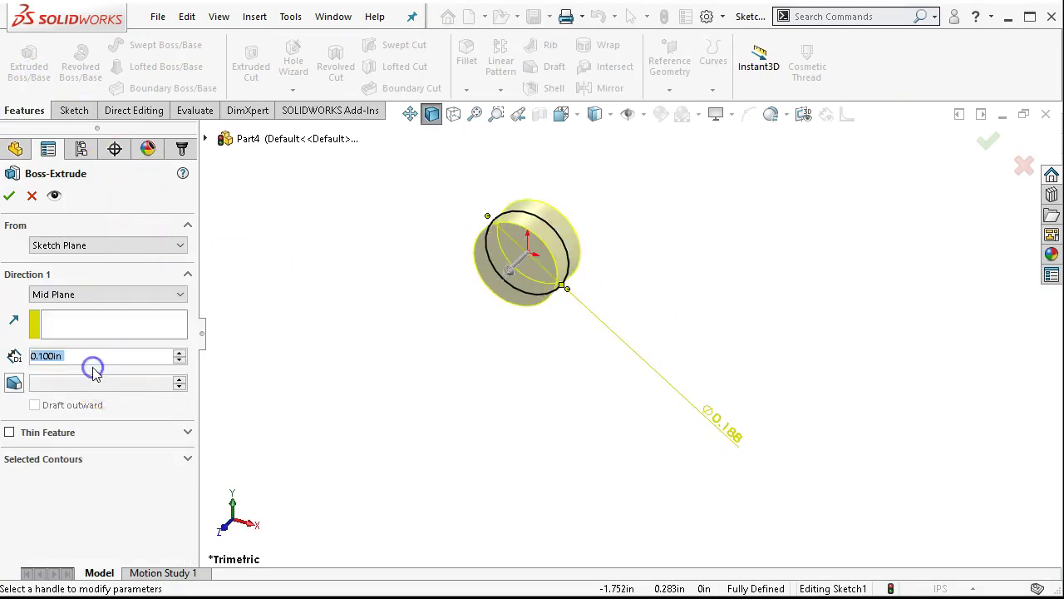
{"action": "type", "text": "2.5"}
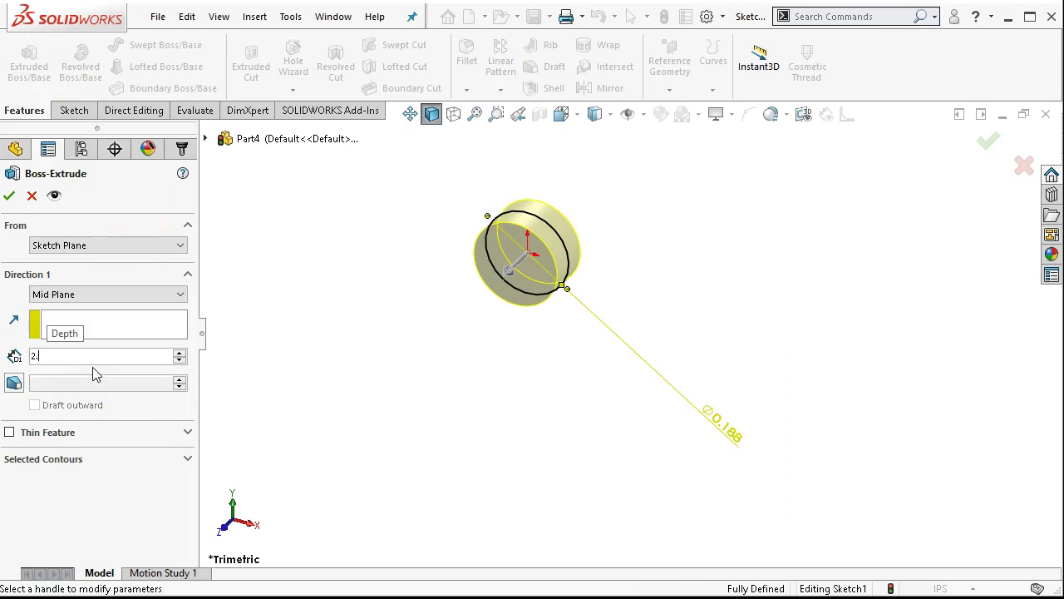
{"action": "key", "text": "Return"}
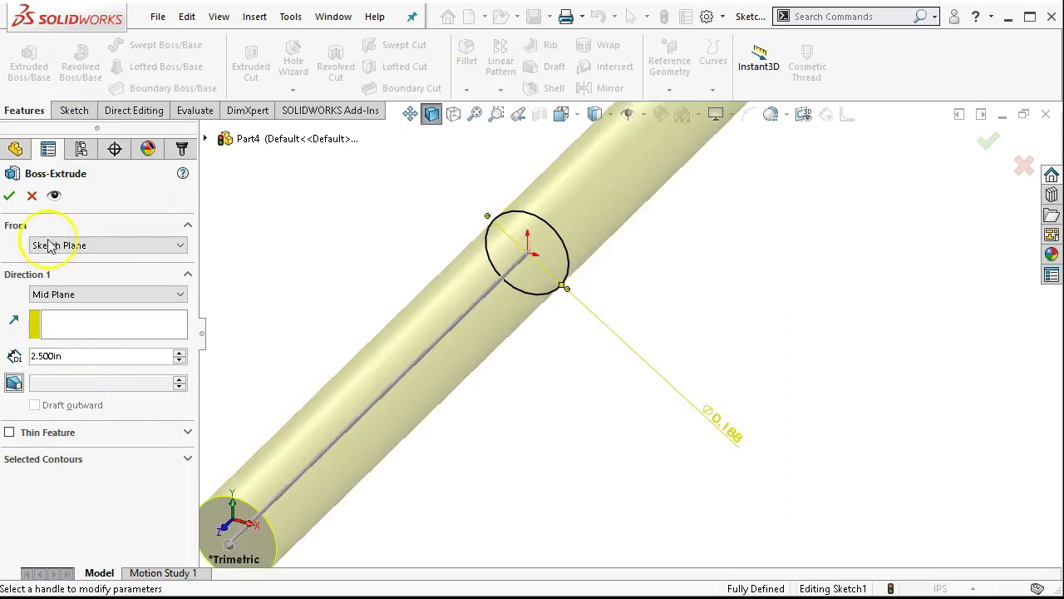
{"action": "left_click", "coordinate": [9, 195]}
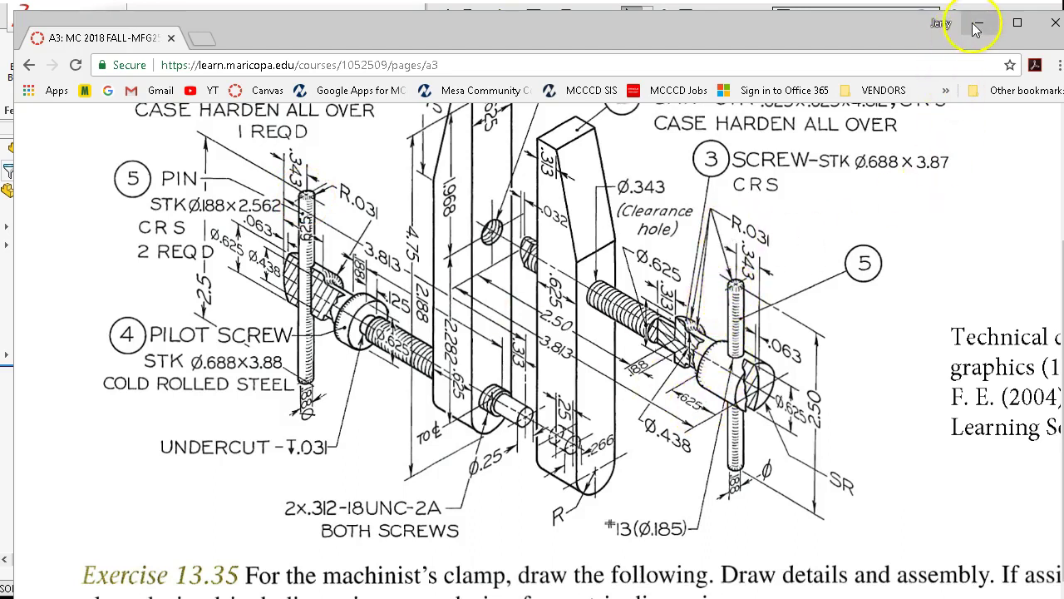
Move the browser drawing out of the way and fillet both circular end edges of the pin with a 0.031 in radius
{"action": "left_click_drag", "start_coordinate": [808, 54], "coordinate": [781, 532]}
{"action": "left_click", "coordinate": [763, 404]}
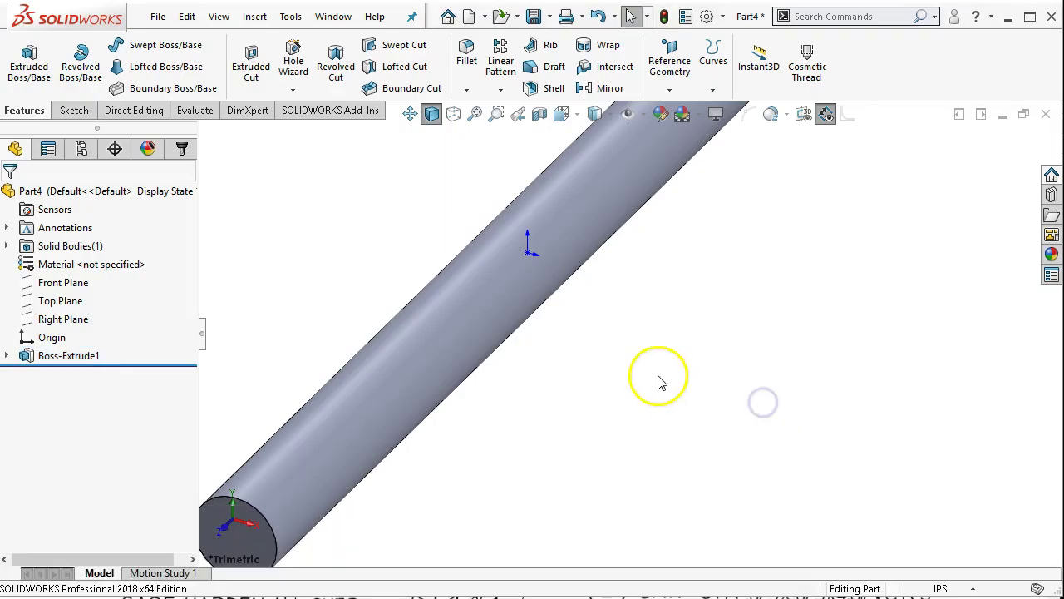
{"action": "scroll", "coordinate": [547, 423], "scroll_direction": "up", "scroll_amount": 5}
{"action": "scroll", "coordinate": [586, 351], "scroll_direction": "down", "scroll_amount": 2}
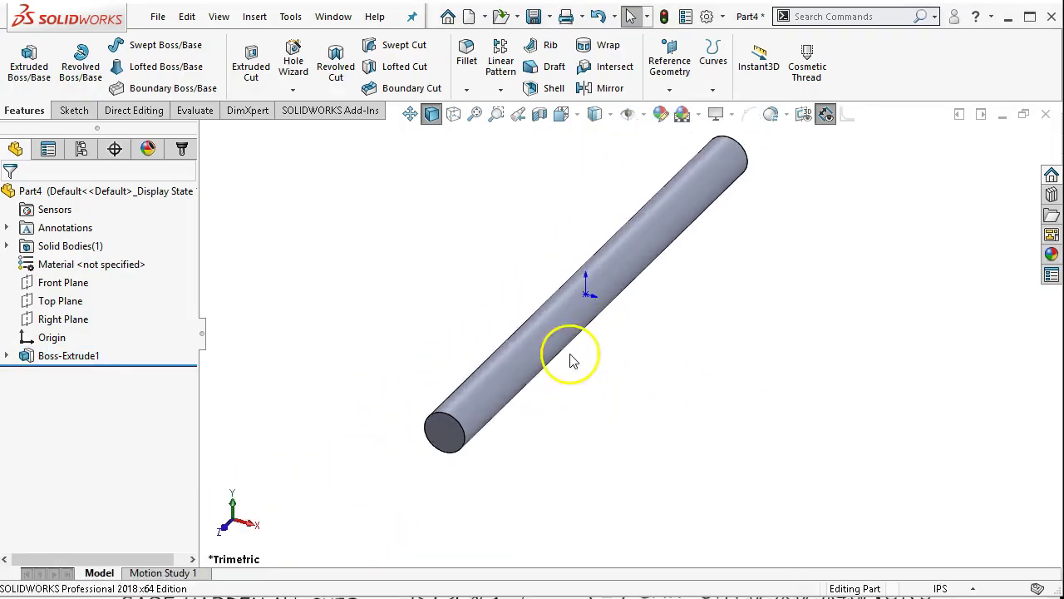
{"action": "left_click", "coordinate": [453, 431]}
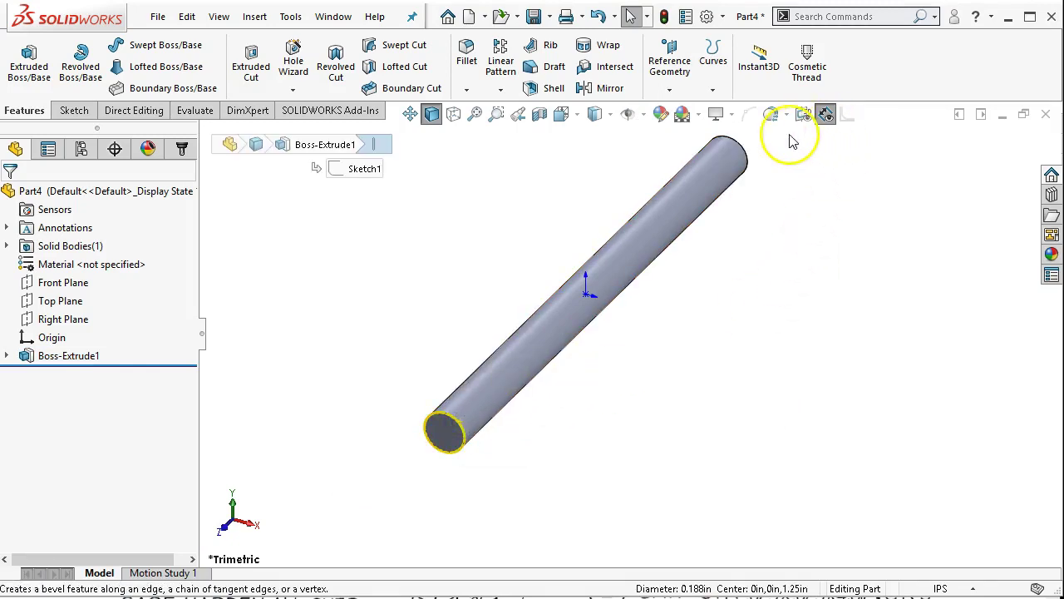
{"action": "left_click", "coordinate": [743, 154], "text": "ctrl"}
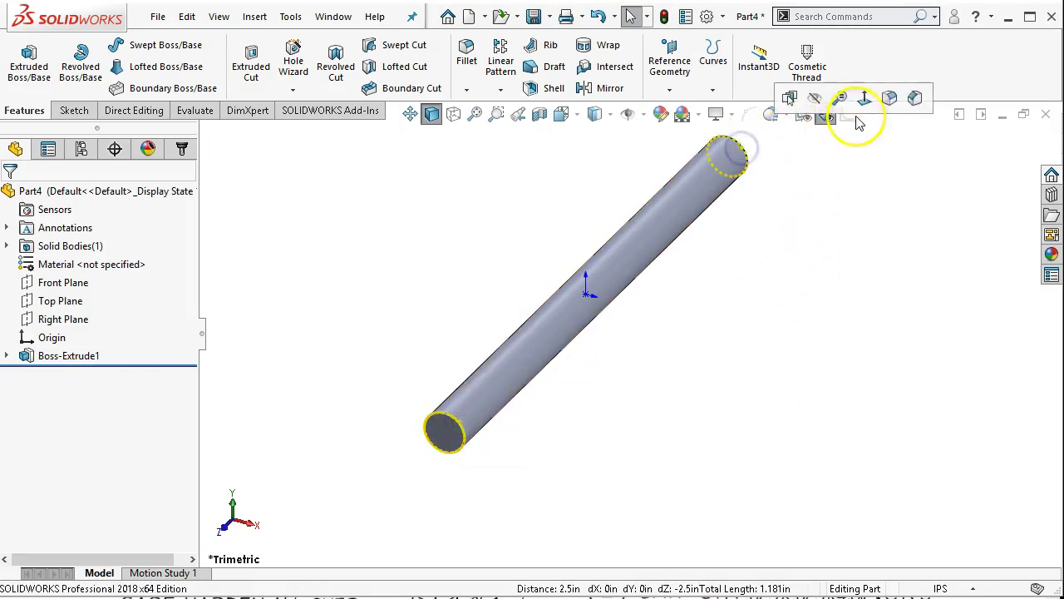
{"action": "left_click", "coordinate": [889, 98]}
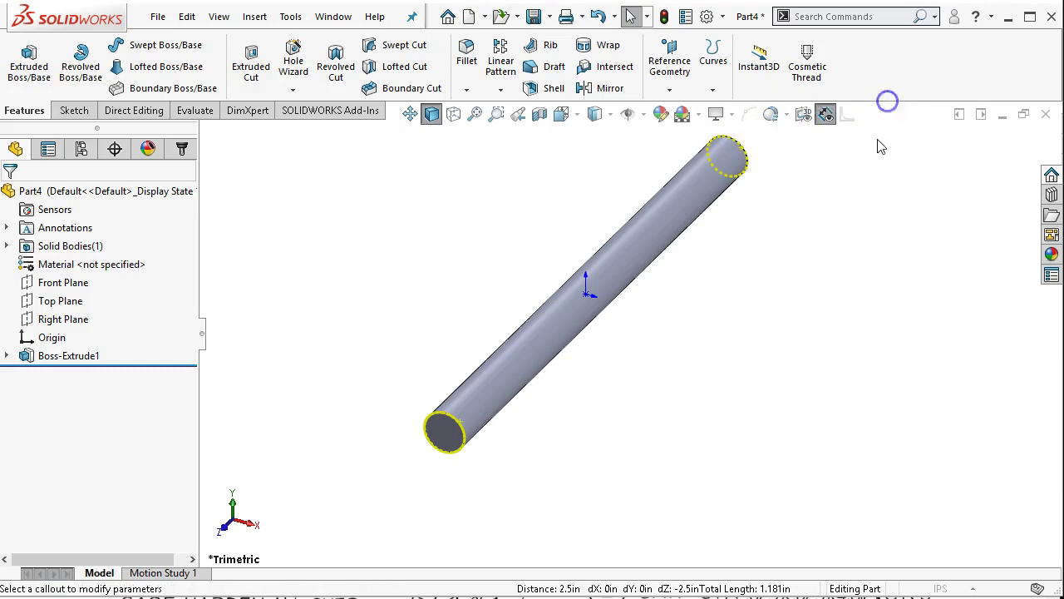
{"action": "type", "text": "0.031"}
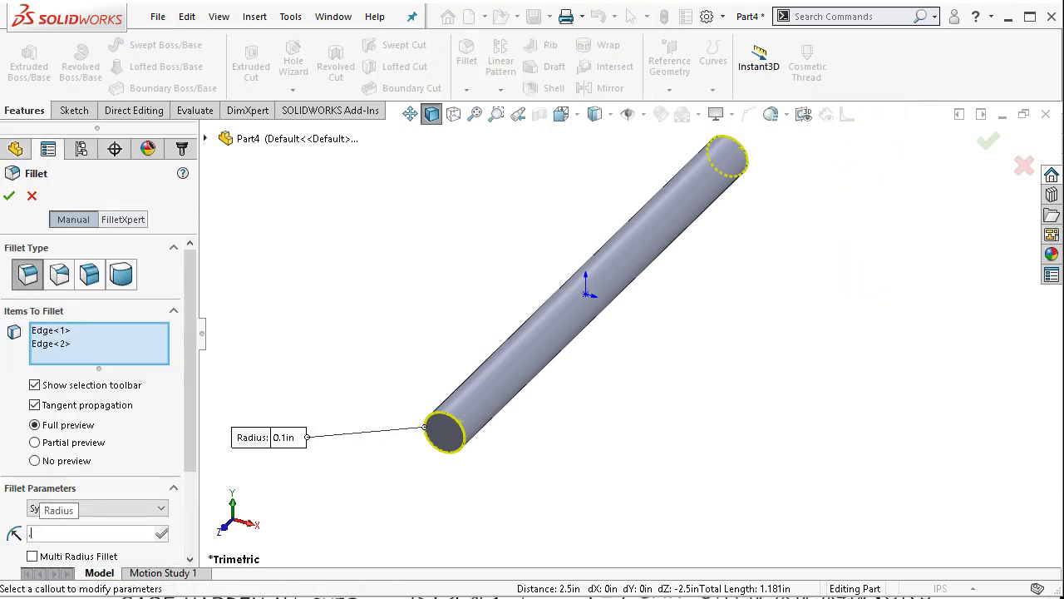
{"action": "key", "text": "Return"}
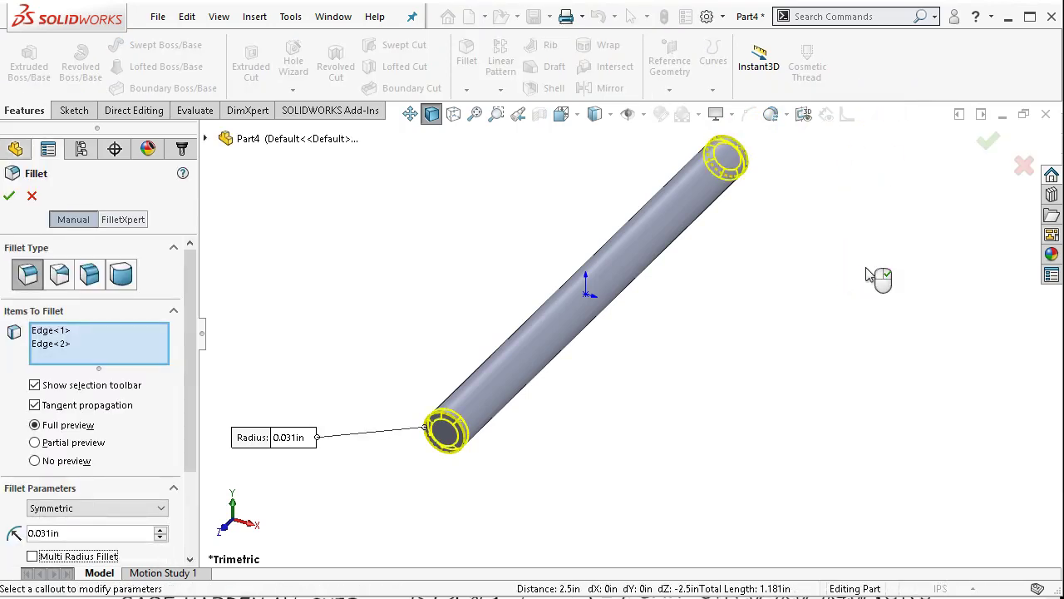
{"action": "left_click", "coordinate": [9, 197]}
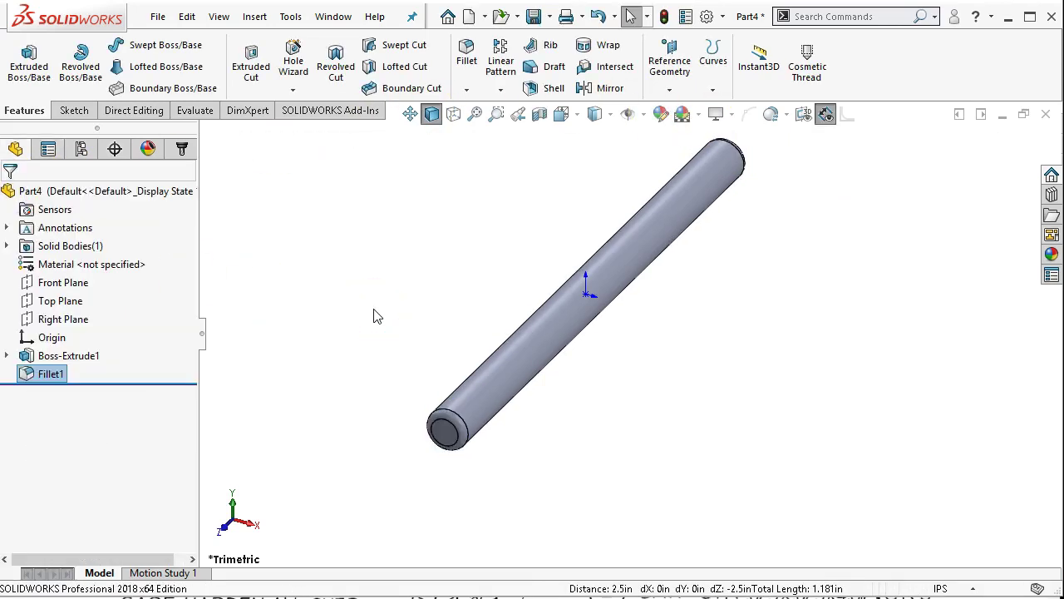
Save the part as 5 Pin - jl in the Assign3 folder
{"action": "left_click", "coordinate": [533, 16]}
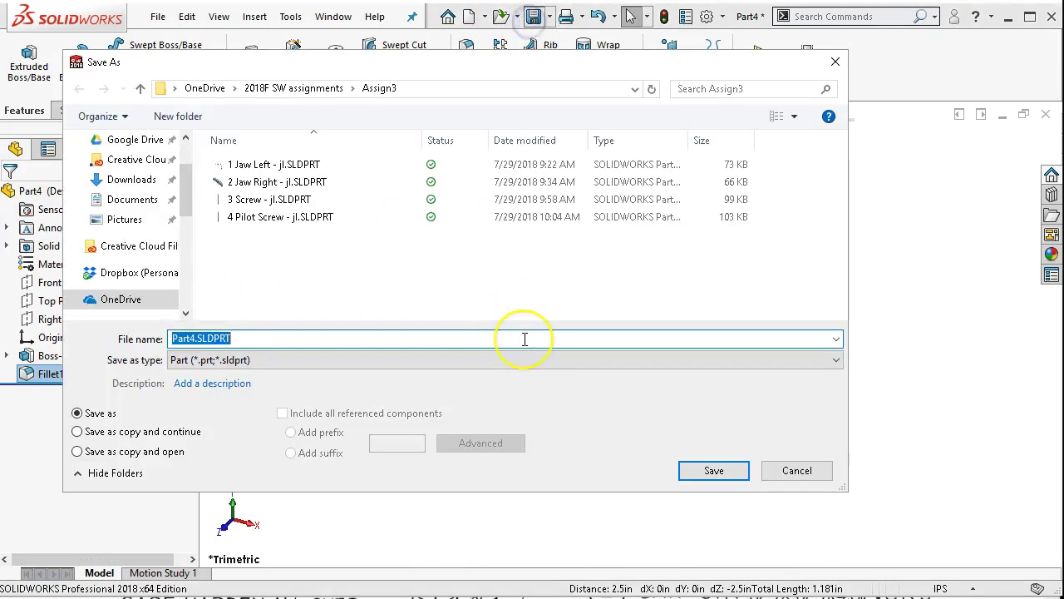
{"action": "type", "text": "5 Pin - jl"}
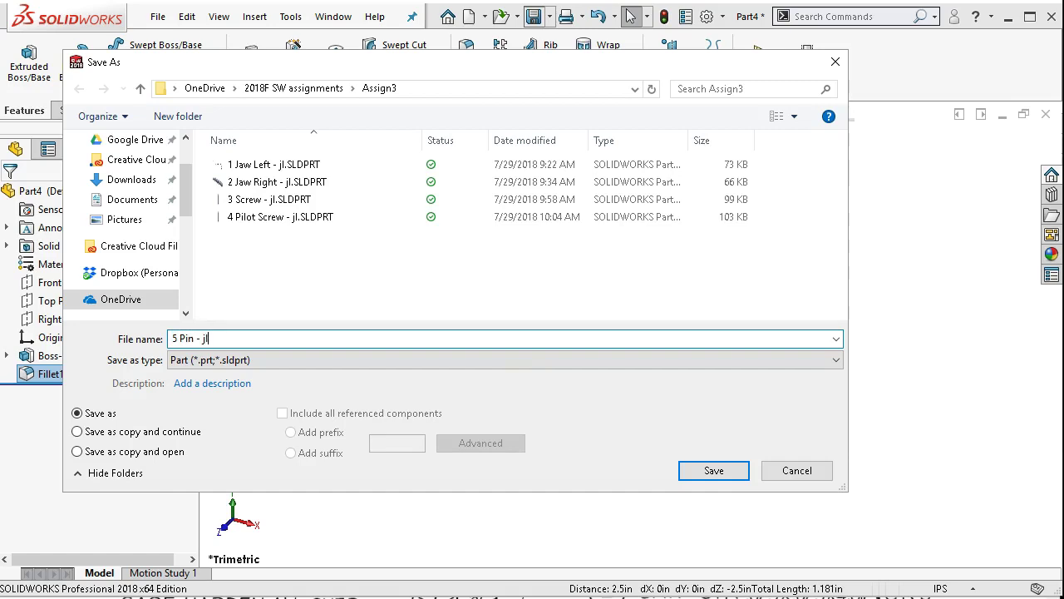
{"action": "left_click", "coordinate": [721, 469]}
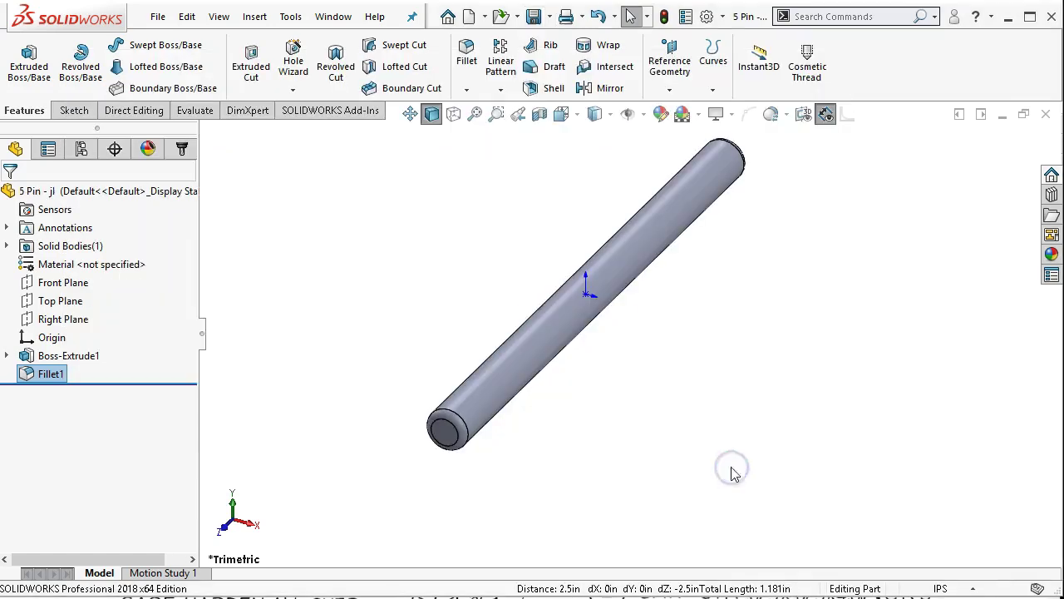
Switch to the browser to review the part callouts on the machinist's clamp drawing, then return to SOLIDWORKS
{"action": "key", "text": "alt+Tab"}
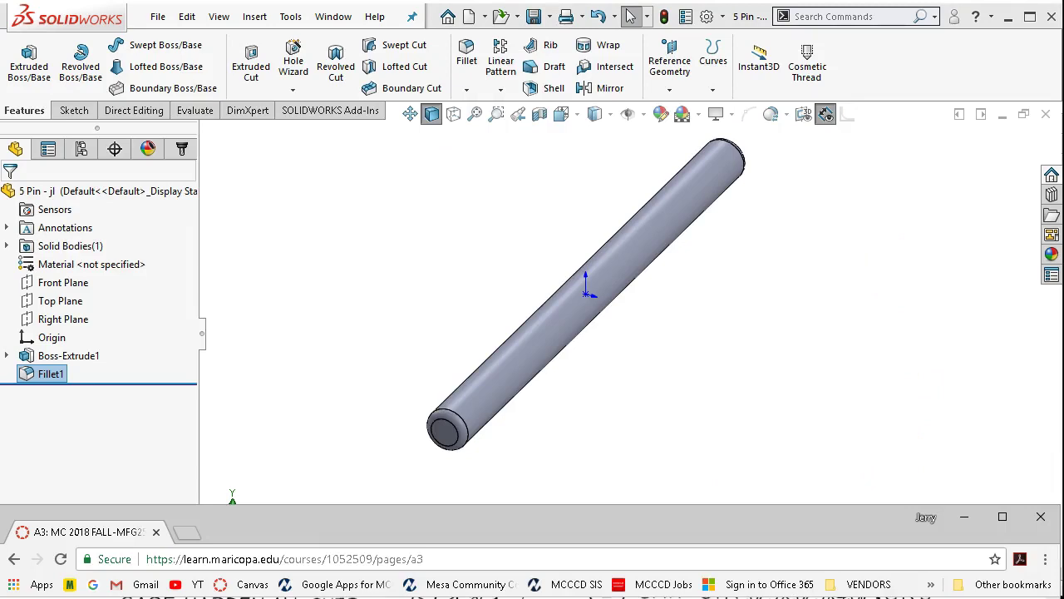
{"action": "mouse_move", "coordinate": [363, 518]}
{"action": "left_mouse_down"}
{"action": "mouse_move", "coordinate": [374, 130]}
{"action": "mouse_move", "coordinate": [395, 26]}
{"action": "left_mouse_up"}
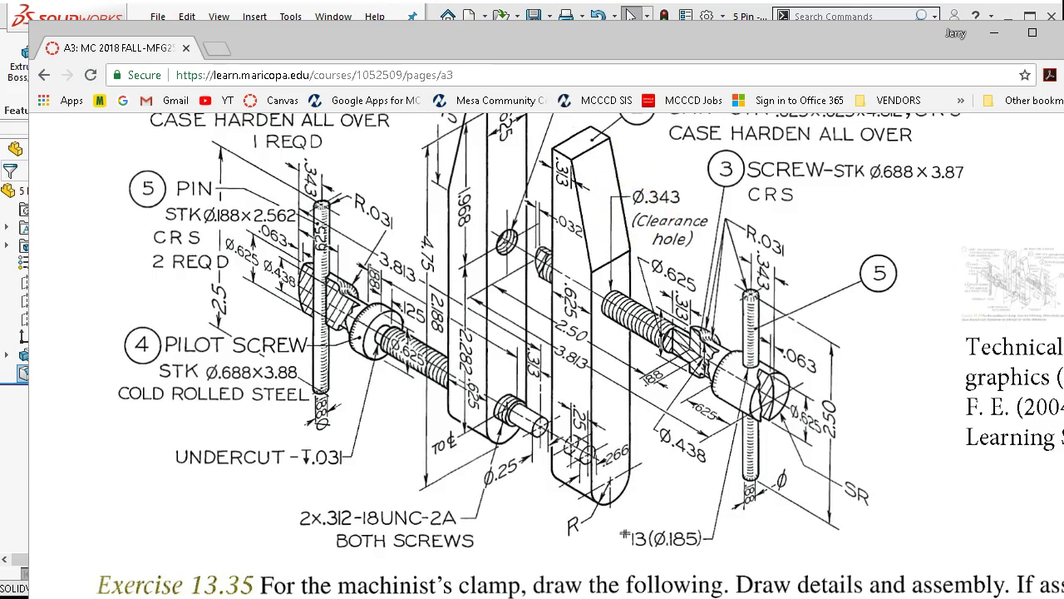
{"action": "left_click_drag", "start_coordinate": [898, 36], "coordinate": [812, 31]}
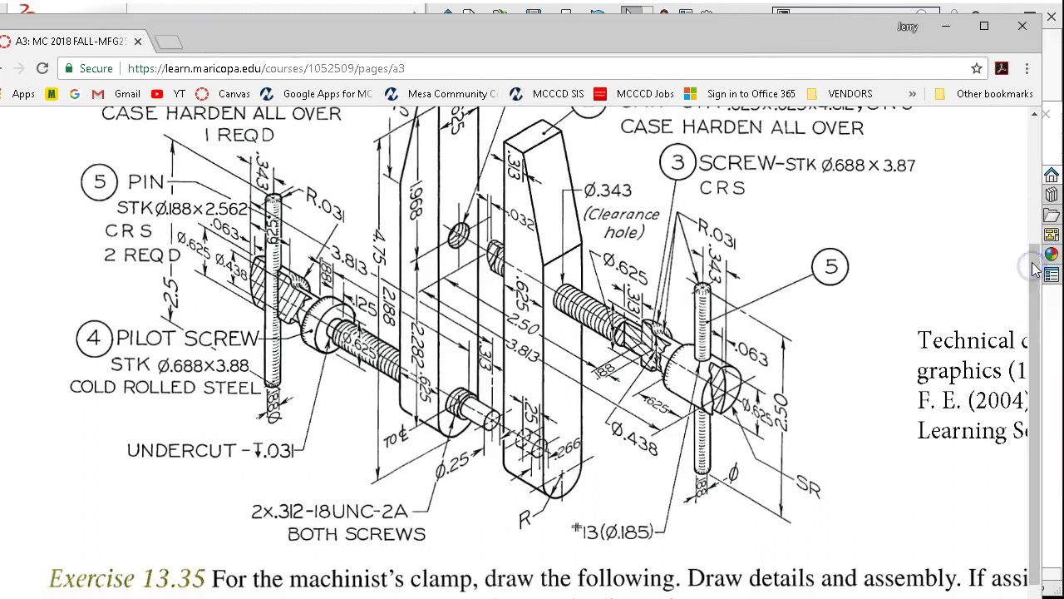
{"action": "scroll", "coordinate": [922, 199], "scroll_direction": "up", "scroll_amount": 3}
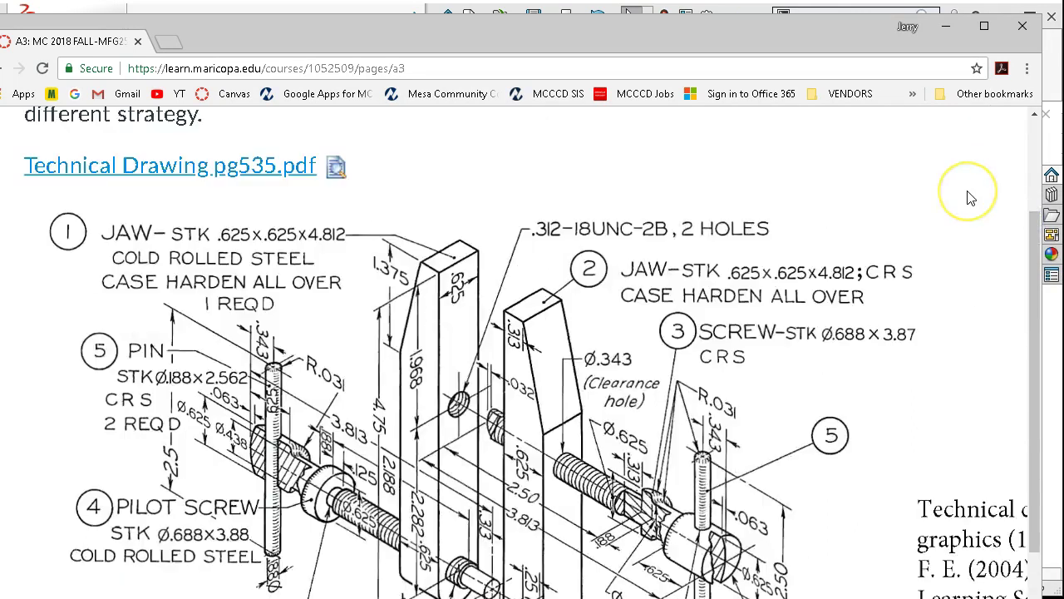
{"action": "scroll", "coordinate": [921, 200], "scroll_direction": "down", "scroll_amount": 2}
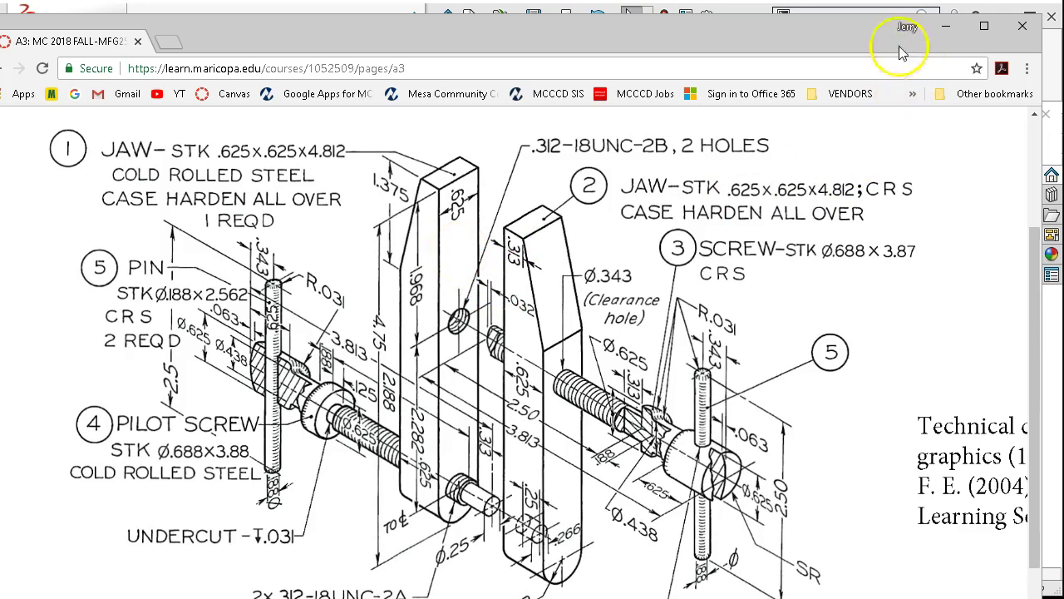
{"action": "left_click", "coordinate": [787, 40]}
{"action": "left_click_drag", "start_coordinate": [787, 40], "coordinate": [803, 590]}
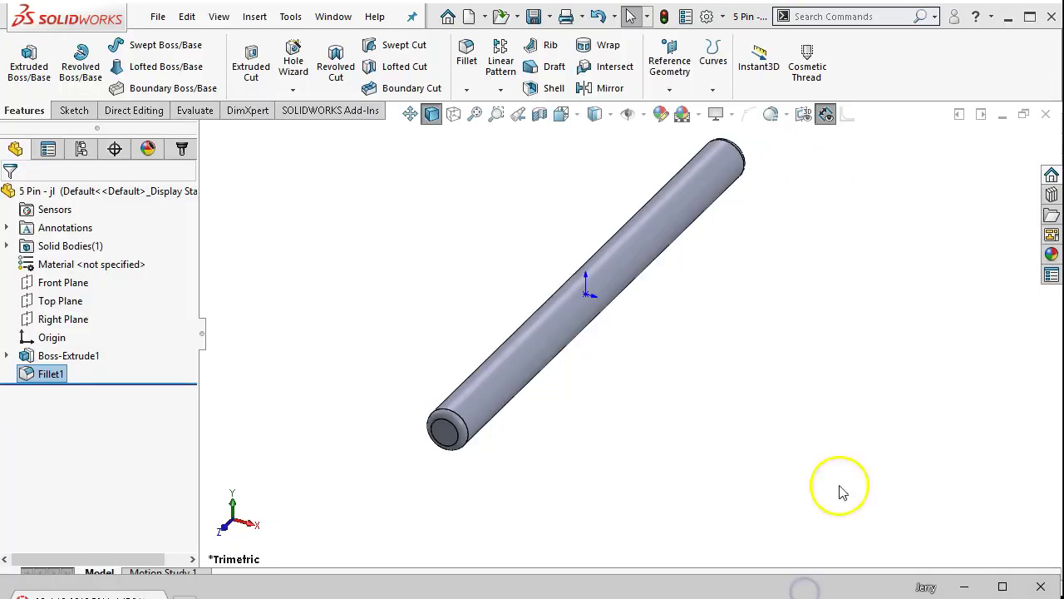
Close the pin part and create a new assembly document from the Assem Inch template
{"action": "left_click", "coordinate": [1046, 114]}
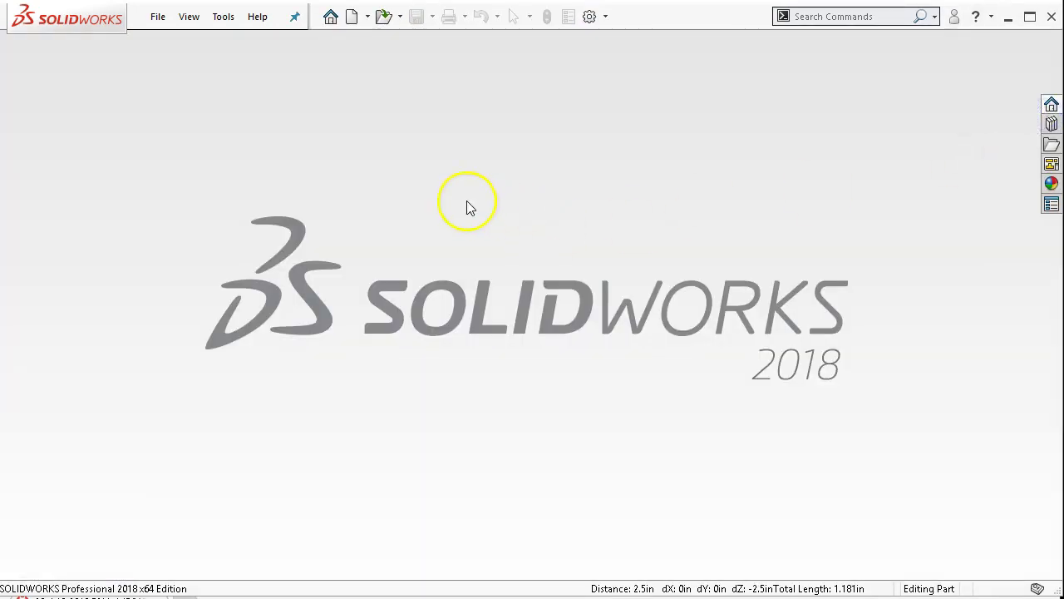
{"action": "left_click", "coordinate": [160, 21]}
{"action": "left_click", "coordinate": [172, 44]}
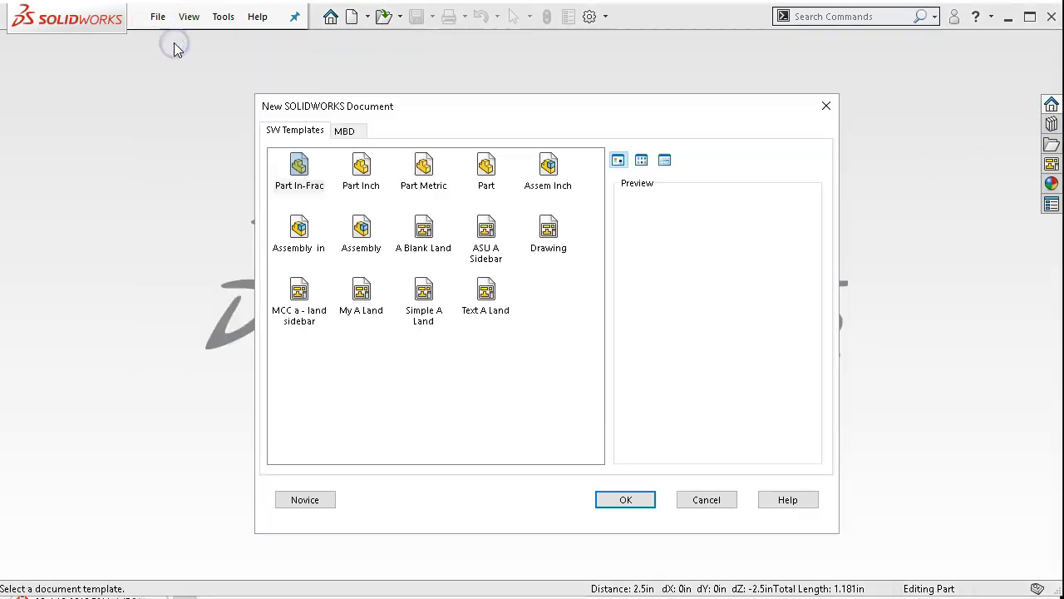
{"action": "left_click", "coordinate": [549, 171]}
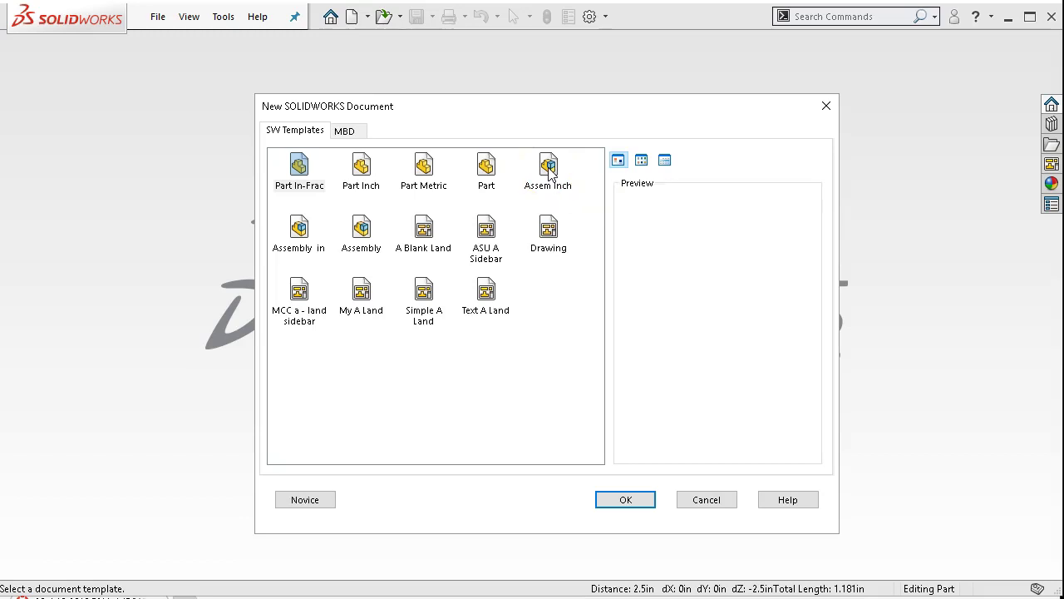
{"action": "double_click", "coordinate": [549, 170]}
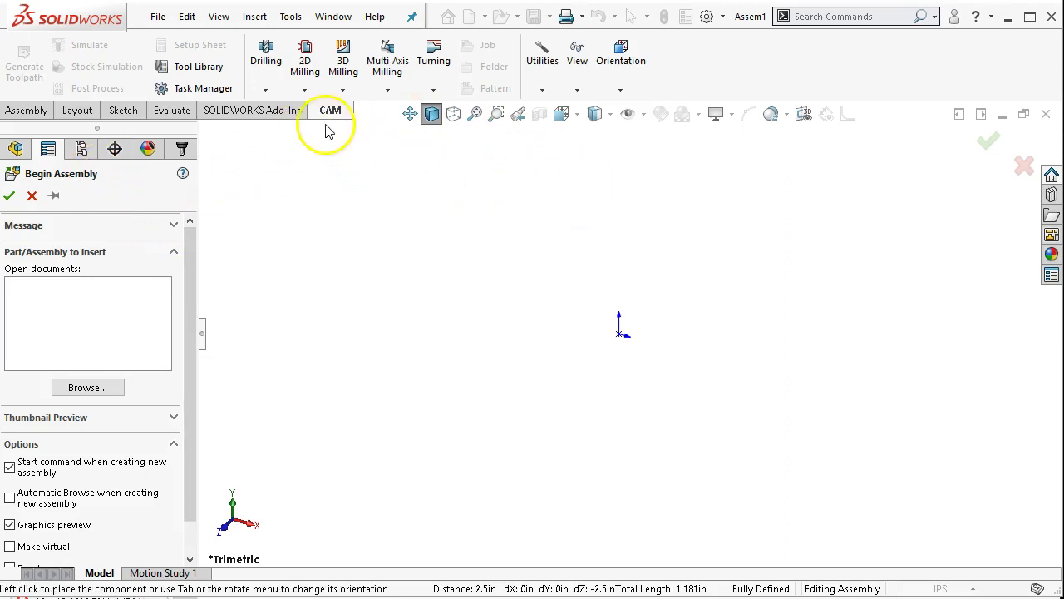
Show the Assembly commands and remove the CAM set from the CommandManager
{"action": "left_click", "coordinate": [24, 111]}
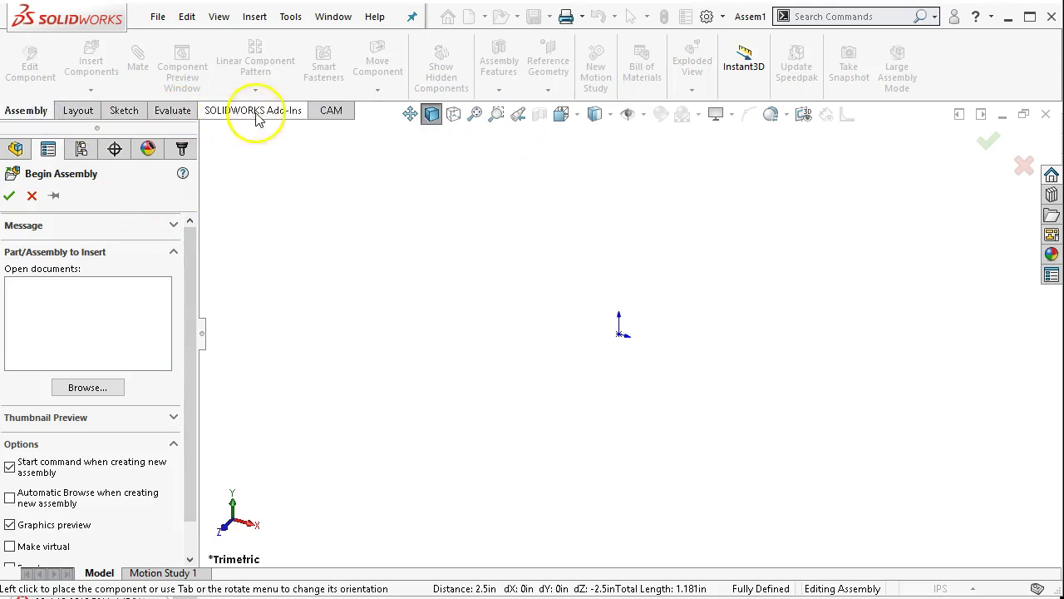
{"action": "right_click", "coordinate": [305, 110]}
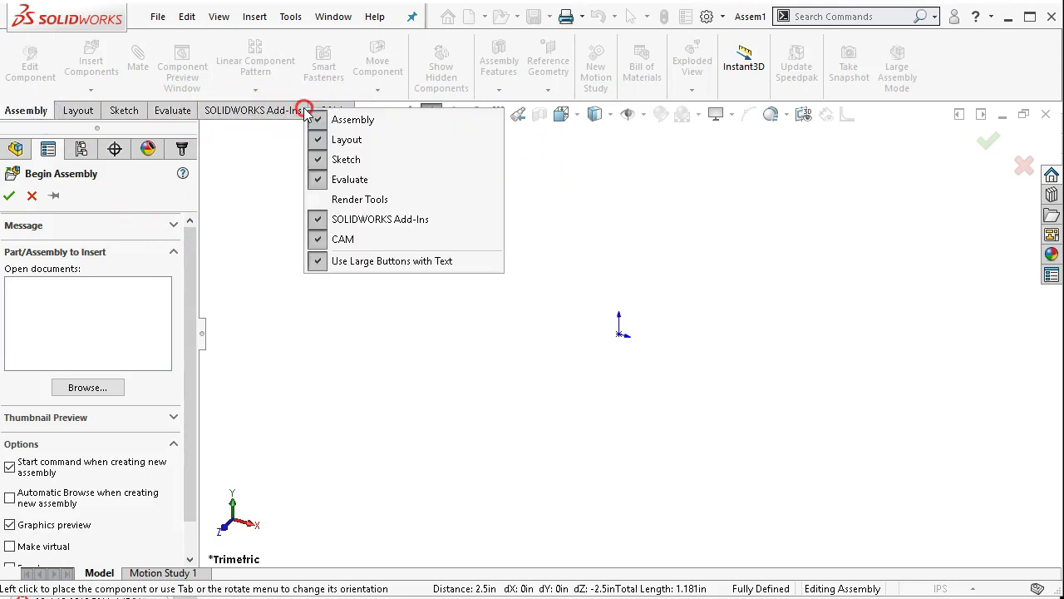
{"action": "left_click", "coordinate": [341, 238]}
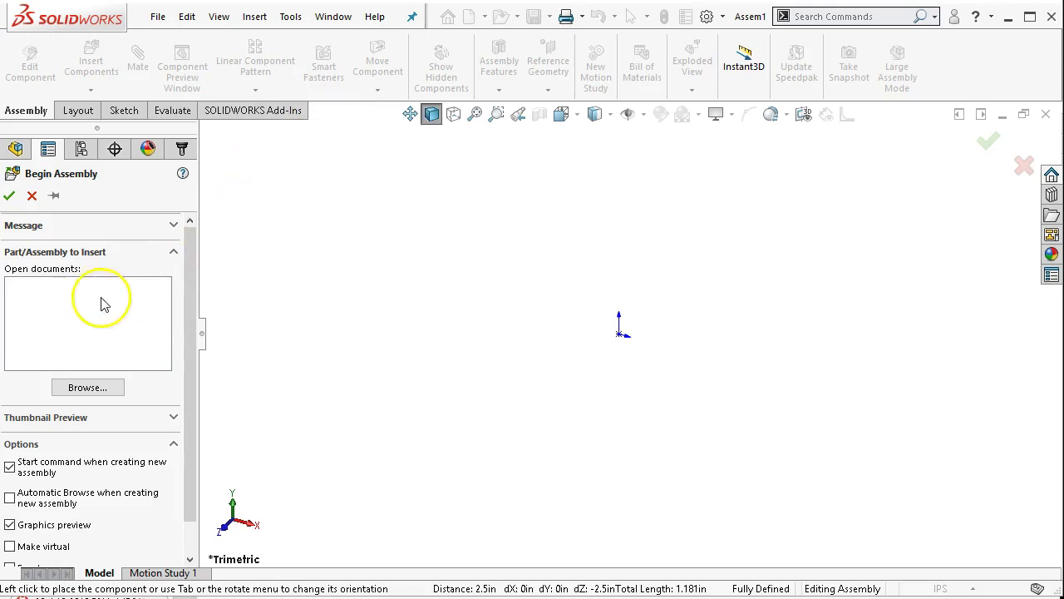
{"action": "left_click", "coordinate": [331, 18]}
{"action": "left_click_drag", "start_coordinate": [191, 259], "coordinate": [190, 280]}
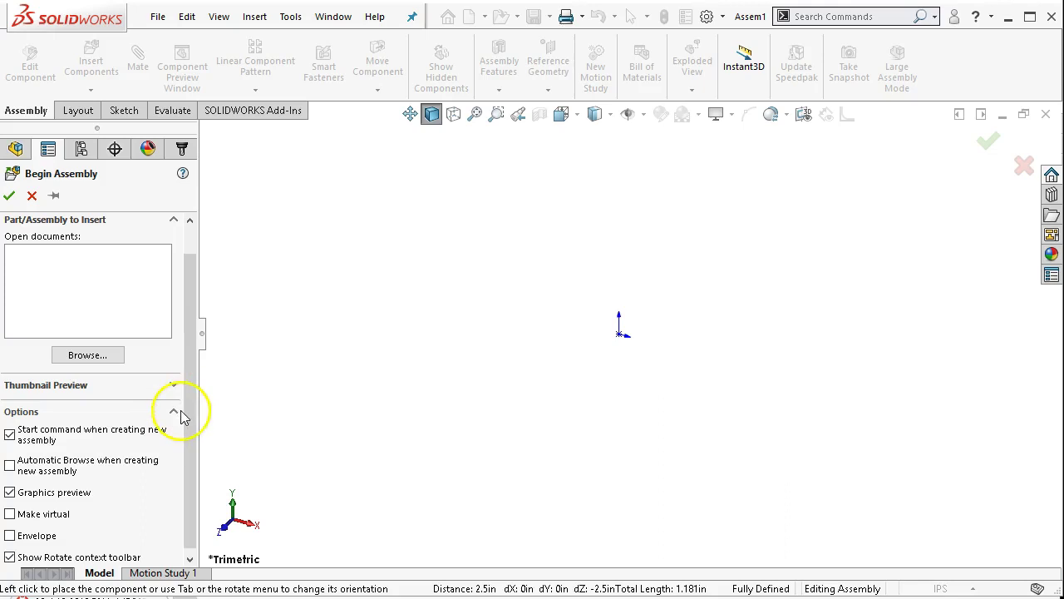
{"action": "left_click_drag", "start_coordinate": [190, 423], "coordinate": [185, 461]}
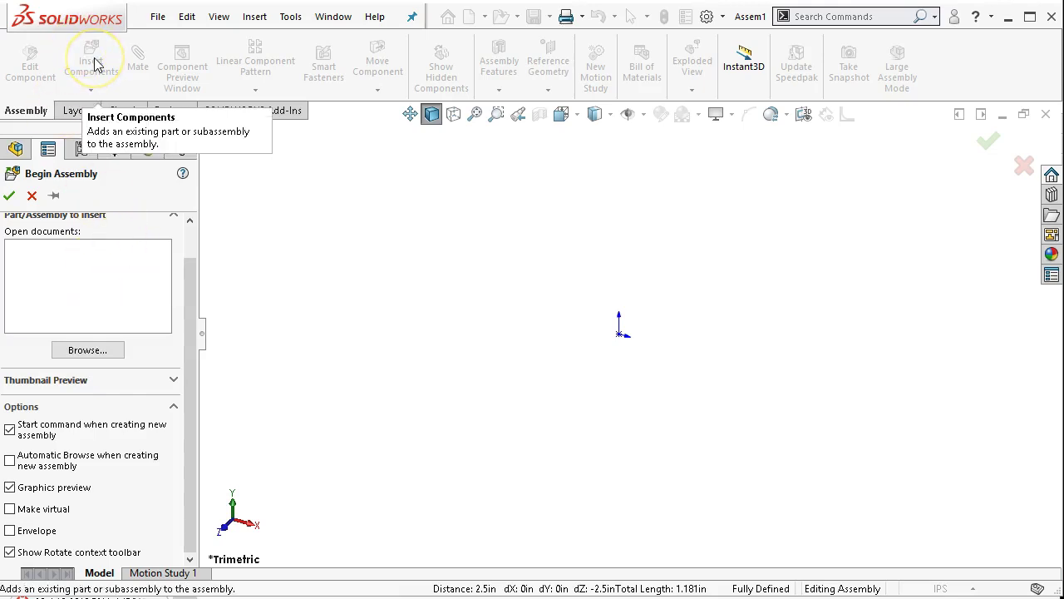
{"action": "left_click", "coordinate": [155, 251]}
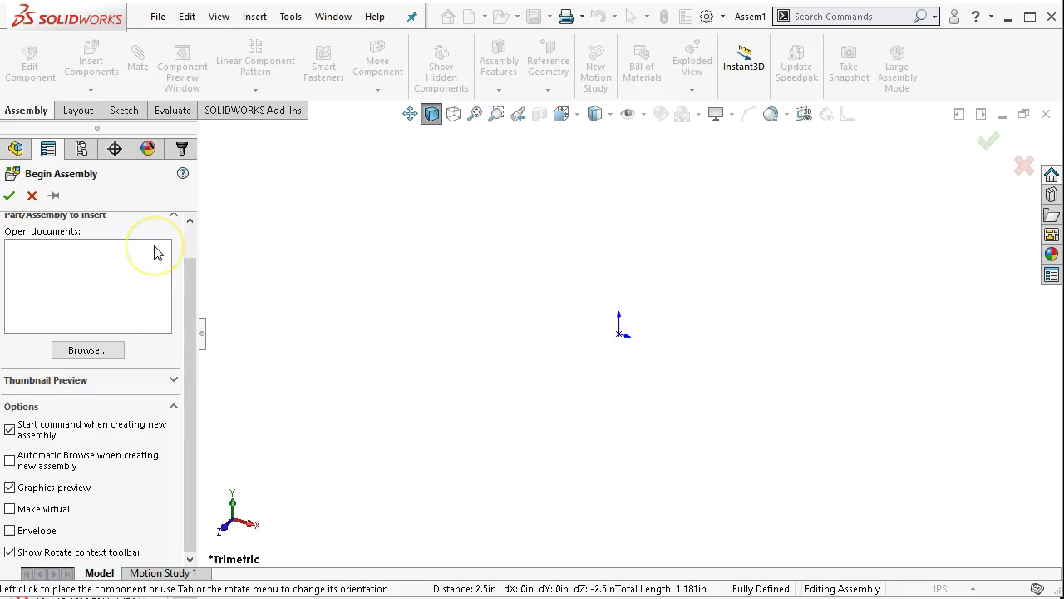
{"action": "left_click", "coordinate": [152, 283]}
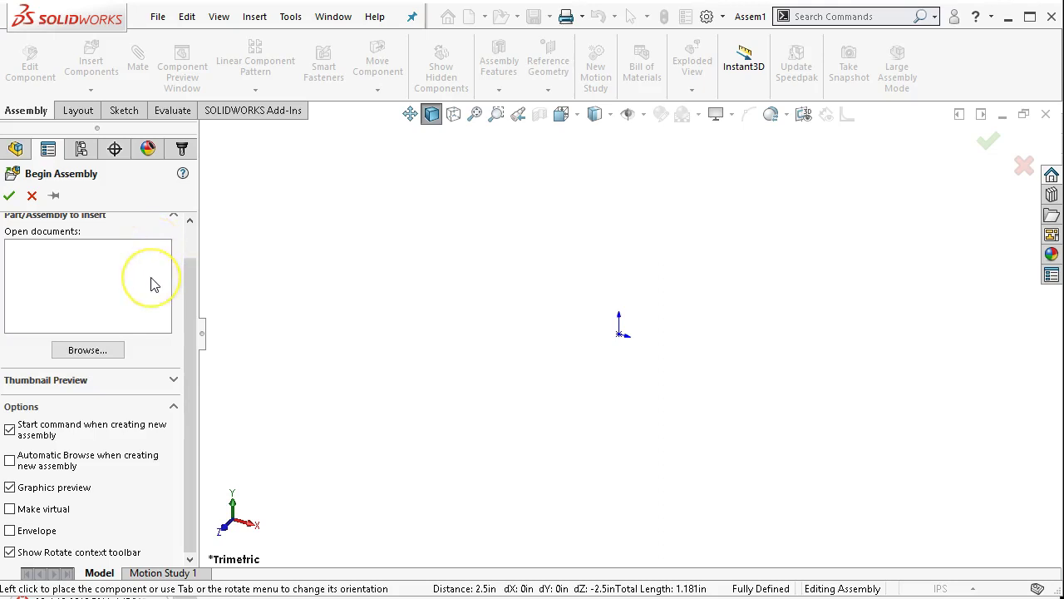
{"action": "left_click", "coordinate": [79, 384]}
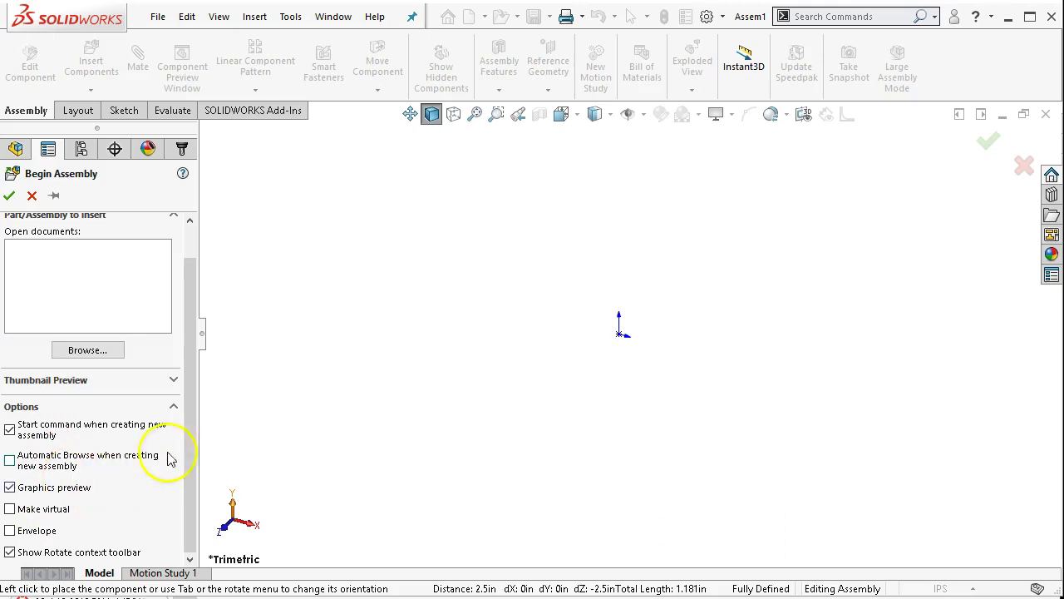
Browse to the Assign3 folder and open 1 Jaw Left - jl.SLDPRT as the assembly's first component
{"action": "left_click_drag", "start_coordinate": [192, 424], "coordinate": [191, 428]}
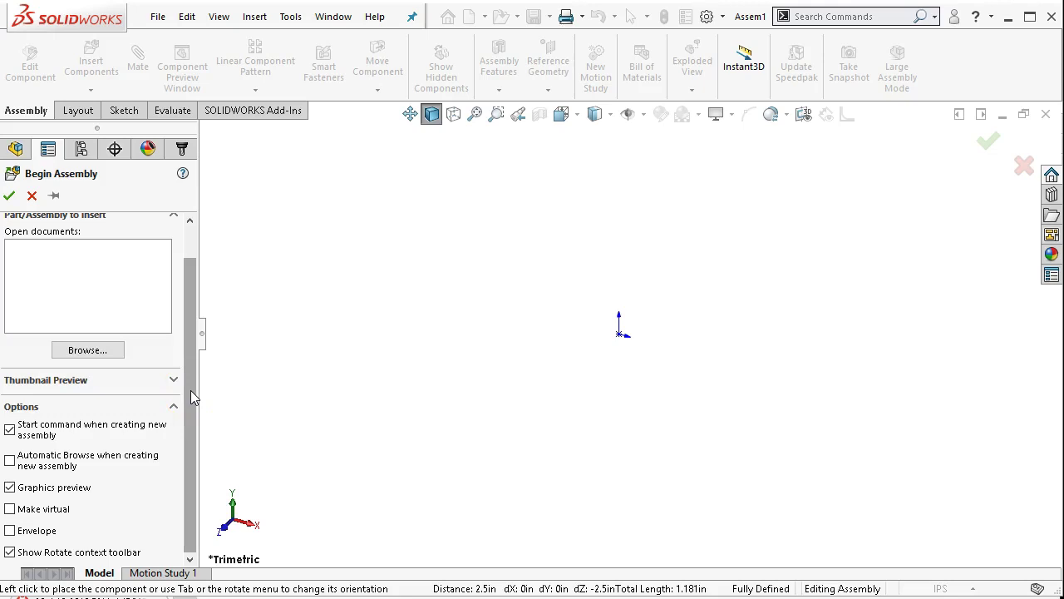
{"action": "scroll", "coordinate": [181, 352], "scroll_direction": "up", "scroll_amount": 1}
{"action": "left_click", "coordinate": [84, 387]}
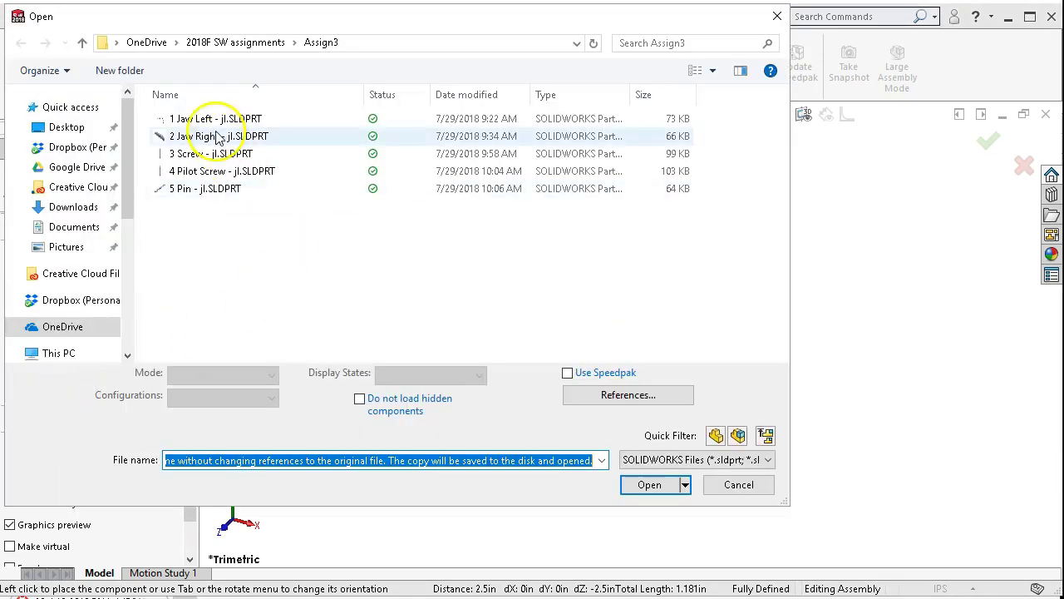
{"action": "left_click", "coordinate": [213, 121]}
{"action": "left_click", "coordinate": [642, 481]}
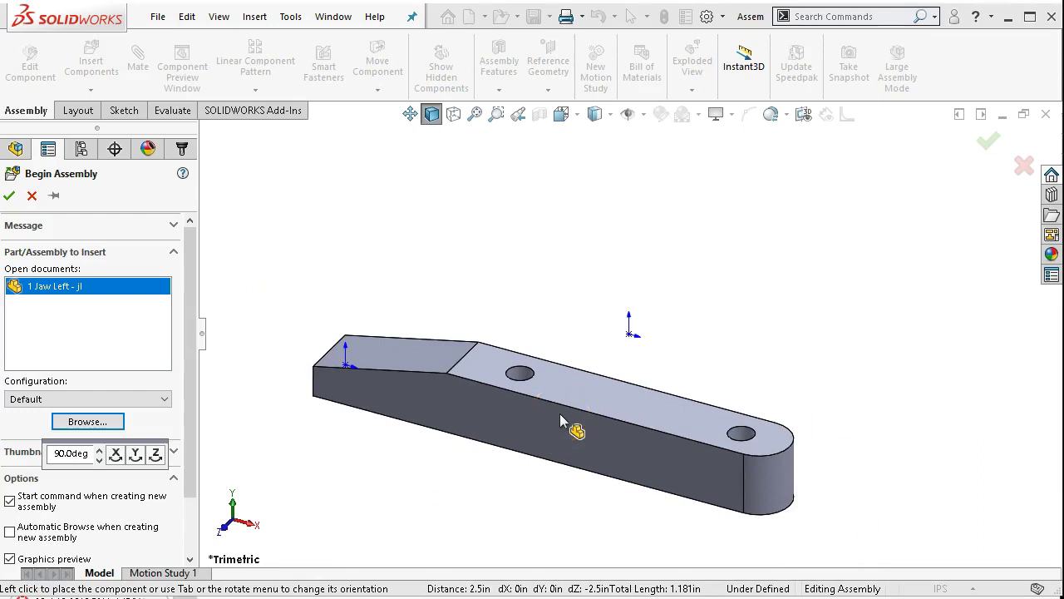
Rotate the left jaw three times by 90° about Z so its tapered tip points up, and place it in the assembly
{"action": "left_click_drag", "start_coordinate": [560, 416], "coordinate": [624, 302]}
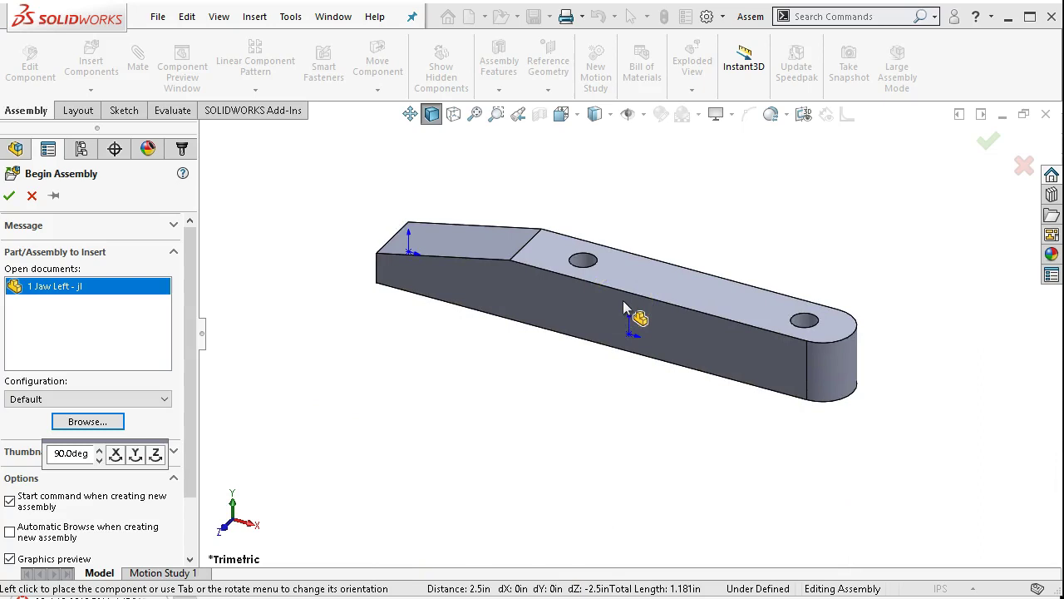
{"action": "left_click", "coordinate": [575, 294]}
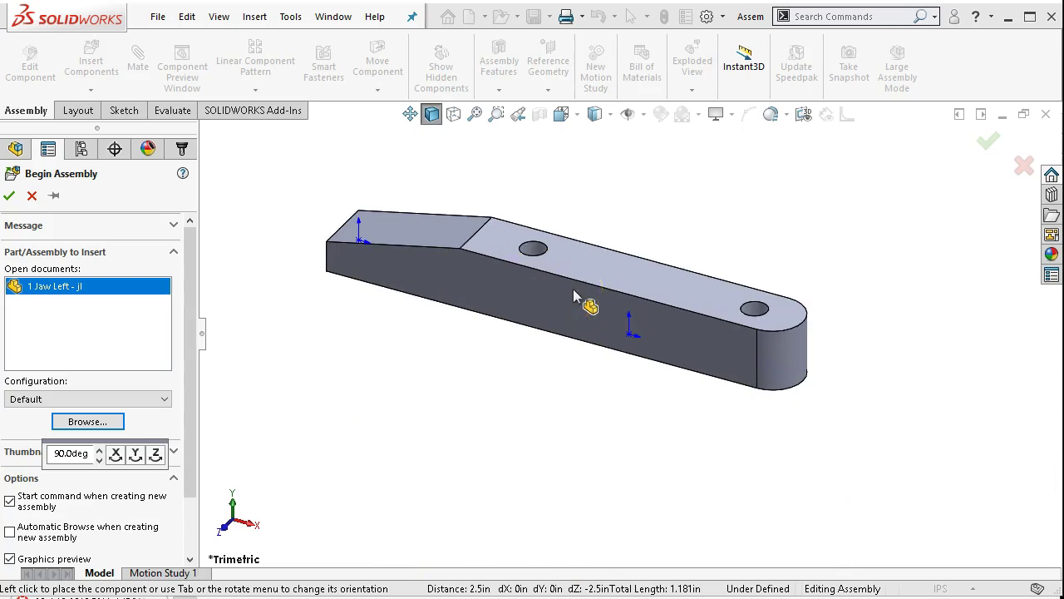
{"action": "left_click", "coordinate": [562, 296]}
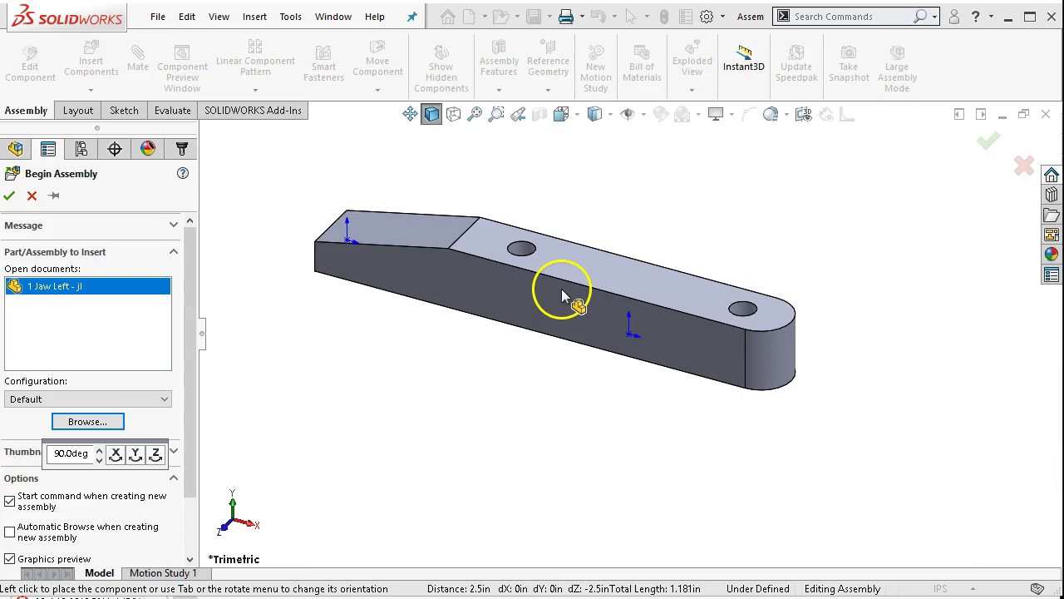
{"action": "left_click_drag", "start_coordinate": [449, 266], "coordinate": [241, 522]}
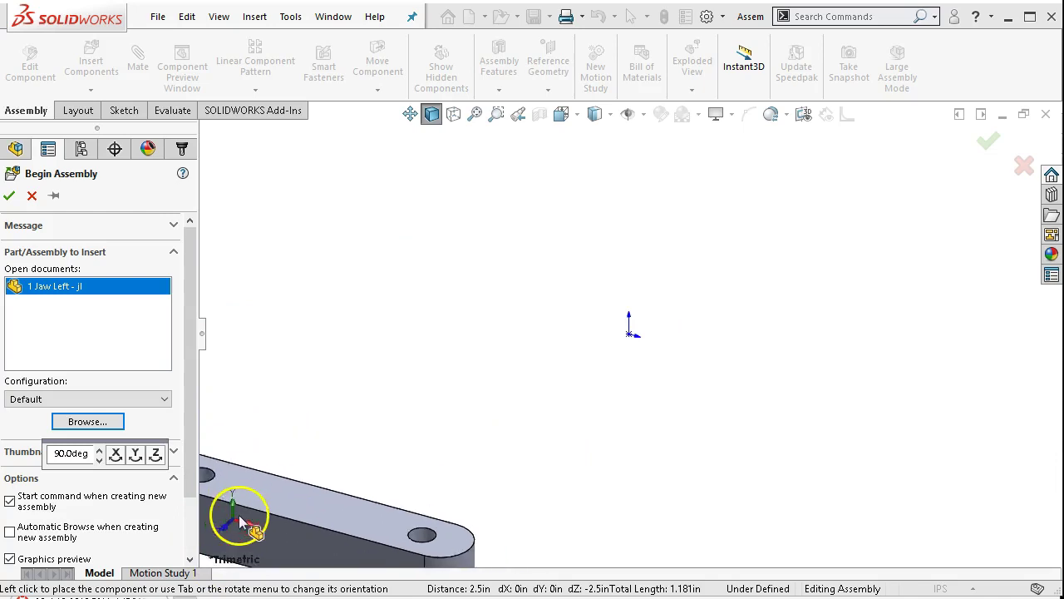
{"action": "left_click", "coordinate": [156, 455]}
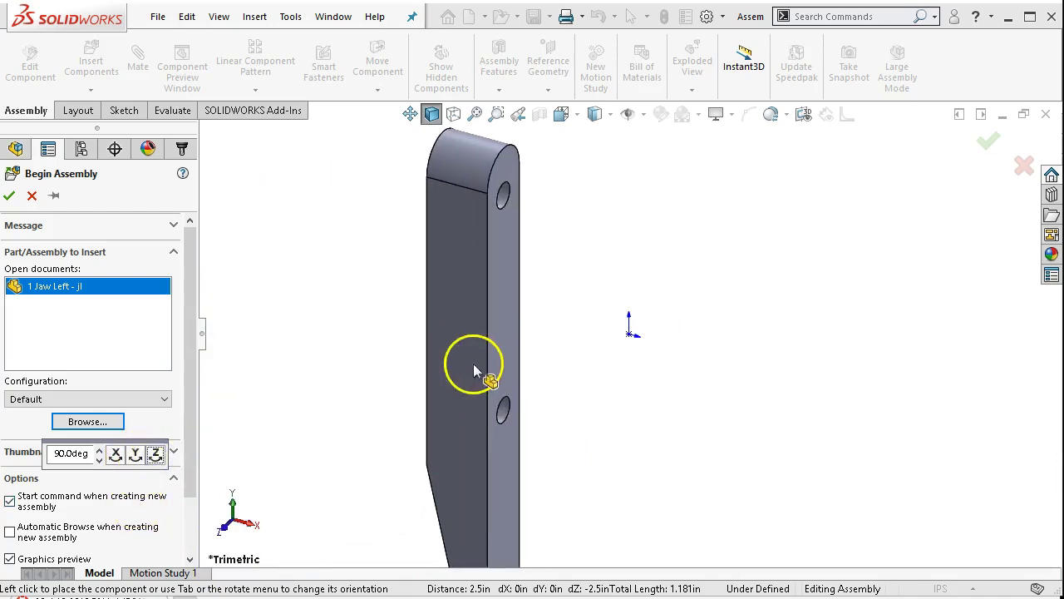
{"action": "left_click", "coordinate": [156, 455]}
{"action": "left_click", "coordinate": [156, 455]}
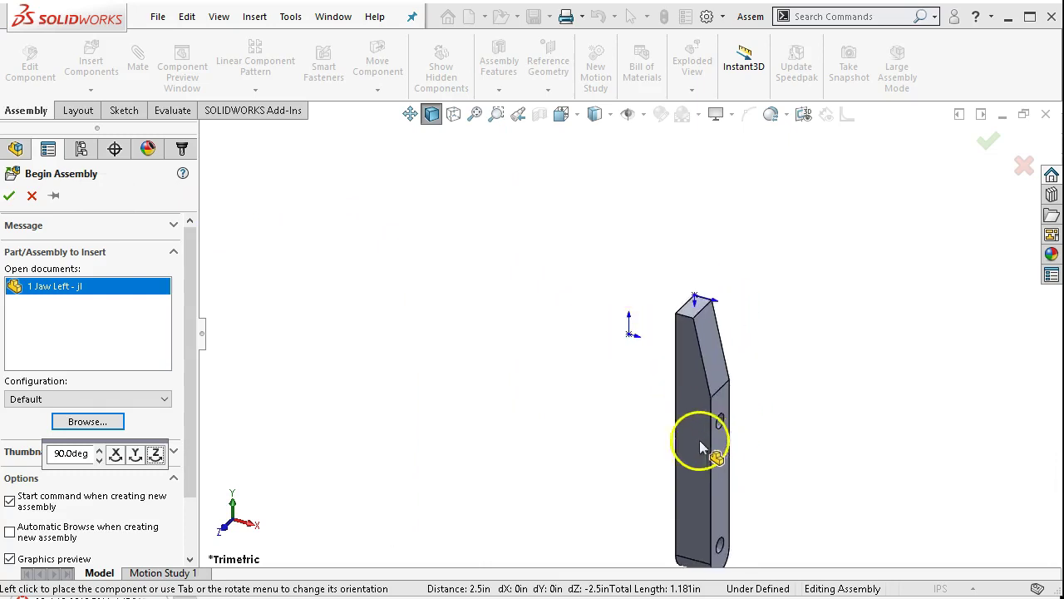
{"action": "left_click", "coordinate": [656, 457]}
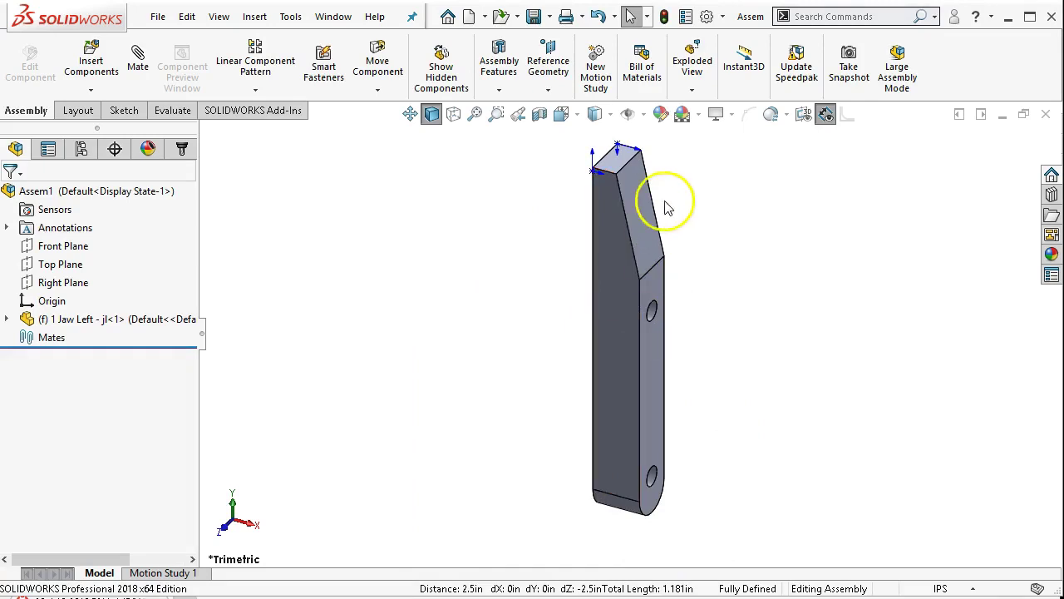
Try to move the fixed left jaw, and set the component to Float
{"action": "left_click_drag", "start_coordinate": [625, 265], "coordinate": [604, 304]}
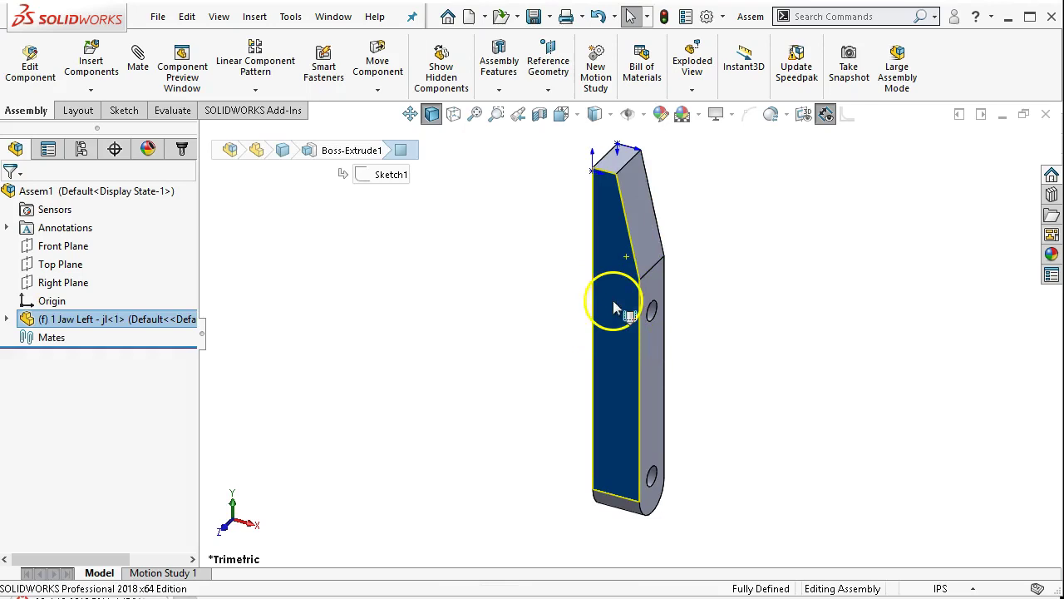
{"action": "left_click", "coordinate": [691, 397]}
{"action": "left_click", "coordinate": [591, 180]}
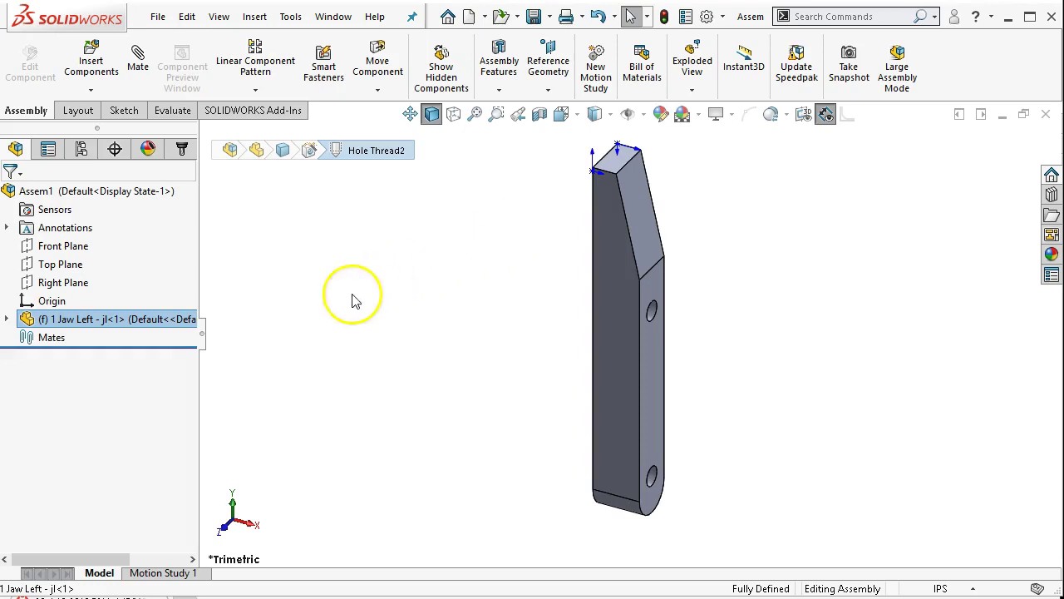
{"action": "right_click", "coordinate": [134, 325]}
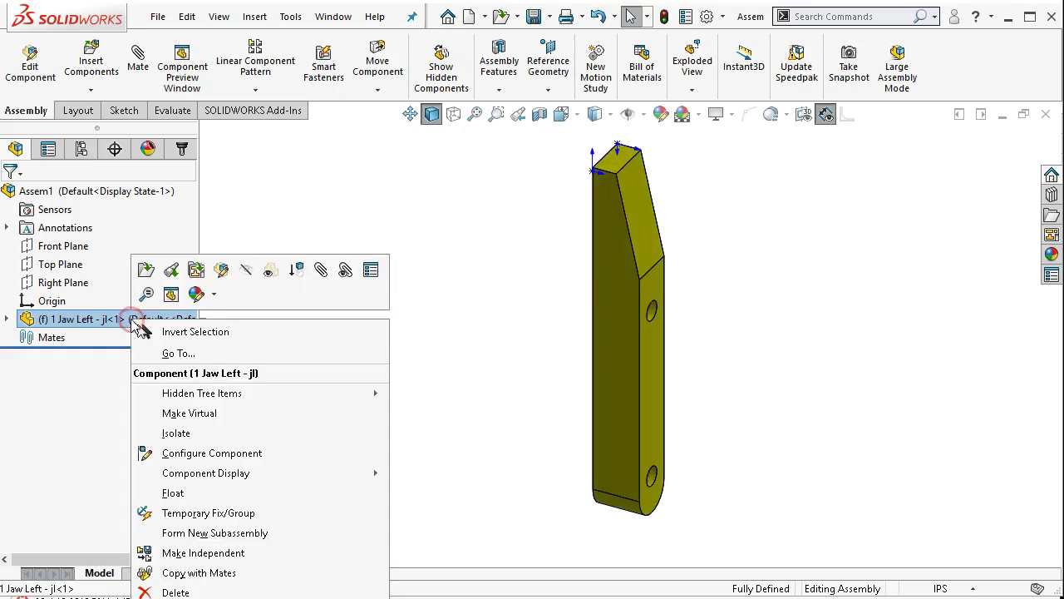
{"action": "left_click", "coordinate": [180, 496]}
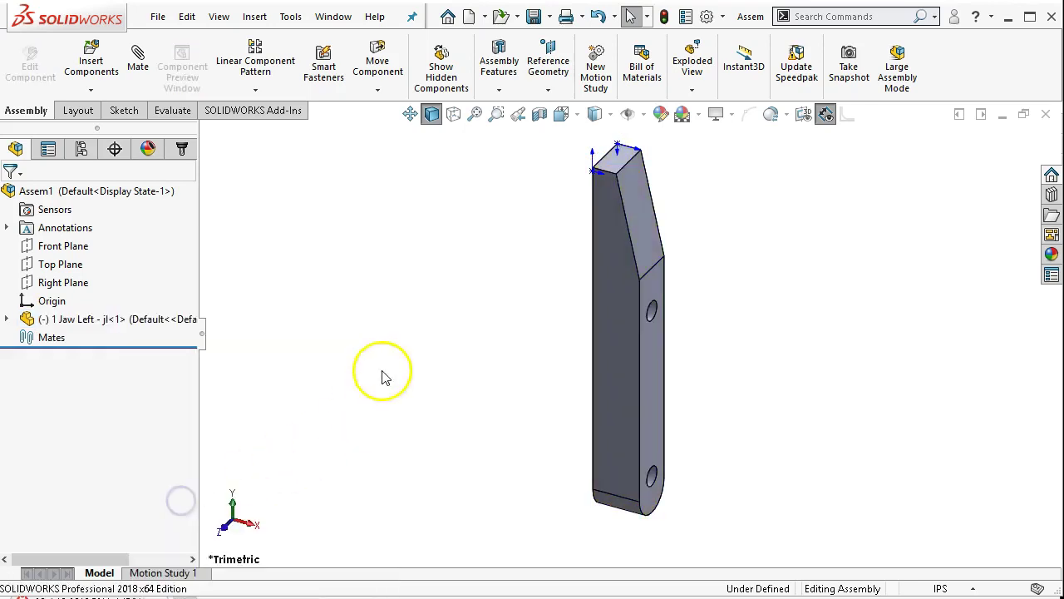
Move the floating left jaw freely to a position slightly below the assembly origin
{"action": "left_click", "coordinate": [607, 269]}
{"action": "left_click_drag", "start_coordinate": [608, 269], "coordinate": [597, 324]}
{"action": "left_click", "coordinate": [593, 175]}
{"action": "left_click", "coordinate": [613, 269]}
{"action": "left_click_drag", "start_coordinate": [606, 357], "coordinate": [606, 324]}
{"action": "key", "text": "Escape"}
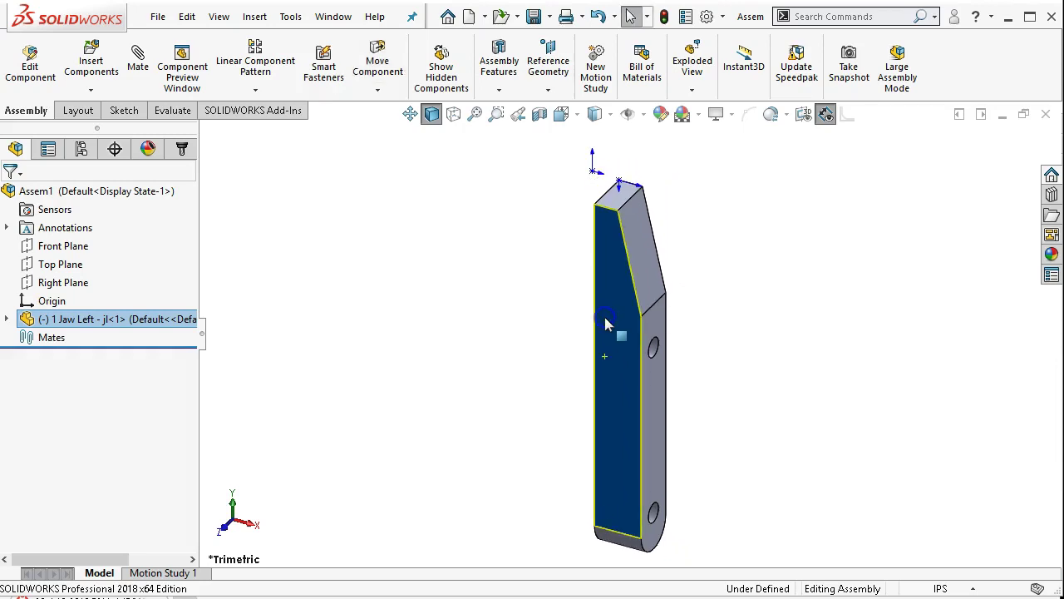
Add a coincident mate between the end face at the left jaw's tapered tip and the assembly's Top Plane
{"action": "left_click", "coordinate": [617, 203]}
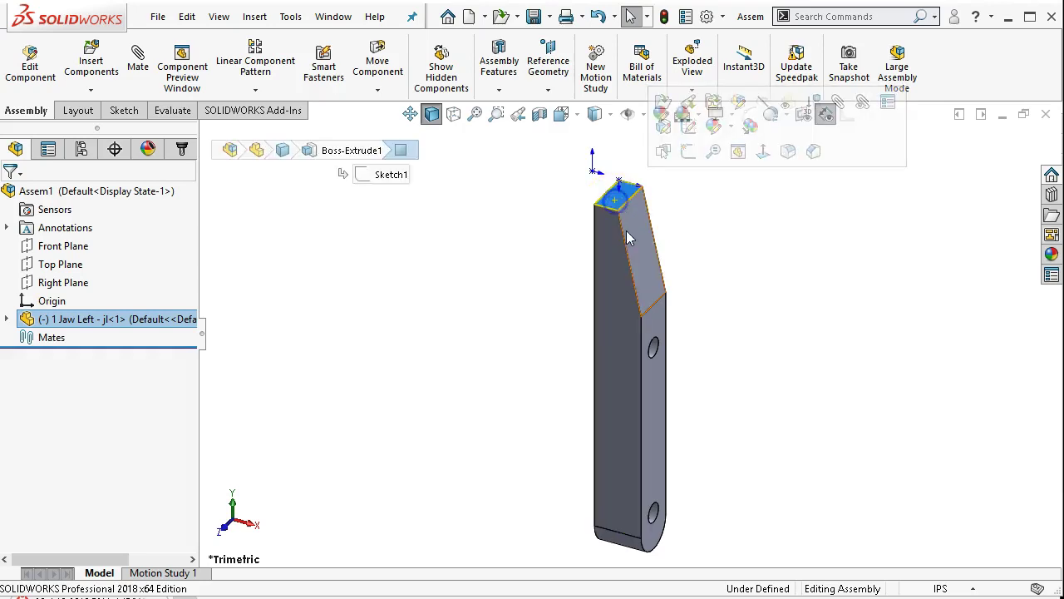
{"action": "left_click", "coordinate": [83, 266], "text": "ctrl"}
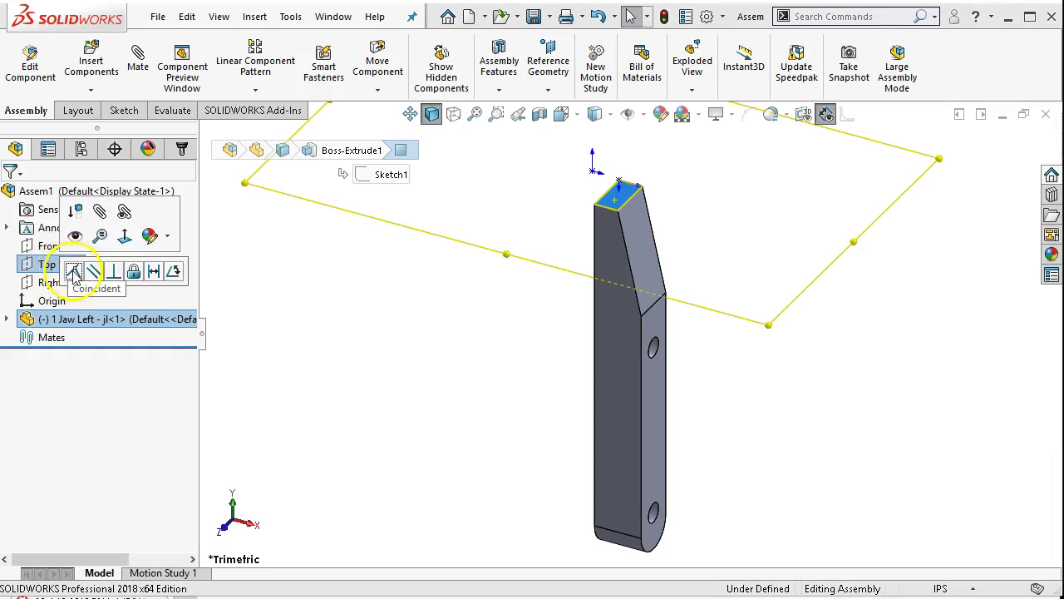
{"action": "left_click", "coordinate": [74, 272]}
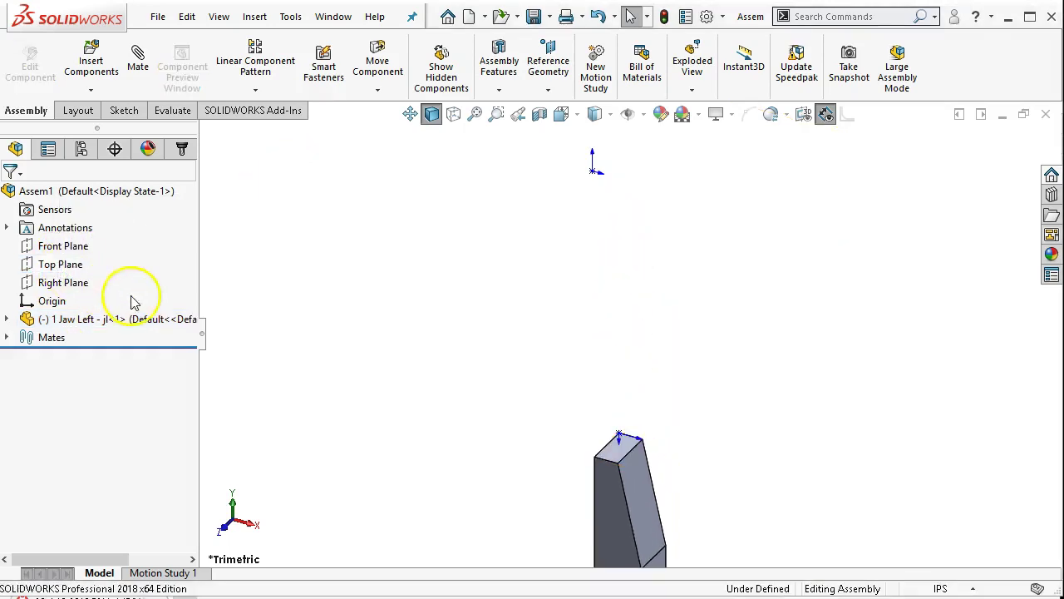
Mate the left jaw's rear side face coincident with the assembly's Front Plane and return to the isometric view
{"action": "middle_click_drag", "start_coordinate": [677, 288], "coordinate": [591, 361]}
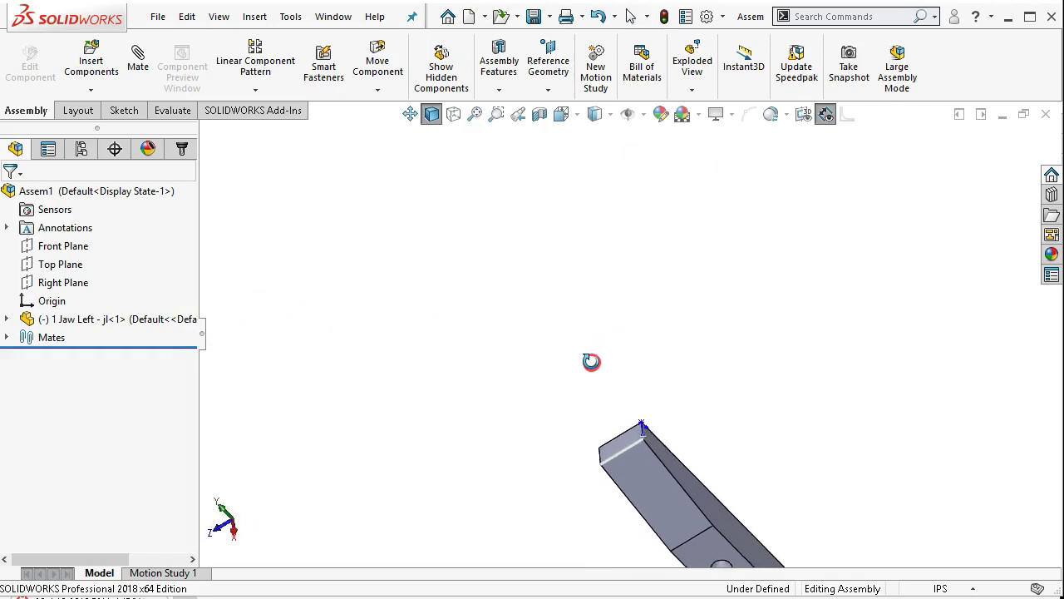
{"action": "left_click", "coordinate": [687, 482]}
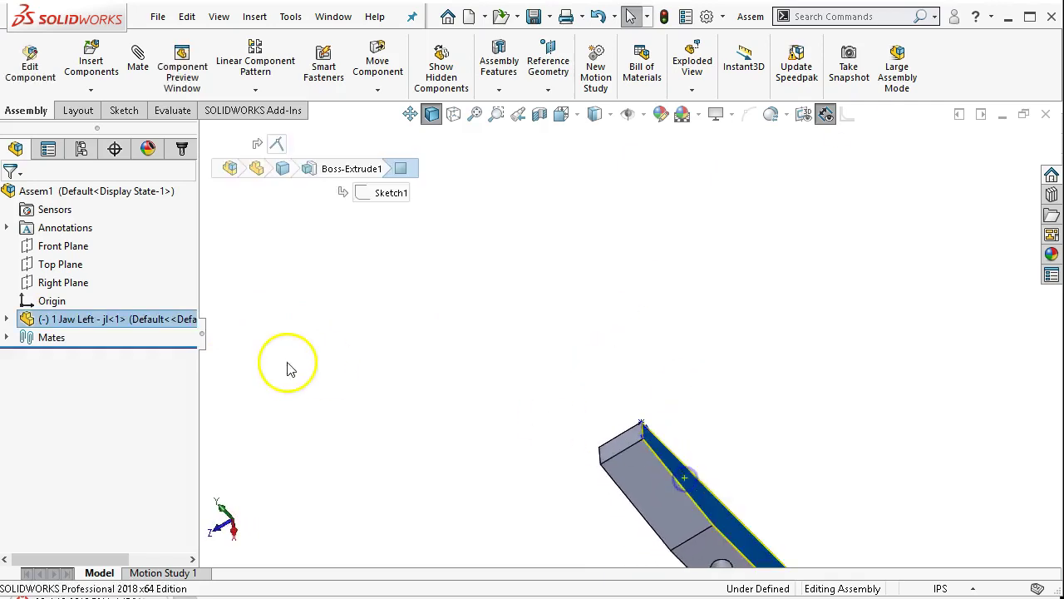
{"action": "left_click", "coordinate": [69, 248]}
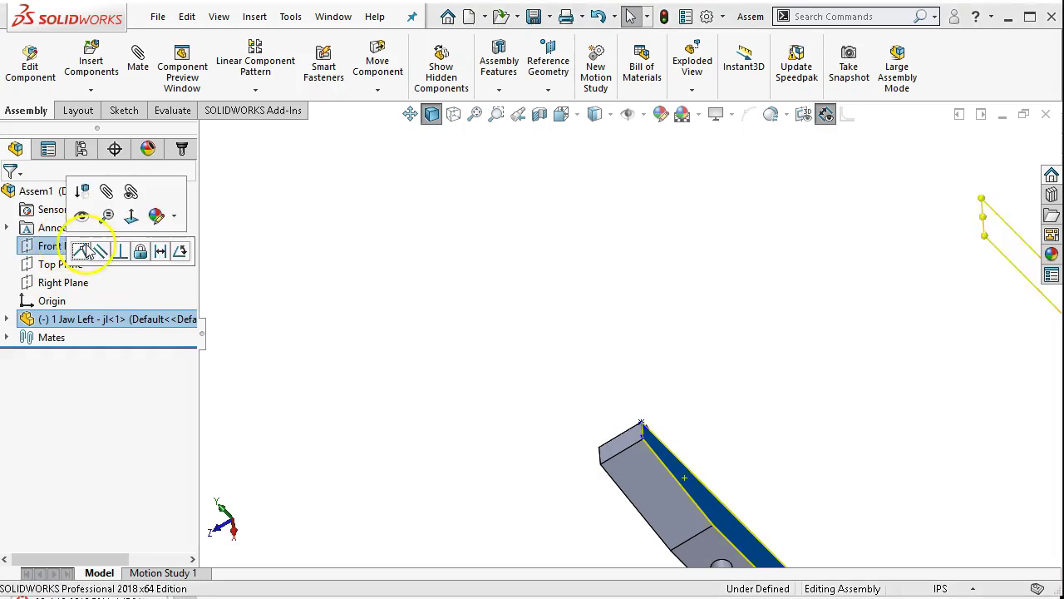
{"action": "left_click", "coordinate": [82, 251]}
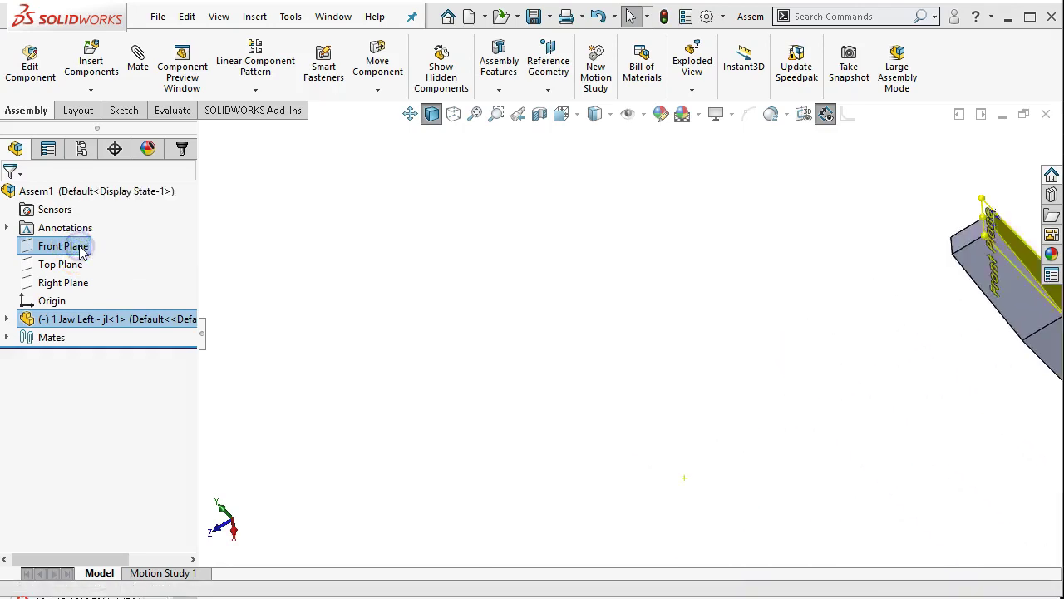
{"action": "key", "text": "ctrl+7"}
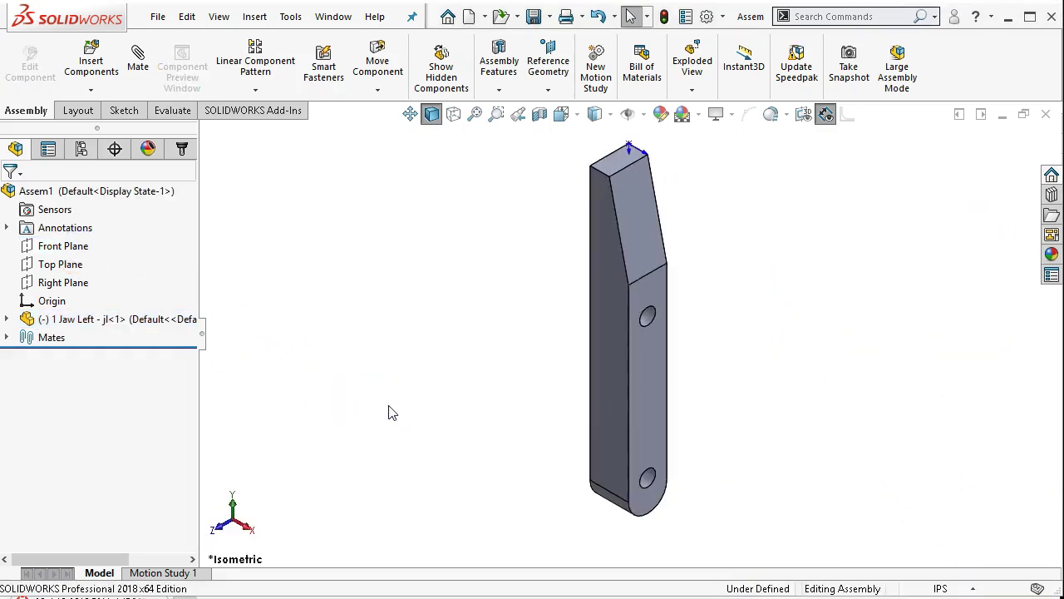
Move the left jaw to test its remaining freedom and examine its flat face with the two holes relative to the assembly origin
{"action": "left_click_drag", "start_coordinate": [599, 316], "coordinate": [576, 327]}
{"action": "left_click_drag", "start_coordinate": [638, 276], "coordinate": [616, 311]}
{"action": "middle_click_drag", "start_coordinate": [471, 325], "coordinate": [602, 291]}
{"action": "left_click", "coordinate": [606, 291]}
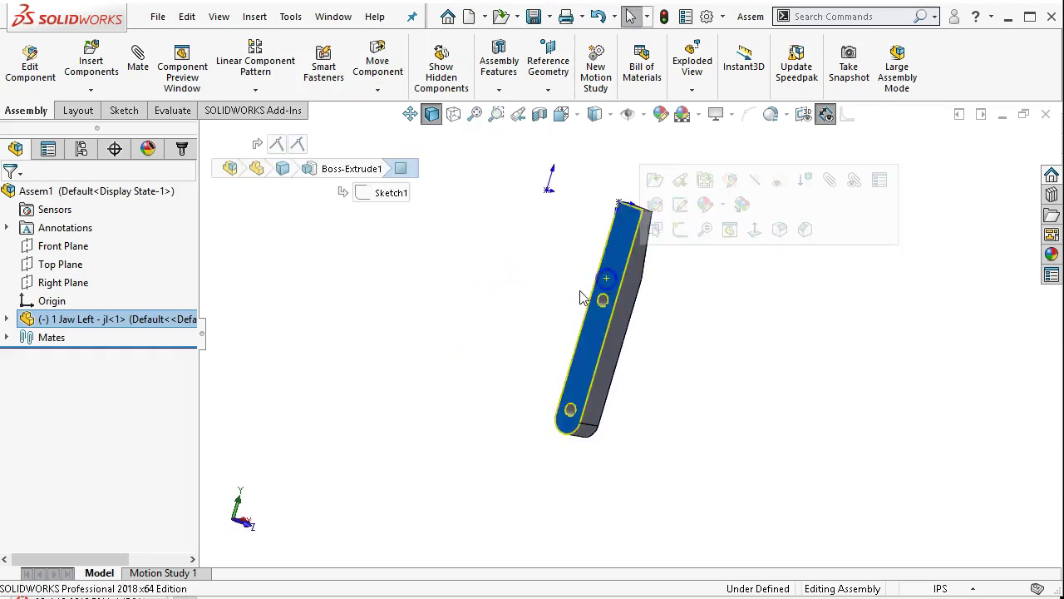
{"action": "scroll", "coordinate": [634, 344], "scroll_direction": "down", "scroll_amount": 4}
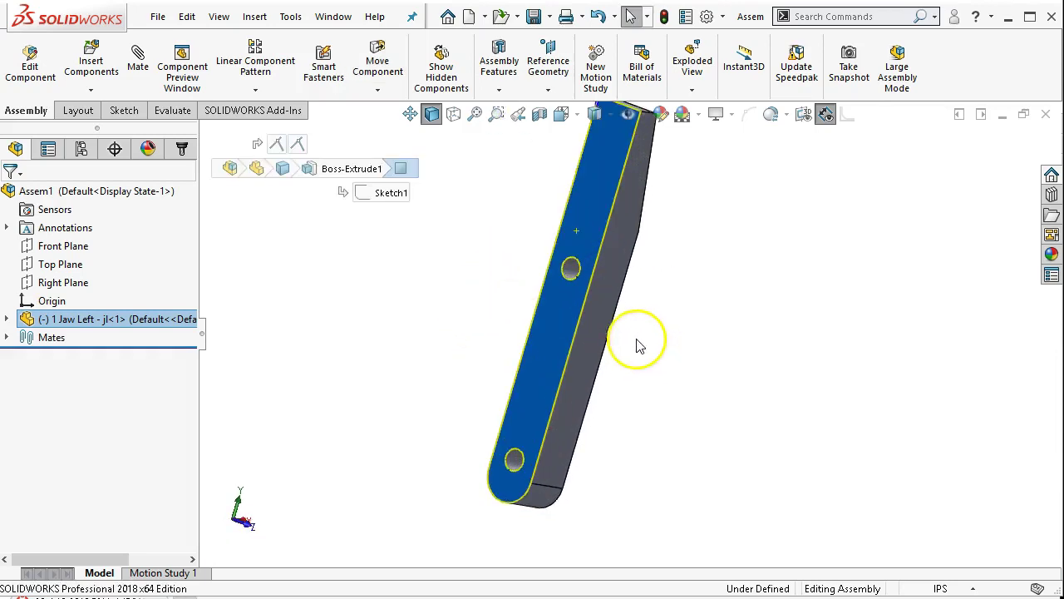
{"action": "scroll", "coordinate": [570, 297], "scroll_direction": "up", "scroll_amount": 2}
{"action": "scroll", "coordinate": [570, 297], "scroll_direction": "up", "scroll_amount": 2}
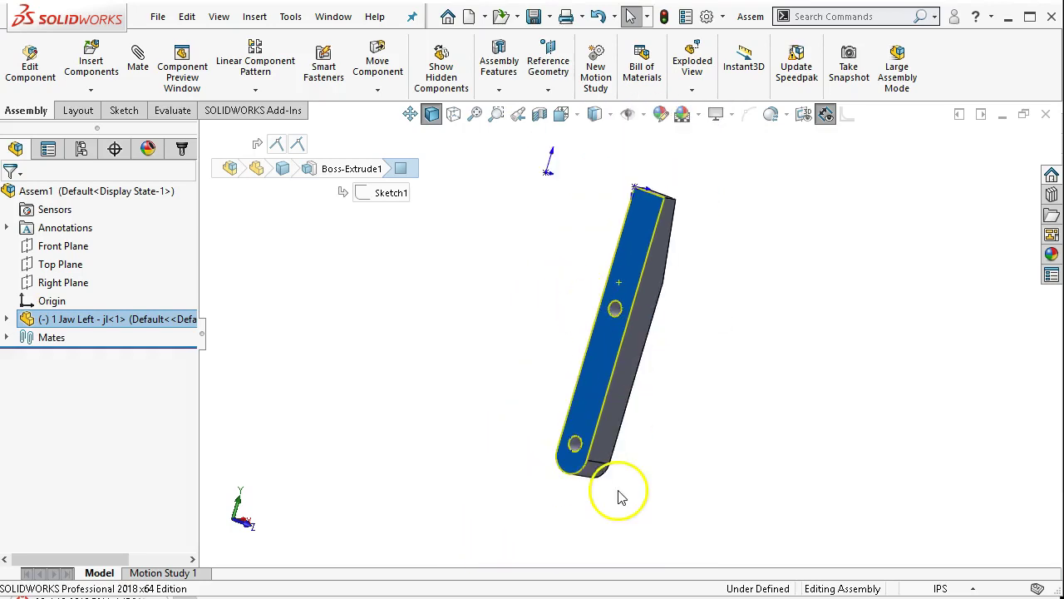
{"action": "middle_click_drag", "start_coordinate": [650, 370], "coordinate": [630, 457]}
{"action": "key", "text": "ctrl+7"}
{"action": "left_click", "coordinate": [542, 382]}
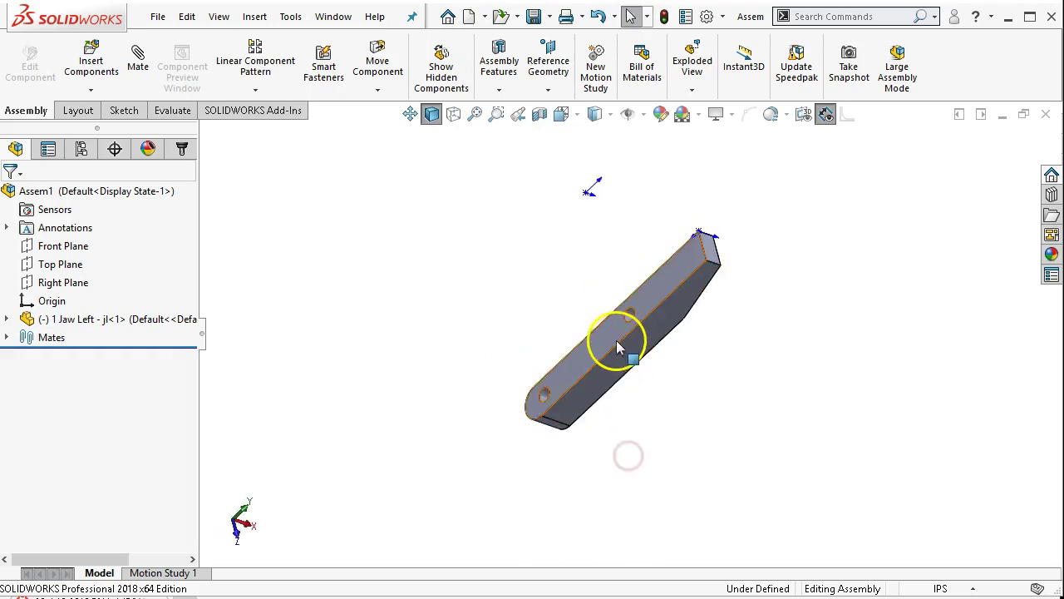
Mate the left jaw's flat face with the two holes coincident with the assembly's Right Plane and return to the isometric view
{"action": "left_click", "coordinate": [616, 341]}
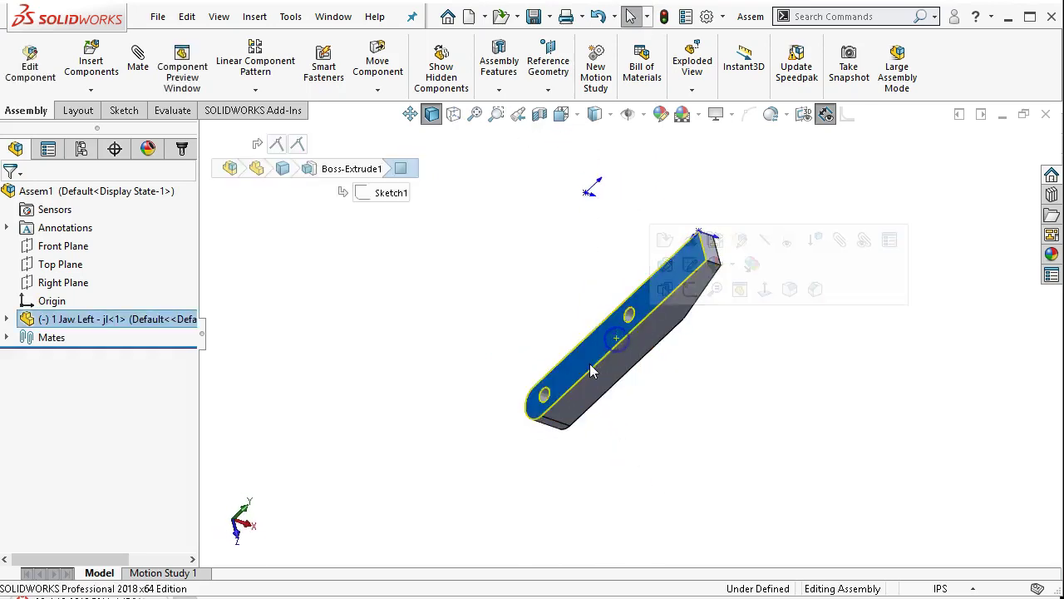
{"action": "left_click", "coordinate": [502, 284]}
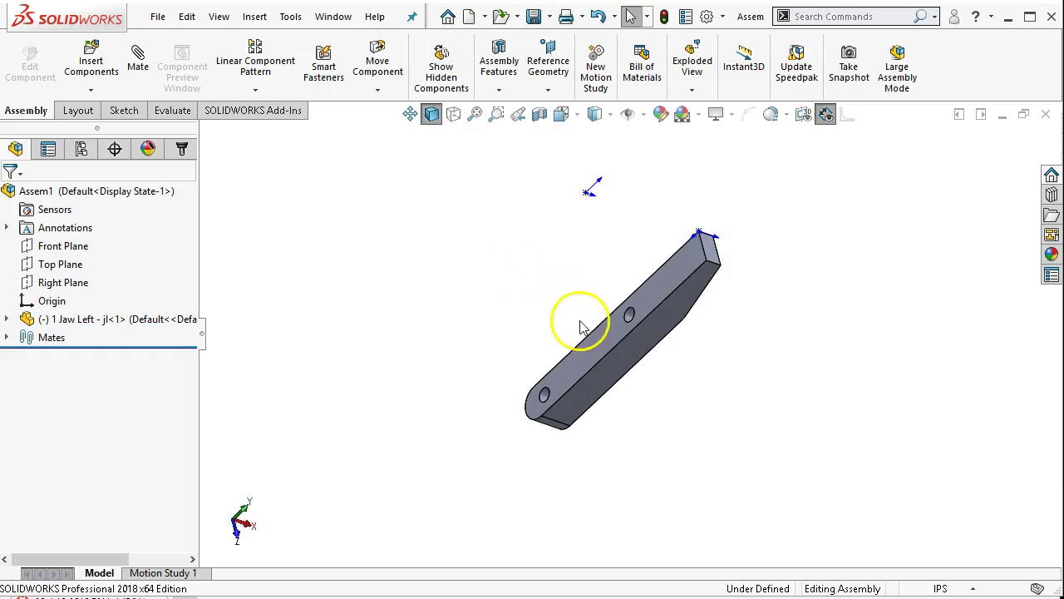
{"action": "left_click", "coordinate": [68, 282]}
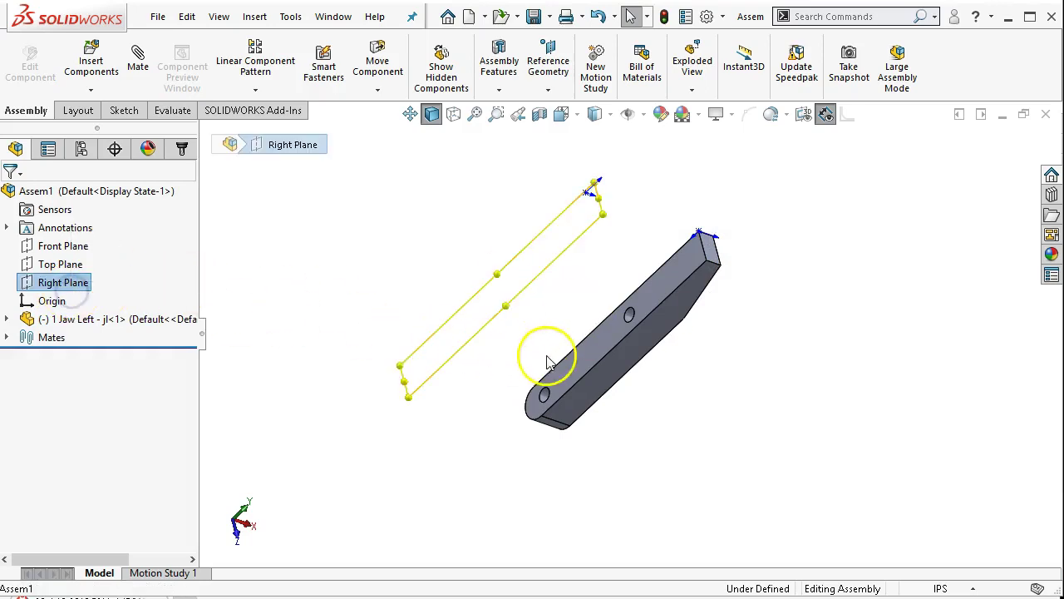
{"action": "left_click", "coordinate": [582, 373], "text": "ctrl"}
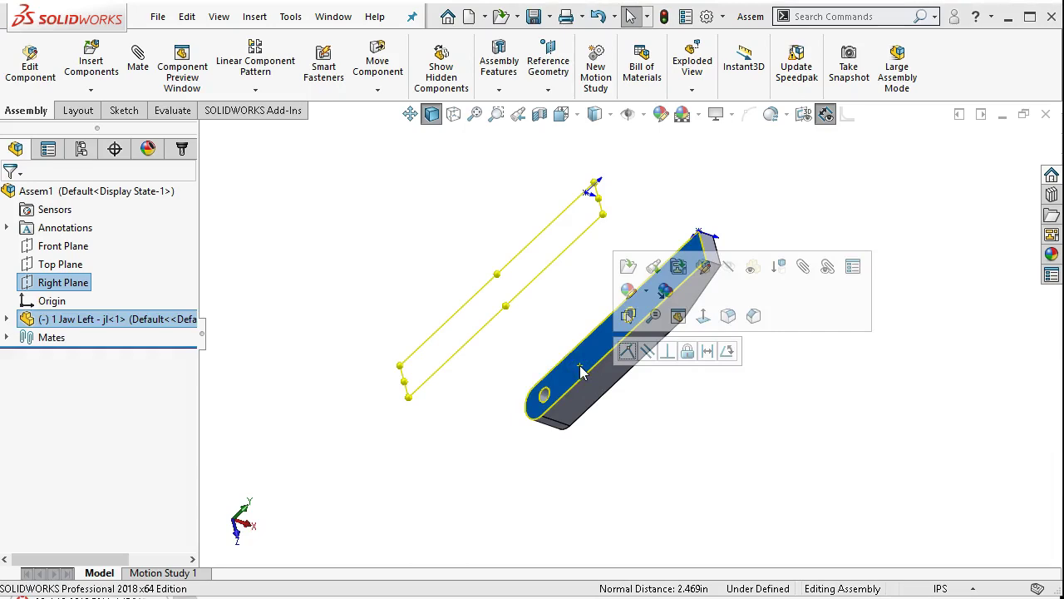
{"action": "left_click", "coordinate": [628, 353]}
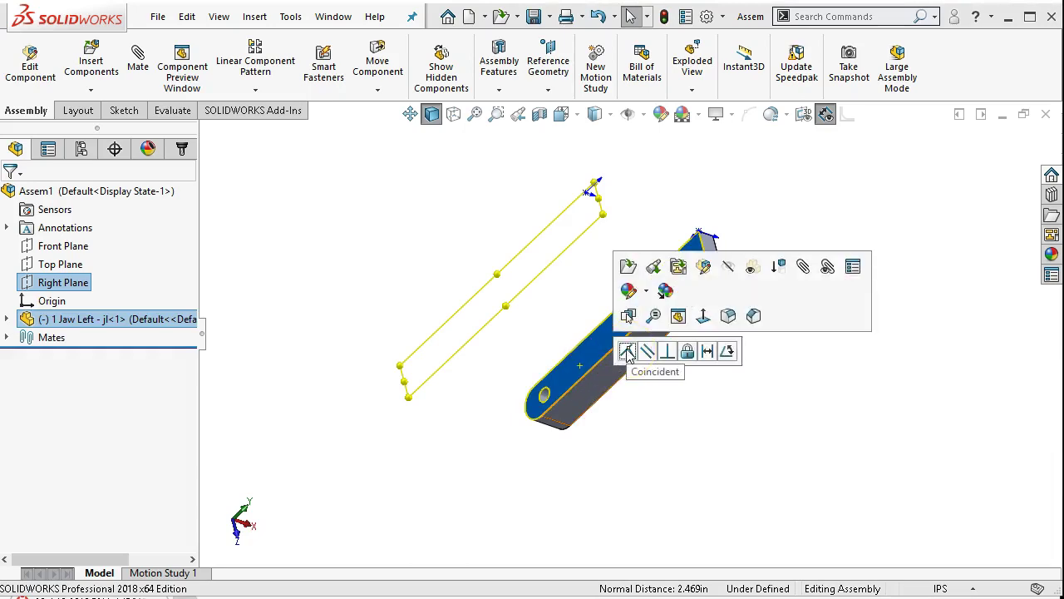
{"action": "left_click", "coordinate": [628, 353]}
{"action": "left_click", "coordinate": [660, 411]}
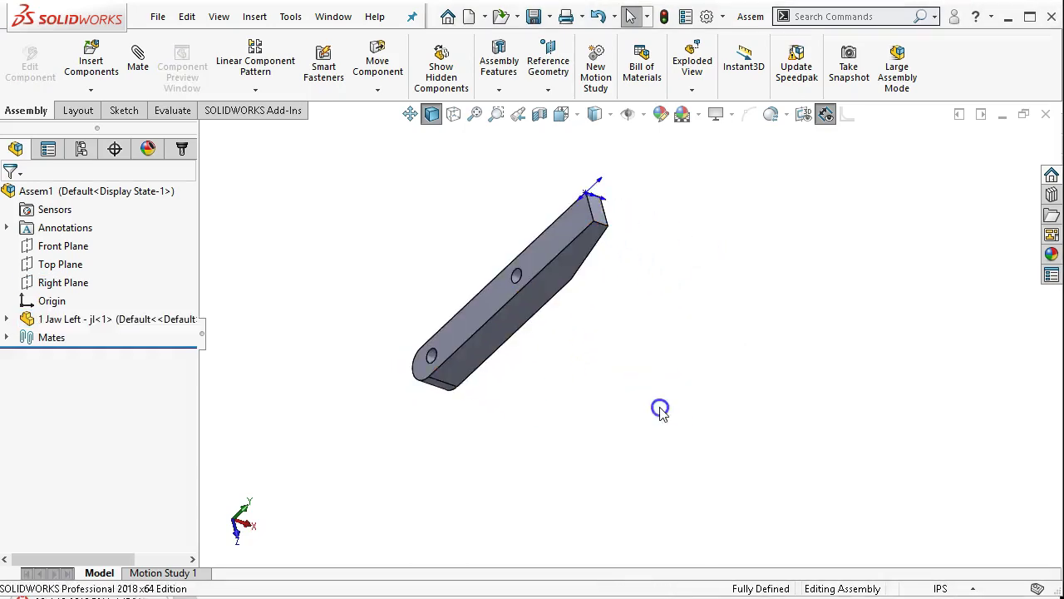
{"action": "key", "text": "ctrl+7"}
{"action": "left_click", "coordinate": [644, 391]}
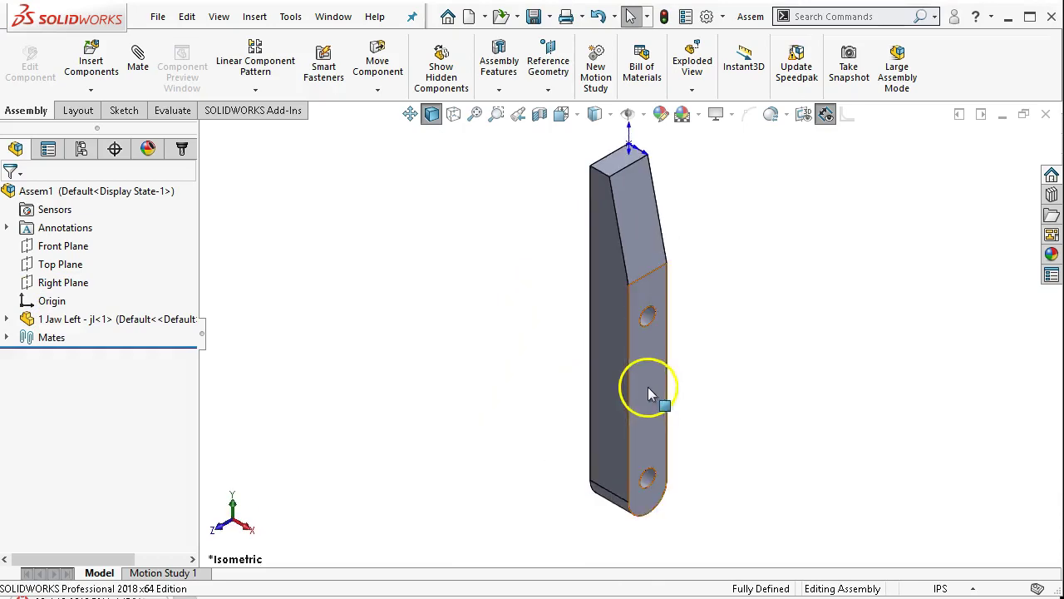
{"action": "left_click", "coordinate": [523, 354]}
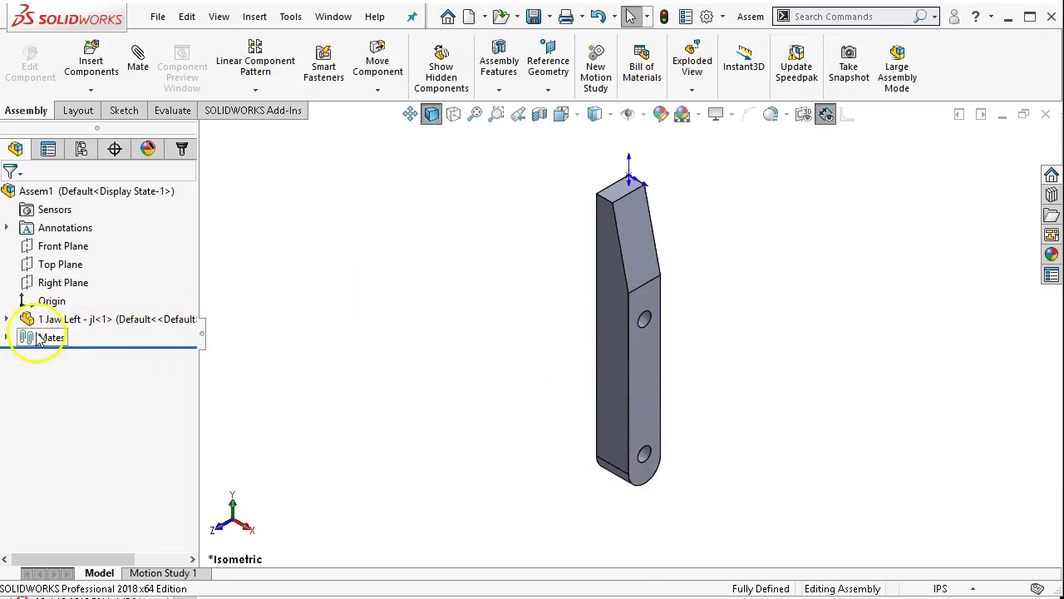
Flip the alignment of the left jaw's coincident mate with the Right Plane and view the mates of the affected component
{"action": "left_click", "coordinate": [7, 319]}
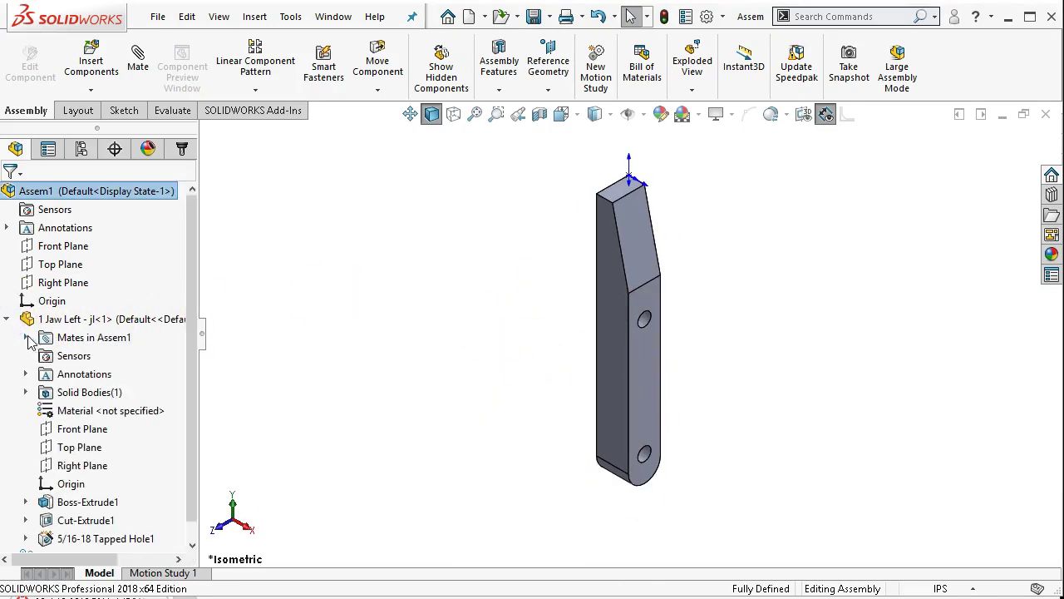
{"action": "left_click", "coordinate": [26, 338]}
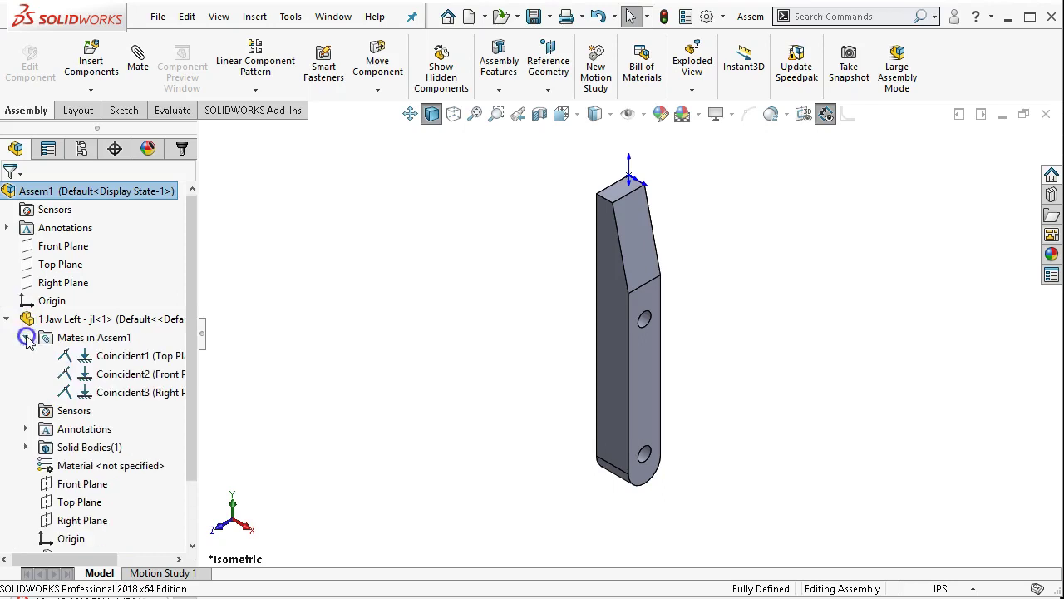
{"action": "left_click", "coordinate": [121, 360]}
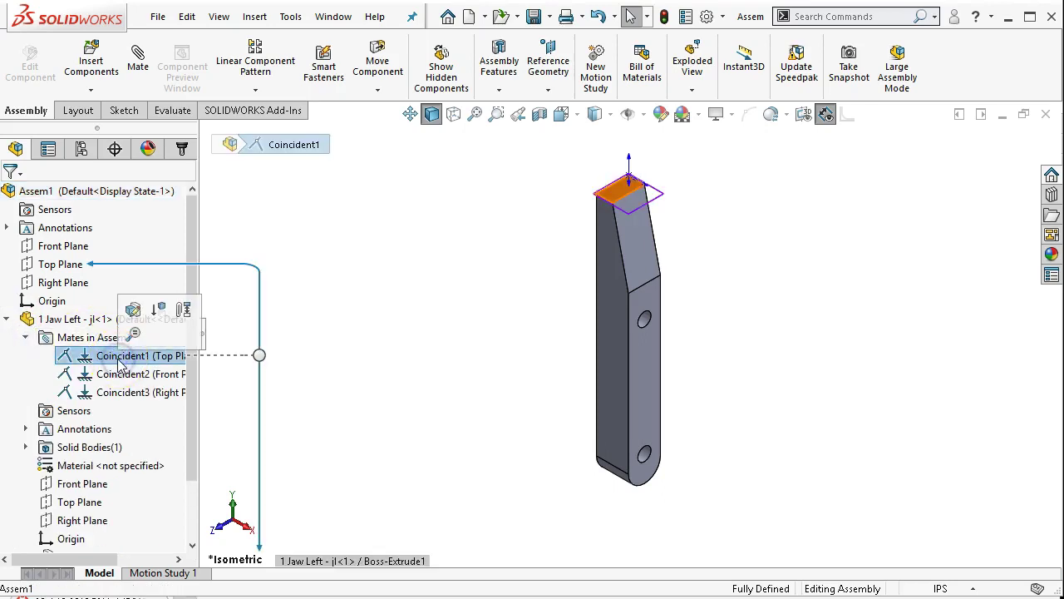
{"action": "left_click", "coordinate": [123, 374]}
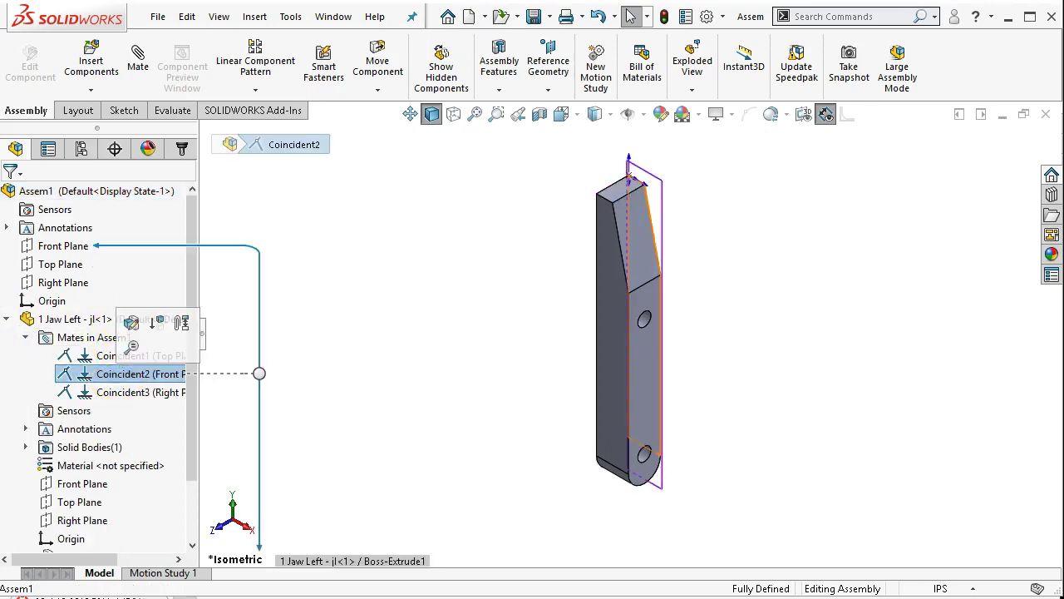
{"action": "left_click", "coordinate": [116, 394]}
{"action": "right_click", "coordinate": [116, 394]}
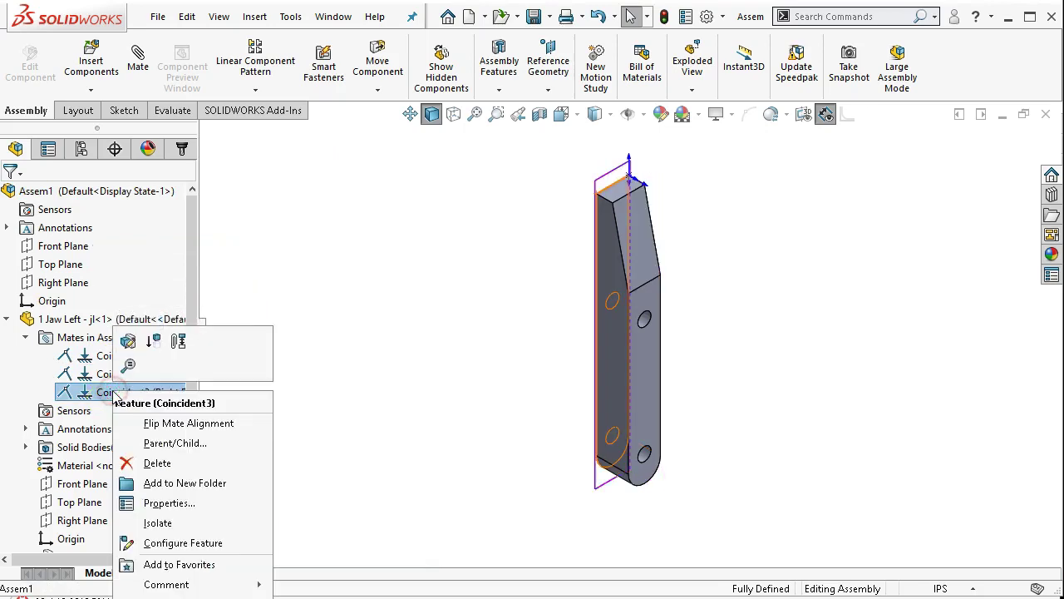
{"action": "left_click", "coordinate": [164, 425]}
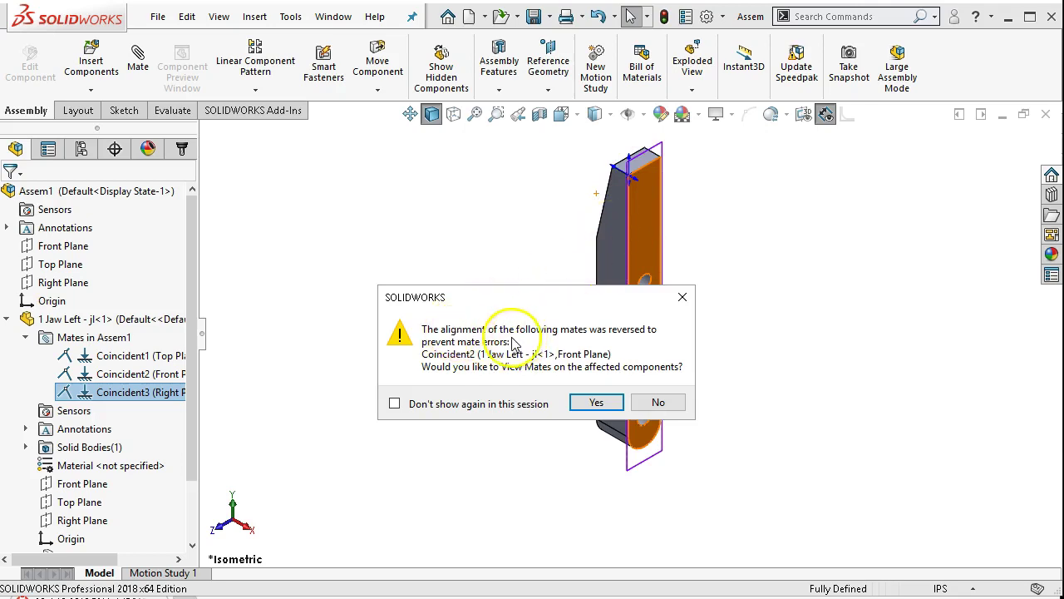
{"action": "left_click", "coordinate": [592, 401]}
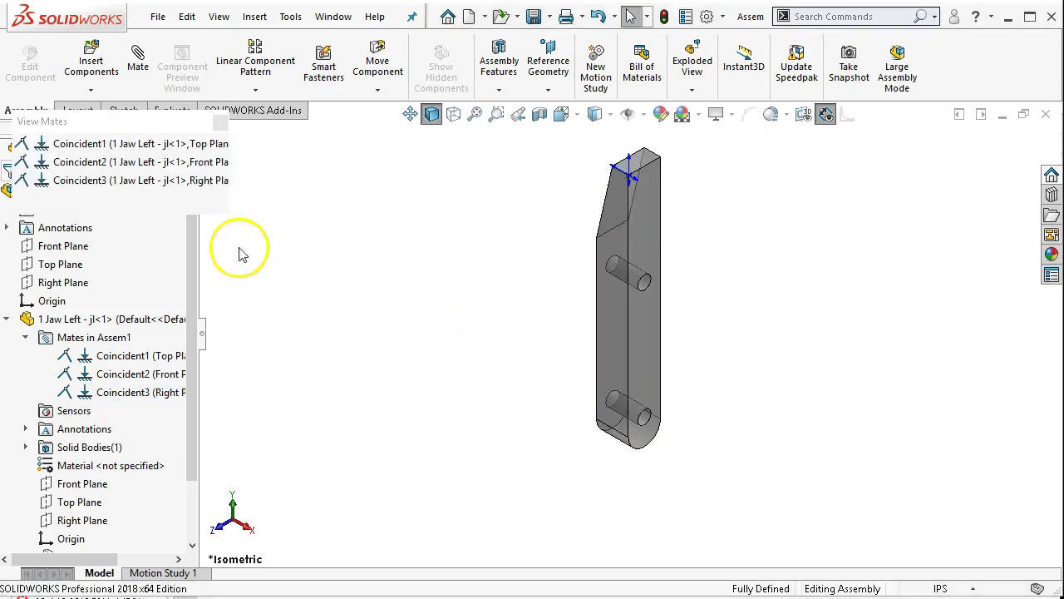
{"action": "left_click", "coordinate": [220, 124]}
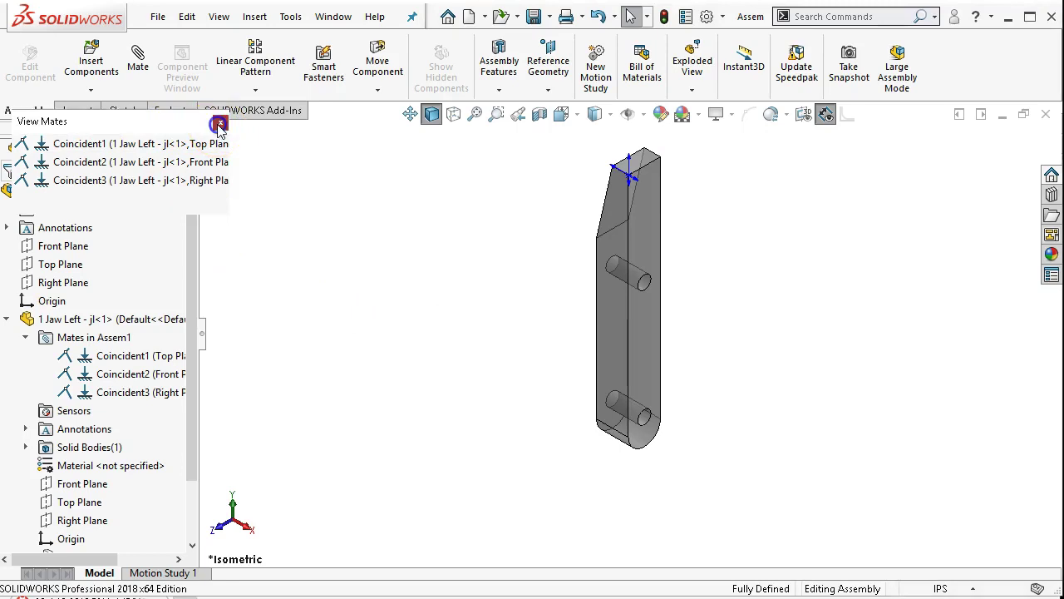
{"action": "left_click", "coordinate": [25, 337]}
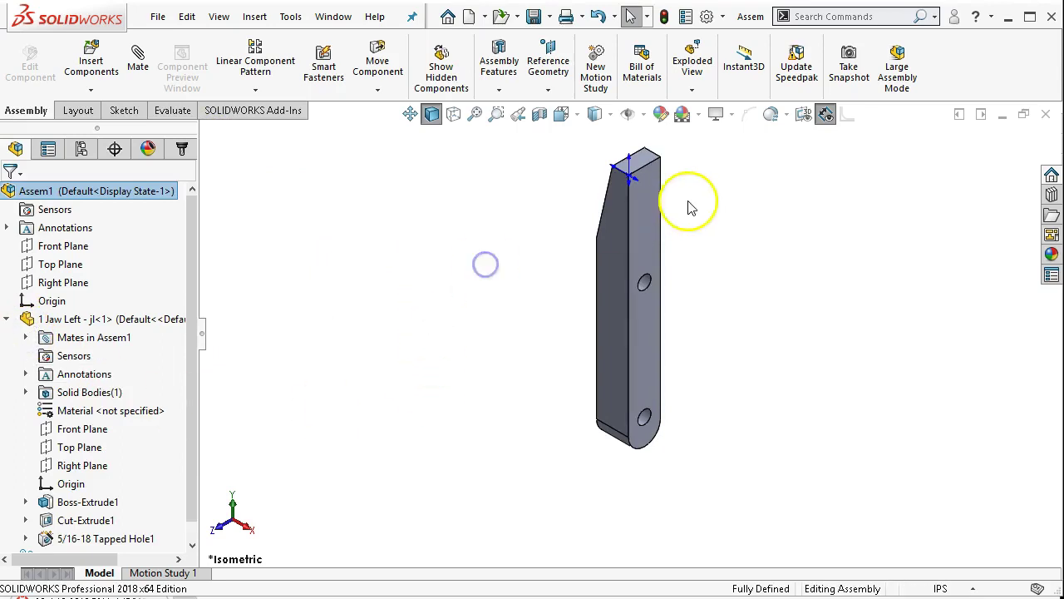
Hide the origins in the graphics area and zoom the view on the left jaw
{"action": "scroll", "coordinate": [633, 182], "scroll_direction": "down", "scroll_amount": 4}
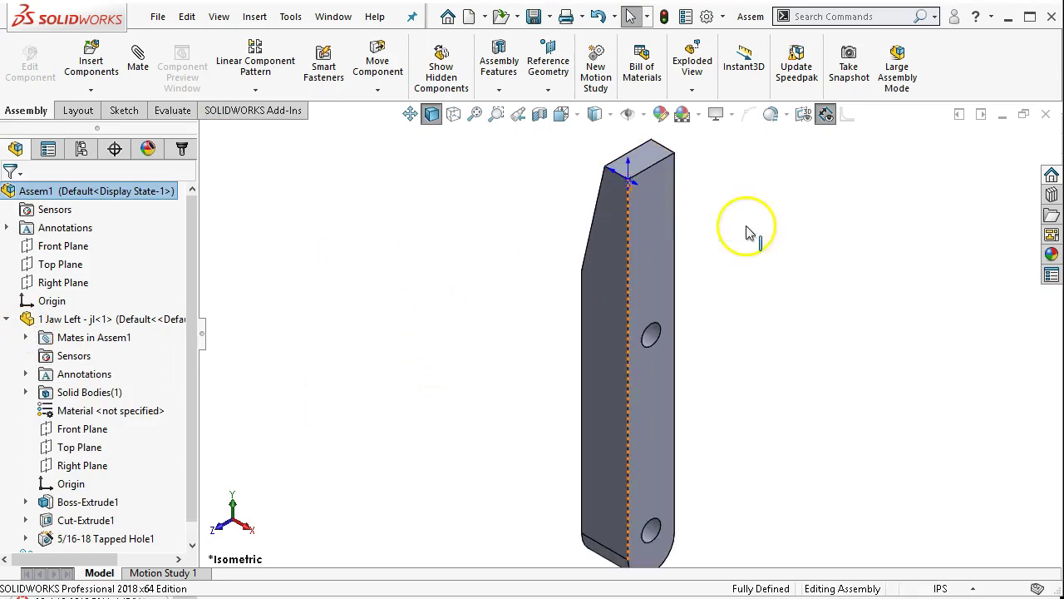
{"action": "key", "text": "f"}
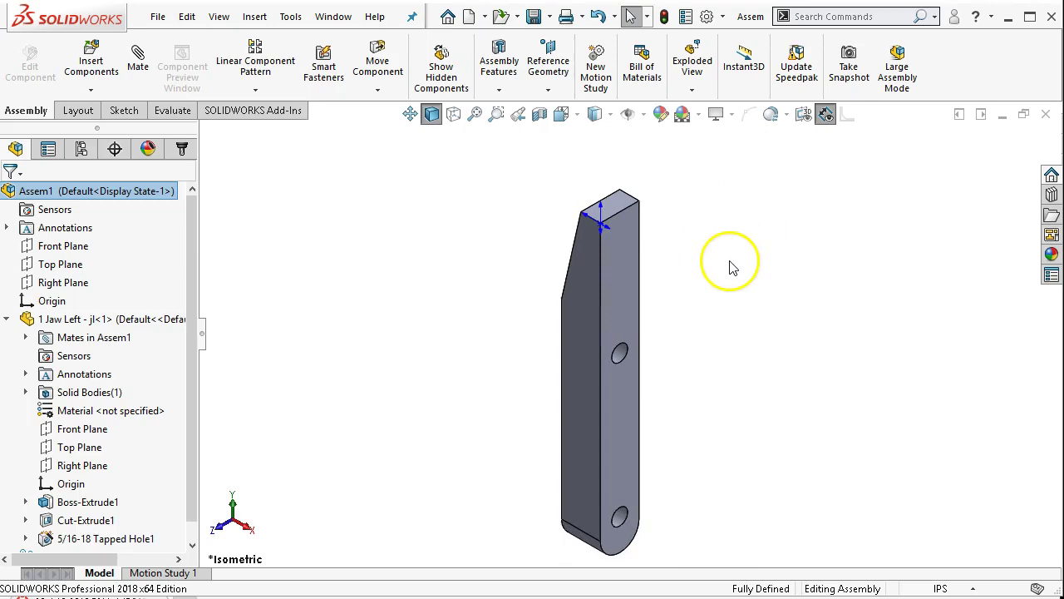
{"action": "left_click", "coordinate": [642, 117]}
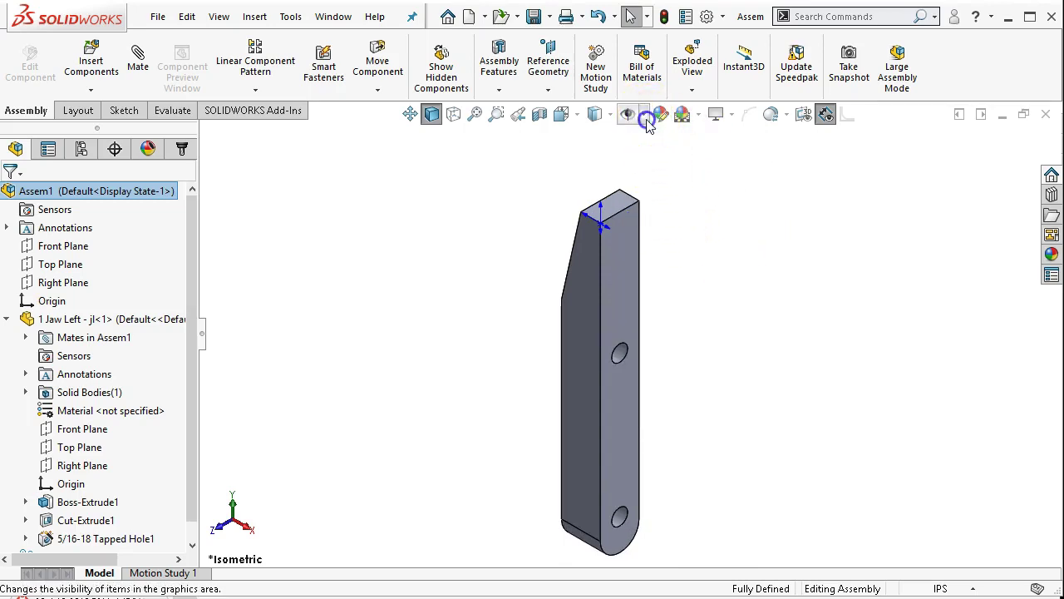
{"action": "left_click", "coordinate": [648, 122]}
{"action": "left_click", "coordinate": [628, 211]}
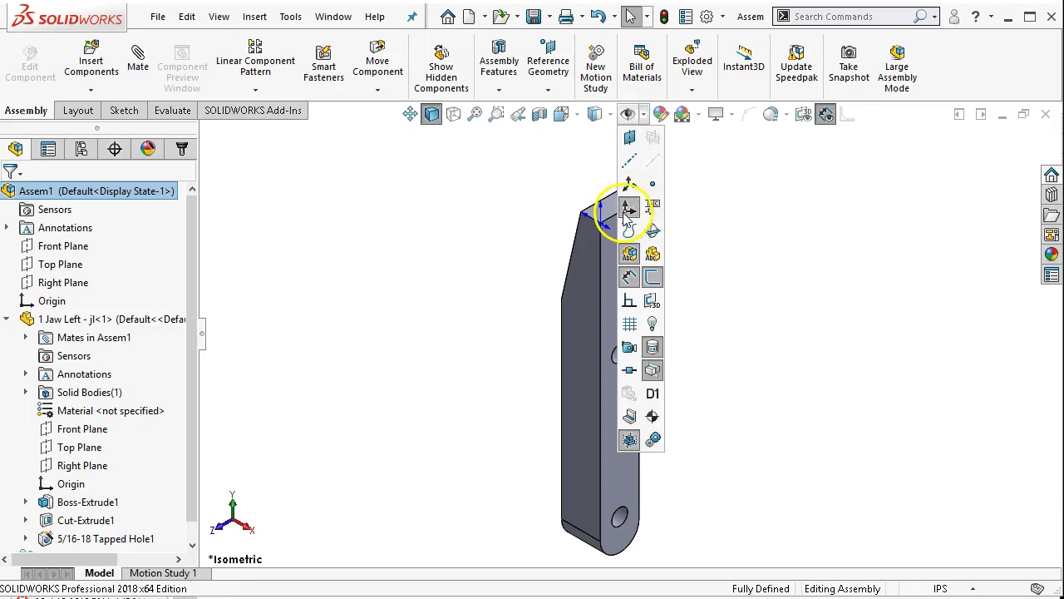
{"action": "left_click", "coordinate": [705, 275]}
{"action": "scroll", "coordinate": [707, 279], "scroll_direction": "down", "scroll_amount": 2}
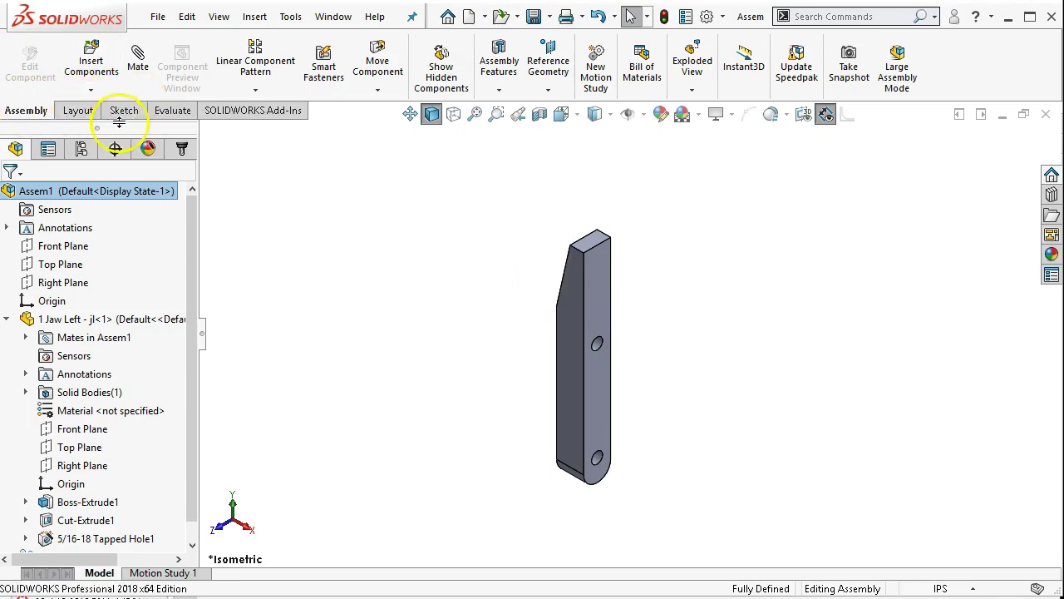
Review the assembly's layout, sketch and evaluation commands, the available component pattern types and the Smart Fasteners tool
{"action": "left_click", "coordinate": [77, 111]}
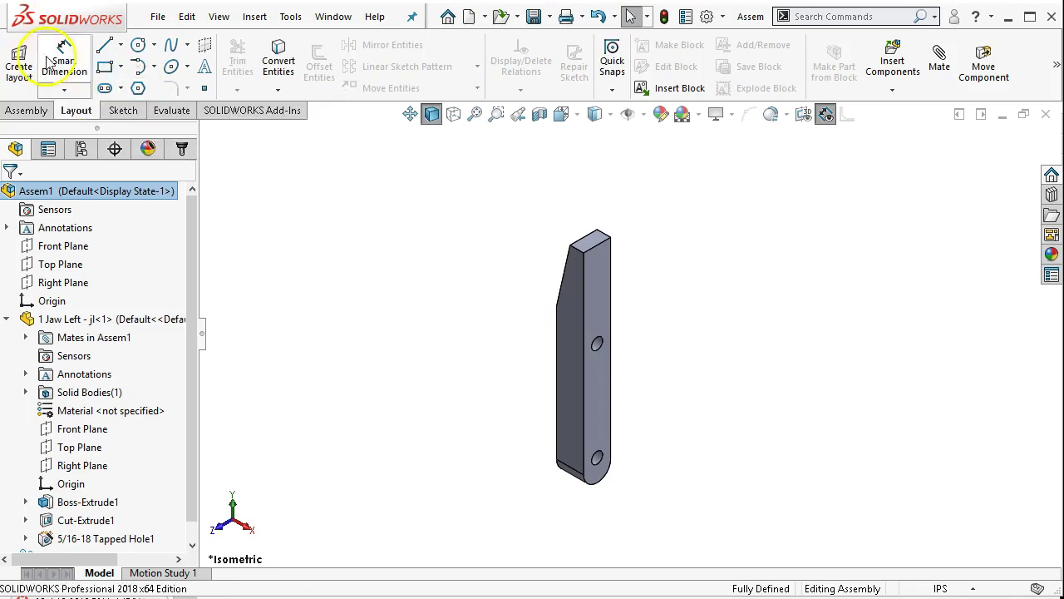
{"action": "left_click", "coordinate": [117, 111]}
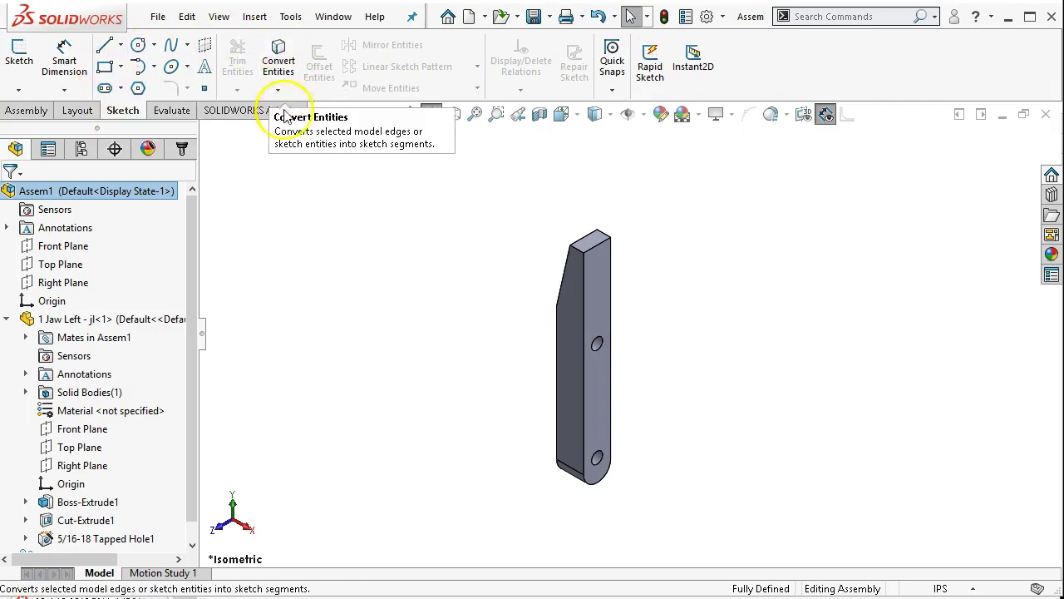
{"action": "left_click", "coordinate": [180, 113]}
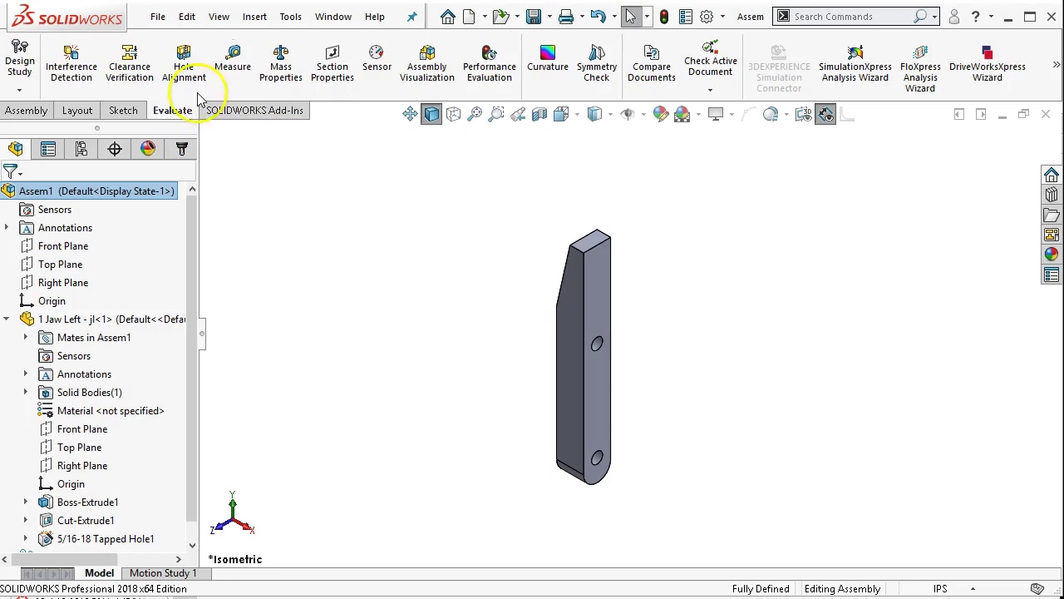
{"action": "left_click", "coordinate": [252, 80]}
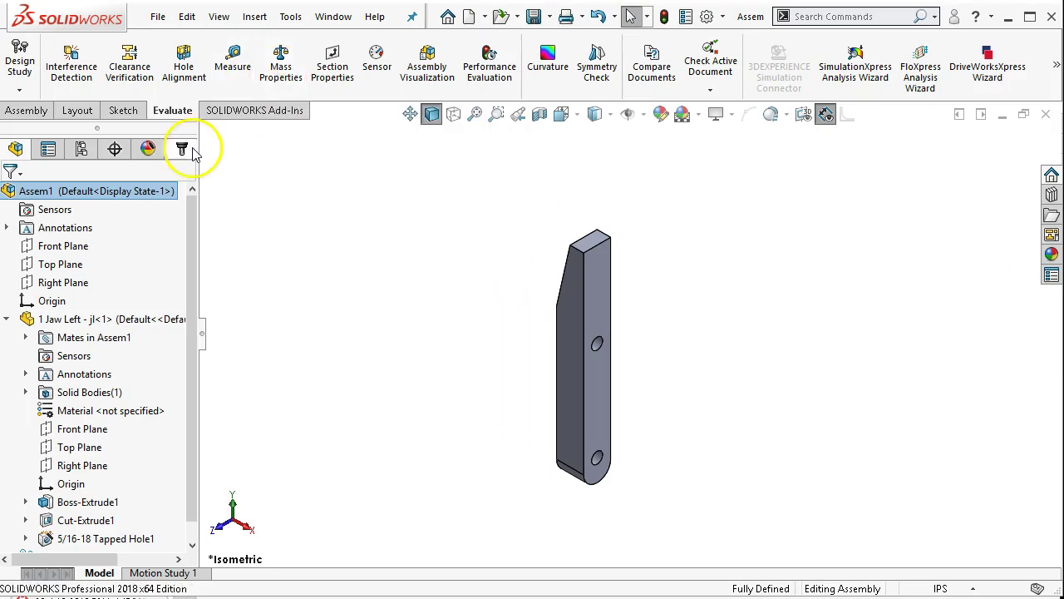
{"action": "left_click", "coordinate": [26, 111]}
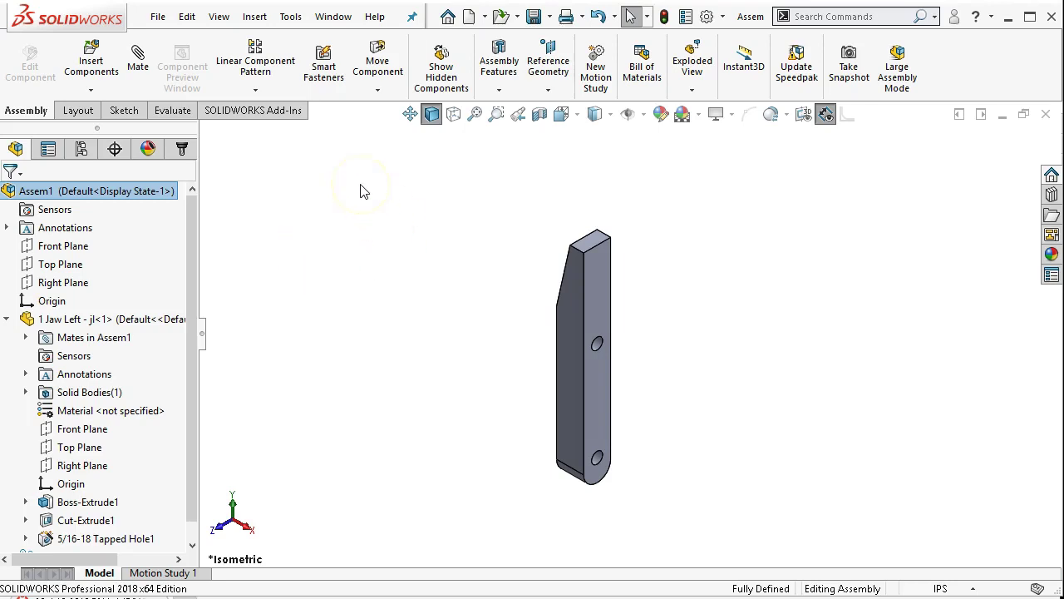
{"action": "left_click", "coordinate": [6, 321]}
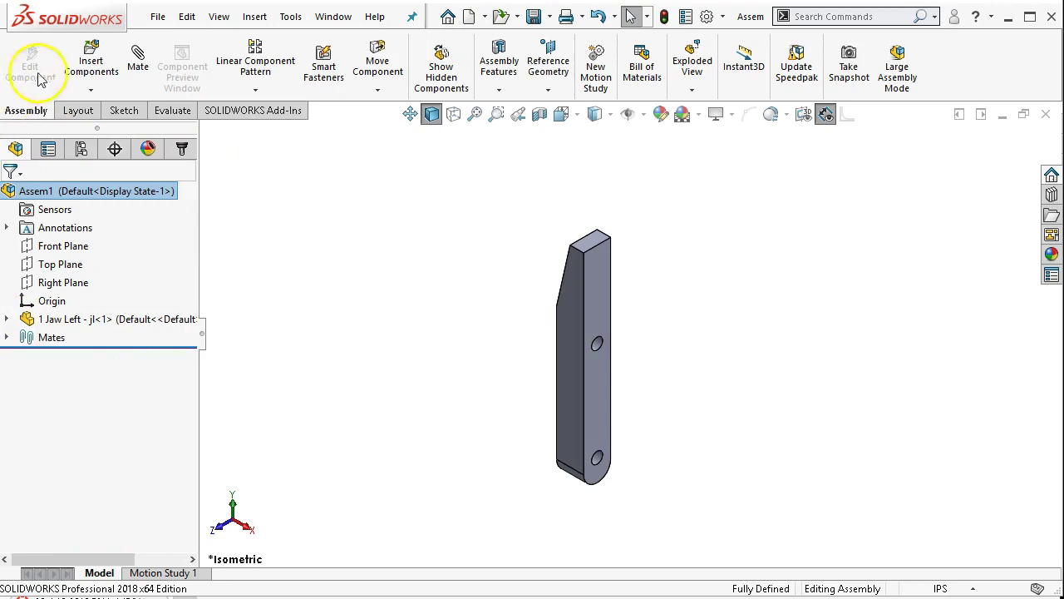
{"action": "left_click", "coordinate": [133, 70]}
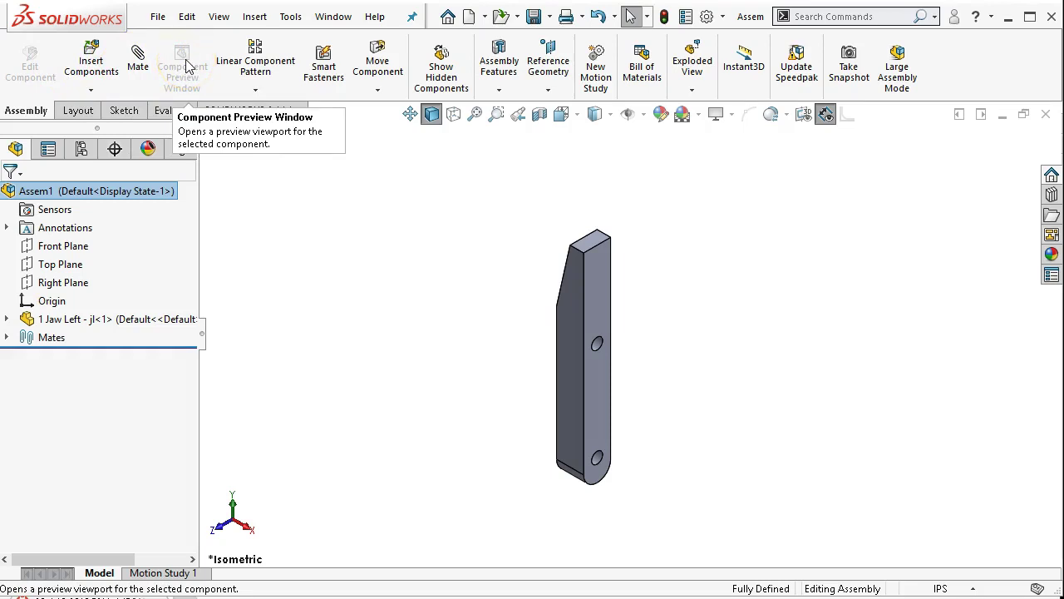
{"action": "left_click", "coordinate": [251, 73]}
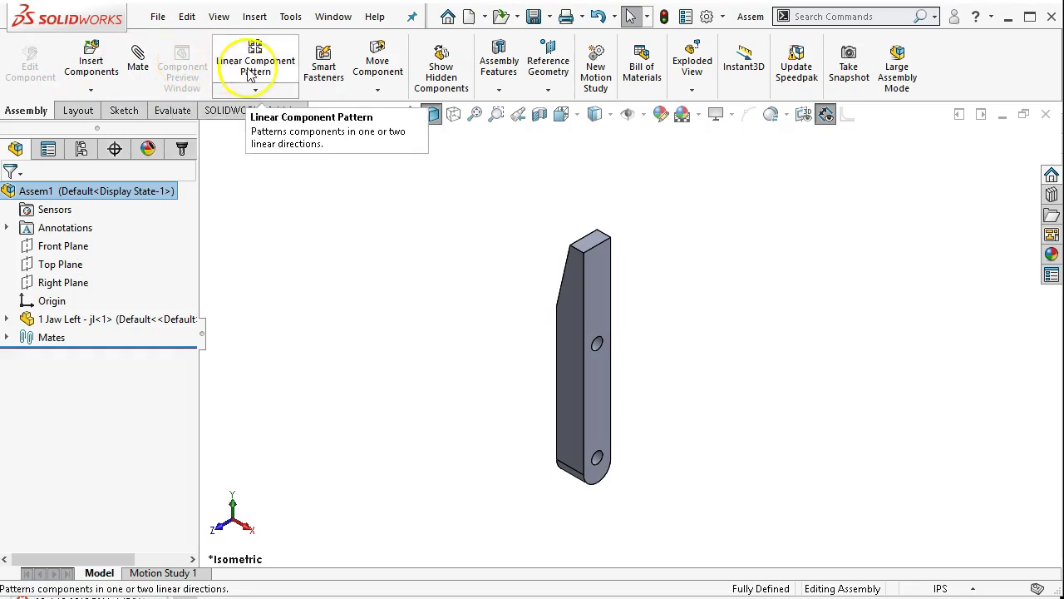
{"action": "left_click", "coordinate": [256, 88]}
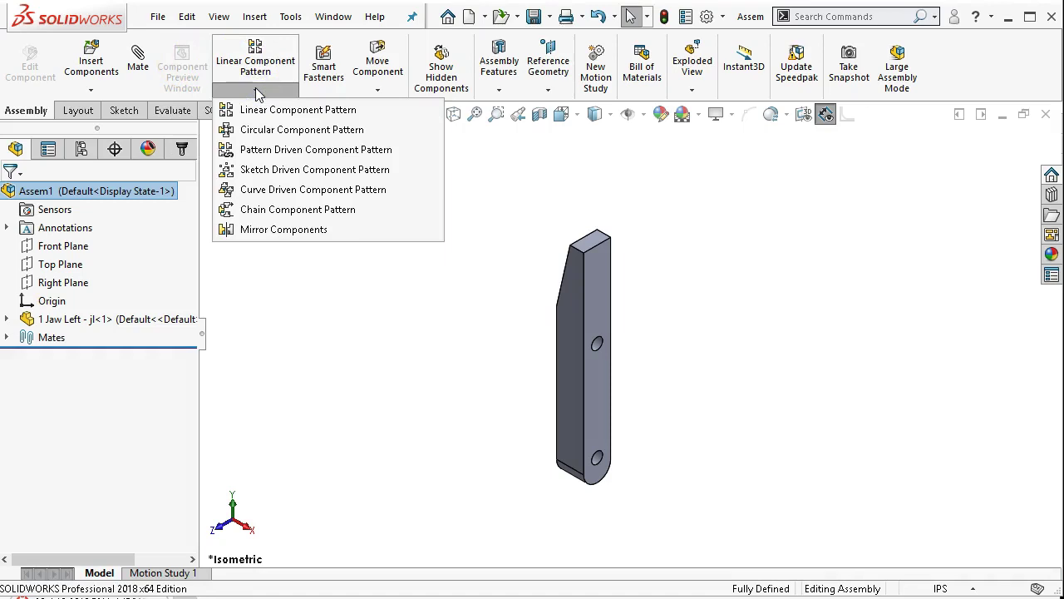
{"action": "left_click", "coordinate": [323, 67]}
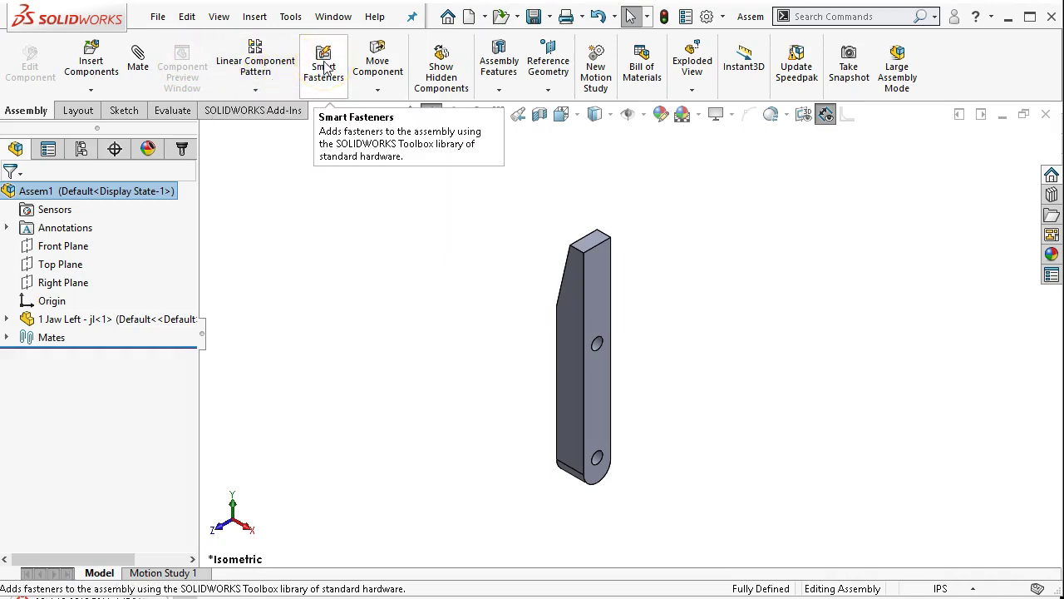
{"action": "left_click", "coordinate": [344, 94]}
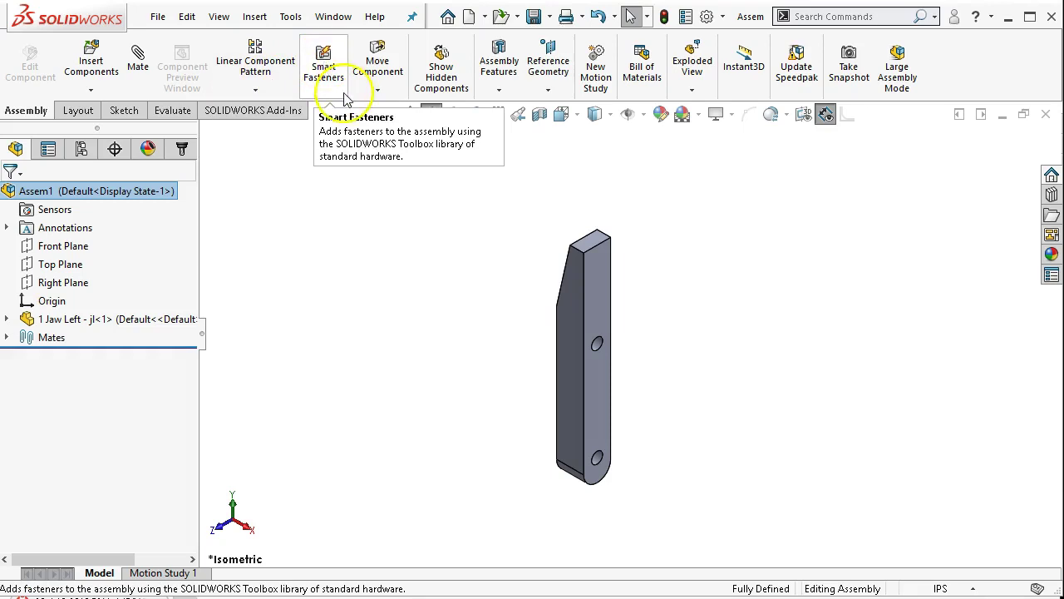
{"action": "left_click", "coordinate": [602, 347]}
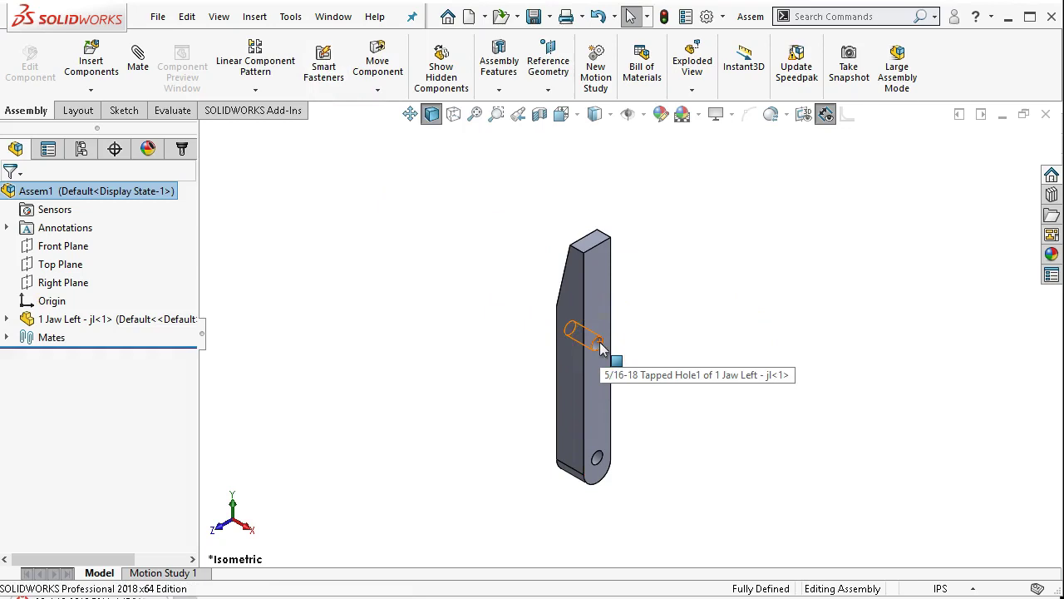
{"action": "left_click", "coordinate": [455, 317]}
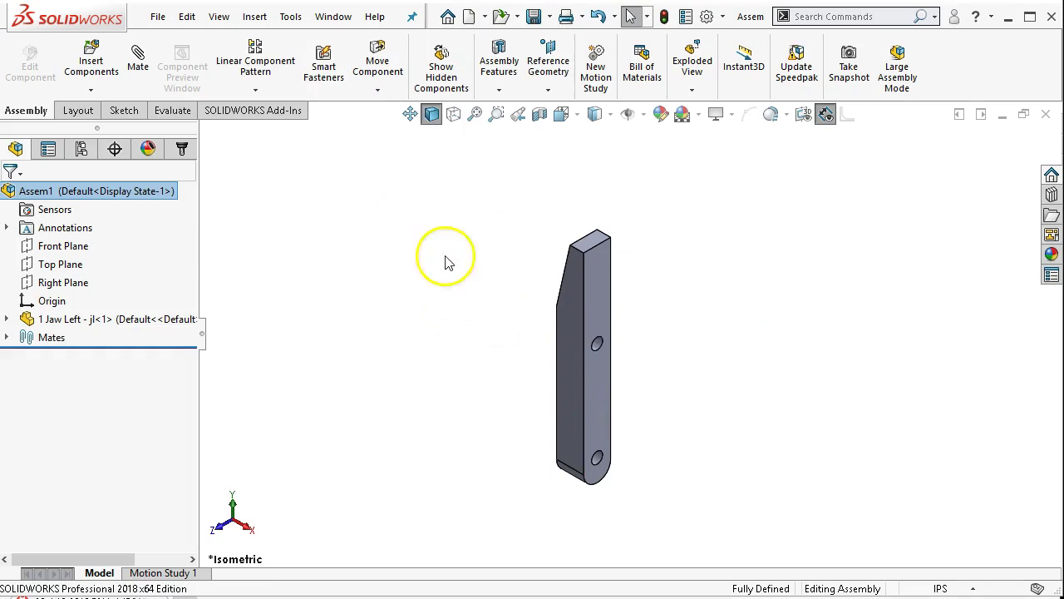
Try to move the left jaw with the Move Component tool using Free Drag and Standard Drag, and close the command
{"action": "left_click", "coordinate": [382, 62]}
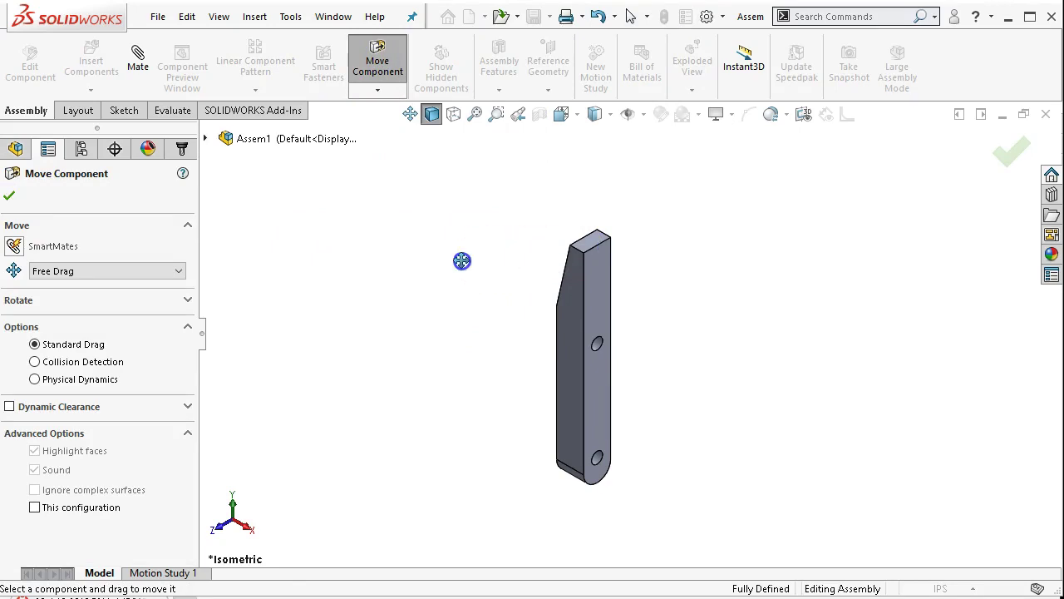
{"action": "left_click", "coordinate": [370, 306]}
{"action": "left_click_drag", "start_coordinate": [572, 318], "coordinate": [523, 297]}
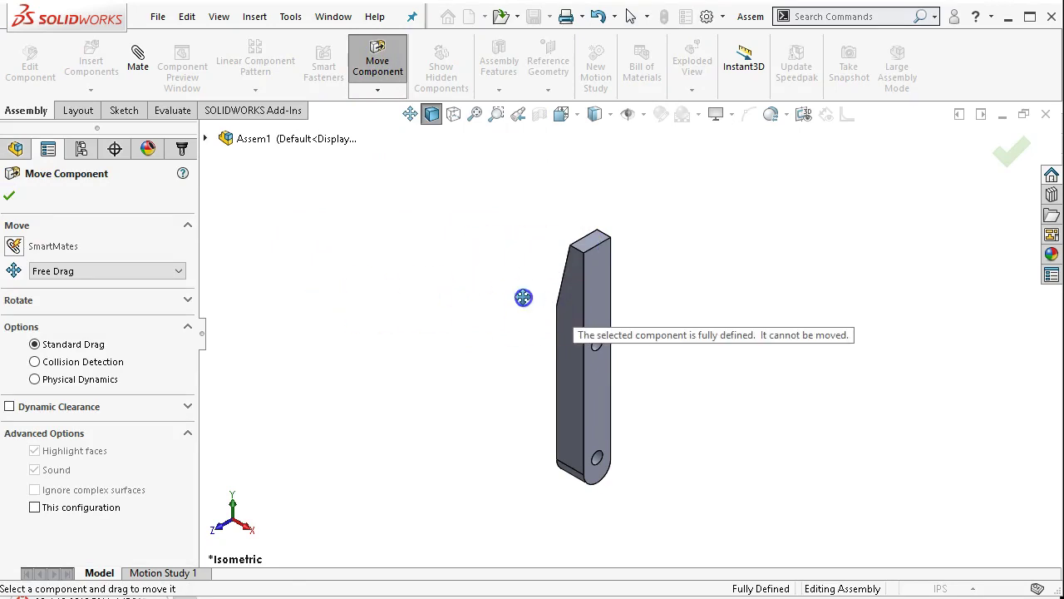
{"action": "left_click", "coordinate": [10, 197]}
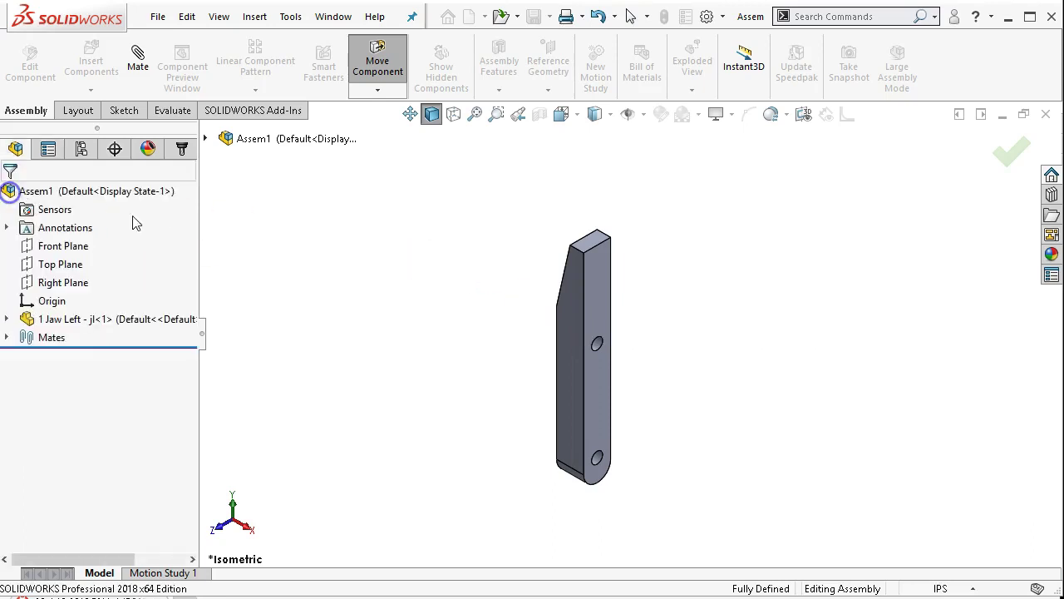
Examine the assembly commands for rotating components, assembly features, reference geometry, motion studies, exploded views, Instant3D, Speedpak, snapshots and Large Assembly Mode
{"action": "left_click", "coordinate": [377, 91]}
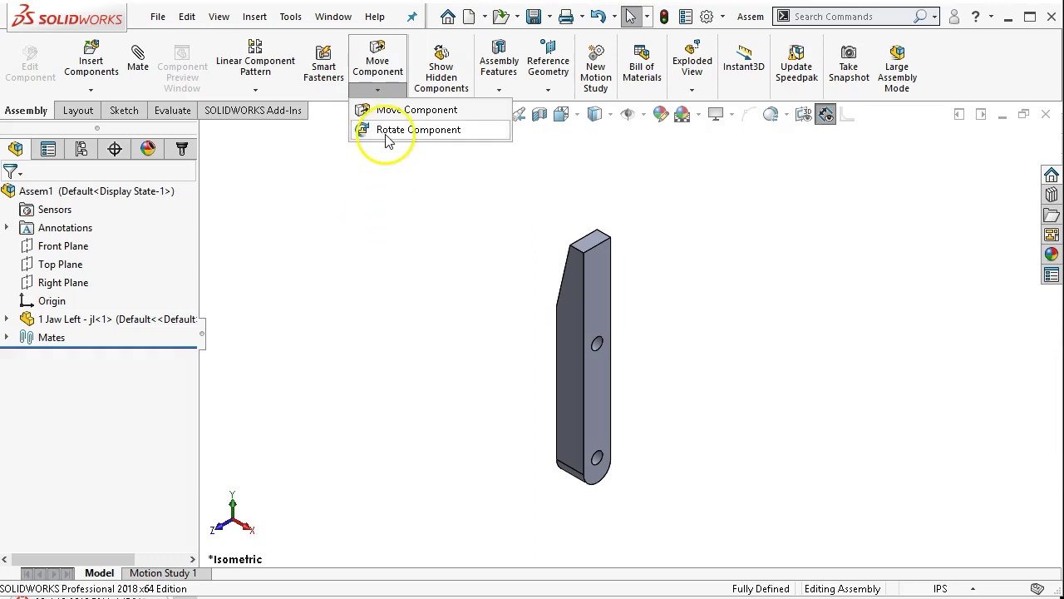
{"action": "left_click", "coordinate": [489, 300]}
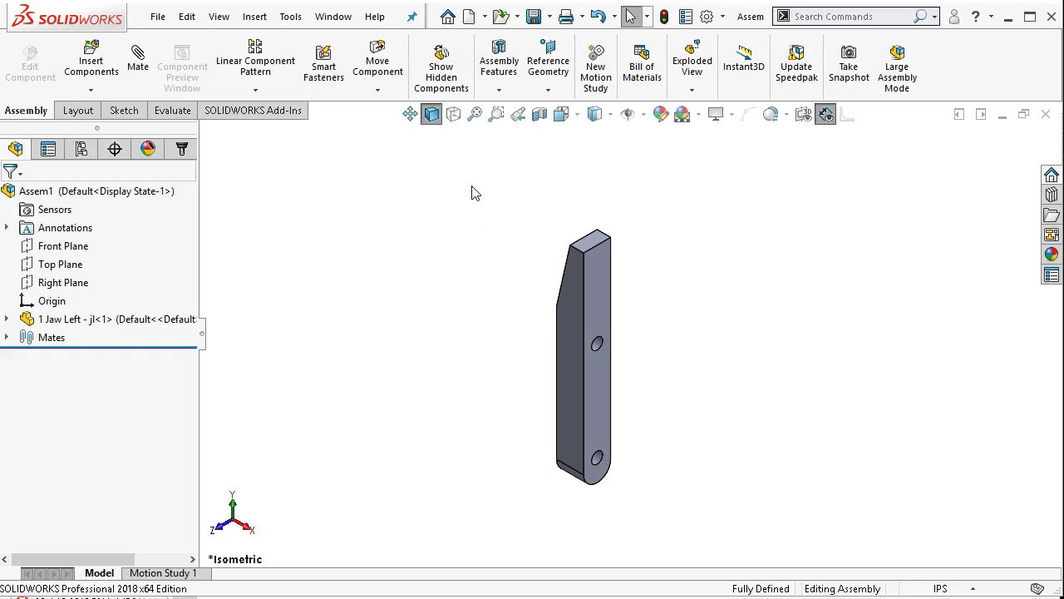
{"action": "left_click", "coordinate": [500, 90]}
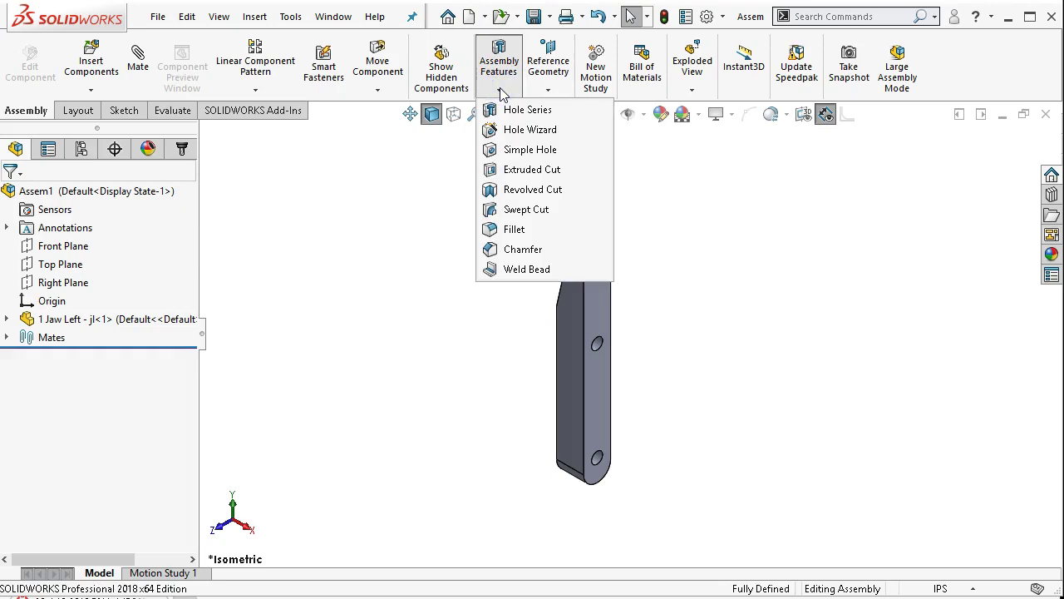
{"action": "left_click", "coordinate": [558, 92]}
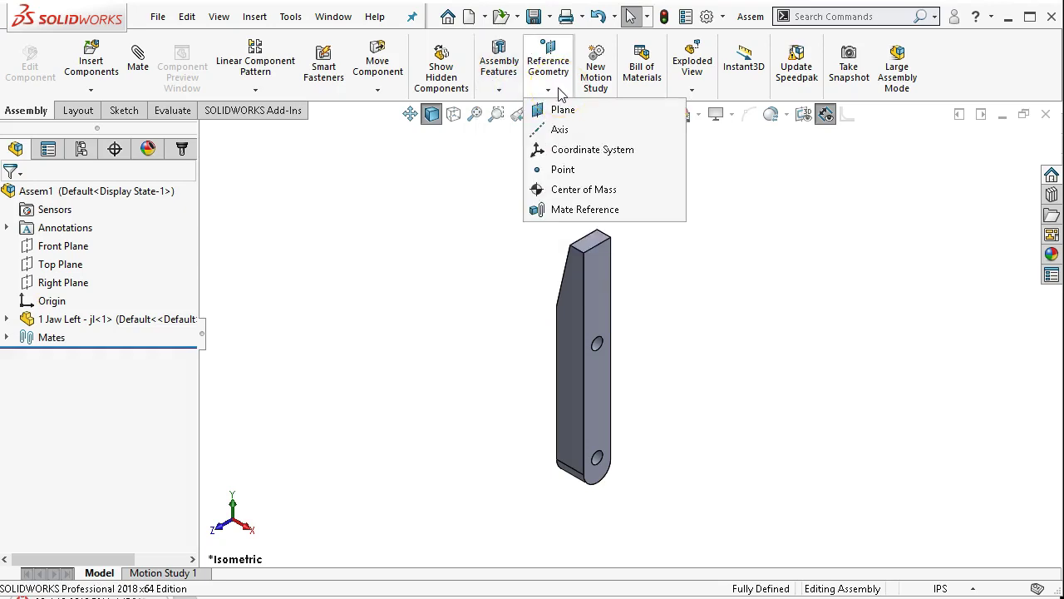
{"action": "left_click", "coordinate": [592, 66]}
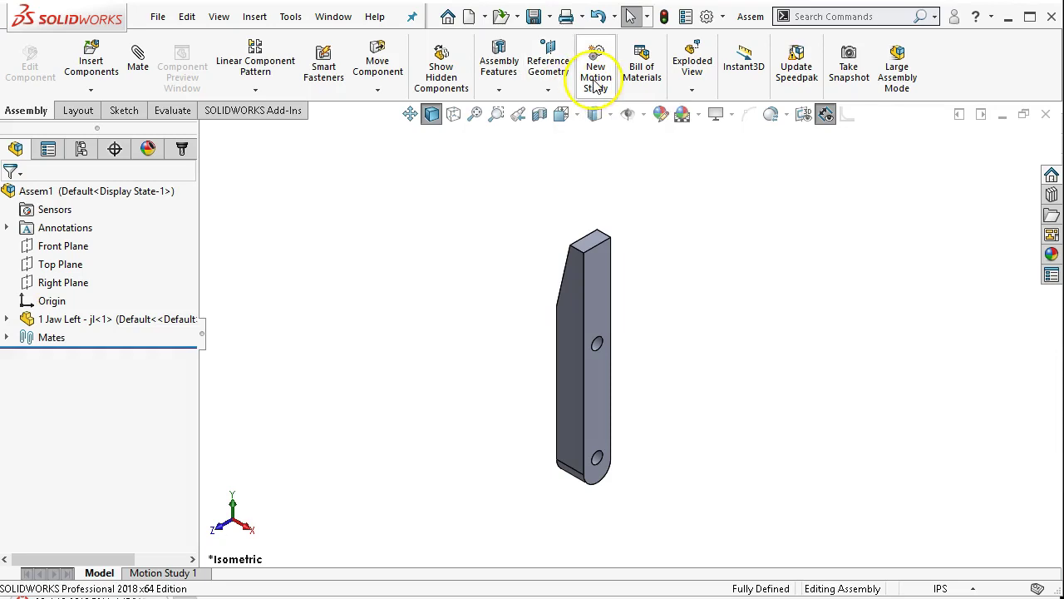
{"action": "left_click", "coordinate": [653, 84]}
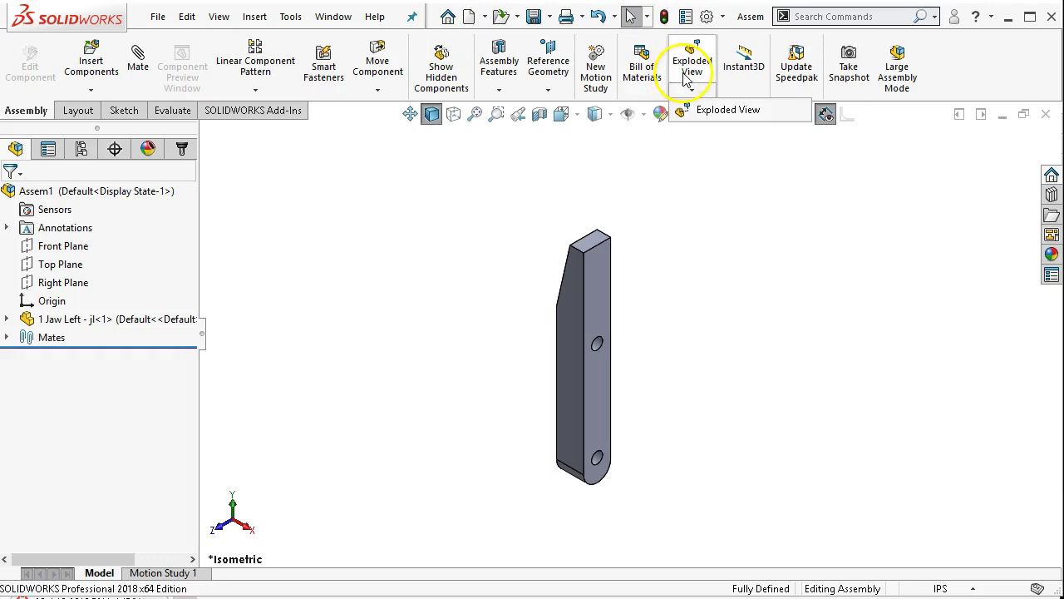
{"action": "left_click", "coordinate": [693, 92]}
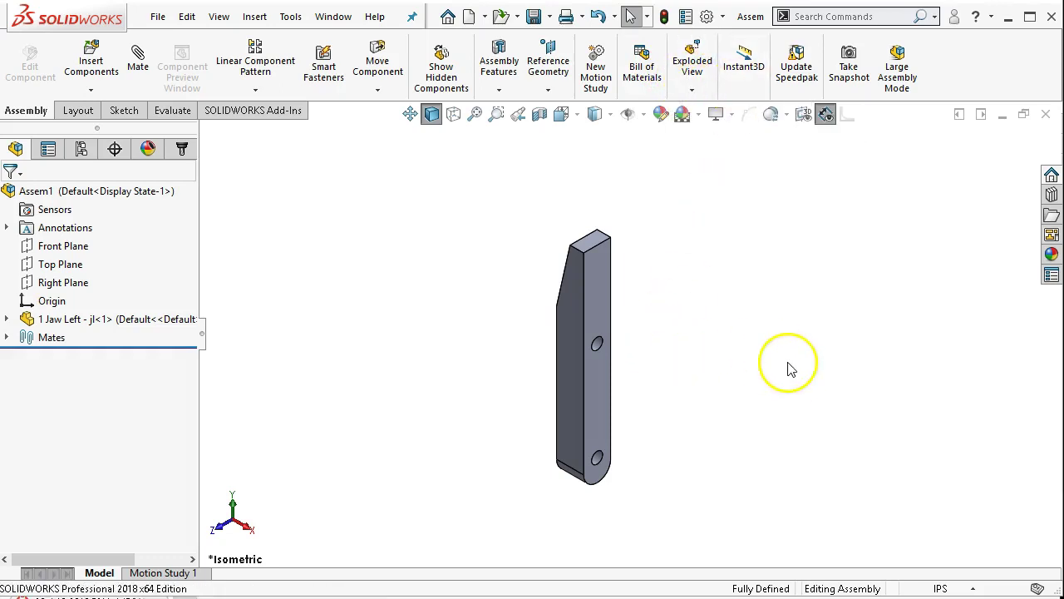
{"action": "left_click", "coordinate": [787, 307]}
{"action": "left_click", "coordinate": [760, 206]}
{"action": "left_click", "coordinate": [763, 52]}
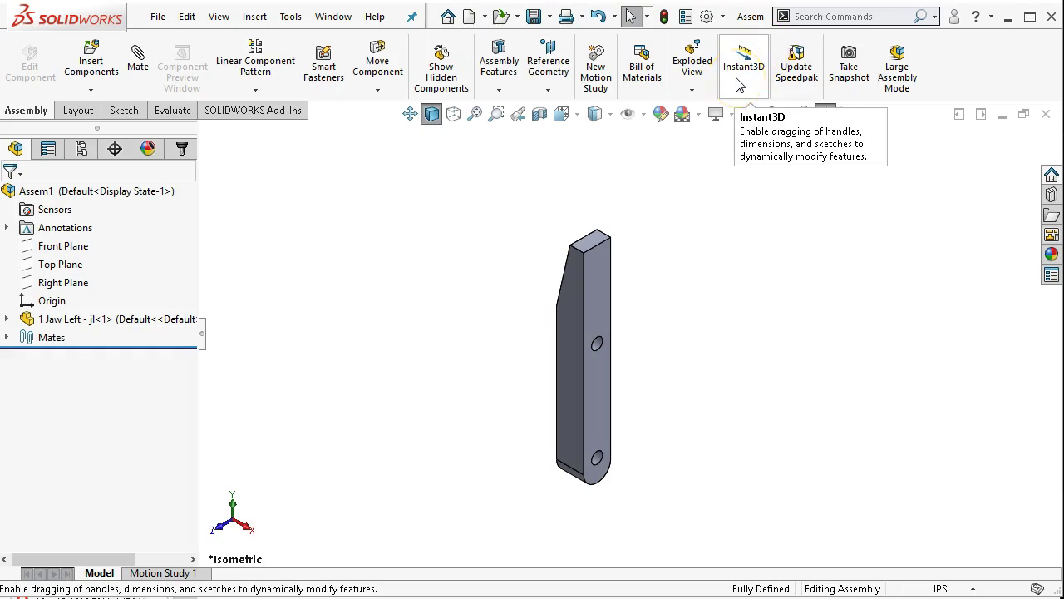
{"action": "left_click", "coordinate": [800, 74]}
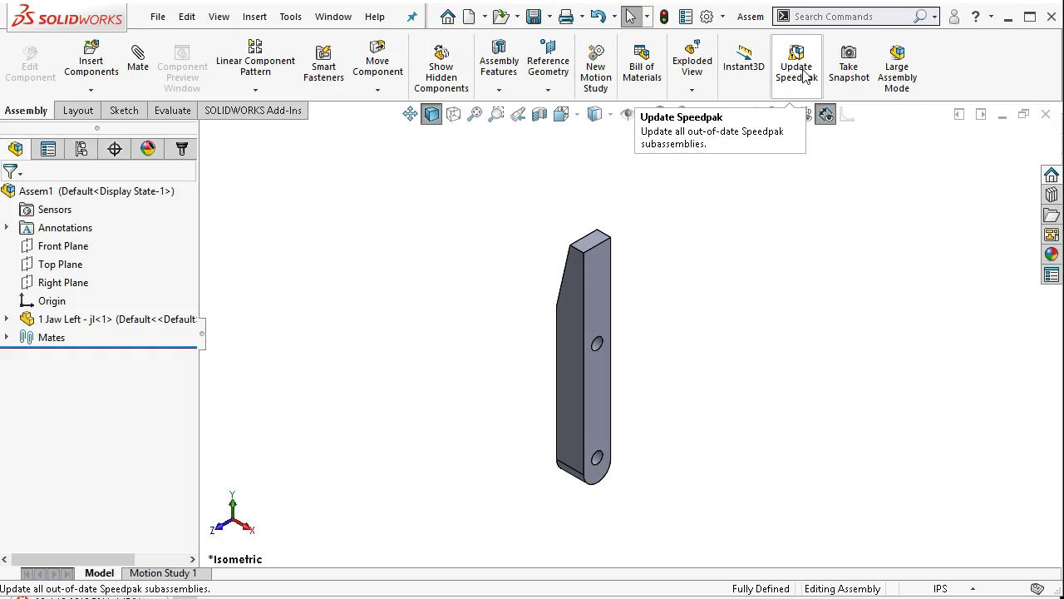
{"action": "left_click", "coordinate": [852, 83]}
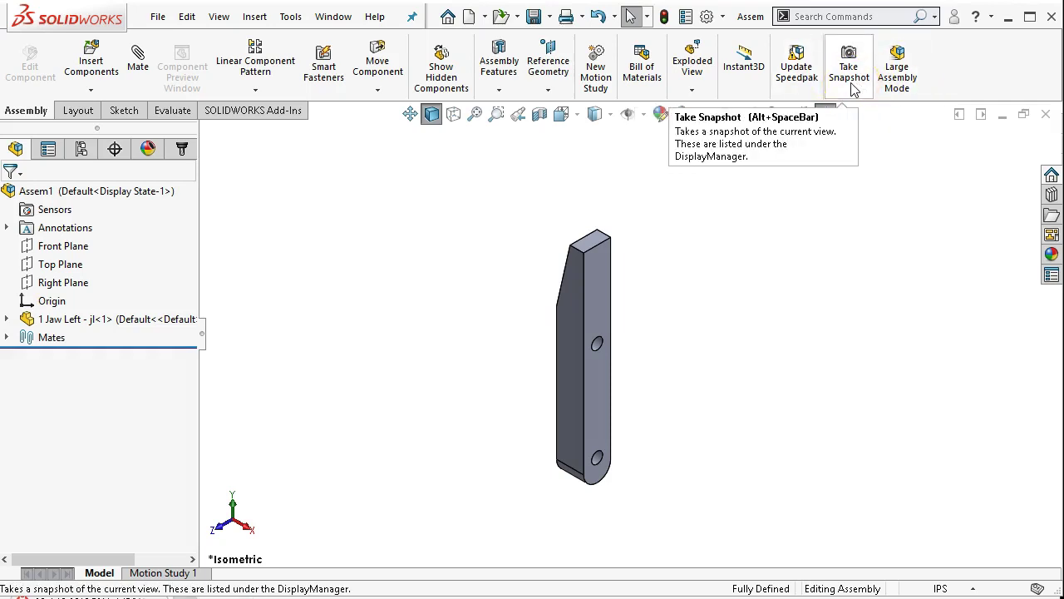
{"action": "left_click", "coordinate": [893, 85]}
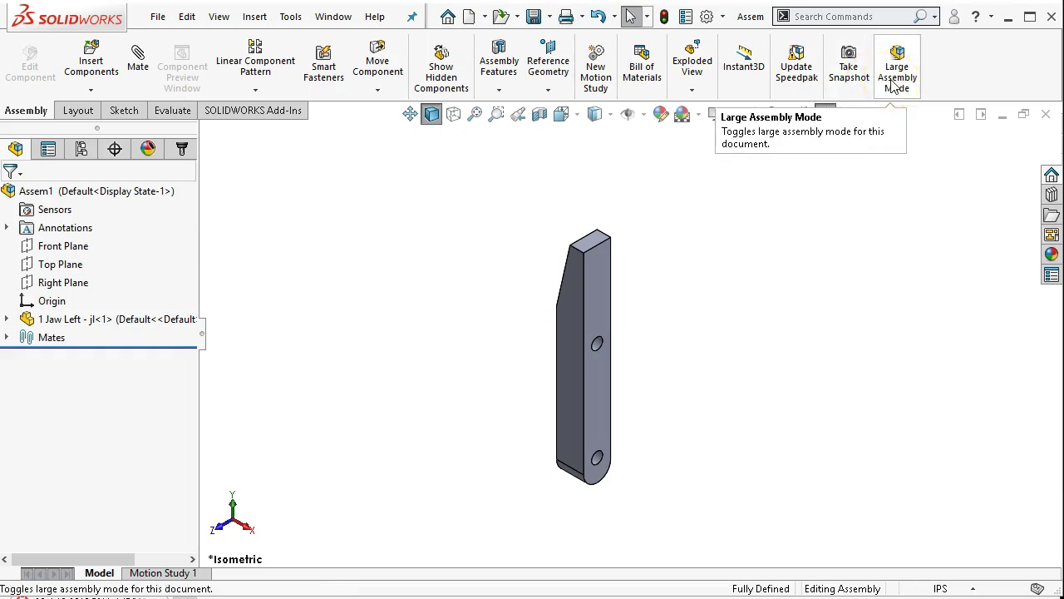
{"action": "left_click", "coordinate": [743, 267]}
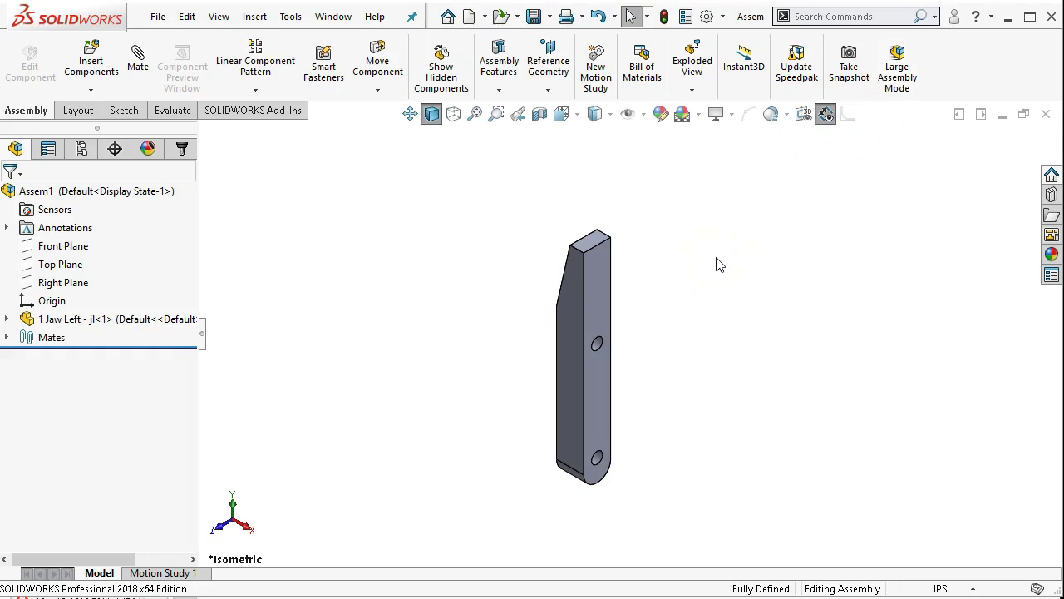
Inspect the left jaw by panning, rotating and zooming the view, and restore the isometric orientation
{"action": "left_click_drag", "start_coordinate": [589, 255], "coordinate": [566, 263]}
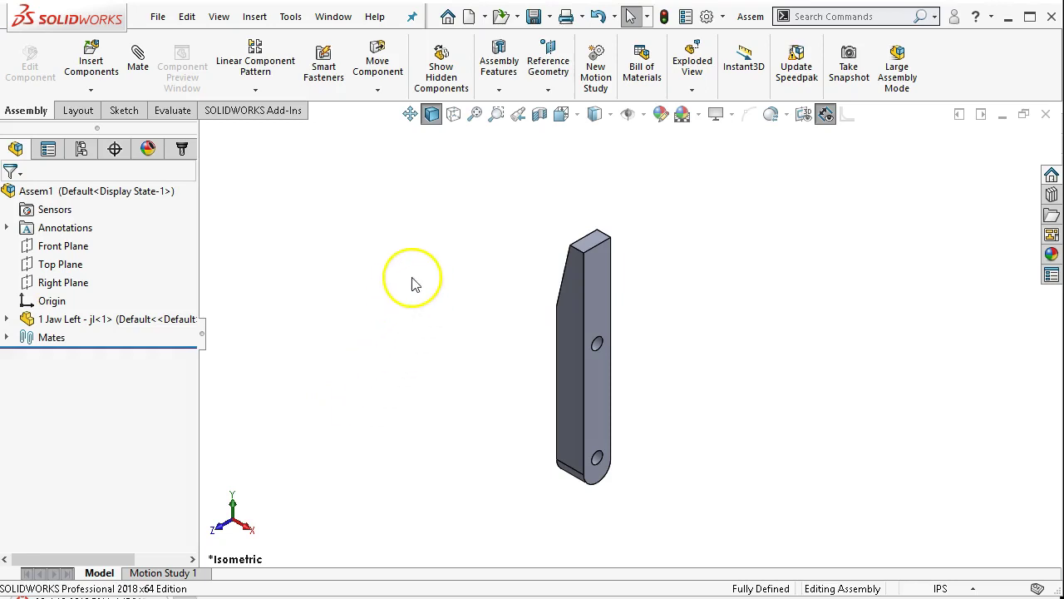
{"action": "left_click", "coordinate": [408, 116]}
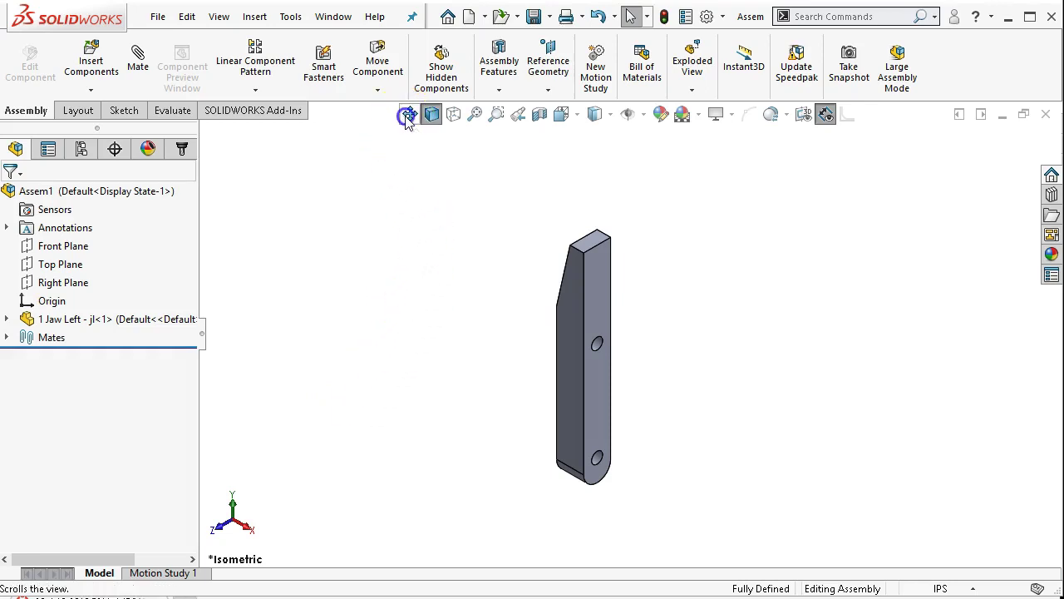
{"action": "left_click_drag", "start_coordinate": [504, 352], "coordinate": [491, 303]}
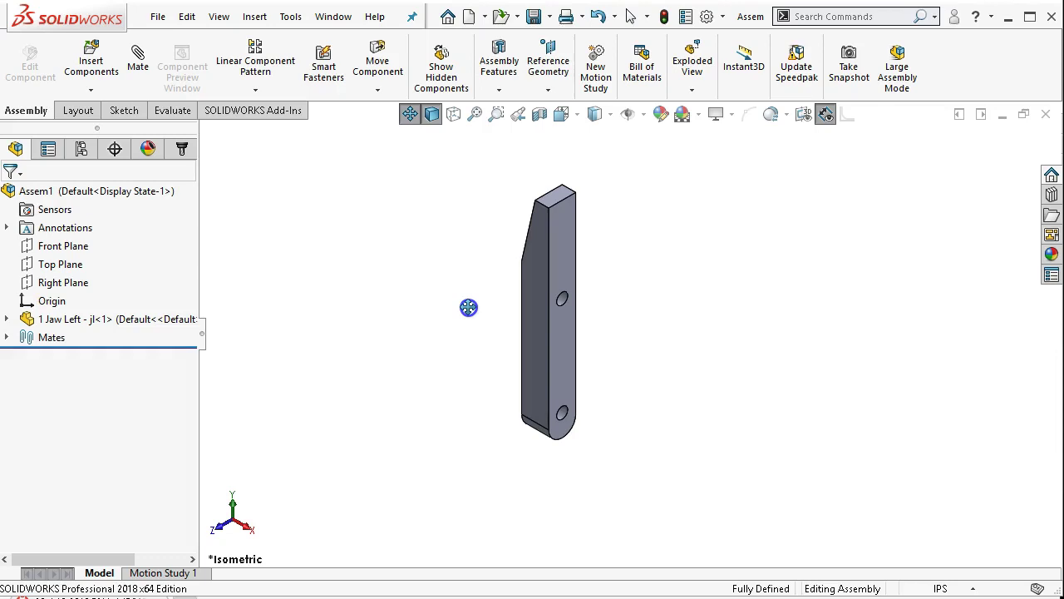
{"action": "left_click", "coordinate": [421, 115]}
{"action": "middle_click_drag", "start_coordinate": [404, 273], "coordinate": [815, 186]}
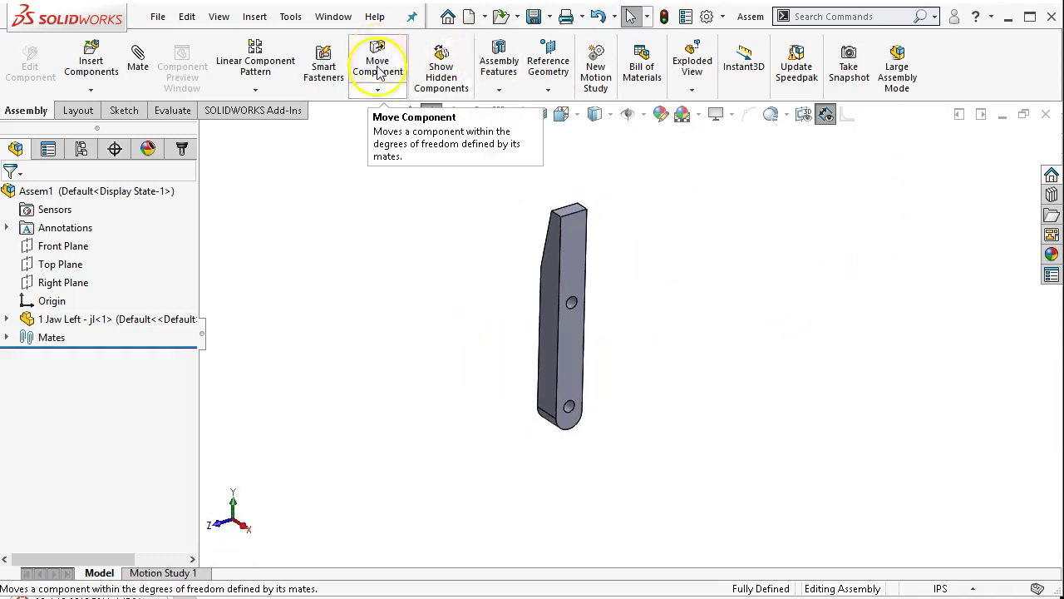
{"action": "scroll", "coordinate": [464, 303], "scroll_direction": "down", "scroll_amount": 2}
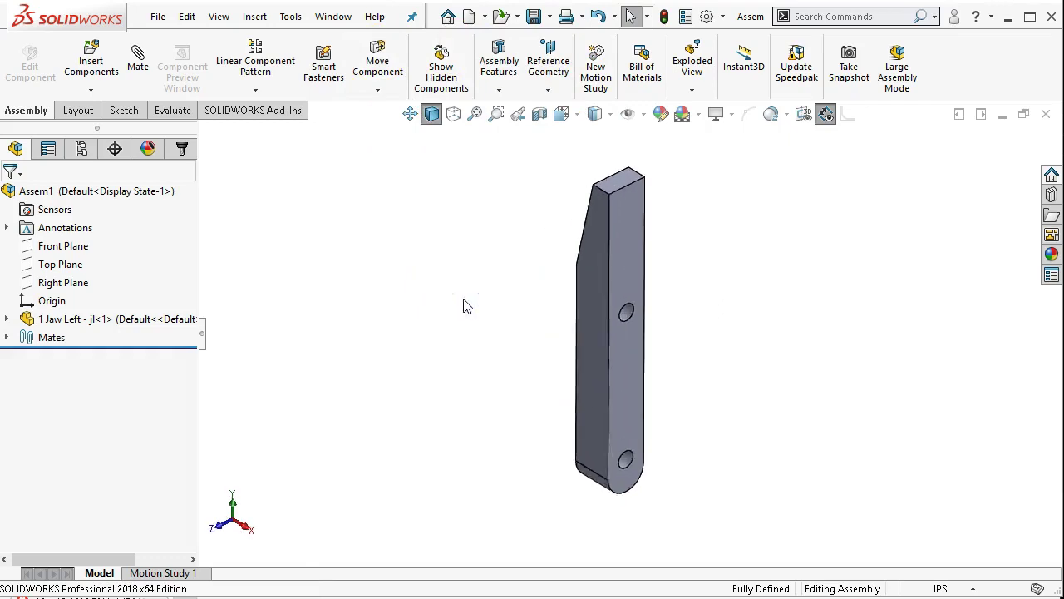
{"action": "key", "text": "ctrl+7"}
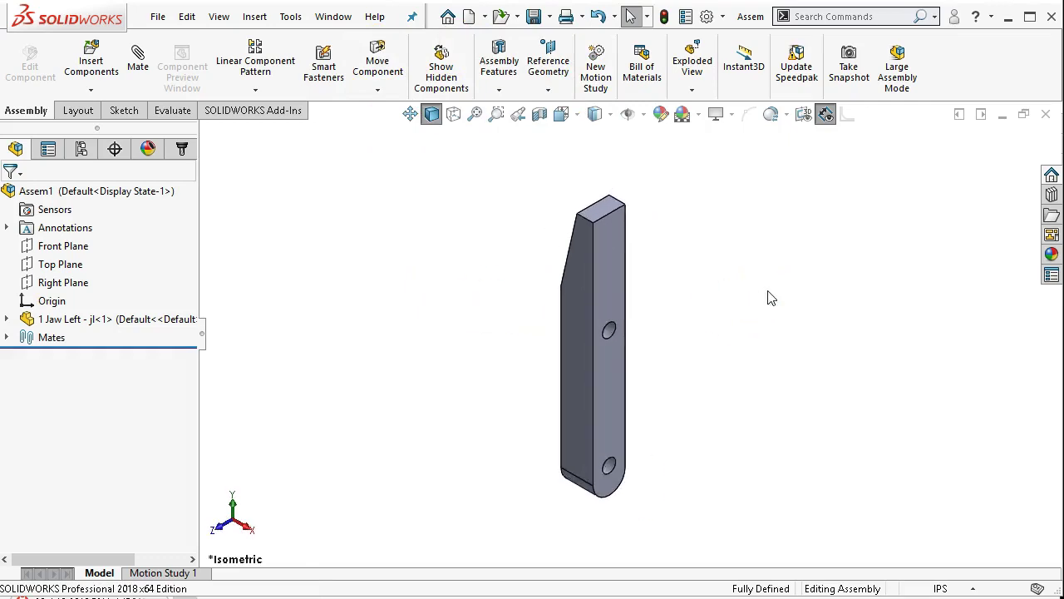
{"action": "left_click", "coordinate": [750, 282]}
{"action": "left_click", "coordinate": [705, 357]}
{"action": "left_click", "coordinate": [429, 380]}
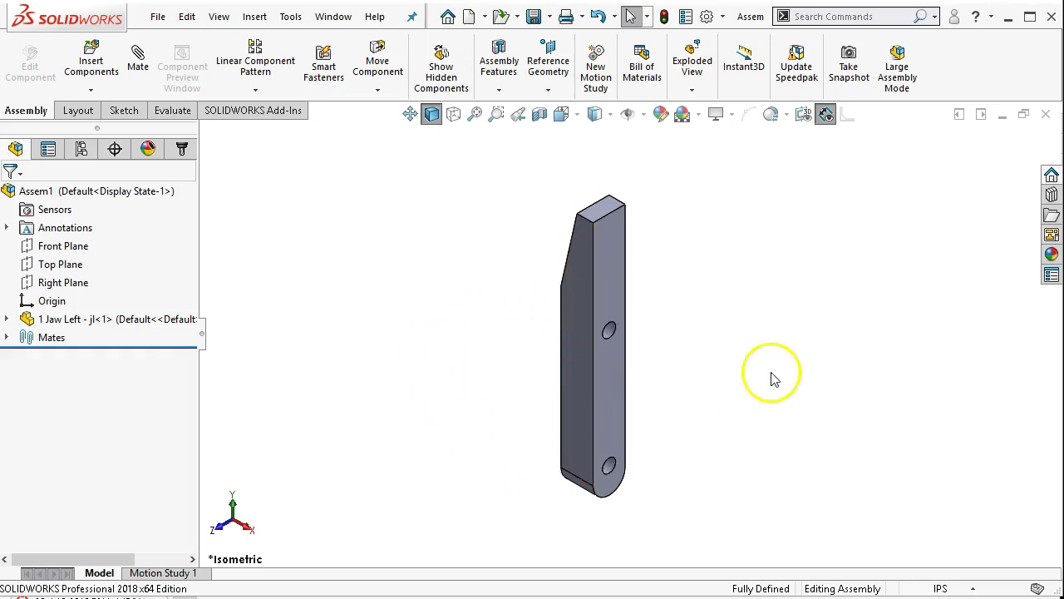
{"action": "scroll", "coordinate": [634, 358], "scroll_direction": "up", "scroll_amount": 2}
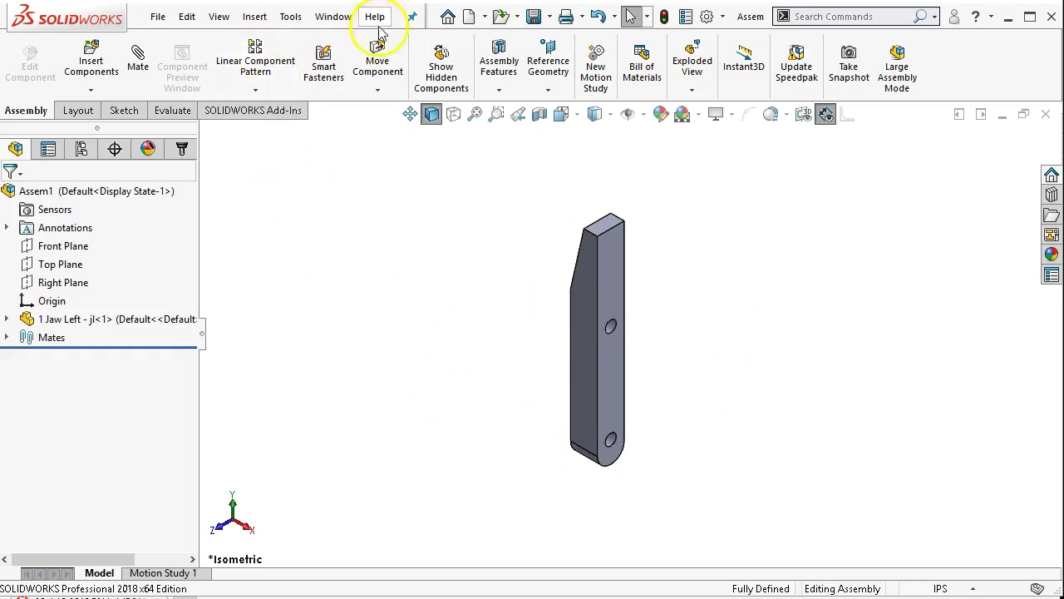
Insert the part 2 Jaw Right - jl.SLDPRT, rotated three times by 90 degrees about Z, upright beside the left jaw
{"action": "left_click", "coordinate": [79, 73]}
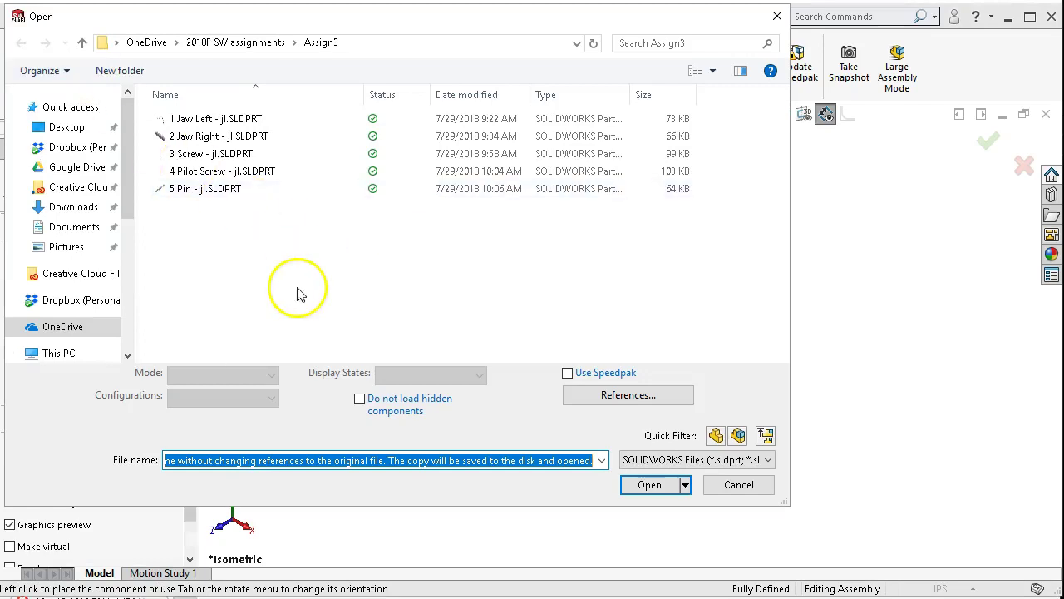
{"action": "left_click", "coordinate": [220, 137]}
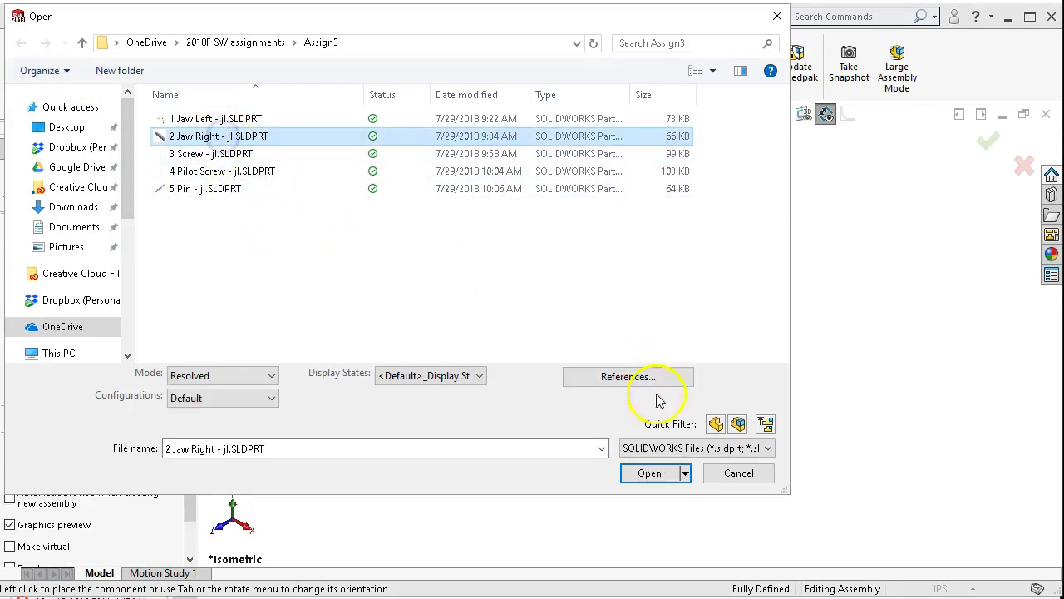
{"action": "left_click", "coordinate": [649, 472]}
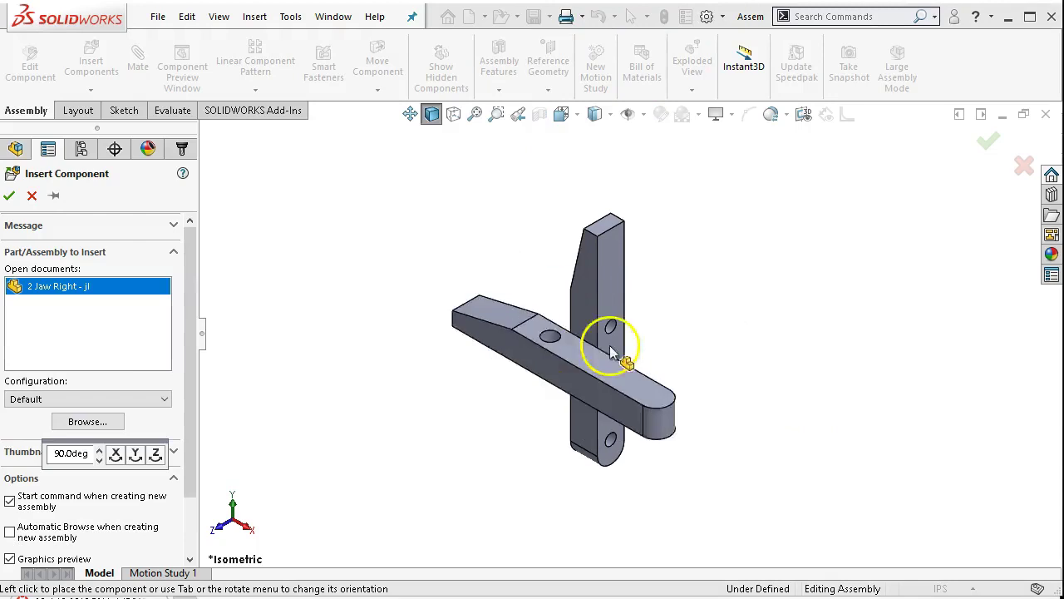
{"action": "left_click", "coordinate": [156, 454]}
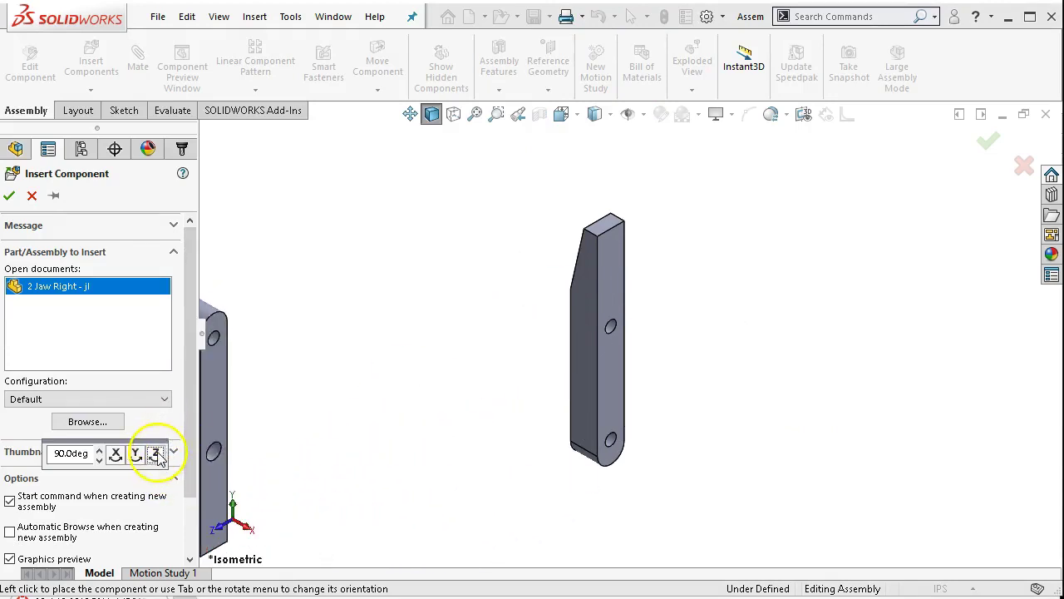
{"action": "left_click", "coordinate": [156, 454]}
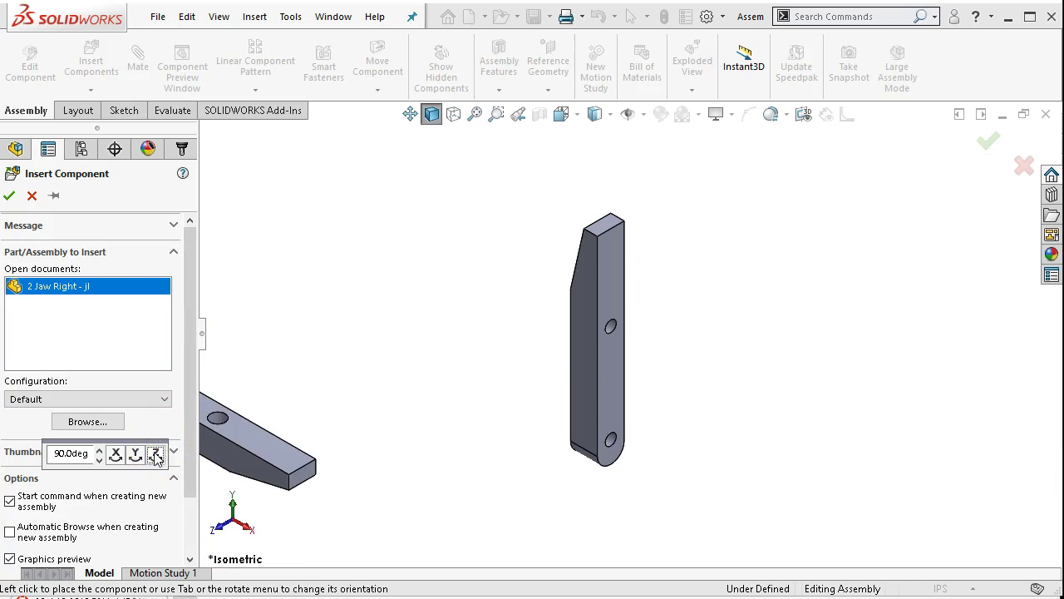
{"action": "left_click", "coordinate": [156, 454]}
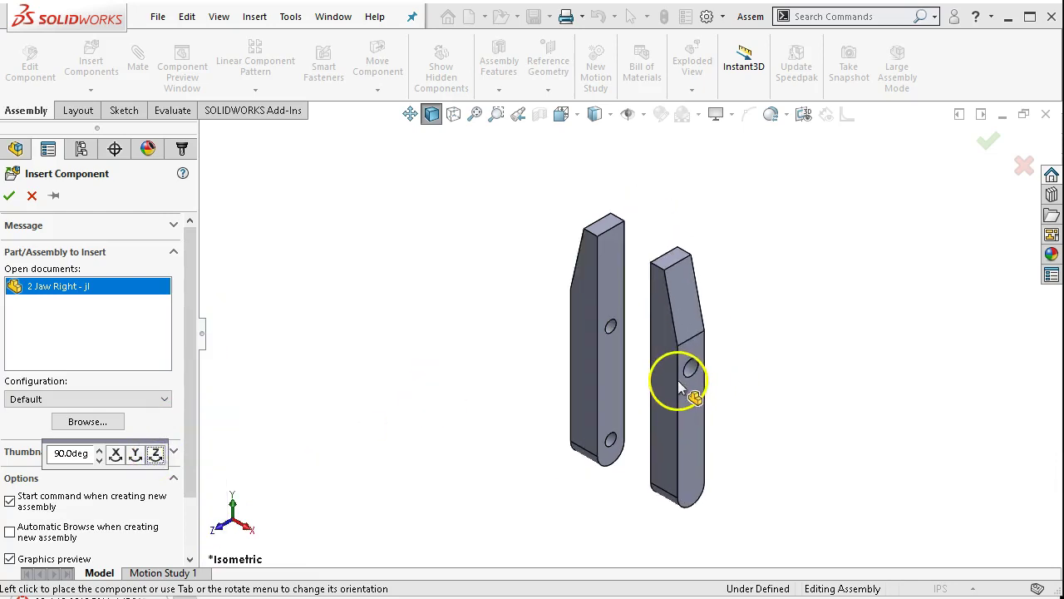
{"action": "left_click", "coordinate": [680, 382]}
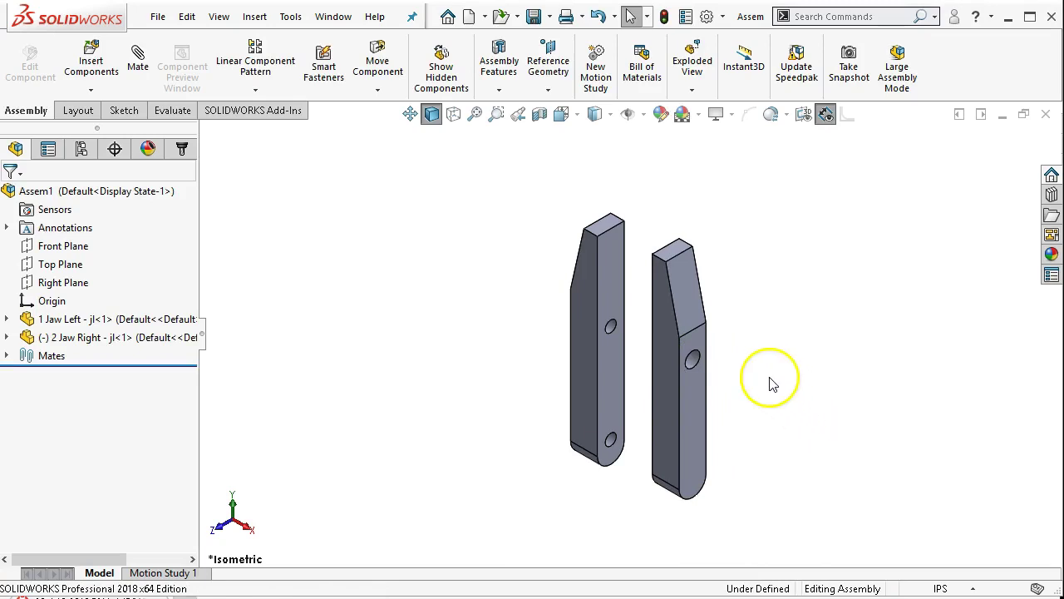
Move the right jaw freely farther away from the left jaw and inspect both jaws from a rotated view
{"action": "left_click", "coordinate": [409, 115]}
{"action": "left_click_drag", "start_coordinate": [471, 356], "coordinate": [391, 333]}
{"action": "left_click", "coordinate": [409, 115]}
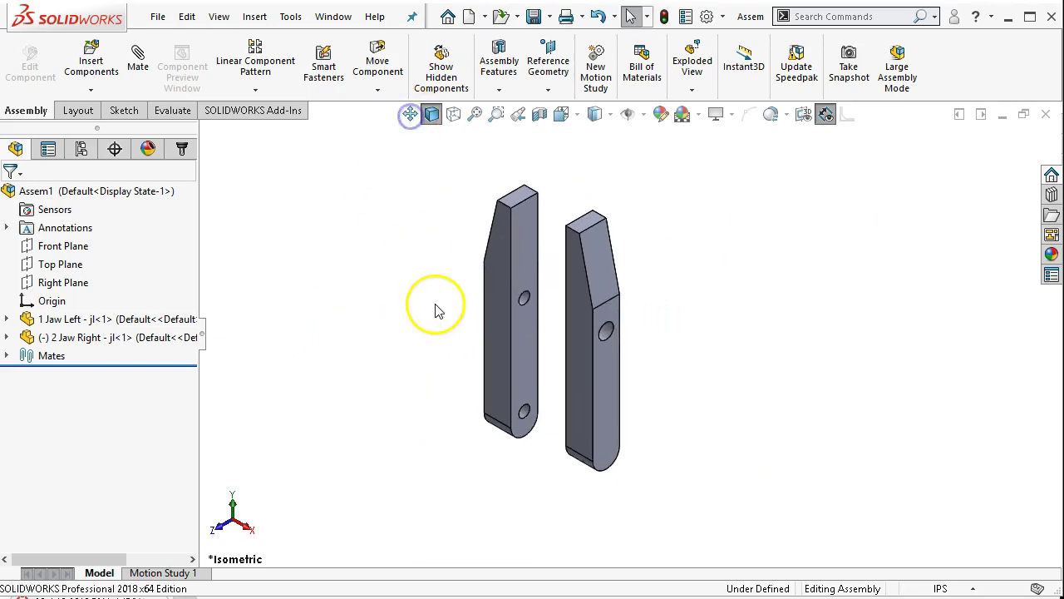
{"action": "middle_click_drag", "start_coordinate": [391, 318], "coordinate": [305, 303], "text": "ctrl"}
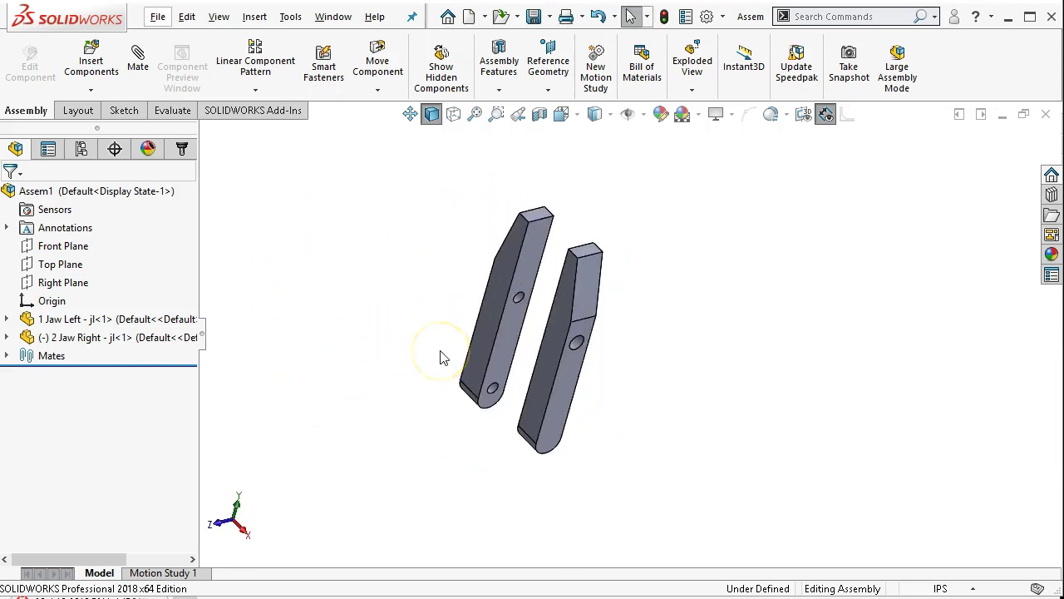
{"action": "key", "text": "Down"}
{"action": "middle_click_drag", "start_coordinate": [533, 297], "coordinate": [549, 482]}
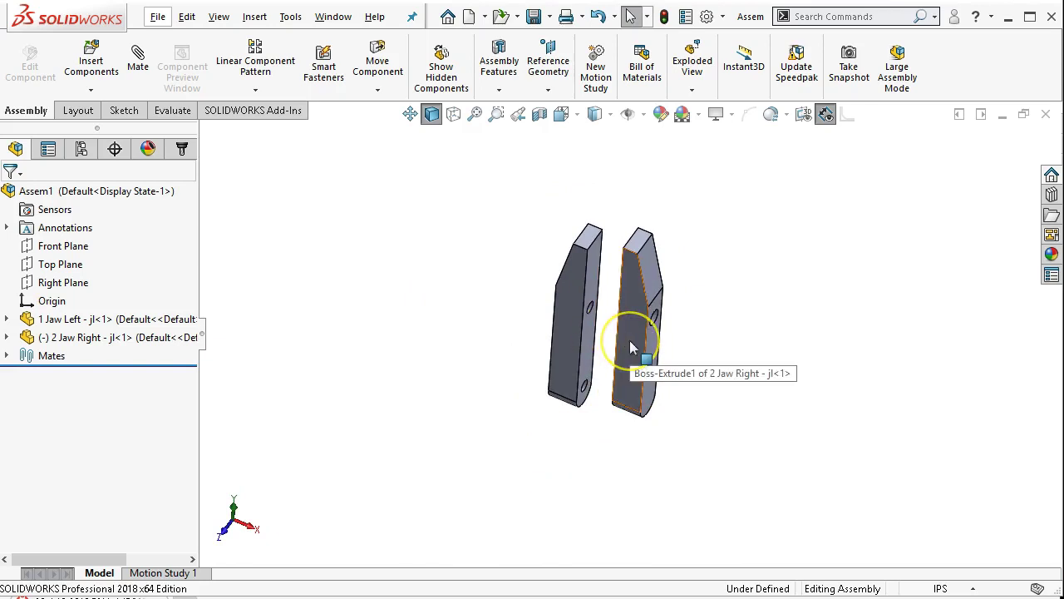
{"action": "left_click_drag", "start_coordinate": [630, 341], "coordinate": [694, 367]}
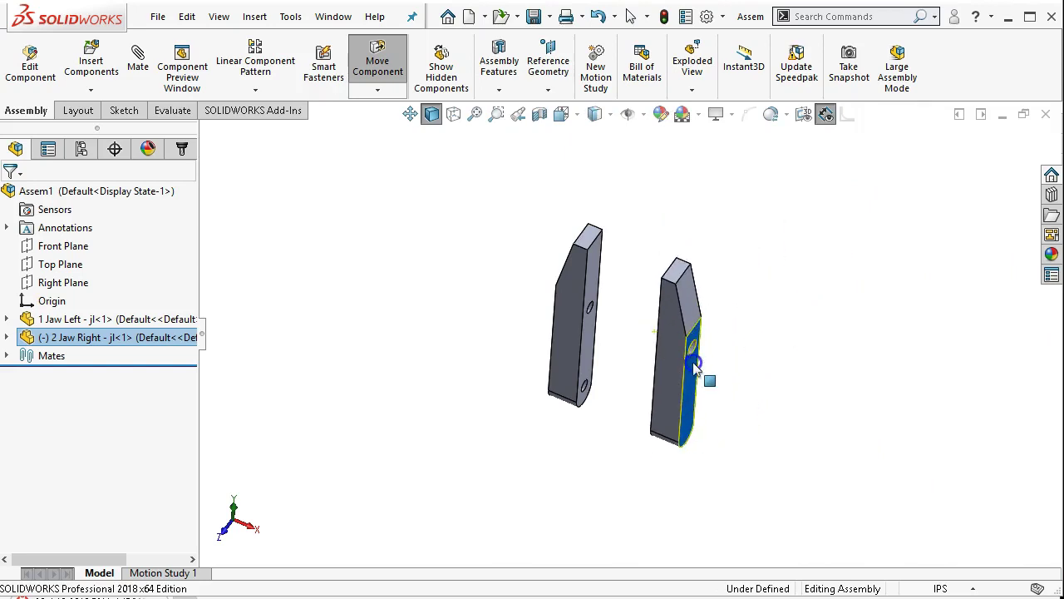
{"action": "middle_click_drag", "start_coordinate": [612, 412], "coordinate": [677, 373]}
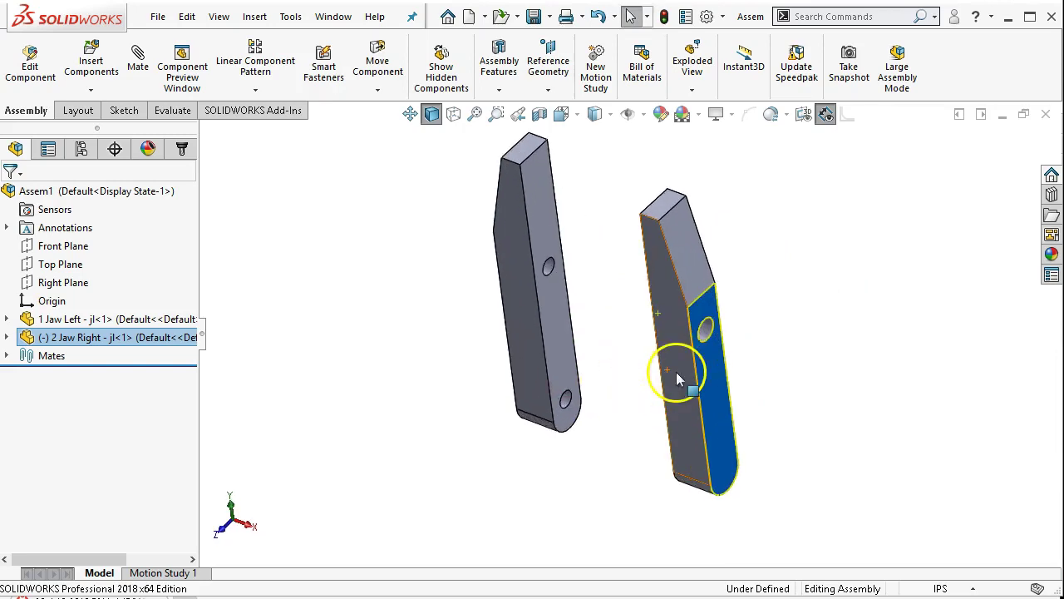
Mate the upper holes of the two jaws concentrically, and move the right jaw away from the left jaw and swing it about the shared axis
{"action": "left_click", "coordinate": [708, 334]}
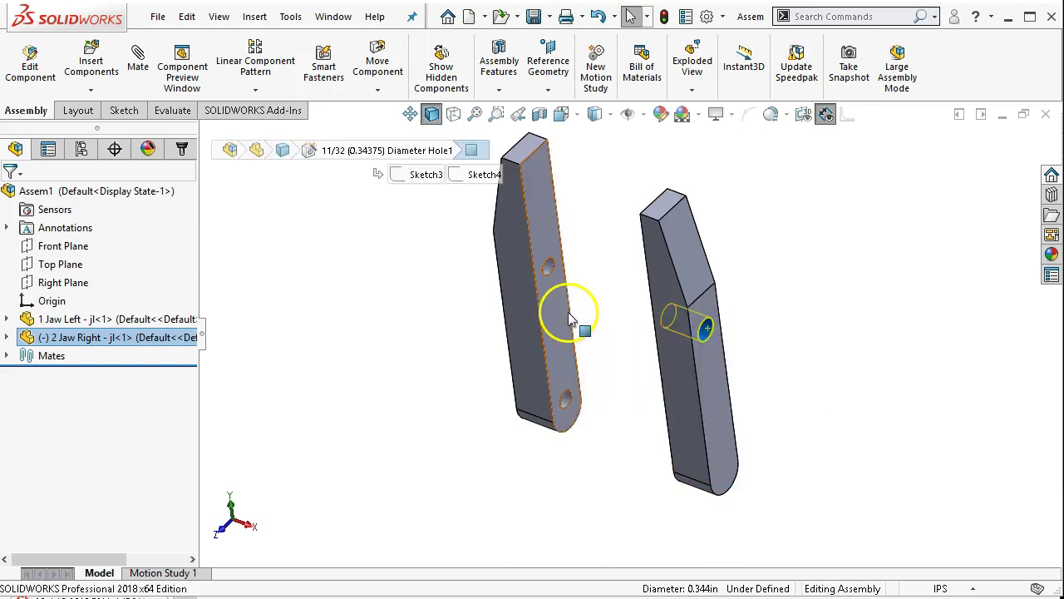
{"action": "scroll", "coordinate": [562, 316], "scroll_direction": "down", "scroll_amount": 2}
{"action": "left_click", "coordinate": [547, 249], "text": "ctrl"}
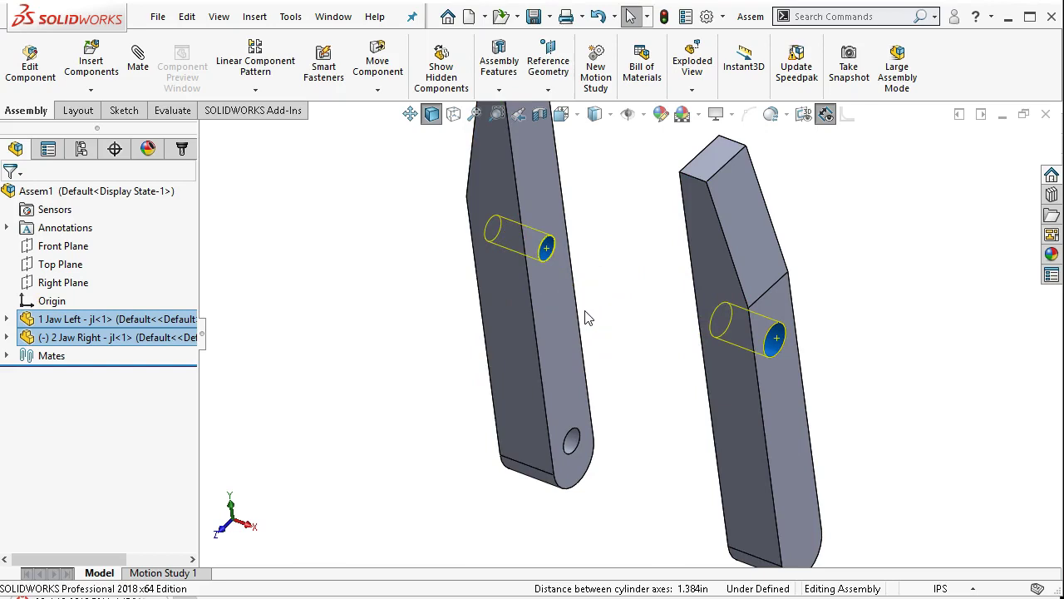
{"action": "scroll", "coordinate": [594, 300], "scroll_direction": "up", "scroll_amount": 2}
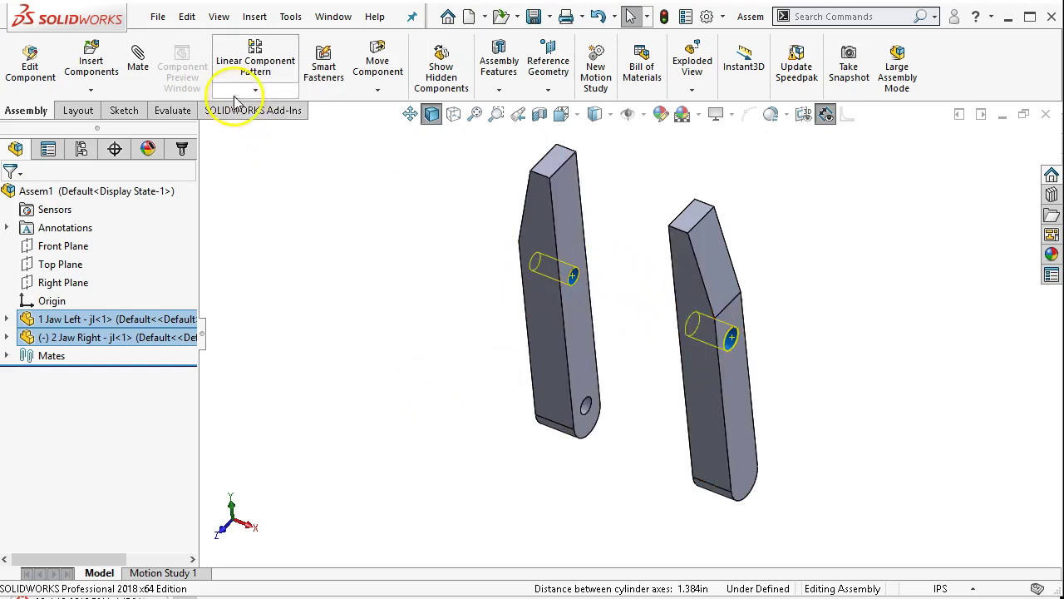
{"action": "left_click", "coordinate": [140, 60]}
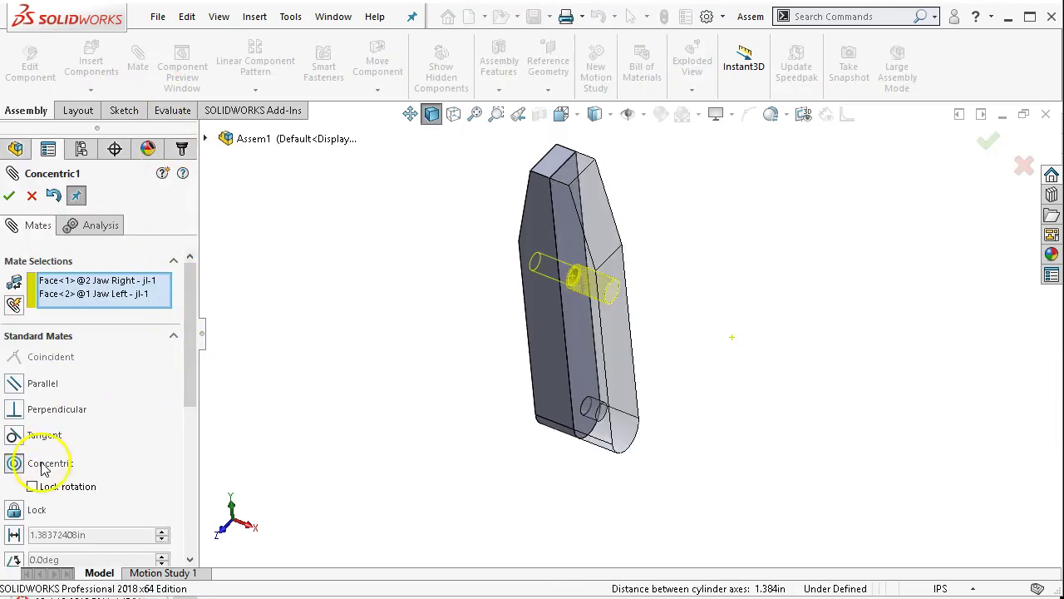
{"action": "left_click", "coordinate": [10, 197]}
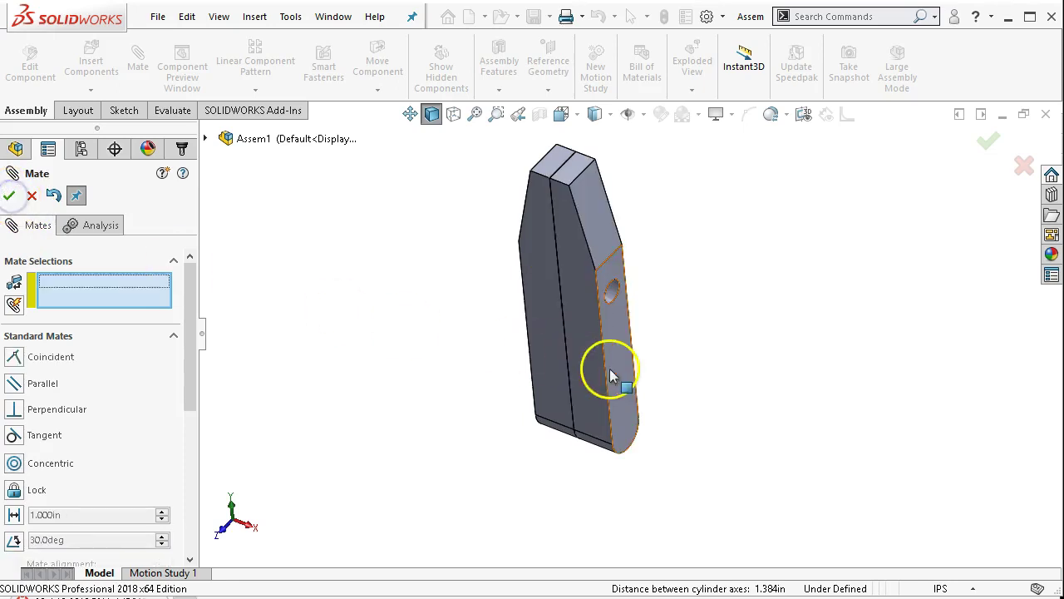
{"action": "left_click_drag", "start_coordinate": [579, 338], "coordinate": [712, 387]}
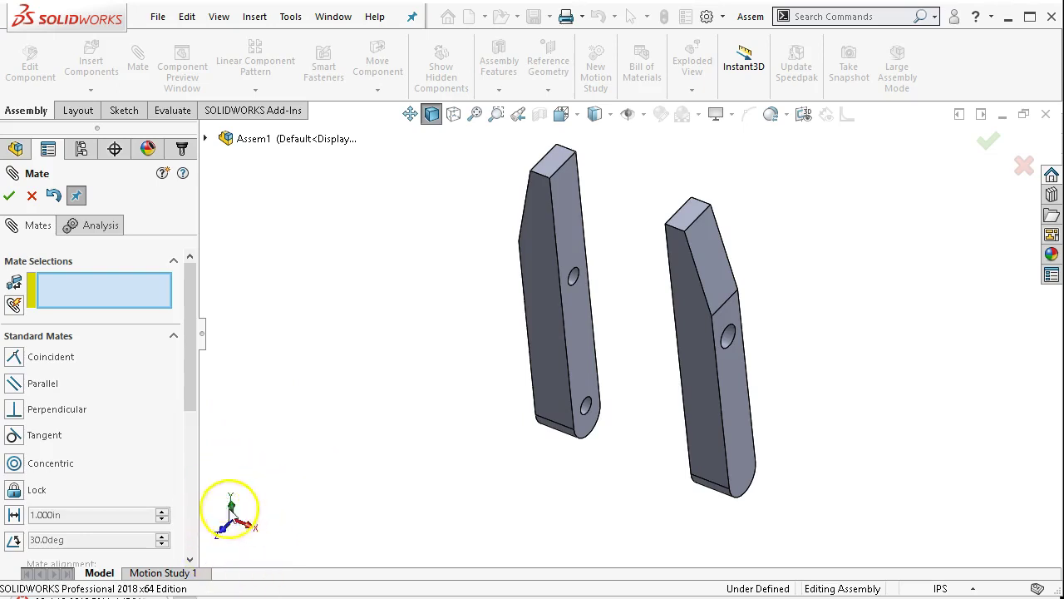
{"action": "left_click_drag", "start_coordinate": [693, 370], "coordinate": [659, 355]}
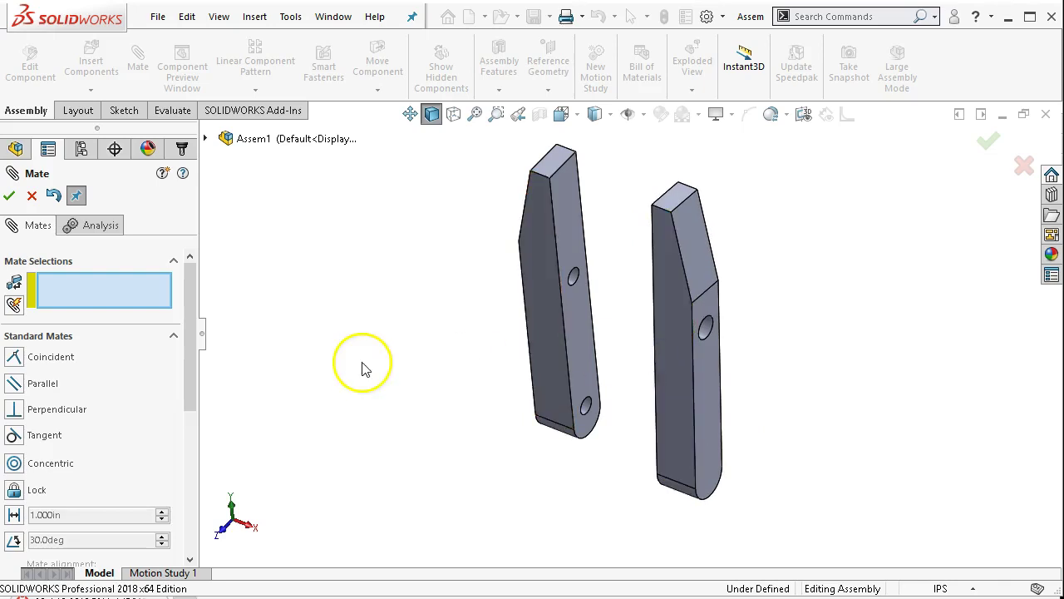
Add a concentric mate between the lower hole of the left jaw and the lower hole of the right jaw
{"action": "scroll", "coordinate": [587, 408], "scroll_direction": "down", "scroll_amount": 3}
{"action": "scroll", "coordinate": [587, 408], "scroll_direction": "down", "scroll_amount": 1}
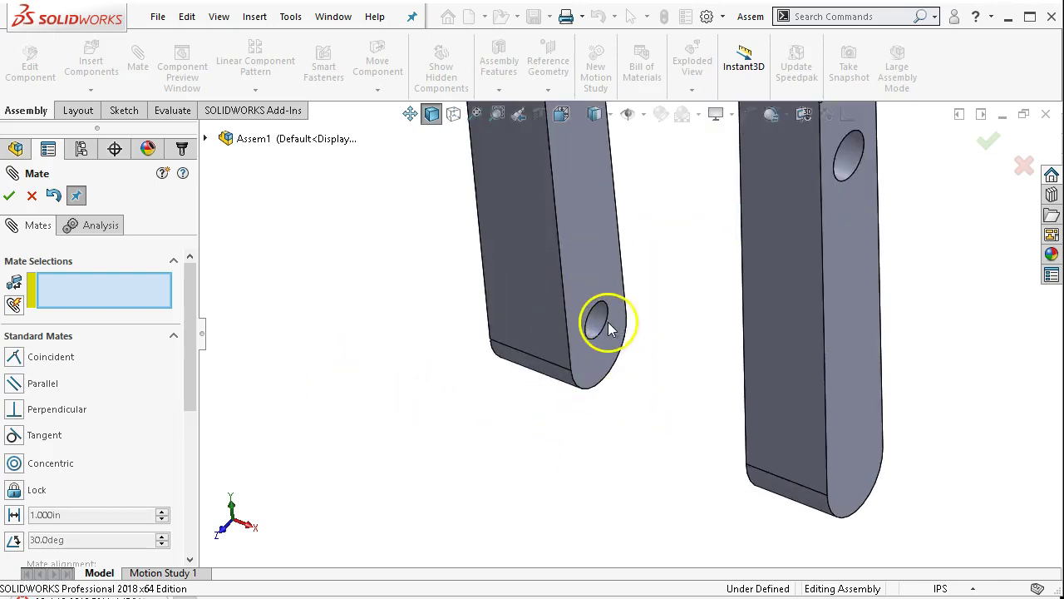
{"action": "left_click", "coordinate": [602, 320]}
{"action": "middle_click_drag", "start_coordinate": [638, 363], "coordinate": [764, 338]}
{"action": "scroll", "coordinate": [764, 338], "scroll_direction": "down", "scroll_amount": 2}
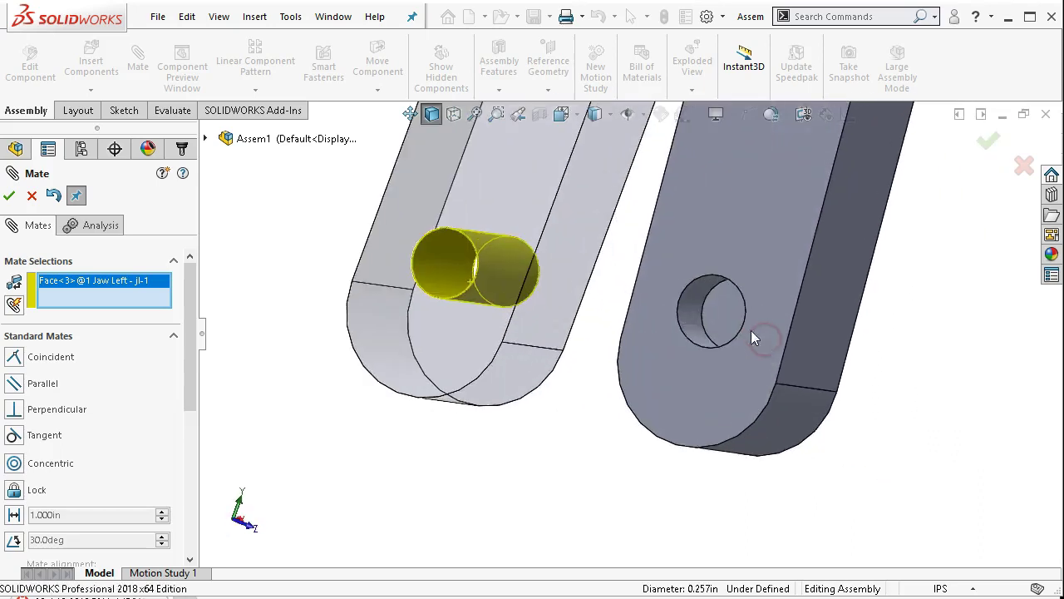
{"action": "left_click", "coordinate": [696, 308]}
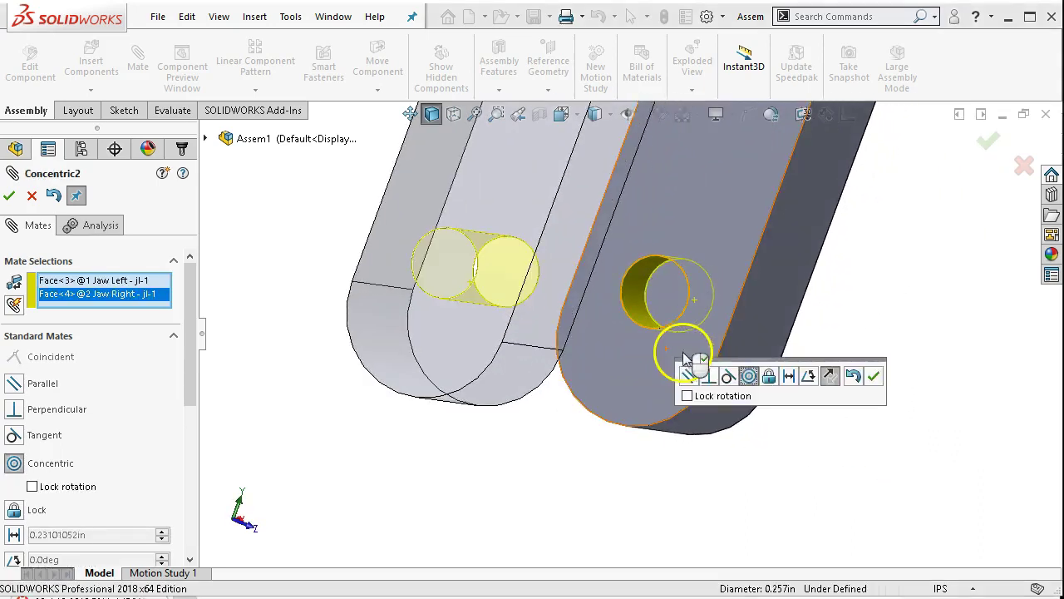
{"action": "left_click", "coordinate": [873, 376]}
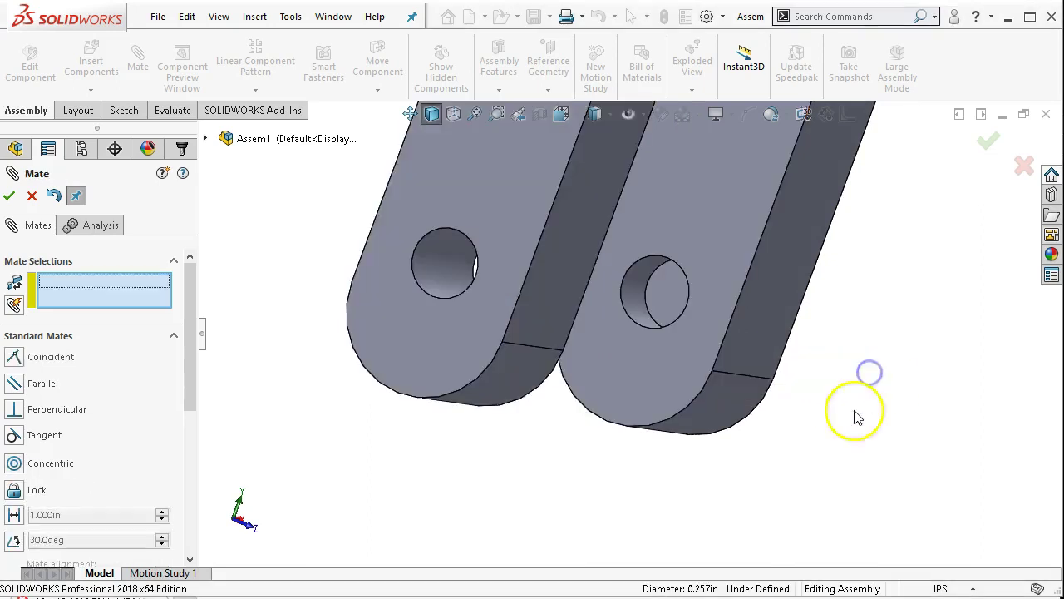
Inspect the alignment of the two jaws from several rotated and zoomed views
{"action": "scroll", "coordinate": [857, 399], "scroll_direction": "up", "scroll_amount": 3}
{"action": "middle_click_drag", "start_coordinate": [859, 364], "coordinate": [603, 337]}
{"action": "scroll", "coordinate": [654, 202], "scroll_direction": "down", "scroll_amount": 3}
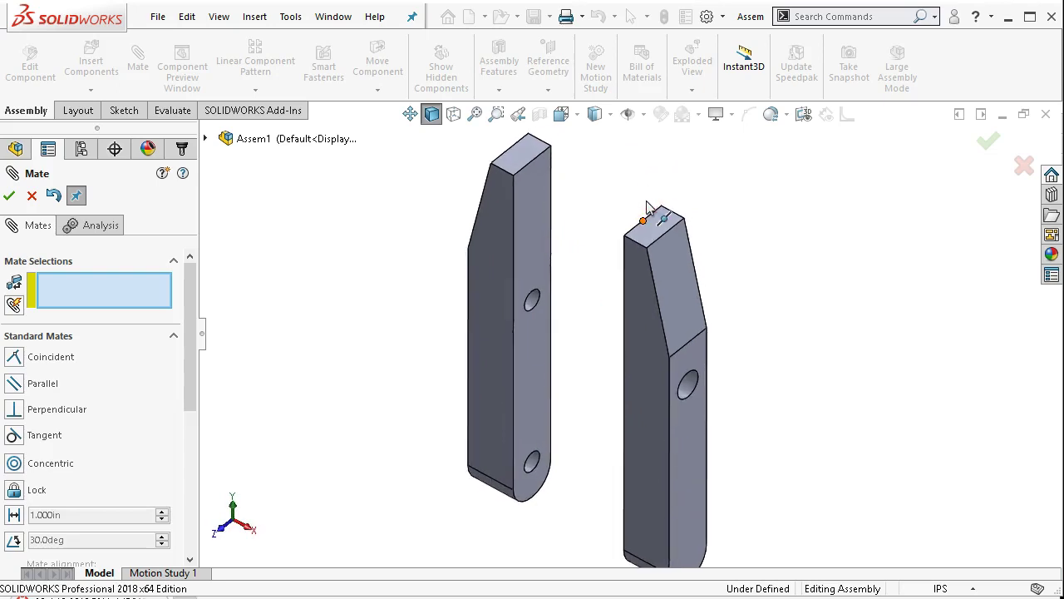
{"action": "scroll", "coordinate": [774, 297], "scroll_direction": "up", "scroll_amount": 2}
{"action": "middle_click_drag", "start_coordinate": [774, 297], "coordinate": [772, 288]}
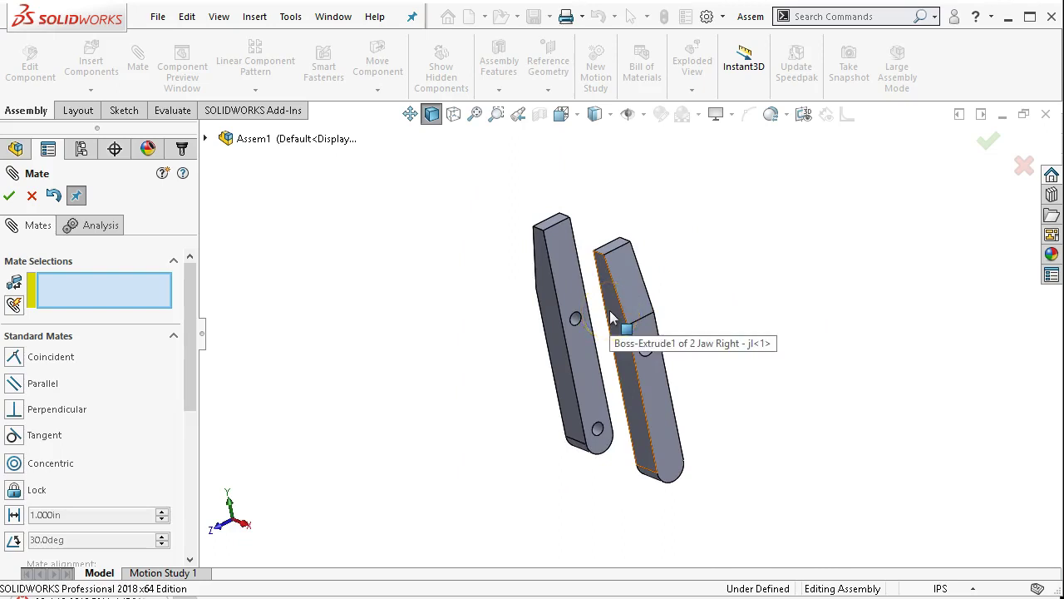
{"action": "middle_click_drag", "start_coordinate": [690, 322], "coordinate": [724, 342]}
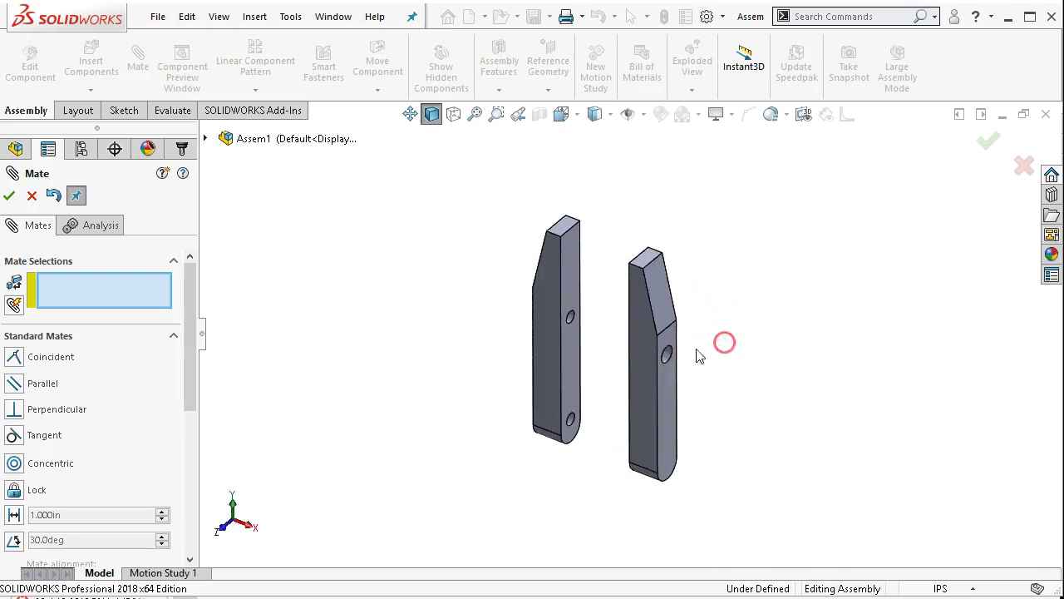
{"action": "scroll", "coordinate": [571, 380], "scroll_direction": "down", "scroll_amount": 2}
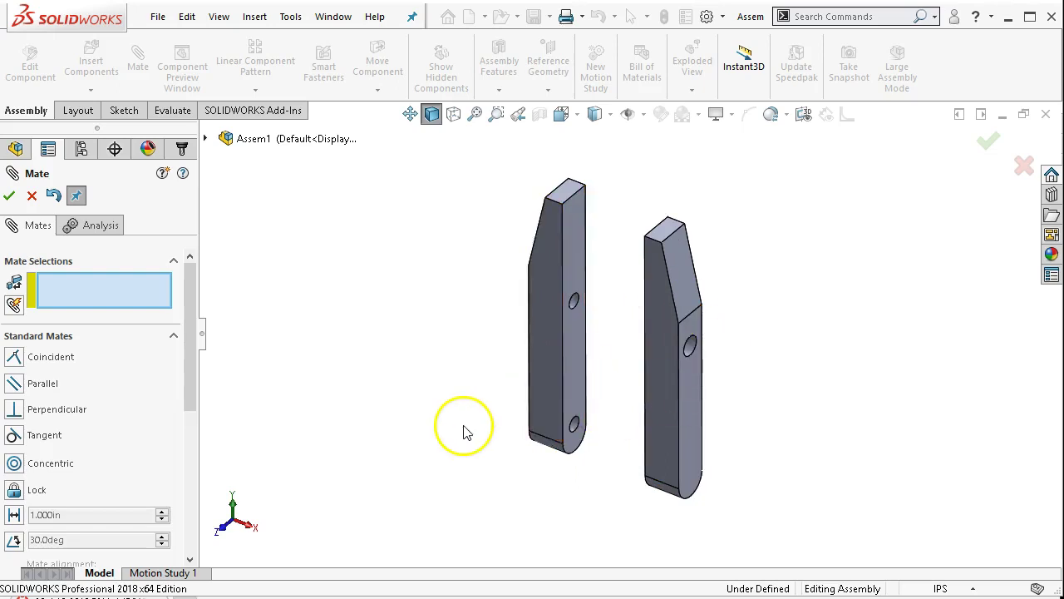
Add a 1.000 in distance mate between the facing inner faces of the two jaws, restore the isometric view and finish mating
{"action": "left_click_drag", "start_coordinate": [195, 333], "coordinate": [190, 371]}
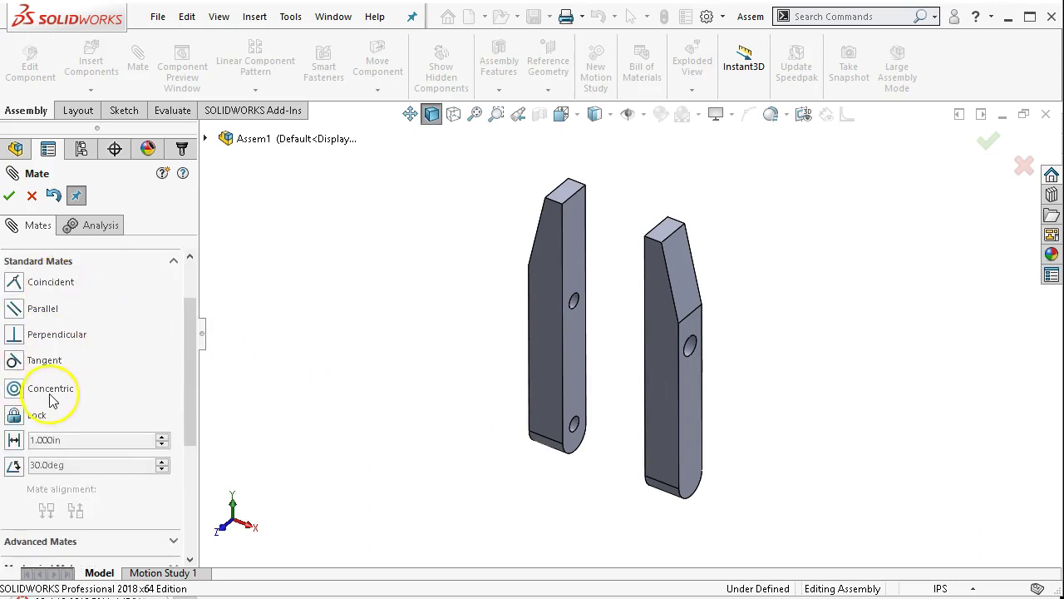
{"action": "left_click", "coordinate": [13, 441]}
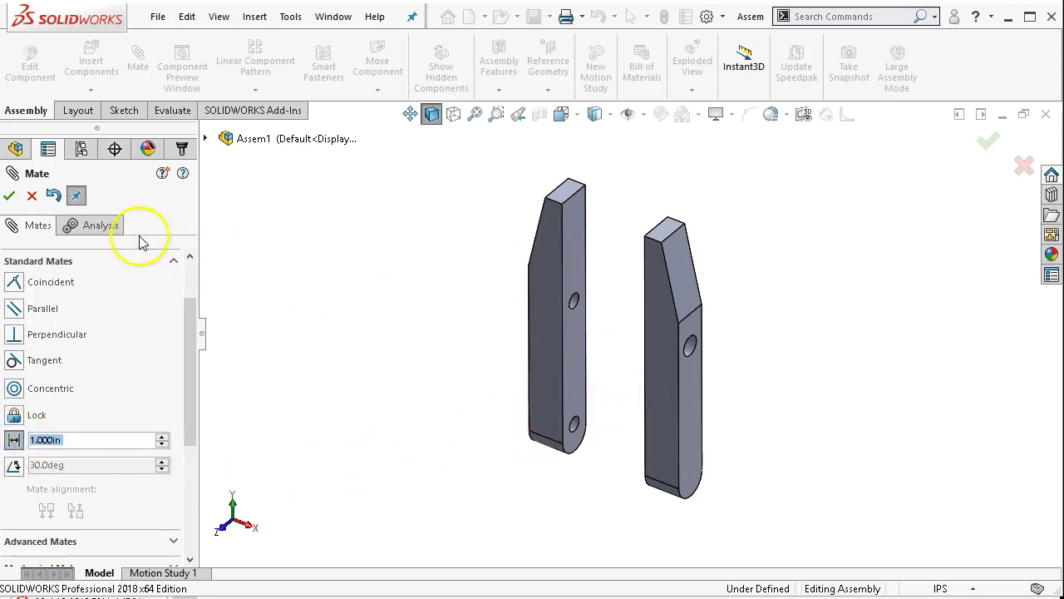
{"action": "left_click_drag", "start_coordinate": [191, 345], "coordinate": [205, 277]}
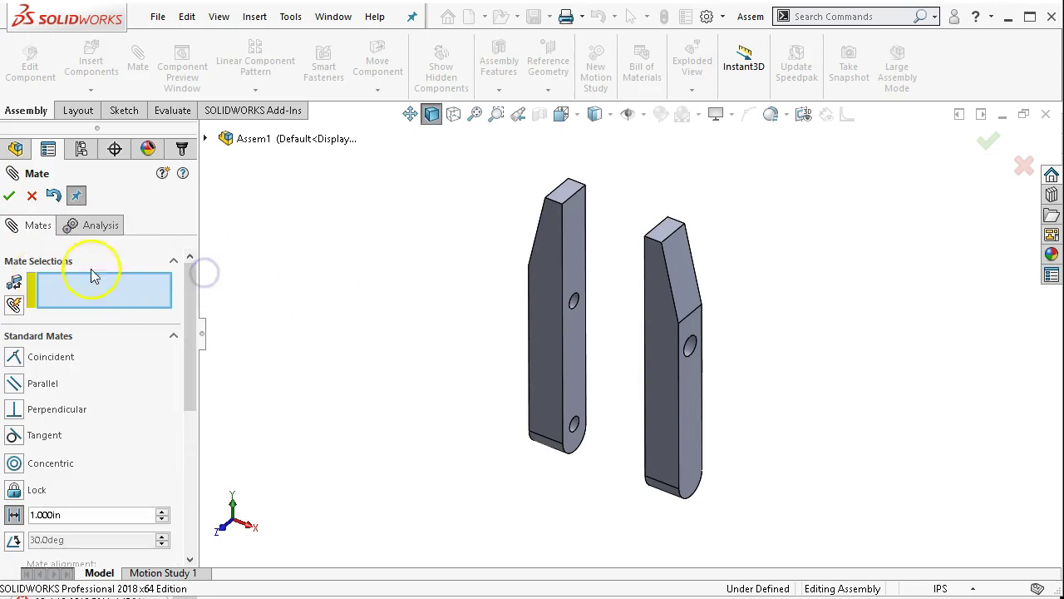
{"action": "scroll", "coordinate": [613, 333], "scroll_direction": "down", "scroll_amount": 2}
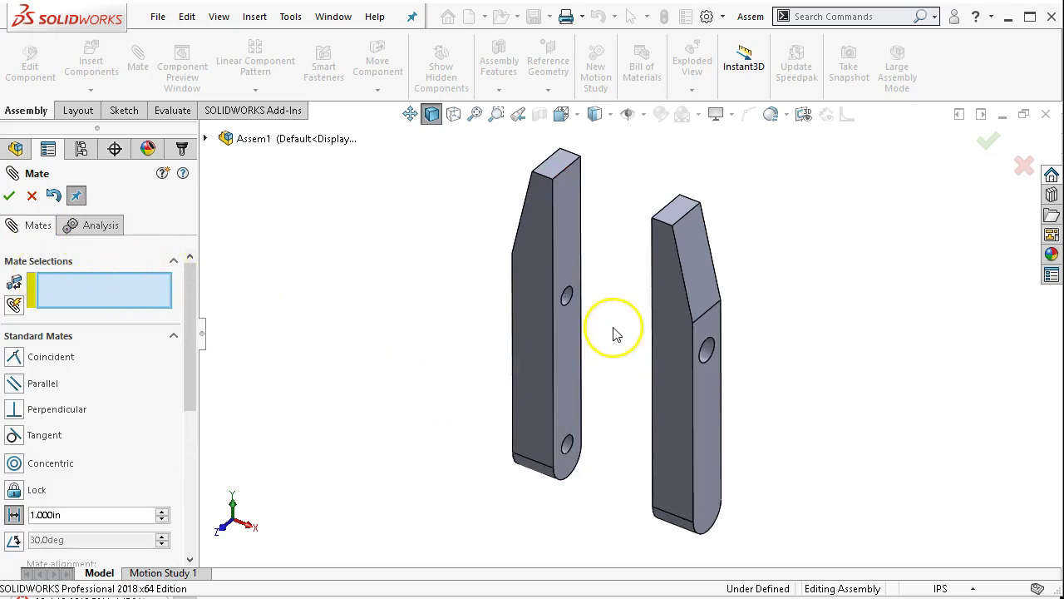
{"action": "left_click", "coordinate": [568, 359]}
{"action": "middle_click_drag", "start_coordinate": [613, 416], "coordinate": [707, 449]}
{"action": "left_click", "coordinate": [658, 376]}
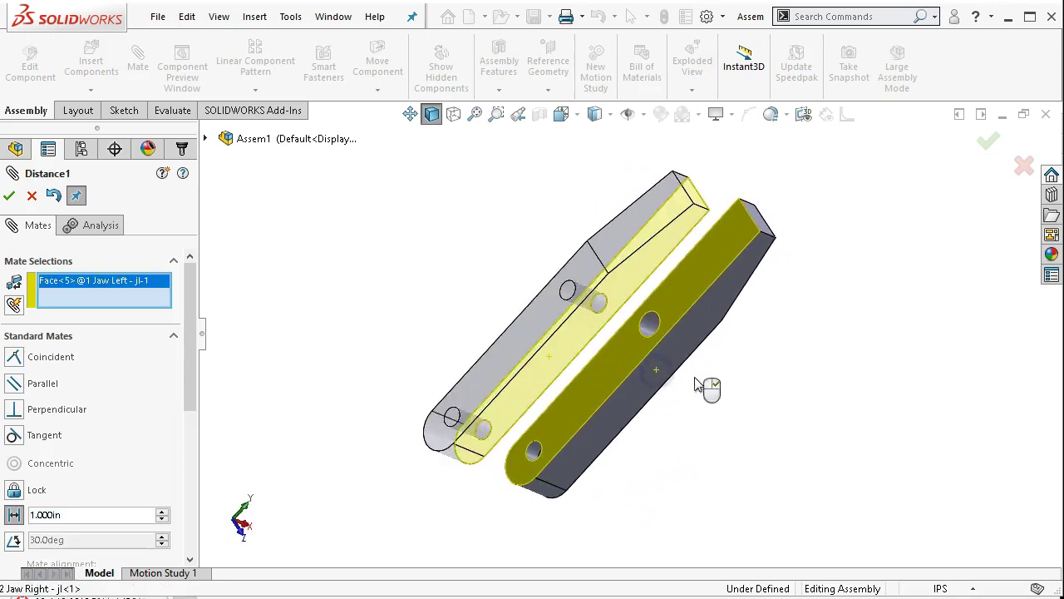
{"action": "left_click", "coordinate": [800, 447]}
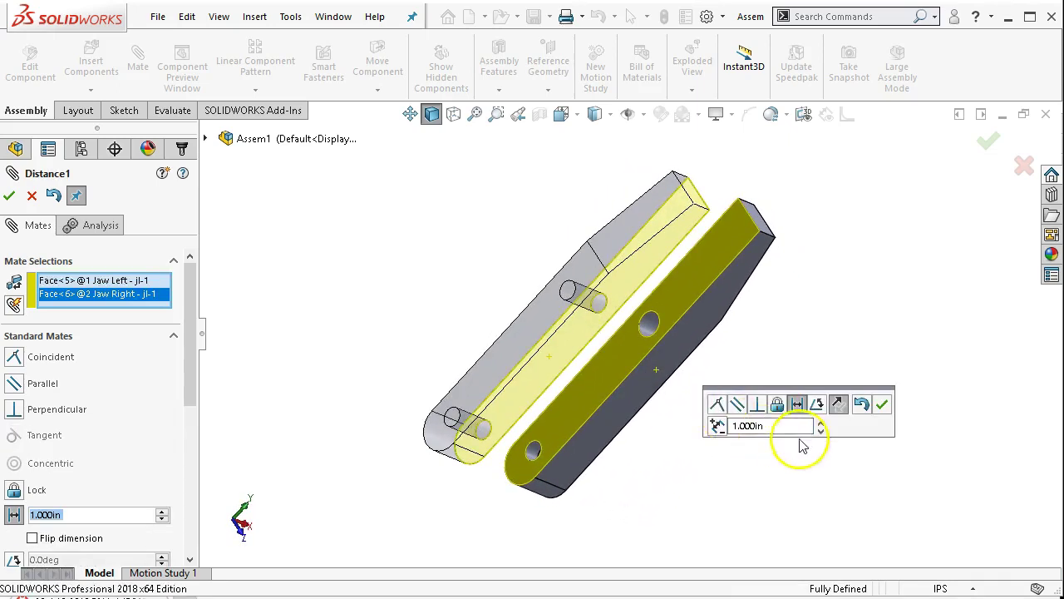
{"action": "left_click", "coordinate": [883, 404]}
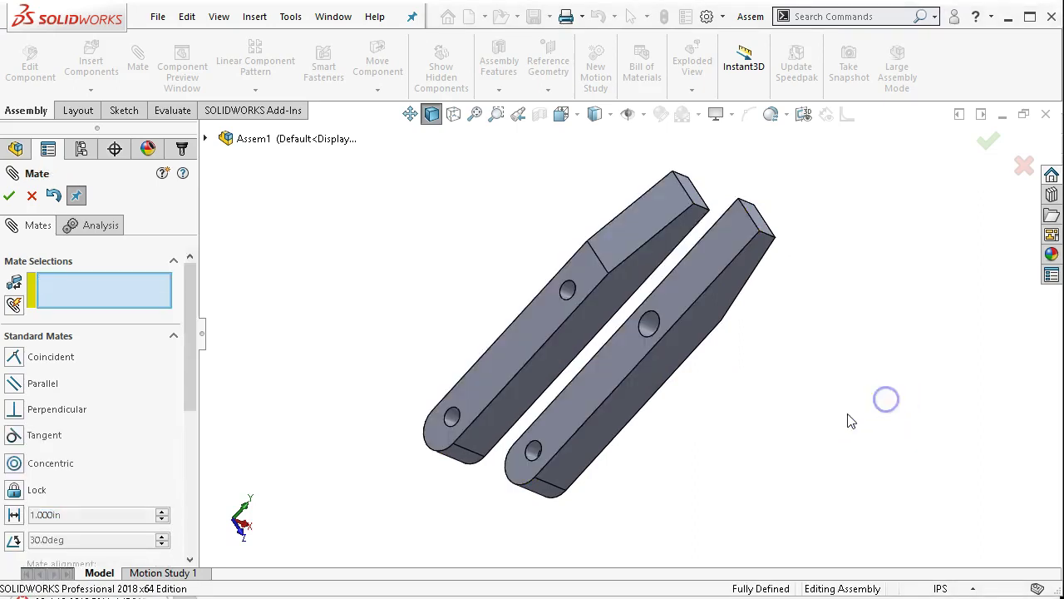
{"action": "key", "text": "ctrl+7"}
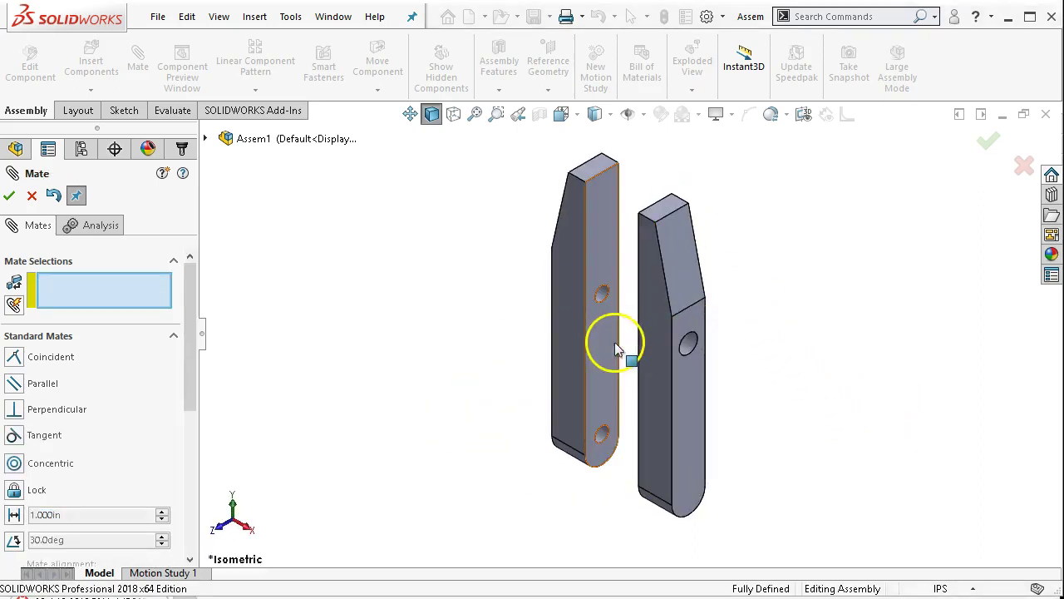
{"action": "left_click", "coordinate": [8, 196]}
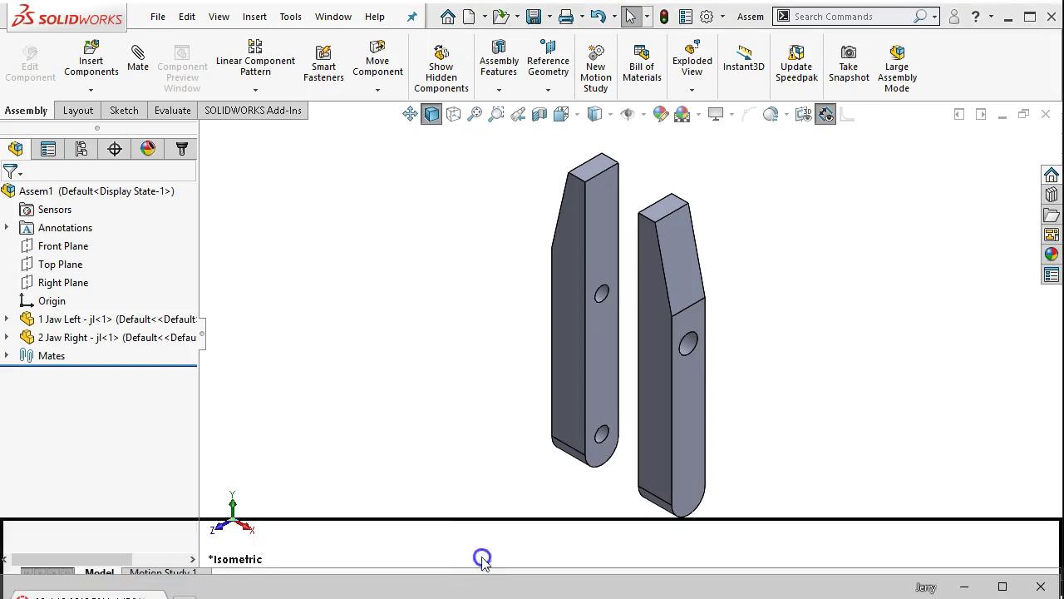
Bring up the machinist's clamp drawing in the browser and examine how the jaws, screws and pins fit together
{"action": "left_click_drag", "start_coordinate": [483, 559], "coordinate": [468, 30]}
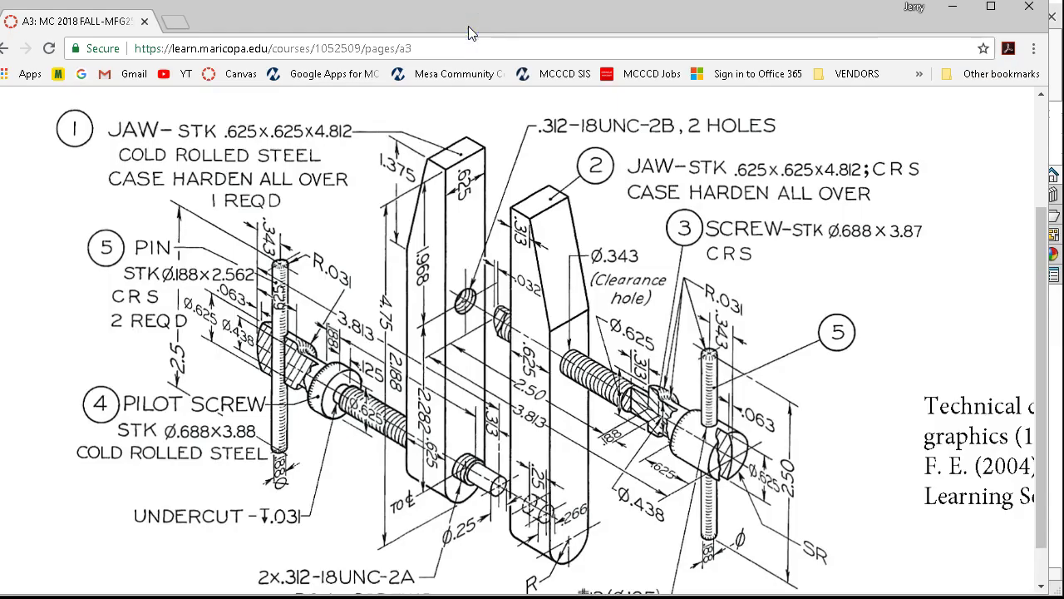
{"action": "scroll", "coordinate": [532, 212], "scroll_direction": "down", "scroll_amount": 2}
{"action": "scroll", "coordinate": [532, 214], "scroll_direction": "up", "scroll_amount": 4}
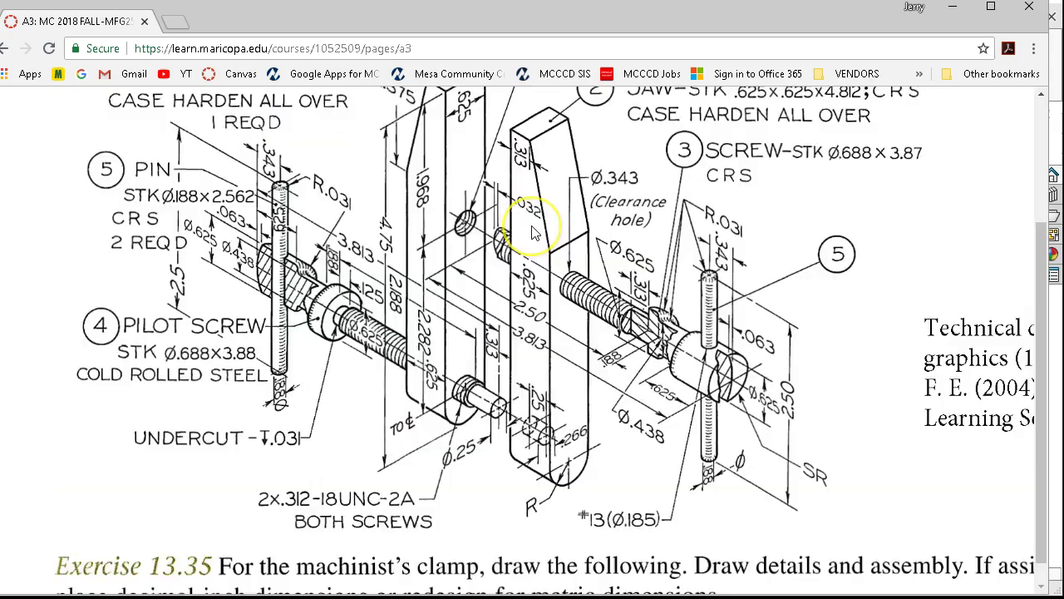
{"action": "scroll", "coordinate": [534, 234], "scroll_direction": "down", "scroll_amount": 2}
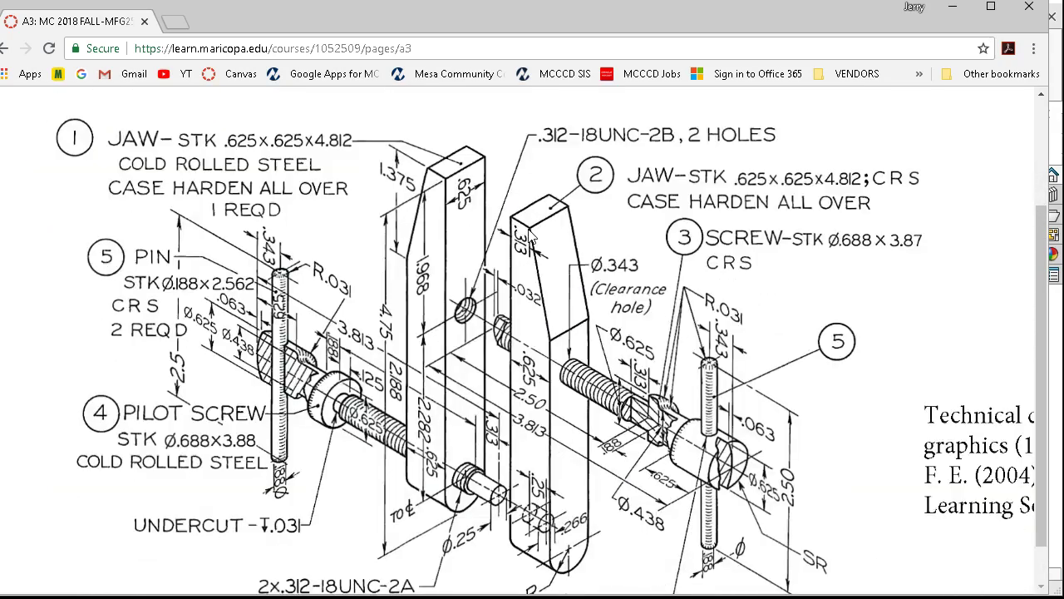
{"action": "scroll", "coordinate": [532, 237], "scroll_direction": "down", "scroll_amount": 1}
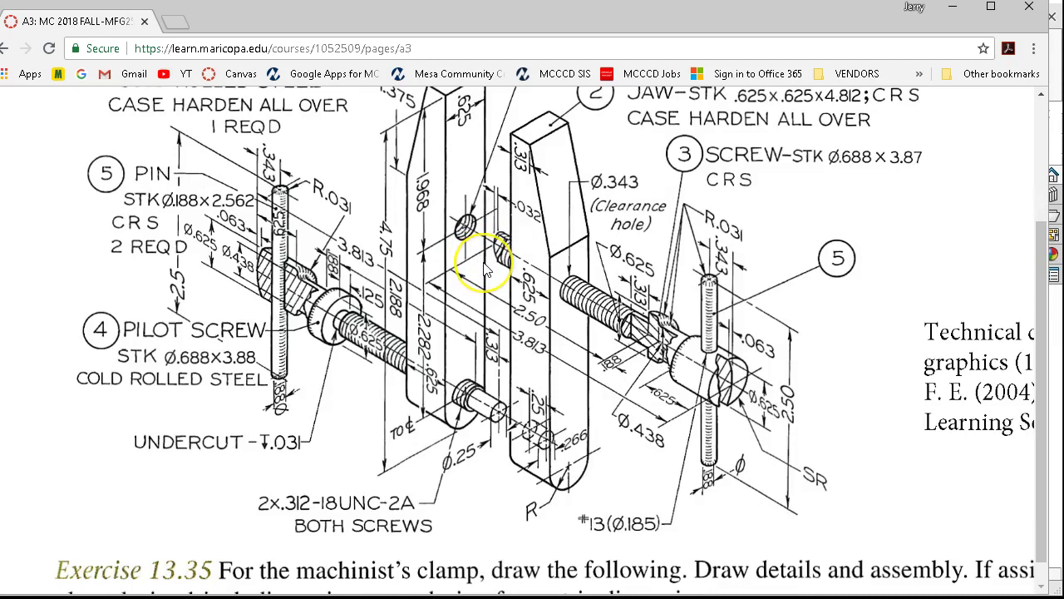
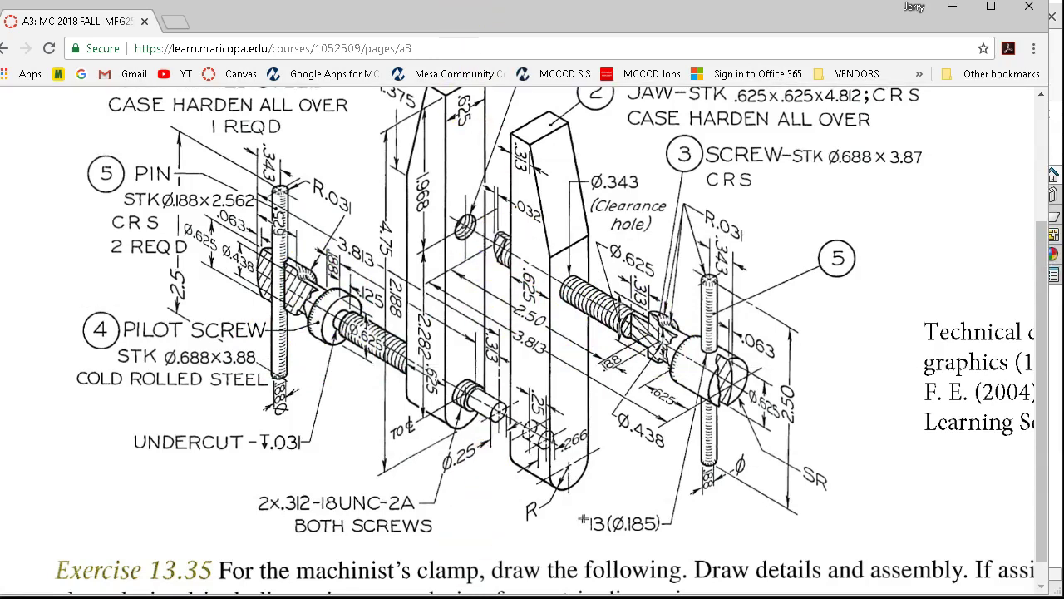
Switch back to the SOLIDWORKS assembly and insert the part 3 Screw - jl.SLDPRT upright beside the right jaw
{"action": "key", "text": "alt+Tab"}
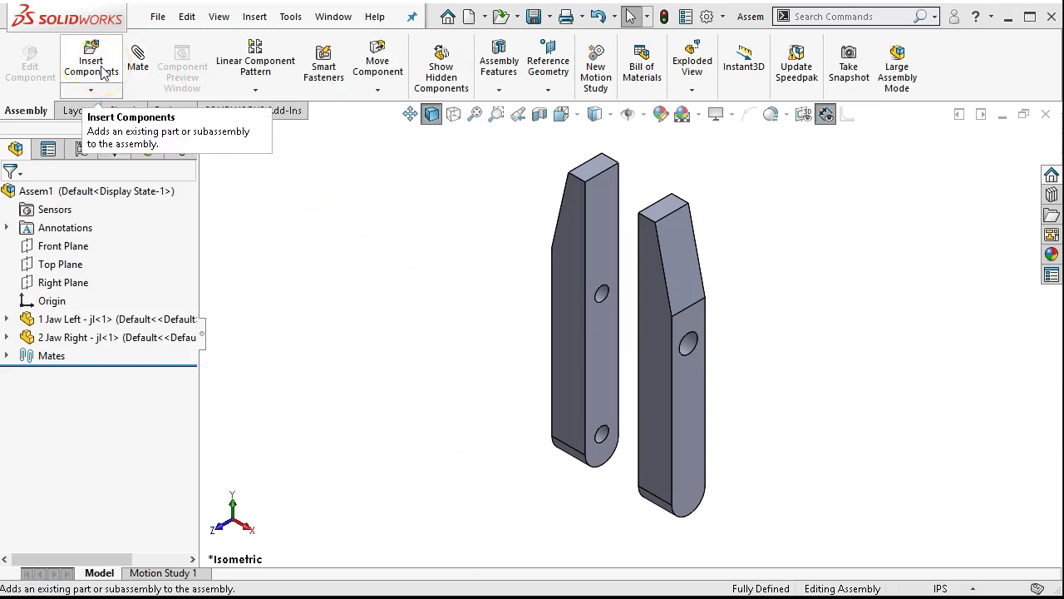
{"action": "left_click", "coordinate": [257, 18]}
{"action": "mouse_move", "coordinate": [291, 42]}
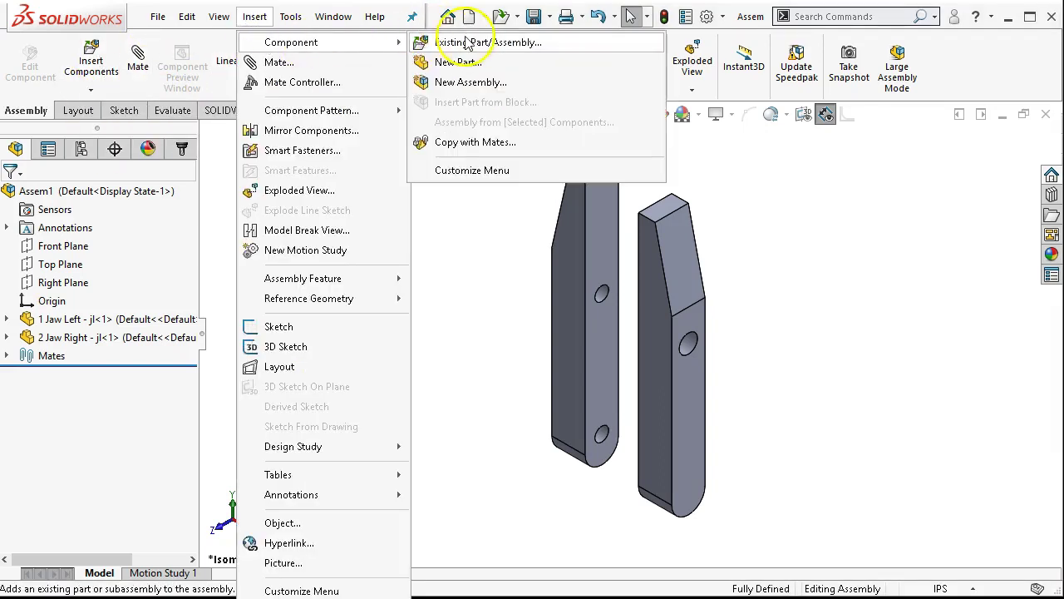
{"action": "left_click", "coordinate": [470, 42]}
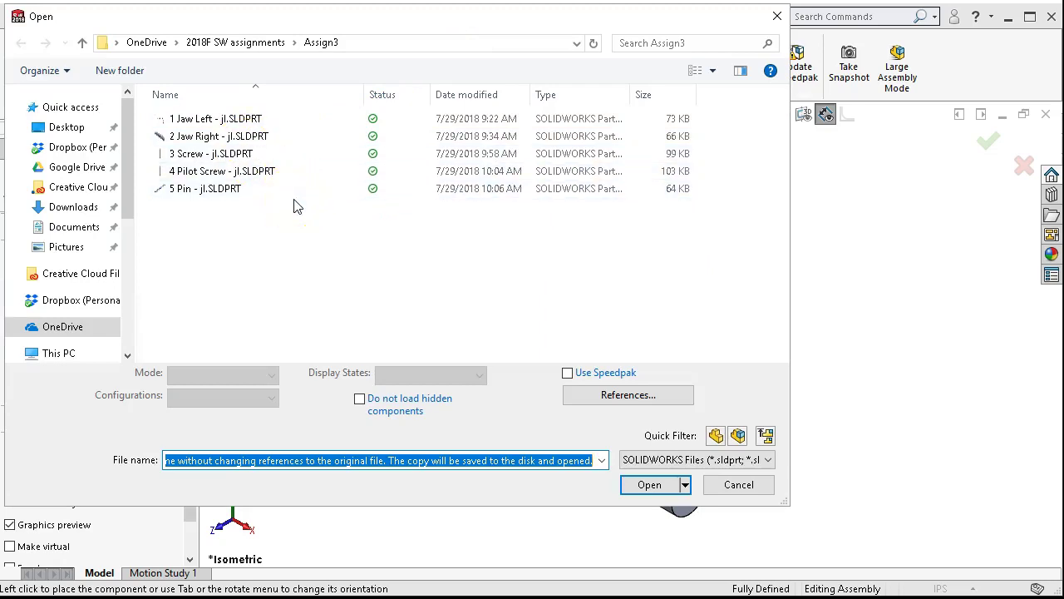
{"action": "left_click", "coordinate": [179, 153]}
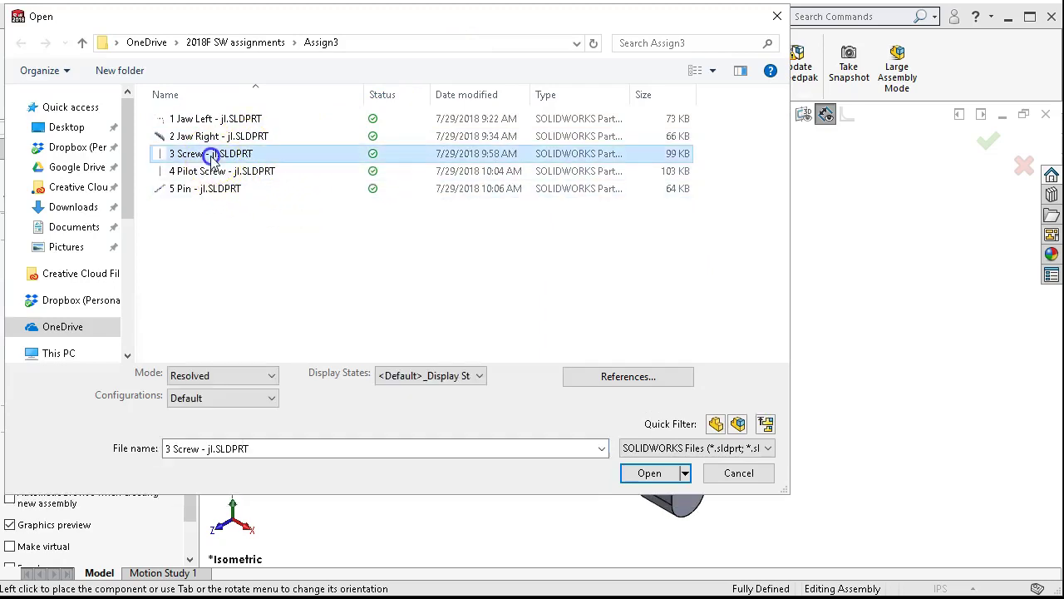
{"action": "left_click", "coordinate": [636, 472]}
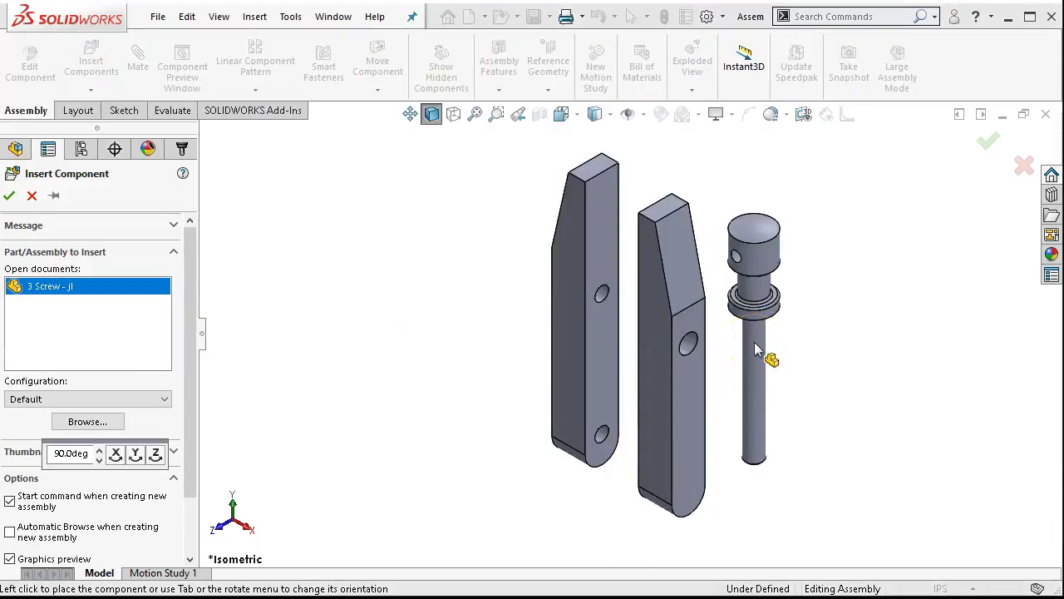
{"action": "left_click", "coordinate": [754, 342]}
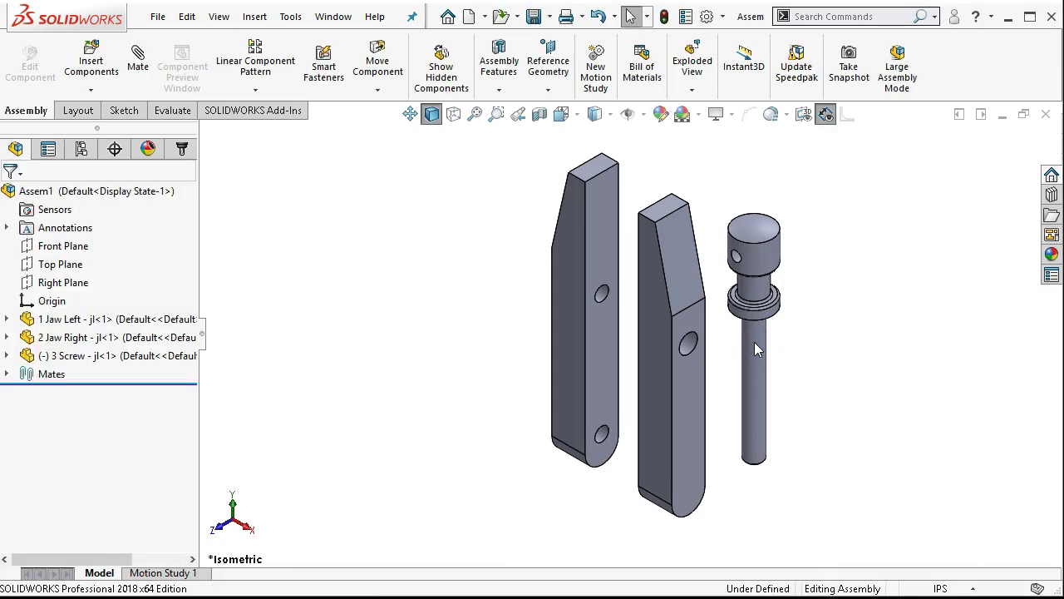
Start a concentric mate between the screw's shank and the larger hole of the right jaw
{"action": "left_click", "coordinate": [758, 374]}
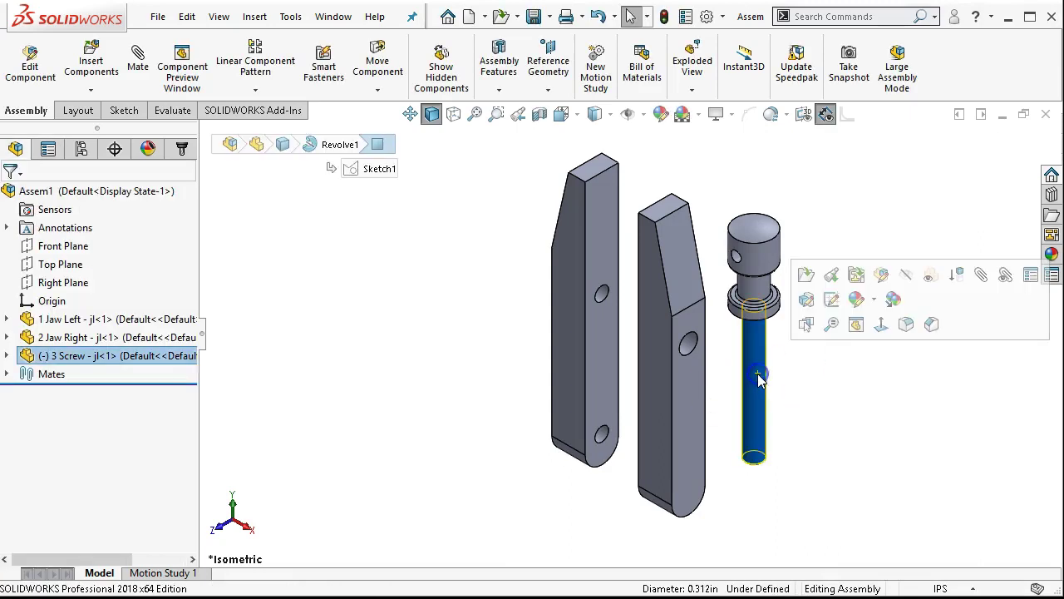
{"action": "scroll", "coordinate": [722, 377], "scroll_direction": "down", "scroll_amount": 2}
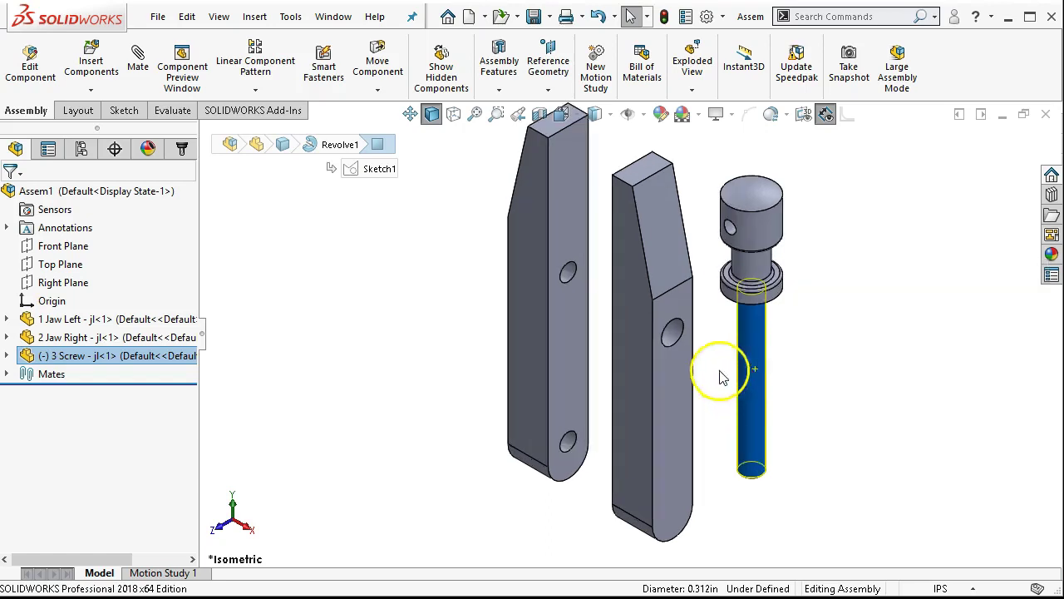
{"action": "left_click", "coordinate": [677, 333], "text": "ctrl"}
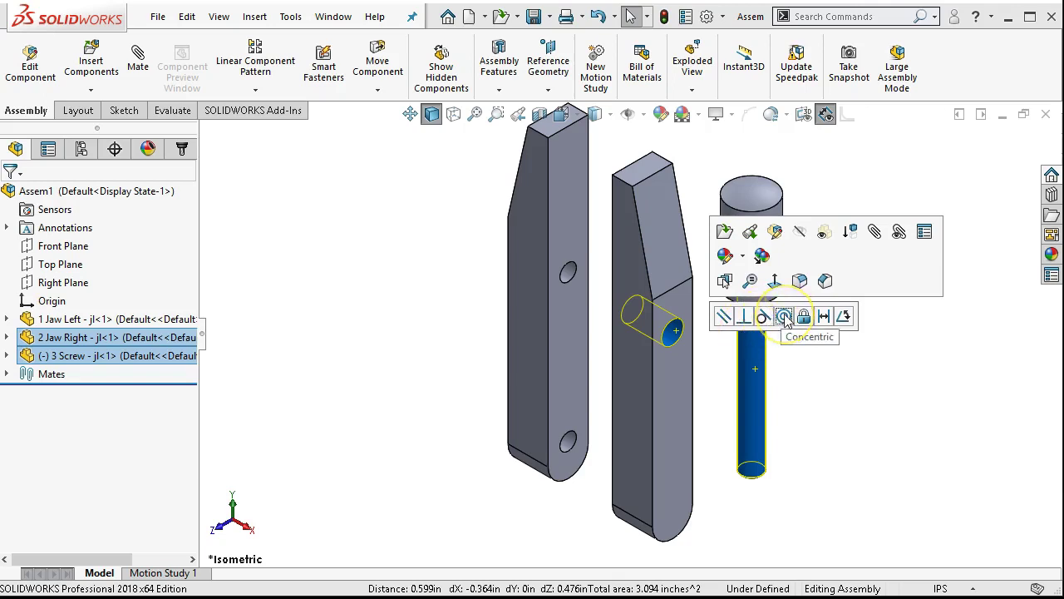
{"action": "left_click", "coordinate": [775, 318]}
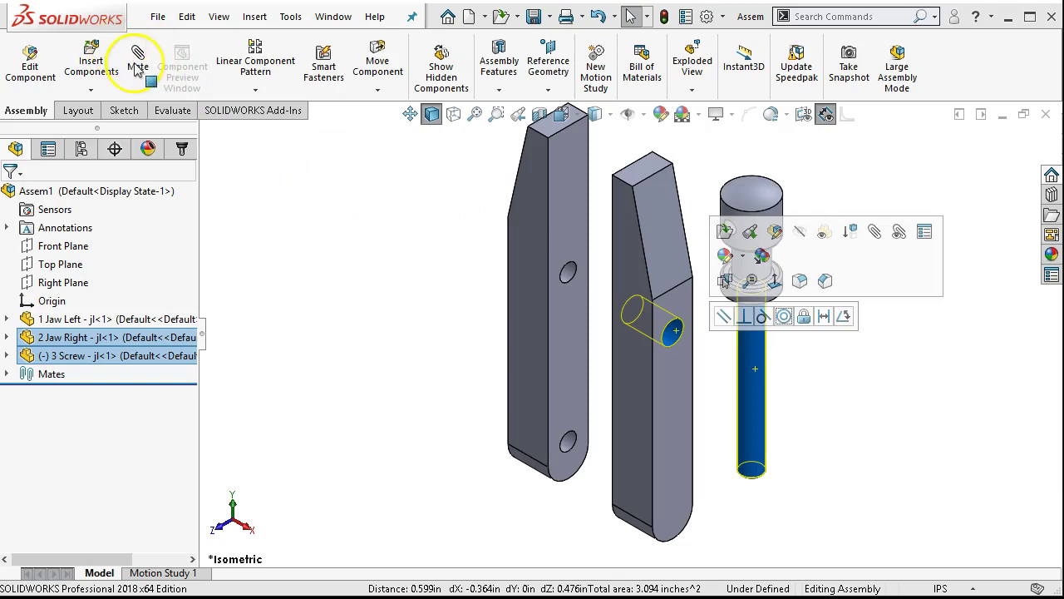
{"action": "left_click", "coordinate": [137, 67]}
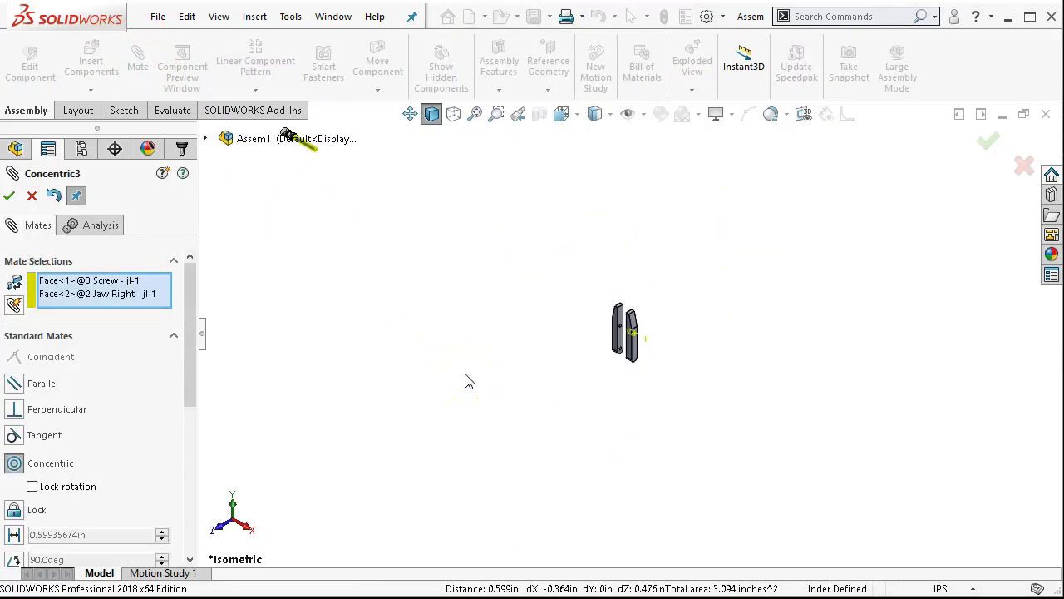
{"action": "left_click", "coordinate": [302, 337]}
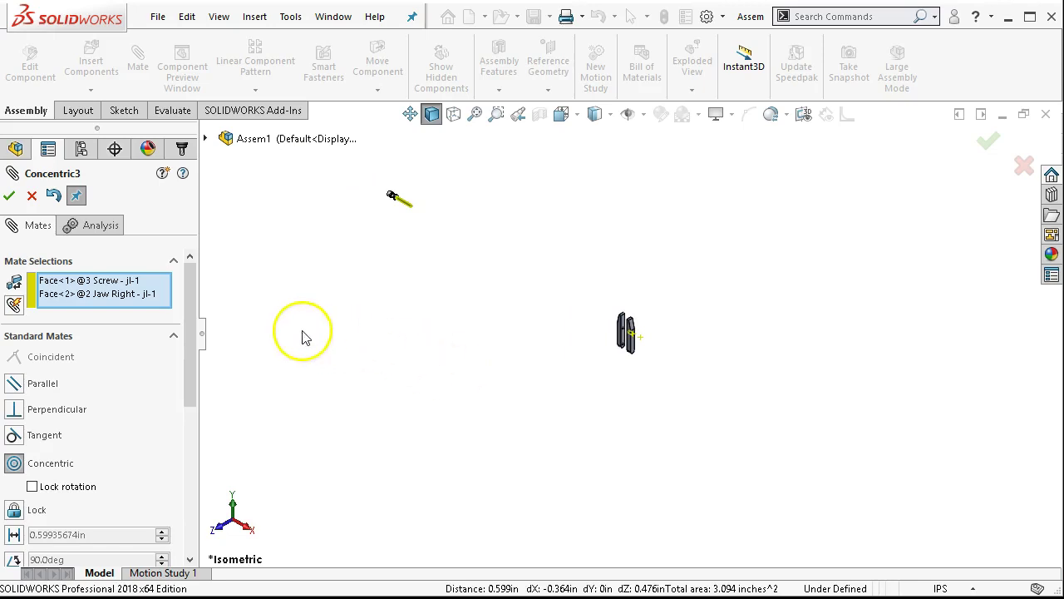
Reverse the concentric mate's alignment so the screw's head points away from the jaws, and finish mating
{"action": "left_click_drag", "start_coordinate": [190, 361], "coordinate": [191, 374]}
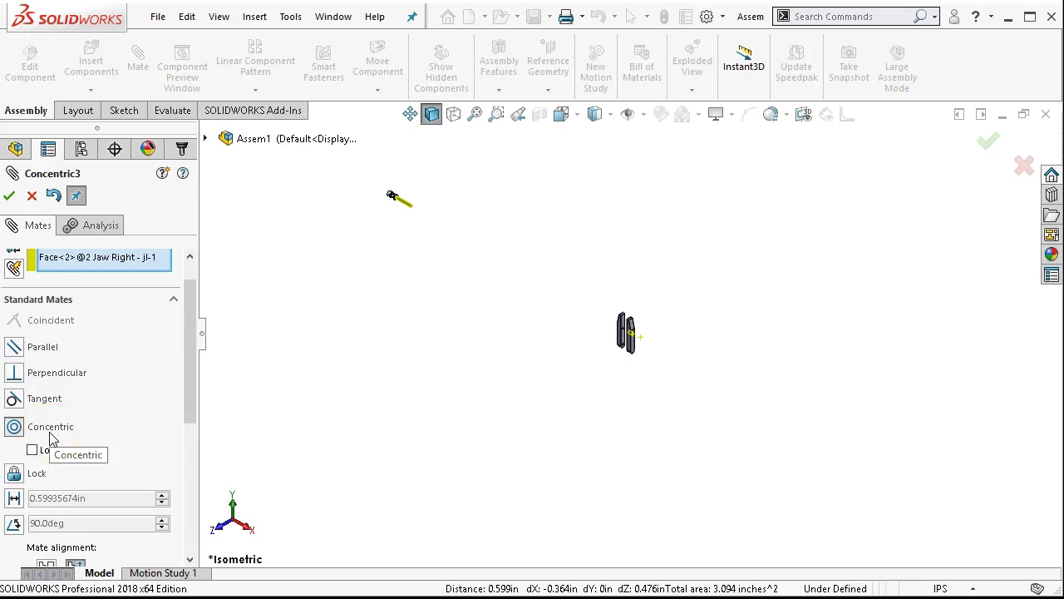
{"action": "left_click_drag", "start_coordinate": [190, 344], "coordinate": [198, 413]}
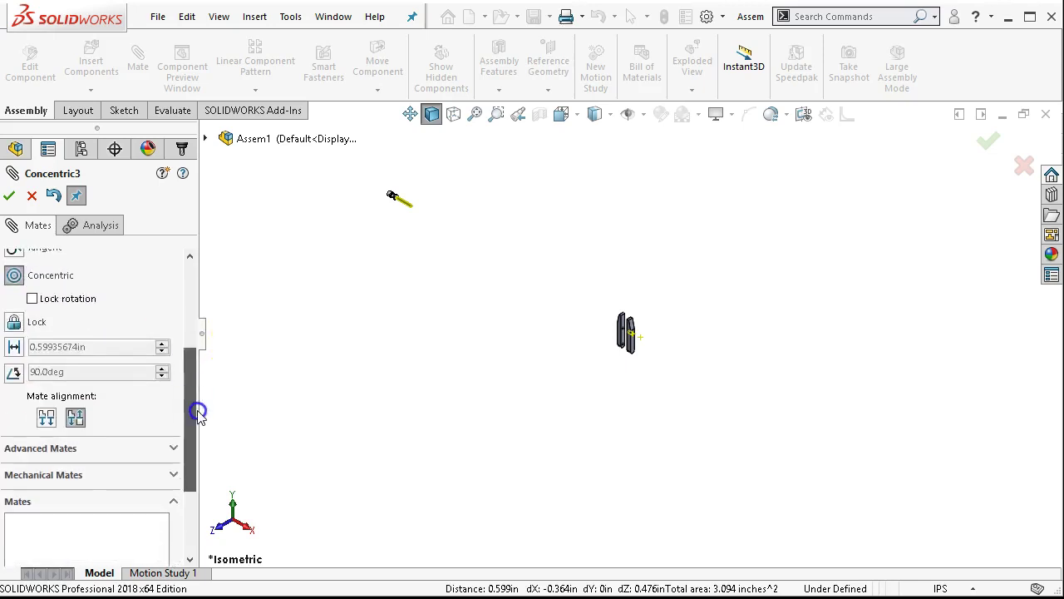
{"action": "left_click", "coordinate": [45, 418]}
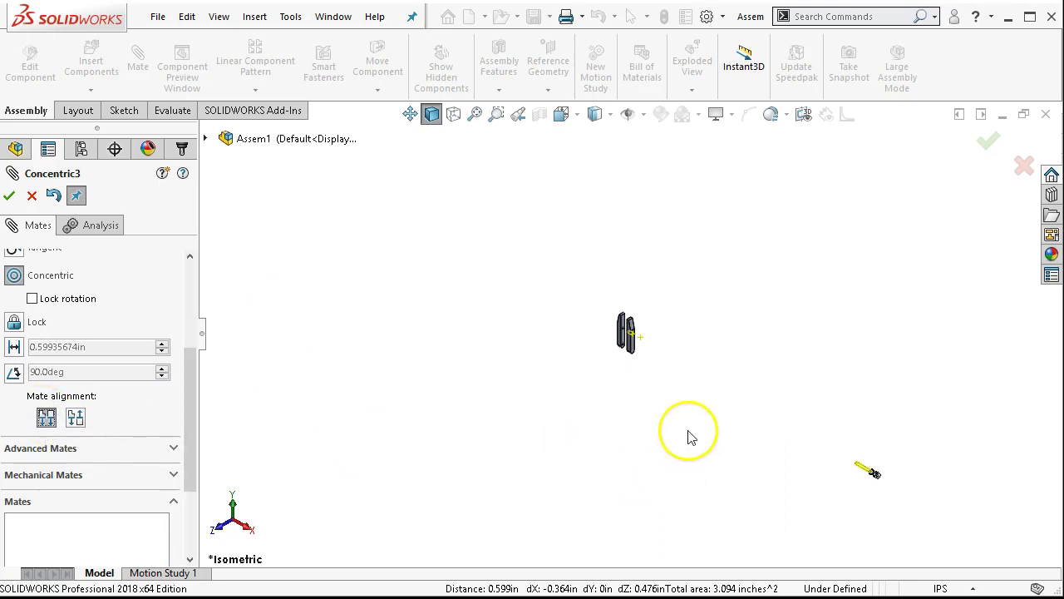
{"action": "left_click", "coordinate": [9, 198]}
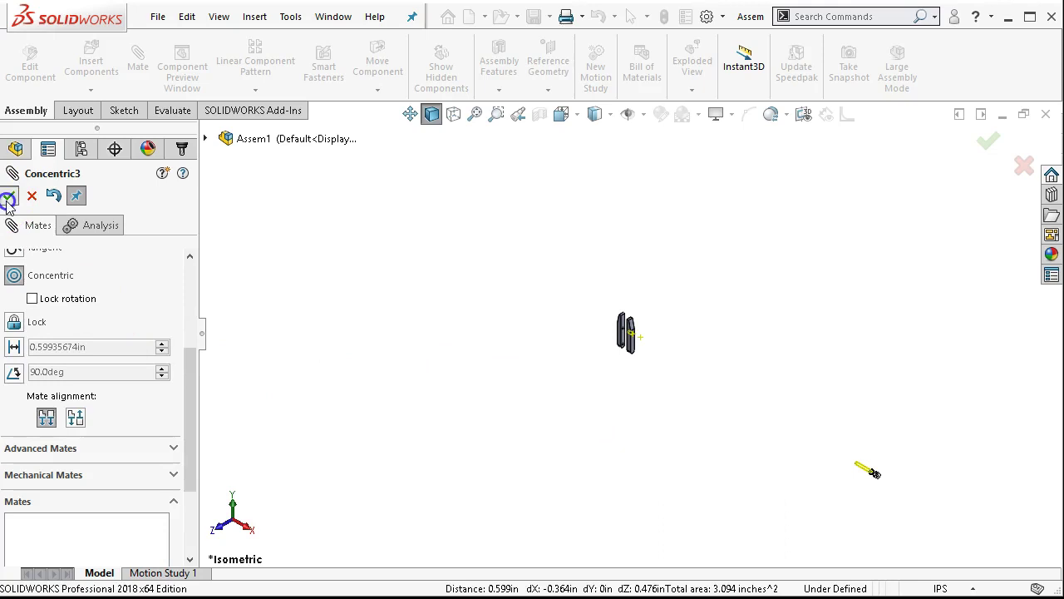
{"action": "left_click", "coordinate": [10, 197]}
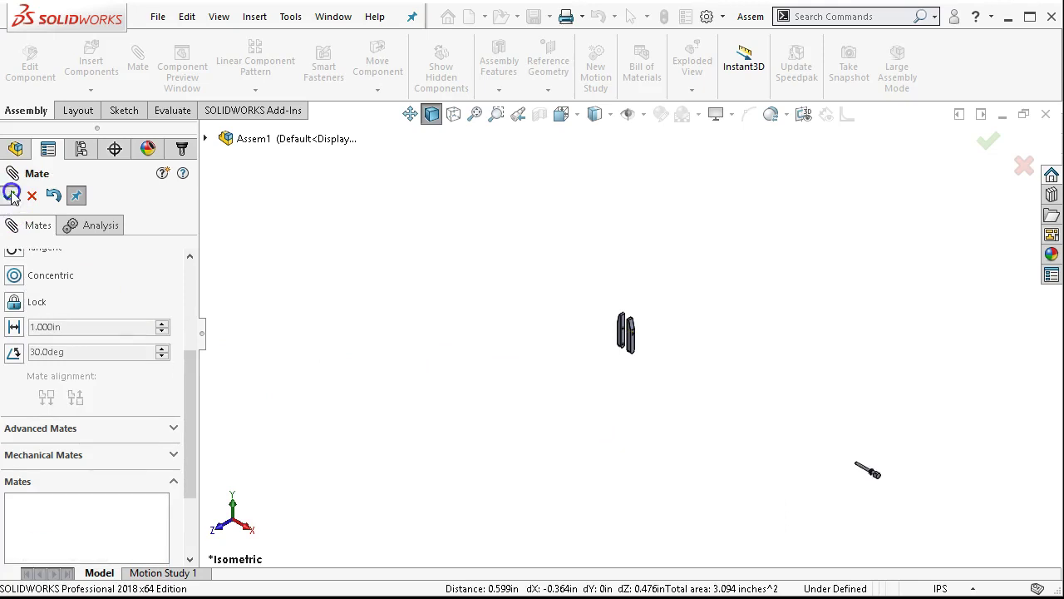
Slide the screw along its axis until its shank runs through both jaws with its head outside the right jaw
{"action": "left_click_drag", "start_coordinate": [804, 470], "coordinate": [542, 262]}
{"action": "left_click", "coordinate": [888, 470]}
{"action": "scroll", "coordinate": [478, 283], "scroll_direction": "down", "scroll_amount": 3}
{"action": "middle_click_drag", "start_coordinate": [563, 325], "coordinate": [604, 394]}
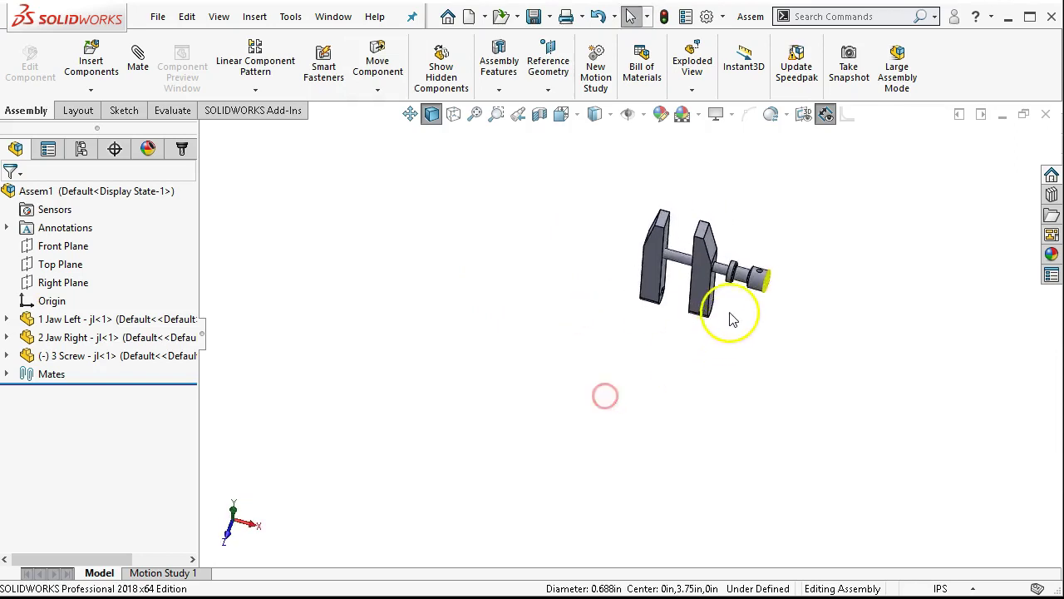
{"action": "scroll", "coordinate": [720, 288], "scroll_direction": "down", "scroll_amount": 3}
{"action": "middle_click_drag", "start_coordinate": [731, 277], "coordinate": [795, 332]}
{"action": "scroll", "coordinate": [672, 252], "scroll_direction": "down", "scroll_amount": 3}
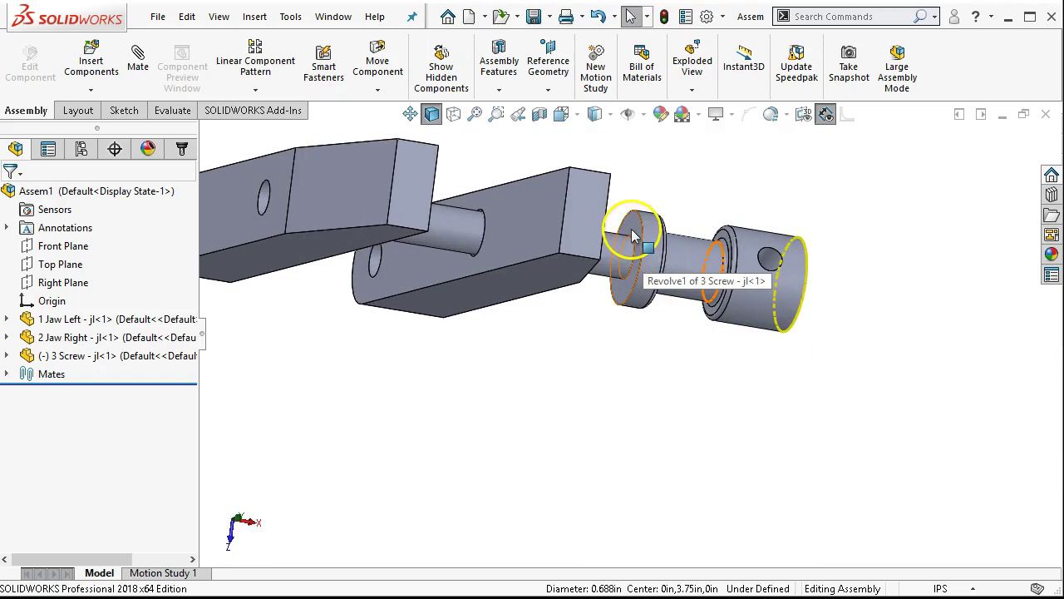
Add a coincident mate between the screw collar's inner face and the right jaw's outer face, finish mating and restore the isometric view
{"action": "left_click", "coordinate": [632, 235]}
{"action": "middle_click_drag", "start_coordinate": [689, 375], "coordinate": [597, 279]}
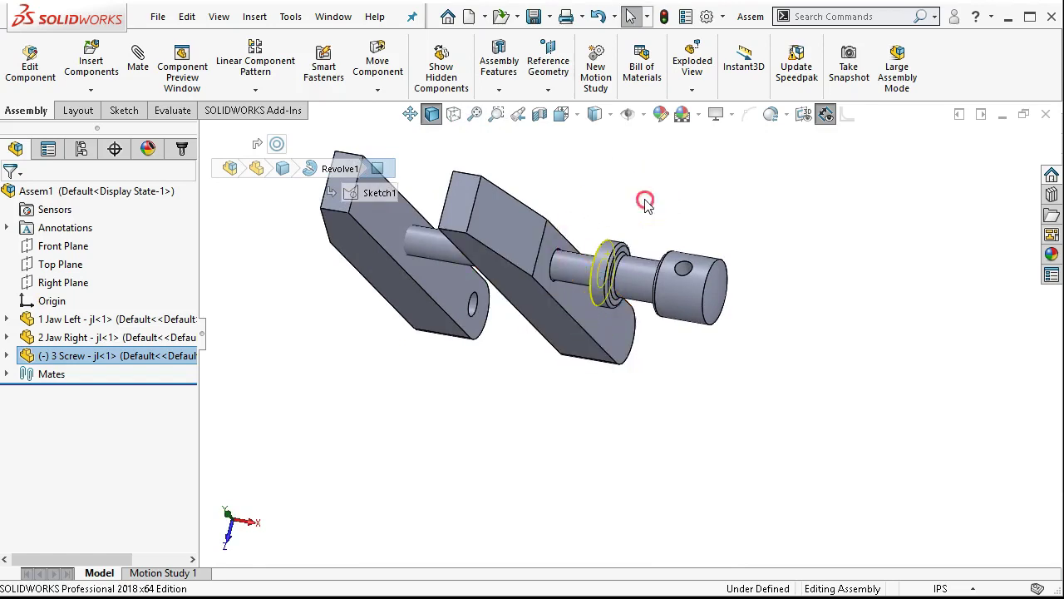
{"action": "middle_click_drag", "start_coordinate": [641, 202], "coordinate": [624, 264]}
{"action": "middle_click_drag", "start_coordinate": [677, 365], "coordinate": [571, 333]}
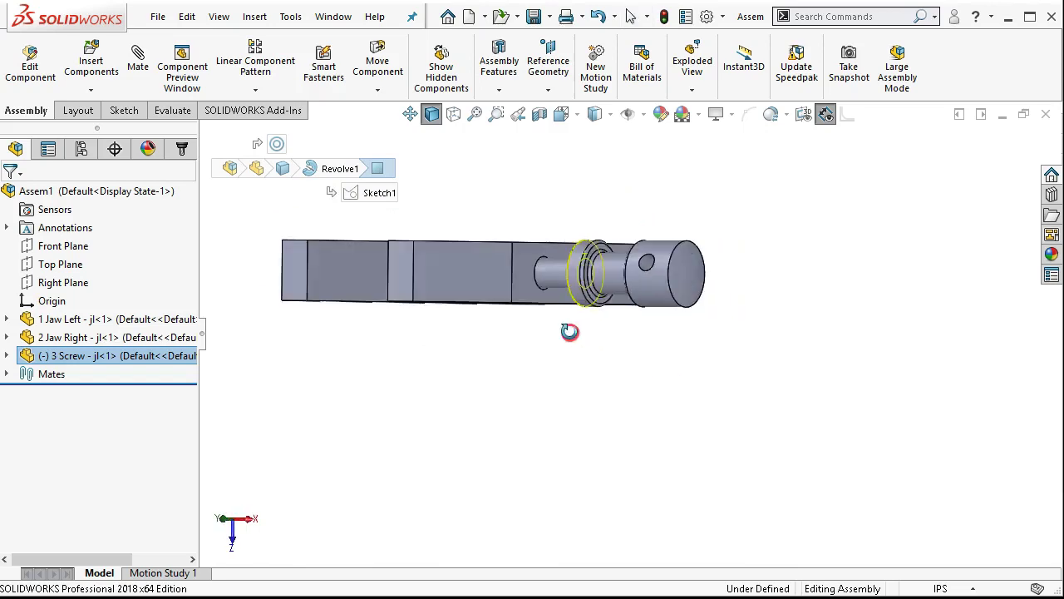
{"action": "left_click", "coordinate": [533, 287], "text": "ctrl"}
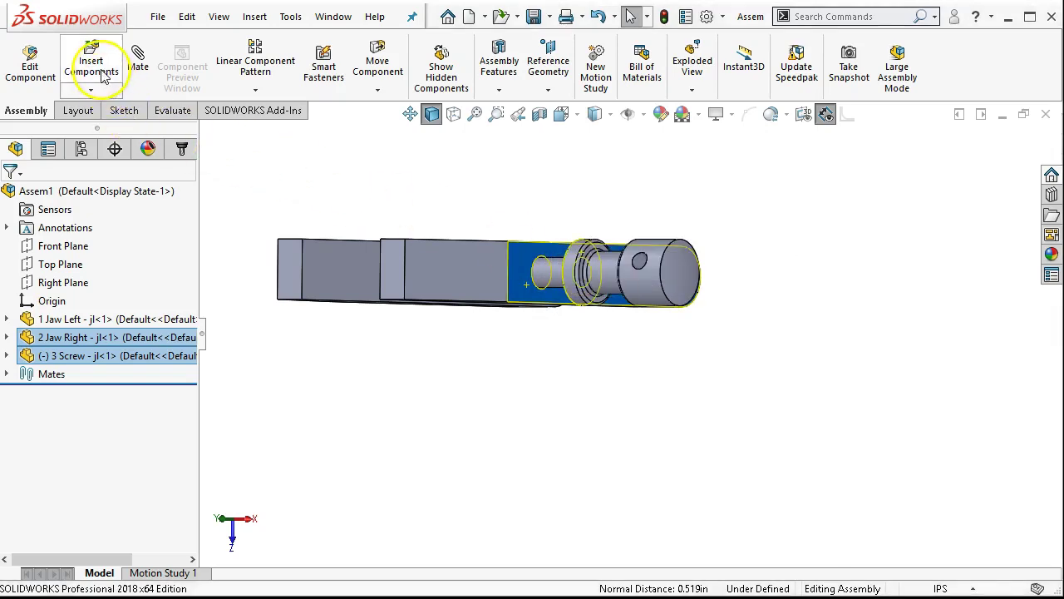
{"action": "left_click", "coordinate": [134, 65]}
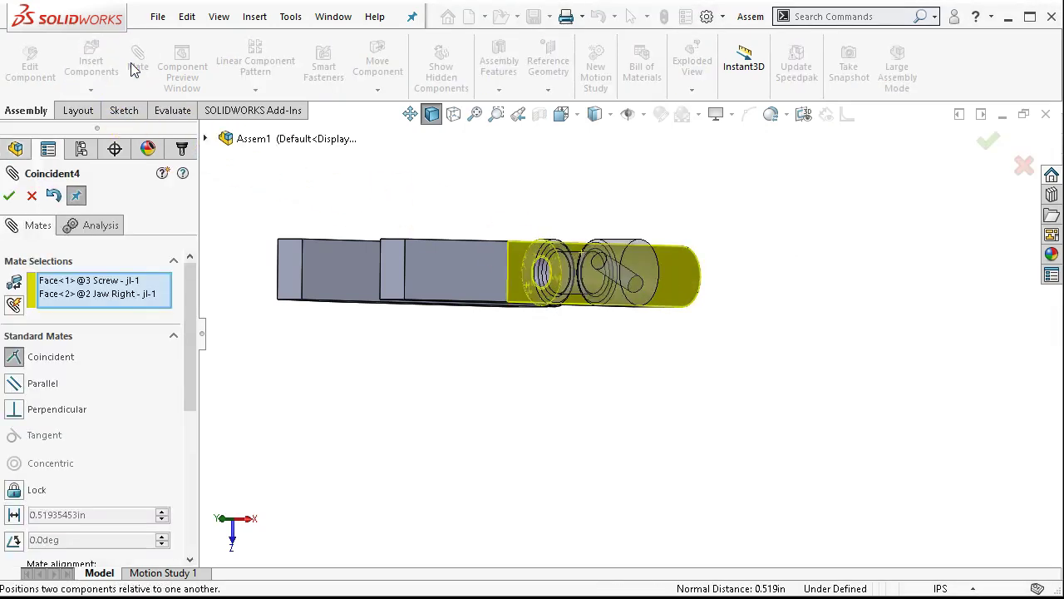
{"action": "left_click", "coordinate": [18, 366]}
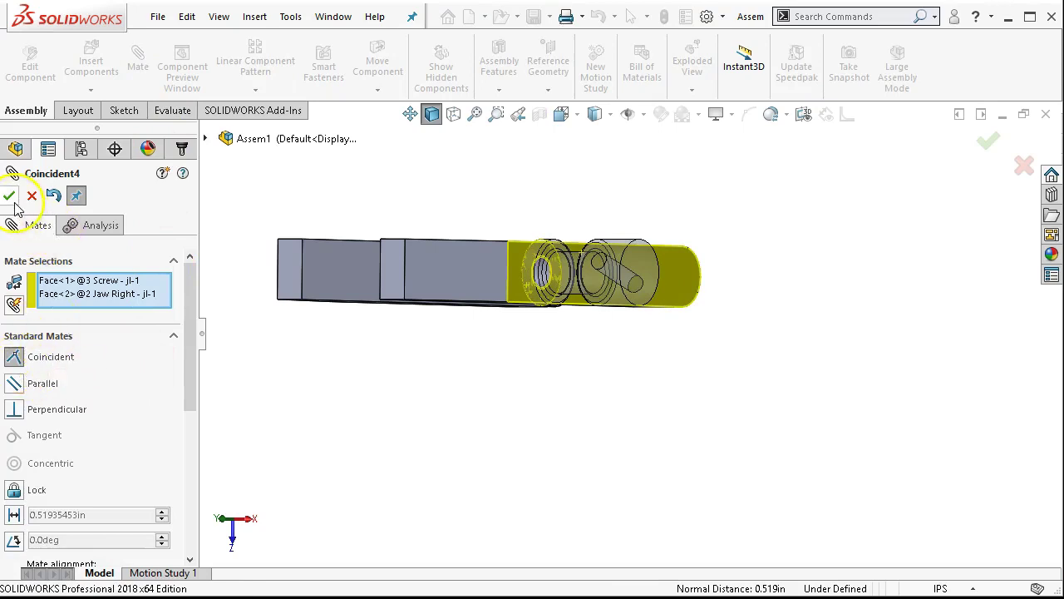
{"action": "middle_click_drag", "start_coordinate": [491, 380], "coordinate": [473, 488]}
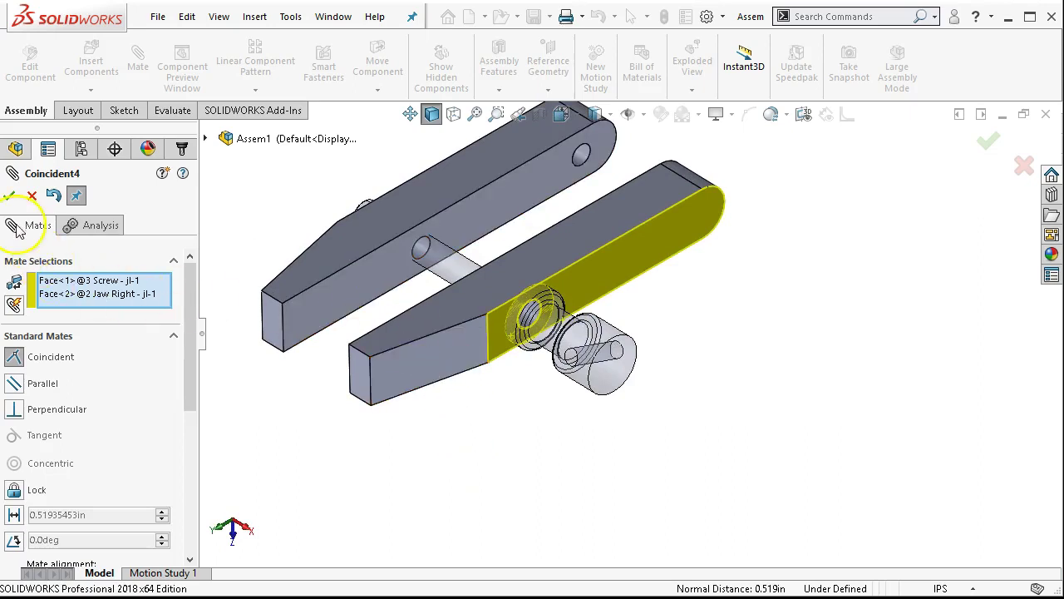
{"action": "left_click", "coordinate": [8, 196]}
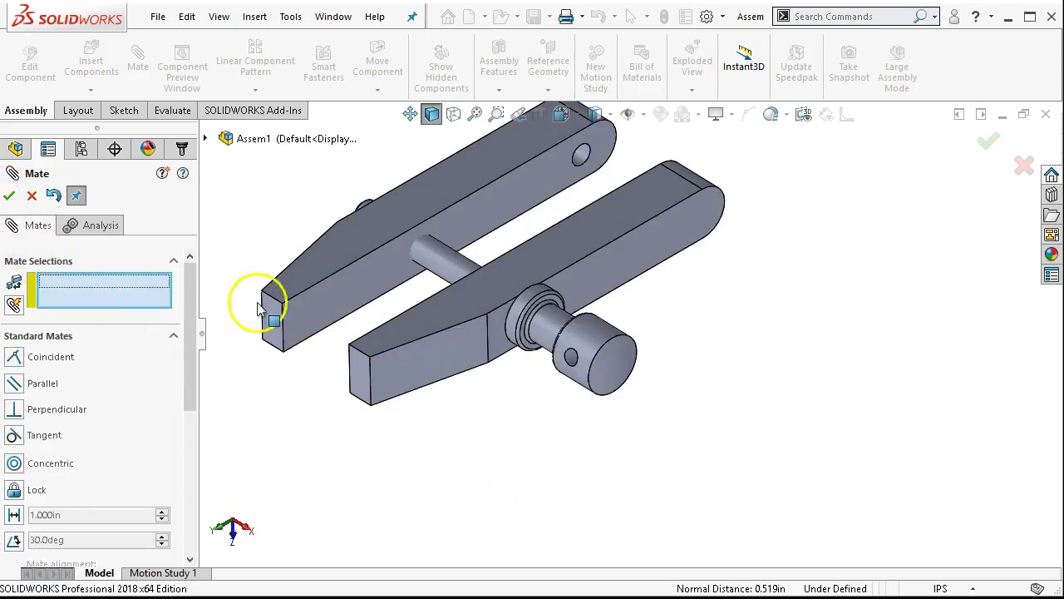
{"action": "left_click", "coordinate": [9, 196]}
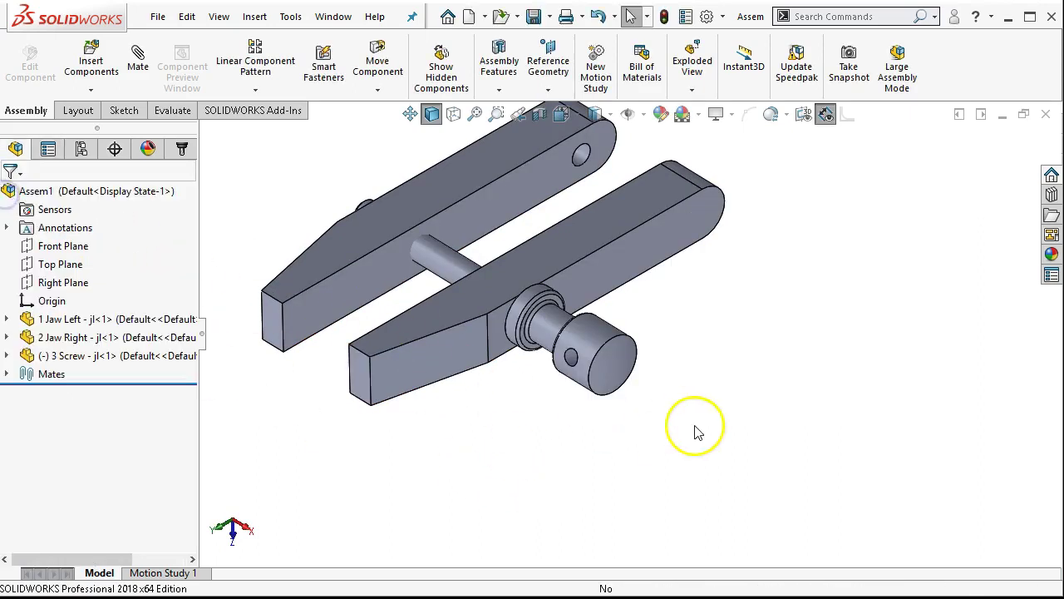
{"action": "middle_click_drag", "start_coordinate": [696, 430], "coordinate": [696, 432]}
{"action": "key", "text": "ctrl+7"}
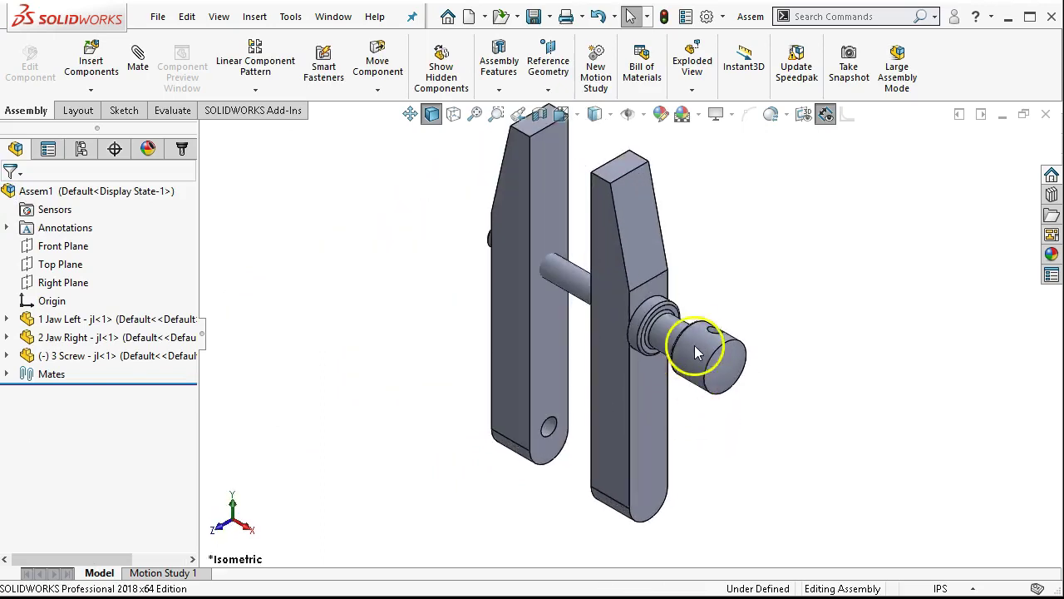
Turn the screw so the cross hole in its head faces forward, checking the clamp drawing in the browser and returning to SOLIDWORKS
{"action": "left_click", "coordinate": [682, 372]}
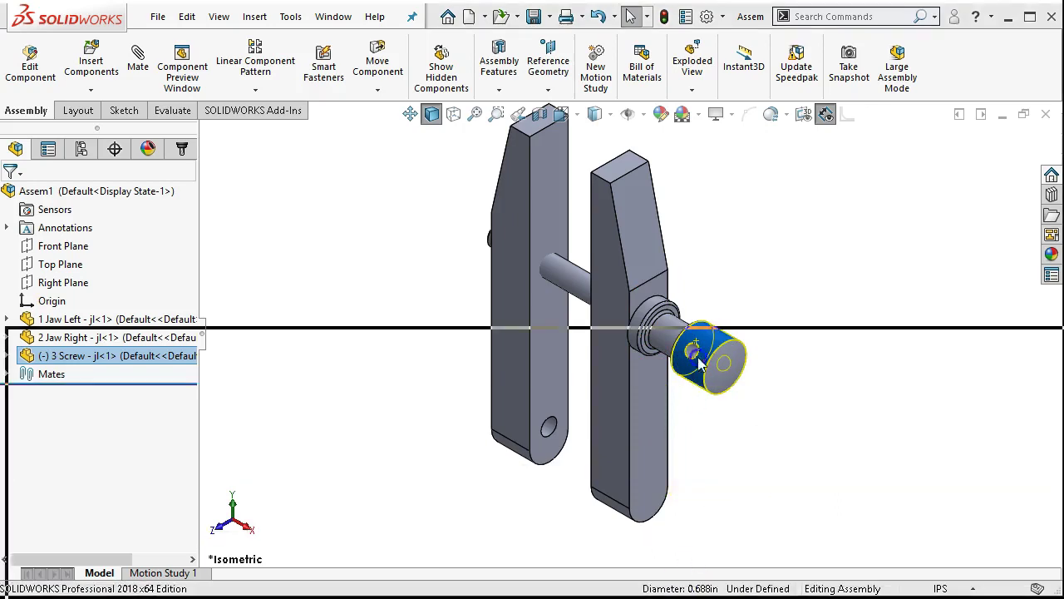
{"action": "key", "text": "alt+Tab"}
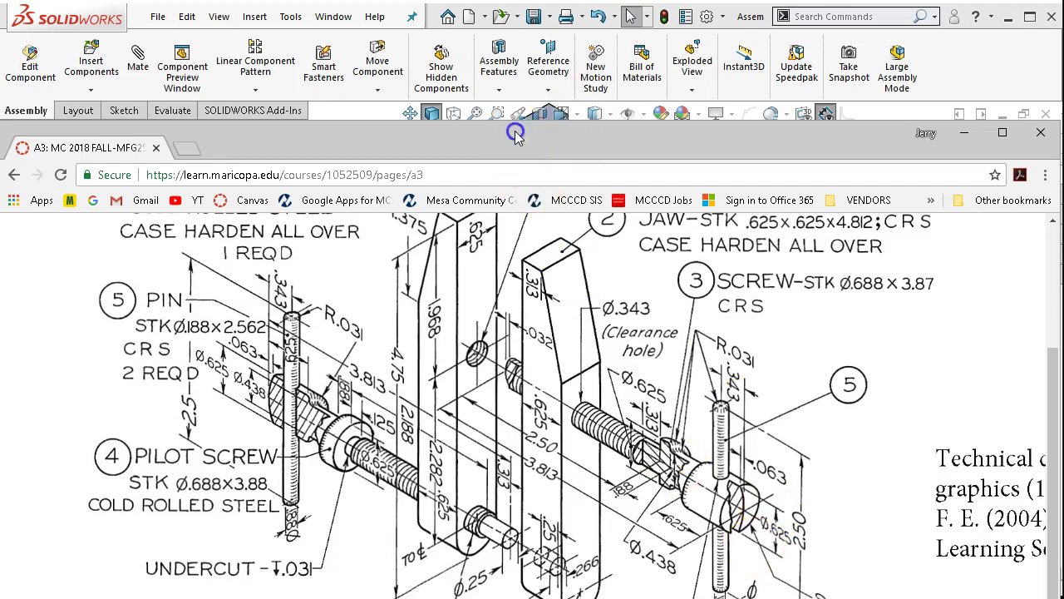
{"action": "key", "text": "alt+Tab"}
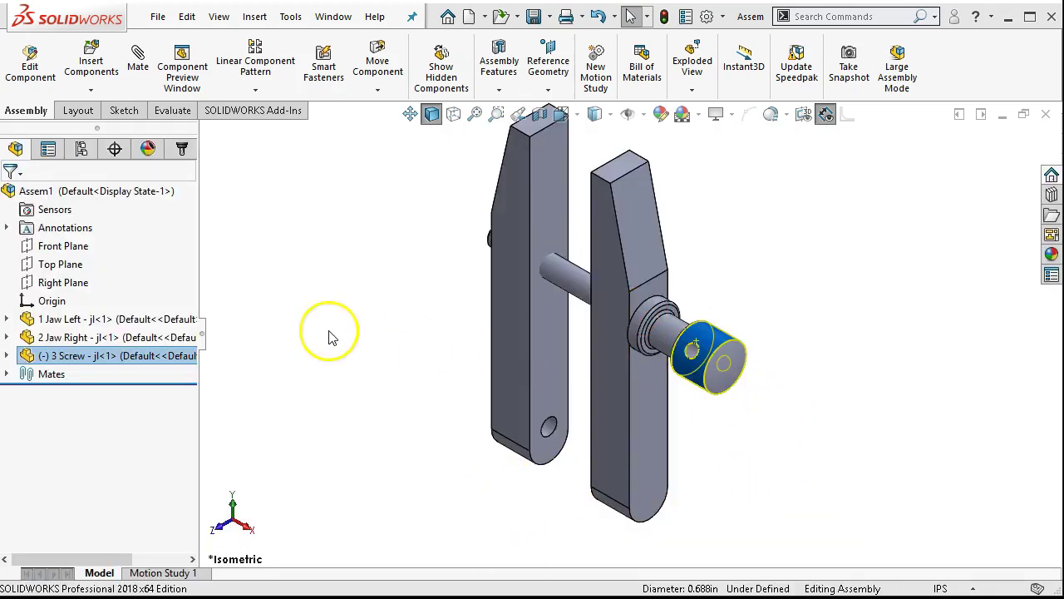
{"action": "mouse_move", "coordinate": [711, 360]}
{"action": "left_mouse_down"}
{"action": "mouse_move", "coordinate": [694, 351]}
{"action": "mouse_move", "coordinate": [711, 359]}
{"action": "left_mouse_up"}
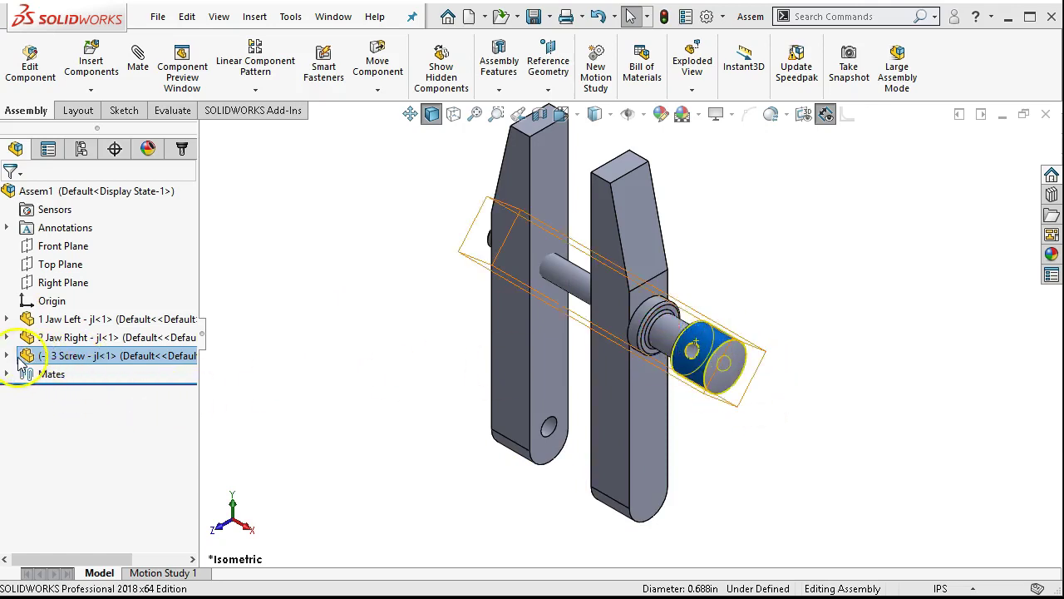
Highlight the screw part's Front Plane and examine its orientation relative to the jaws
{"action": "left_click", "coordinate": [7, 356]}
{"action": "left_click", "coordinate": [59, 407]}
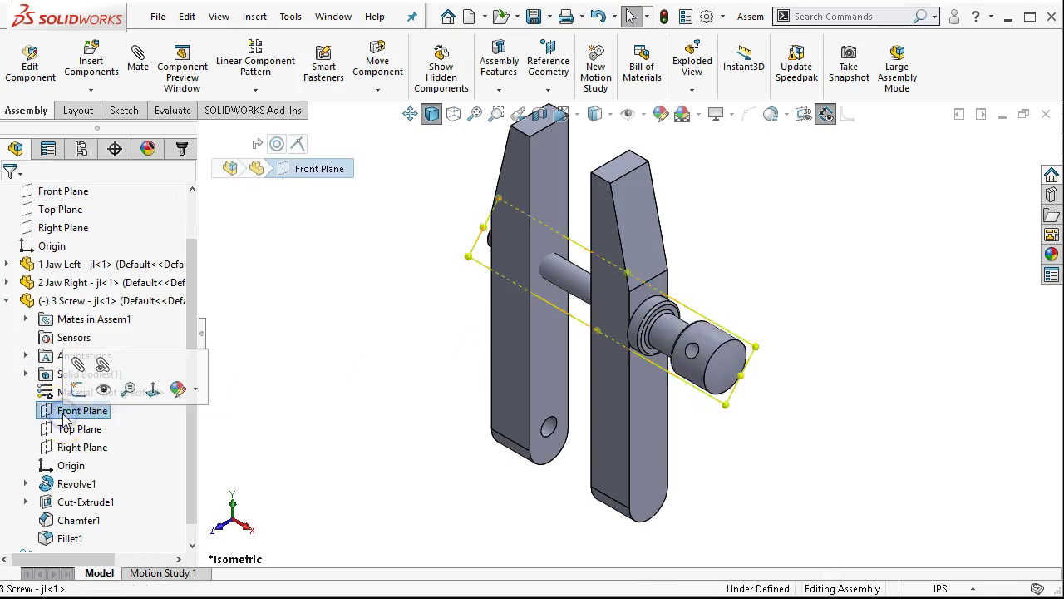
{"action": "scroll", "coordinate": [125, 283], "scroll_direction": "up", "scroll_amount": 3}
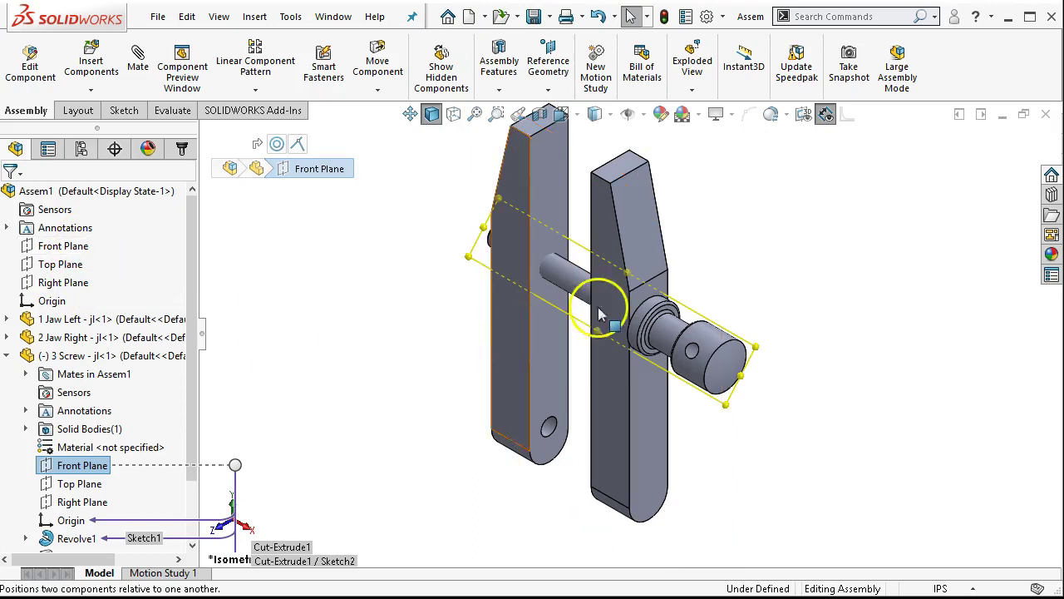
{"action": "middle_click_drag", "start_coordinate": [786, 247], "coordinate": [764, 326]}
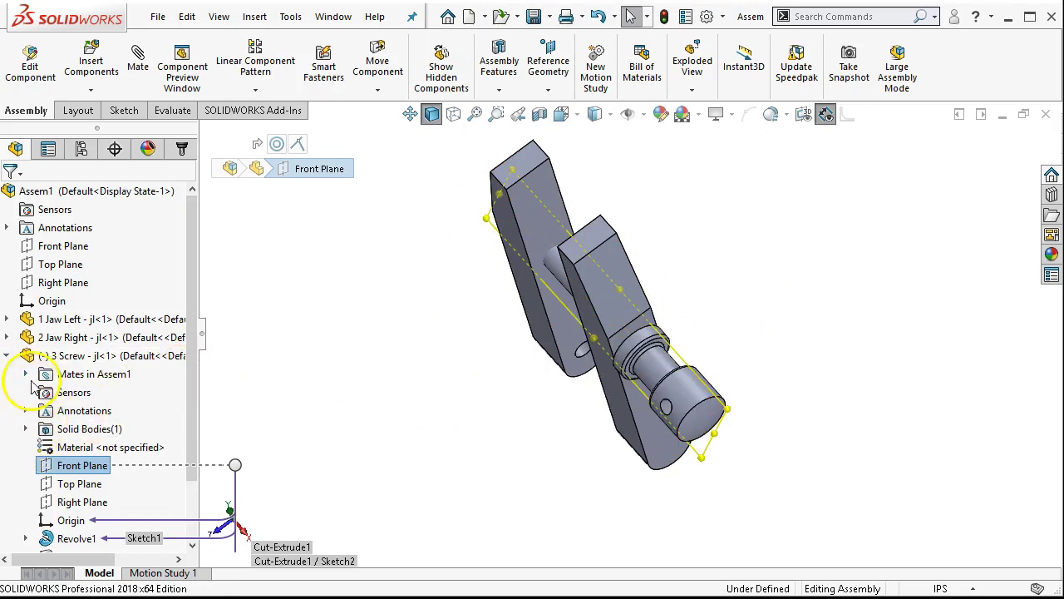
Lock the rotation of the screw's concentric mate with the right jaw and check the assembly from several angles
{"action": "left_click", "coordinate": [25, 373]}
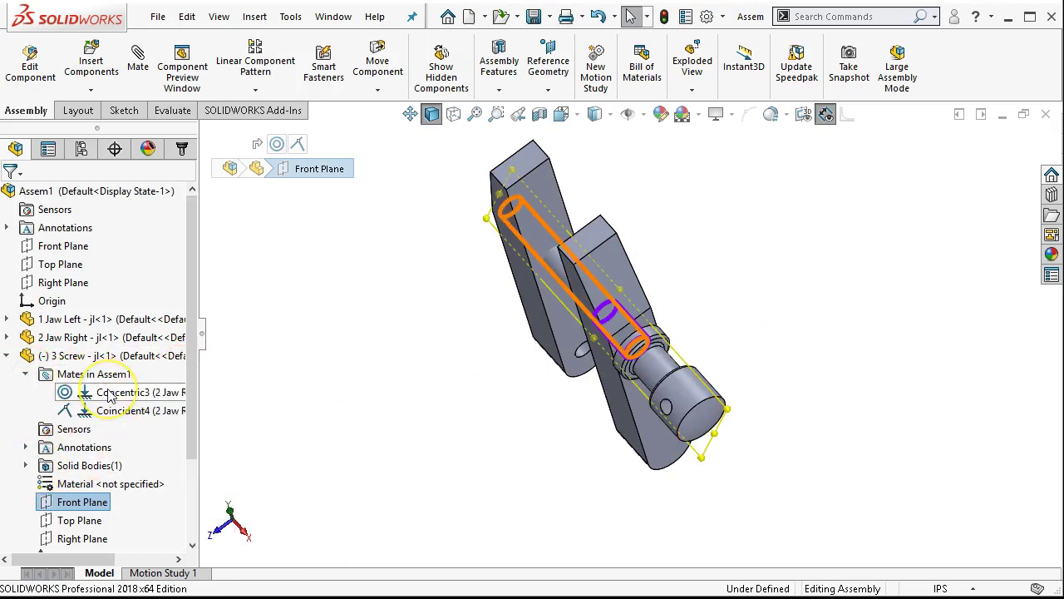
{"action": "mouse_move", "coordinate": [109, 396]}
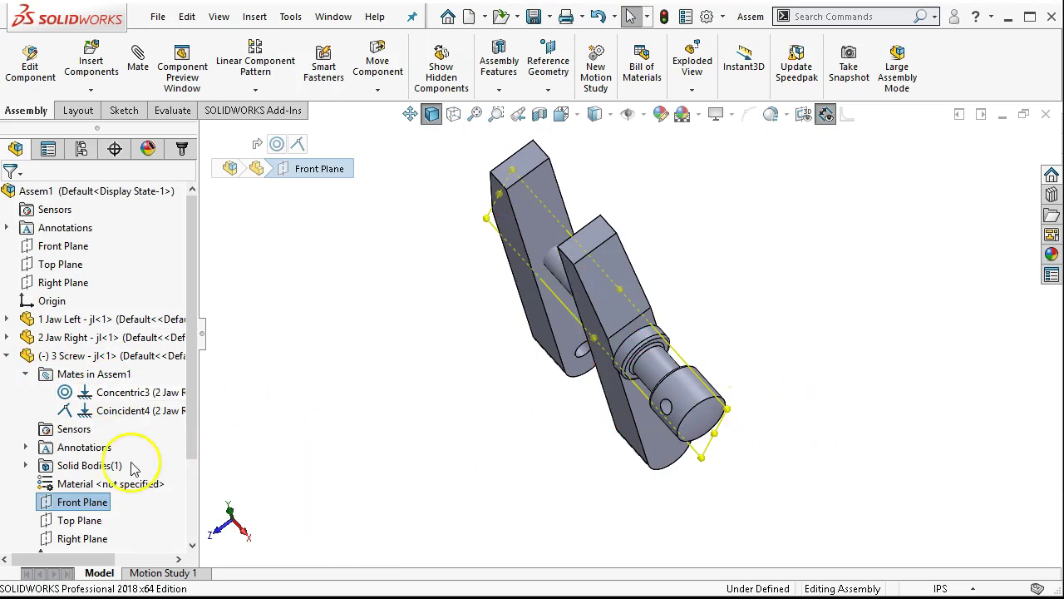
{"action": "mouse_move", "coordinate": [139, 402]}
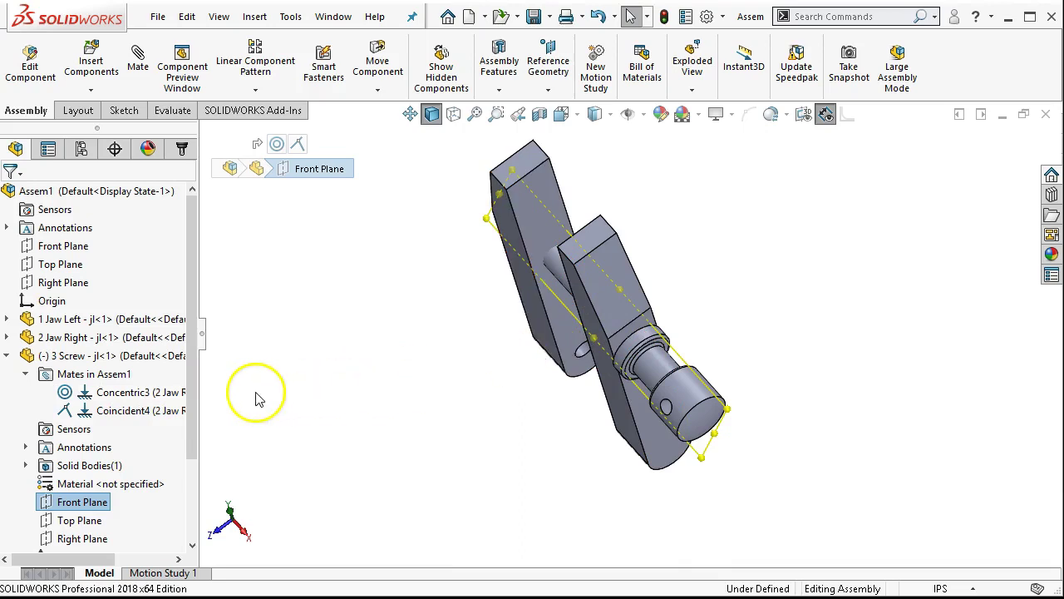
{"action": "right_click", "coordinate": [156, 399]}
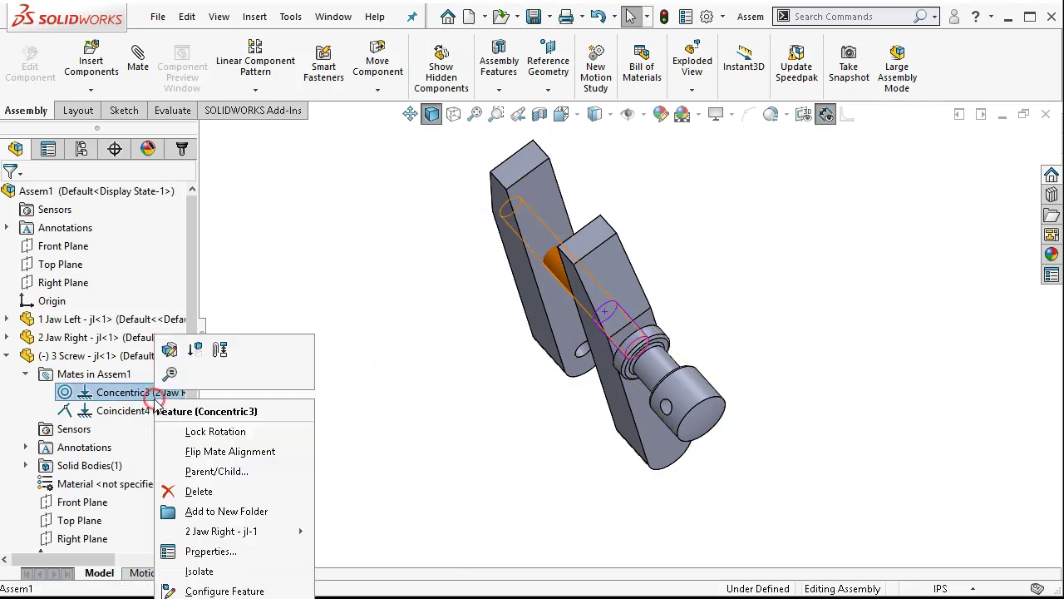
{"action": "left_click", "coordinate": [206, 438]}
{"action": "middle_click_drag", "start_coordinate": [352, 460], "coordinate": [442, 308]}
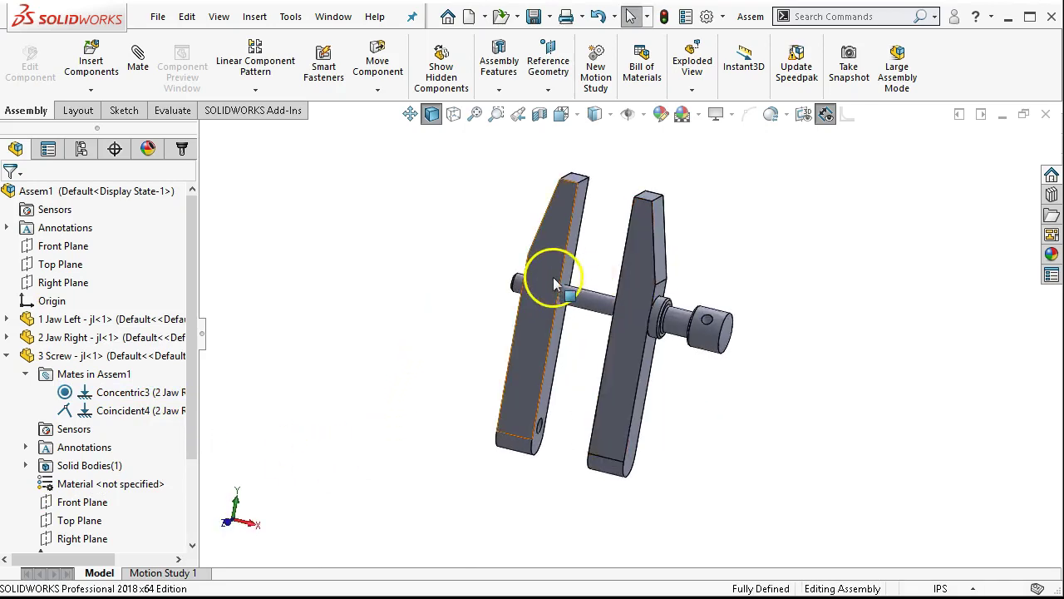
{"action": "scroll", "coordinate": [510, 343], "scroll_direction": "down", "scroll_amount": 3}
{"action": "scroll", "coordinate": [499, 360], "scroll_direction": "up", "scroll_amount": 3}
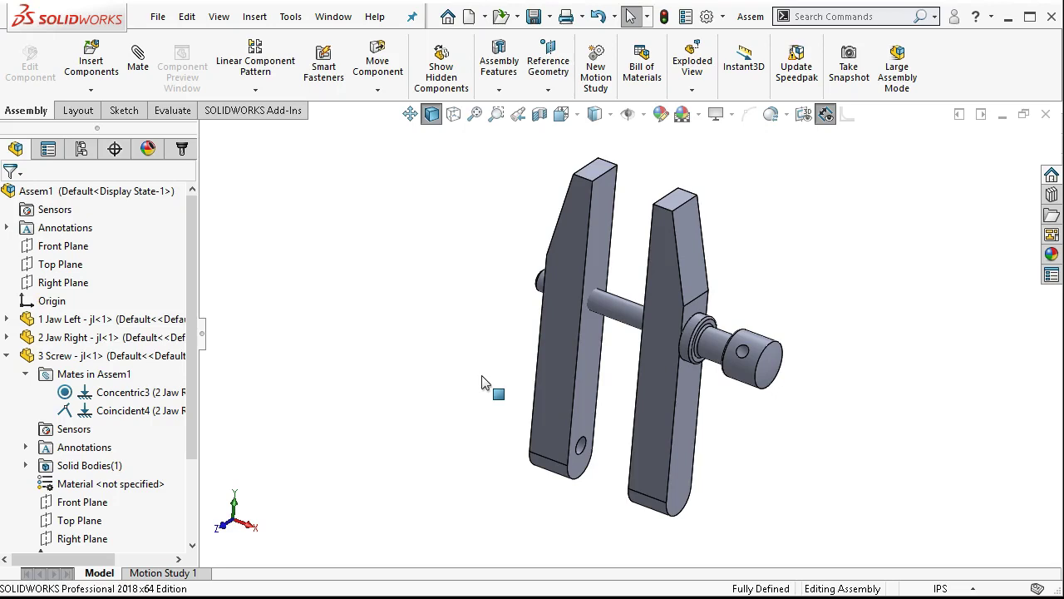
Collapse the screw's entry in the feature tree and inspect the assembled jaws and screw from other angles
{"action": "left_click_drag", "start_coordinate": [527, 391], "coordinate": [530, 396]}
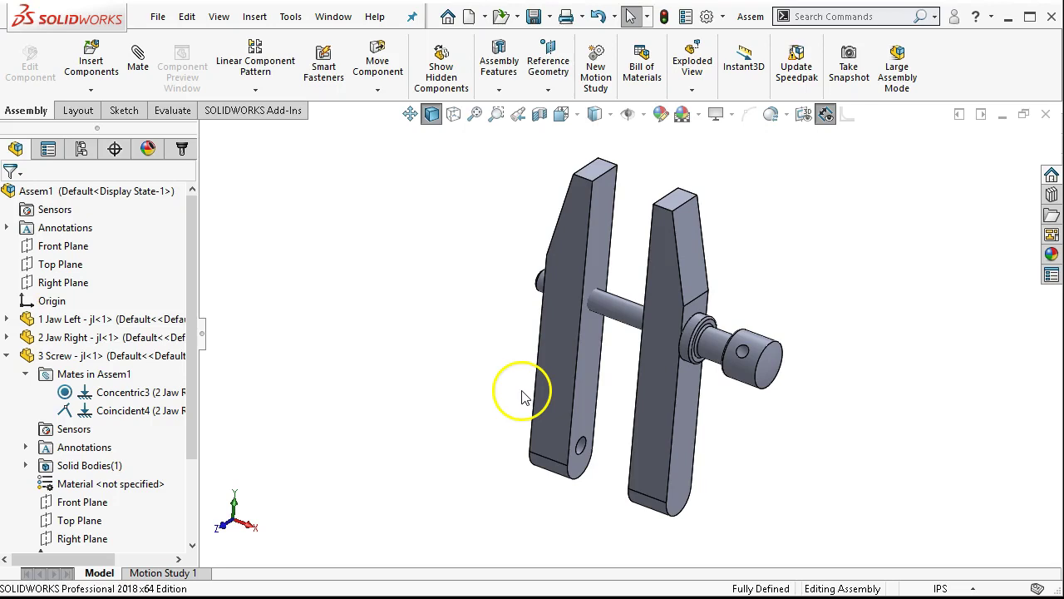
{"action": "left_click_drag", "start_coordinate": [587, 299], "coordinate": [598, 293]}
{"action": "middle_click_drag", "start_coordinate": [443, 342], "coordinate": [400, 401]}
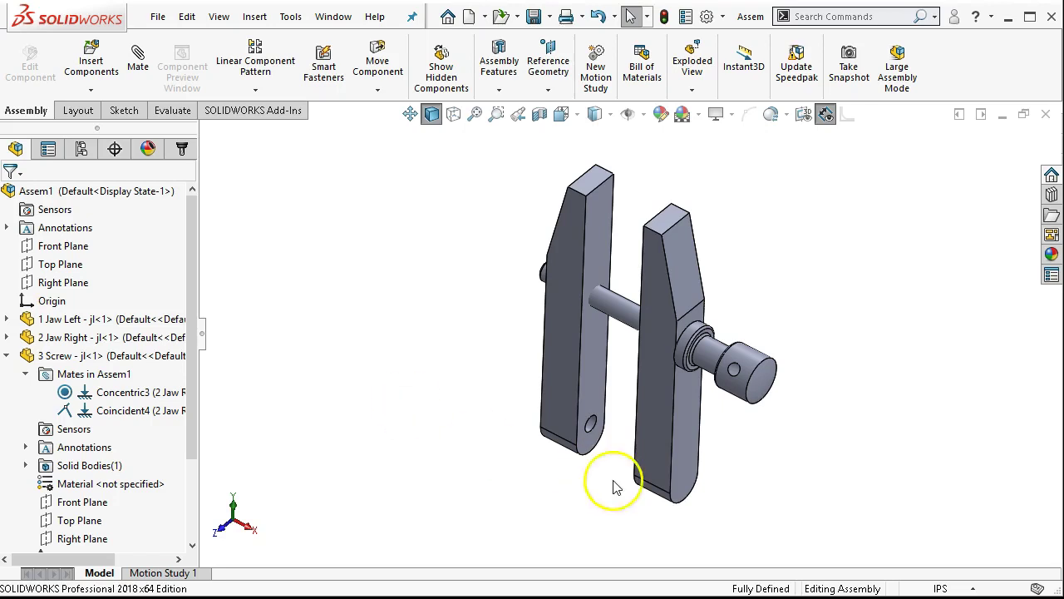
{"action": "left_click_drag", "start_coordinate": [733, 396], "coordinate": [755, 346]}
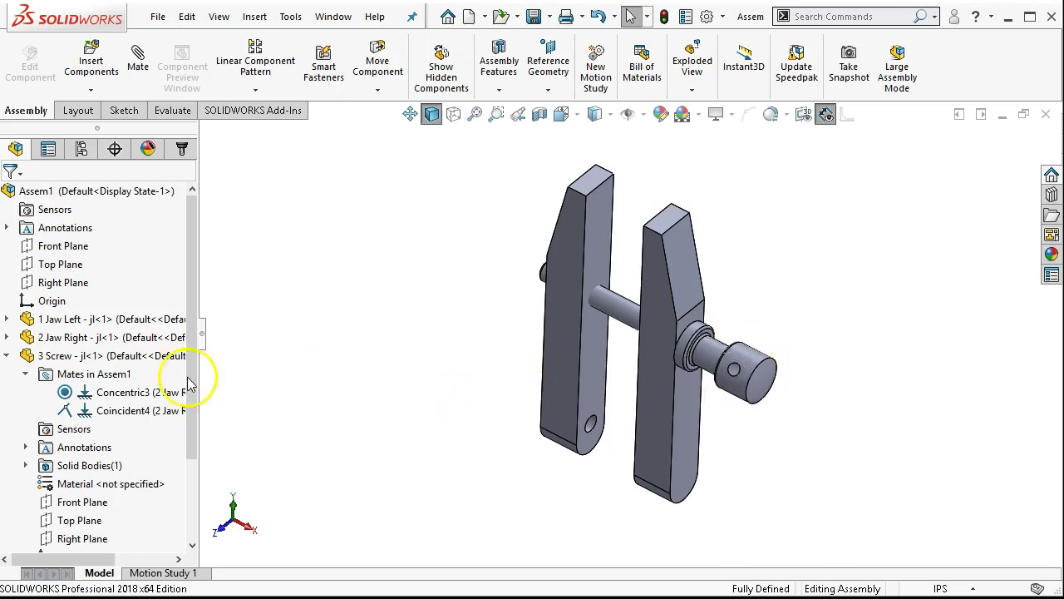
{"action": "left_click", "coordinate": [7, 357]}
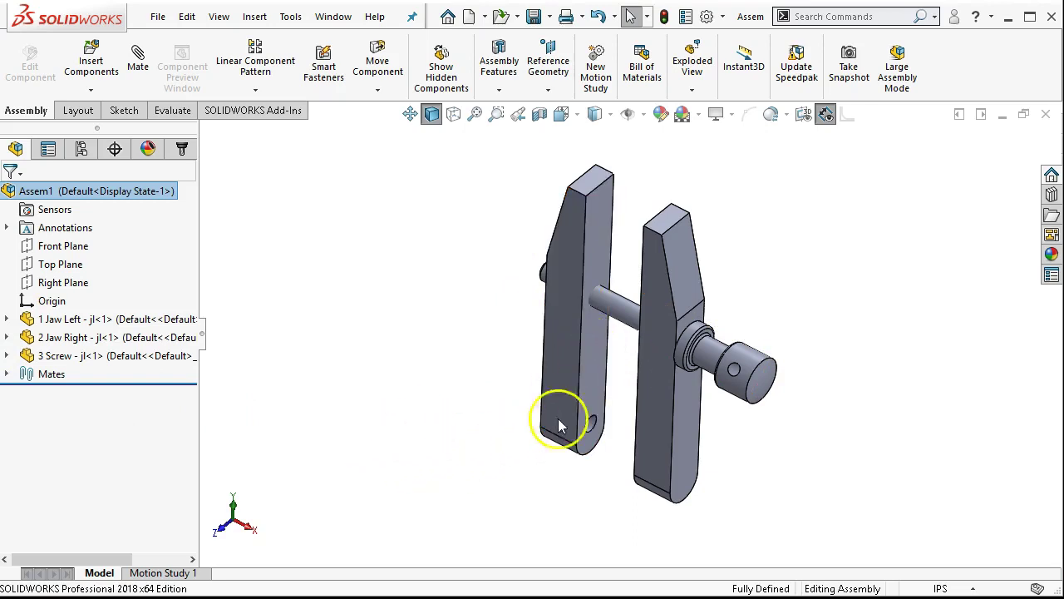
{"action": "left_click_drag", "start_coordinate": [736, 362], "coordinate": [762, 359]}
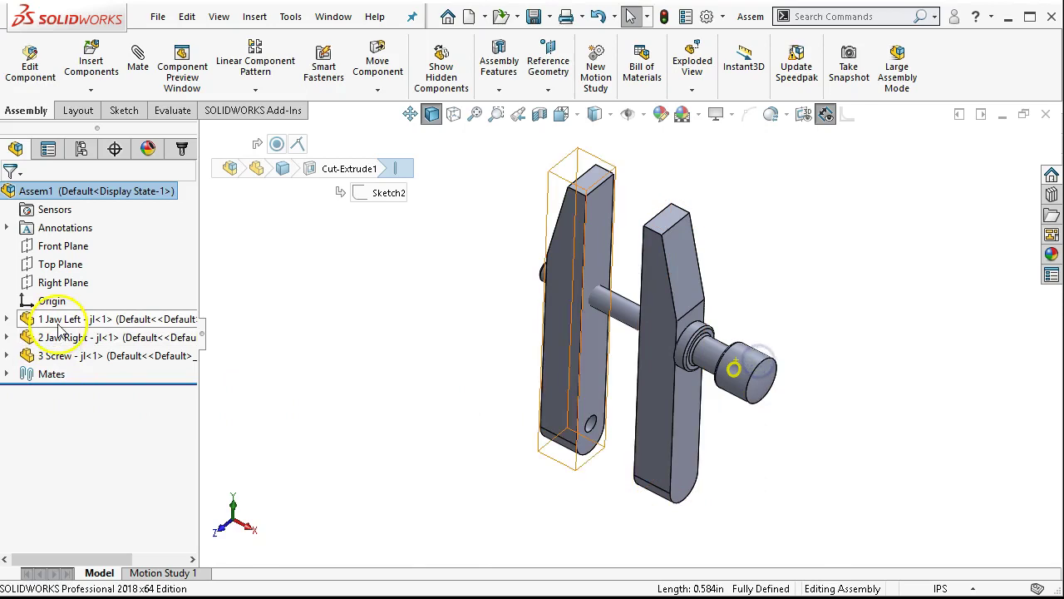
{"action": "left_click_drag", "start_coordinate": [66, 358], "coordinate": [340, 396]}
{"action": "left_click", "coordinate": [339, 390]}
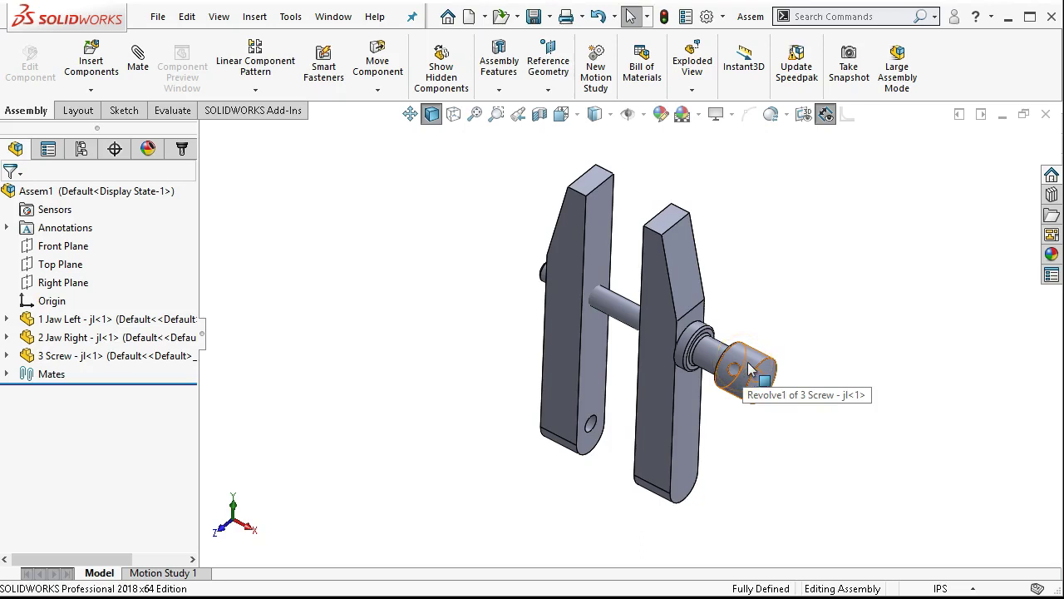
{"action": "left_click_drag", "start_coordinate": [751, 368], "coordinate": [471, 335]}
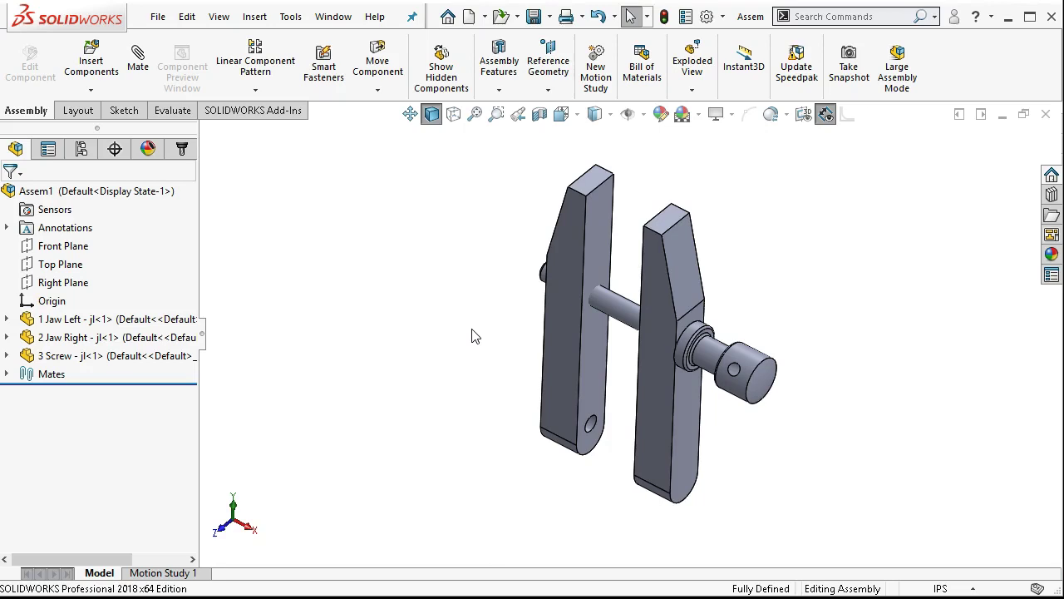
{"action": "left_click_drag", "start_coordinate": [471, 335], "coordinate": [438, 397]}
{"action": "middle_click_drag", "start_coordinate": [415, 390], "coordinate": [499, 421]}
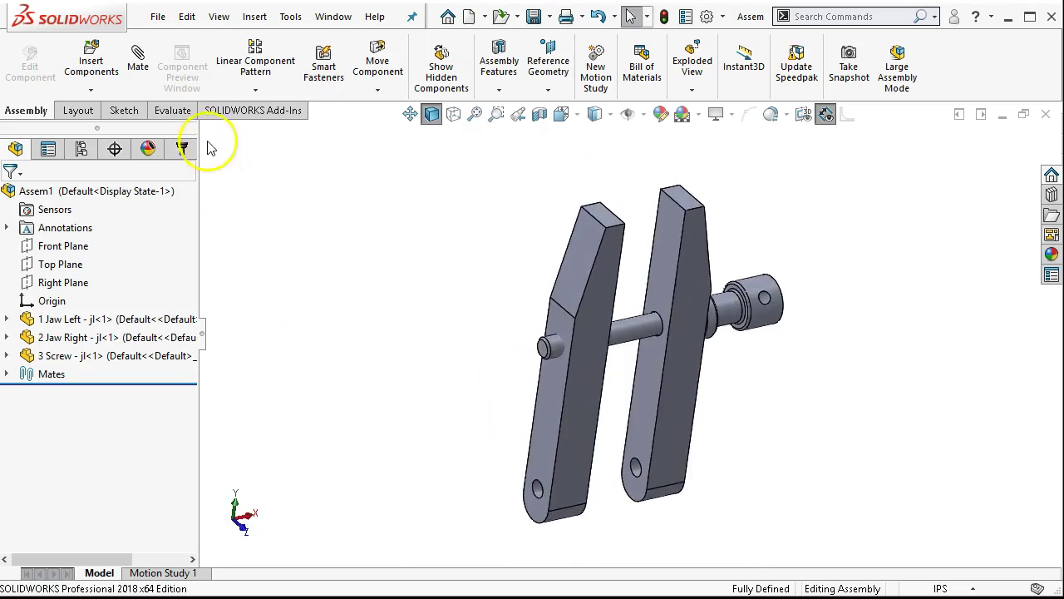
{"action": "left_click", "coordinate": [91, 54]}
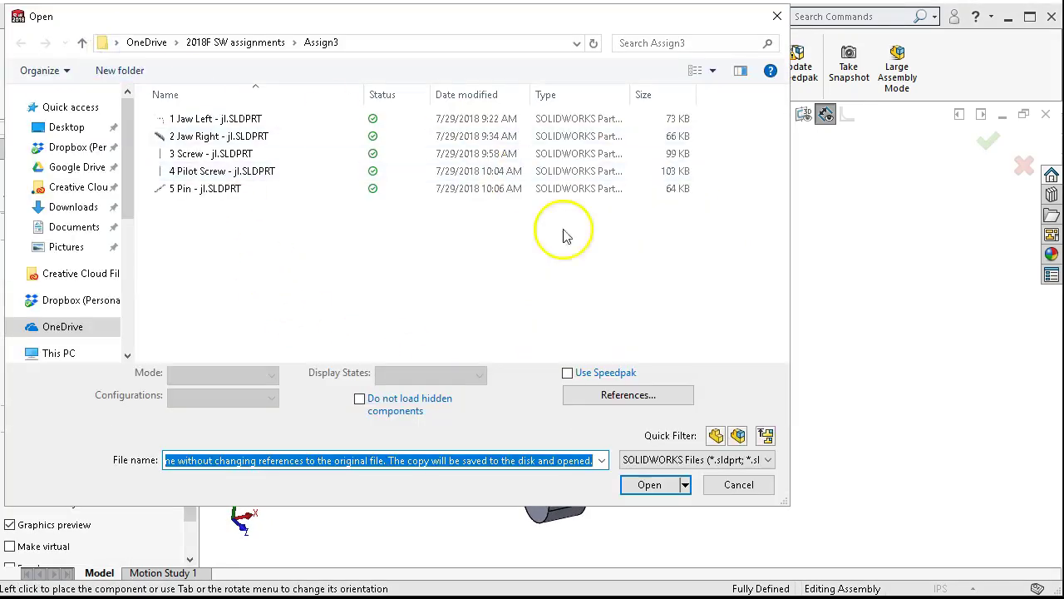
{"action": "left_click", "coordinate": [721, 486]}
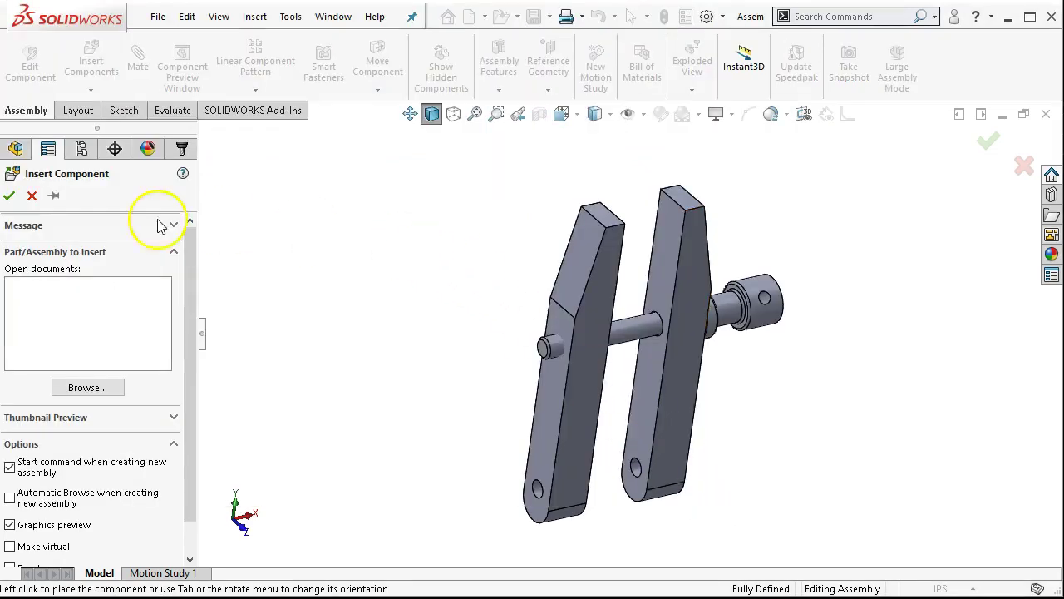
{"action": "left_click", "coordinate": [31, 196]}
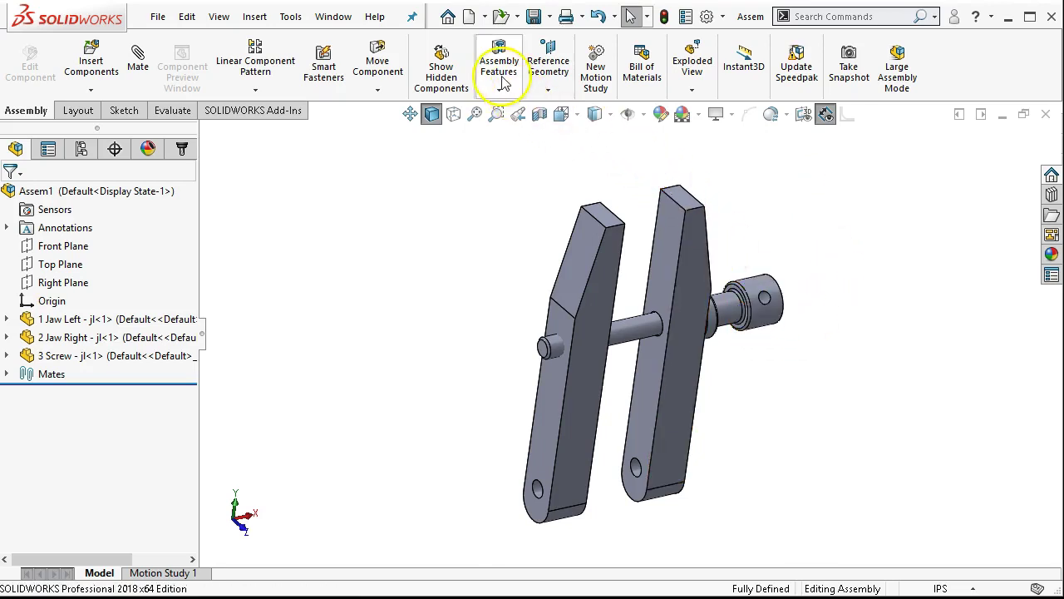
Open the recently used part 4 Pilot Screw - jl.SLDPRT and switch back to the clamp assembly
{"action": "left_click", "coordinate": [155, 18]}
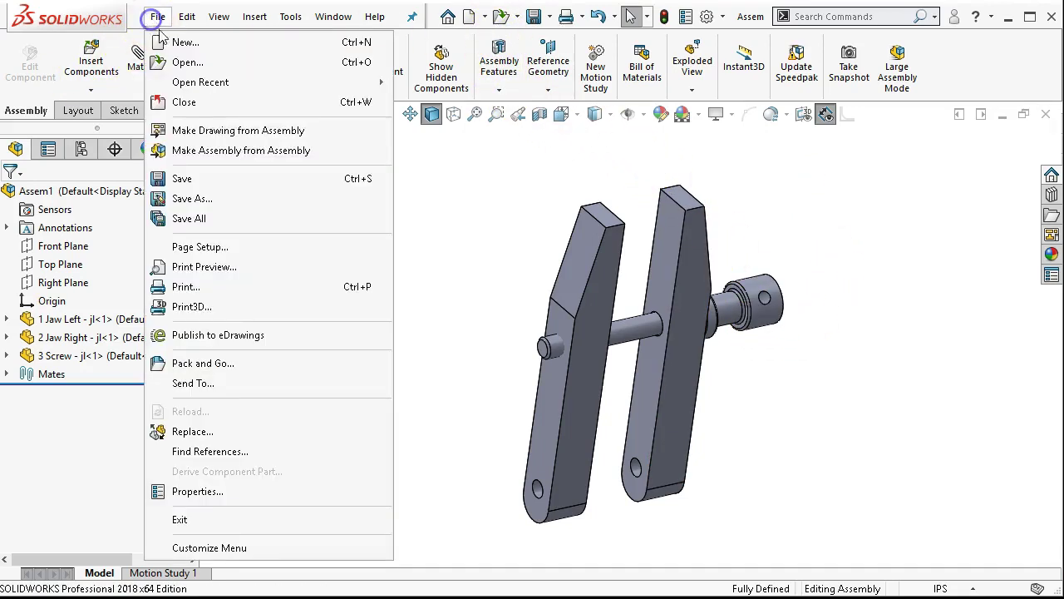
{"action": "mouse_move", "coordinate": [209, 82]}
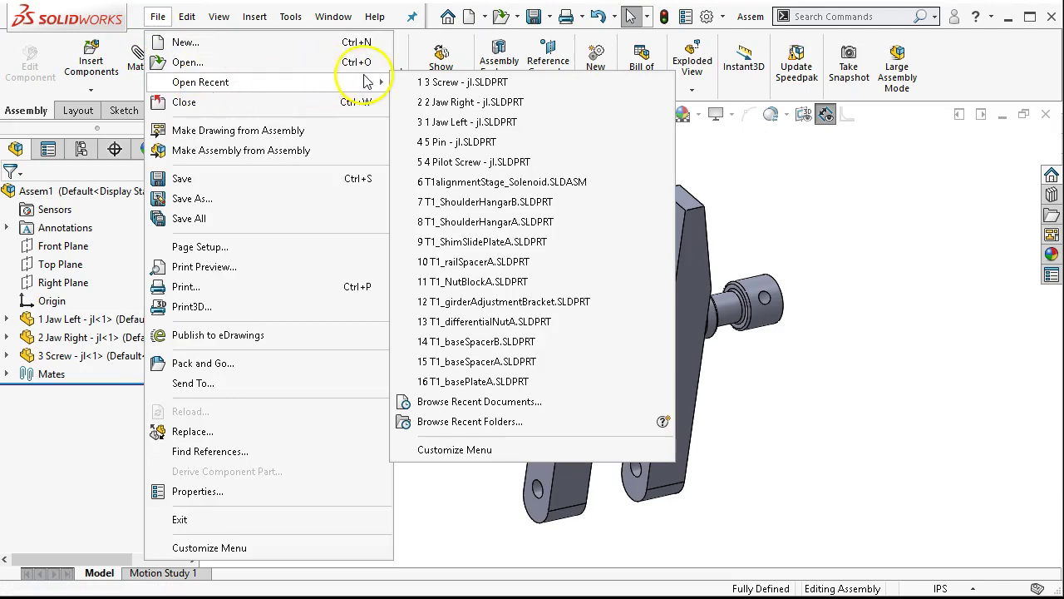
{"action": "left_click", "coordinate": [460, 162]}
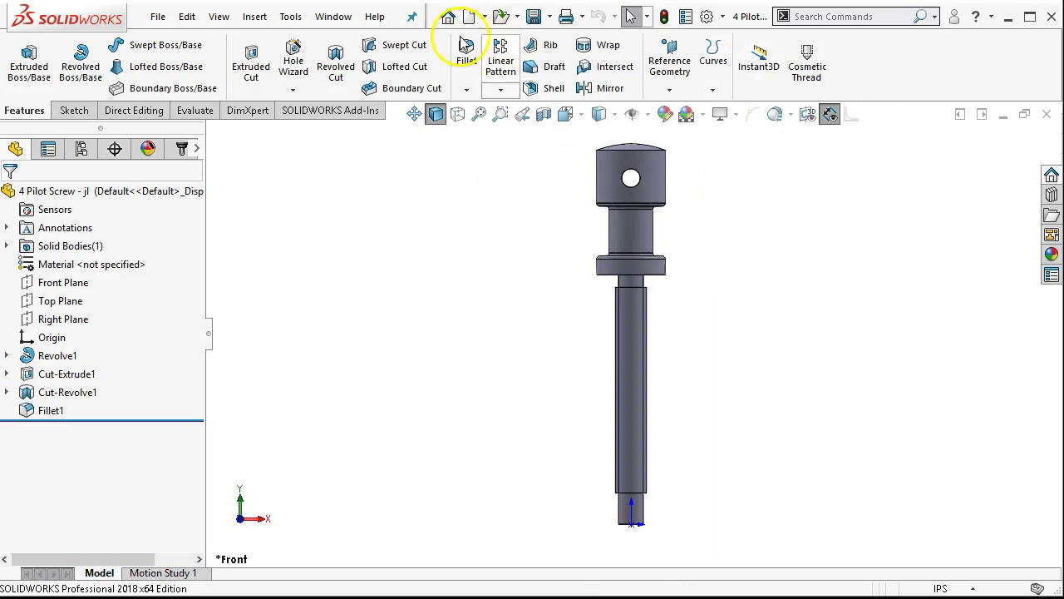
{"action": "left_click", "coordinate": [334, 17]}
{"action": "left_click", "coordinate": [366, 186]}
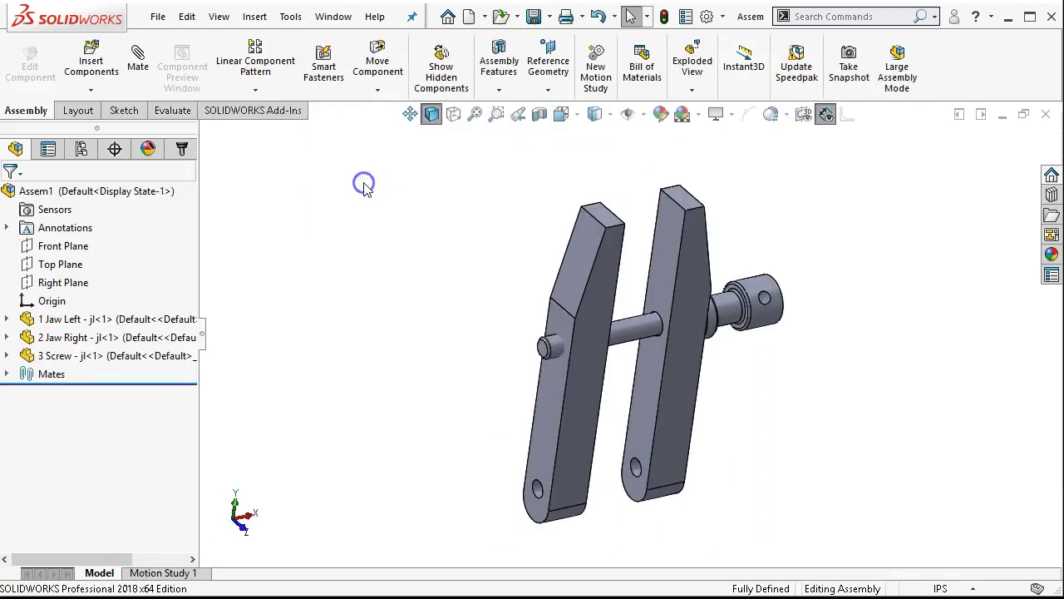
Save the assembly as Machinist Clamp in the Assign3 folder
{"action": "left_click", "coordinate": [534, 18]}
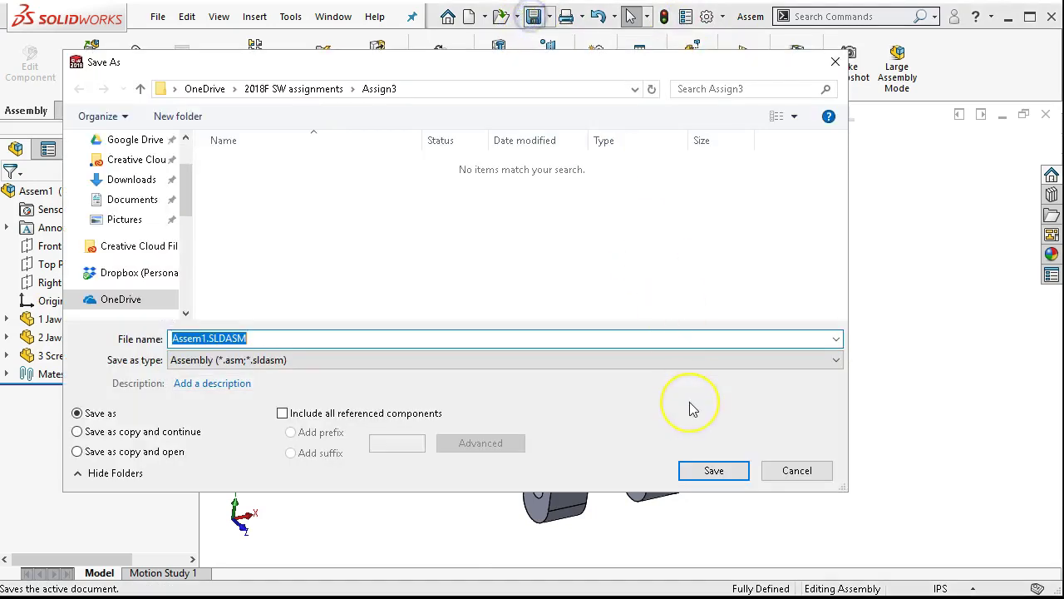
{"action": "type", "text": "Machinist Clamp"}
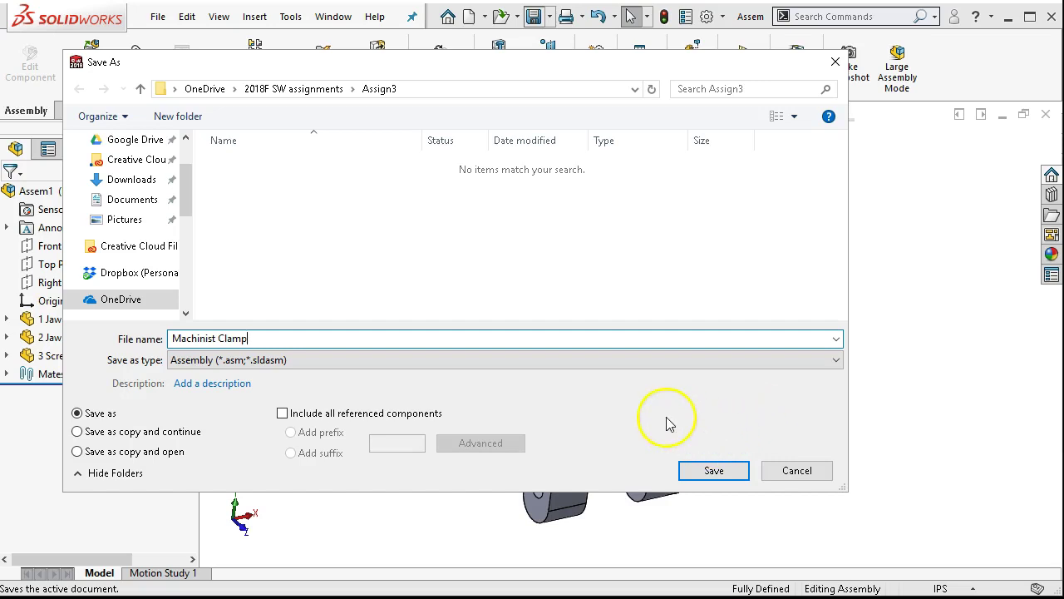
{"action": "left_click", "coordinate": [712, 471]}
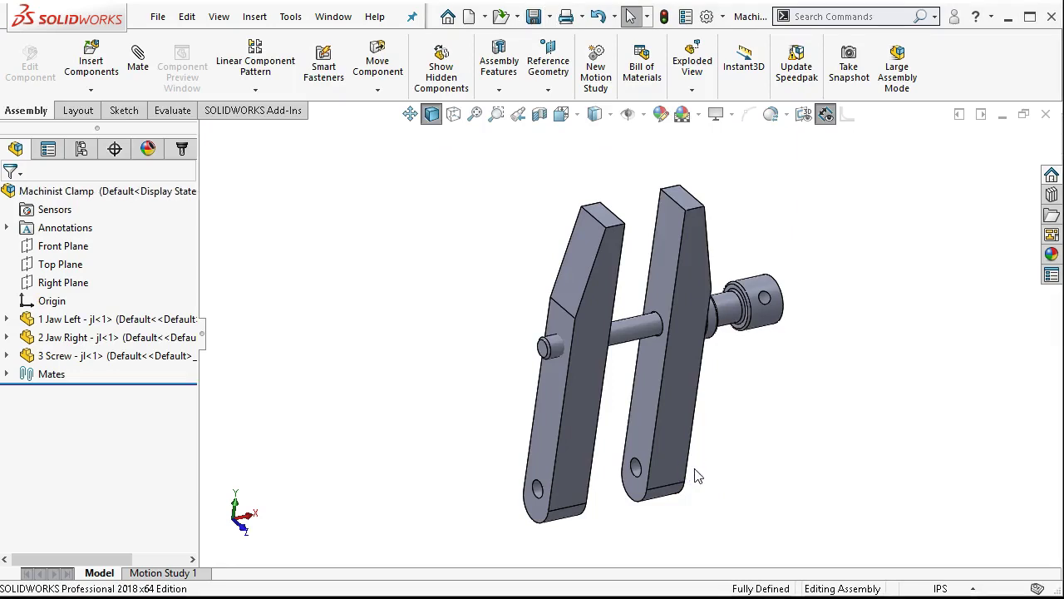
Insert the open part 4 Pilot Screw - jl into the assembly, placing it in free space beside the left jaw
{"action": "left_click", "coordinate": [1049, 214]}
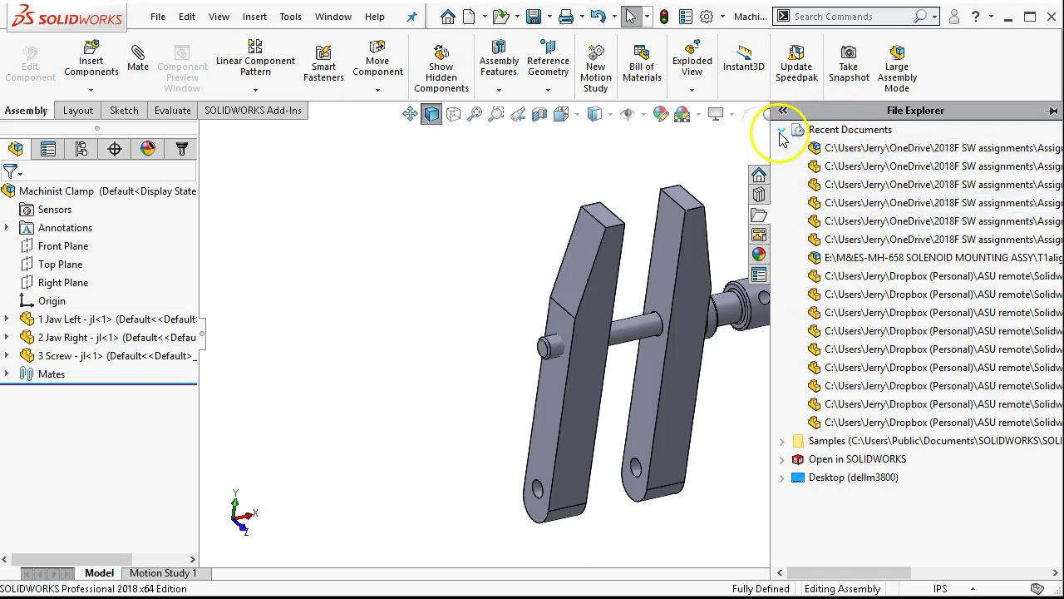
{"action": "left_click", "coordinate": [782, 131]}
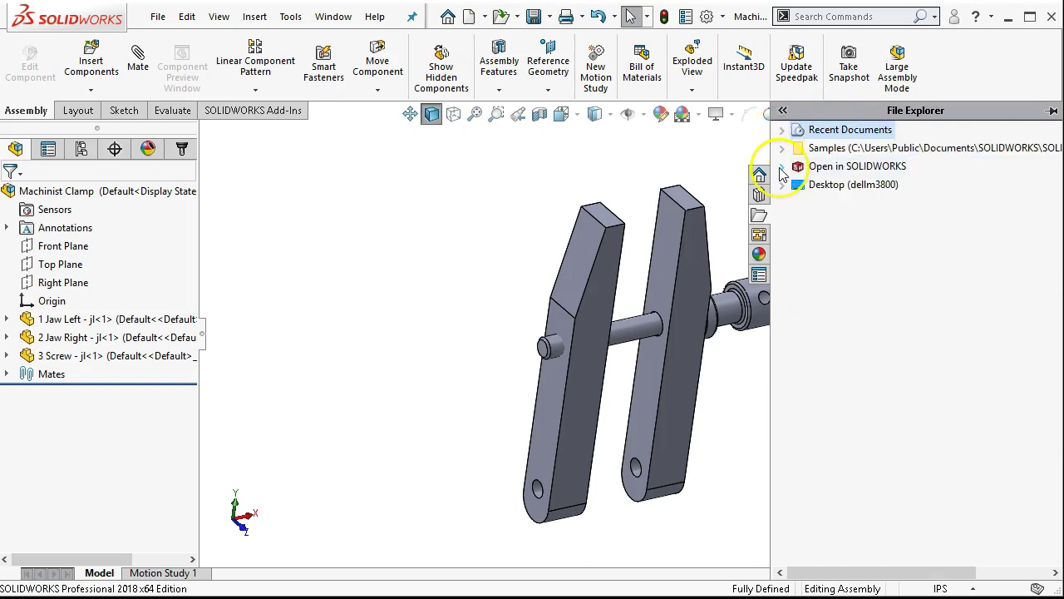
{"action": "left_click", "coordinate": [782, 169]}
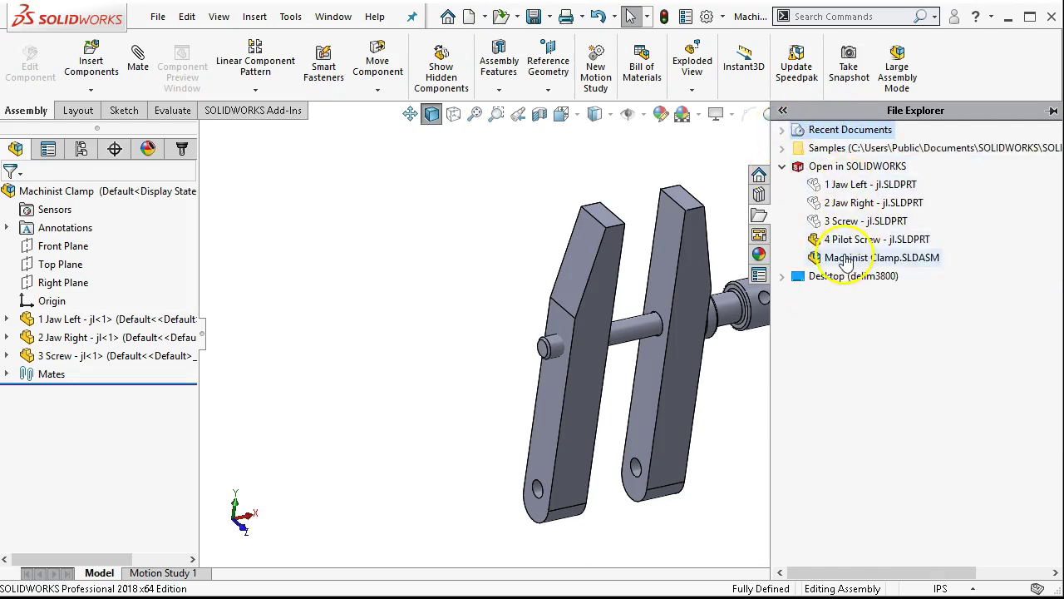
{"action": "left_click_drag", "start_coordinate": [836, 240], "coordinate": [445, 271]}
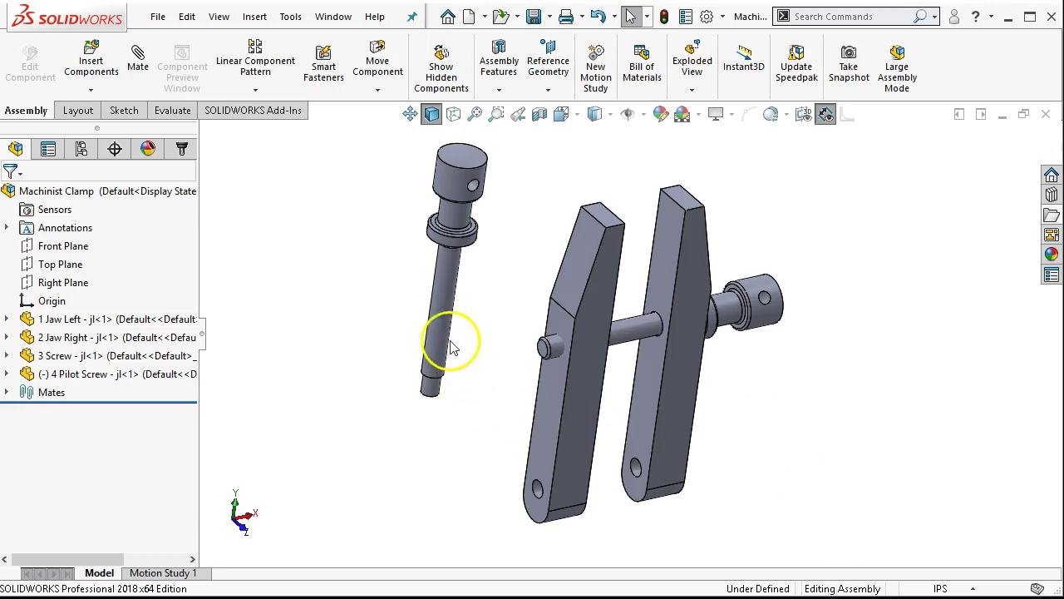
Add a concentric mate between the pilot screw's reduced tip and the lower hole in the right jaw
{"action": "scroll", "coordinate": [441, 380], "scroll_direction": "down", "scroll_amount": 3}
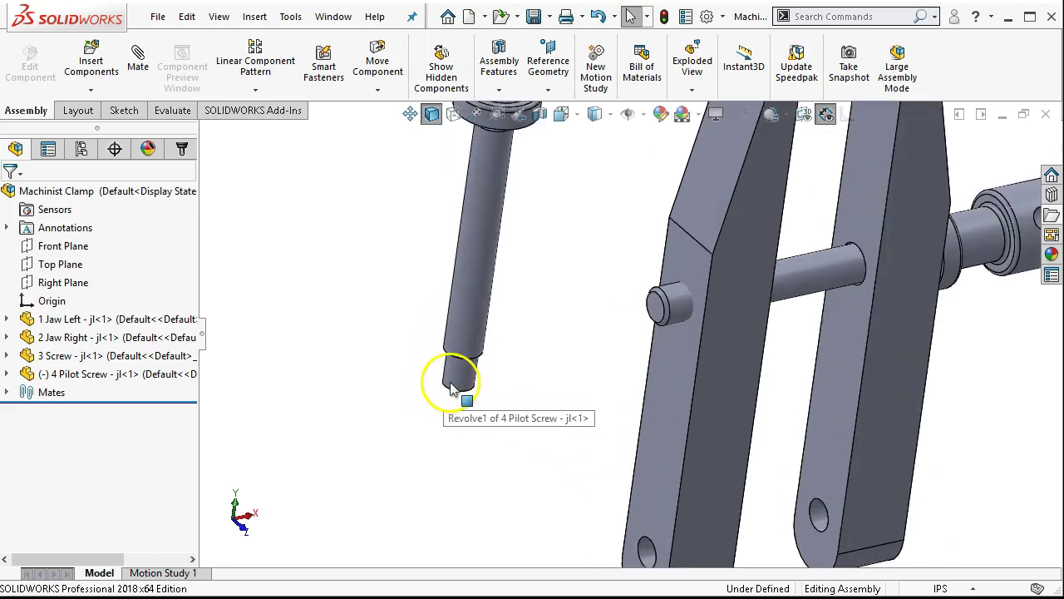
{"action": "left_click", "coordinate": [454, 372]}
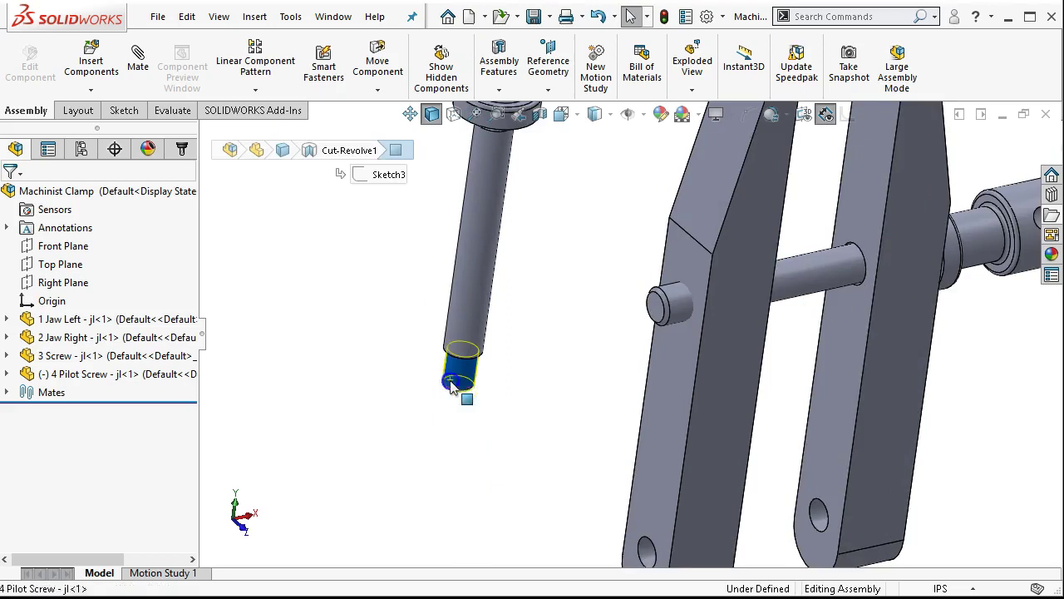
{"action": "left_click", "coordinate": [818, 516], "text": "ctrl"}
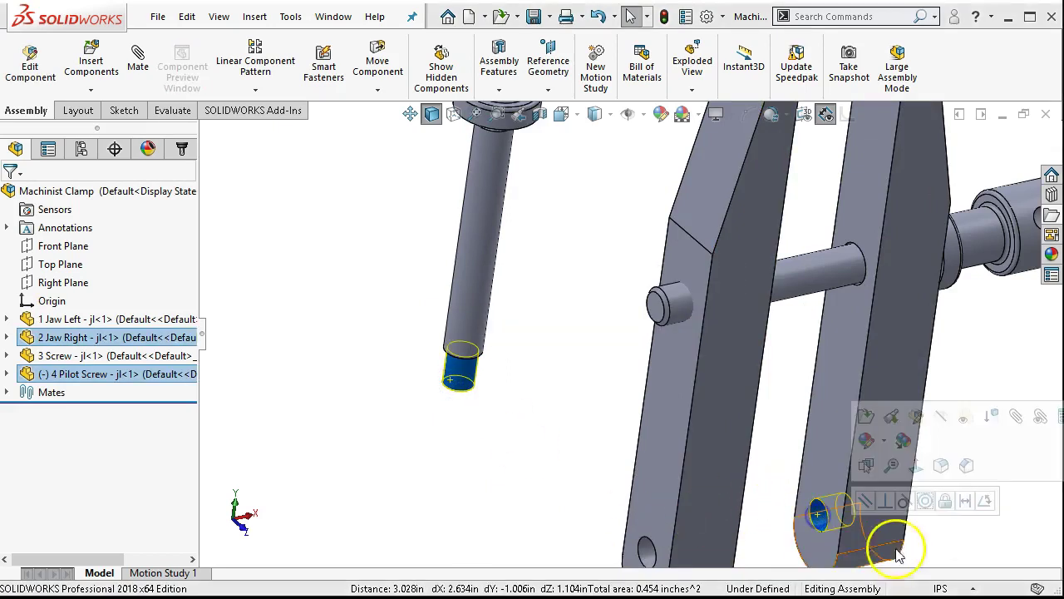
{"action": "left_click", "coordinate": [925, 501]}
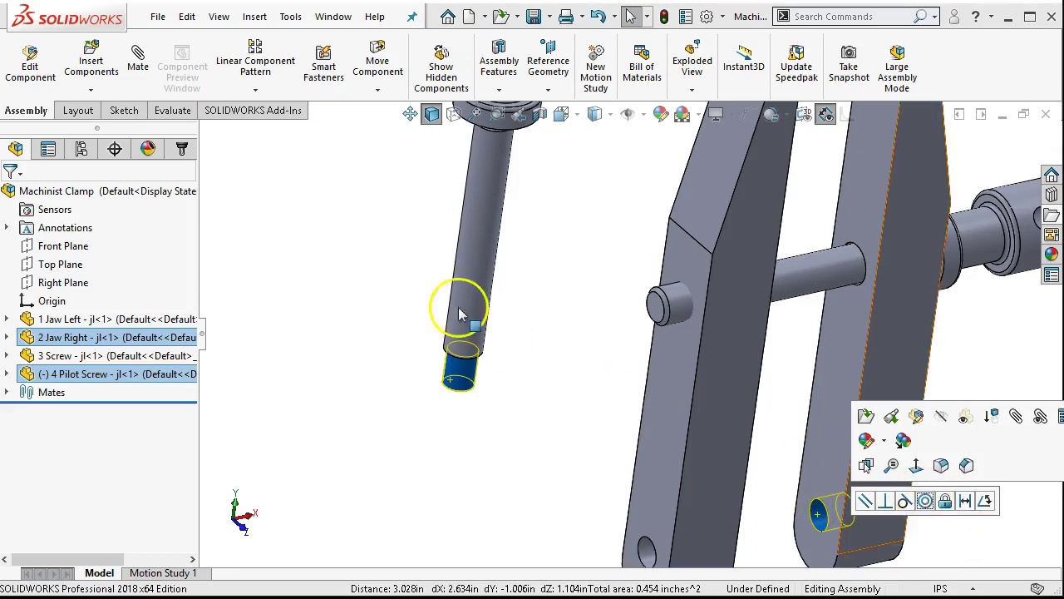
{"action": "left_click", "coordinate": [135, 73]}
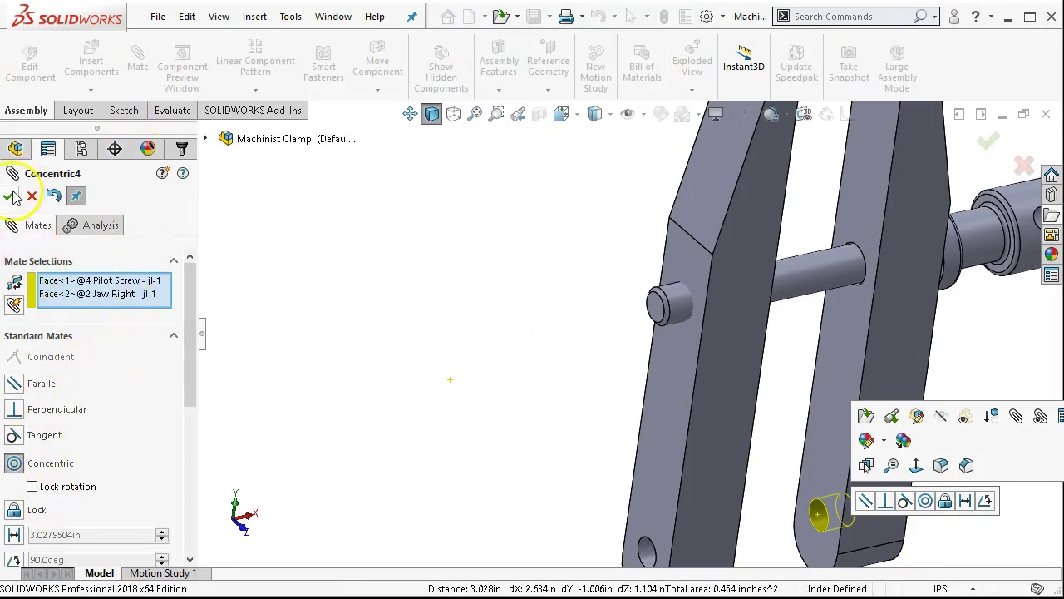
{"action": "key", "text": "f"}
{"action": "left_click_drag", "start_coordinate": [431, 327], "coordinate": [442, 391]}
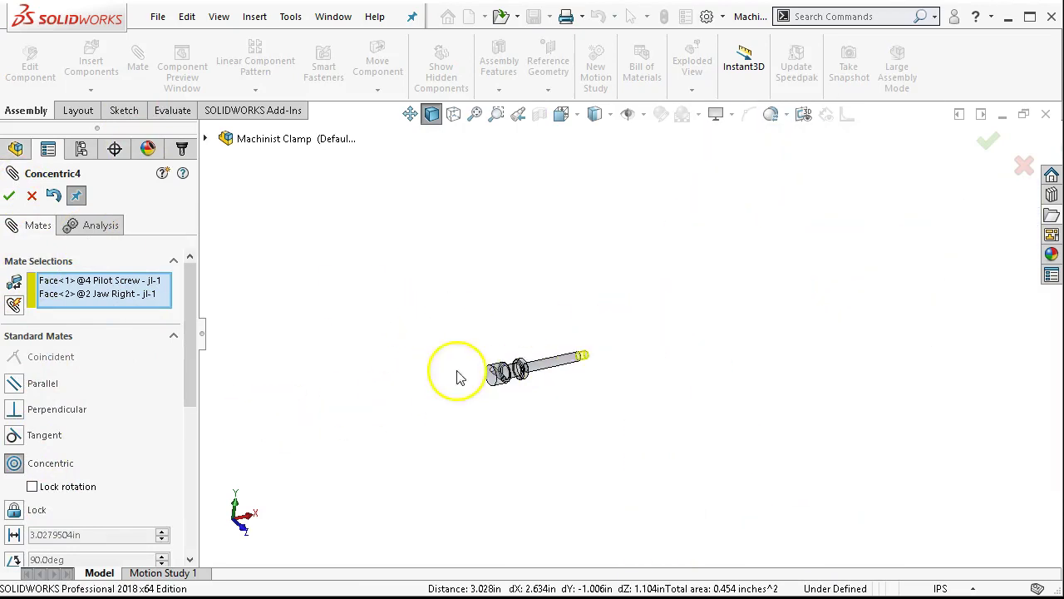
{"action": "left_click", "coordinate": [9, 195]}
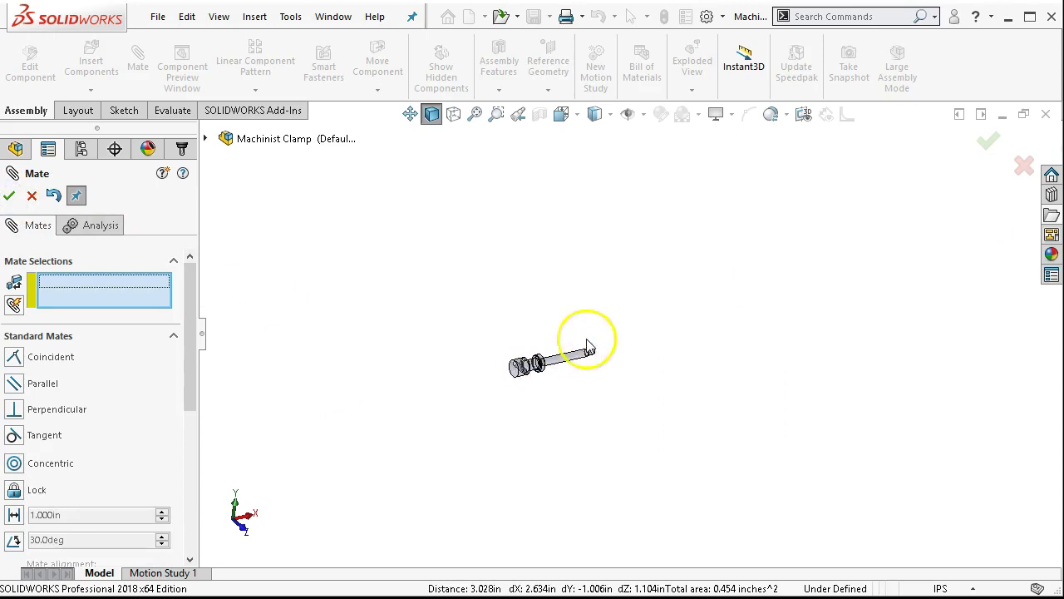
Add a coincident mate between the pilot screw's end face and the floor of the right jaw's lower hole, and restore the isometric view
{"action": "middle_click_drag", "start_coordinate": [590, 341], "coordinate": [523, 365]}
{"action": "scroll", "coordinate": [542, 409], "scroll_direction": "down", "scroll_amount": 5}
{"action": "scroll", "coordinate": [543, 409], "scroll_direction": "down", "scroll_amount": 3}
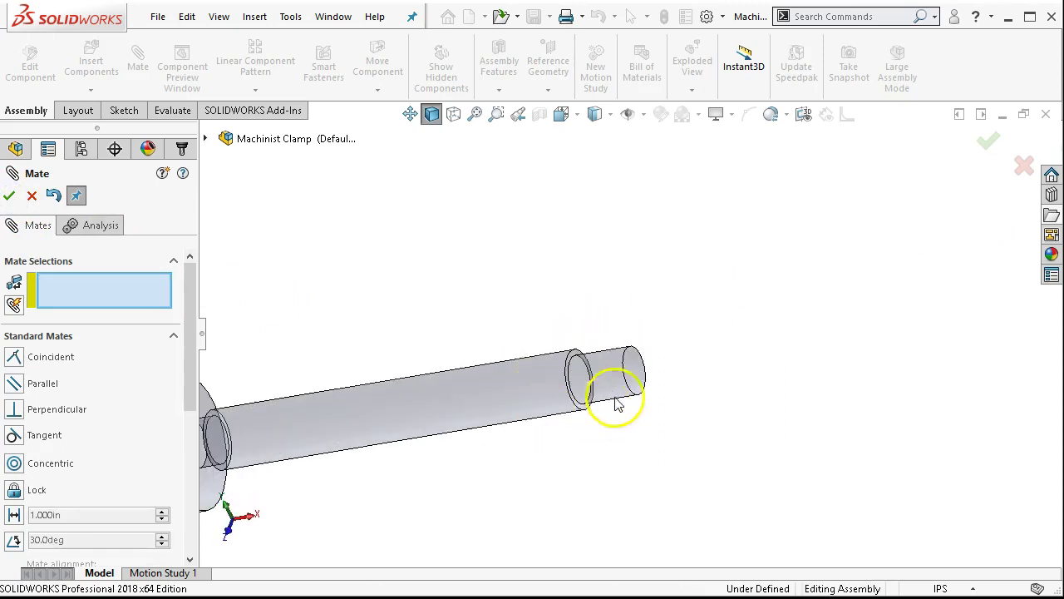
{"action": "left_click", "coordinate": [634, 376]}
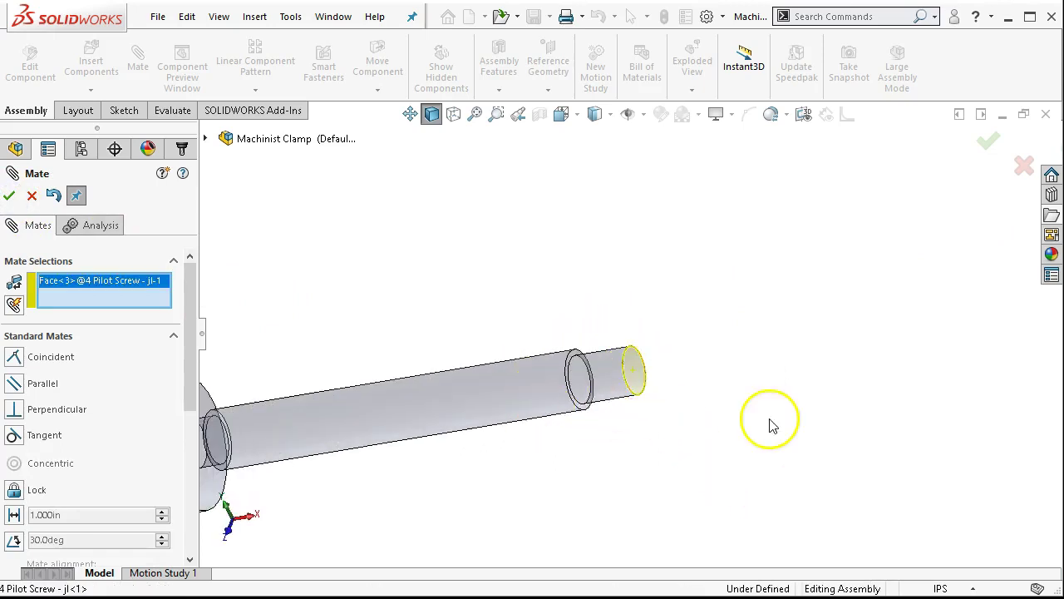
{"action": "scroll", "coordinate": [771, 373], "scroll_direction": "up", "scroll_amount": 5}
{"action": "middle_click_drag", "start_coordinate": [808, 357], "coordinate": [646, 269]}
{"action": "scroll", "coordinate": [566, 325], "scroll_direction": "down", "scroll_amount": 6}
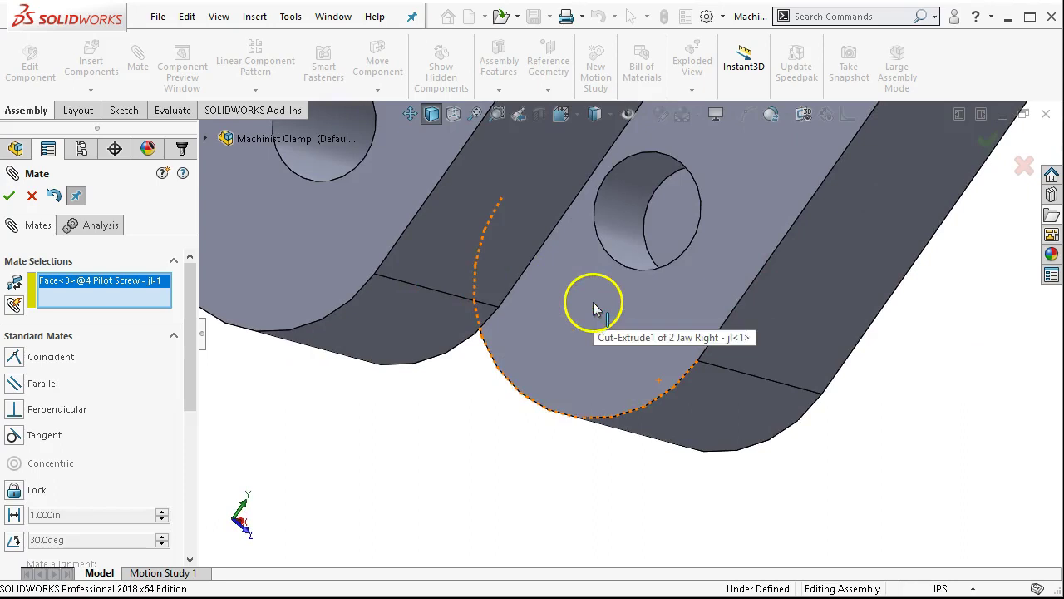
{"action": "left_click", "coordinate": [673, 218]}
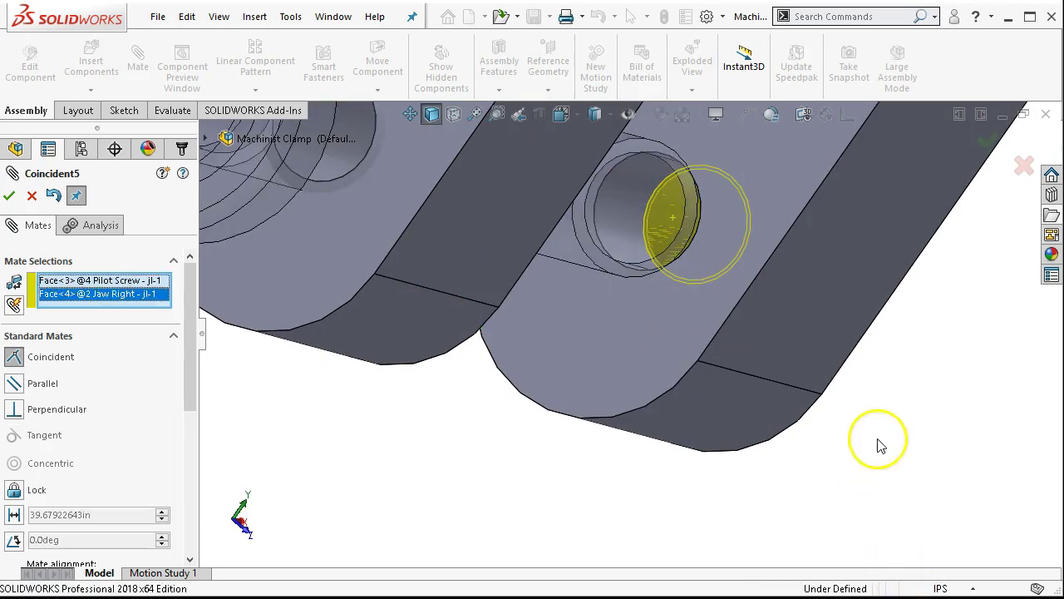
{"action": "left_click", "coordinate": [9, 195]}
{"action": "left_click", "coordinate": [923, 368]}
{"action": "key", "text": "ctrl+7"}
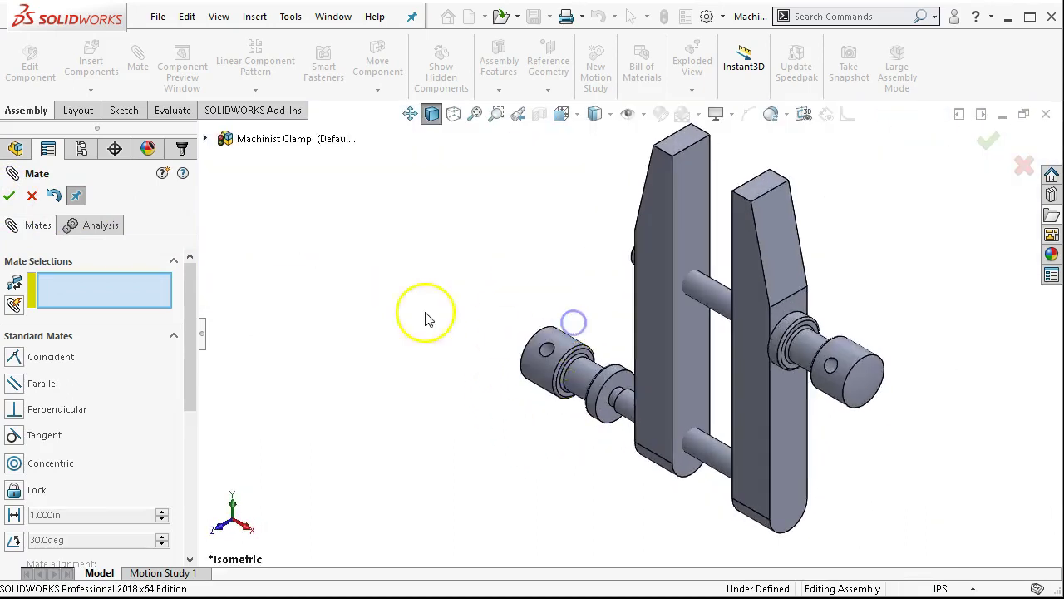
Lock rotation on the concentric mate between the pilot screw and the right jaw, and finish mating
{"action": "left_click_drag", "start_coordinate": [186, 338], "coordinate": [185, 467]}
{"action": "left_click", "coordinate": [105, 405]}
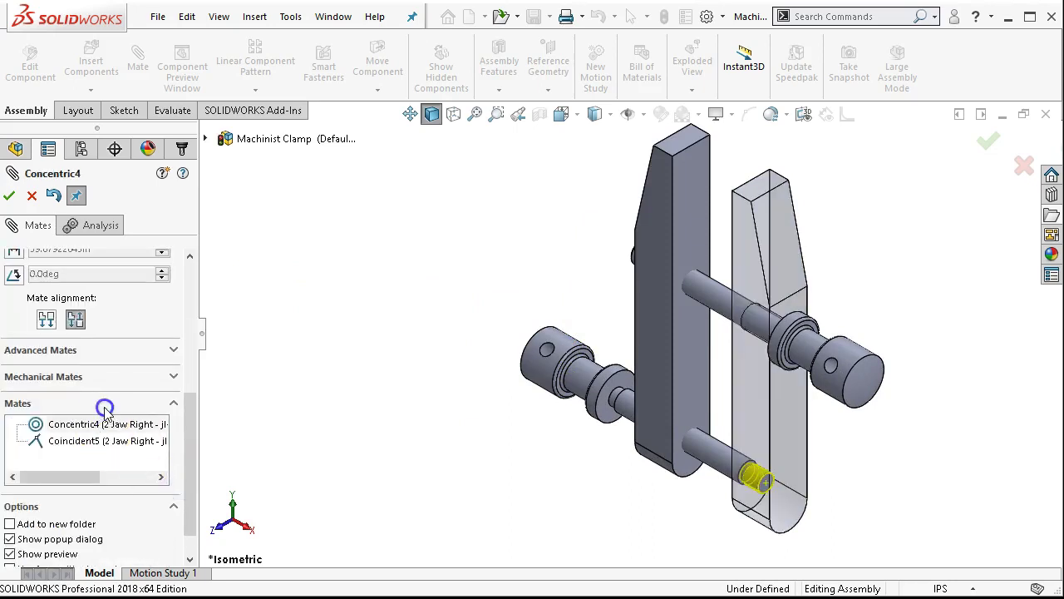
{"action": "left_click_drag", "start_coordinate": [197, 433], "coordinate": [198, 356]}
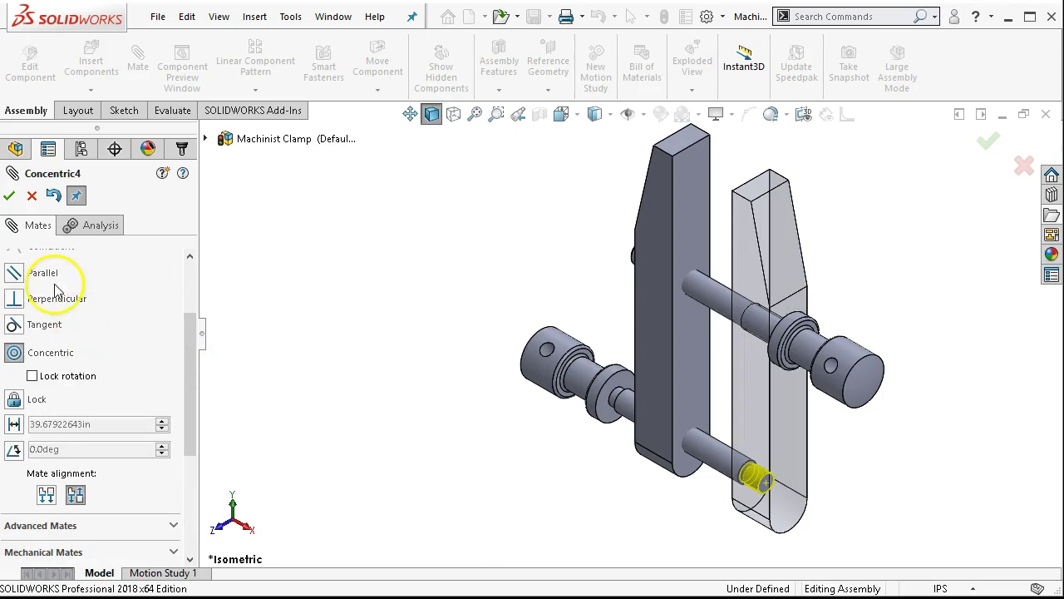
{"action": "left_click", "coordinate": [33, 376]}
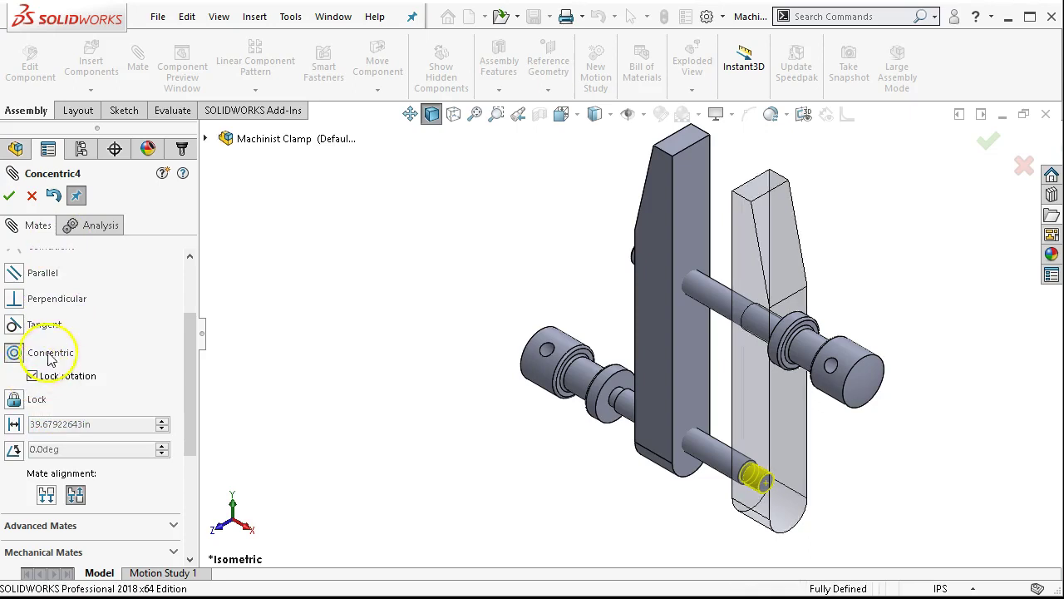
{"action": "left_click", "coordinate": [8, 197]}
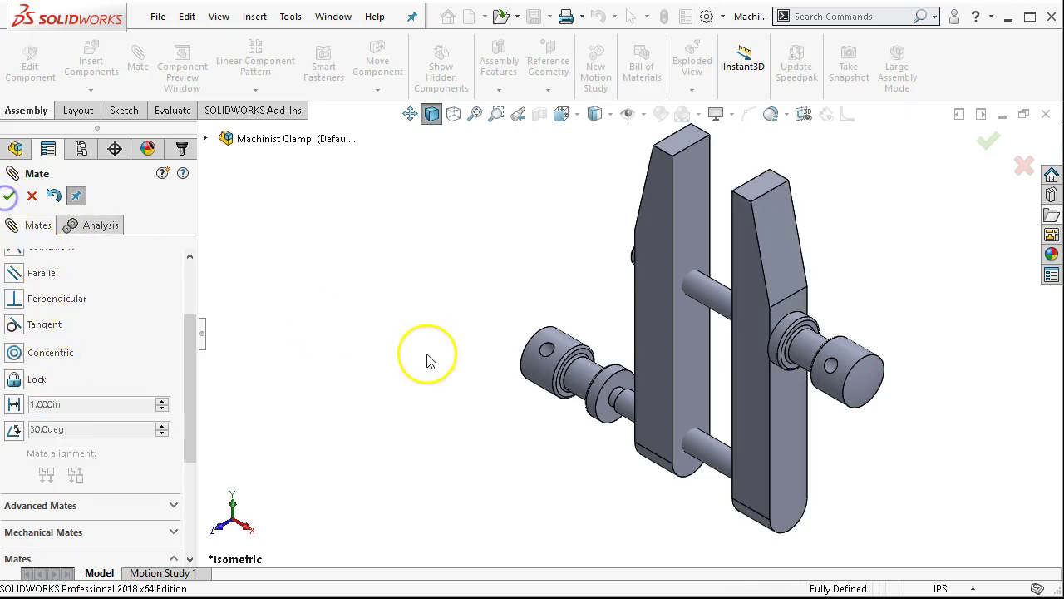
{"action": "left_click", "coordinate": [10, 197]}
Try to move the pilot screw and the screw to check that both are fully constrained
{"action": "left_click", "coordinate": [532, 358]}
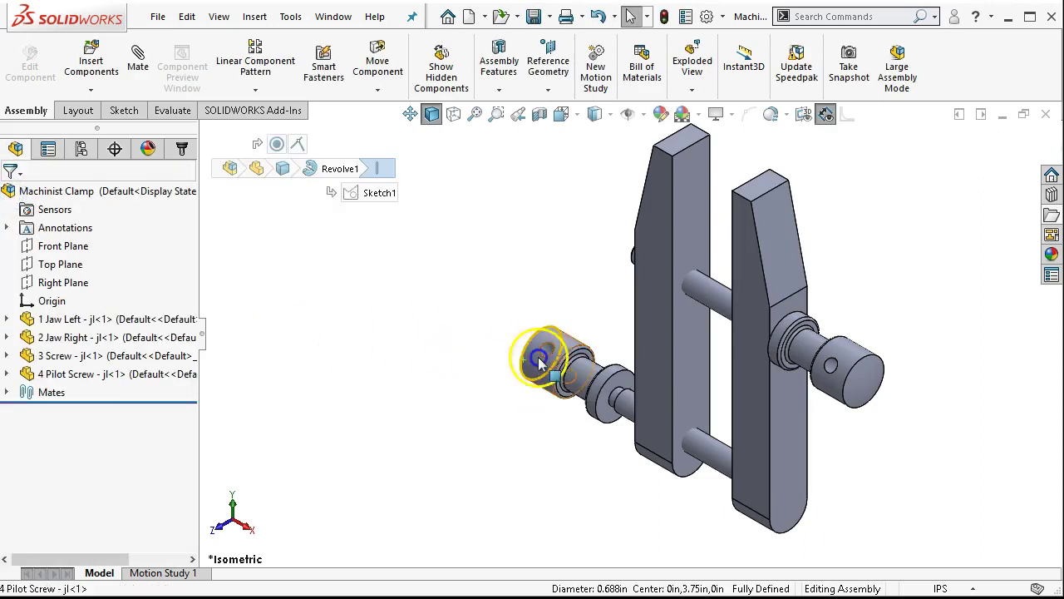
{"action": "left_click", "coordinate": [861, 349]}
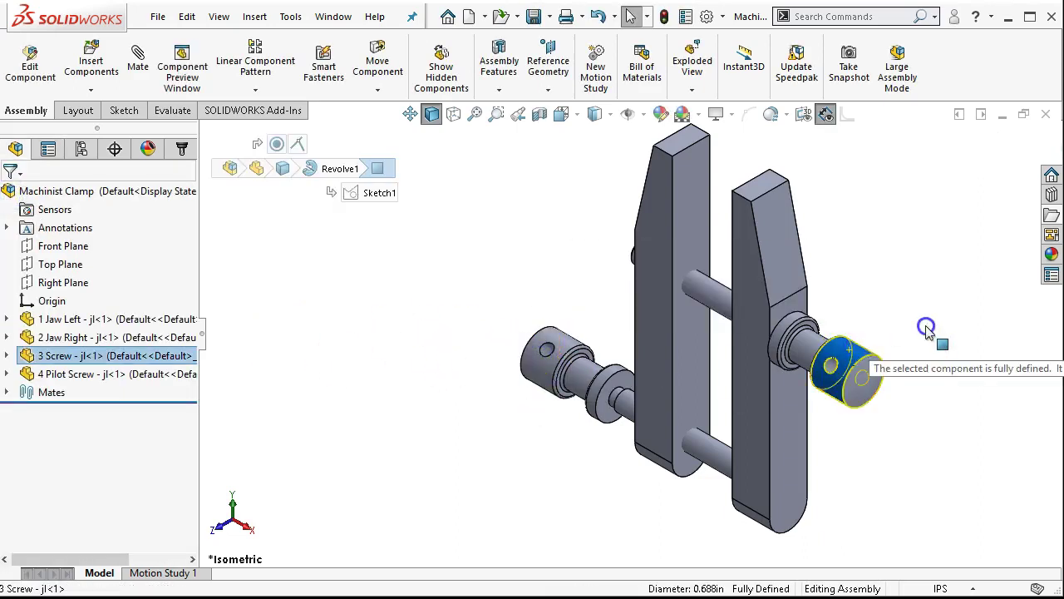
{"action": "left_click", "coordinate": [482, 361]}
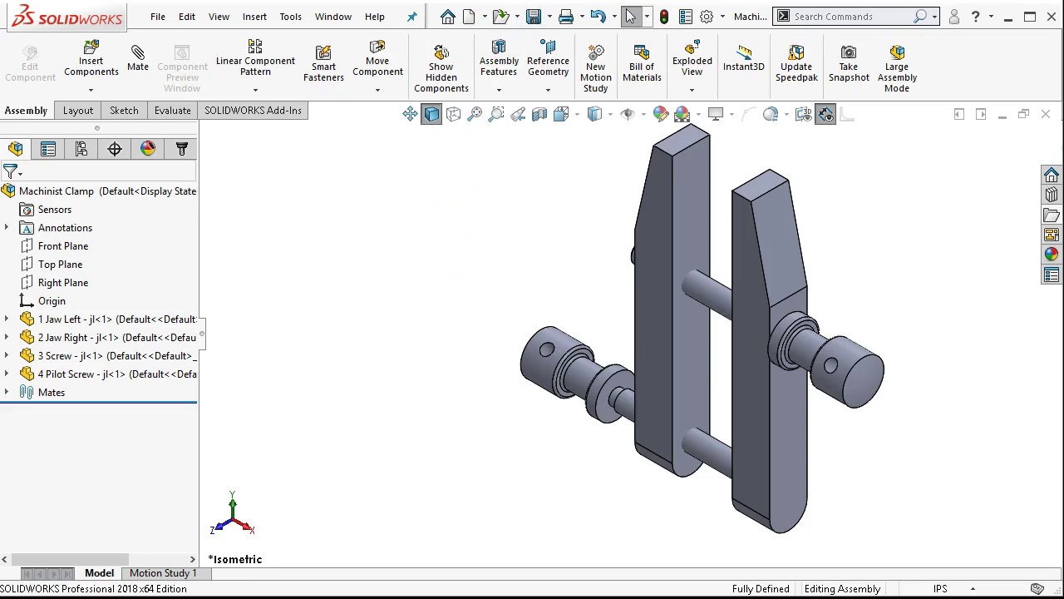
Insert the part 5 Pin - jl from the Assign3 folder into the assembly, in free space beside the pilot screw's head
{"action": "key", "text": "alt+Tab"}
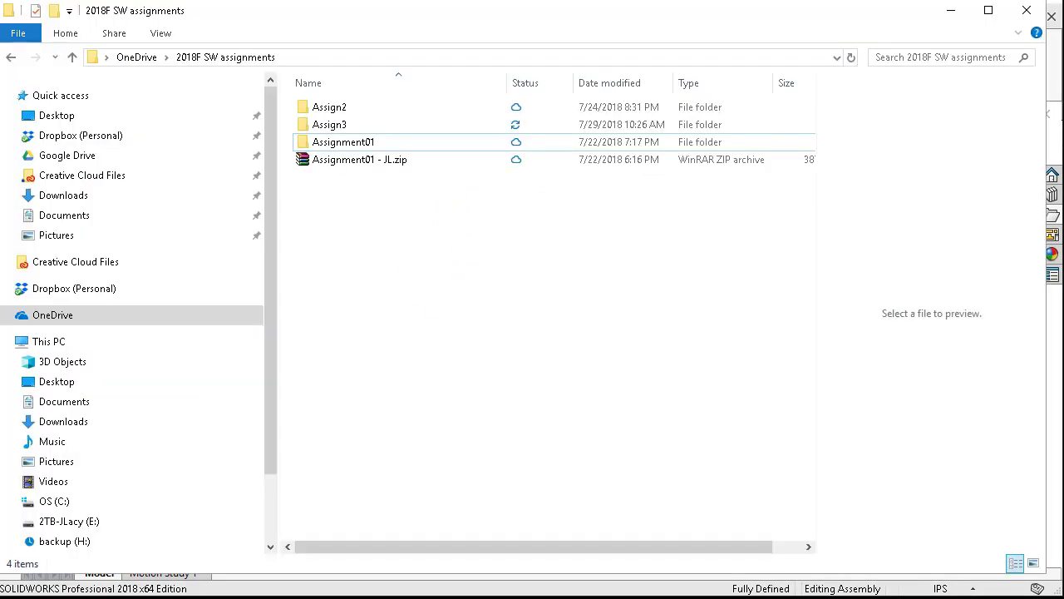
{"action": "double_click", "coordinate": [316, 133]}
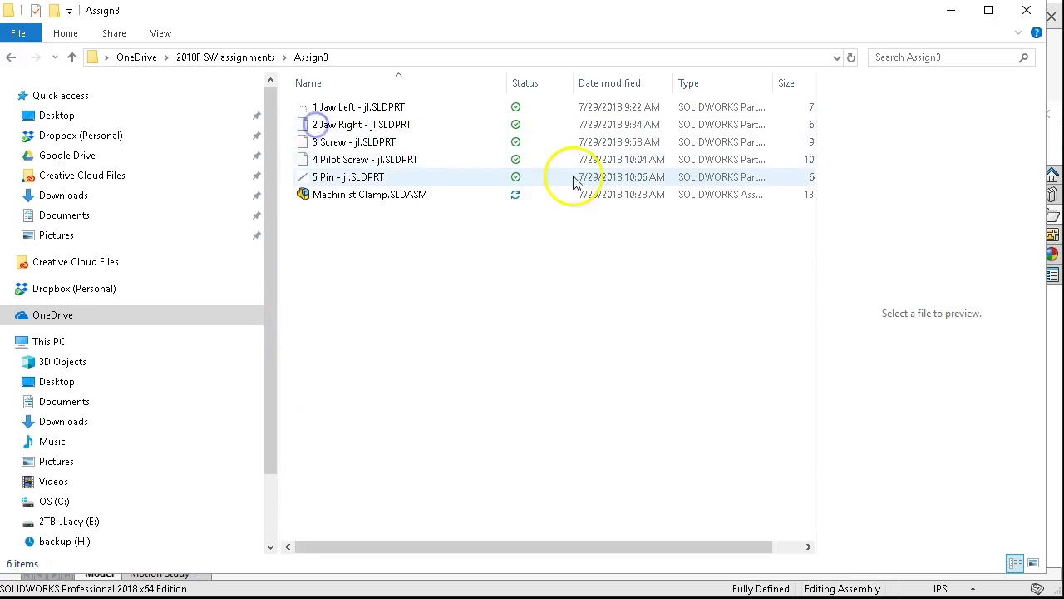
{"action": "left_click_drag", "start_coordinate": [524, 27], "coordinate": [523, 423]}
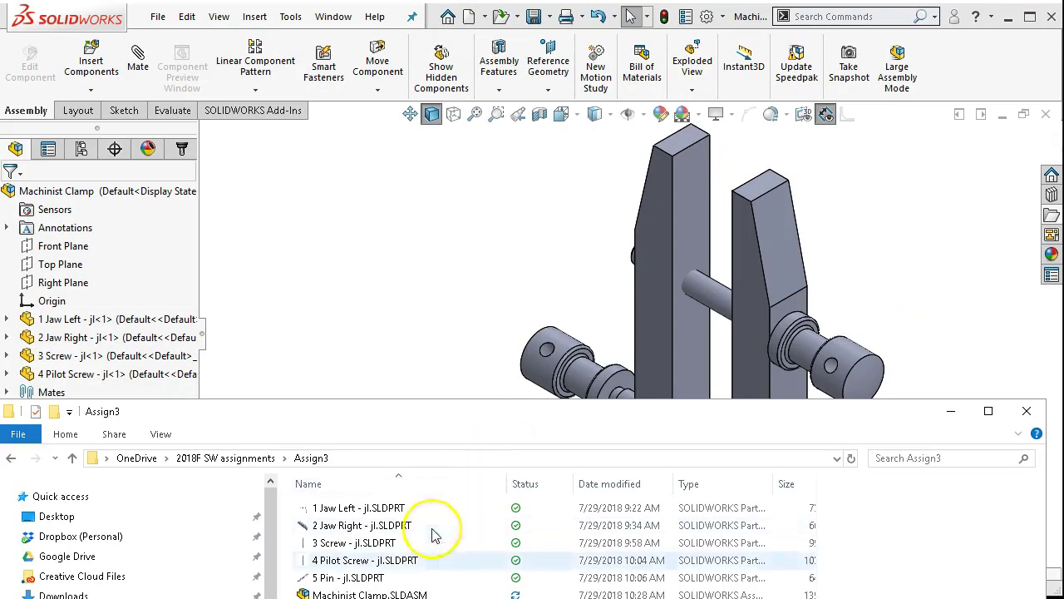
{"action": "left_click_drag", "start_coordinate": [353, 577], "coordinate": [479, 336]}
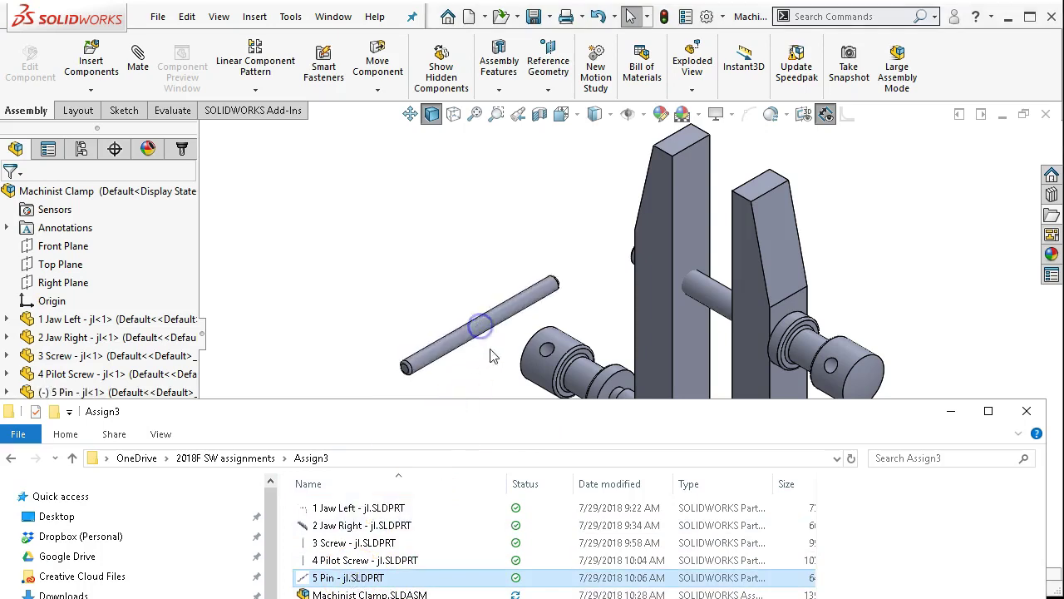
{"action": "left_click", "coordinate": [951, 411]}
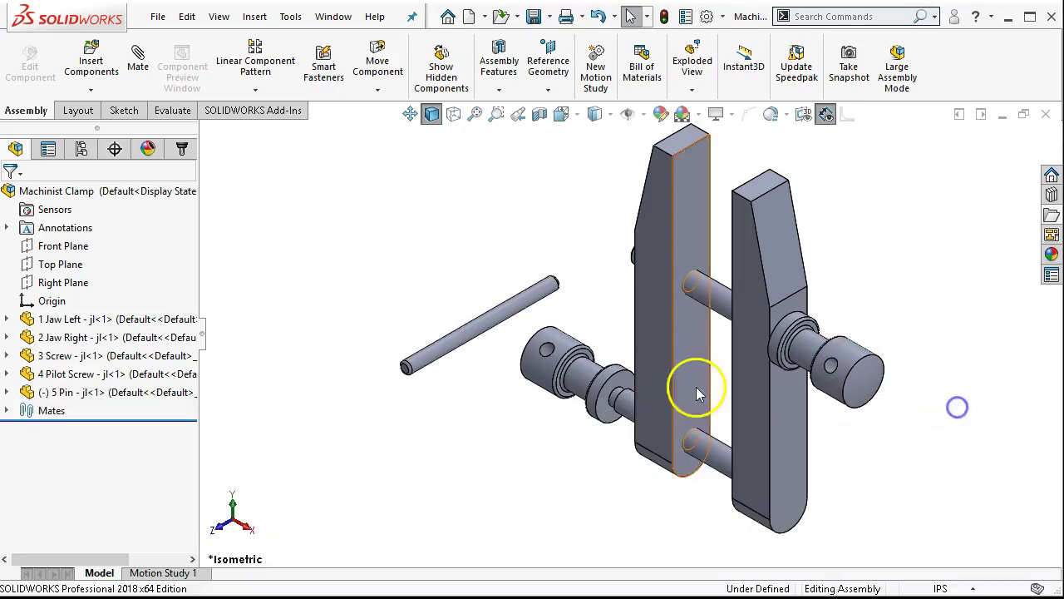
Try a concentric mate between the pin and the cross hole in the pilot screw's head, and undo it
{"action": "left_click", "coordinate": [490, 318]}
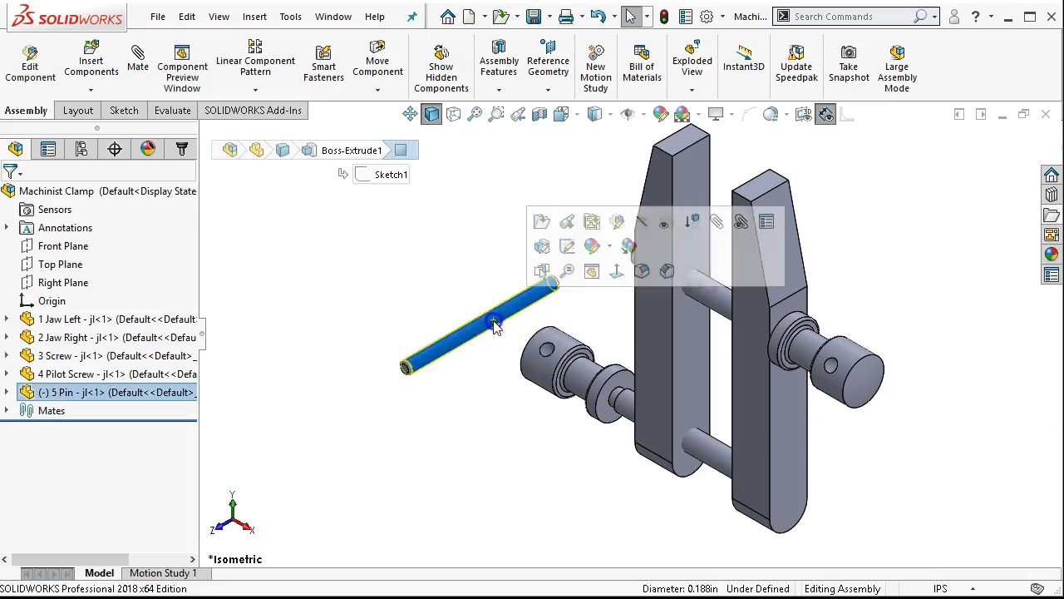
{"action": "scroll", "coordinate": [492, 321], "scroll_direction": "down", "scroll_amount": 3}
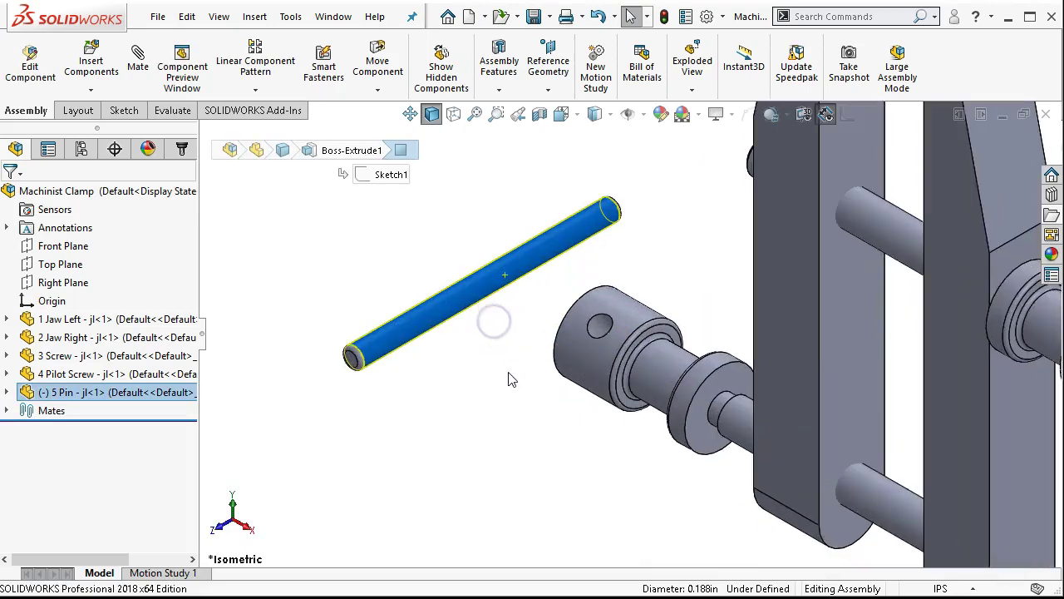
{"action": "left_click", "coordinate": [603, 329], "text": "ctrl"}
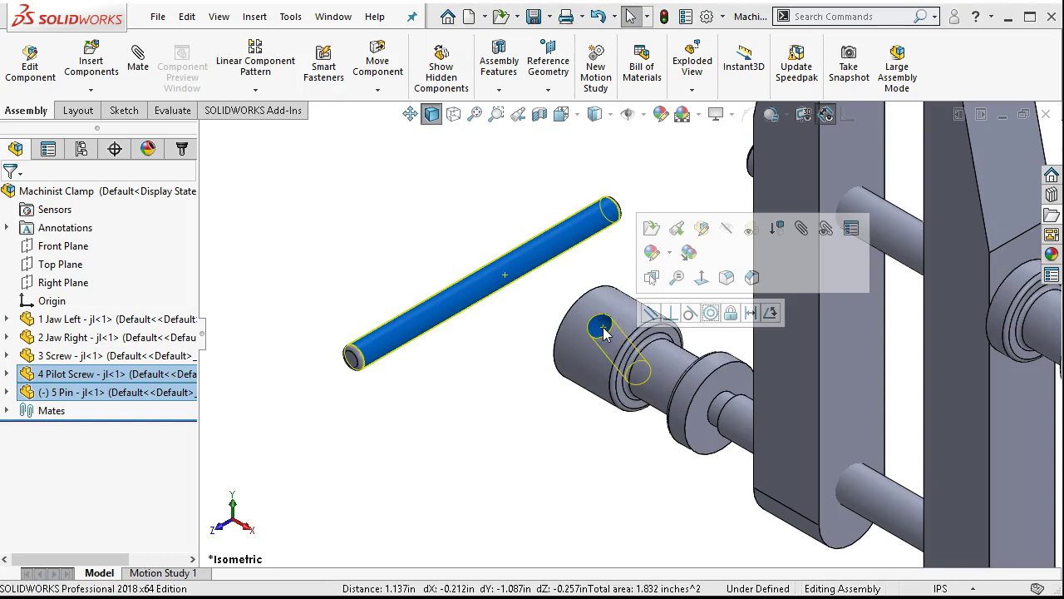
{"action": "left_click", "coordinate": [711, 314]}
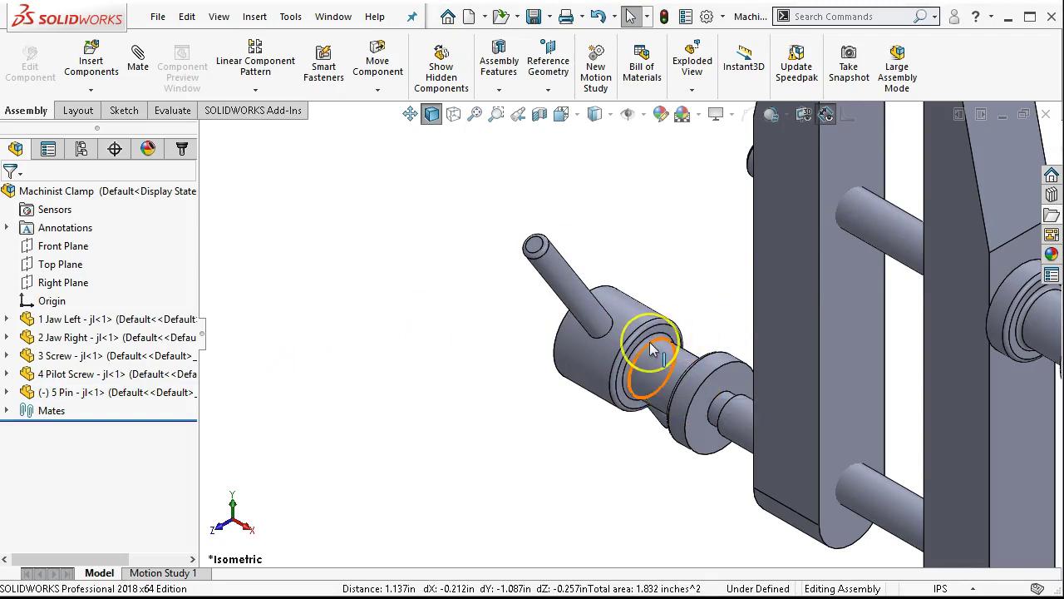
{"action": "key", "text": "ctrl+z"}
Add a concentric mate between the pin's cylindrical face and the cross hole in the pilot screw's head
{"action": "left_click", "coordinate": [458, 304]}
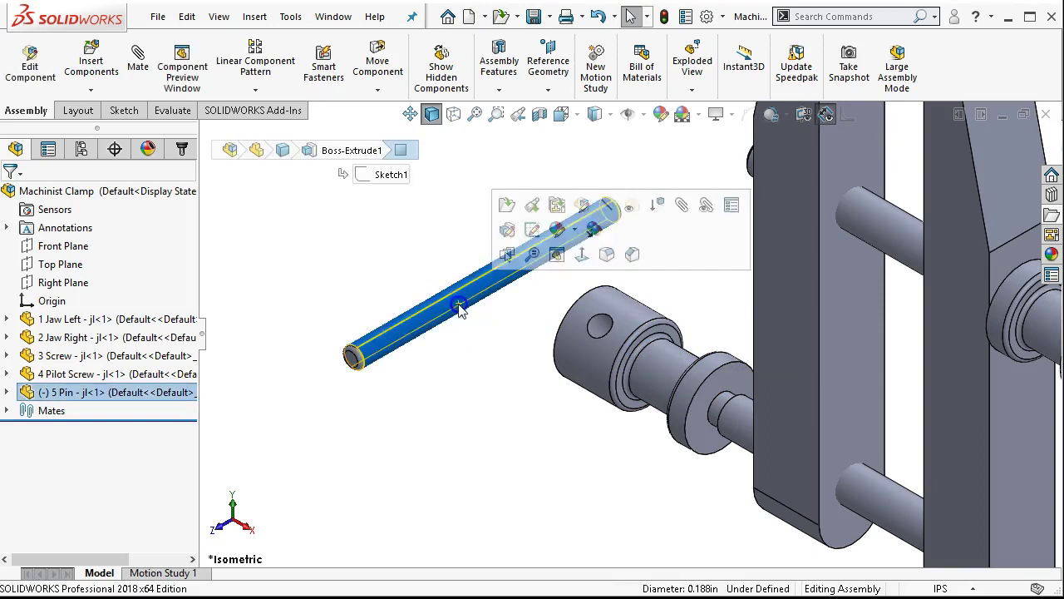
{"action": "left_click", "coordinate": [602, 325], "text": "ctrl"}
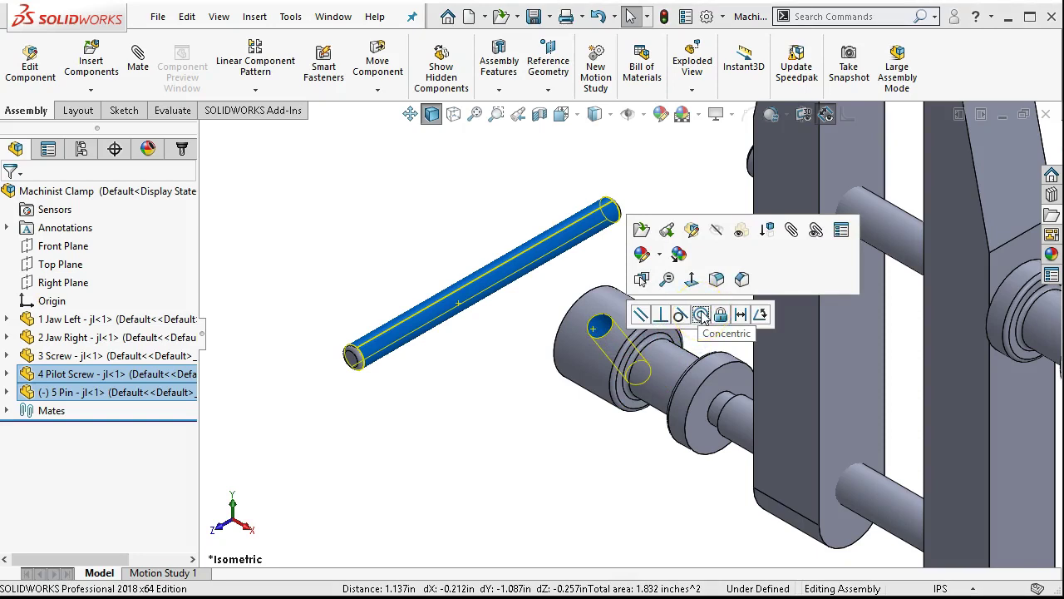
{"action": "left_click", "coordinate": [703, 317]}
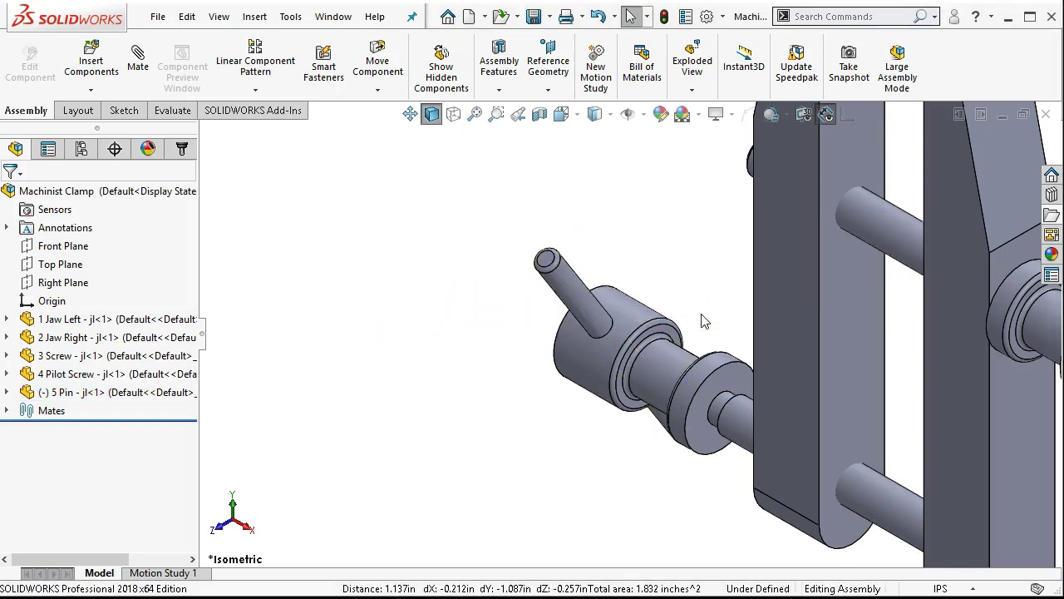
Lock rotation on the pin's concentric mate, and slide the pin along its hole to test the remaining movement
{"action": "left_click", "coordinate": [7, 391]}
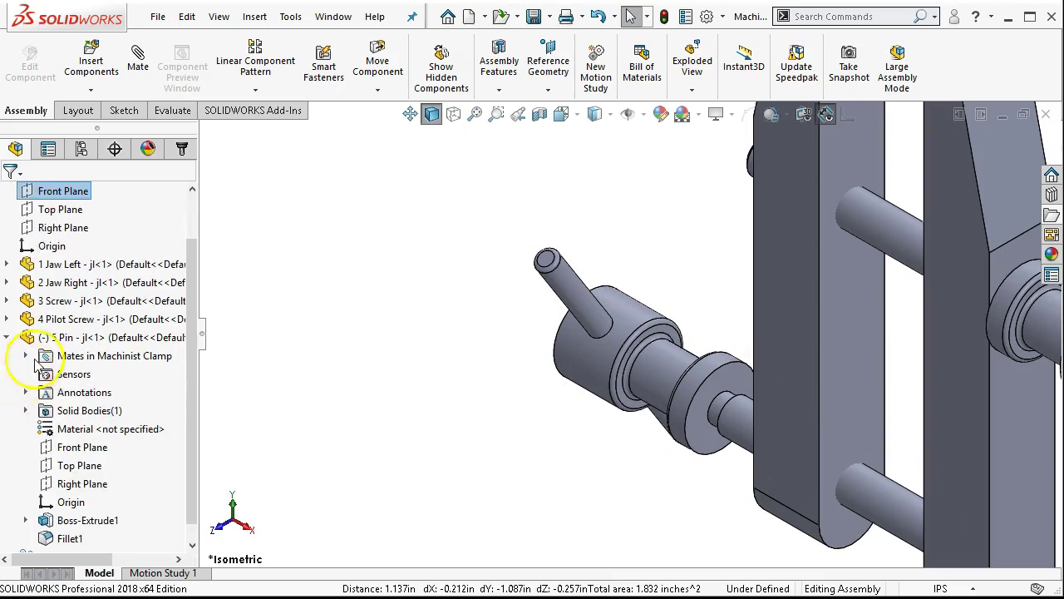
{"action": "left_click", "coordinate": [26, 355]}
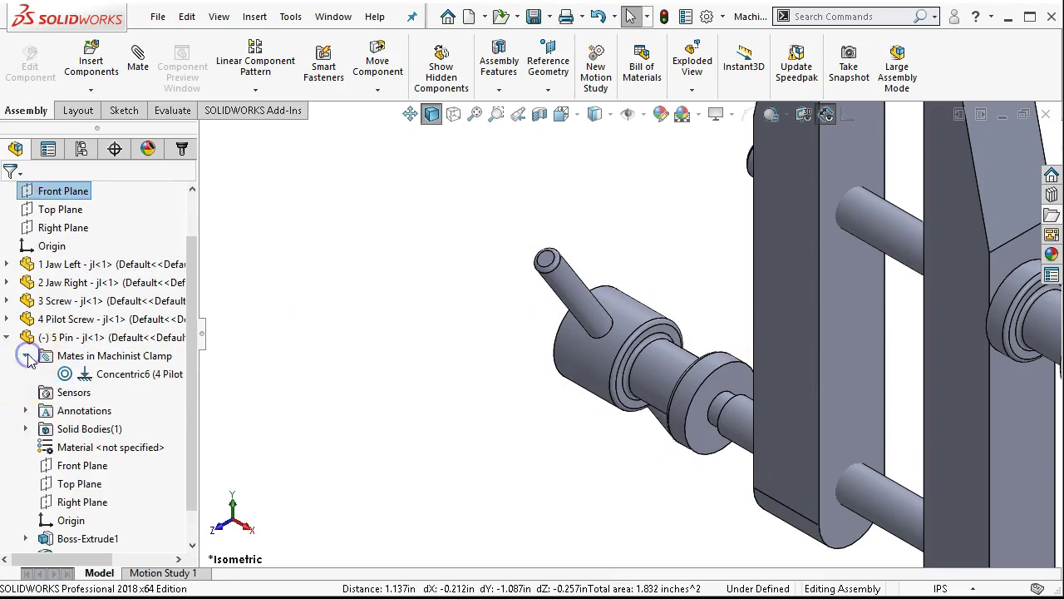
{"action": "right_click", "coordinate": [83, 375]}
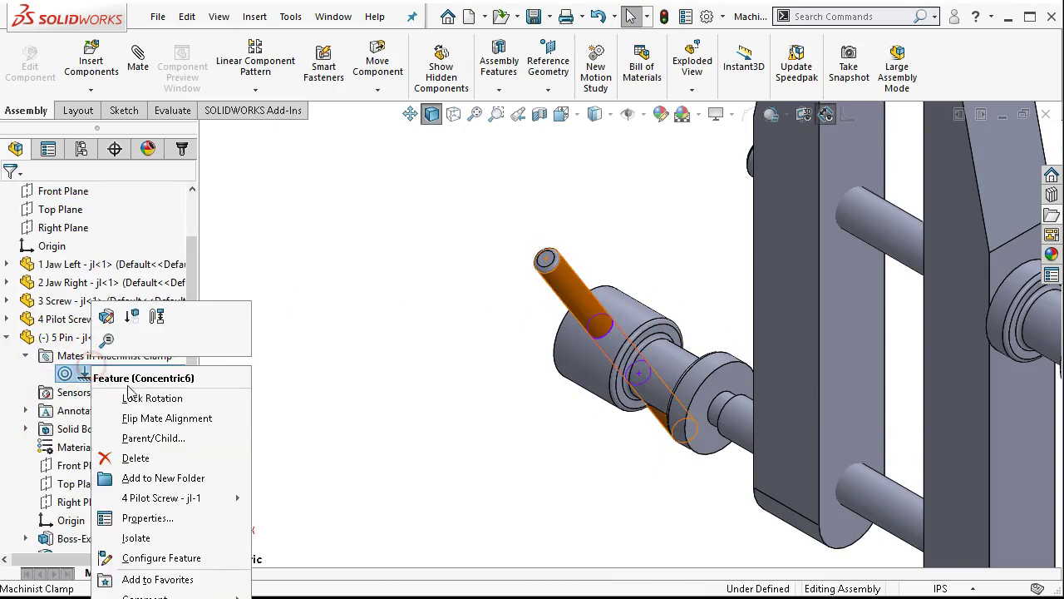
{"action": "left_click", "coordinate": [136, 397]}
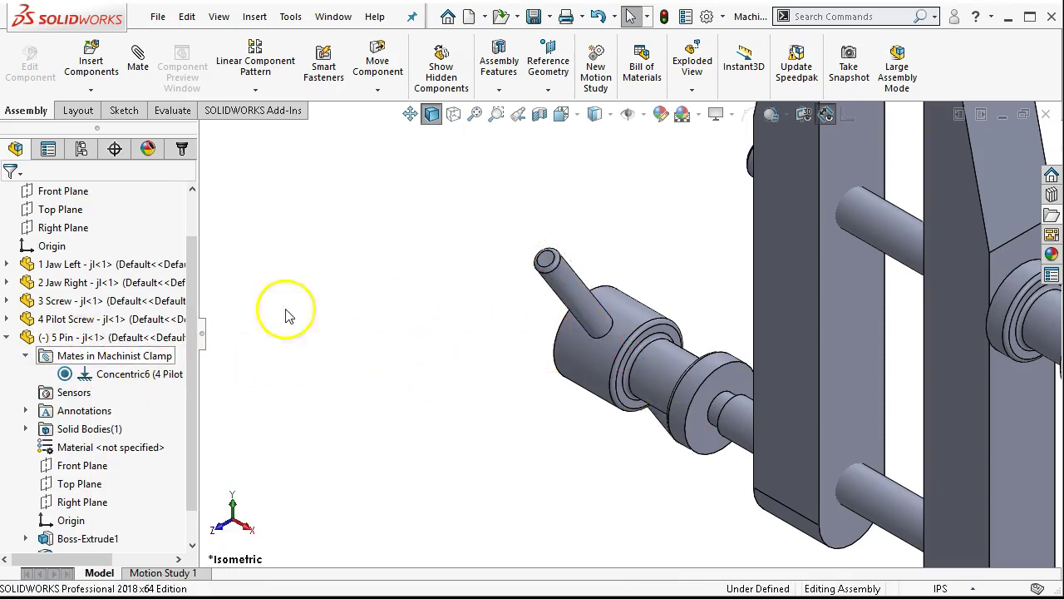
{"action": "left_click_drag", "start_coordinate": [594, 304], "coordinate": [479, 226]}
{"action": "left_click", "coordinate": [376, 285]}
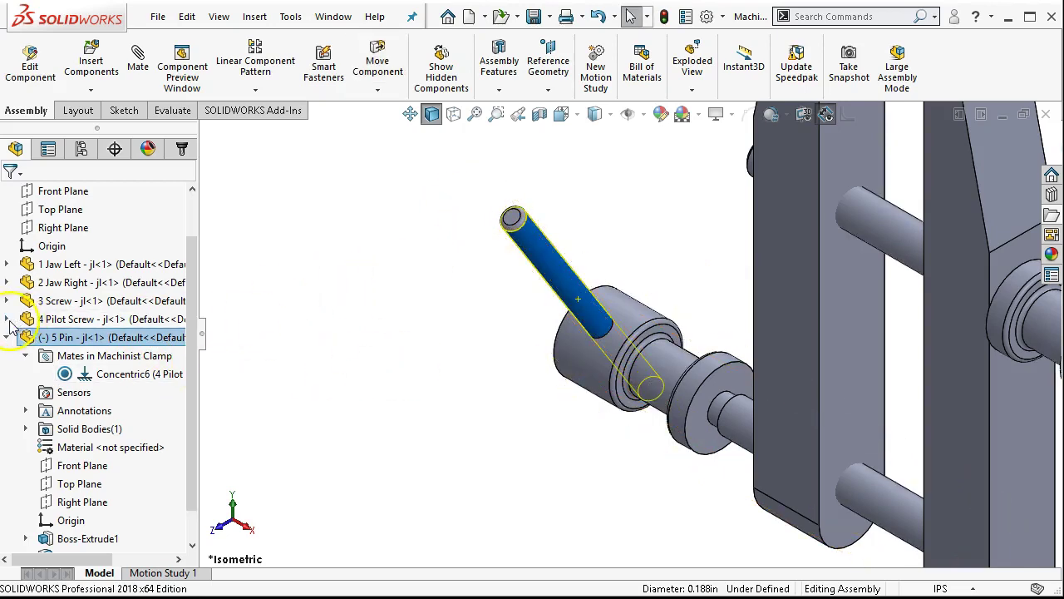
Center the pin in the pilot screw's head with a coincident mate between the Front Planes of the pilot screw and the pin
{"action": "left_click", "coordinate": [7, 319]}
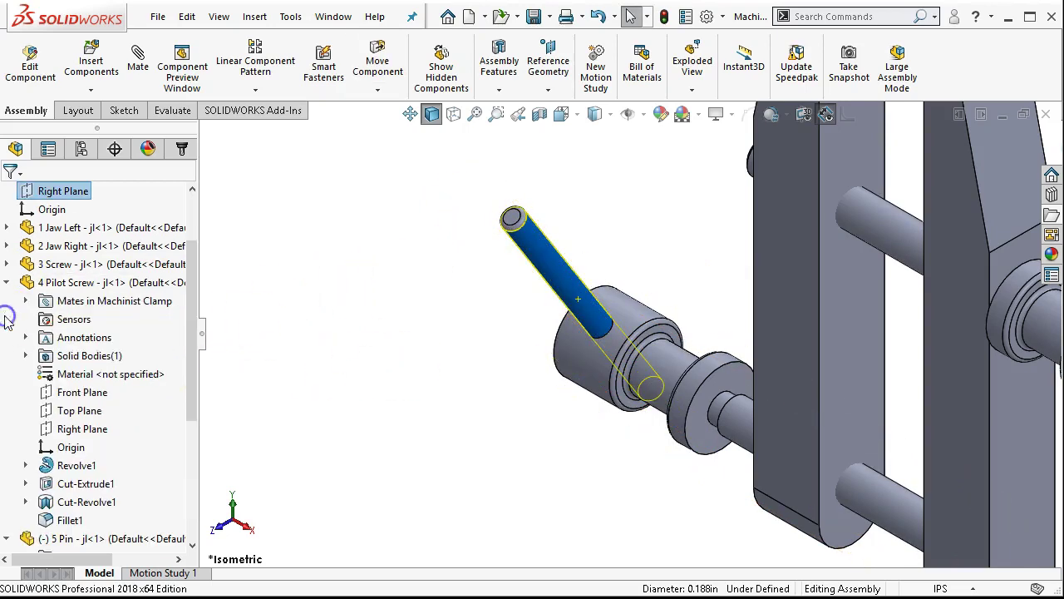
{"action": "left_click", "coordinate": [77, 397]}
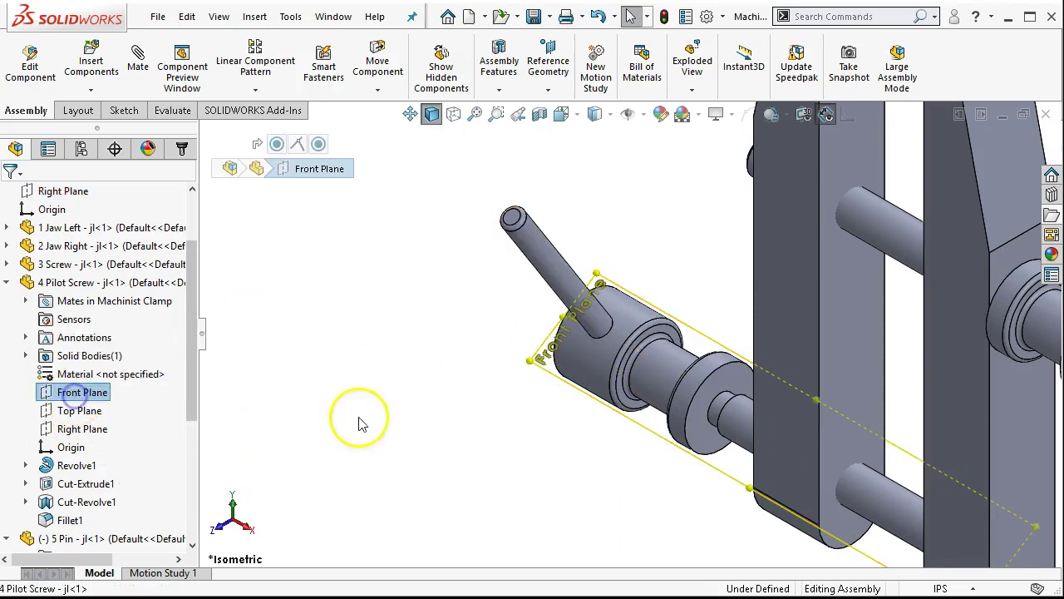
{"action": "left_click_drag", "start_coordinate": [189, 363], "coordinate": [182, 478]}
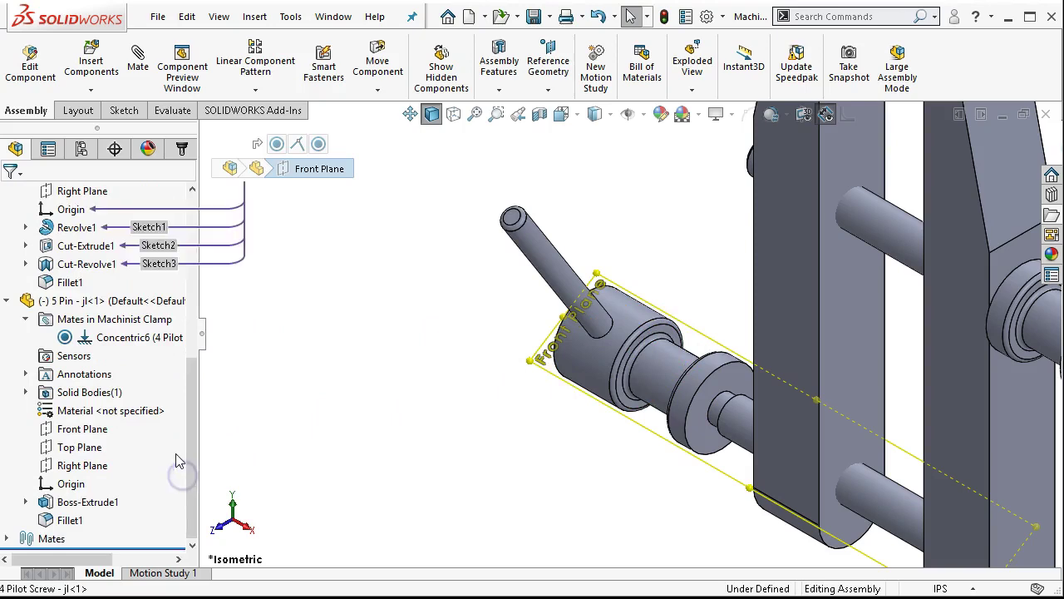
{"action": "left_click", "coordinate": [106, 440]}
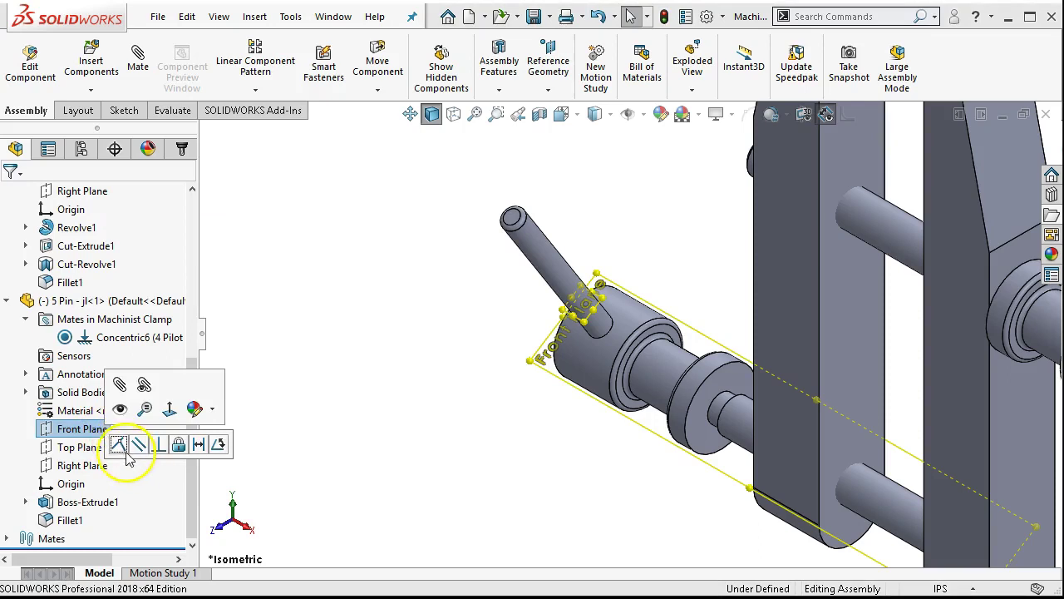
{"action": "left_click", "coordinate": [120, 446]}
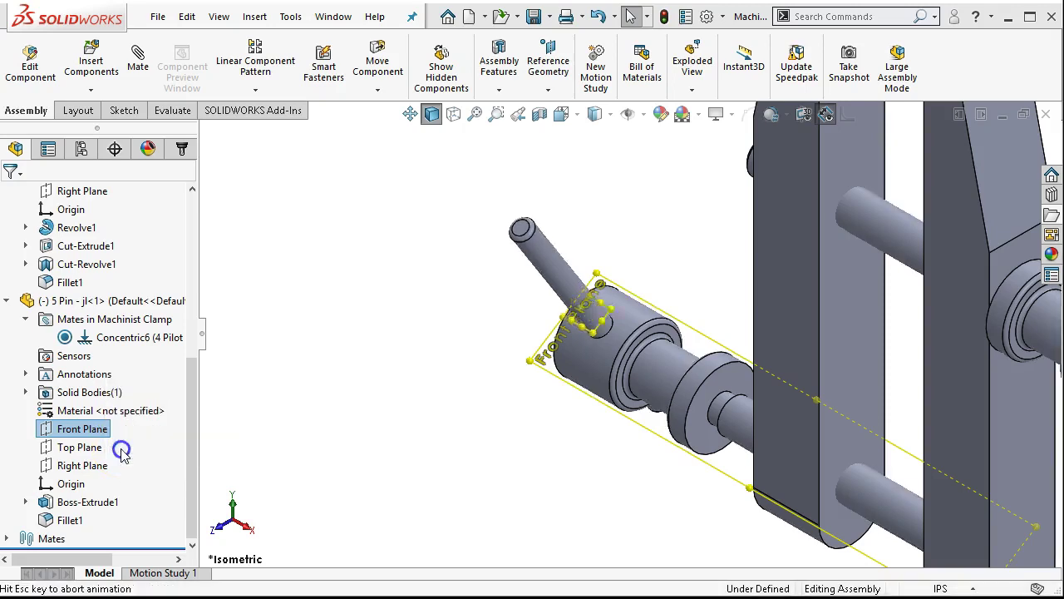
Try to move the pin in the pilot screw head and collapse the 5 Pin and 4 Pilot Screw tree entries
{"action": "left_click", "coordinate": [450, 350]}
{"action": "left_click_drag", "start_coordinate": [568, 312], "coordinate": [466, 356]}
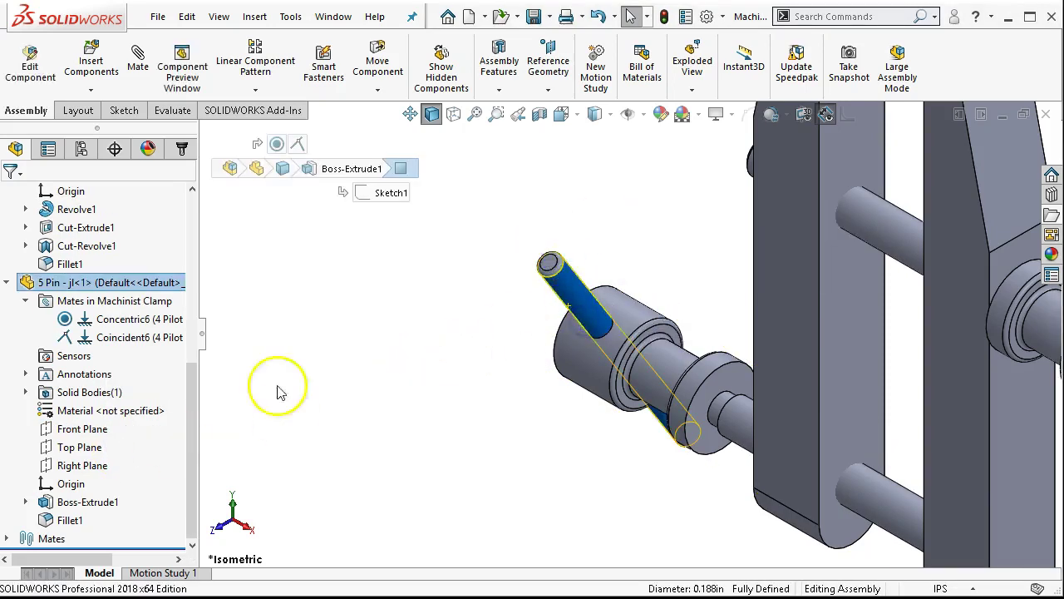
{"action": "left_click", "coordinate": [7, 282]}
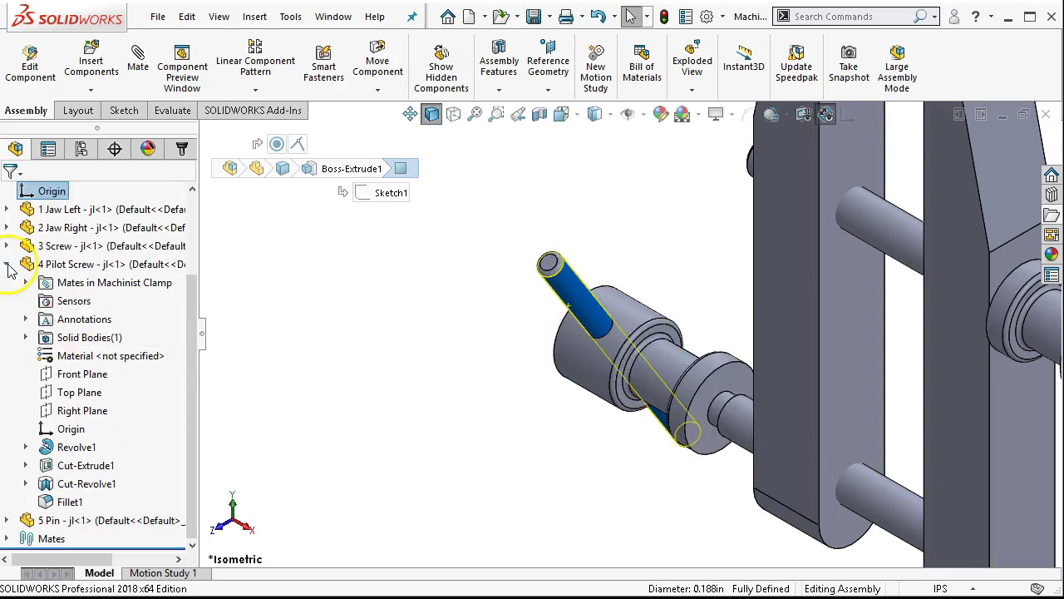
{"action": "left_click", "coordinate": [7, 264]}
{"action": "left_click", "coordinate": [344, 463]}
Place a copy of the pin in the cross hole of the 3 Screw head with a concentric mate and locked rotation
{"action": "key", "text": "f"}
{"action": "middle_click_drag", "start_coordinate": [466, 364], "coordinate": [506, 361]}
{"action": "scroll", "coordinate": [725, 356], "scroll_direction": "down", "scroll_amount": 4}
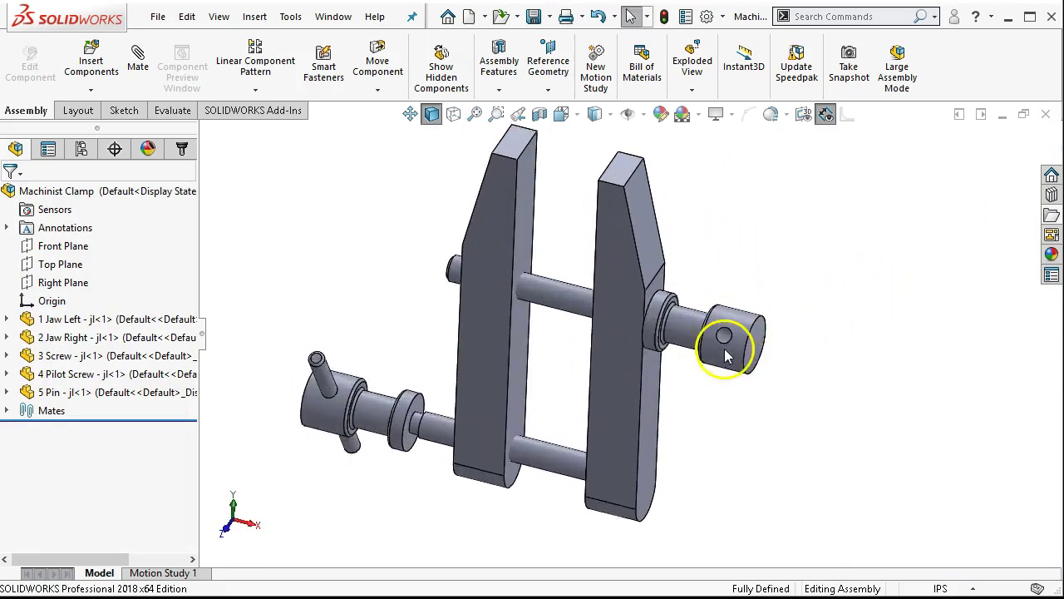
{"action": "scroll", "coordinate": [724, 356], "scroll_direction": "down", "scroll_amount": 3}
{"action": "scroll", "coordinate": [684, 290], "scroll_direction": "up", "scroll_amount": 1}
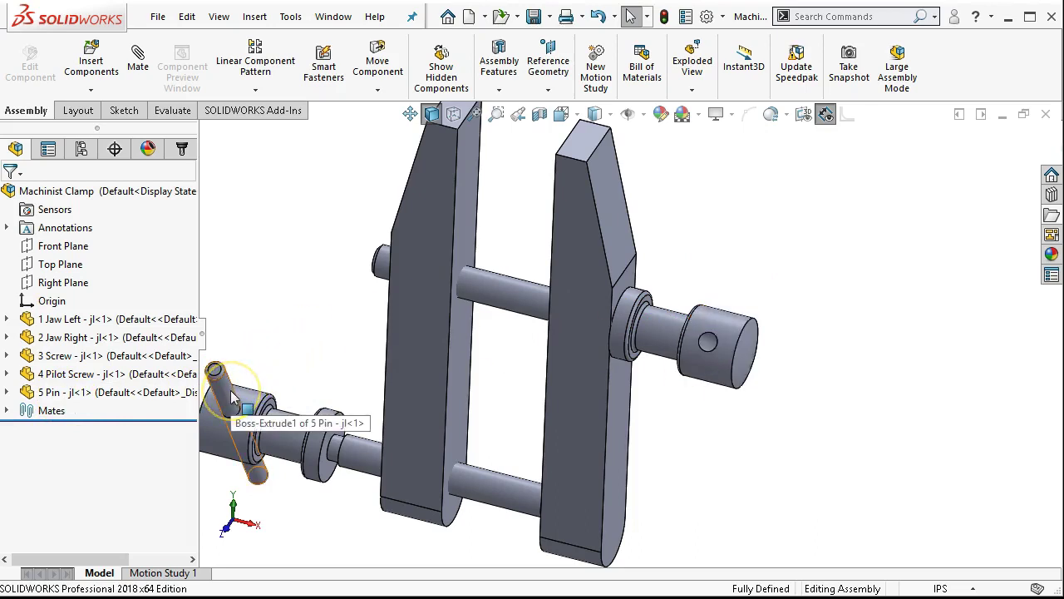
{"action": "left_click_drag", "start_coordinate": [233, 397], "coordinate": [710, 349]}
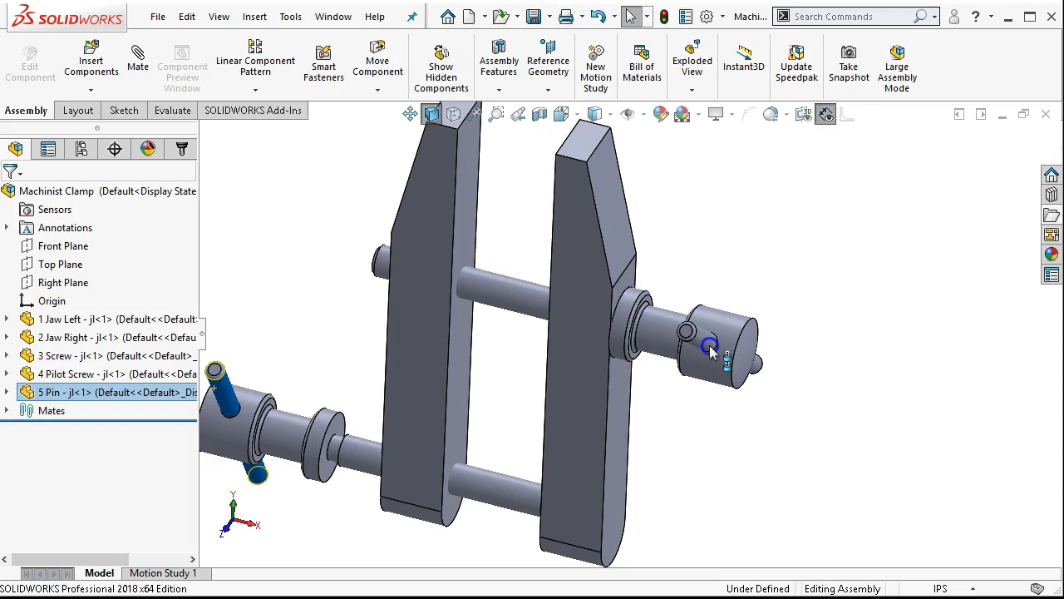
{"action": "left_click_drag", "start_coordinate": [709, 350], "coordinate": [711, 351], "text": "alt"}
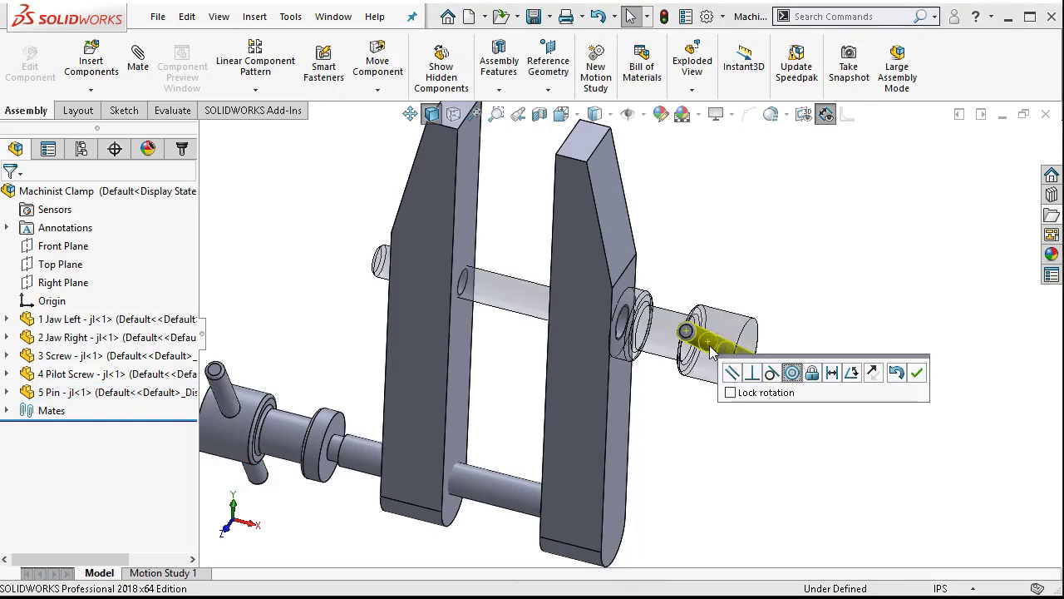
{"action": "left_click", "coordinate": [731, 394]}
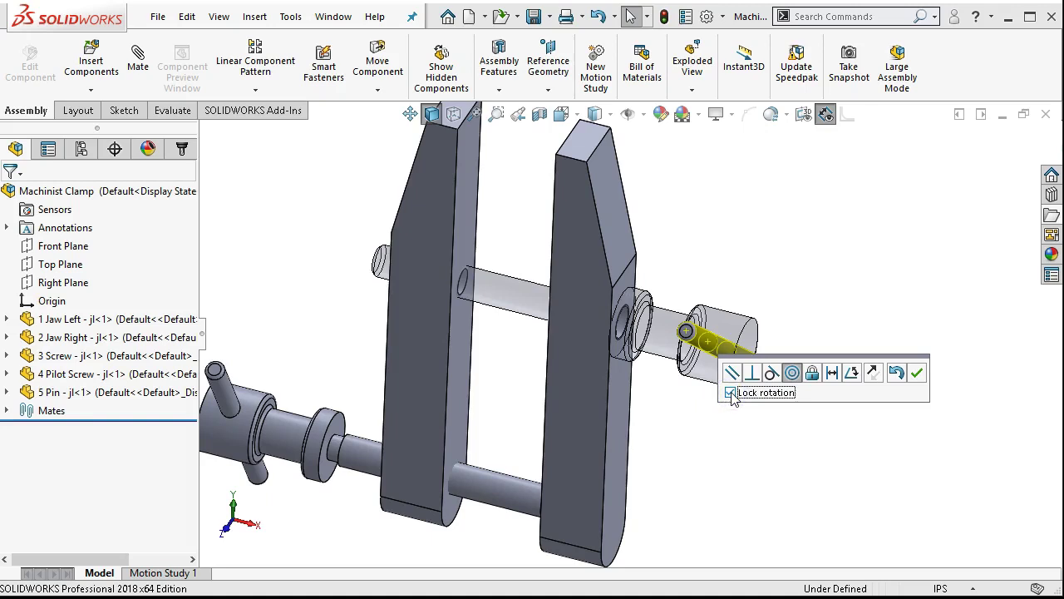
{"action": "left_click", "coordinate": [916, 374]}
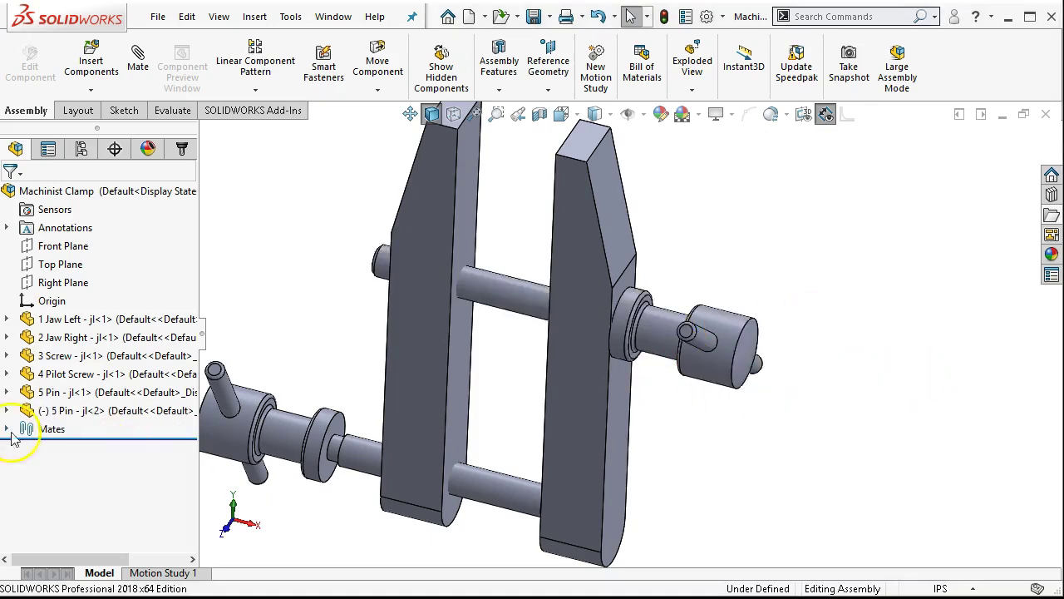
Add a coincident mate between the Front Planes of 3 Screw and the second 5 Pin, and restore the isometric view
{"action": "left_click", "coordinate": [6, 410]}
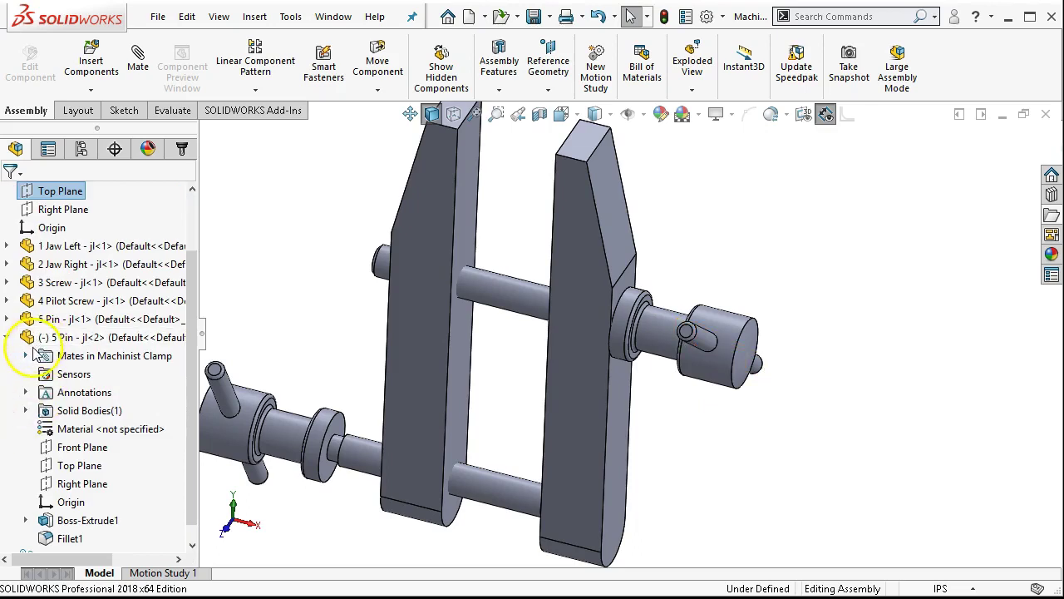
{"action": "left_click", "coordinate": [25, 355]}
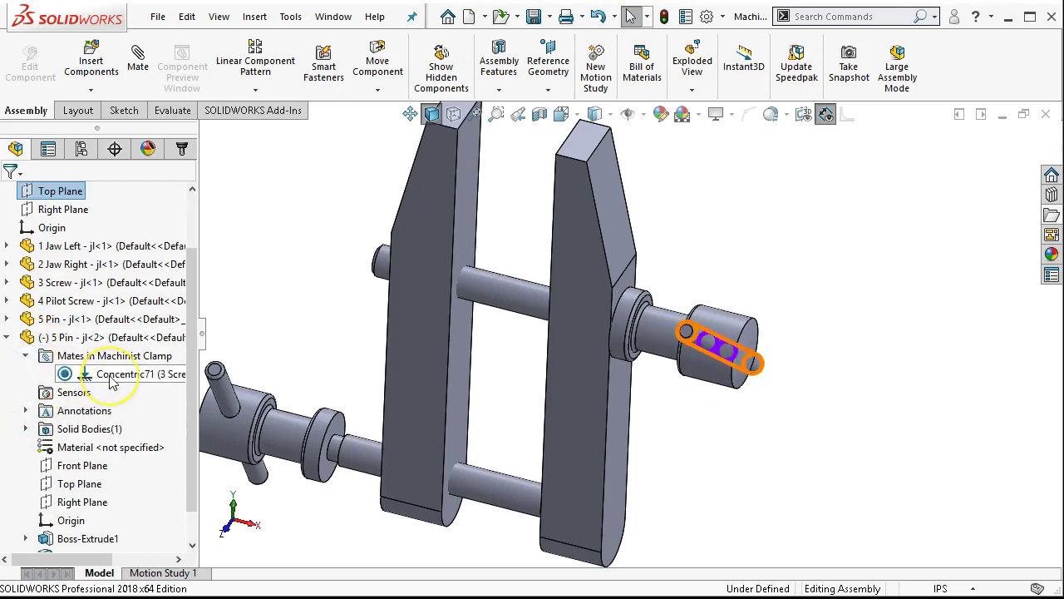
{"action": "middle_click_drag", "start_coordinate": [713, 333], "coordinate": [657, 315]}
{"action": "scroll", "coordinate": [657, 314], "scroll_direction": "down", "scroll_amount": 3}
{"action": "scroll", "coordinate": [654, 338], "scroll_direction": "up", "scroll_amount": 3}
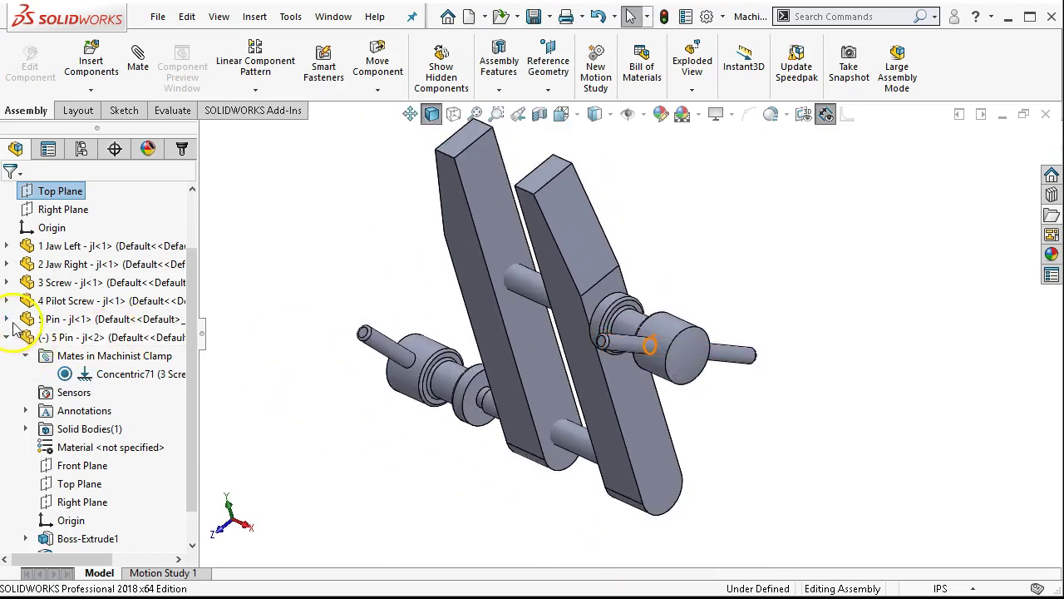
{"action": "left_click", "coordinate": [8, 283]}
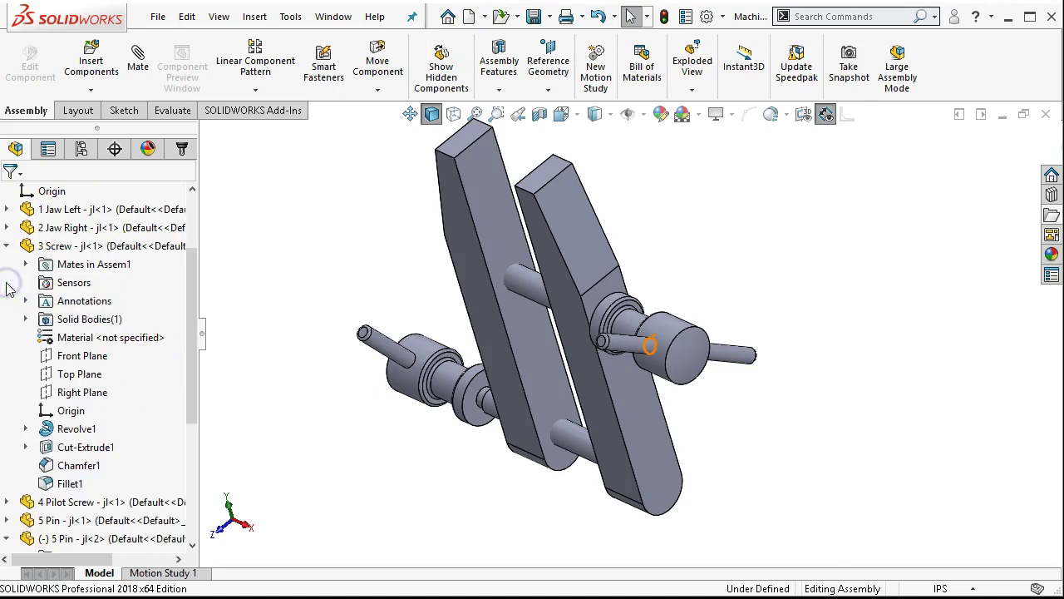
{"action": "left_click", "coordinate": [58, 356]}
{"action": "scroll", "coordinate": [146, 462], "scroll_direction": "down", "scroll_amount": 3}
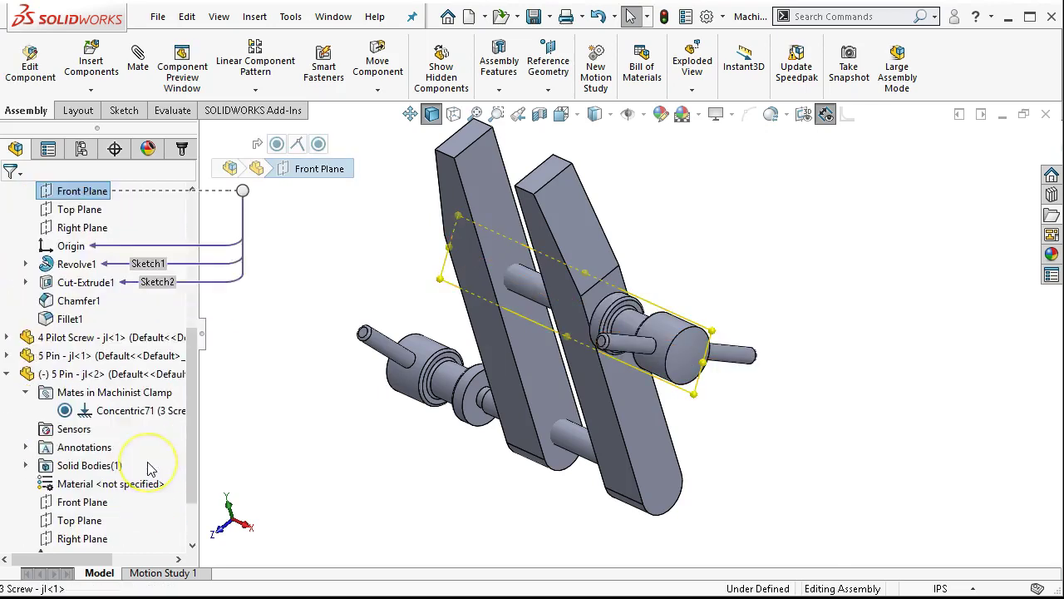
{"action": "scroll", "coordinate": [148, 467], "scroll_direction": "down", "scroll_amount": 2}
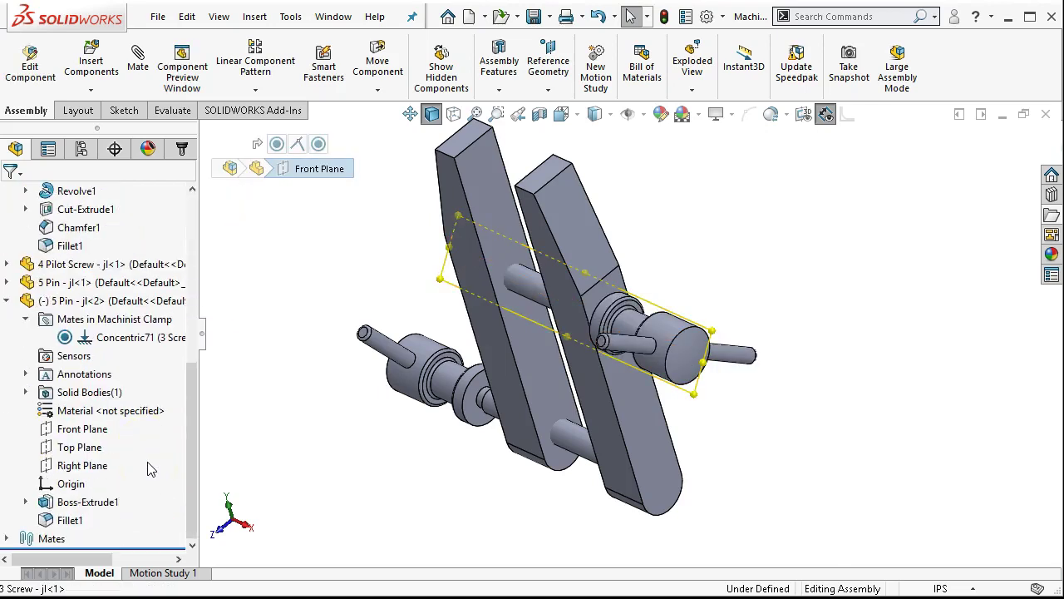
{"action": "left_click", "coordinate": [91, 429], "text": "ctrl"}
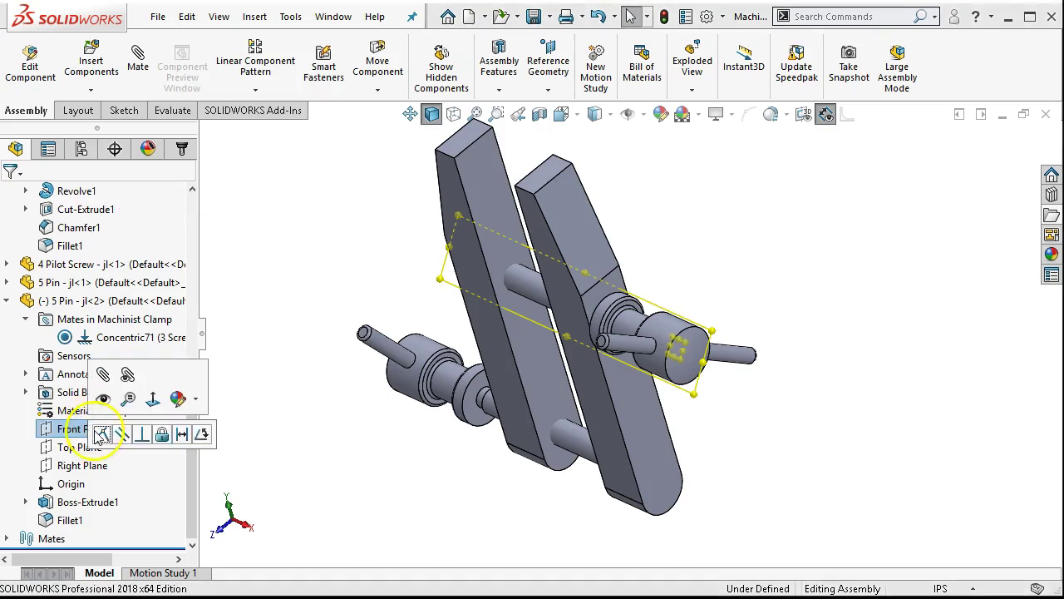
{"action": "left_click", "coordinate": [102, 434]}
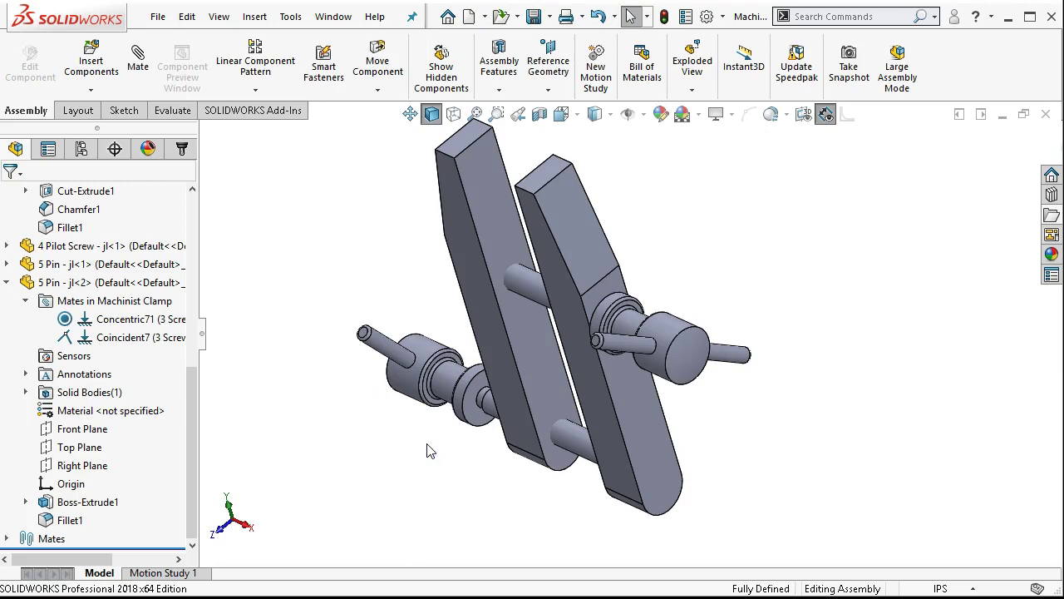
{"action": "key", "text": "ctrl+7"}
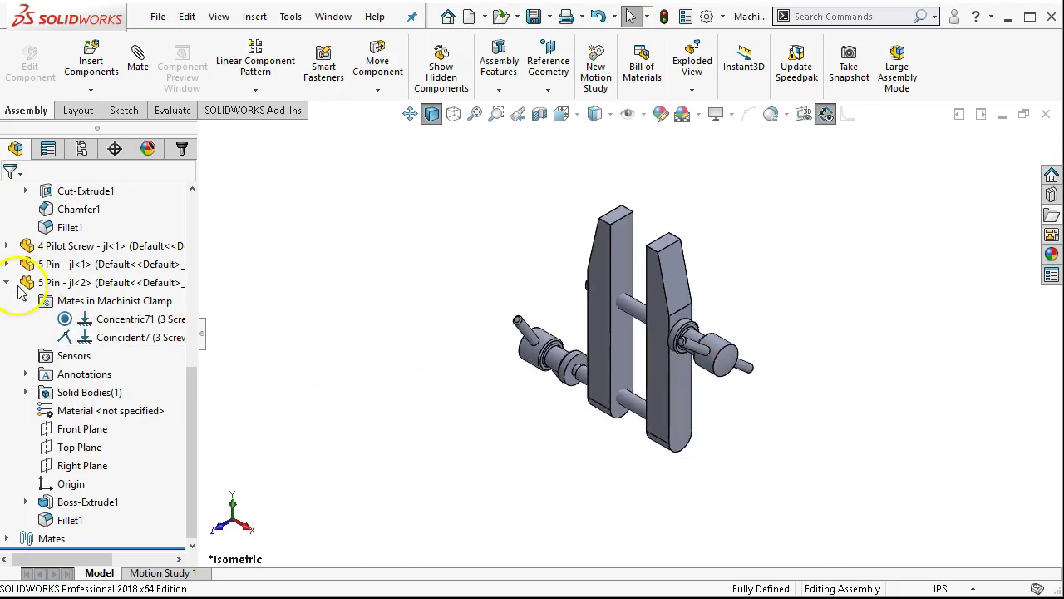
{"action": "left_click", "coordinate": [10, 284]}
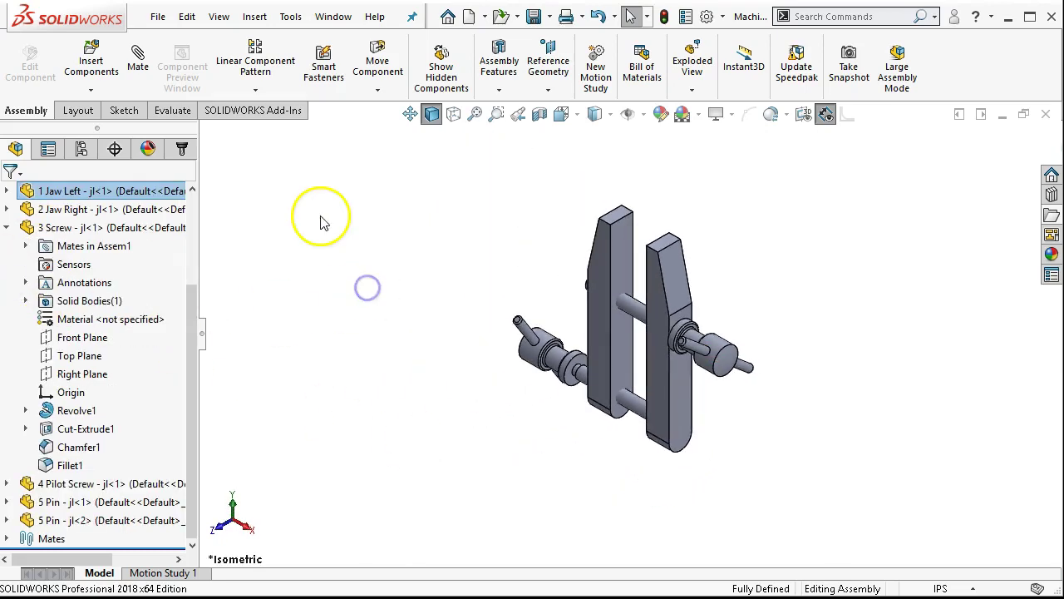
Start the Mate command and review the available standard mate types
{"action": "left_click", "coordinate": [138, 61]}
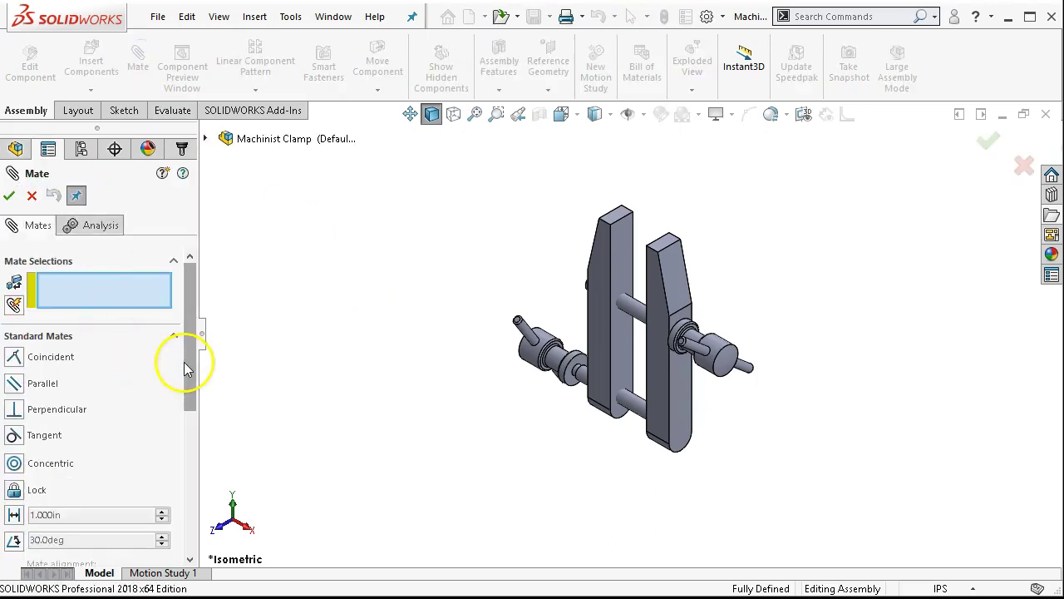
{"action": "left_click_drag", "start_coordinate": [190, 376], "coordinate": [190, 432]}
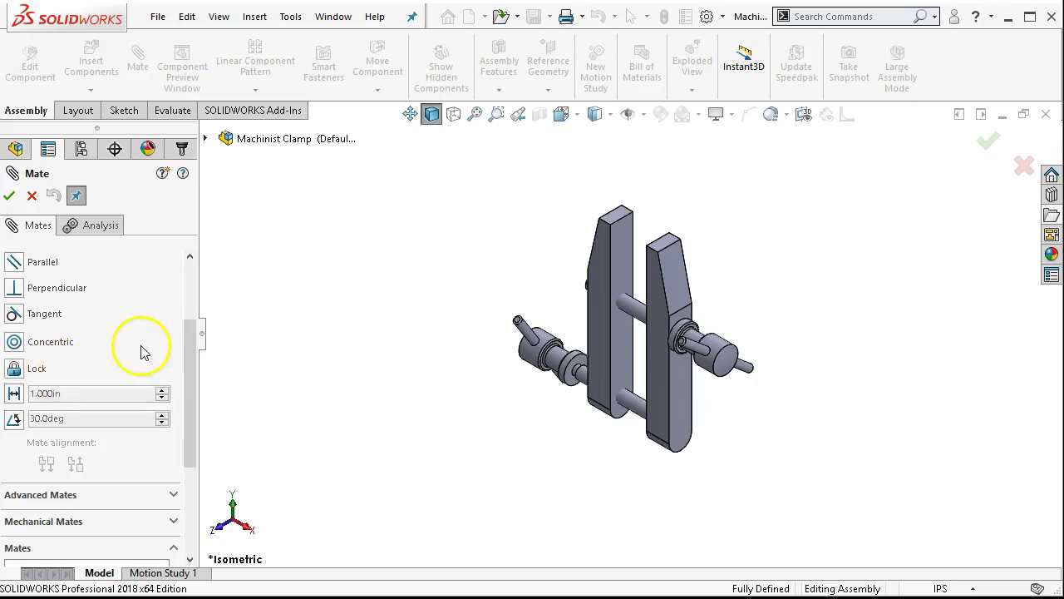
{"action": "left_click_drag", "start_coordinate": [189, 364], "coordinate": [189, 329]}
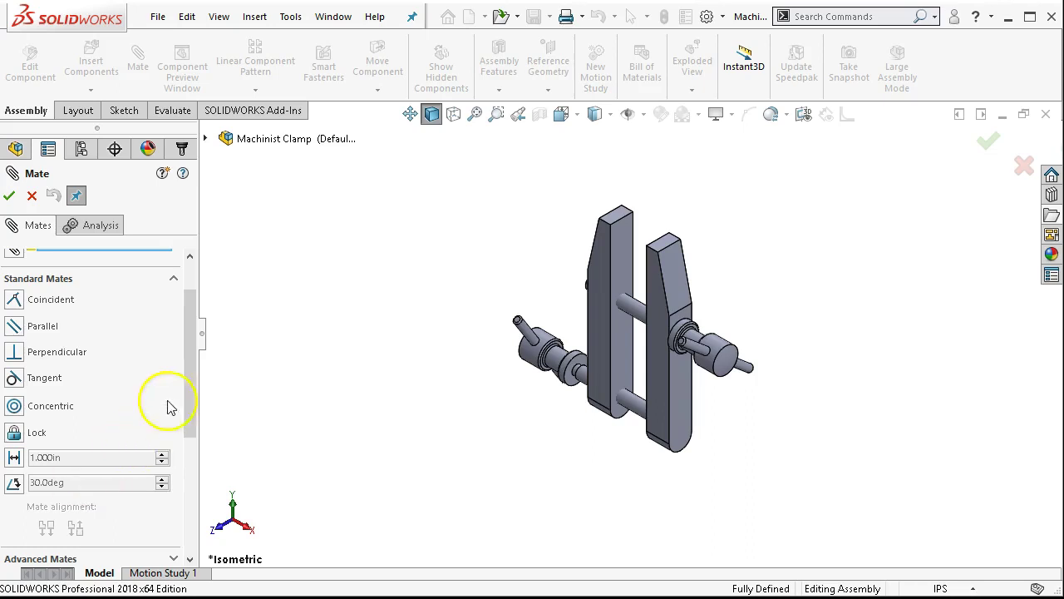
{"action": "left_click_drag", "start_coordinate": [192, 365], "coordinate": [185, 450]}
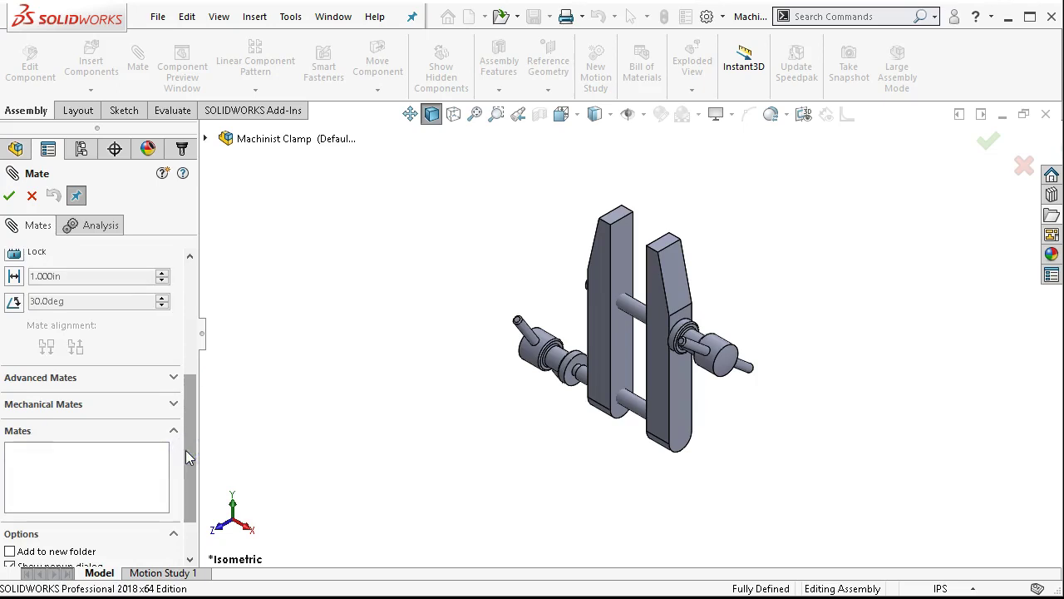
{"action": "left_click", "coordinate": [185, 450]}
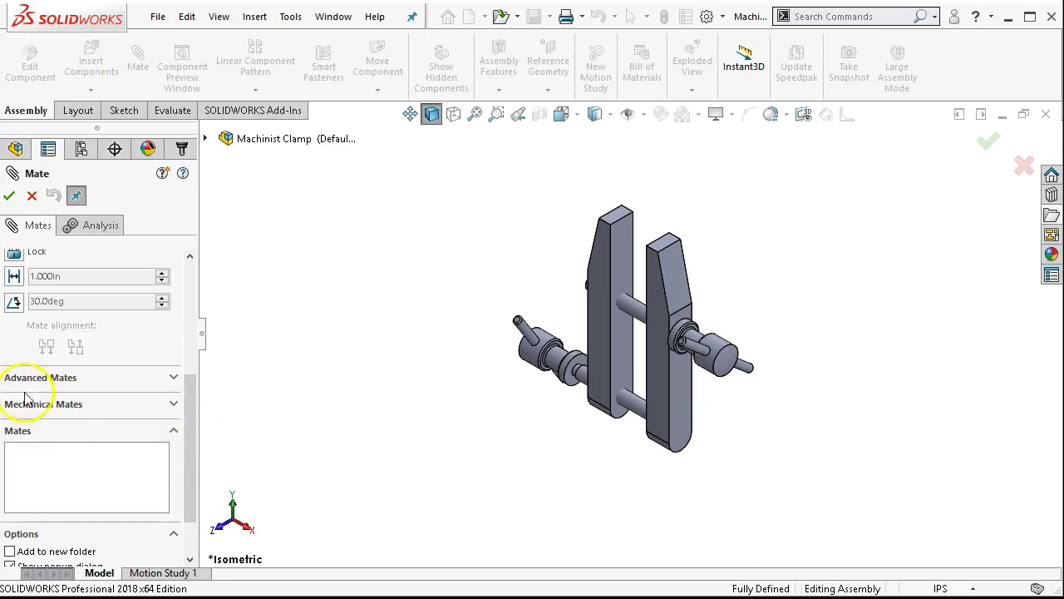
Expand the advanced mates and review their types, from Profile Center to the limit distance and angle mates
{"action": "left_click", "coordinate": [172, 380]}
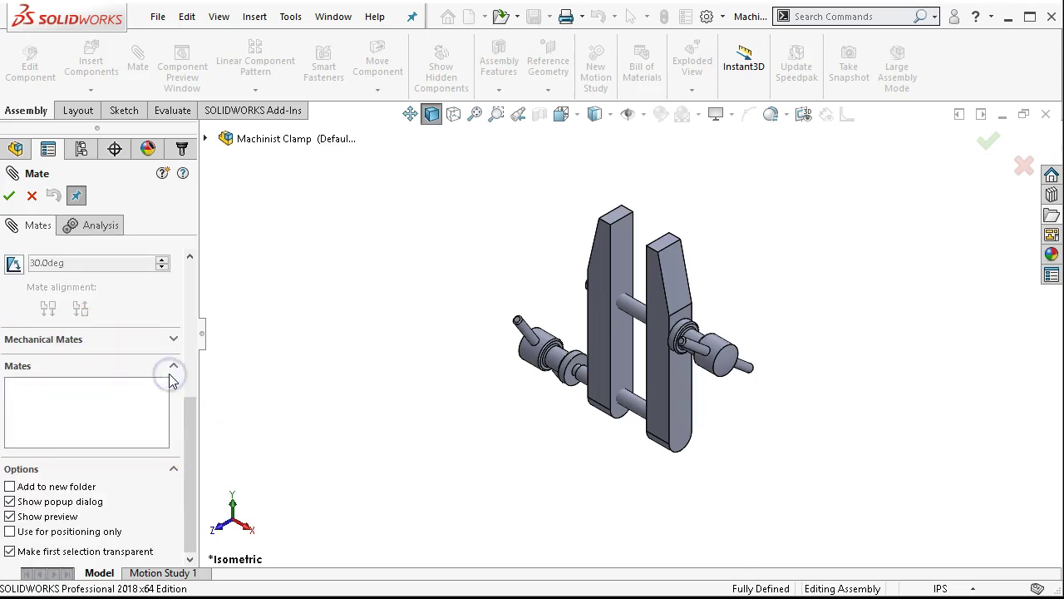
{"action": "left_click_drag", "start_coordinate": [192, 421], "coordinate": [200, 330]}
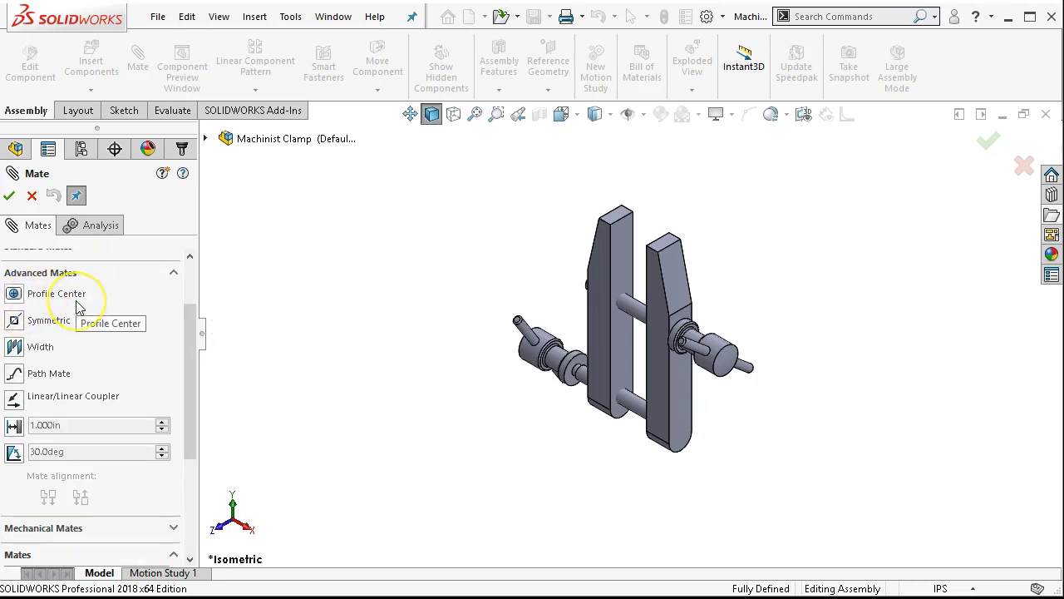
{"action": "left_click", "coordinate": [71, 330]}
{"action": "left_click", "coordinate": [58, 344]}
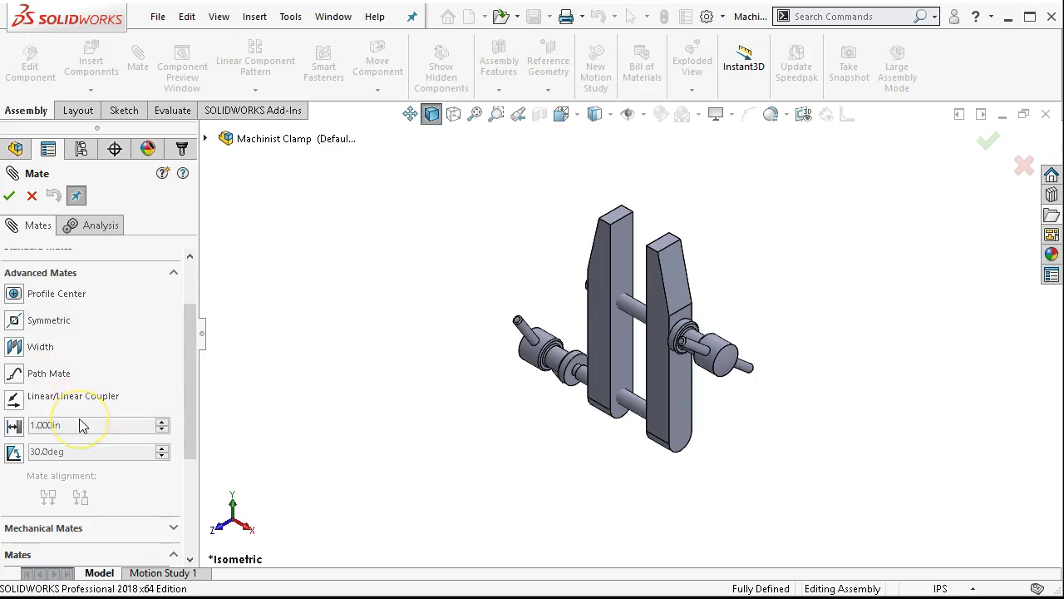
{"action": "left_click", "coordinate": [71, 451]}
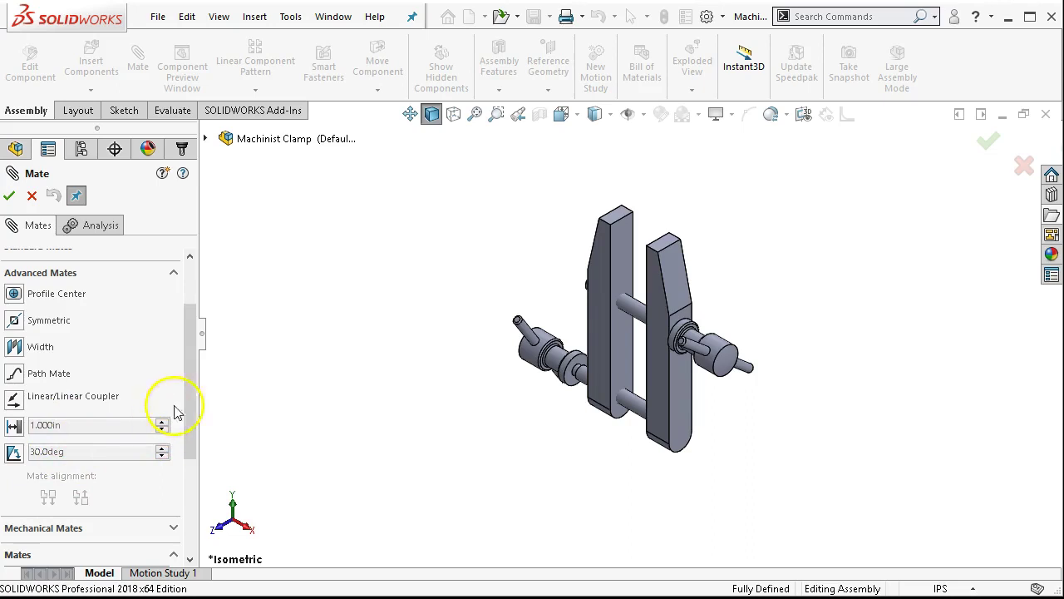
Review the mechanical mate types and the mate options, and leave the Mate command without adding a mate
{"action": "left_click_drag", "start_coordinate": [195, 393], "coordinate": [192, 471]}
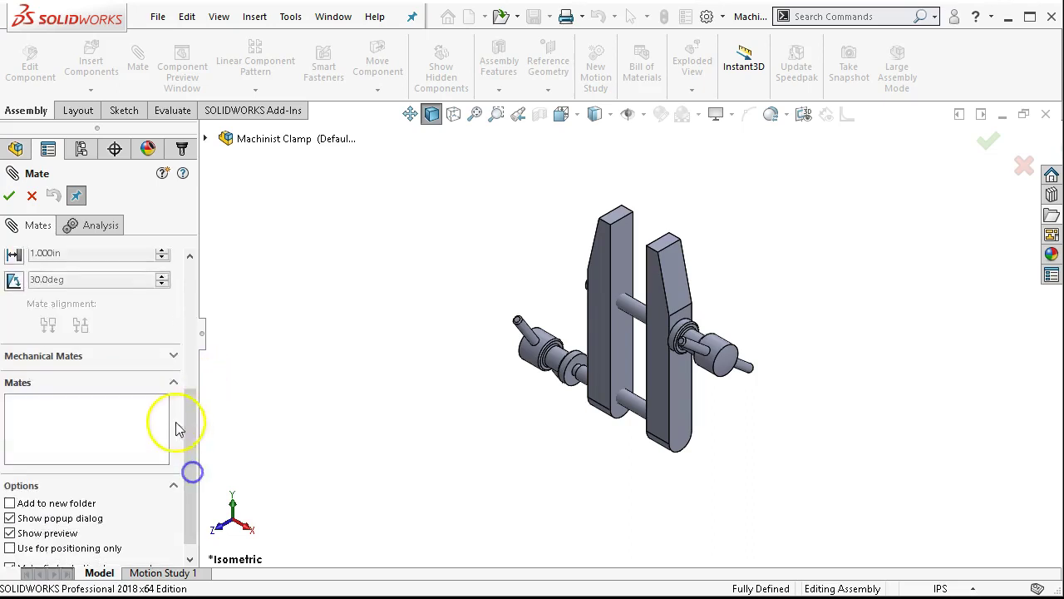
{"action": "left_click", "coordinate": [165, 357]}
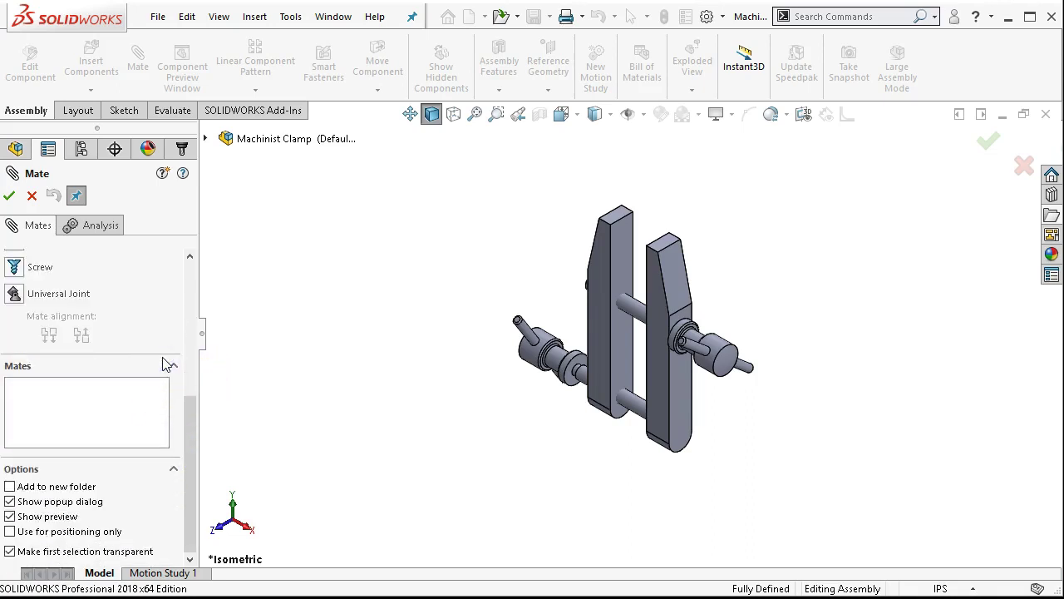
{"action": "left_click_drag", "start_coordinate": [191, 410], "coordinate": [187, 337]}
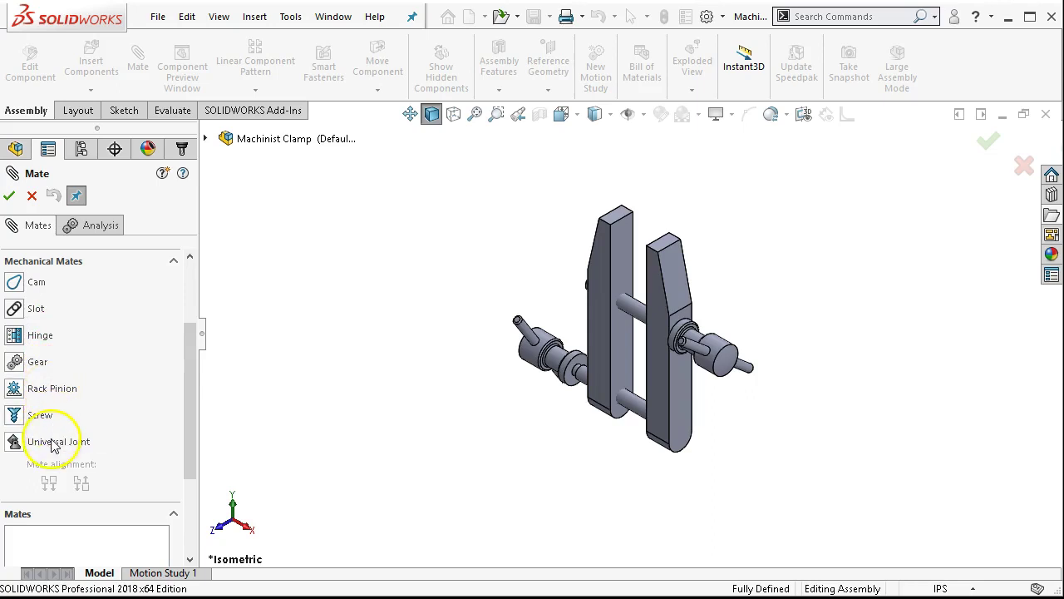
{"action": "left_click_drag", "start_coordinate": [183, 422], "coordinate": [185, 494]}
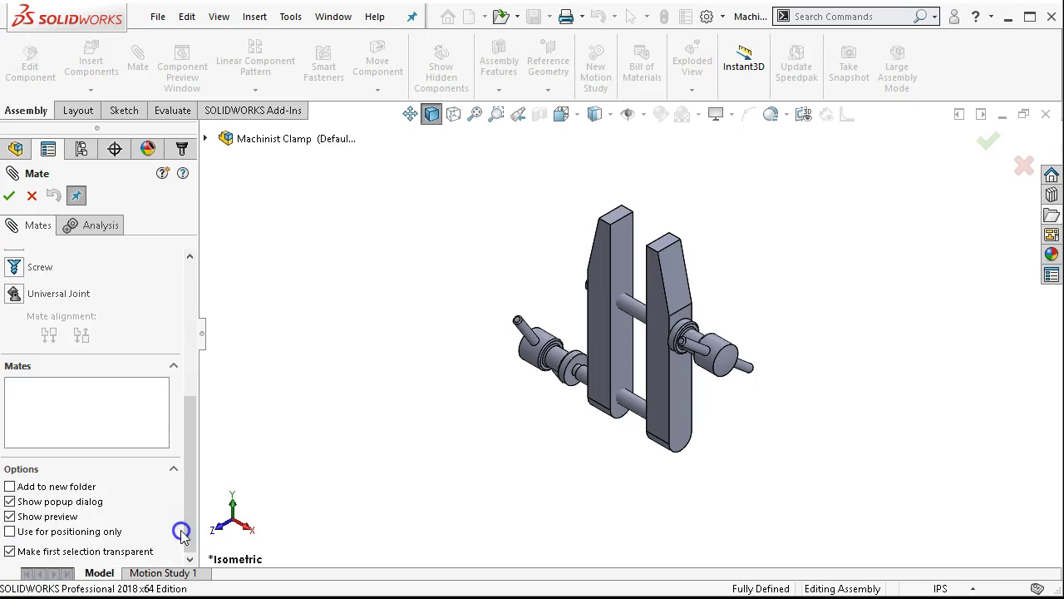
{"action": "left_click_drag", "start_coordinate": [185, 478], "coordinate": [191, 278]}
{"action": "left_click", "coordinate": [31, 195]}
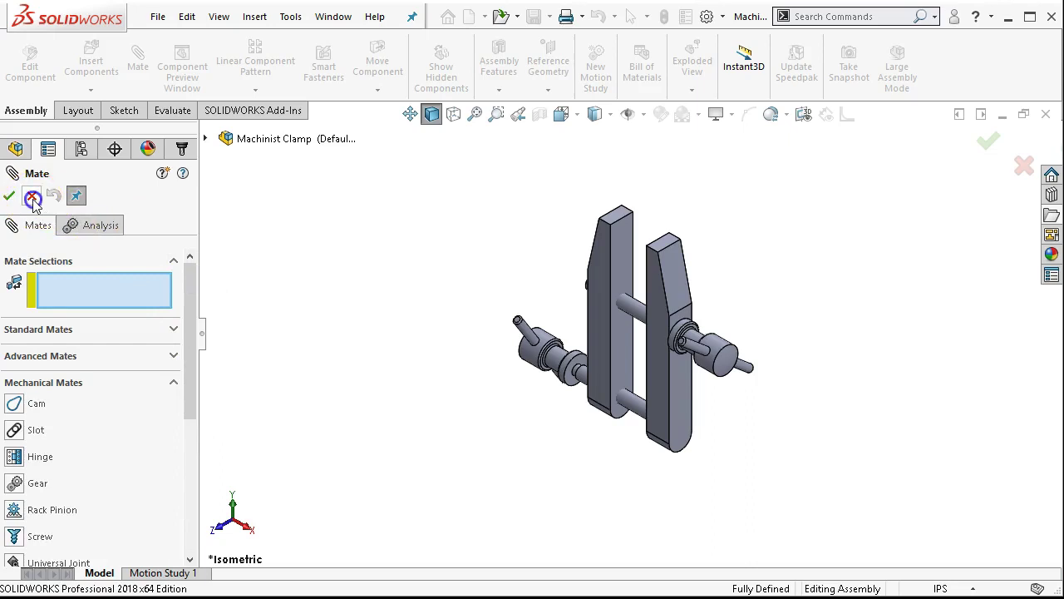
Collapse the 3 Screw component in the feature tree
{"action": "left_click", "coordinate": [322, 371]}
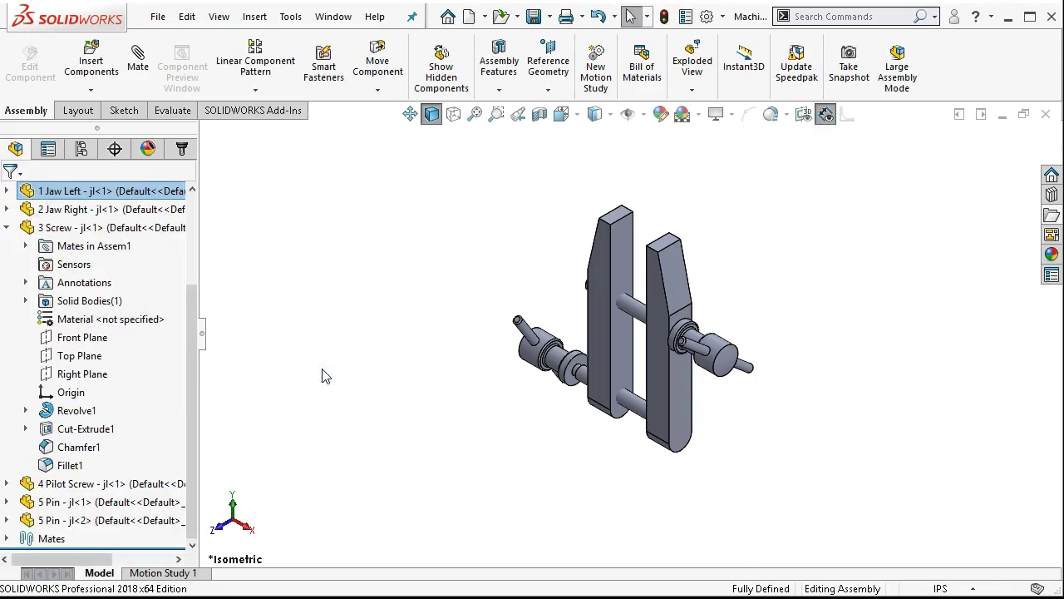
{"action": "left_click", "coordinate": [12, 237]}
{"action": "left_click", "coordinate": [8, 229]}
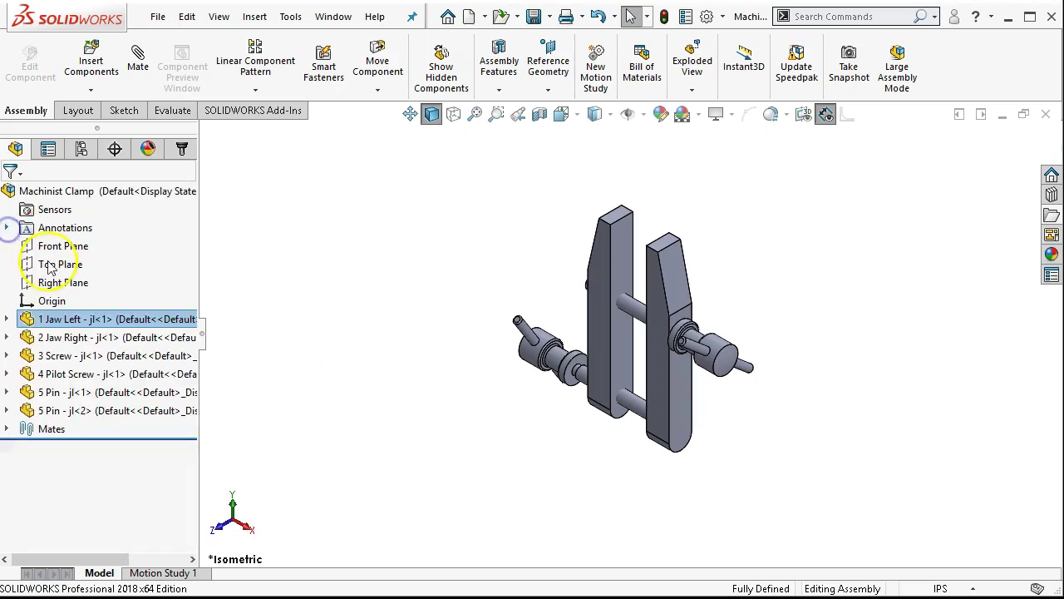
{"action": "left_click", "coordinate": [347, 304]}
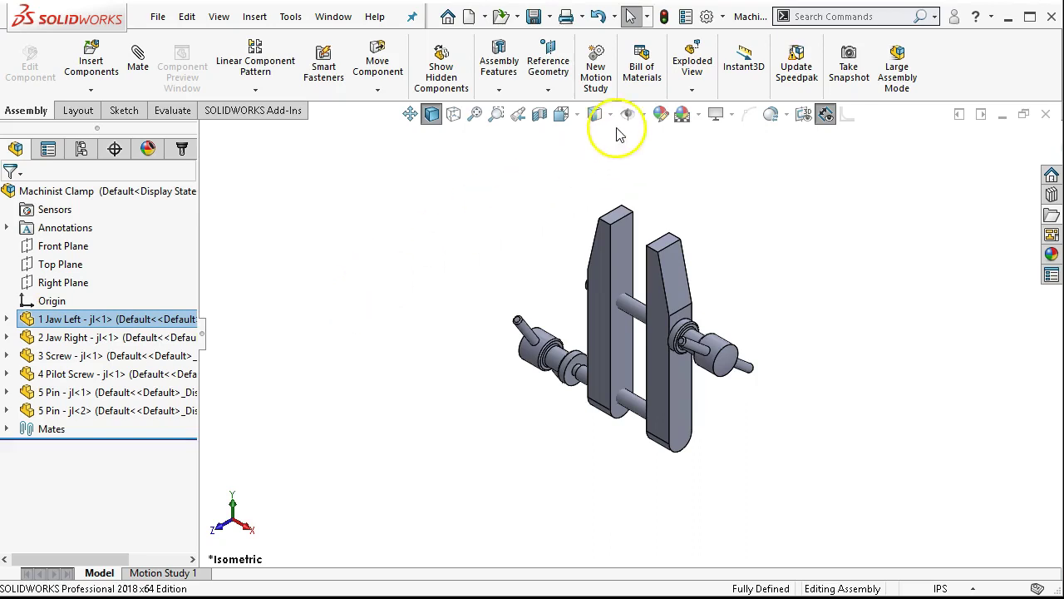
Check the assembly's configurations, enlarge the display states area, and return to the feature tree
{"action": "left_click", "coordinate": [82, 150]}
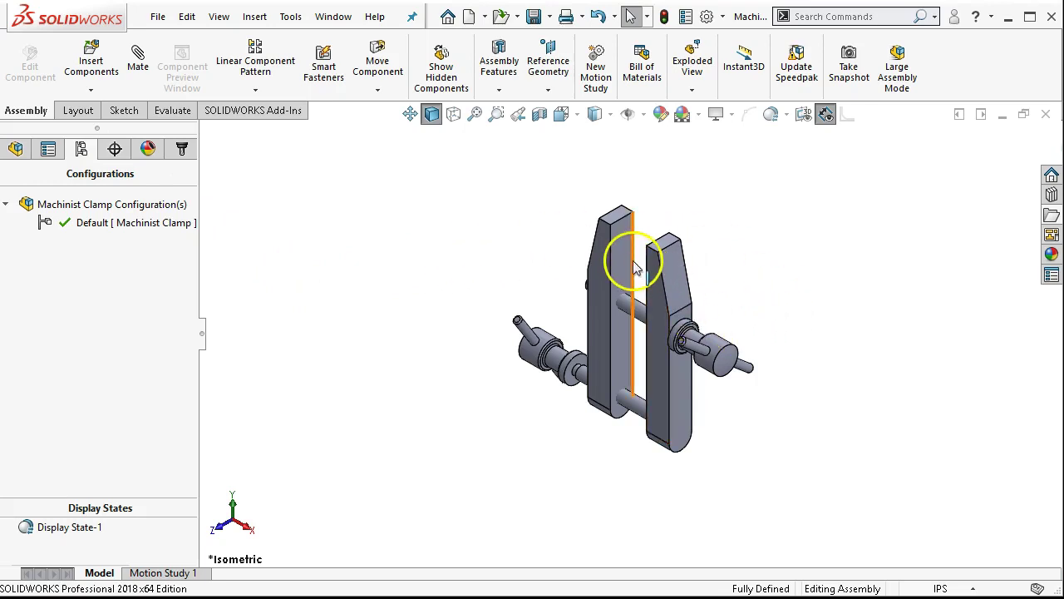
{"action": "left_click_drag", "start_coordinate": [168, 514], "coordinate": [177, 420]}
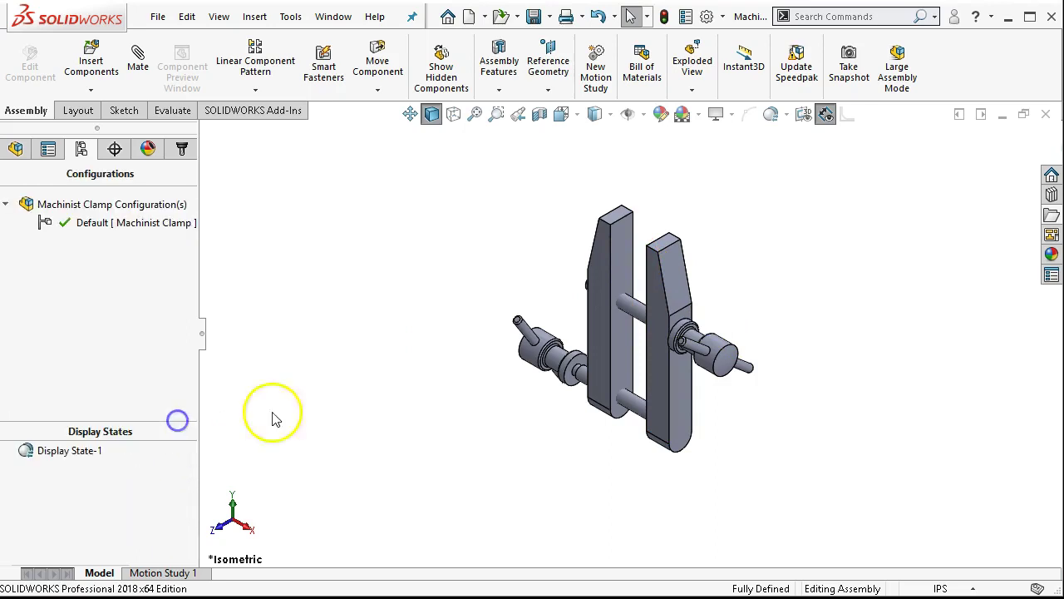
{"action": "left_click", "coordinate": [623, 404]}
{"action": "left_click", "coordinate": [486, 426]}
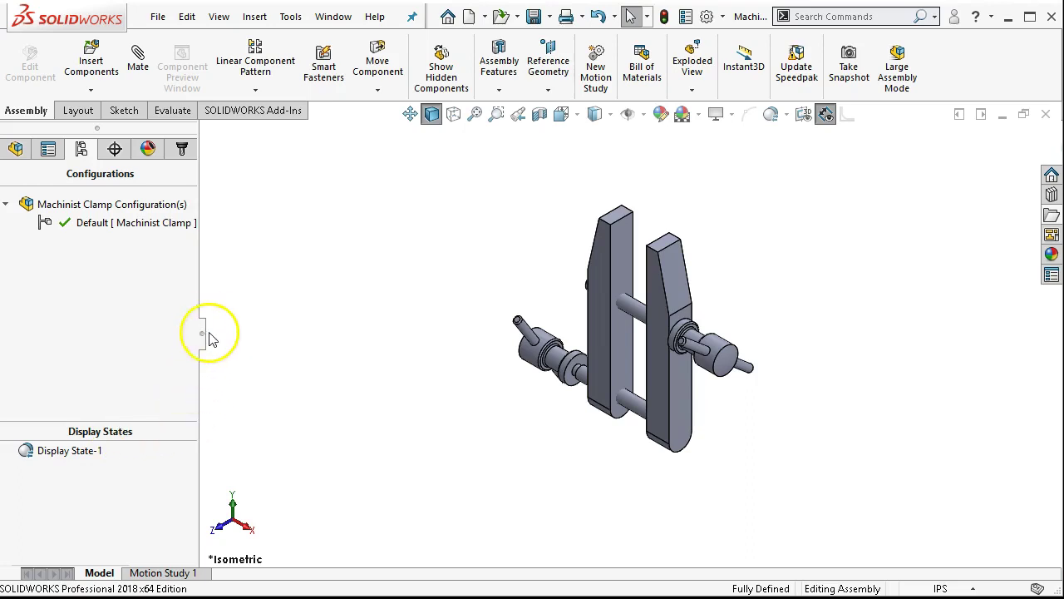
{"action": "left_click", "coordinate": [16, 150]}
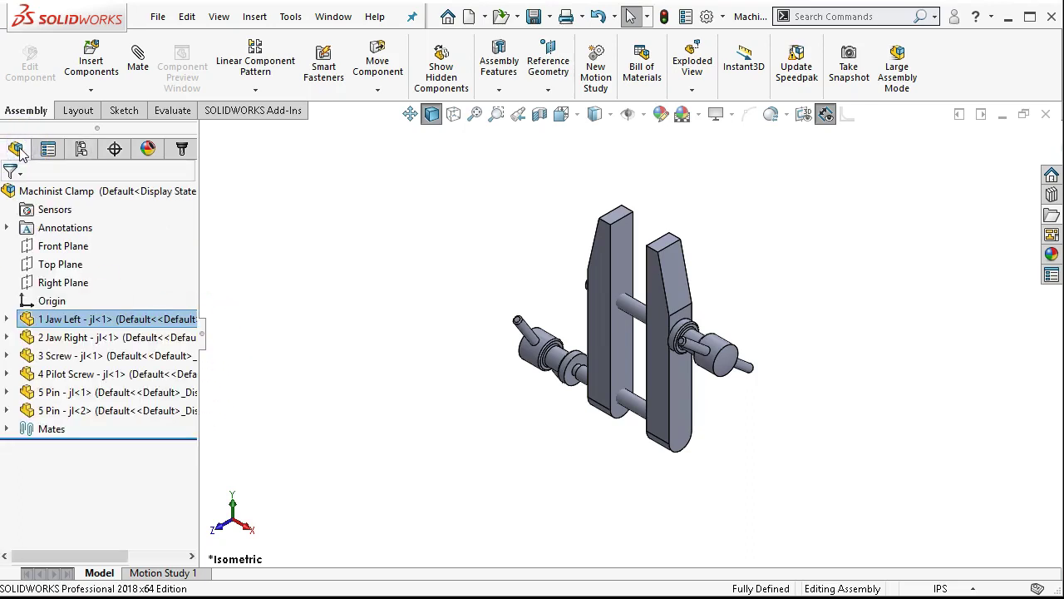
Start an exploded view and move the 3 Screw together with its pin along the positive X axis, clear of both jaws
{"action": "left_click", "coordinate": [690, 71]}
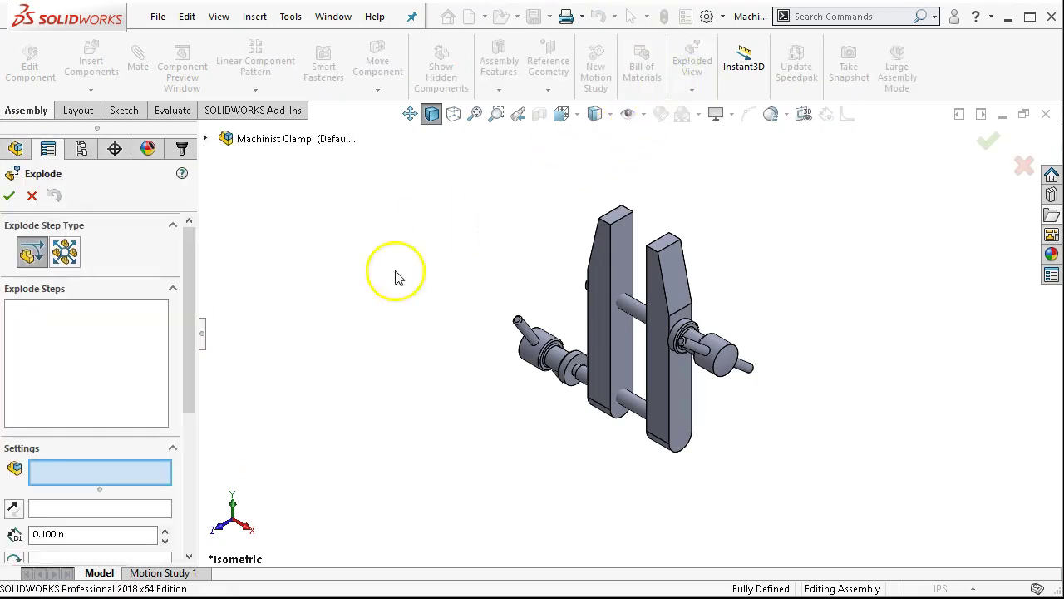
{"action": "left_click", "coordinate": [53, 383]}
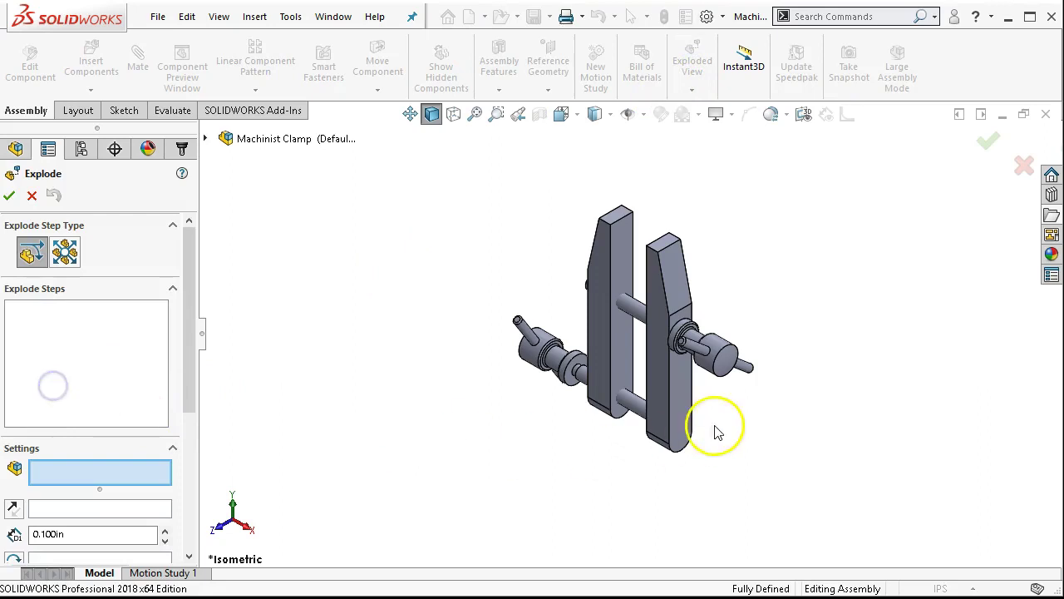
{"action": "scroll", "coordinate": [699, 424], "scroll_direction": "down", "scroll_amount": 2}
{"action": "left_click", "coordinate": [675, 339]}
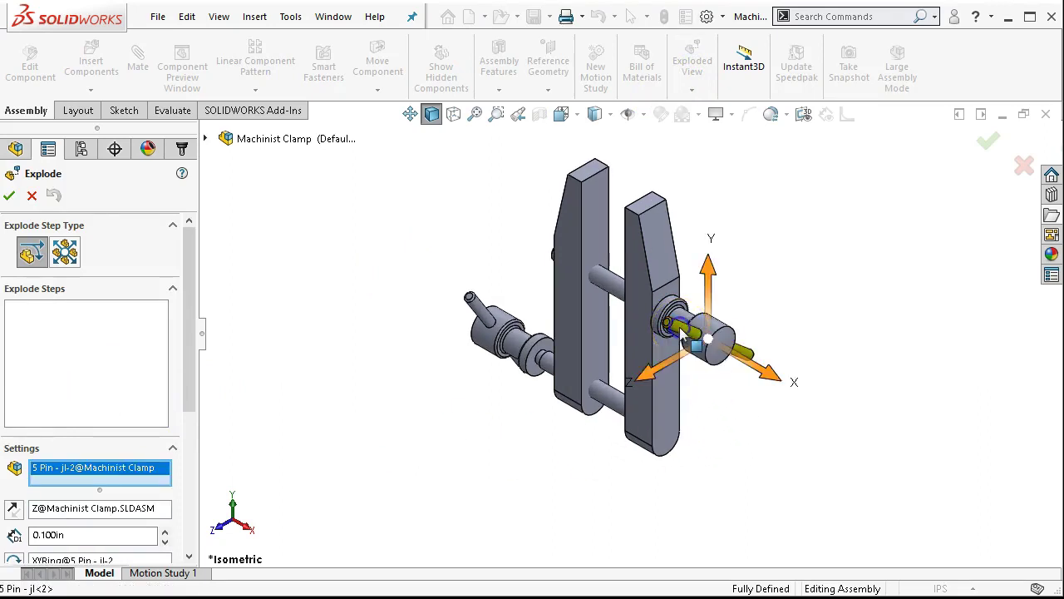
{"action": "left_click", "coordinate": [717, 363]}
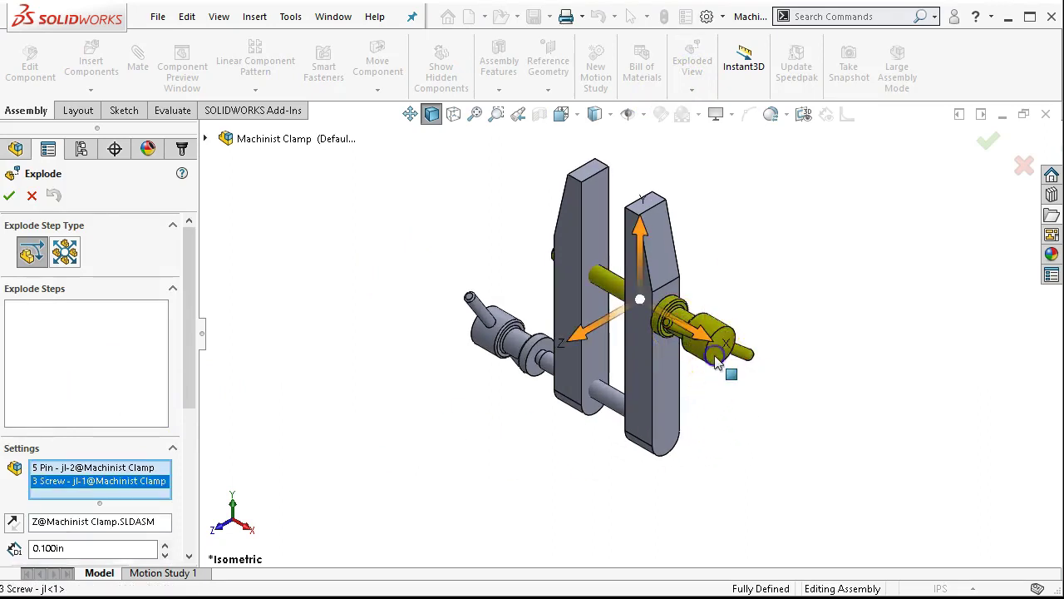
{"action": "left_click", "coordinate": [703, 340]}
{"action": "left_click_drag", "start_coordinate": [703, 339], "coordinate": [772, 439]}
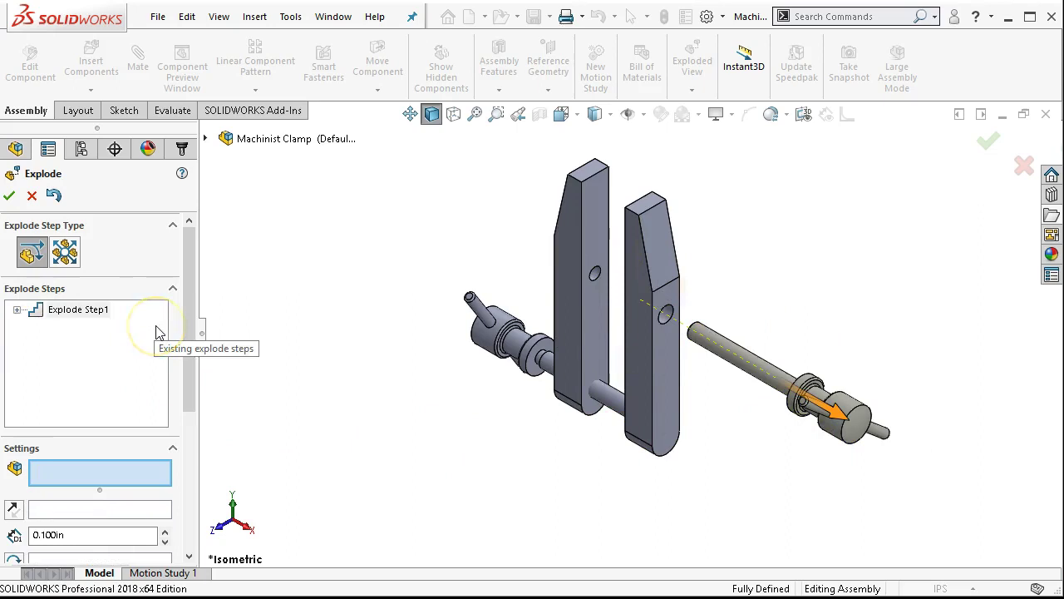
Explode the 4 Pilot Screw together with its pin along the negative X axis, clear of the left jaw
{"action": "left_click", "coordinate": [480, 318]}
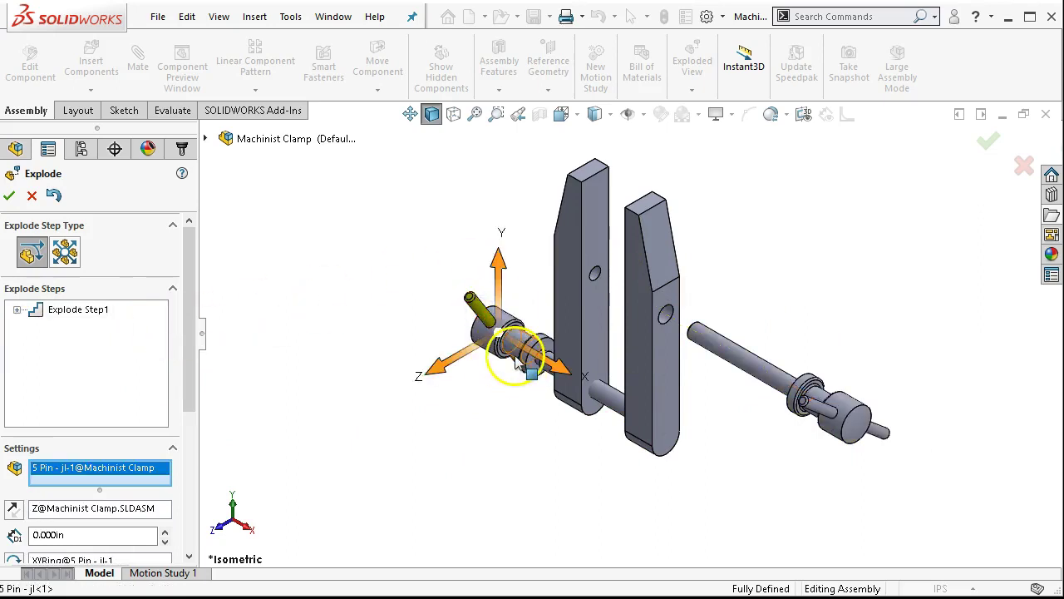
{"action": "left_click", "coordinate": [520, 359]}
{"action": "left_click_drag", "start_coordinate": [632, 420], "coordinate": [511, 345]}
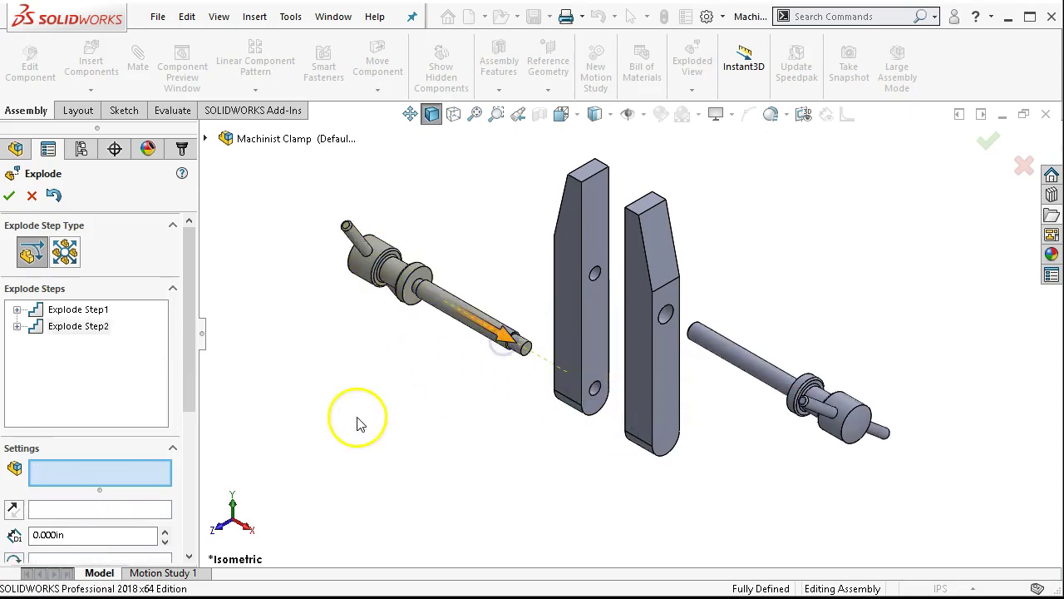
Explode the pilot screw's pin out of the screw head along the pin's own axis, away from the jaws
{"action": "left_click", "coordinate": [366, 245]}
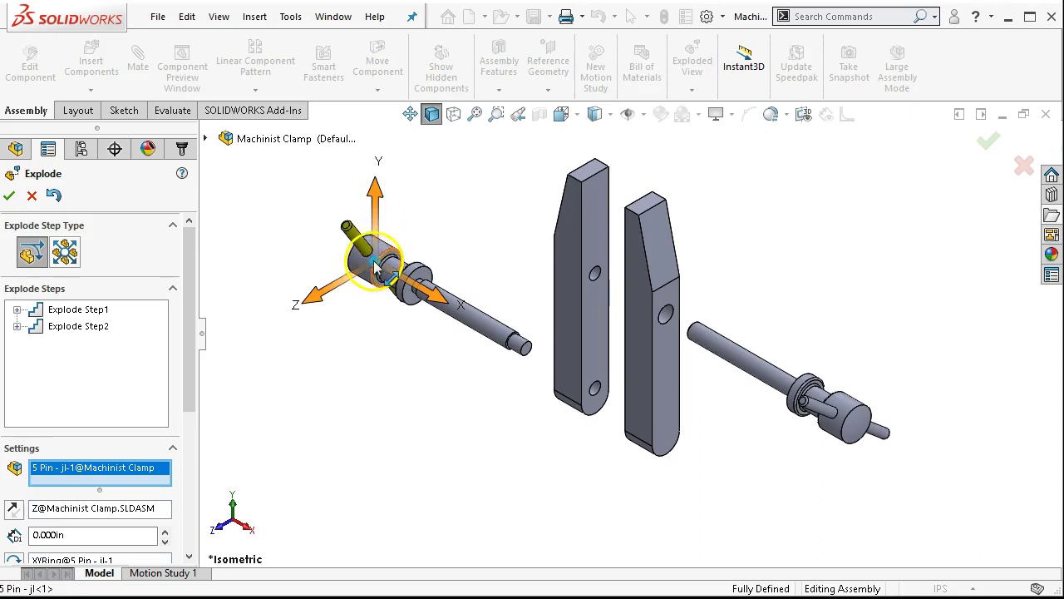
{"action": "left_click_drag", "start_coordinate": [375, 262], "coordinate": [344, 224]}
{"action": "middle_click_drag", "start_coordinate": [340, 175], "coordinate": [466, 274], "text": "ctrl"}
{"action": "left_click_drag", "start_coordinate": [465, 275], "coordinate": [397, 167]}
{"action": "scroll", "coordinate": [665, 374], "scroll_direction": "up", "scroll_amount": 3}
{"action": "scroll", "coordinate": [774, 410], "scroll_direction": "down", "scroll_amount": 8}
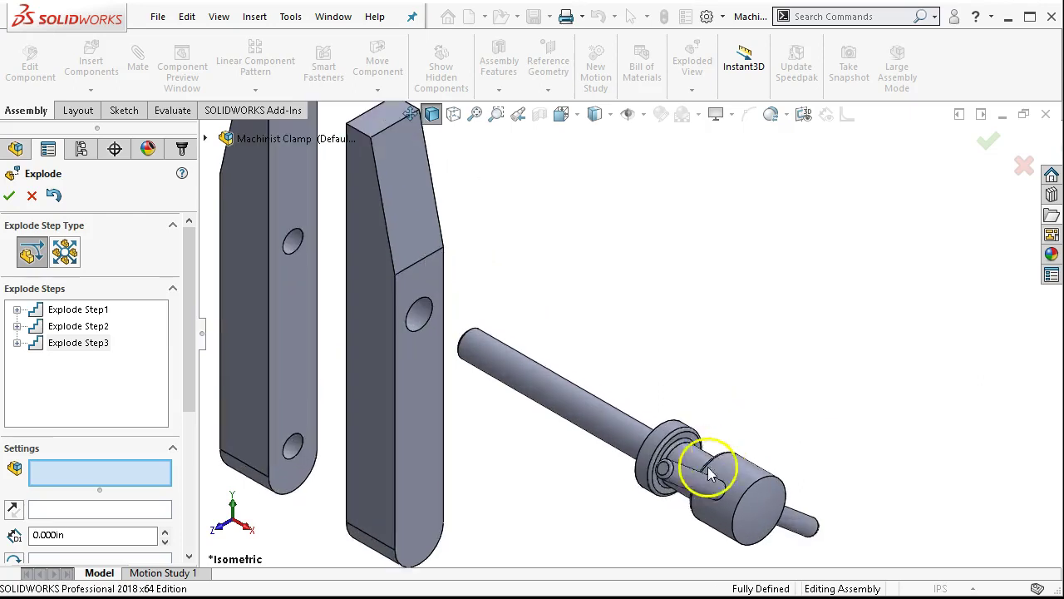
{"action": "left_click", "coordinate": [689, 481]}
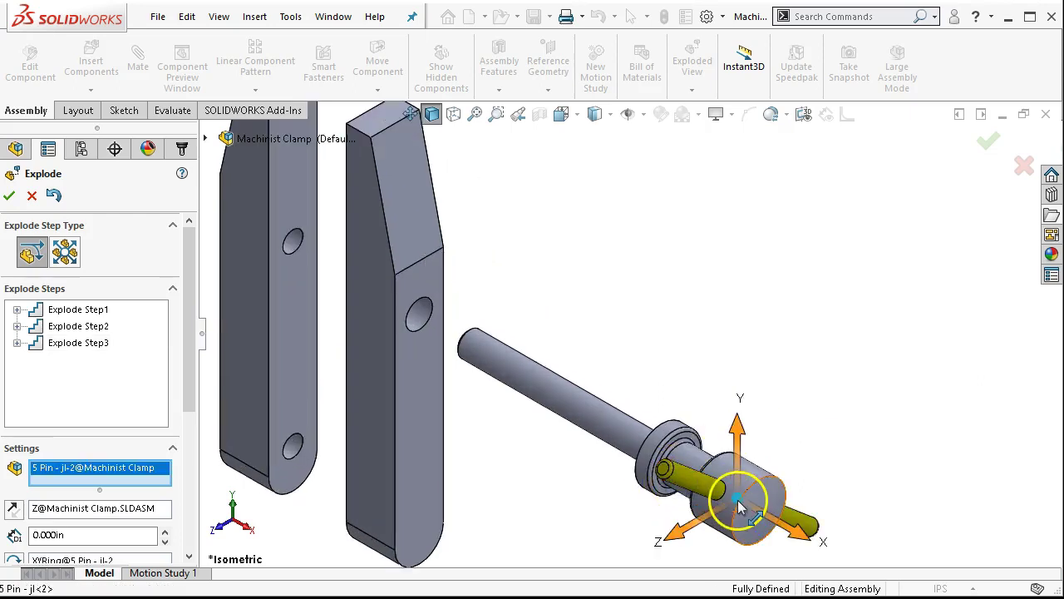
{"action": "scroll", "coordinate": [738, 500], "scroll_direction": "up", "scroll_amount": 2}
{"action": "left_click_drag", "start_coordinate": [699, 476], "coordinate": [767, 477]}
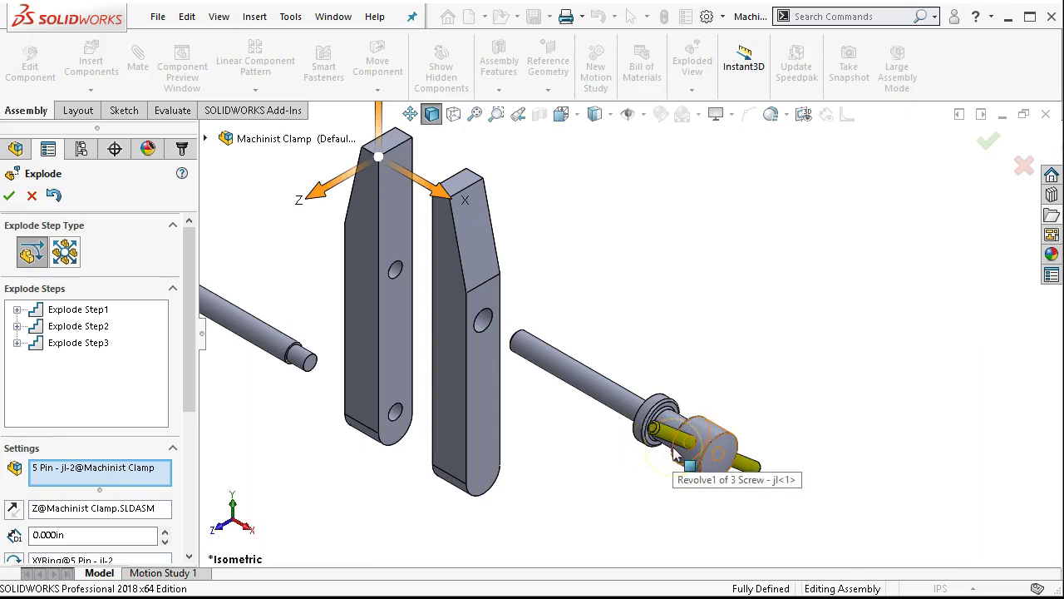
{"action": "scroll", "coordinate": [672, 447], "scroll_direction": "up", "scroll_amount": 2}
{"action": "scroll", "coordinate": [672, 449], "scroll_direction": "down", "scroll_amount": 4}
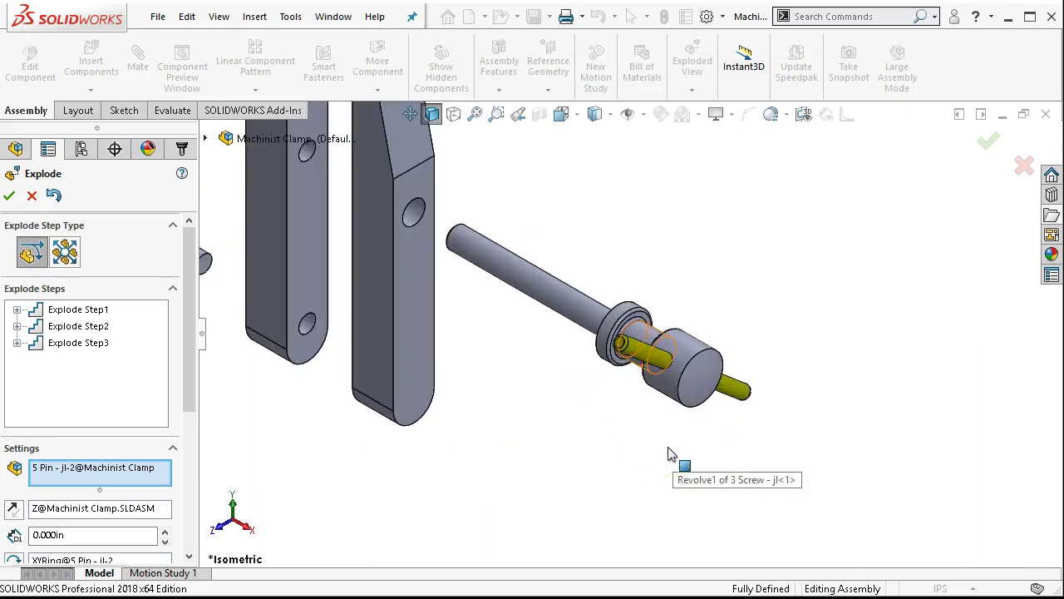
{"action": "left_click", "coordinate": [641, 346]}
{"action": "left_click", "coordinate": [642, 346]}
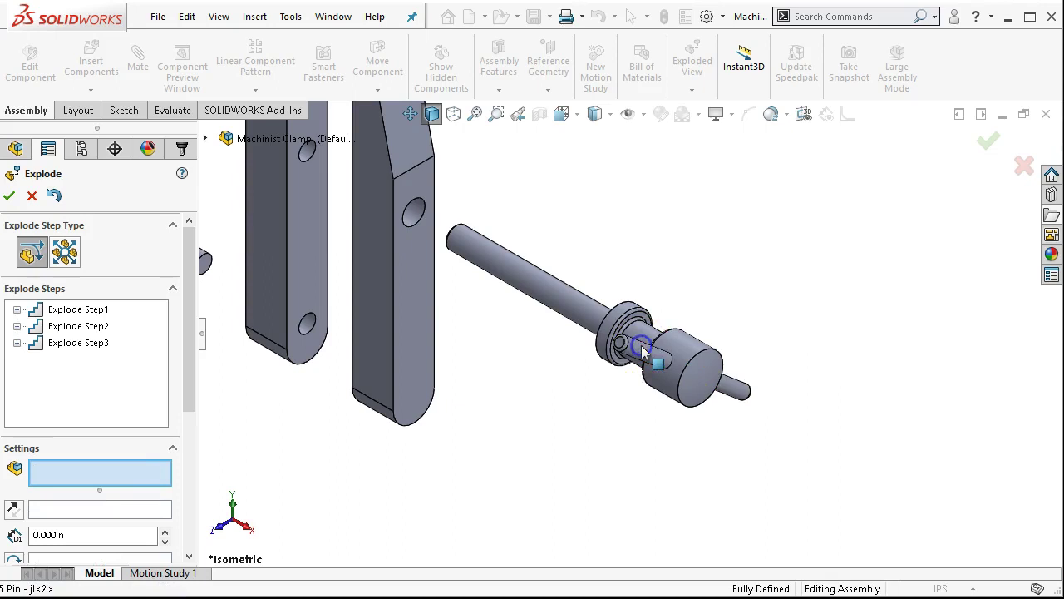
{"action": "scroll", "coordinate": [629, 337], "scroll_direction": "up", "scroll_amount": 3}
{"action": "scroll", "coordinate": [665, 309], "scroll_direction": "up", "scroll_amount": 2}
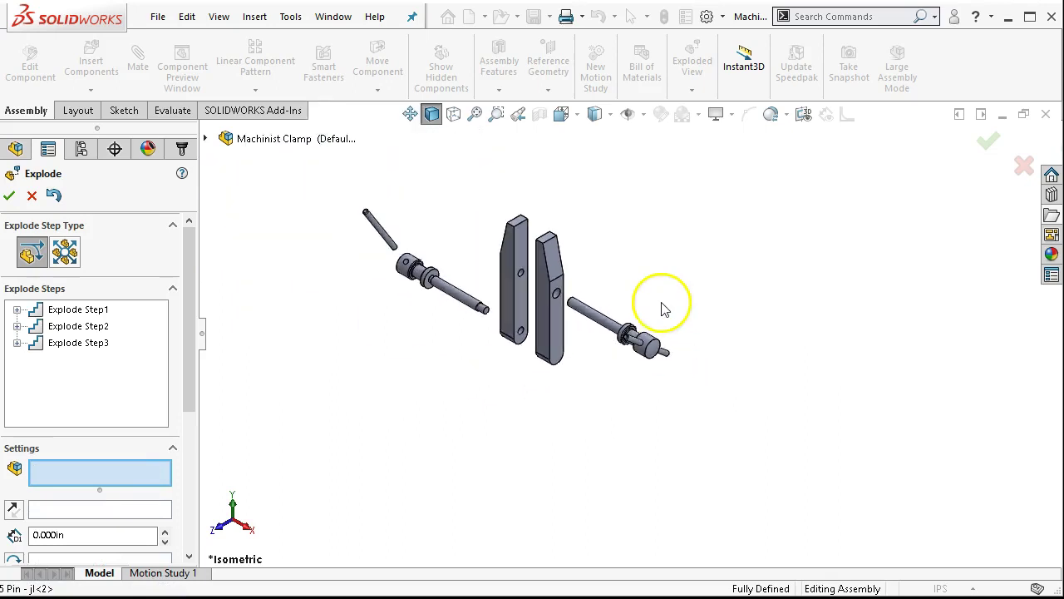
Explode the 3 Screw's pin out of the screw head along the pin's own axis
{"action": "scroll", "coordinate": [661, 312], "scroll_direction": "down", "scroll_amount": 5}
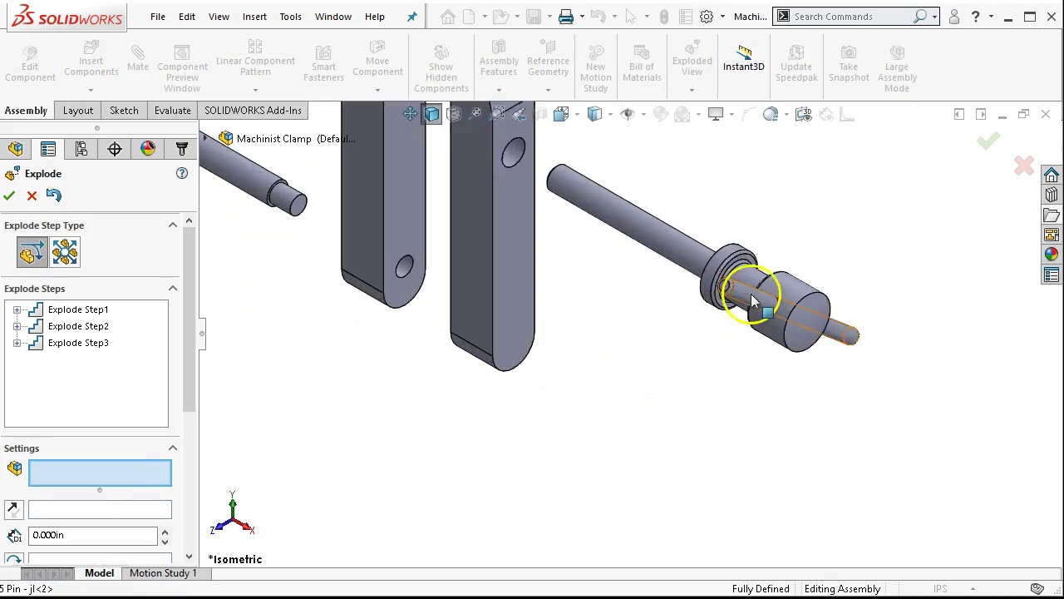
{"action": "left_click", "coordinate": [753, 301]}
{"action": "left_click_drag", "start_coordinate": [788, 312], "coordinate": [477, 242]}
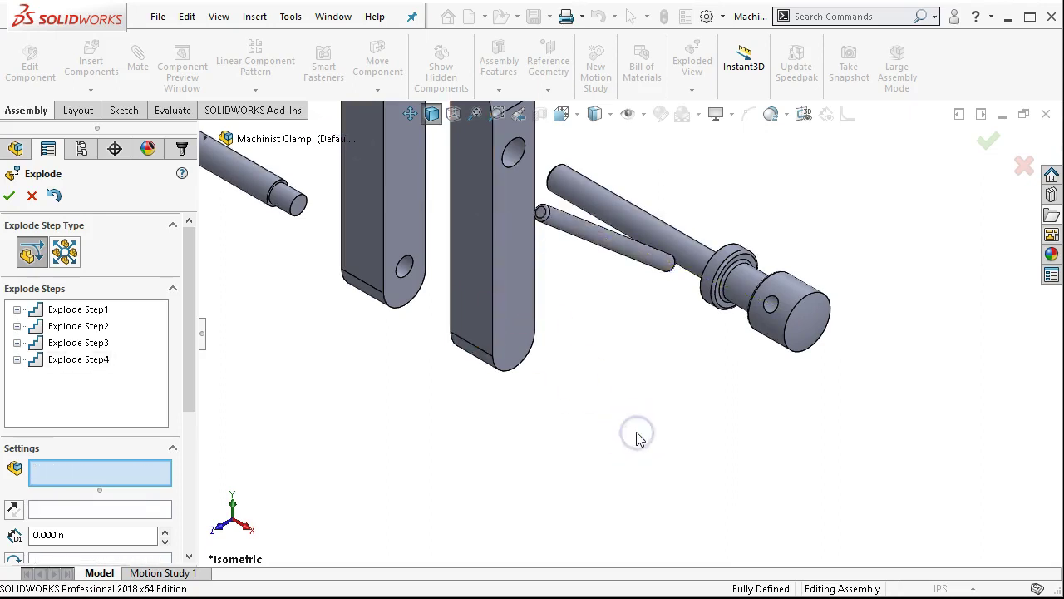
{"action": "key", "text": "f"}
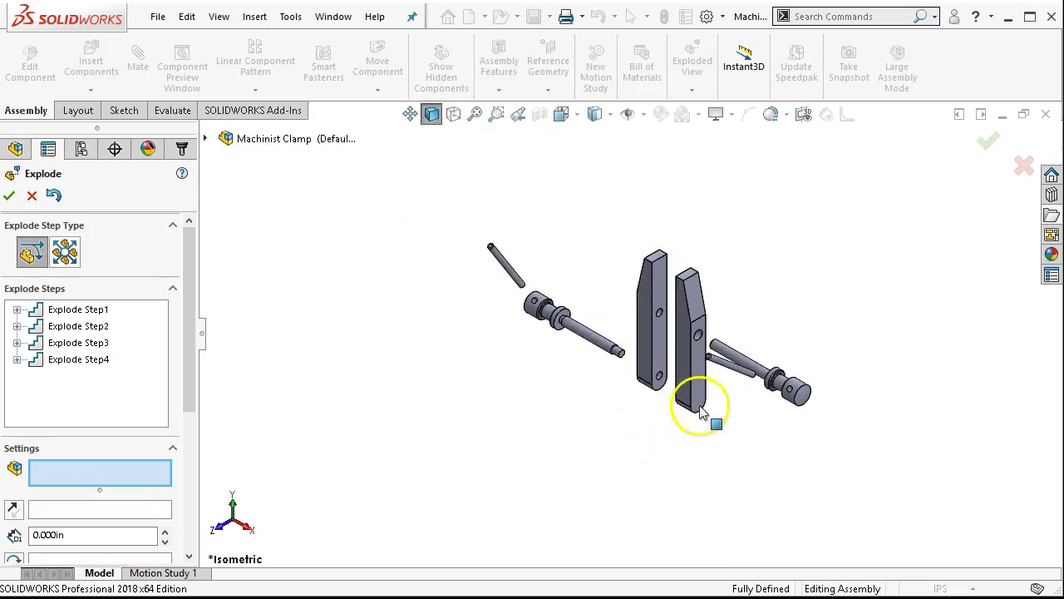
{"action": "scroll", "coordinate": [707, 388], "scroll_direction": "down", "scroll_amount": 4}
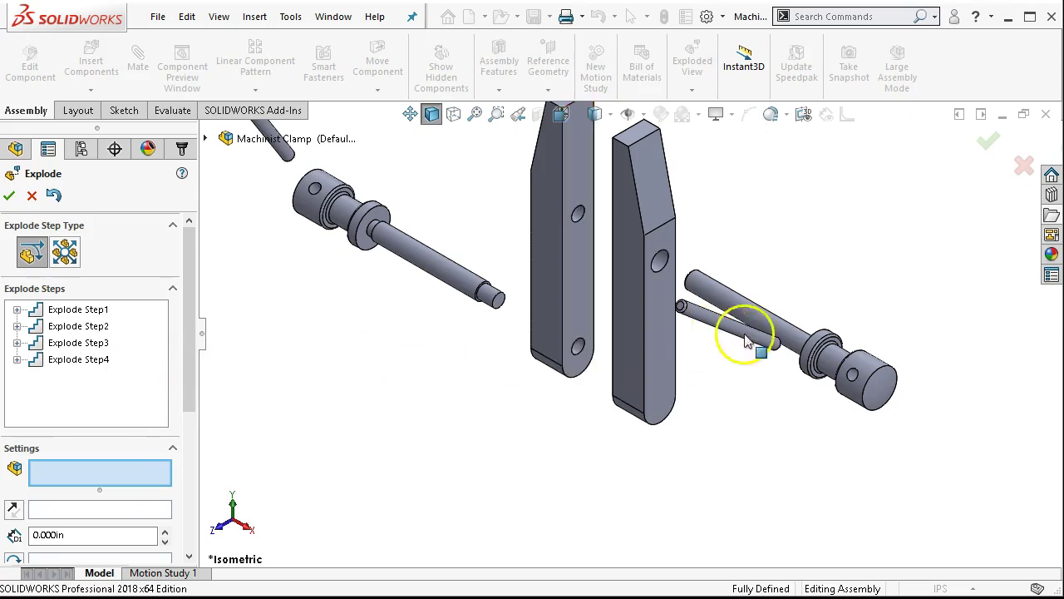
{"action": "scroll", "coordinate": [737, 333], "scroll_direction": "up", "scroll_amount": 4}
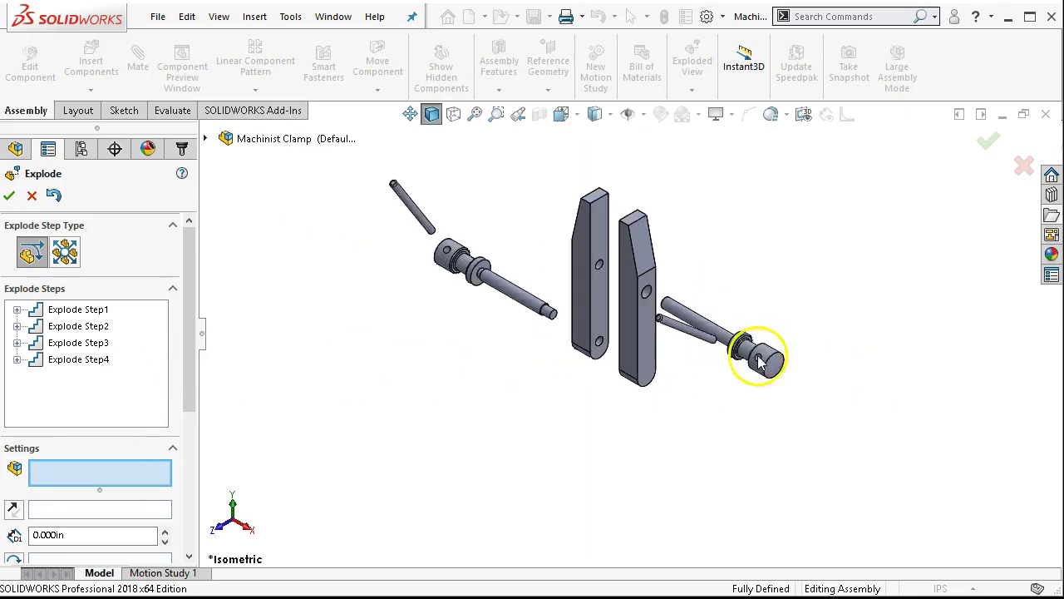
Edit Explode Step4 to reverse the pin's direction and set its explode distance to 2.5 in, and finish the exploded view
{"action": "left_click", "coordinate": [94, 359]}
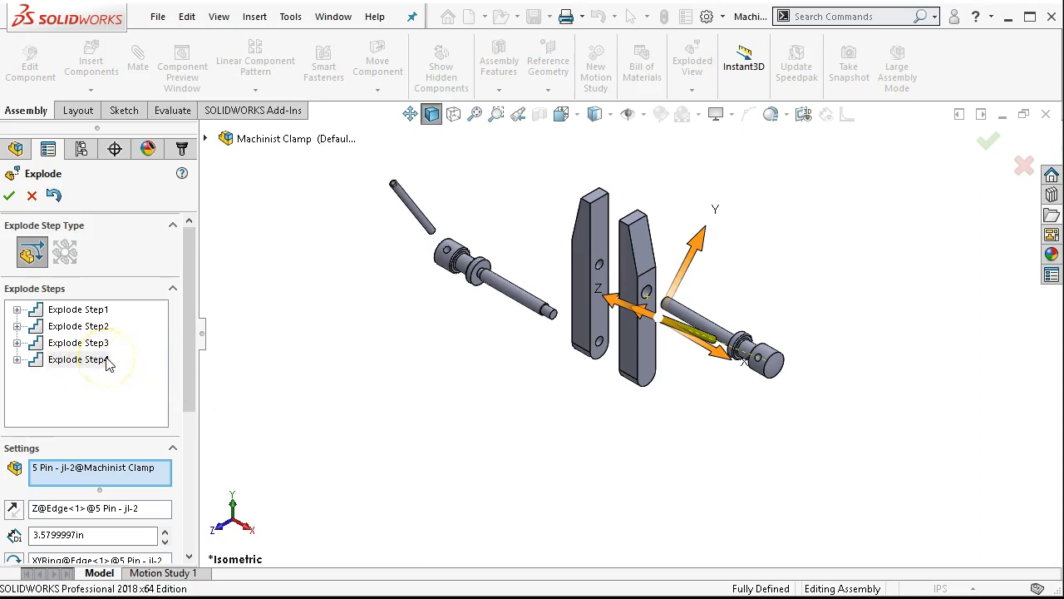
{"action": "left_click", "coordinate": [12, 510]}
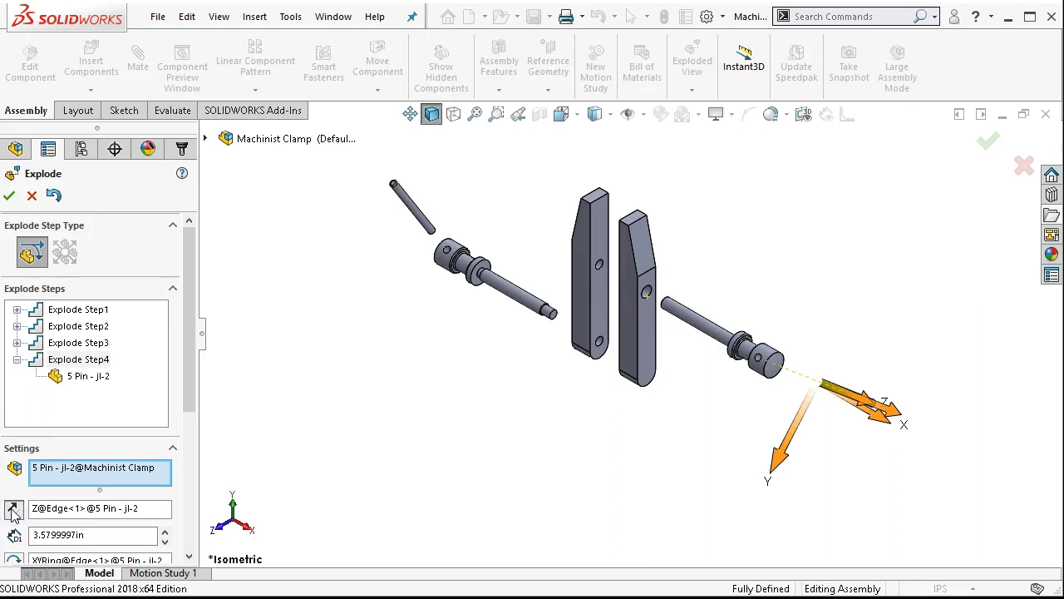
{"action": "double_click", "coordinate": [97, 532]}
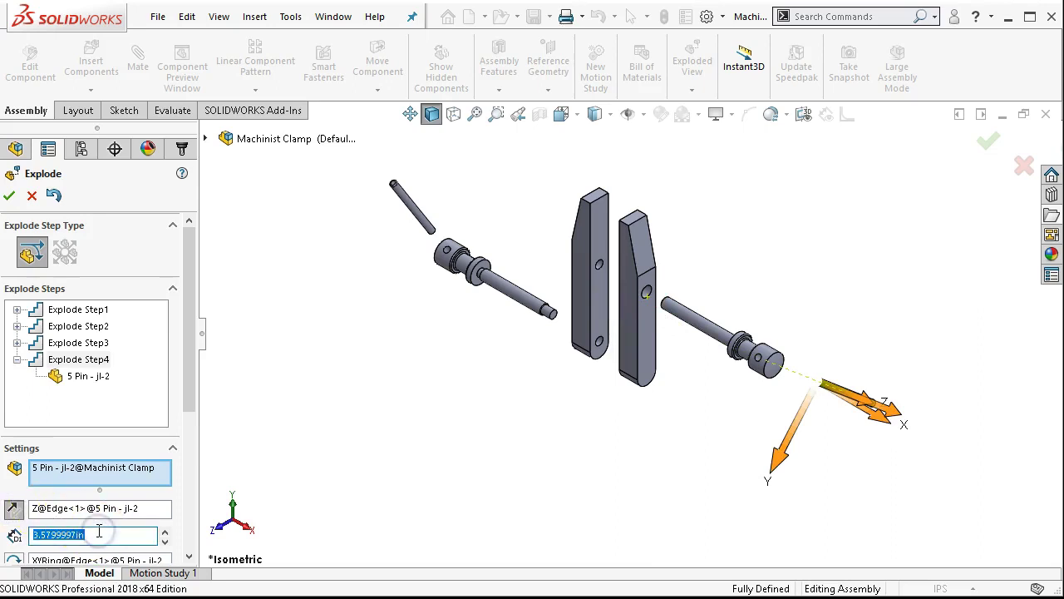
{"action": "type", "text": "2.5"}
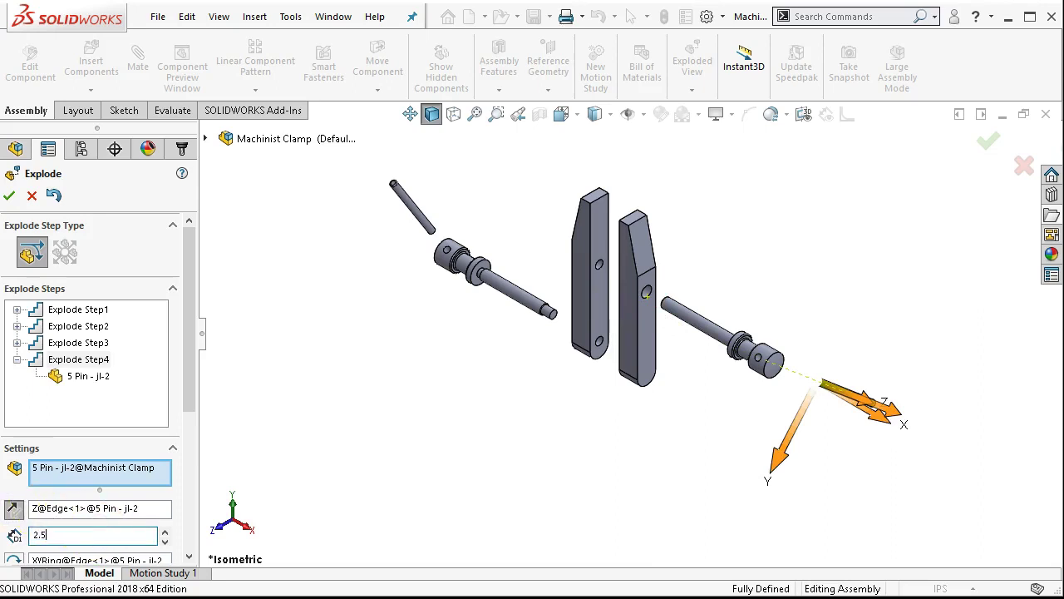
{"action": "key", "text": "Return"}
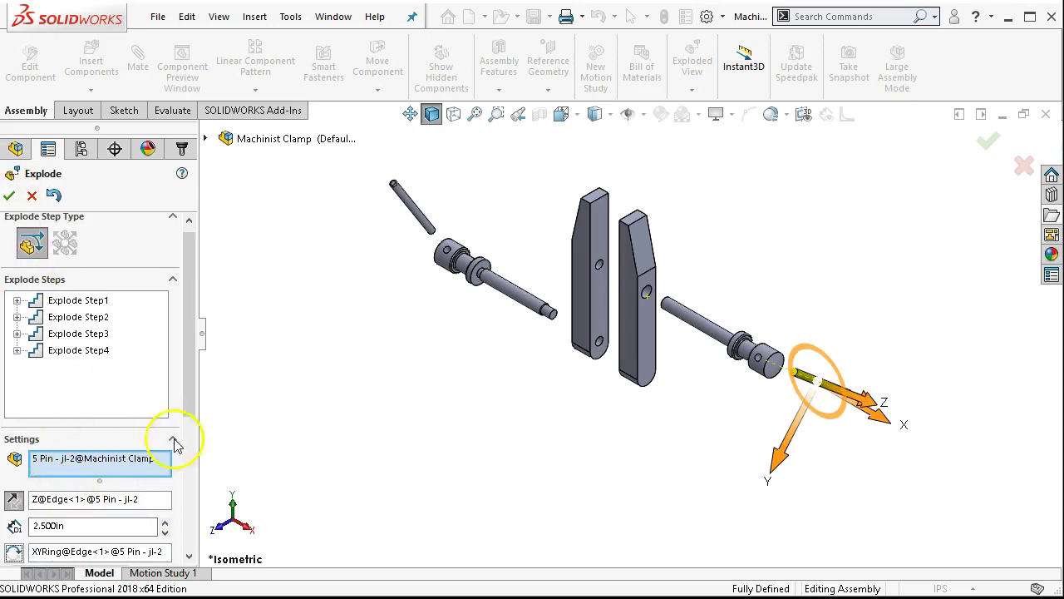
{"action": "left_click_drag", "start_coordinate": [191, 391], "coordinate": [191, 491]}
{"action": "left_click", "coordinate": [54, 453]}
{"action": "left_click", "coordinate": [109, 451]}
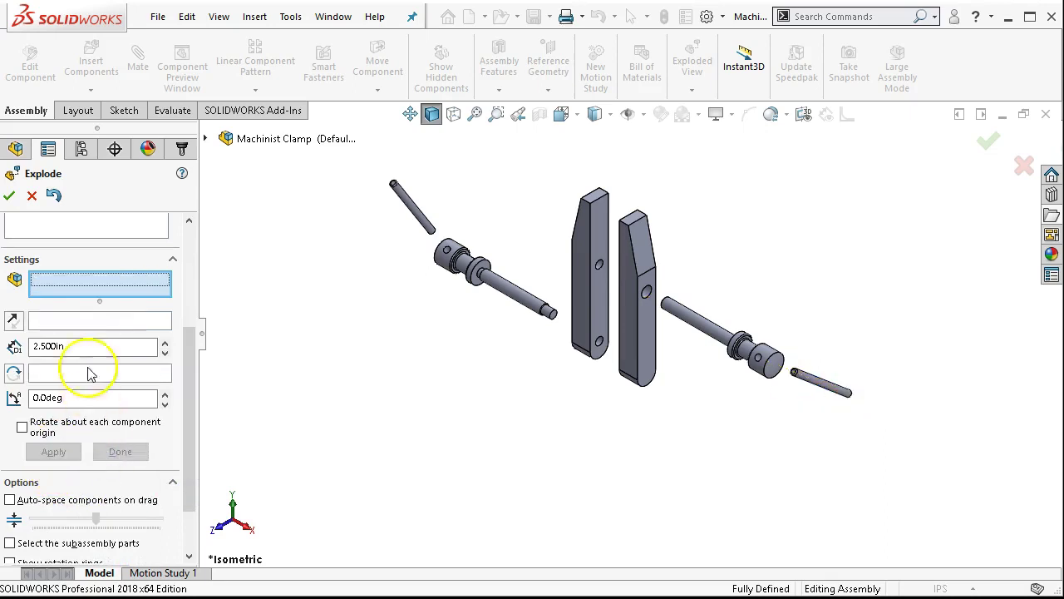
{"action": "left_click", "coordinate": [9, 196]}
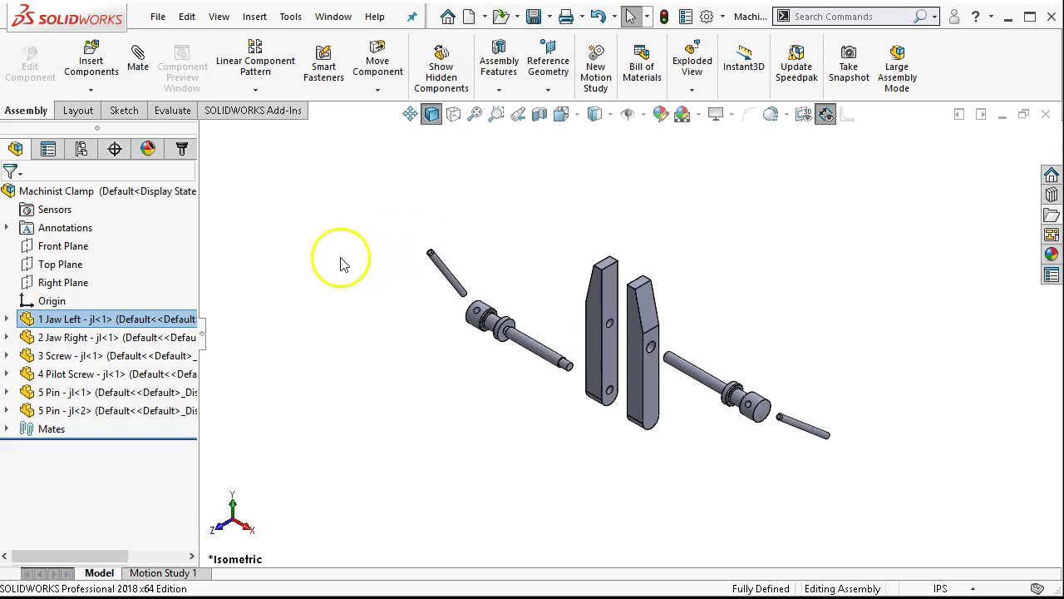
Expand the Default configuration and its exploded view to list the explode steps
{"action": "left_click", "coordinate": [82, 149]}
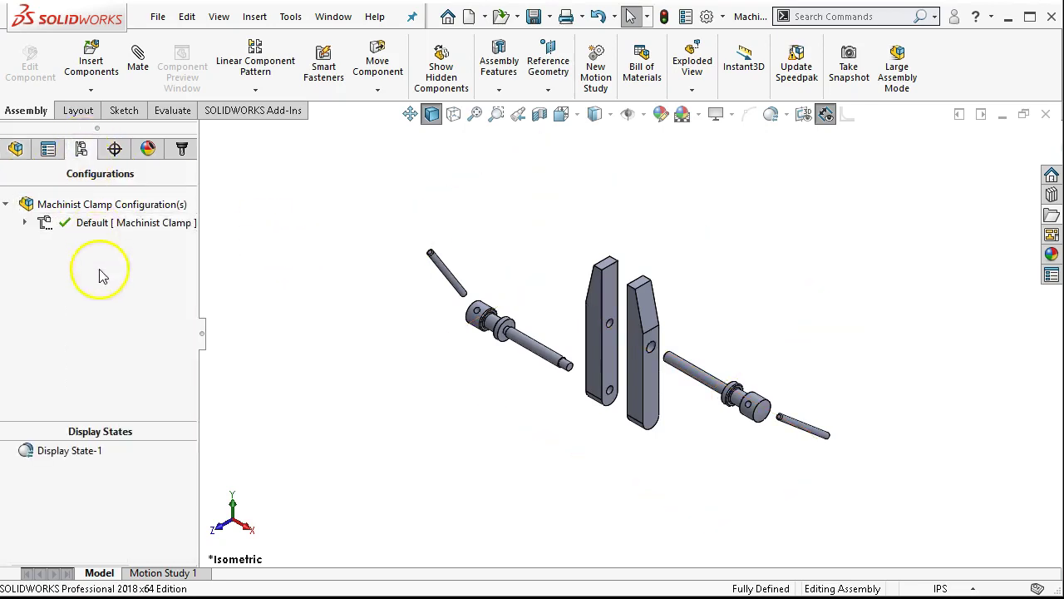
{"action": "left_click", "coordinate": [25, 222]}
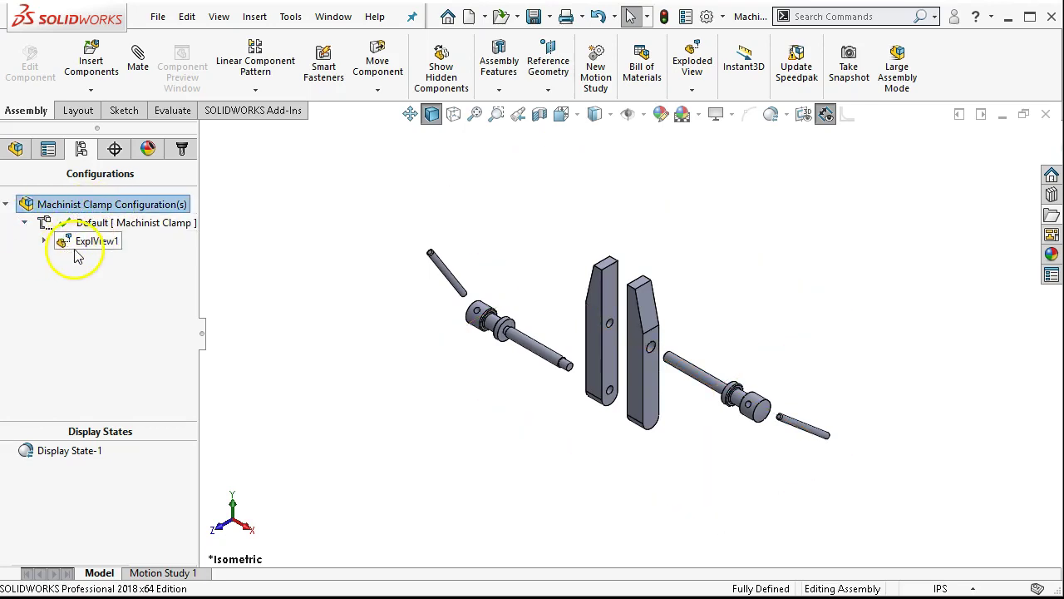
{"action": "left_click", "coordinate": [44, 242]}
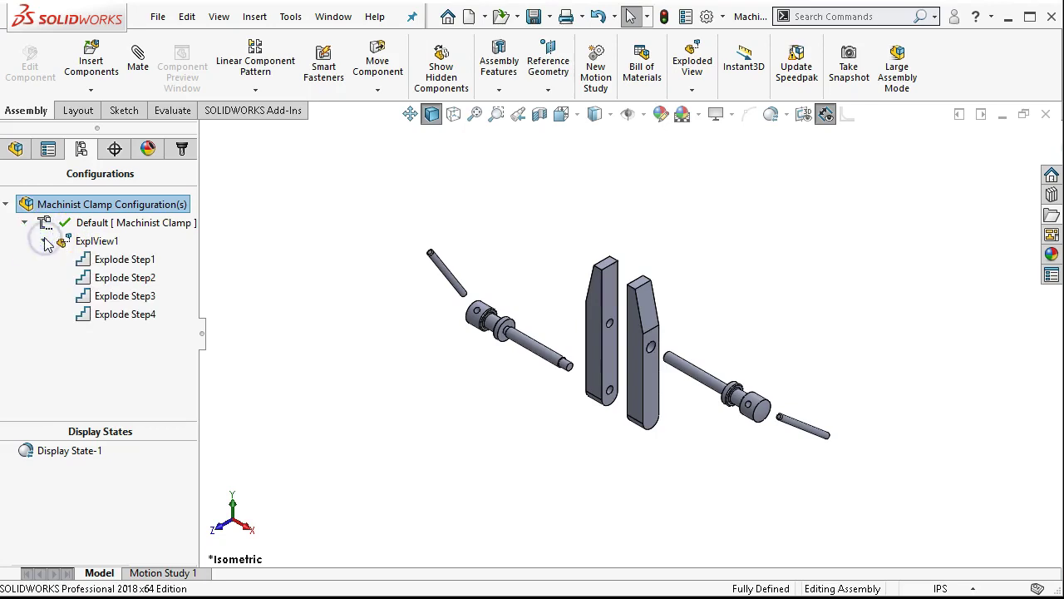
Collapse the exploded view ExplView1 so the clamp returns to its assembled position
{"action": "right_click", "coordinate": [111, 288]}
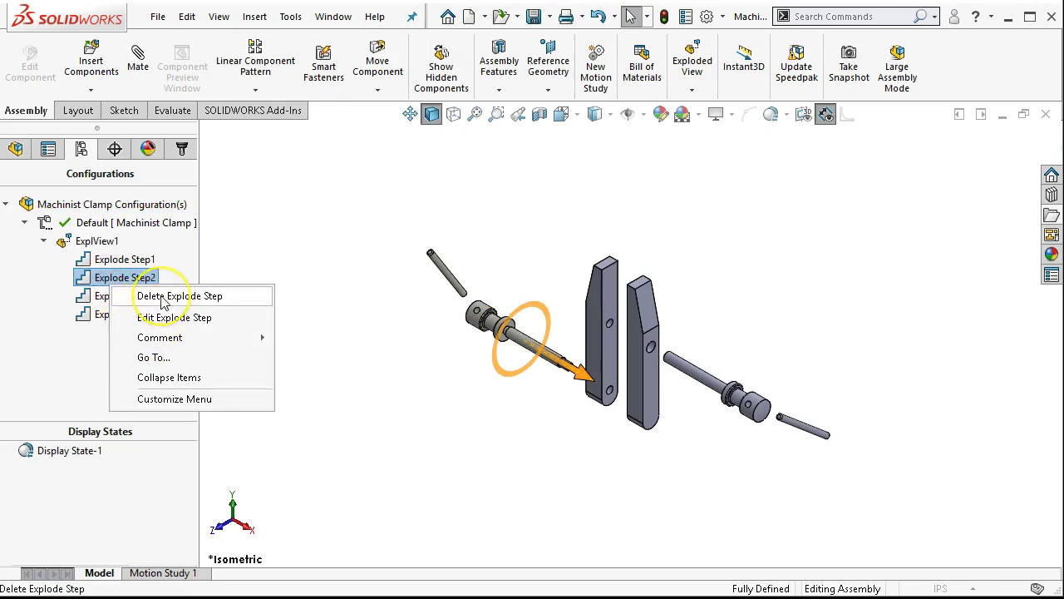
{"action": "left_click", "coordinate": [19, 294]}
{"action": "right_click", "coordinate": [86, 241]}
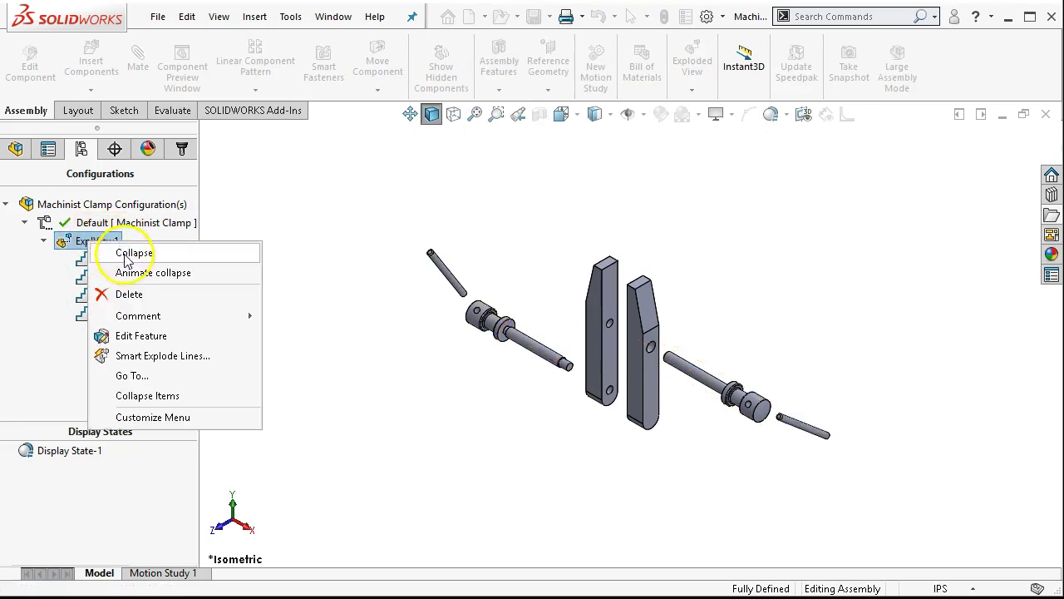
{"action": "left_click", "coordinate": [125, 252]}
Play the explode animation of ExplView1 and close the Animation Controller
{"action": "right_click", "coordinate": [109, 244]}
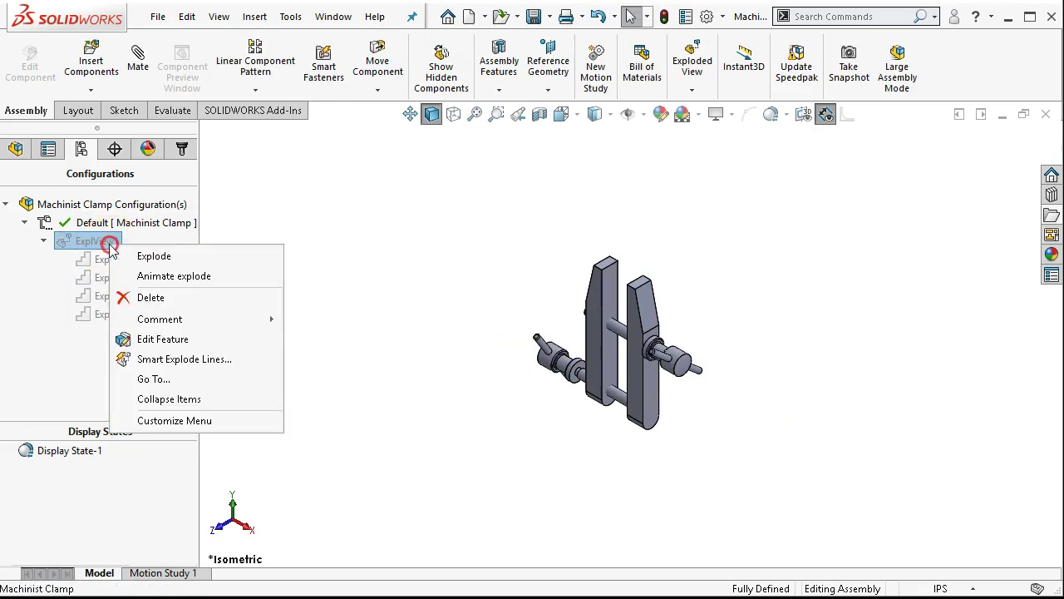
{"action": "left_click", "coordinate": [138, 278]}
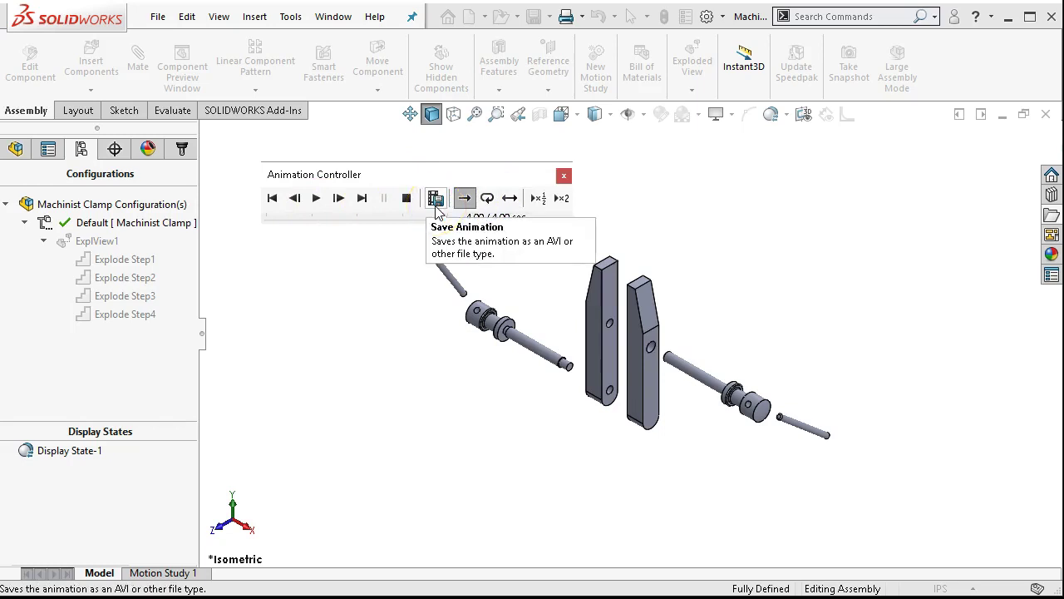
{"action": "left_click", "coordinate": [563, 176]}
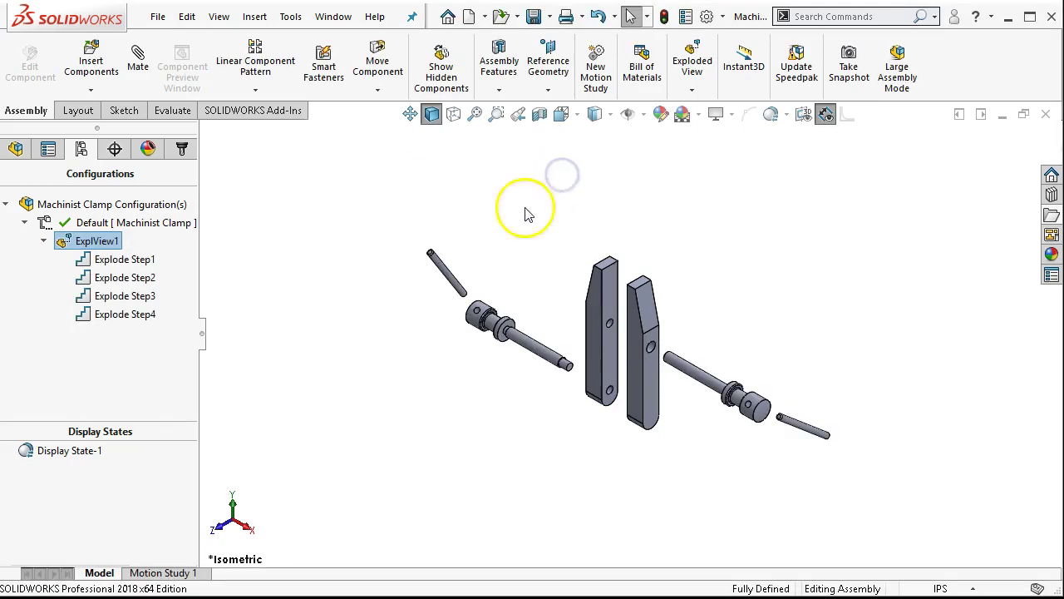
Toggle ExplView1 between collapsed and exploded, leave it collapsed, and return to the assembly's component tree
{"action": "right_click", "coordinate": [106, 243]}
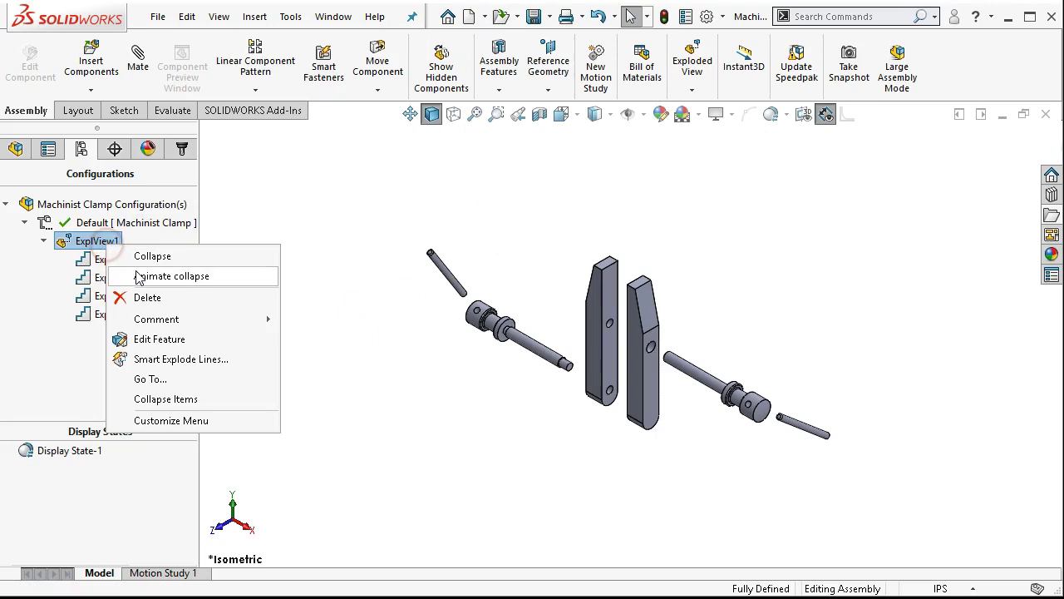
{"action": "left_click", "coordinate": [141, 263]}
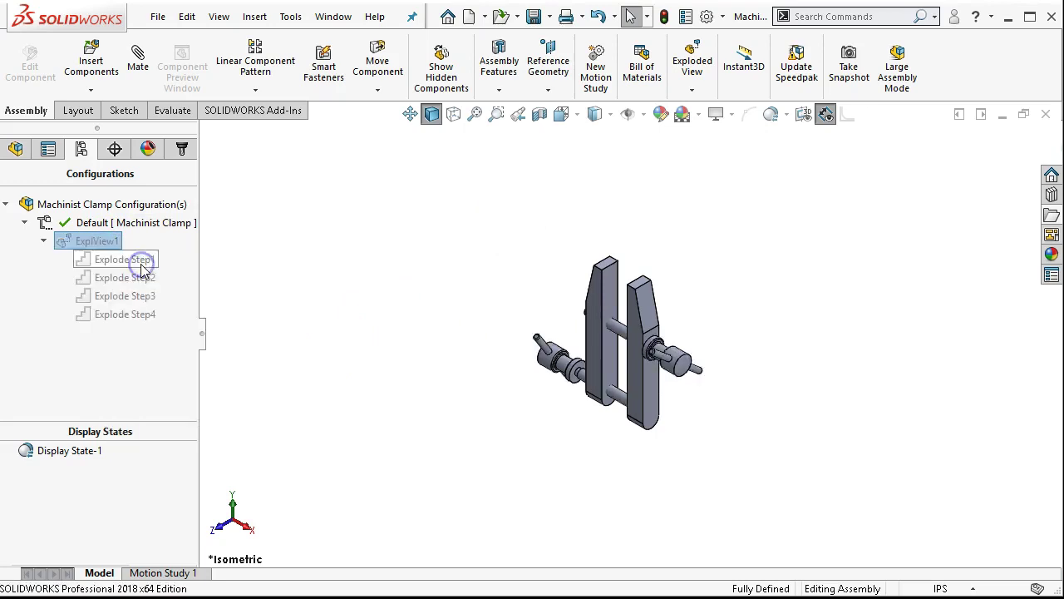
{"action": "right_click", "coordinate": [97, 240]}
{"action": "left_click", "coordinate": [127, 252]}
{"action": "right_click", "coordinate": [98, 241]}
{"action": "left_click", "coordinate": [124, 258]}
{"action": "left_click", "coordinate": [307, 379]}
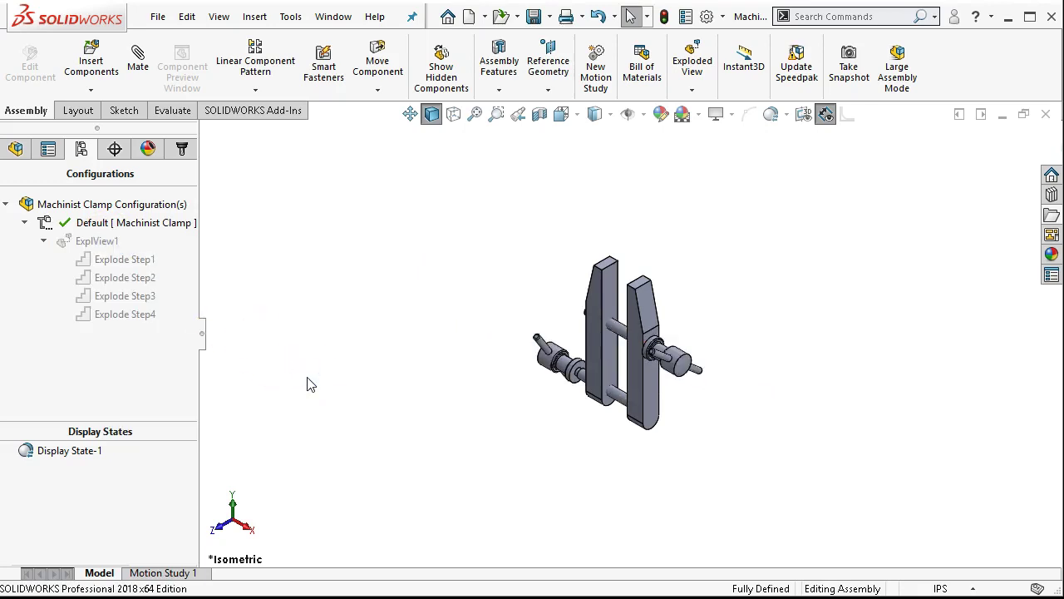
{"action": "left_click", "coordinate": [15, 149]}
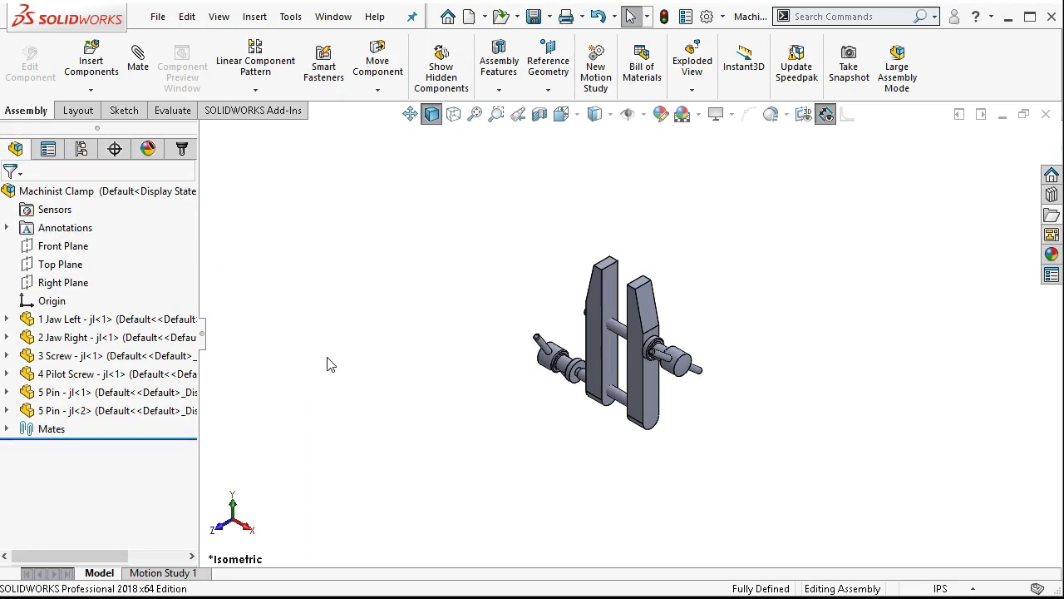
{"action": "left_click", "coordinate": [352, 374]}
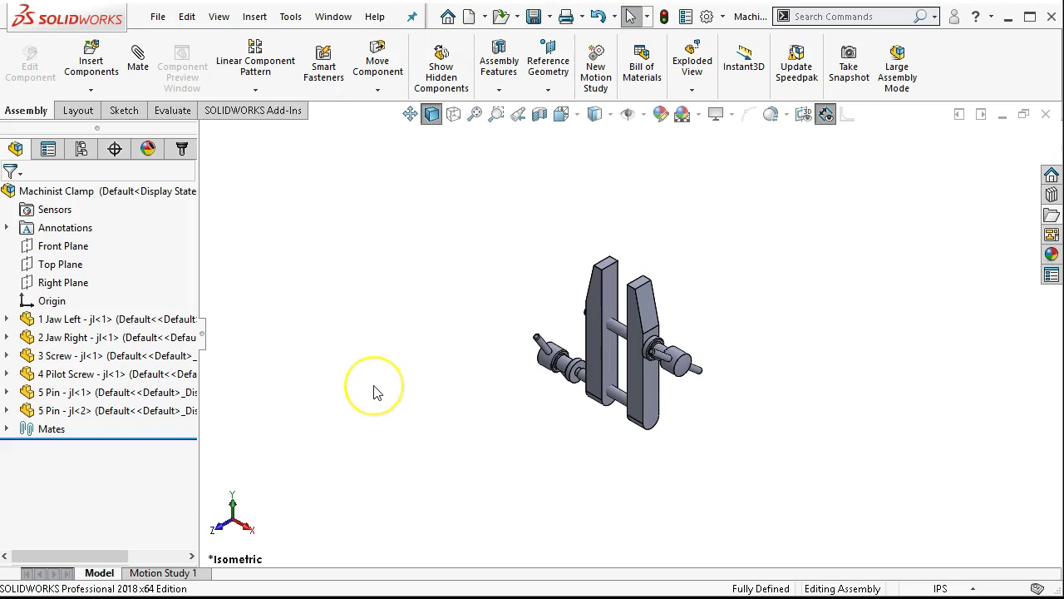
{"action": "left_click", "coordinate": [369, 375]}
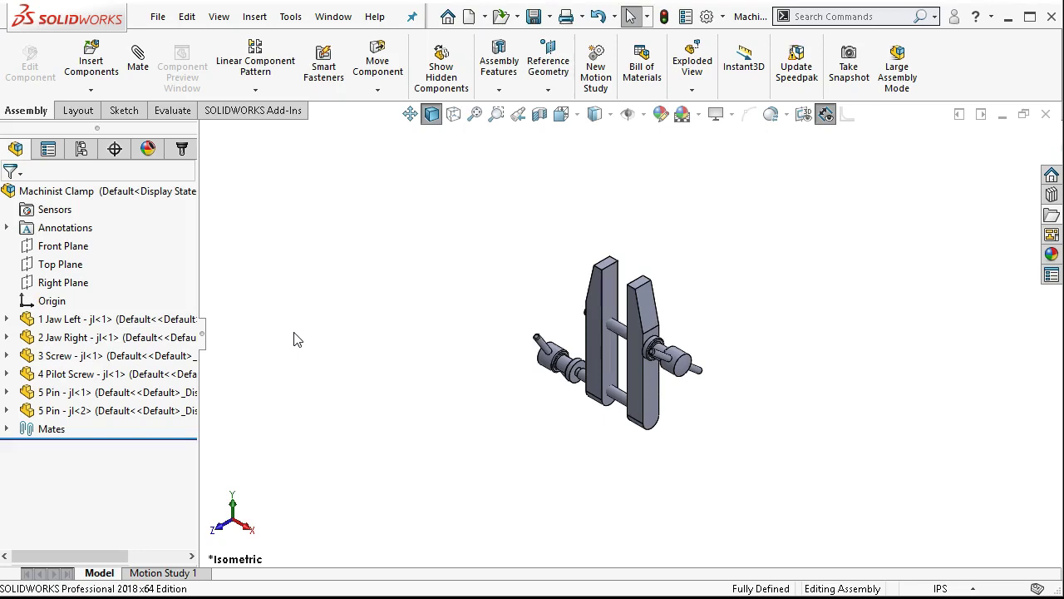
{"action": "left_click", "coordinate": [257, 351]}
{"action": "left_click", "coordinate": [653, 335]}
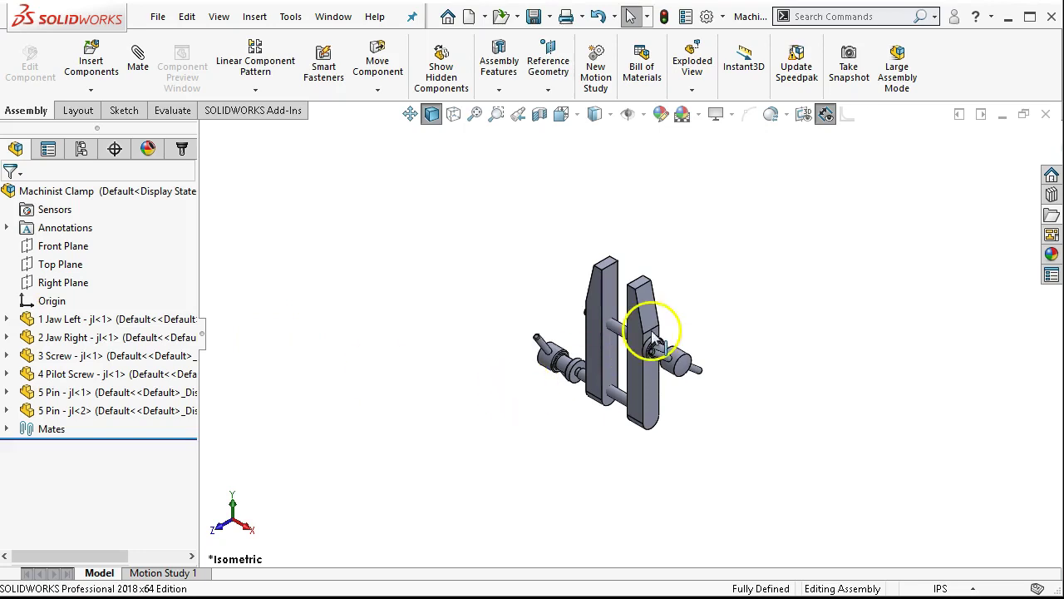
{"action": "scroll", "coordinate": [653, 335], "scroll_direction": "down", "scroll_amount": 2}
{"action": "left_click", "coordinate": [576, 363]}
{"action": "left_click", "coordinate": [665, 329]}
{"action": "scroll", "coordinate": [668, 329], "scroll_direction": "down", "scroll_amount": 1}
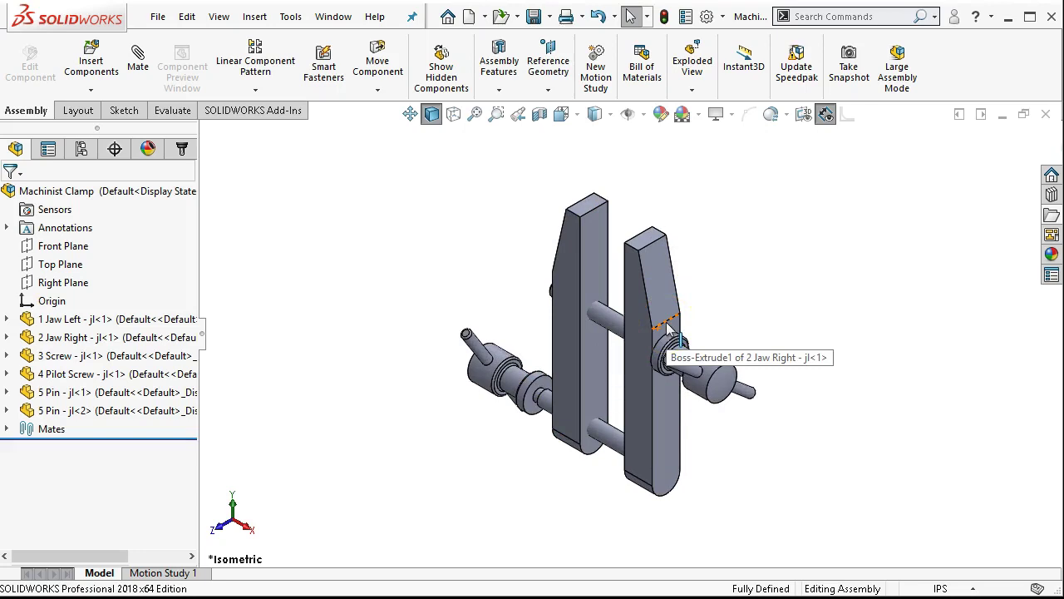
{"action": "left_click", "coordinate": [665, 327]}
{"action": "left_click", "coordinate": [392, 338]}
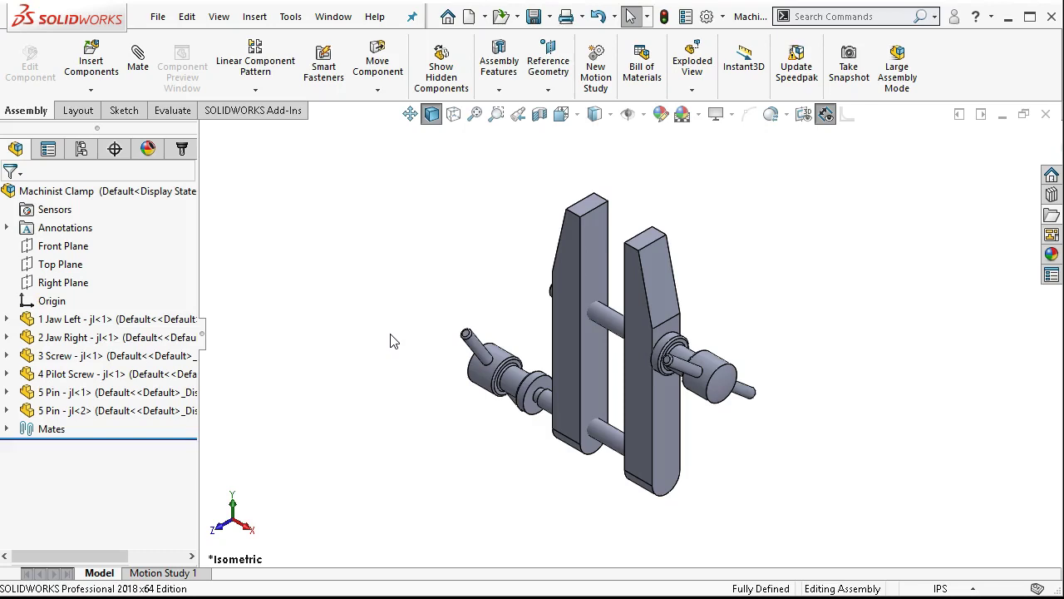
{"action": "left_click", "coordinate": [328, 278]}
{"action": "left_click", "coordinate": [337, 266]}
Expand 1 Jaw Left and examine the Steel materials in its material library without applying one
{"action": "left_click", "coordinate": [6, 320]}
{"action": "scroll", "coordinate": [50, 325], "scroll_direction": "down", "scroll_amount": 1}
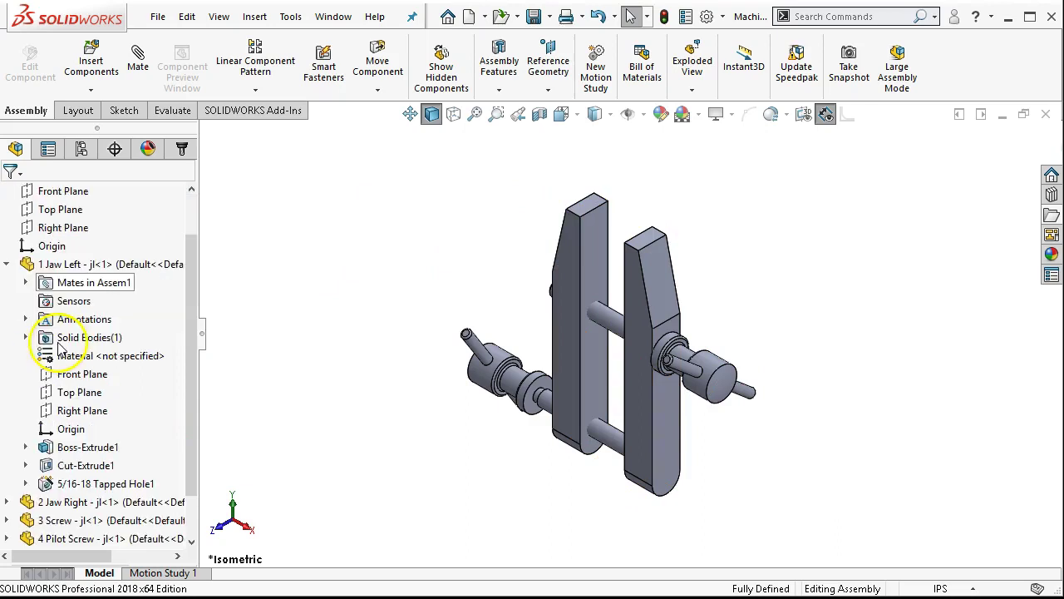
{"action": "left_click", "coordinate": [236, 395]}
{"action": "left_click", "coordinate": [213, 387]}
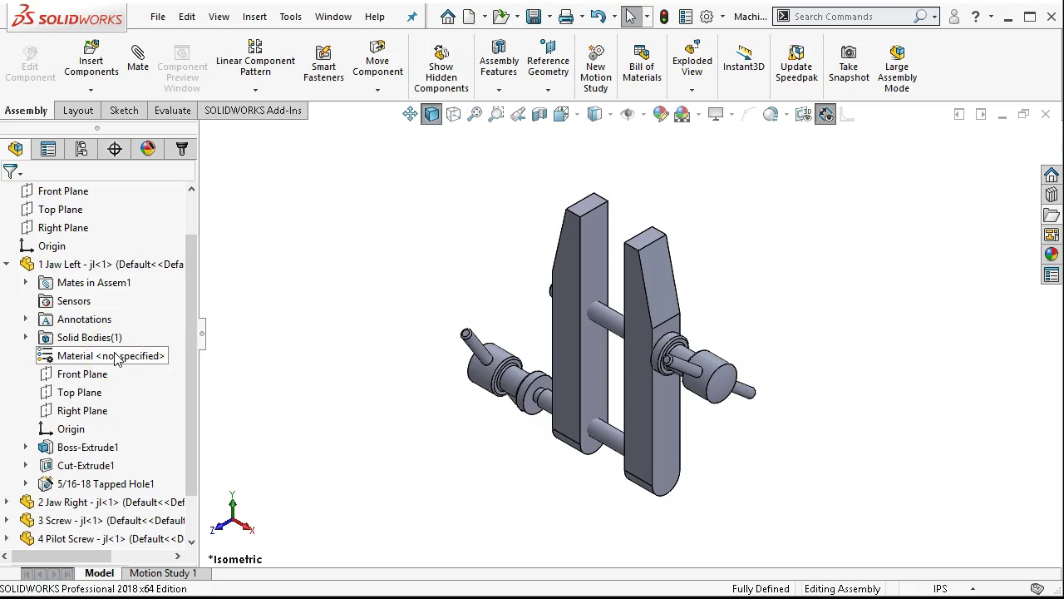
{"action": "right_click", "coordinate": [116, 356]}
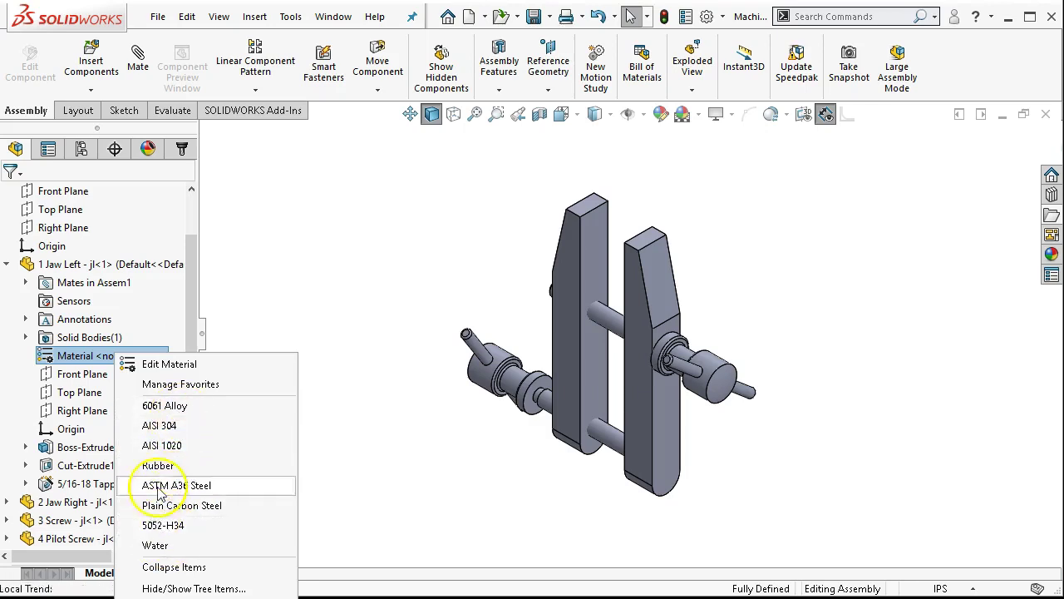
{"action": "left_click", "coordinate": [183, 370]}
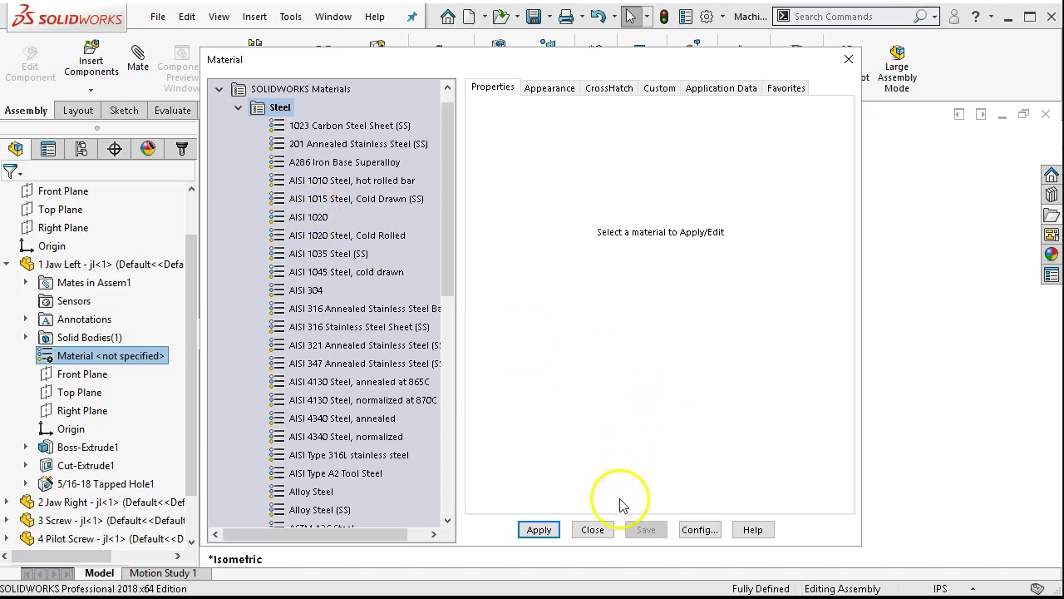
{"action": "left_click", "coordinate": [594, 530]}
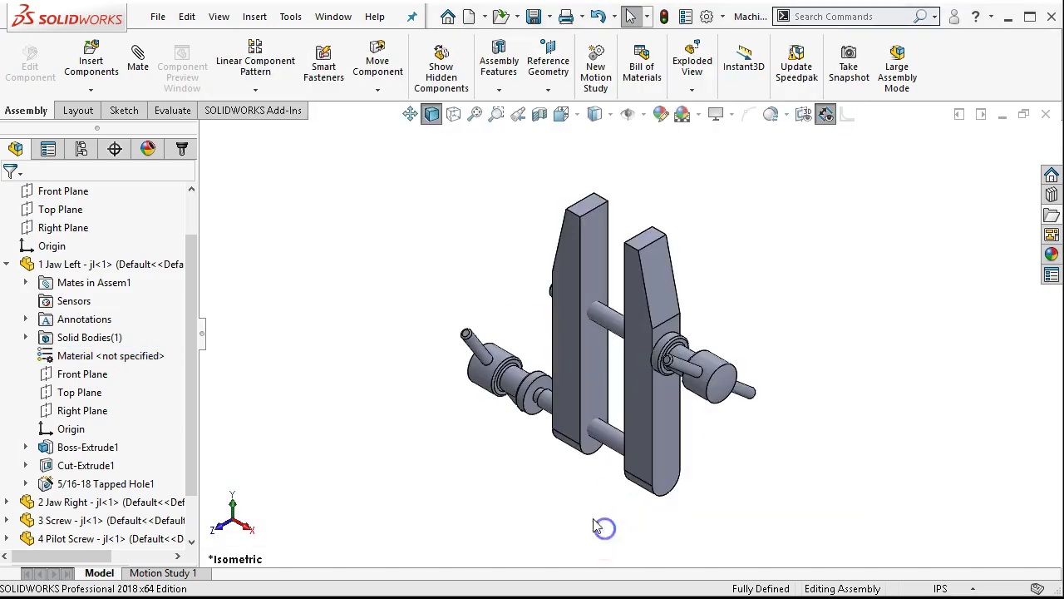
Assign AISI 1020 as the material of 1 Jaw Left, rebuild the assembly, and collapse the part's feature list
{"action": "right_click", "coordinate": [100, 356]}
{"action": "left_click", "coordinate": [177, 444]}
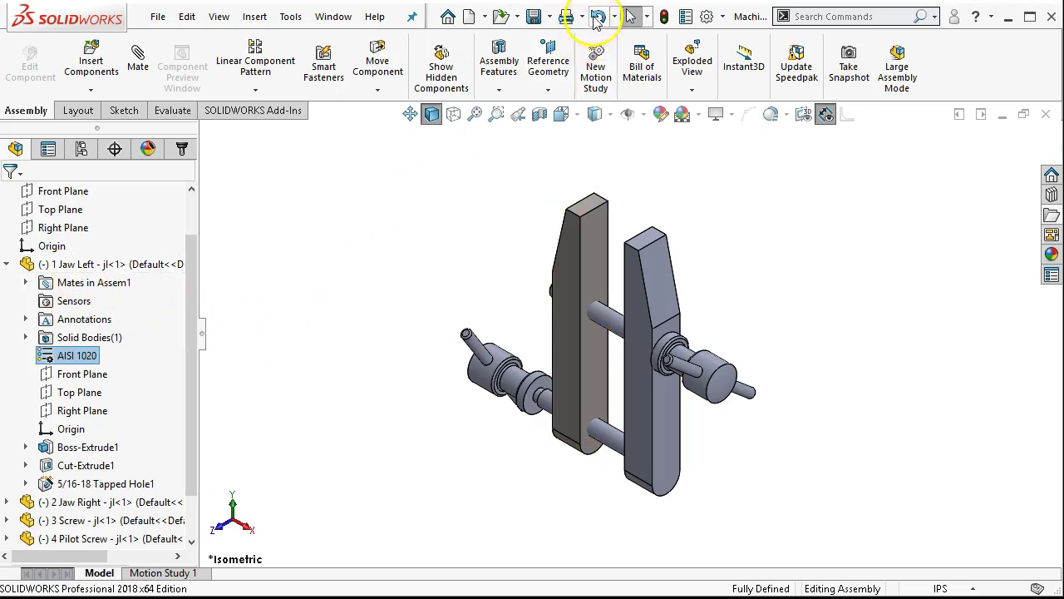
{"action": "left_click", "coordinate": [662, 15]}
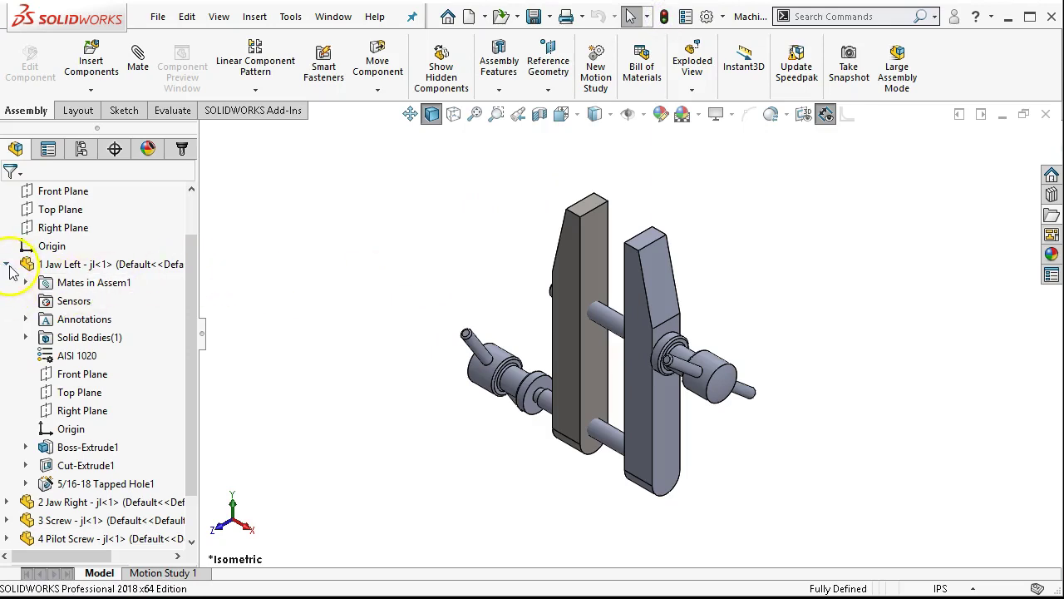
{"action": "left_click", "coordinate": [8, 265]}
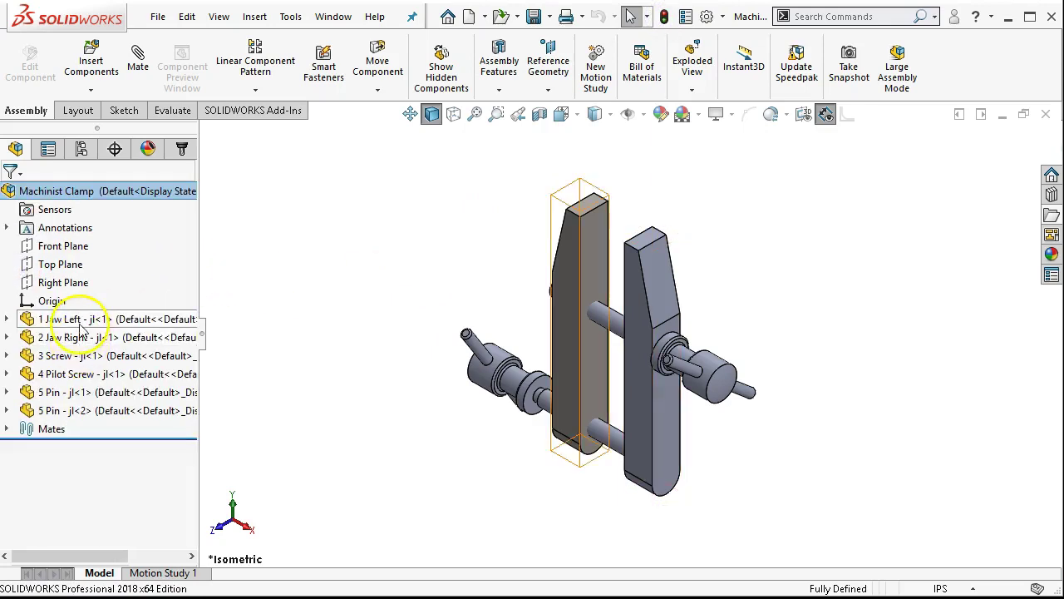
Assign AISI 1020 as the material of 2 Jaw Right and collapse its feature list
{"action": "left_click", "coordinate": [7, 337]}
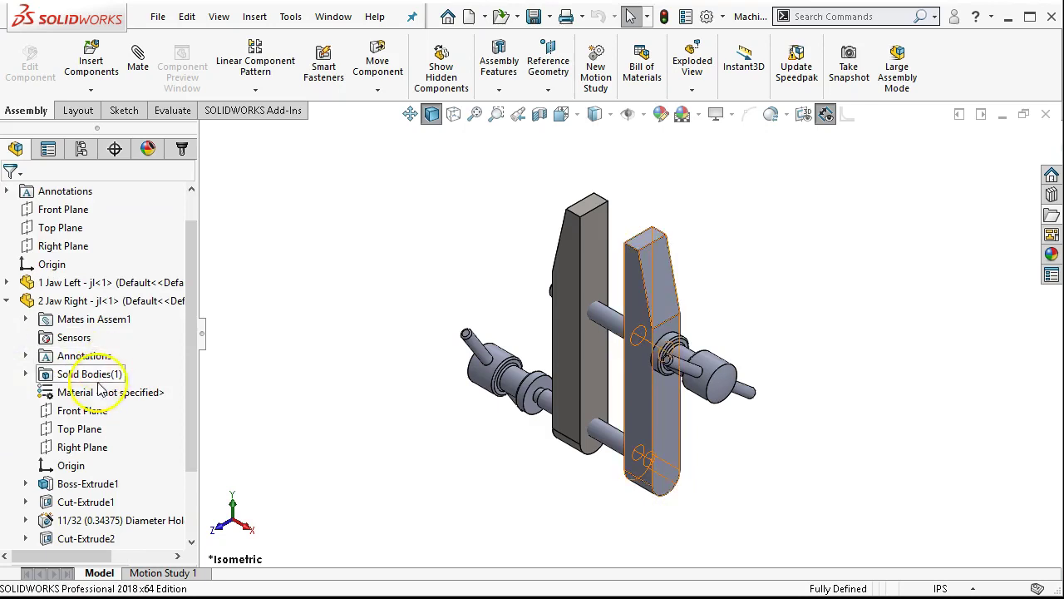
{"action": "right_click", "coordinate": [93, 391]}
{"action": "left_click", "coordinate": [169, 481]}
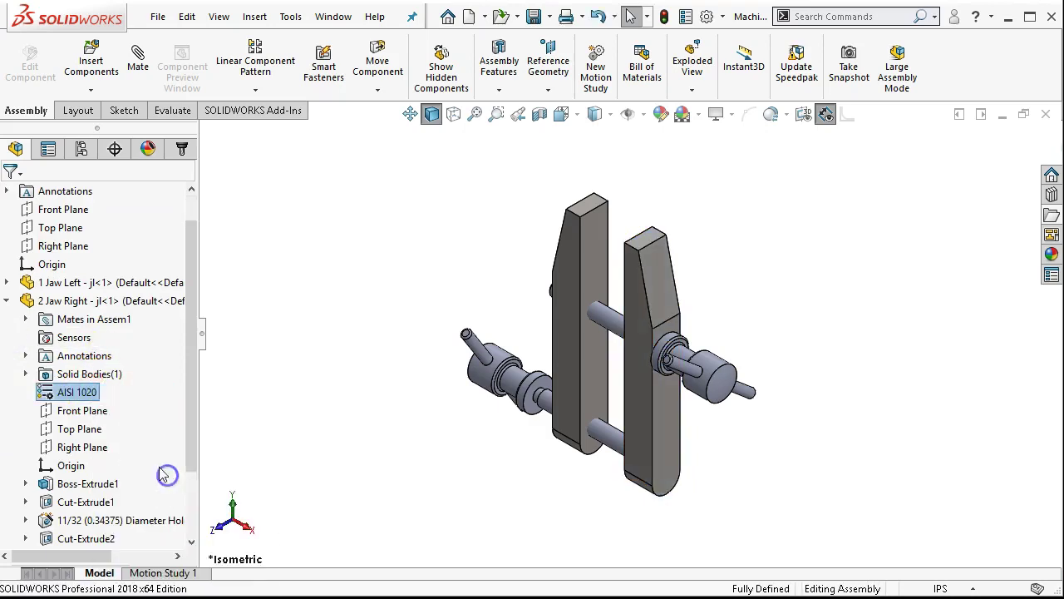
{"action": "left_click", "coordinate": [9, 302]}
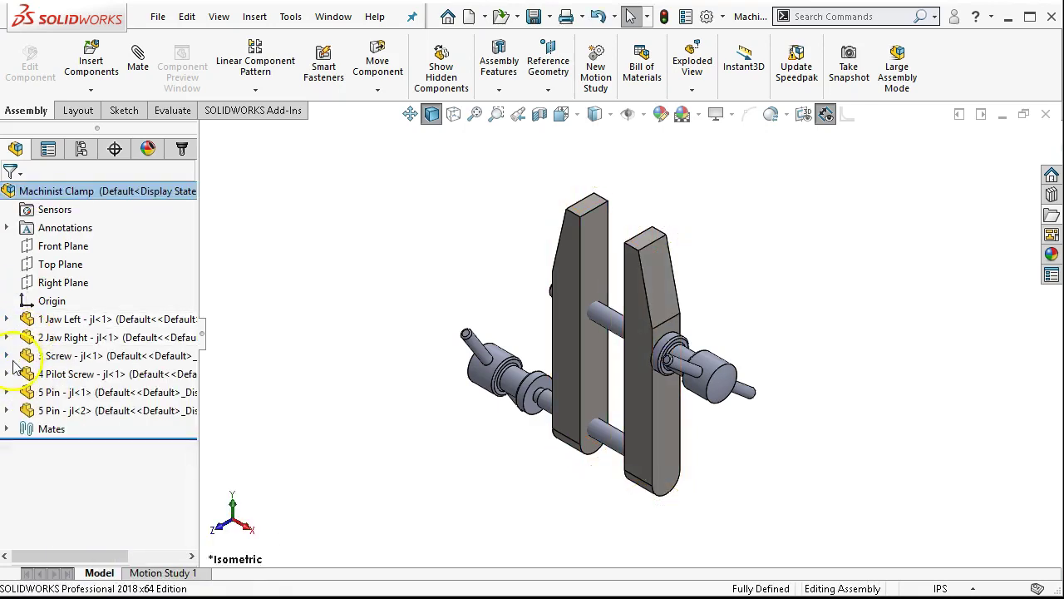
Assign AISI 1020 as the material of 3 Screw and collapse its feature list
{"action": "left_click", "coordinate": [7, 355]}
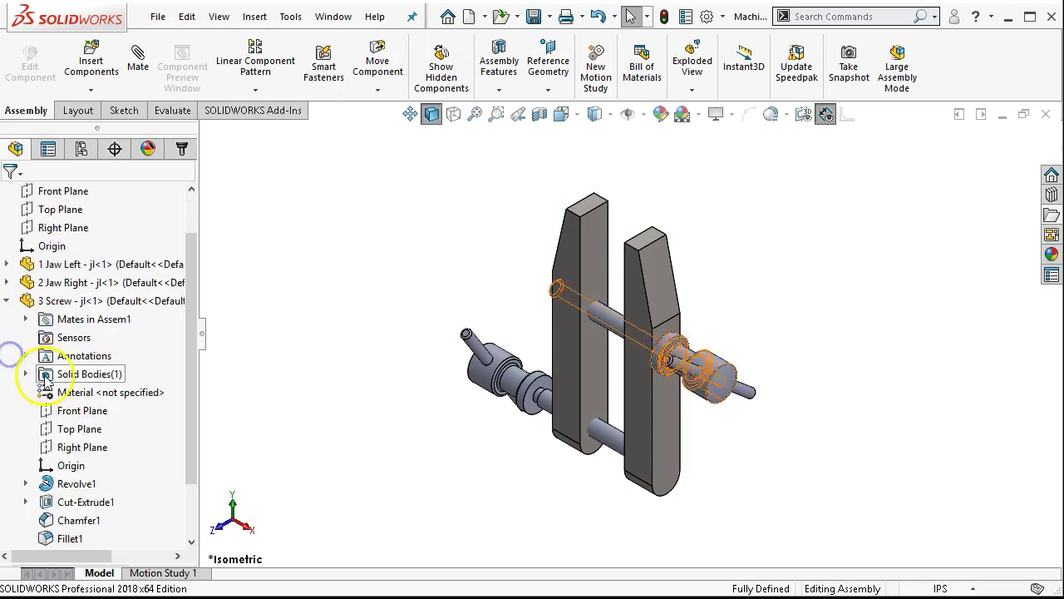
{"action": "right_click", "coordinate": [89, 392]}
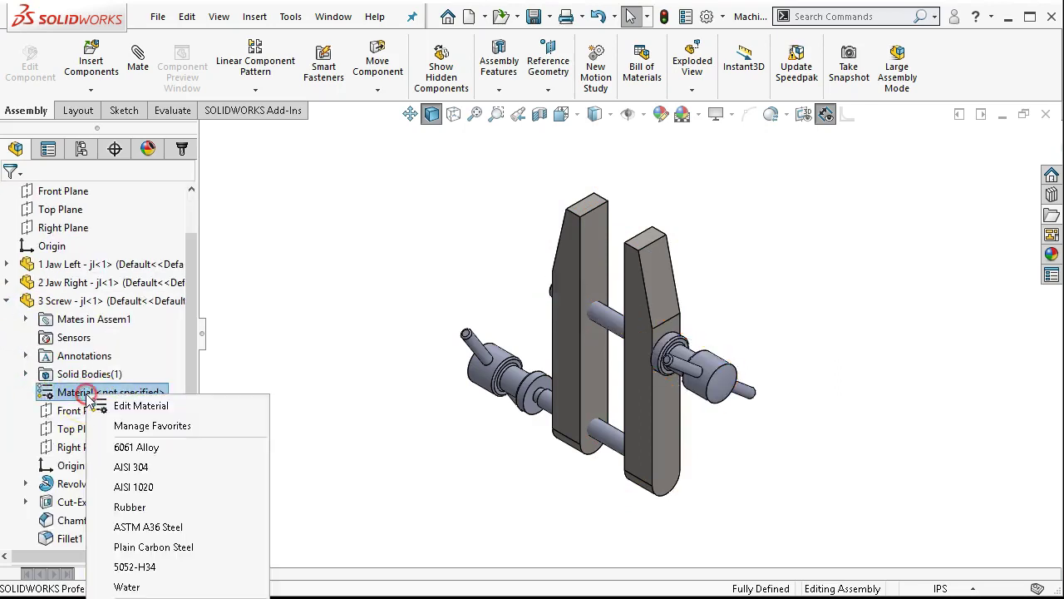
{"action": "left_click", "coordinate": [135, 487]}
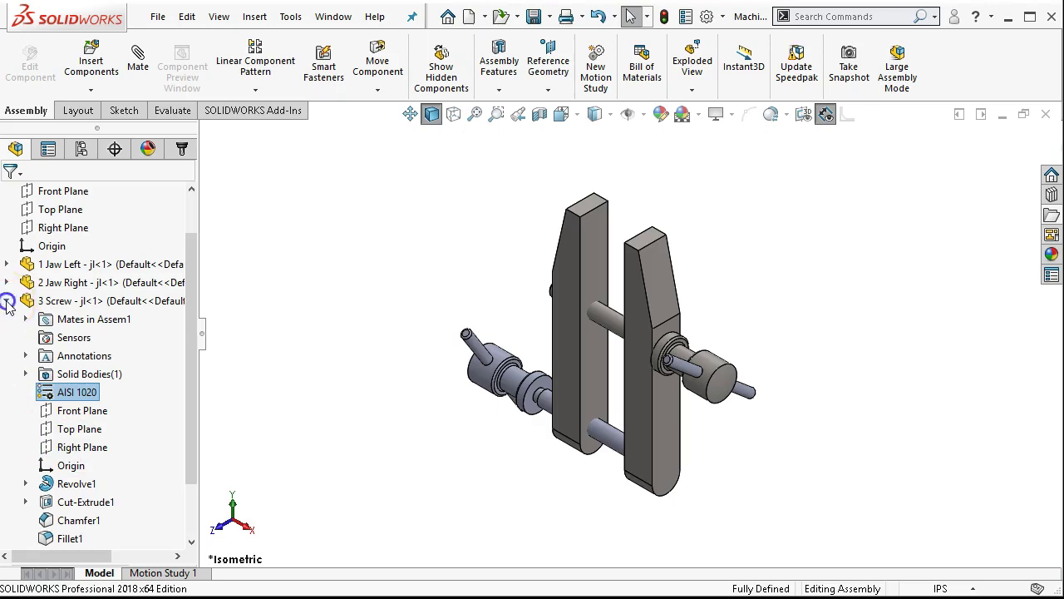
{"action": "left_click", "coordinate": [6, 302]}
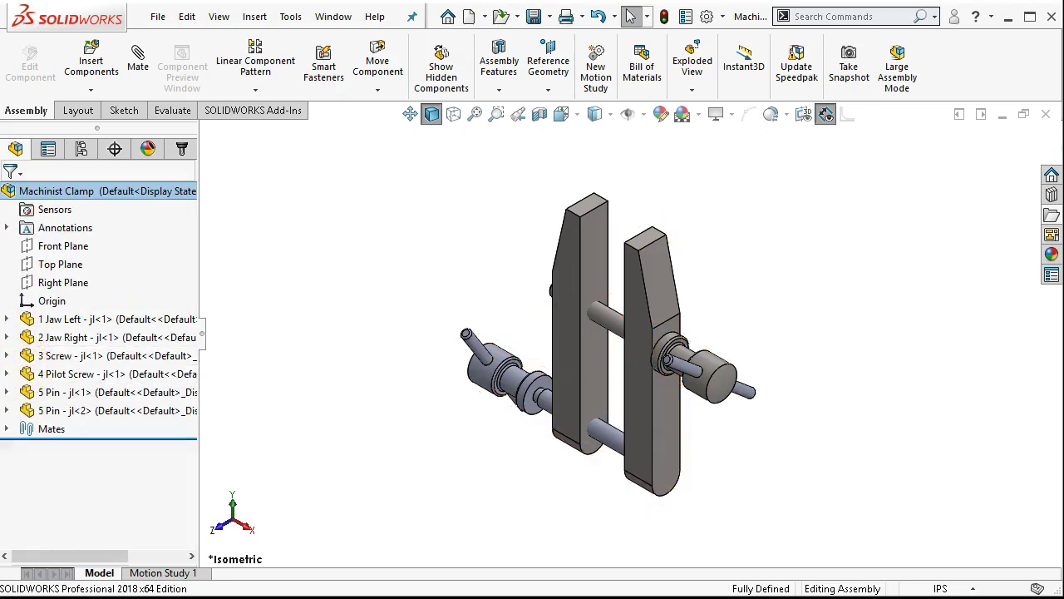
Assign AISI 1020 as the material of 4 Pilot Screw and collapse its feature list
{"action": "left_click", "coordinate": [6, 374]}
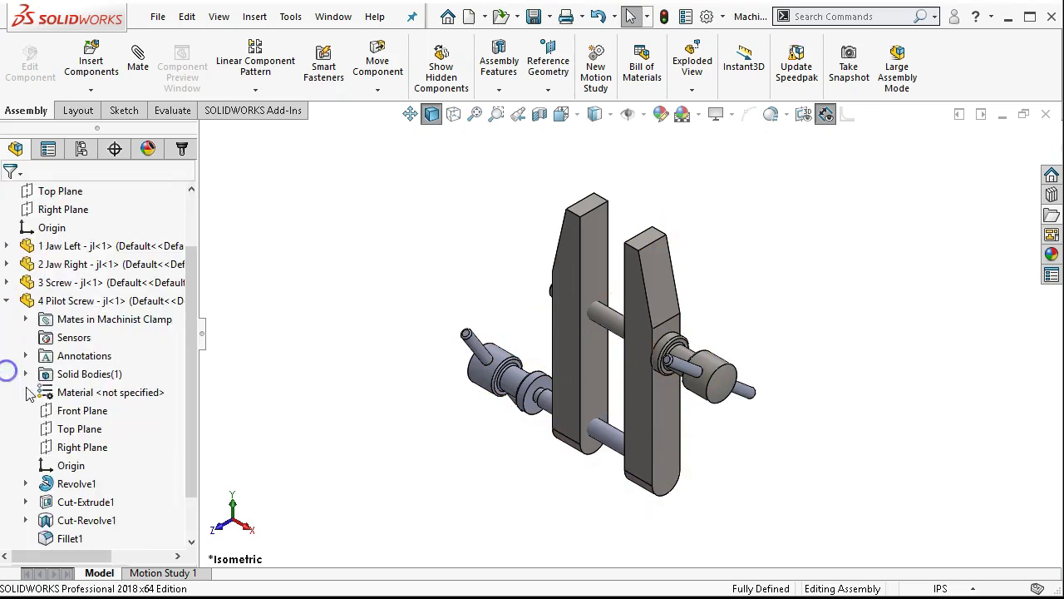
{"action": "right_click", "coordinate": [98, 392]}
{"action": "left_click", "coordinate": [158, 487]}
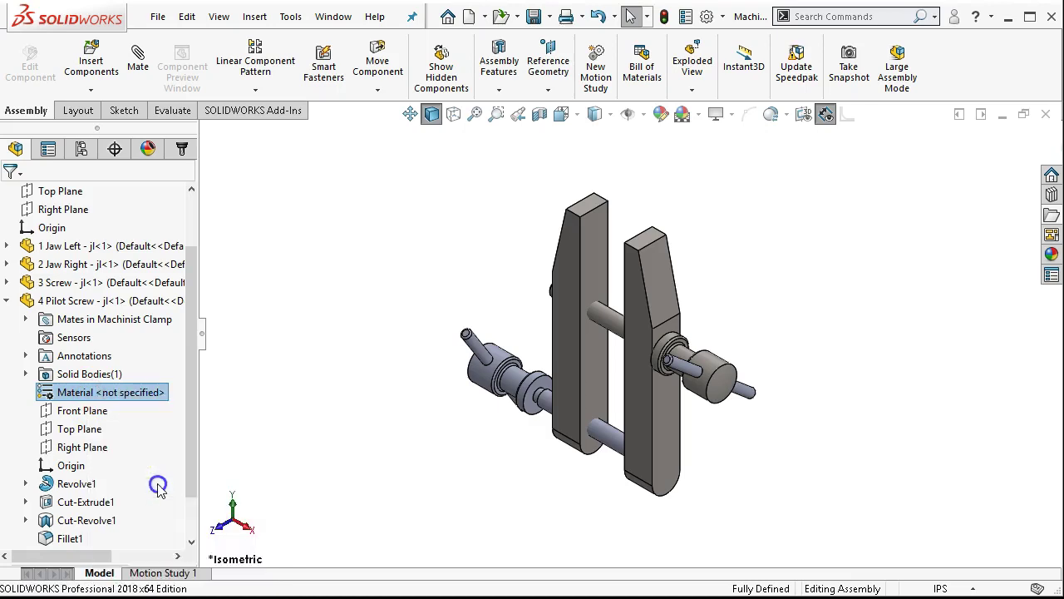
{"action": "left_click", "coordinate": [7, 301]}
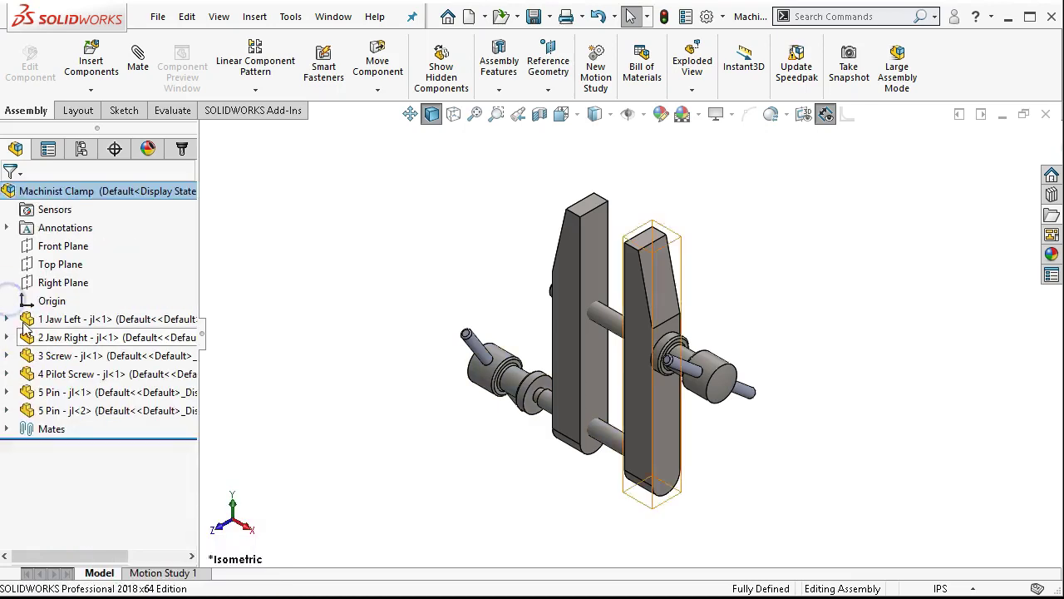
Assign AISI 1020 as the material of 5 Pin through its first instance and collapse its feature list
{"action": "right_click", "coordinate": [52, 396]}
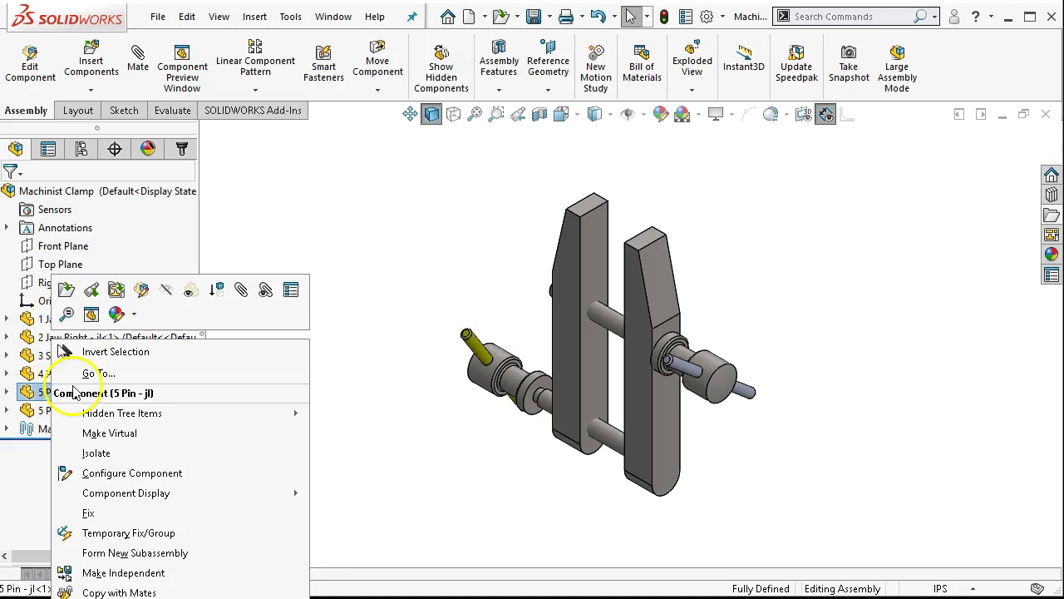
{"action": "left_click", "coordinate": [16, 392]}
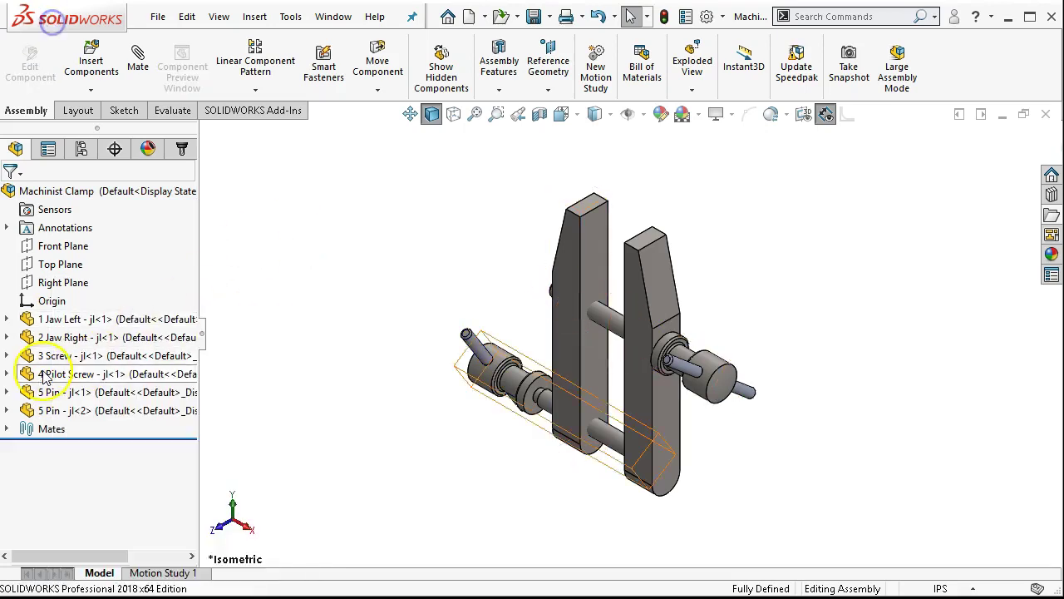
{"action": "left_click", "coordinate": [7, 392]}
{"action": "right_click", "coordinate": [67, 429]}
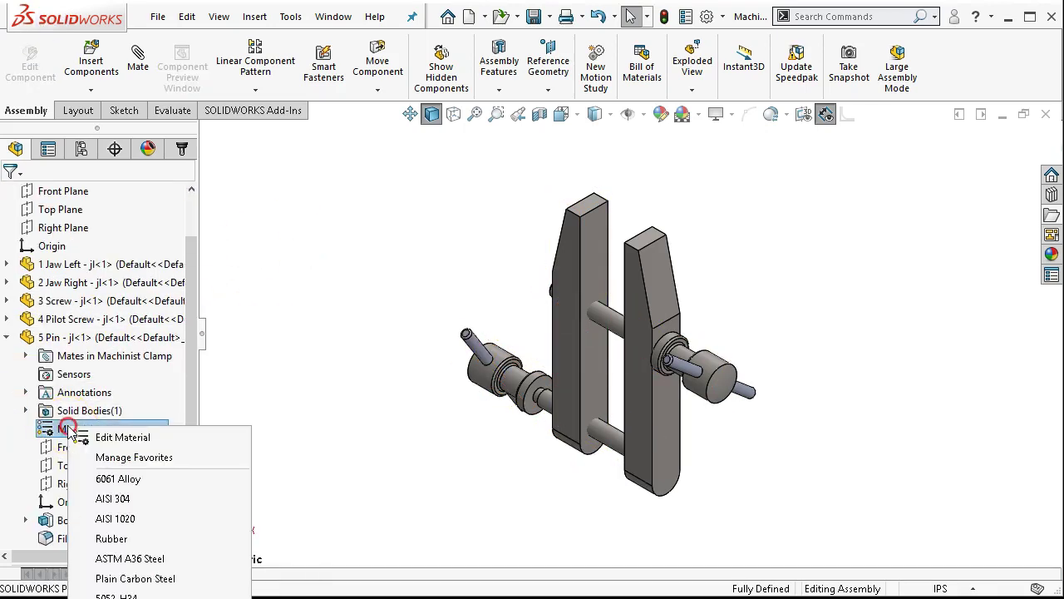
{"action": "left_click", "coordinate": [115, 518]}
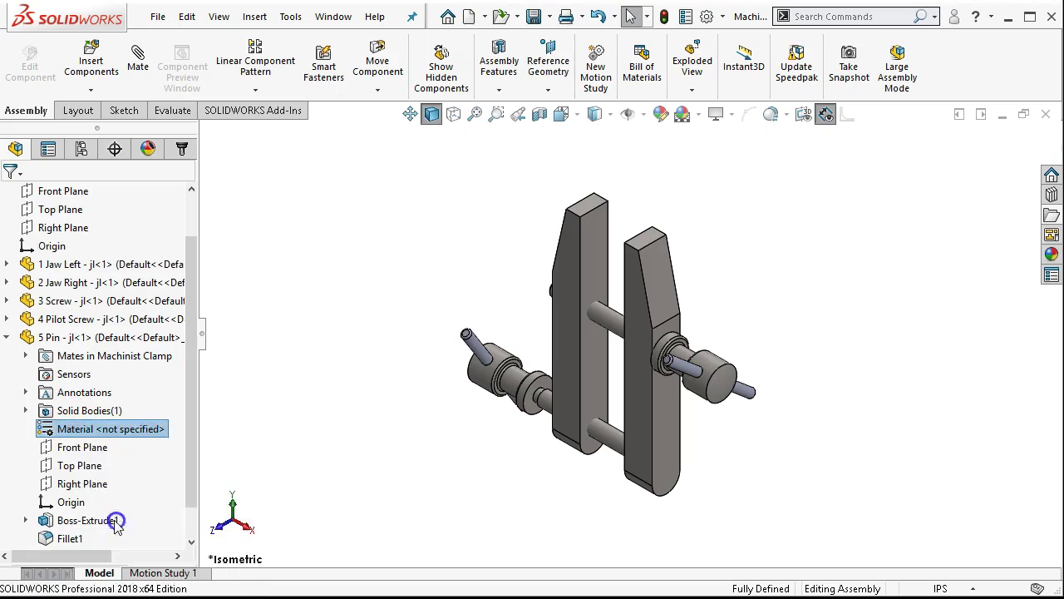
{"action": "left_click", "coordinate": [8, 338]}
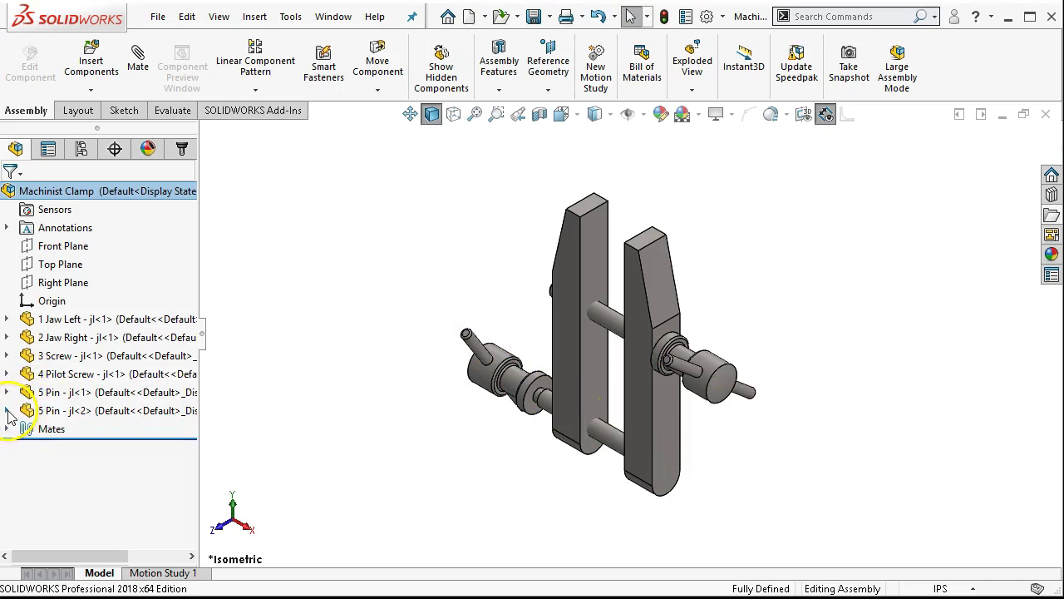
Check the material of the second 5 Pin instance and collapse its feature list
{"action": "left_click", "coordinate": [7, 410]}
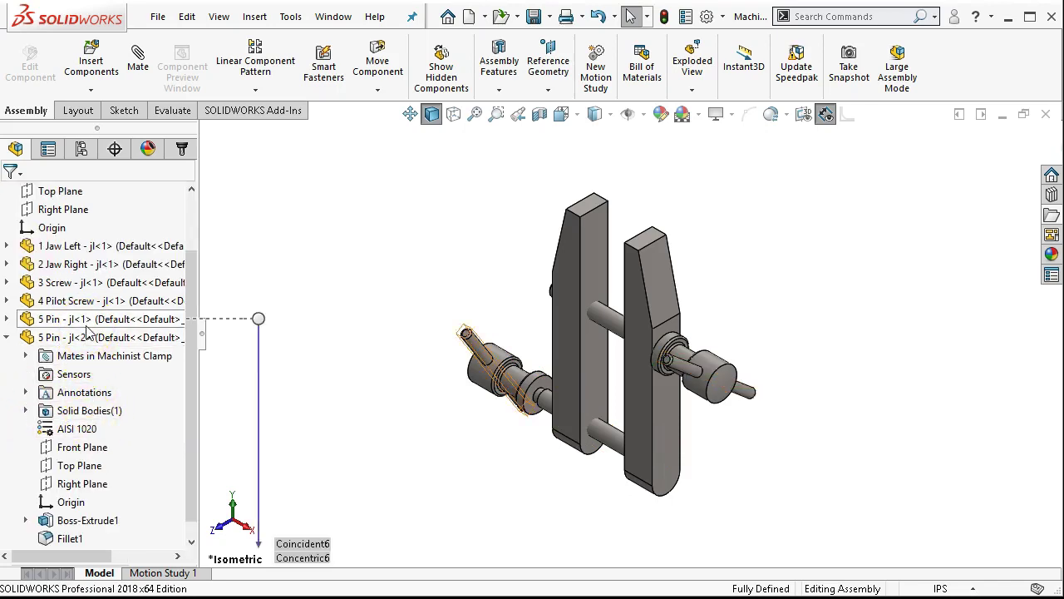
{"action": "left_click", "coordinate": [82, 343]}
{"action": "left_click", "coordinate": [96, 428]}
{"action": "left_click", "coordinate": [10, 326]}
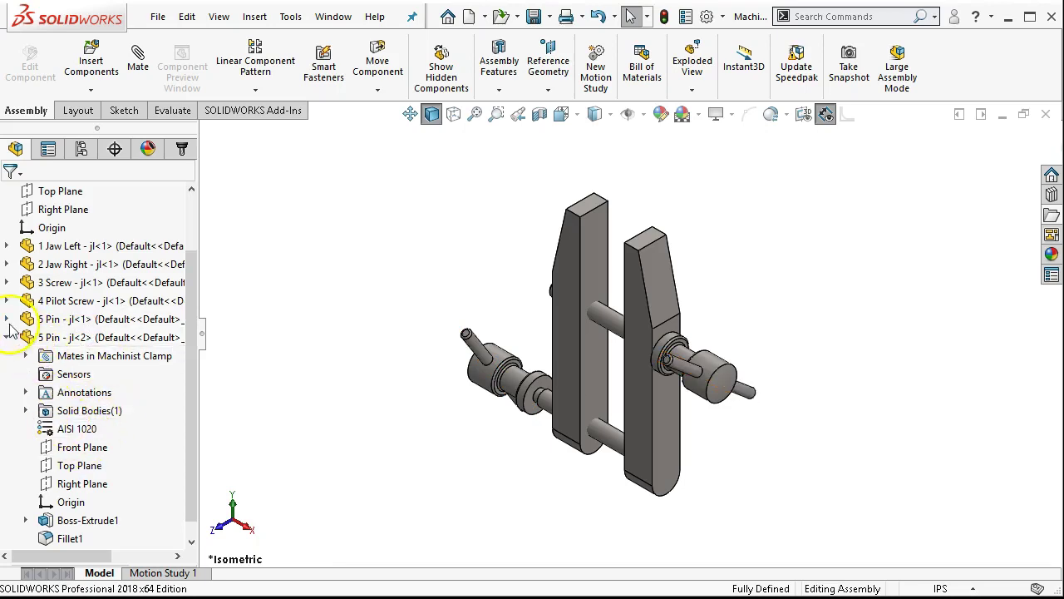
{"action": "left_click", "coordinate": [298, 364]}
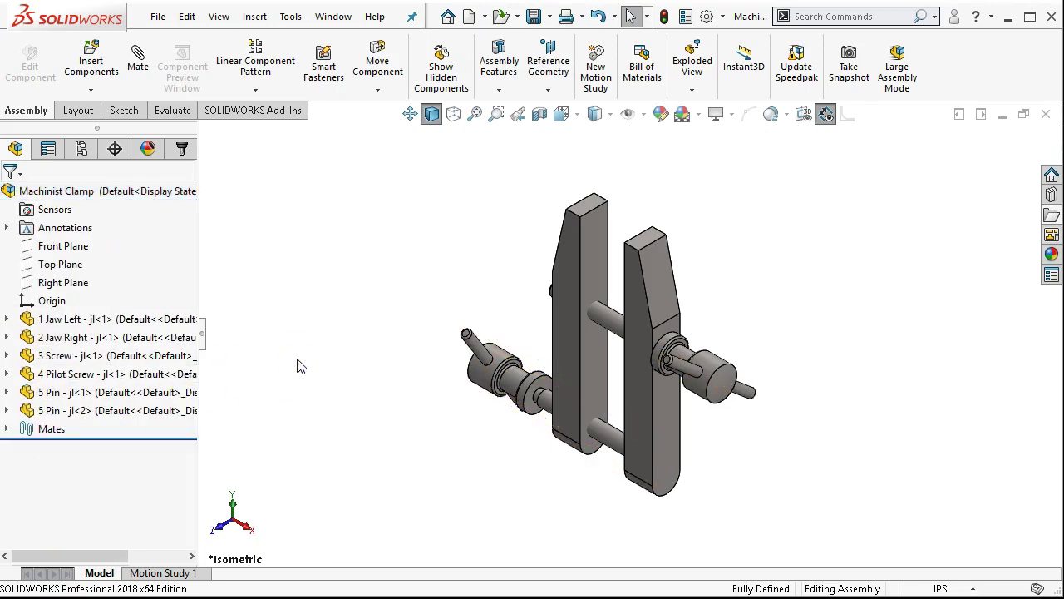
Save the Machinist Clamp assembly together with all its modified parts
{"action": "key", "text": "ctrl+s"}
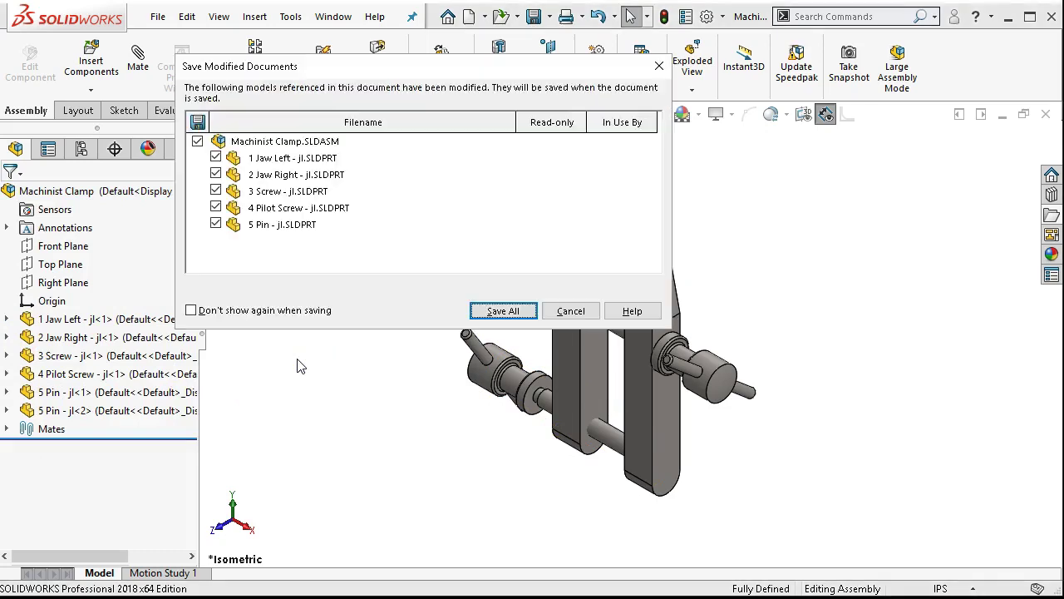
{"action": "left_click", "coordinate": [490, 314]}
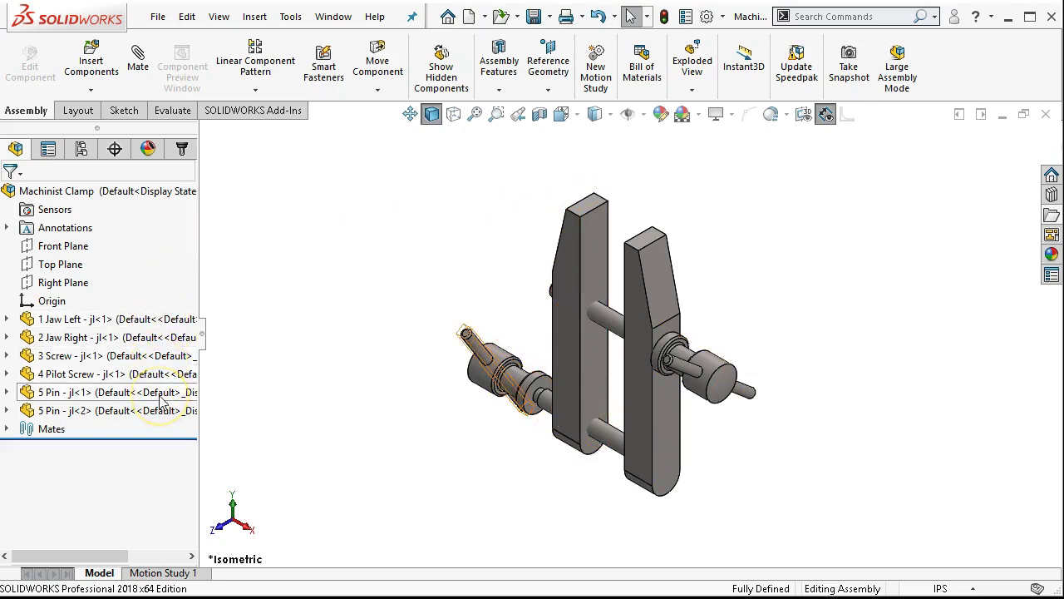
{"action": "mouse_move", "coordinate": [160, 395]}
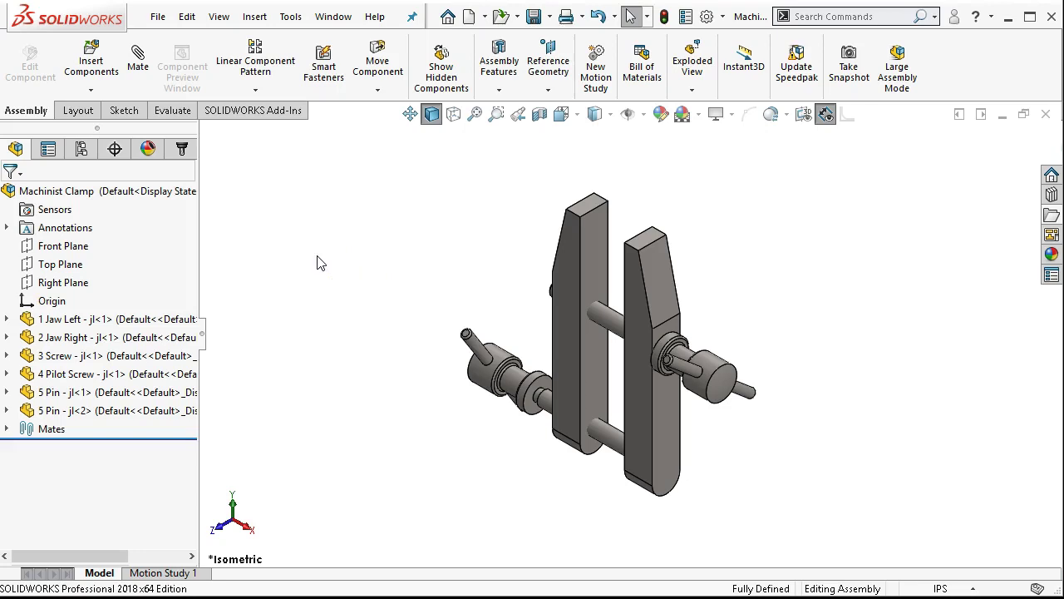
{"action": "left_click", "coordinate": [361, 347]}
{"action": "left_click", "coordinate": [380, 520]}
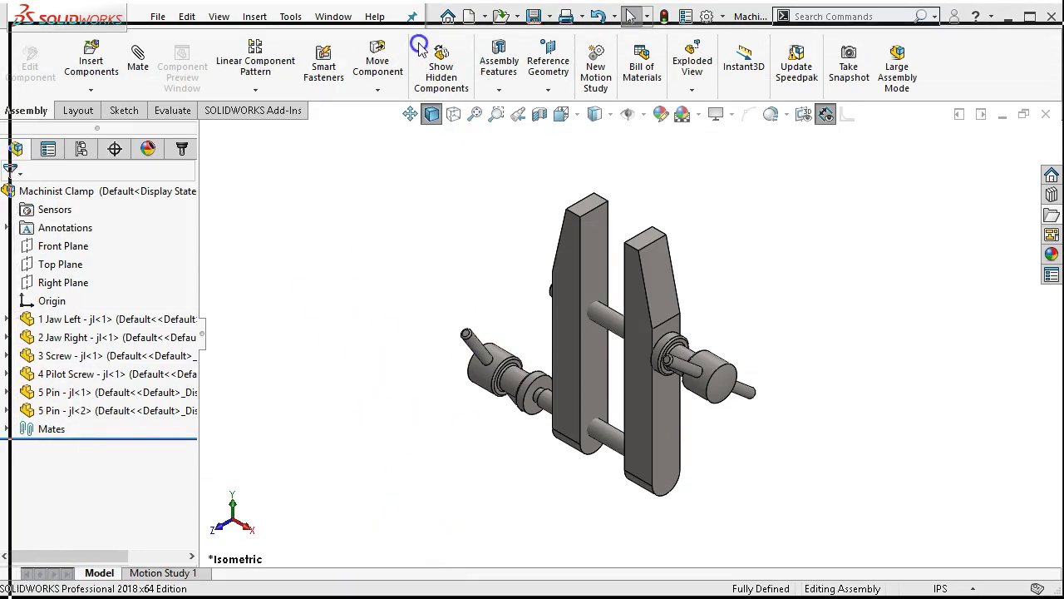
Switch to the browser to examine the clamp's dimensioned reference drawing, and return to SOLIDWORKS
{"action": "key", "text": "alt+Tab"}
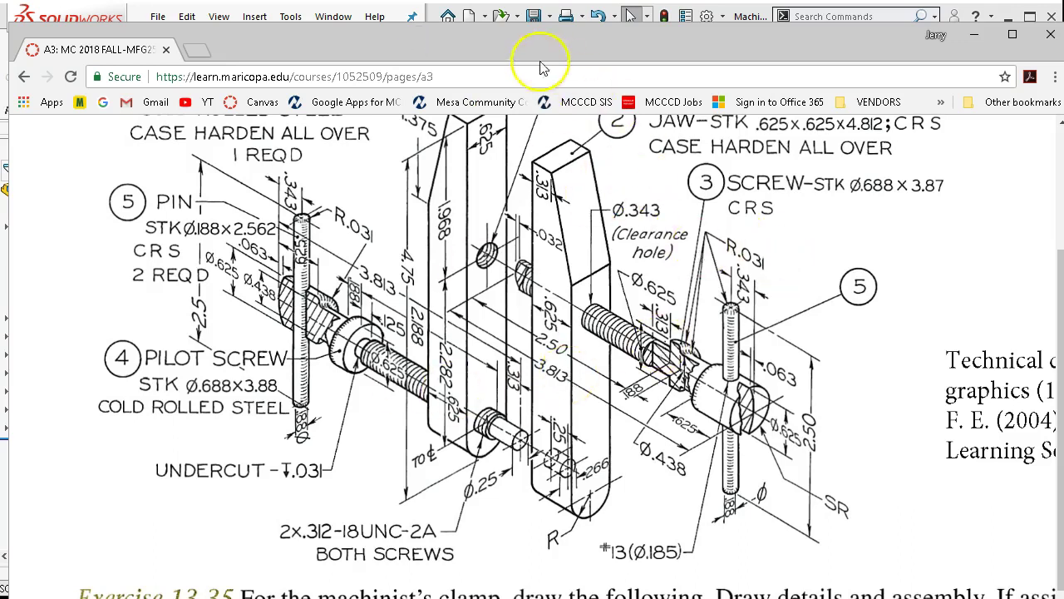
{"action": "left_click_drag", "start_coordinate": [461, 35], "coordinate": [480, 582]}
{"action": "key", "text": "alt+Tab"}
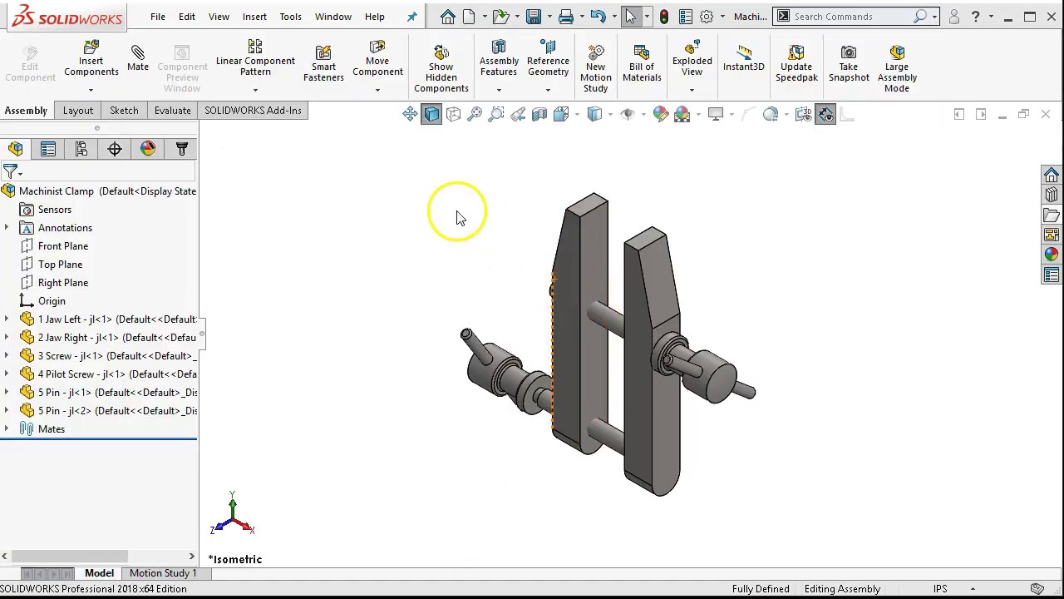
Create a new drawing on an A (ANSI) Landscape sheet with the sheet format displayed
{"action": "left_click", "coordinate": [157, 18]}
{"action": "left_click", "coordinate": [196, 49]}
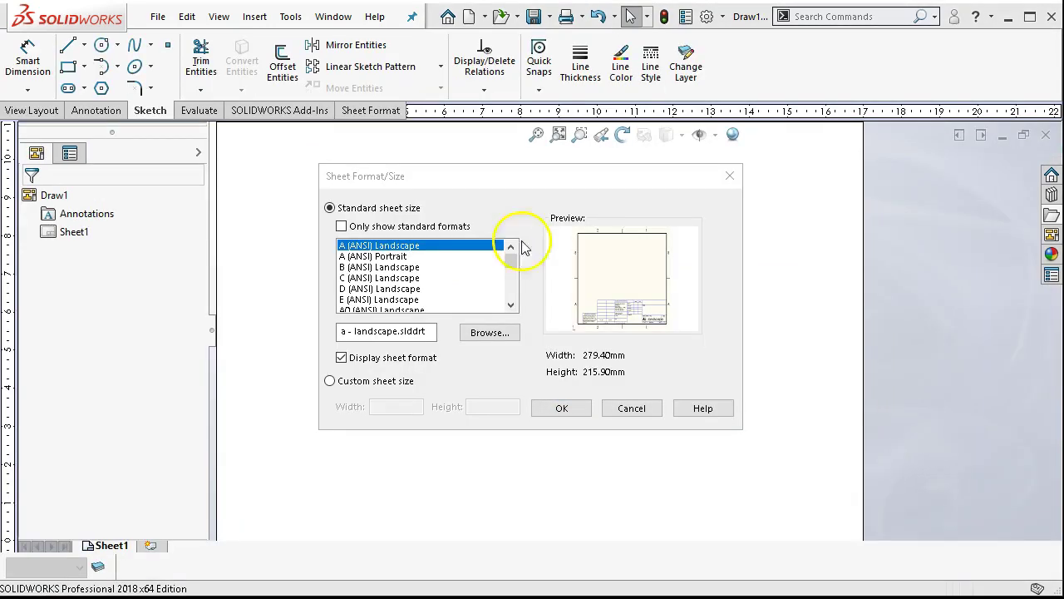
{"action": "left_click", "coordinate": [342, 227]}
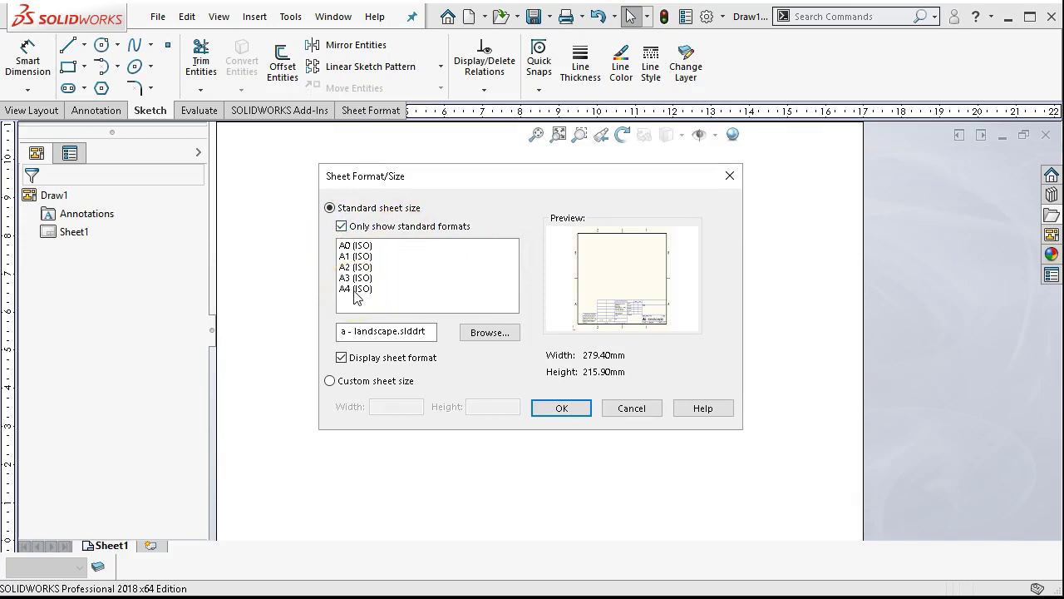
{"action": "left_click", "coordinate": [344, 227]}
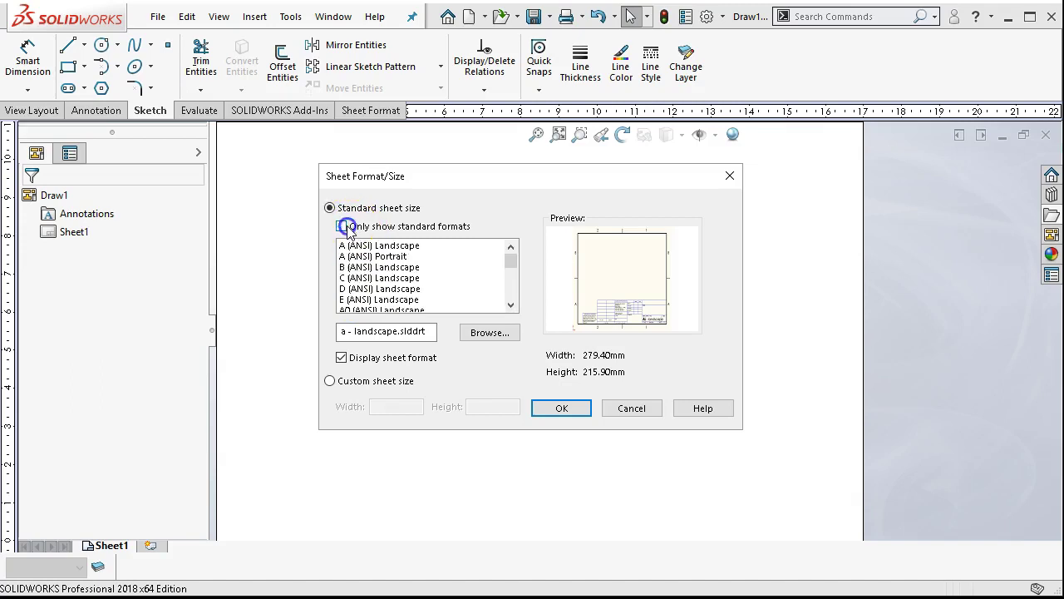
{"action": "left_click", "coordinate": [358, 245]}
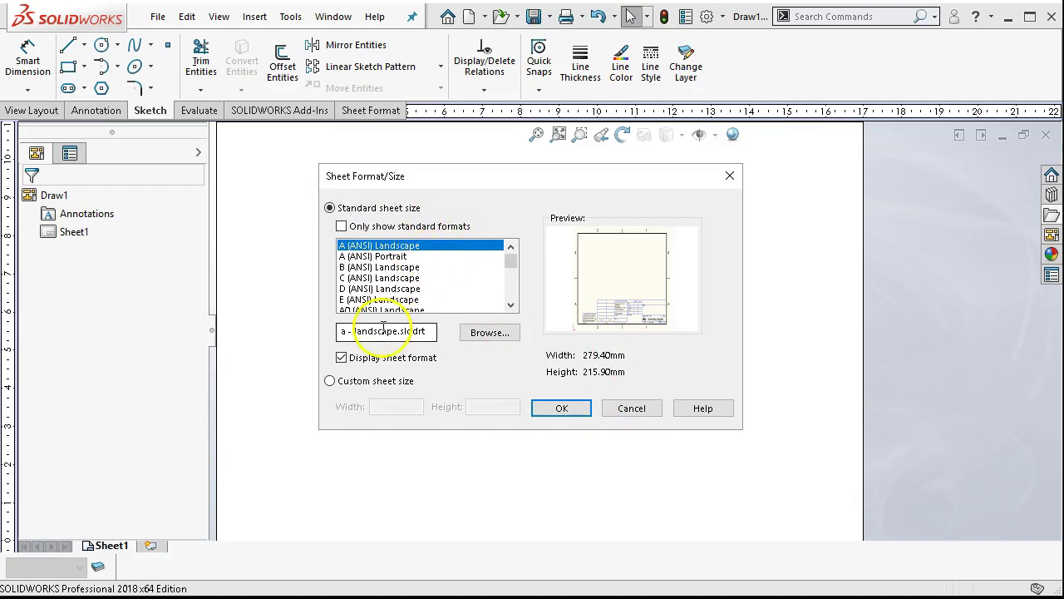
{"action": "left_click", "coordinate": [561, 409]}
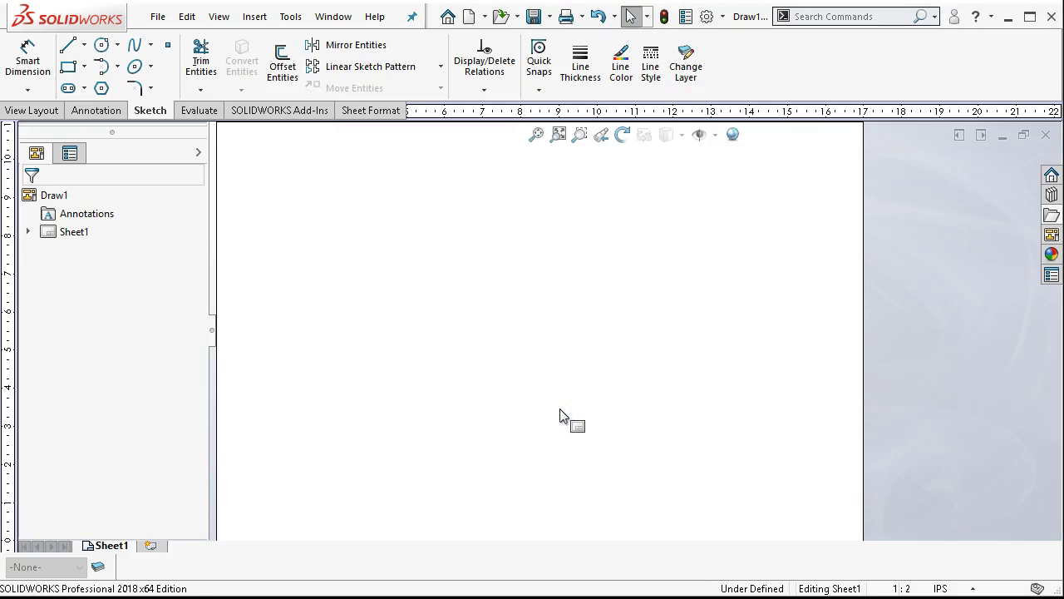
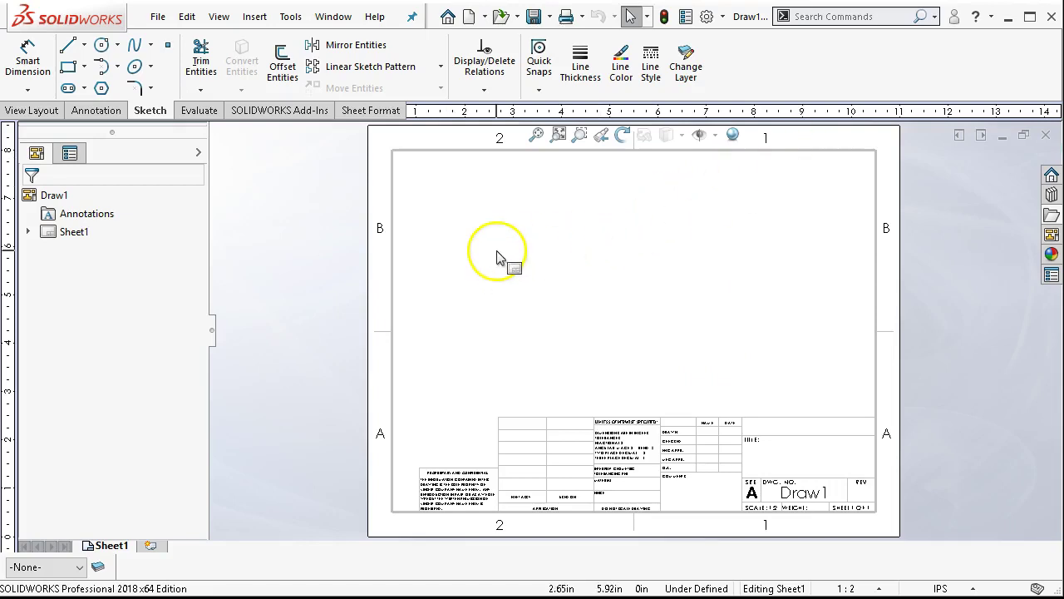
Place an isometric view of the Machinist Clamp assembly in the upper left area of the drawing sheet
{"action": "left_click", "coordinate": [96, 111]}
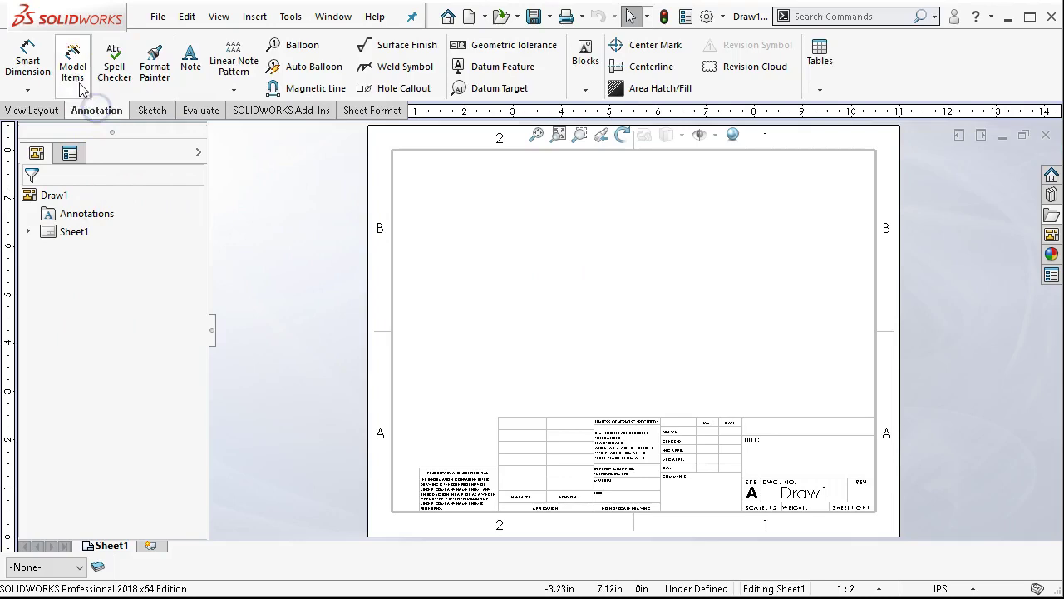
{"action": "left_click", "coordinate": [35, 109]}
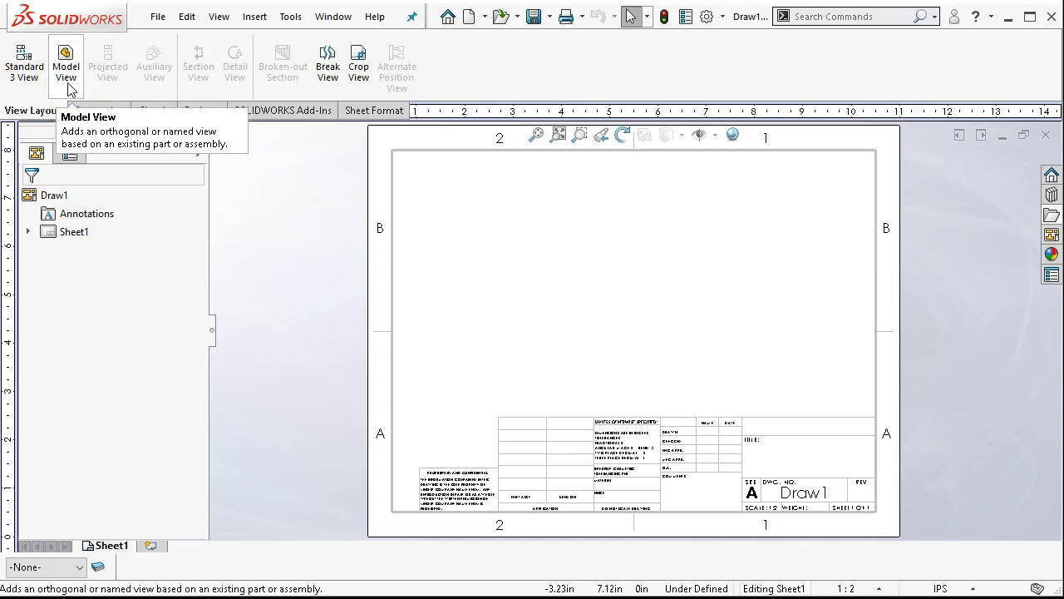
{"action": "left_click", "coordinate": [70, 88]}
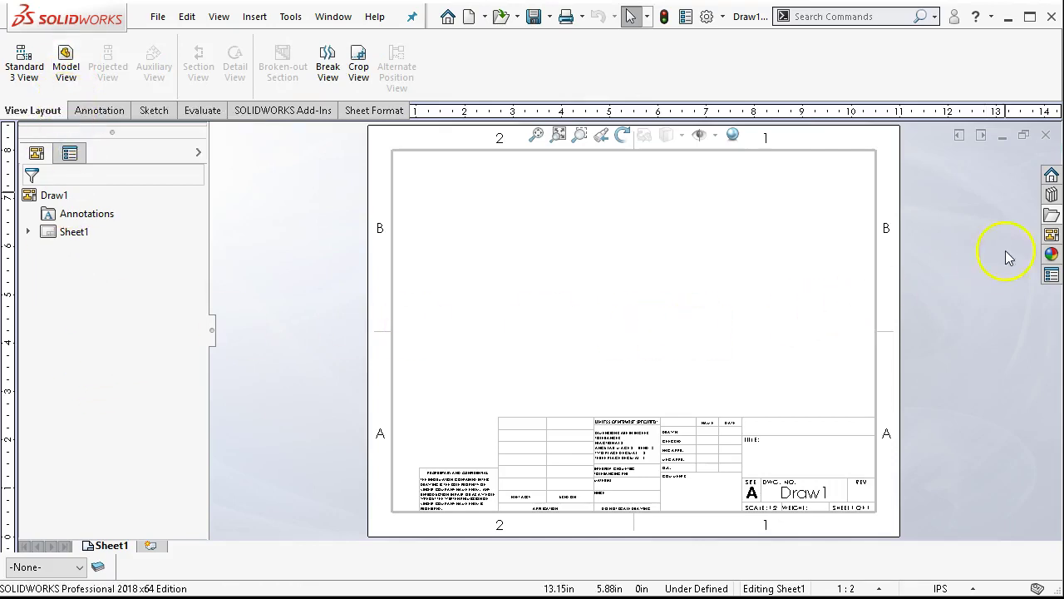
{"action": "left_click", "coordinate": [1052, 235]}
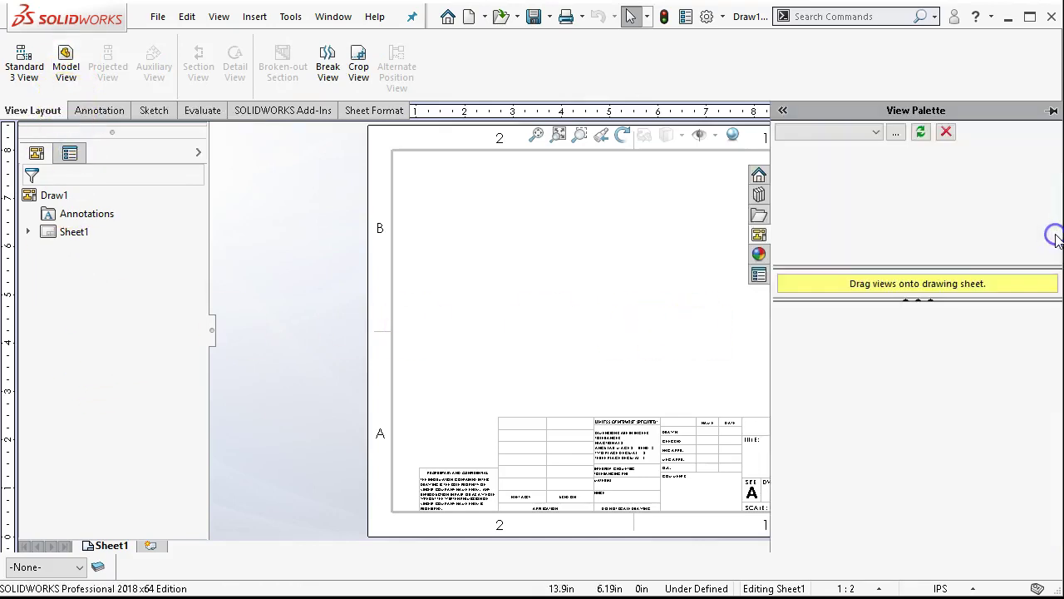
{"action": "left_click", "coordinate": [878, 131]}
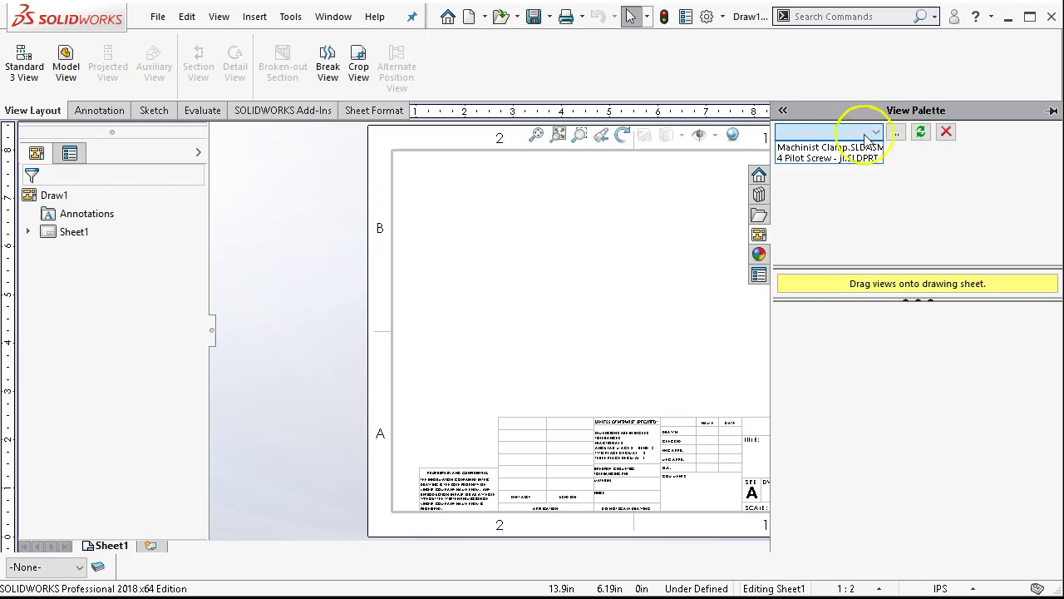
{"action": "left_click", "coordinate": [814, 147]}
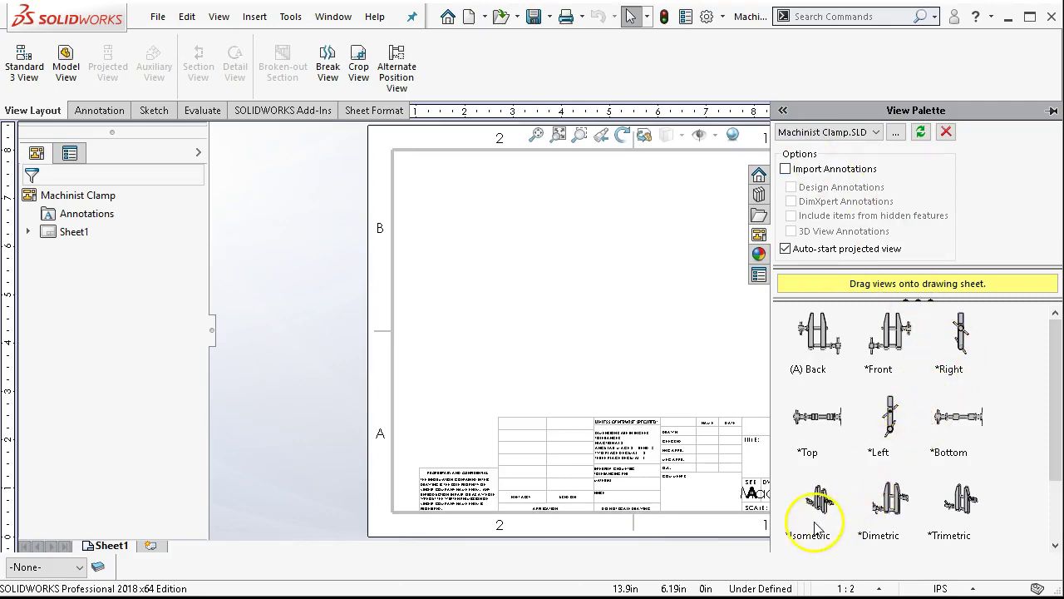
{"action": "mouse_move", "coordinate": [817, 509]}
{"action": "left_mouse_down"}
{"action": "mouse_move", "coordinate": [514, 291]}
{"action": "mouse_move", "coordinate": [531, 288]}
{"action": "left_mouse_up"}
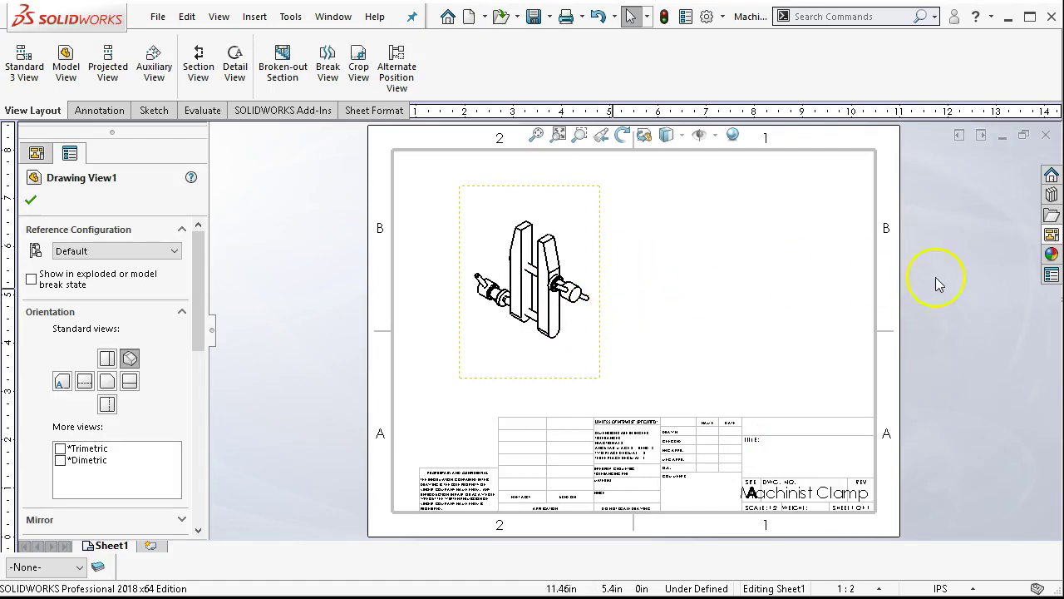
Add a second isometric view of the Machinist Clamp to the right of the first one
{"action": "left_click", "coordinate": [1052, 236]}
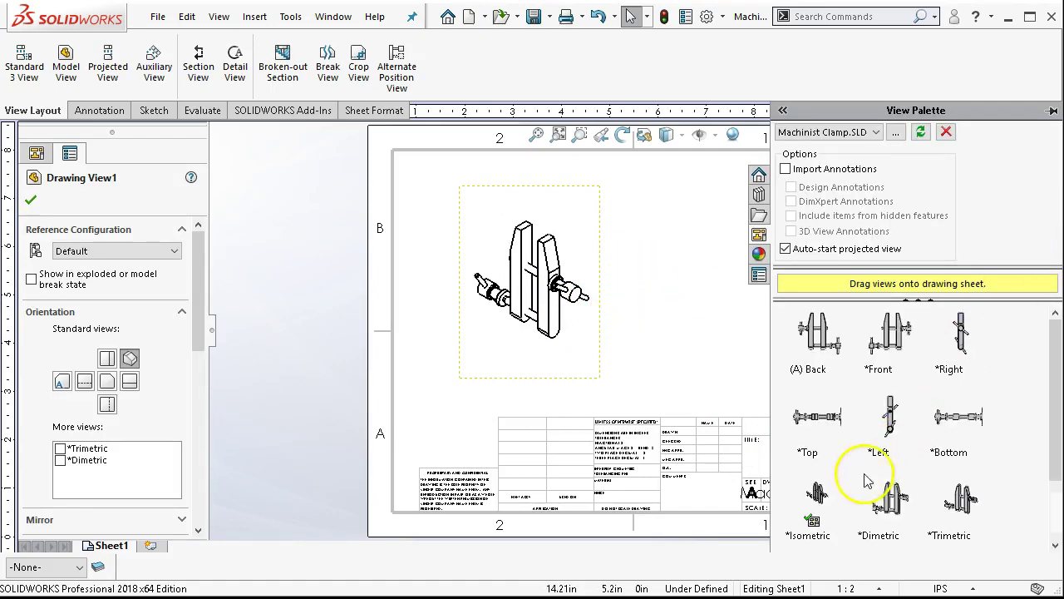
{"action": "mouse_move", "coordinate": [827, 491]}
{"action": "left_mouse_down"}
{"action": "mouse_move", "coordinate": [812, 531]}
{"action": "mouse_move", "coordinate": [818, 493]}
{"action": "left_mouse_up"}
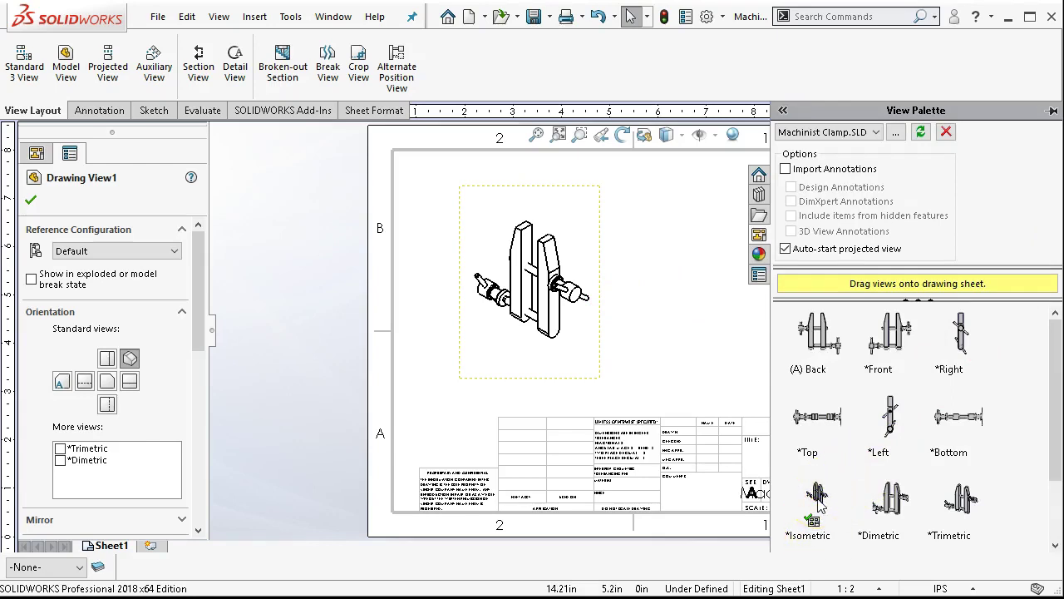
{"action": "mouse_move", "coordinate": [814, 517]}
{"action": "left_mouse_down"}
{"action": "mouse_move", "coordinate": [815, 492]}
{"action": "mouse_move", "coordinate": [491, 351]}
{"action": "mouse_move", "coordinate": [705, 286]}
{"action": "mouse_move", "coordinate": [735, 300]}
{"action": "left_mouse_up"}
Show the left isometric view in its exploded state ExplView1 and move the other view farther right to clear it
{"action": "left_click", "coordinate": [585, 223]}
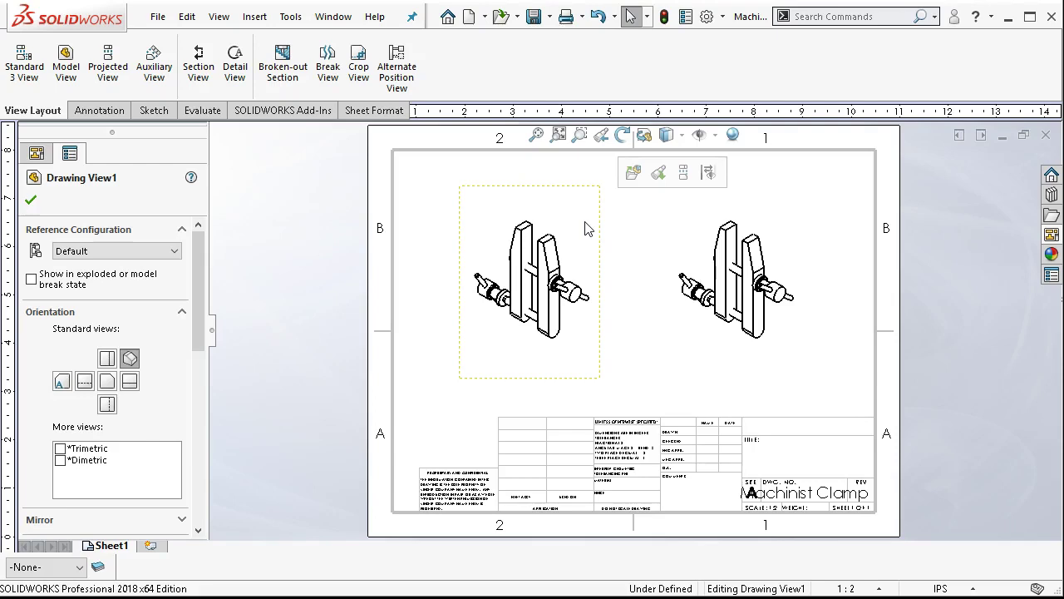
{"action": "left_click", "coordinate": [32, 280]}
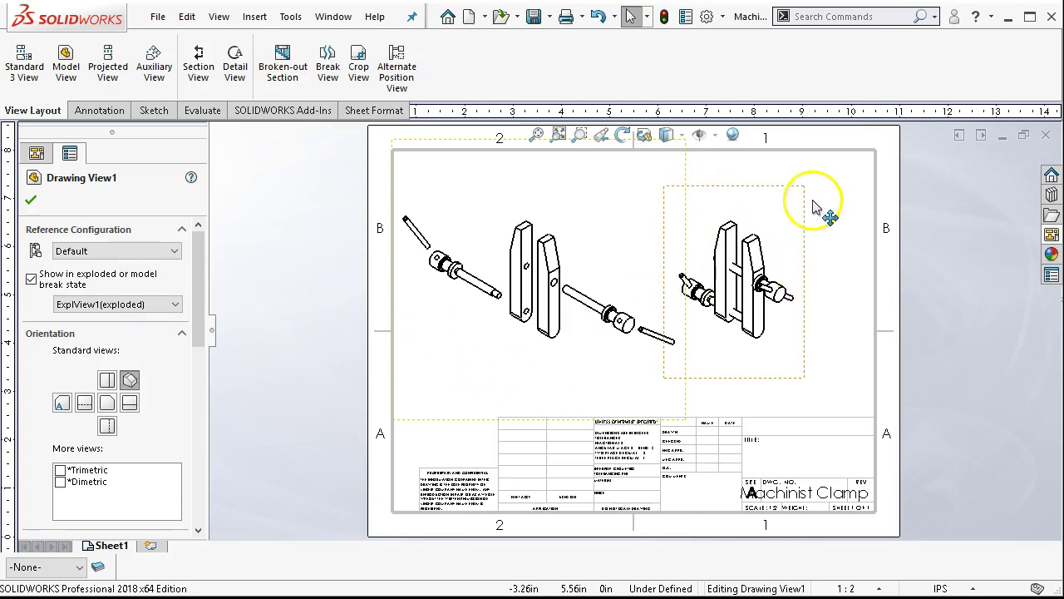
{"action": "mouse_move", "coordinate": [808, 203]}
{"action": "left_mouse_down"}
{"action": "mouse_move", "coordinate": [855, 178]}
{"action": "mouse_move", "coordinate": [843, 213]}
{"action": "mouse_move", "coordinate": [836, 206]}
{"action": "left_mouse_up"}
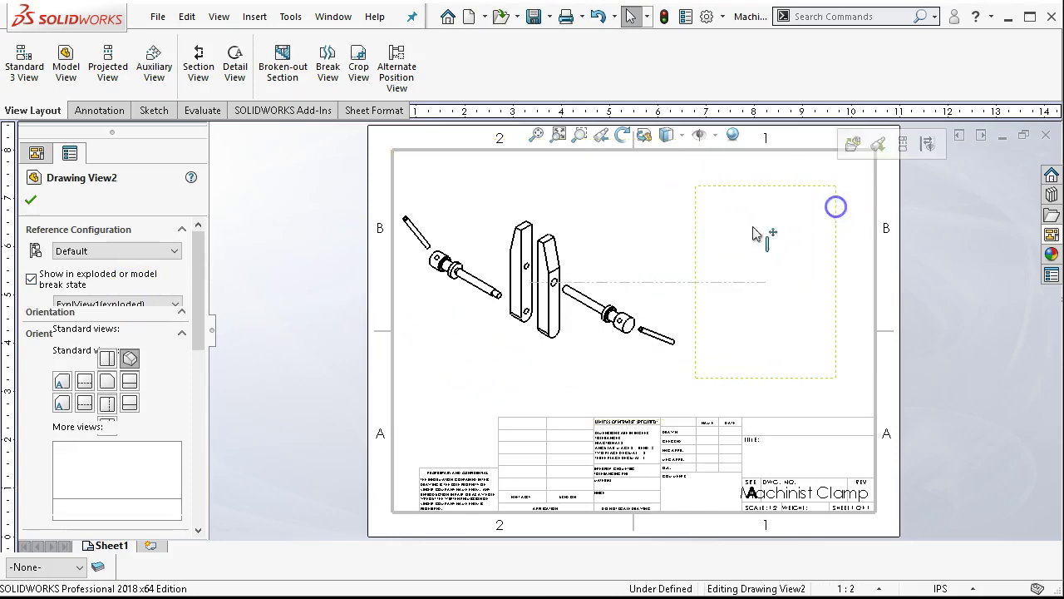
{"action": "left_click", "coordinate": [684, 273]}
{"action": "left_click", "coordinate": [689, 290]}
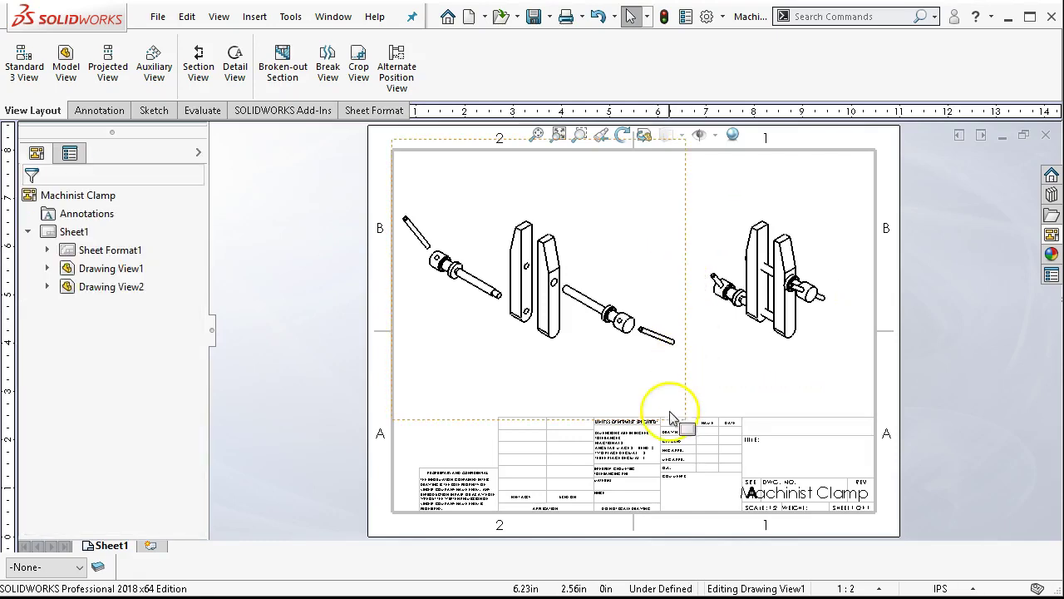
Move the aligned exploded and assembled isometric views lower and slightly right on the sheet
{"action": "left_click_drag", "start_coordinate": [684, 394], "coordinate": [697, 425]}
{"action": "left_click_drag", "start_coordinate": [797, 209], "coordinate": [825, 182]}
{"action": "mouse_move", "coordinate": [782, 233]}
{"action": "left_mouse_down"}
{"action": "mouse_move", "coordinate": [763, 224]}
{"action": "mouse_move", "coordinate": [766, 243]}
{"action": "left_mouse_up"}
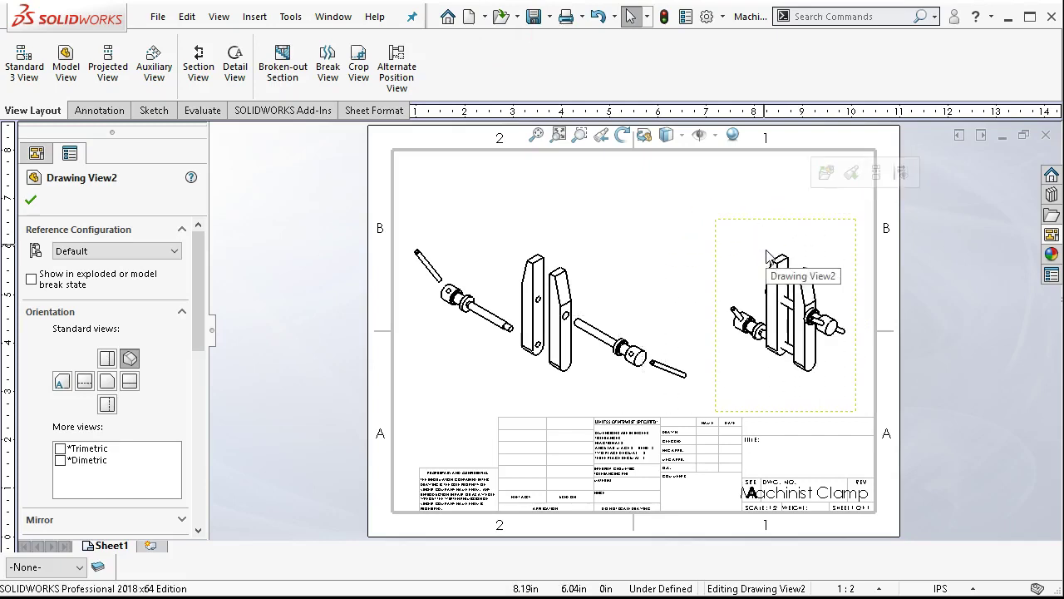
Break the alignment of the assembled isometric view with the exploded view
{"action": "right_click", "coordinate": [764, 244]}
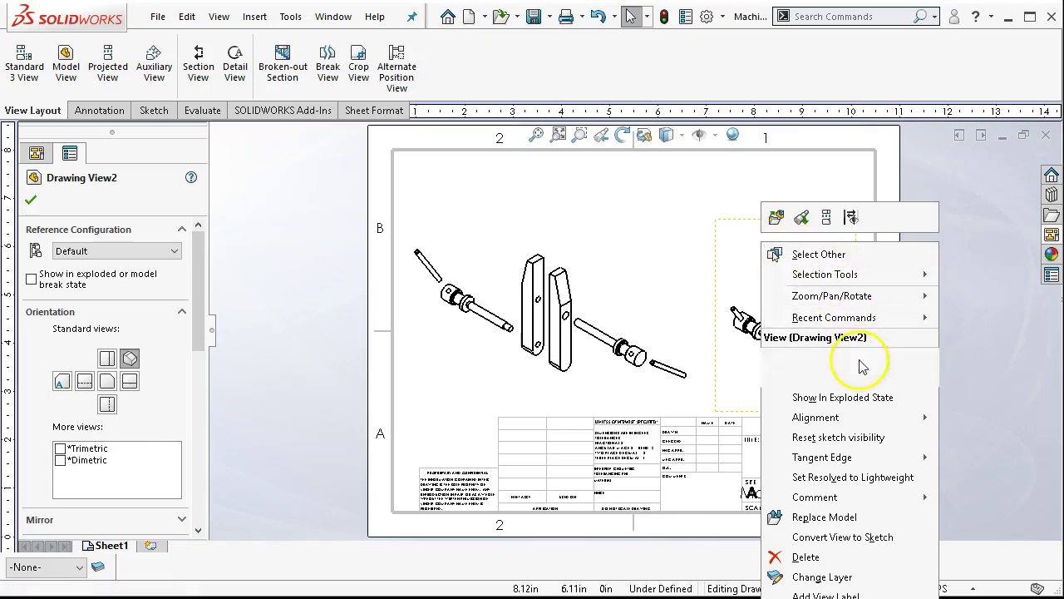
{"action": "mouse_move", "coordinate": [846, 423]}
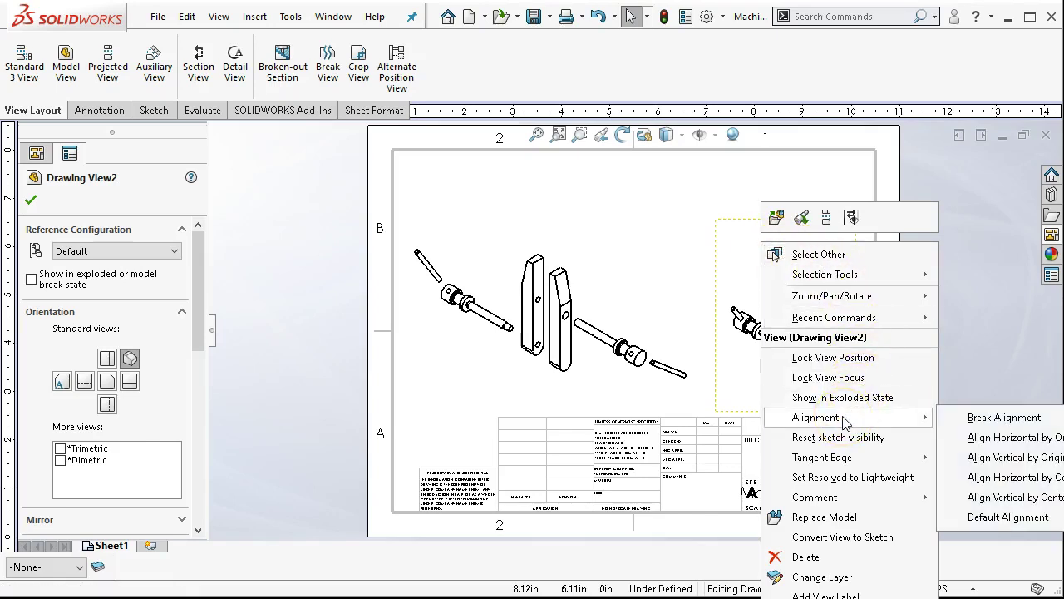
{"action": "left_click", "coordinate": [673, 192]}
{"action": "left_click", "coordinate": [450, 47]}
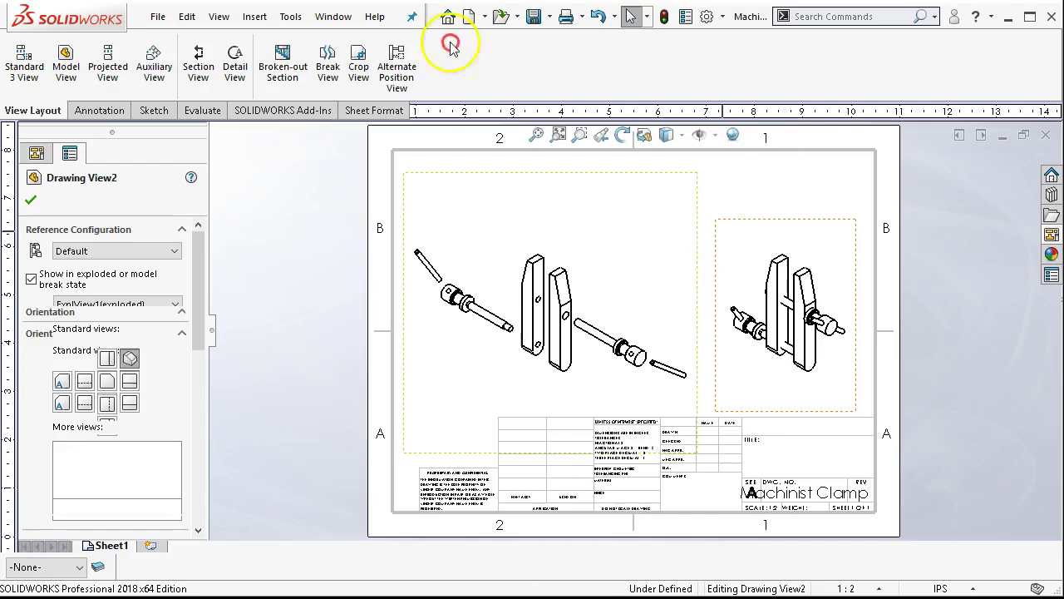
{"action": "right_click", "coordinate": [720, 231]}
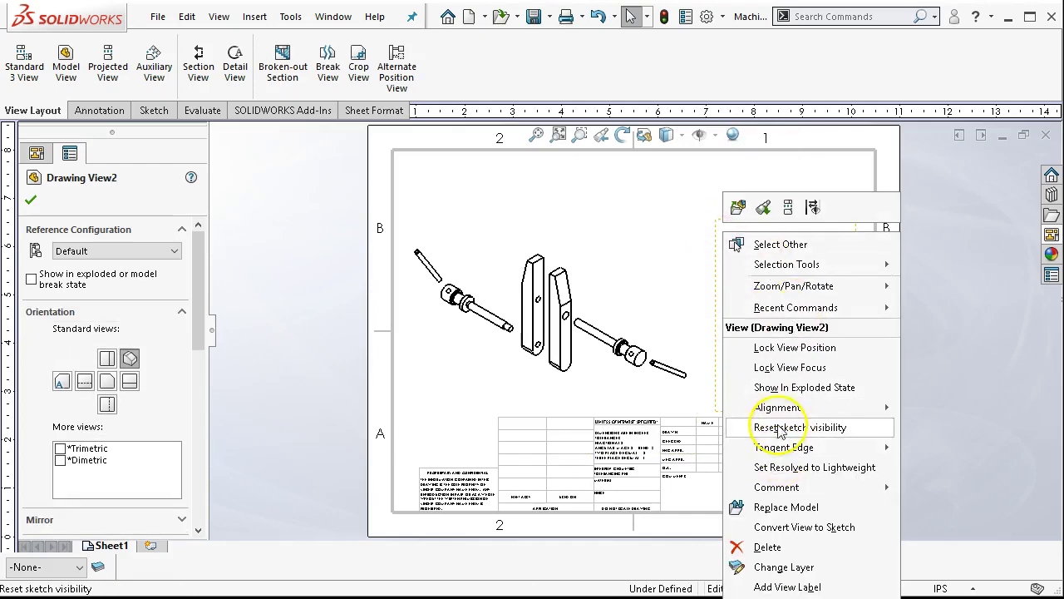
{"action": "mouse_move", "coordinate": [805, 416]}
{"action": "left_click", "coordinate": [960, 409]}
Move the assembled view into the sheet's upper right corner and the exploded view to the center, just above the title block
{"action": "left_click", "coordinate": [805, 220]}
{"action": "left_click_drag", "start_coordinate": [807, 223], "coordinate": [818, 163]}
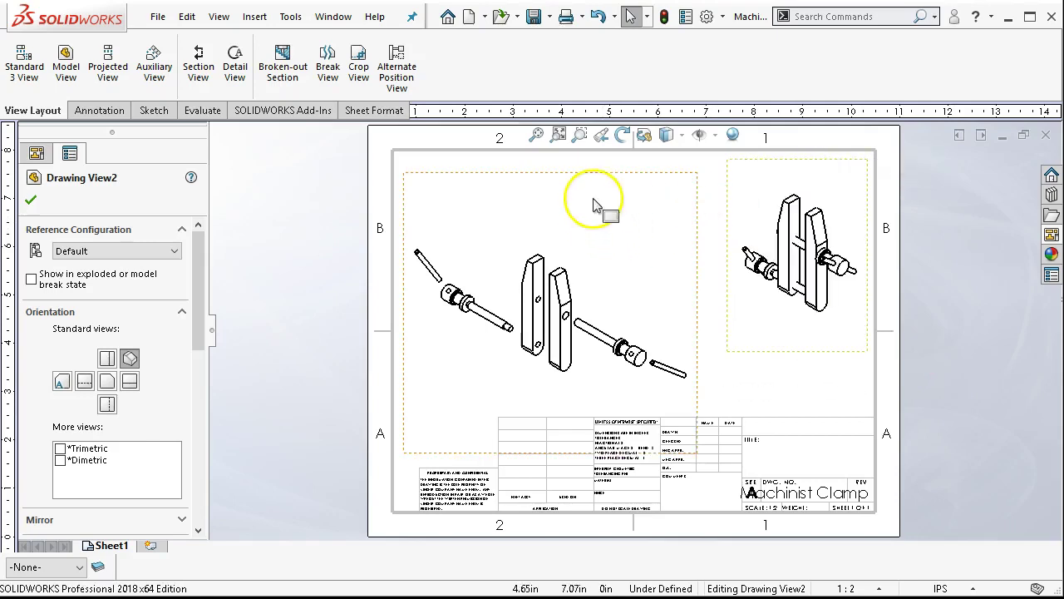
{"action": "mouse_move", "coordinate": [592, 178]}
{"action": "left_mouse_down"}
{"action": "mouse_move", "coordinate": [675, 185]}
{"action": "mouse_move", "coordinate": [724, 210]}
{"action": "left_mouse_up"}
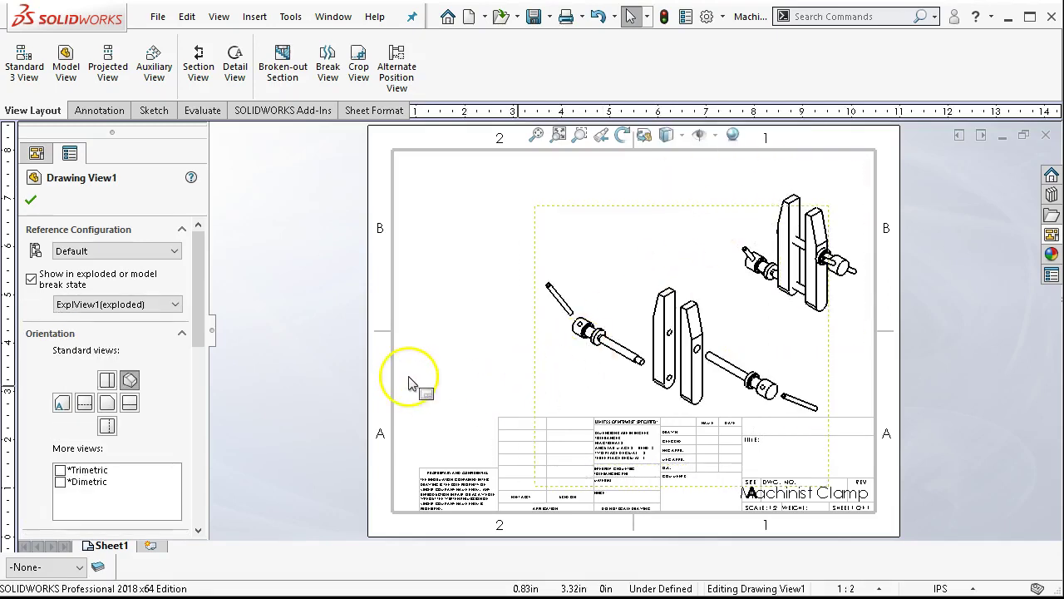
{"action": "mouse_move", "coordinate": [571, 212]}
{"action": "left_mouse_down"}
{"action": "mouse_move", "coordinate": [517, 208]}
{"action": "mouse_move", "coordinate": [529, 215]}
{"action": "left_mouse_up"}
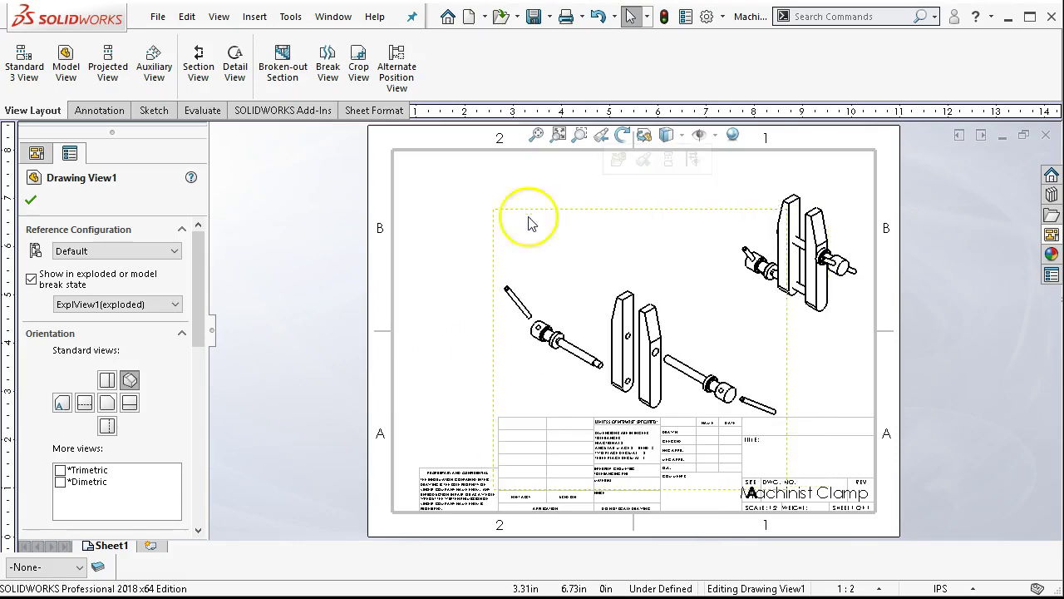
{"action": "left_click", "coordinate": [441, 343]}
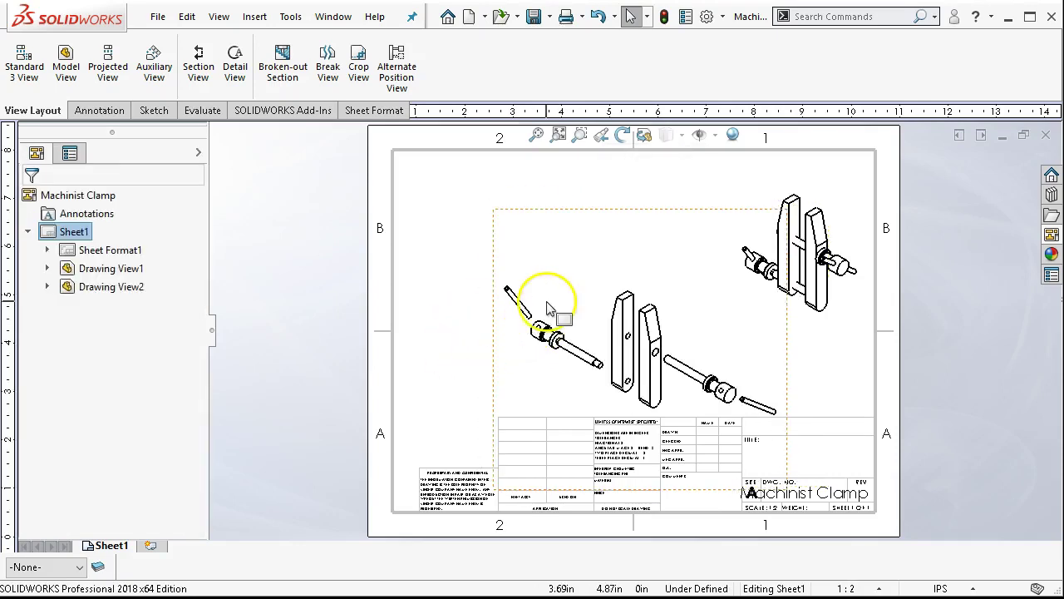
Insert a top-level-only bill of materials from the exploded view using the bom-standard template, placed at the border's upper left corner
{"action": "right_click", "coordinate": [555, 275]}
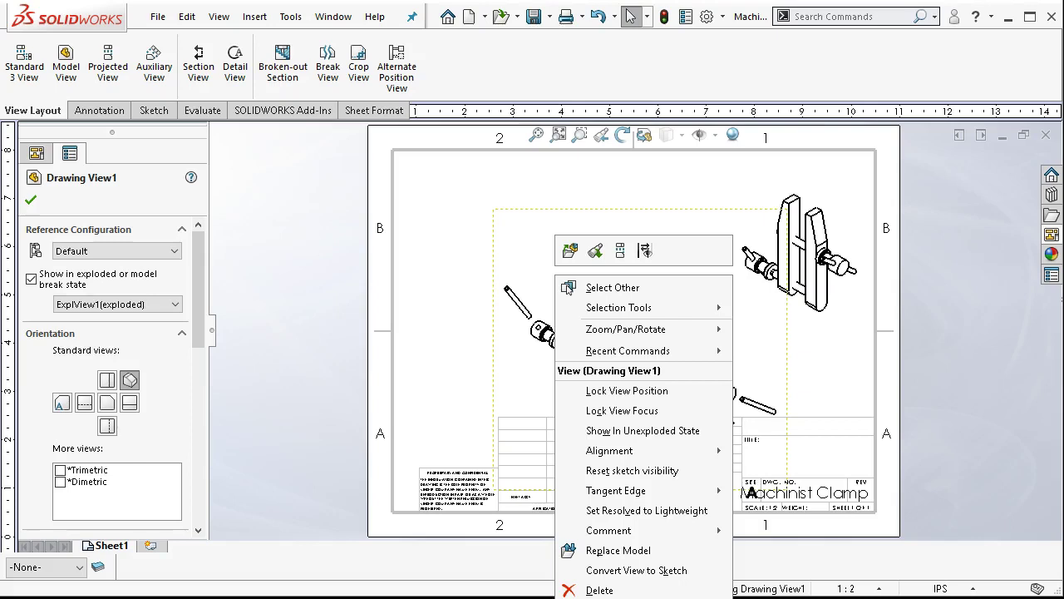
{"action": "key", "text": "Escape"}
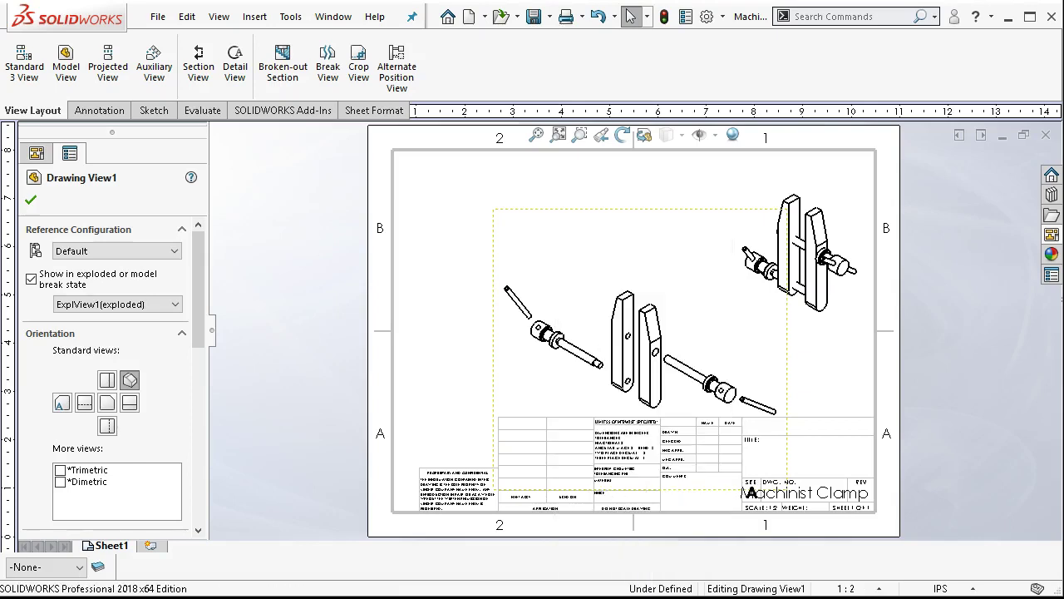
{"action": "left_click", "coordinate": [637, 329]}
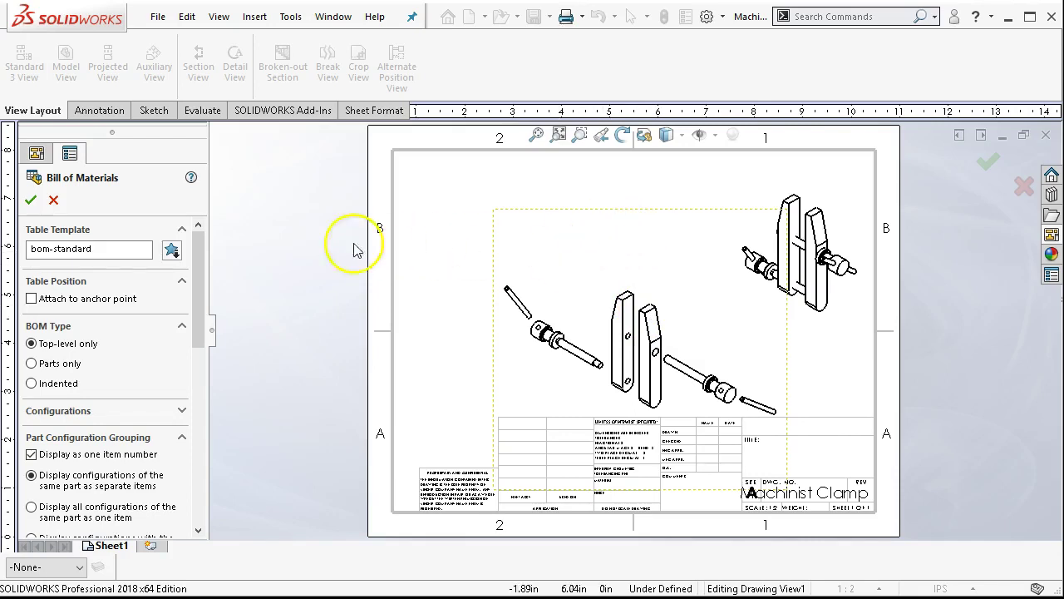
{"action": "left_click", "coordinate": [29, 201]}
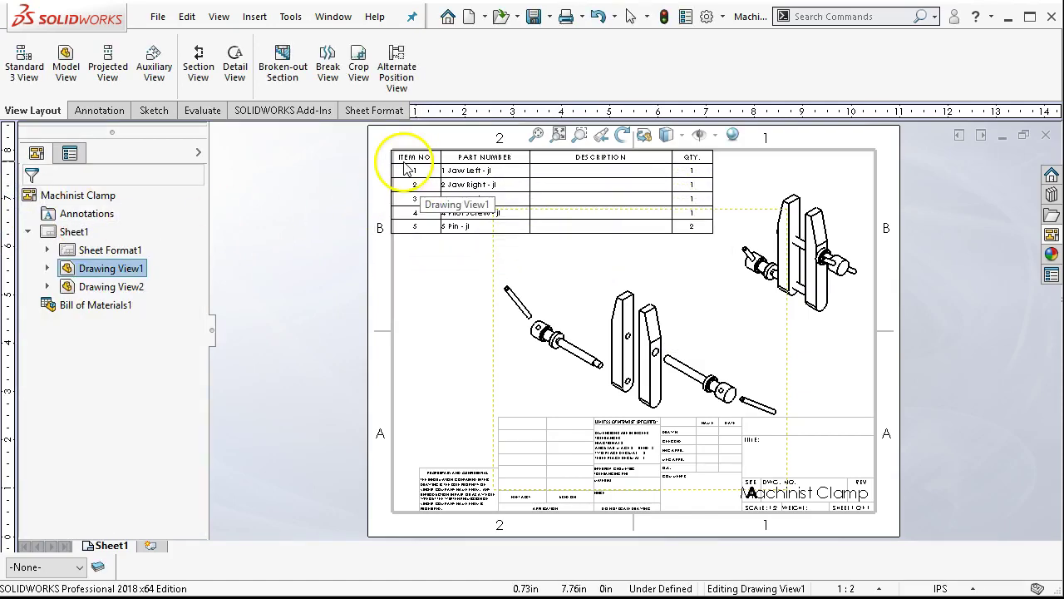
{"action": "left_click", "coordinate": [407, 166]}
{"action": "left_click", "coordinate": [515, 208]}
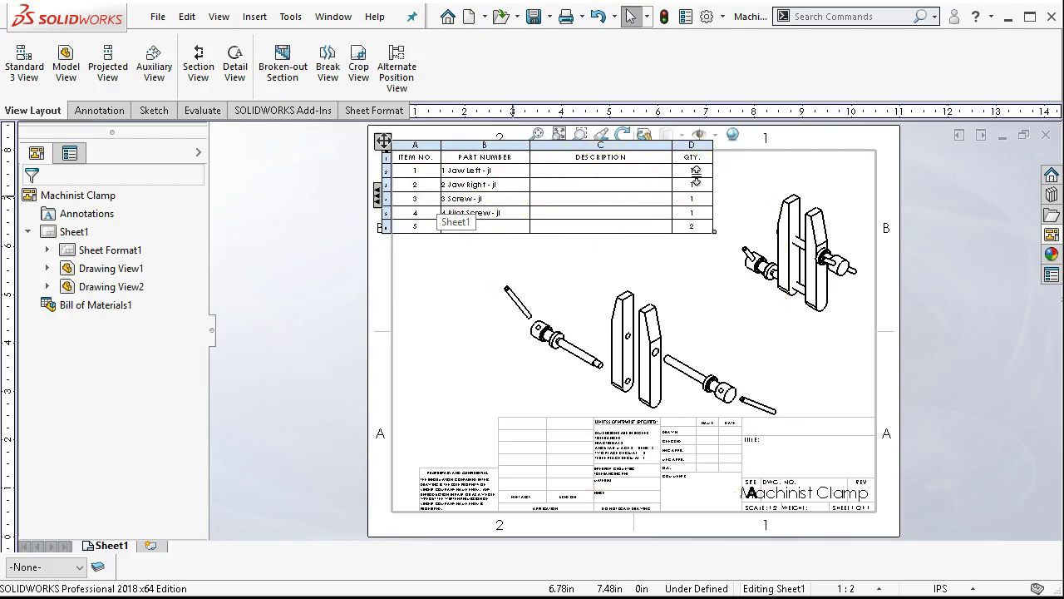
{"action": "left_click", "coordinate": [591, 296]}
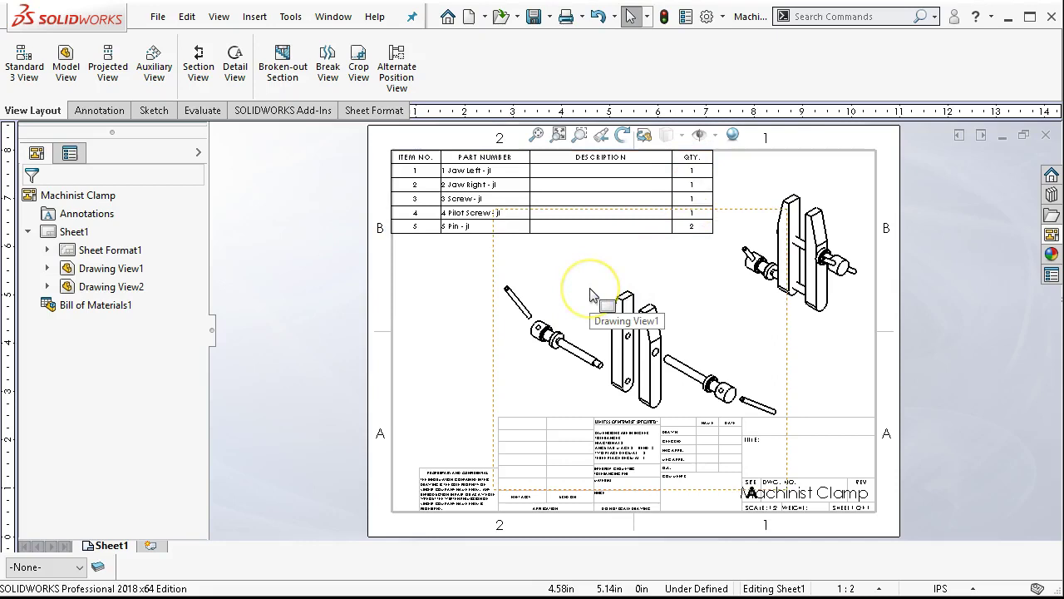
Add auto balloons to the exploded view in a single row above the parts, ignoring multiple instances and inserting magnetic lines
{"action": "left_click", "coordinate": [590, 296]}
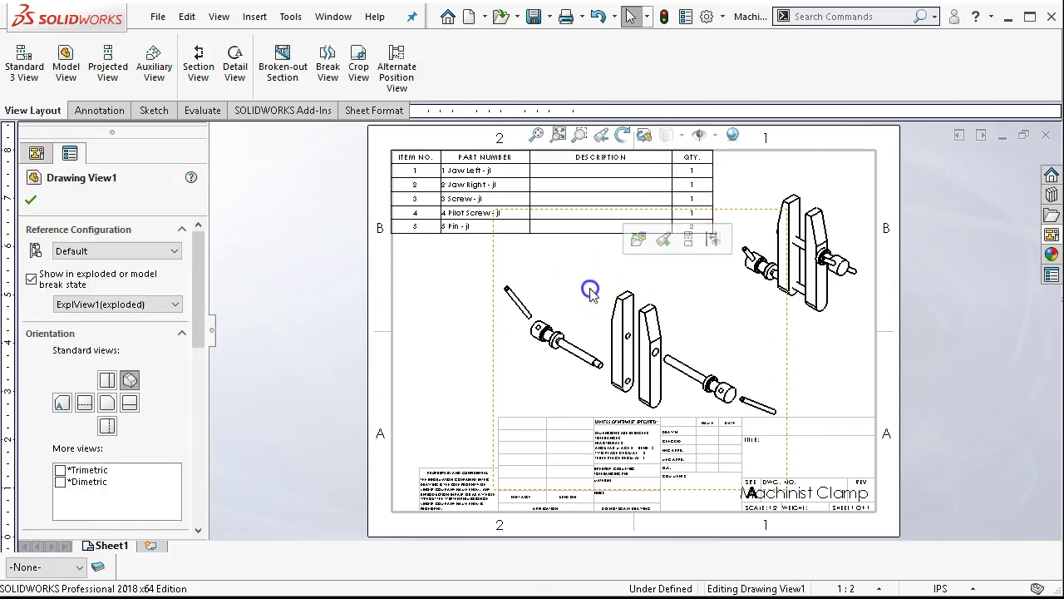
{"action": "left_click", "coordinate": [111, 118]}
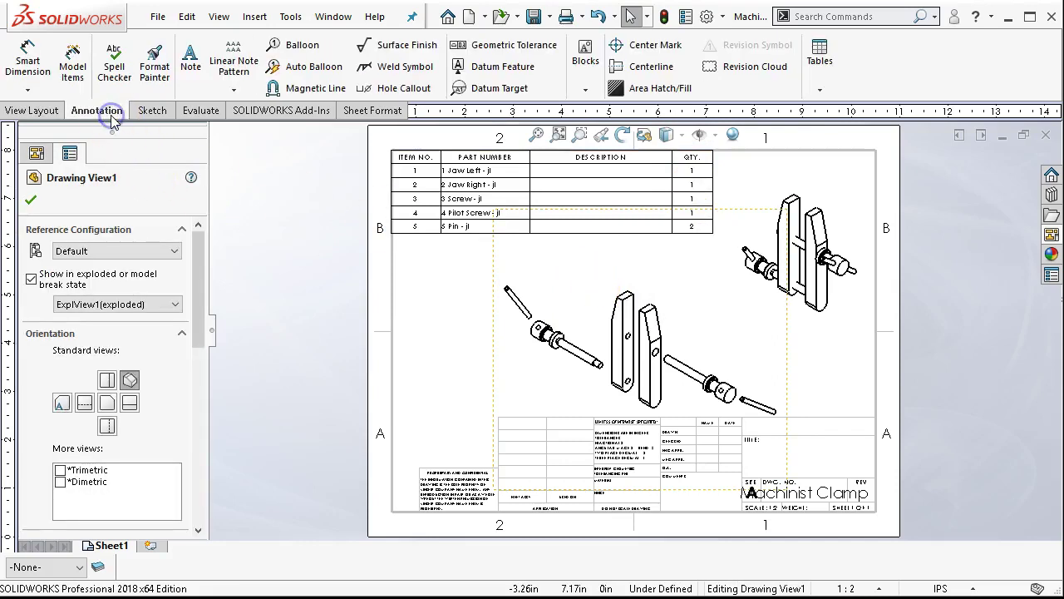
{"action": "left_click", "coordinate": [333, 68]}
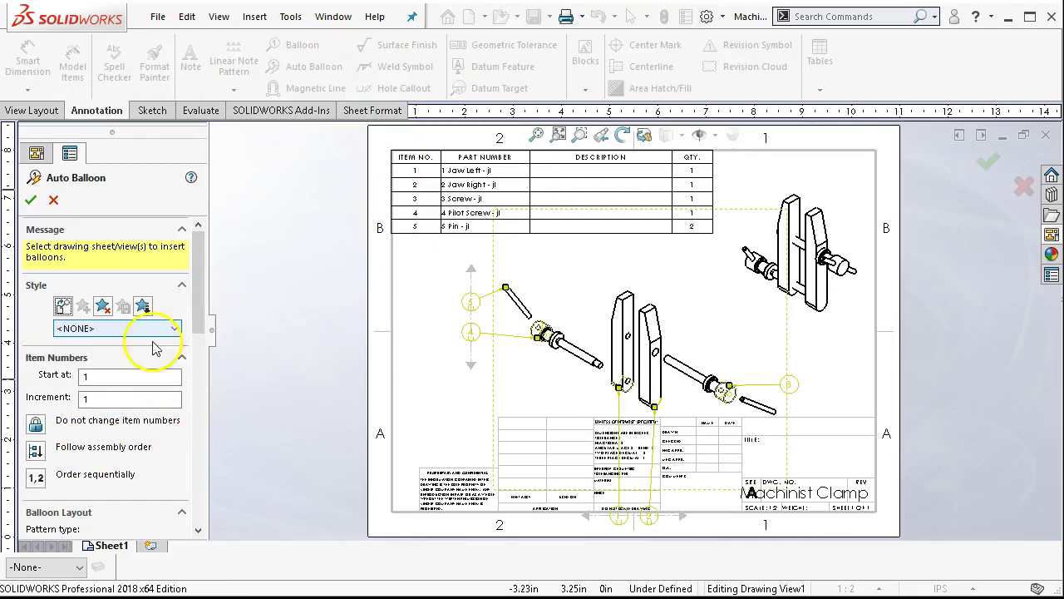
{"action": "left_click_drag", "start_coordinate": [207, 325], "coordinate": [199, 404]}
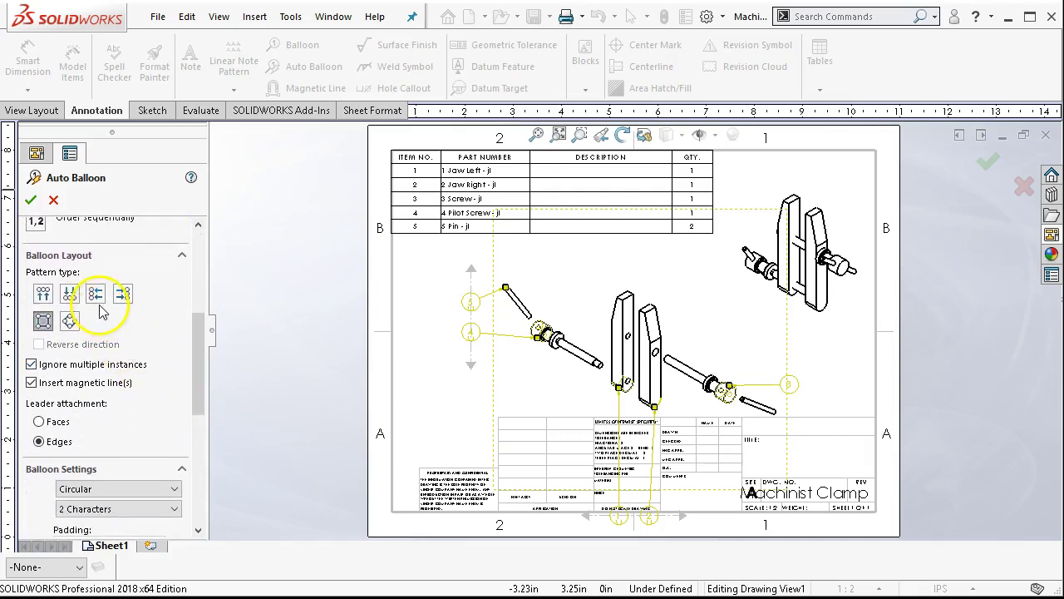
{"action": "left_click", "coordinate": [47, 291]}
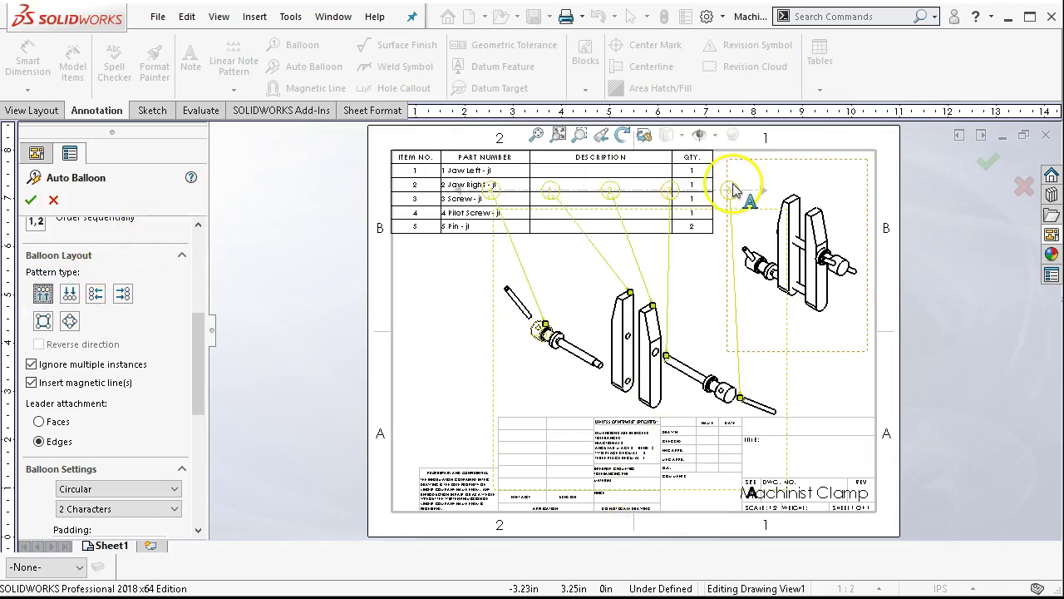
{"action": "left_click", "coordinate": [33, 200]}
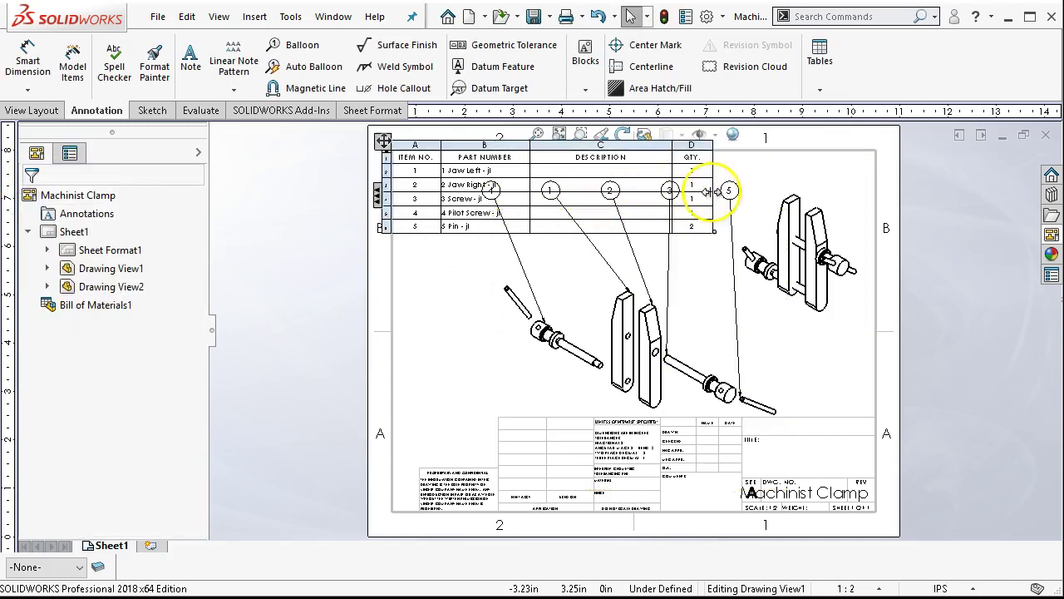
Move the balloons' magnetic line below the bill of materials and slope it along the parts, about 5 in long at about 168 degrees
{"action": "scroll", "coordinate": [779, 253], "scroll_direction": "down", "scroll_amount": 1}
{"action": "scroll", "coordinate": [779, 254], "scroll_direction": "down", "scroll_amount": 1}
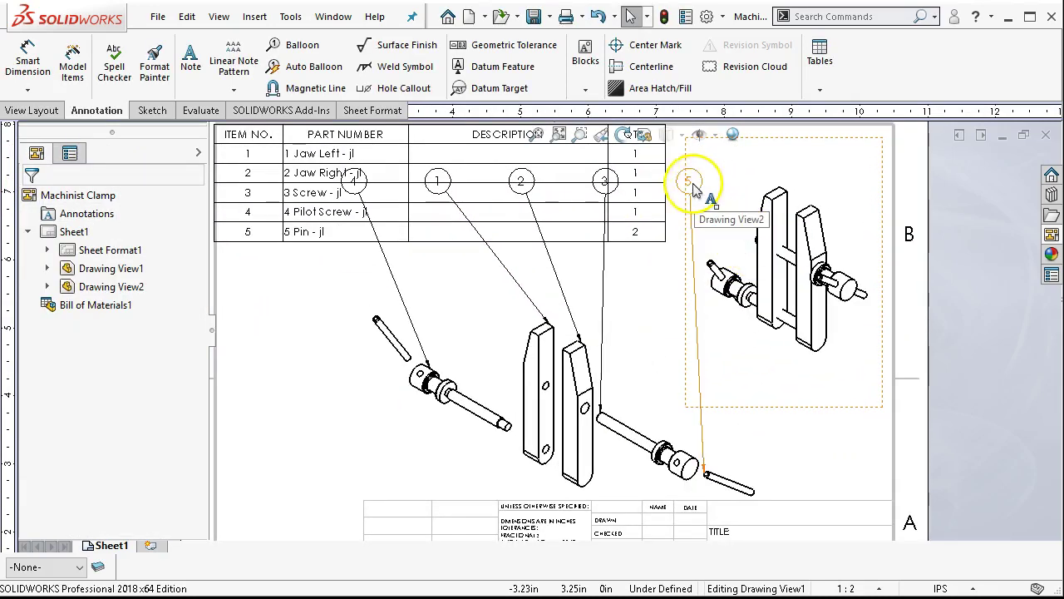
{"action": "left_click_drag", "start_coordinate": [677, 187], "coordinate": [724, 299]}
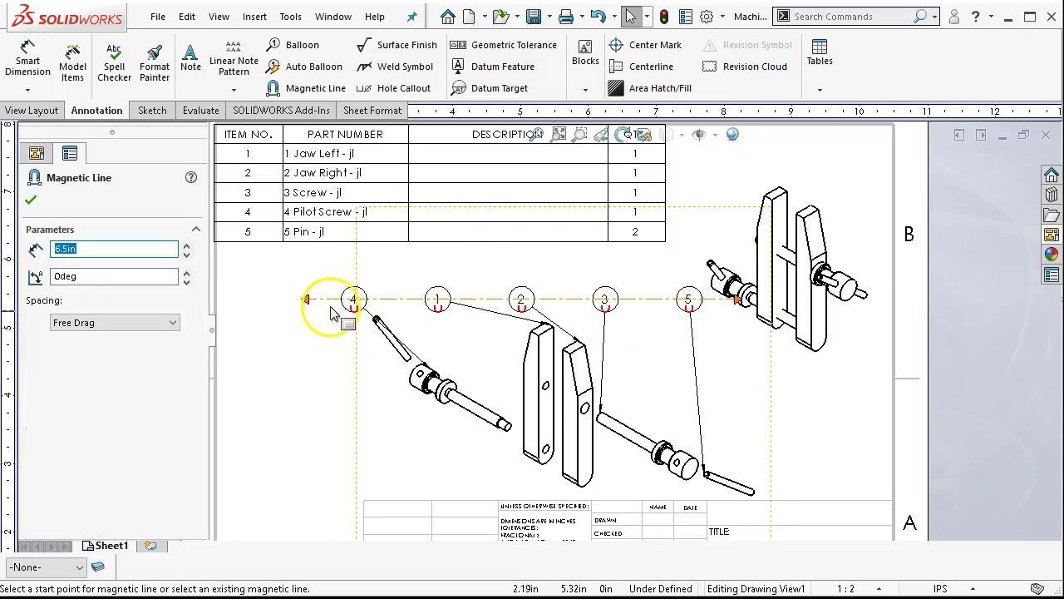
{"action": "mouse_move", "coordinate": [313, 300]}
{"action": "left_mouse_down"}
{"action": "mouse_move", "coordinate": [375, 279]}
{"action": "mouse_move", "coordinate": [376, 270]}
{"action": "left_mouse_up"}
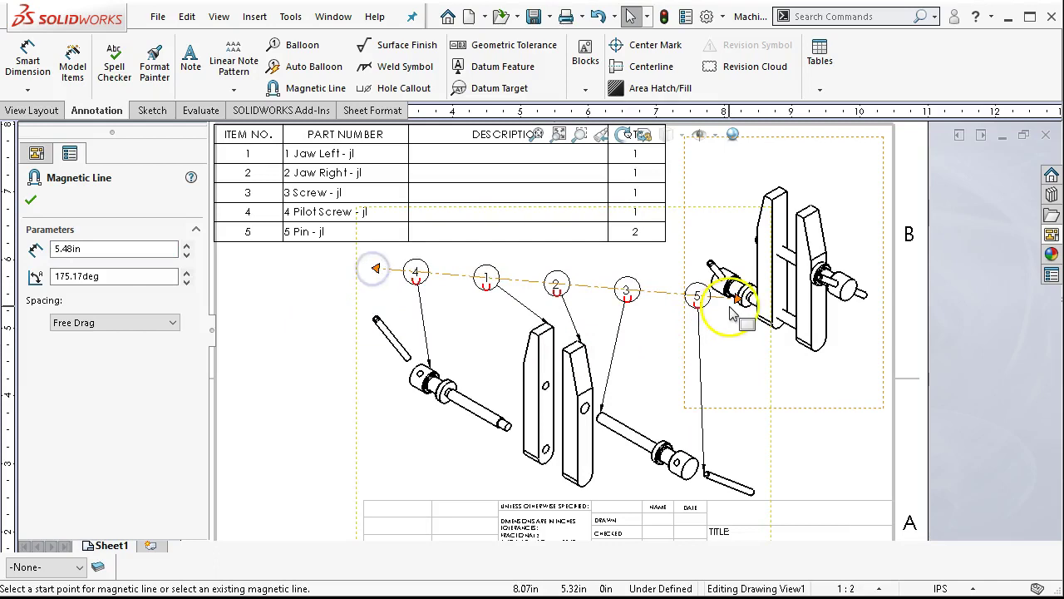
{"action": "left_click_drag", "start_coordinate": [738, 307], "coordinate": [739, 336]}
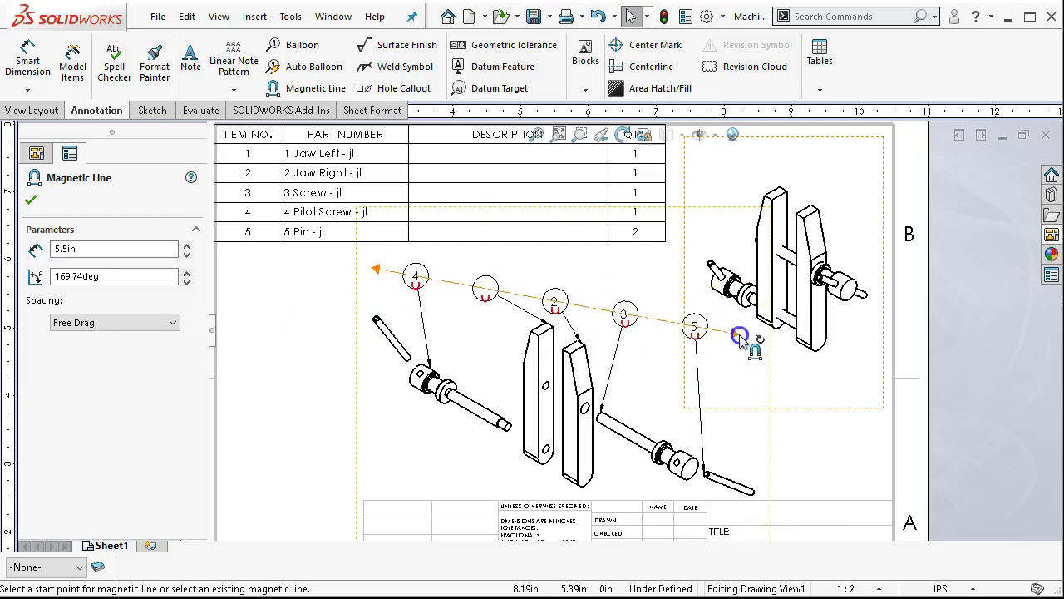
{"action": "left_click_drag", "start_coordinate": [376, 269], "coordinate": [411, 266]}
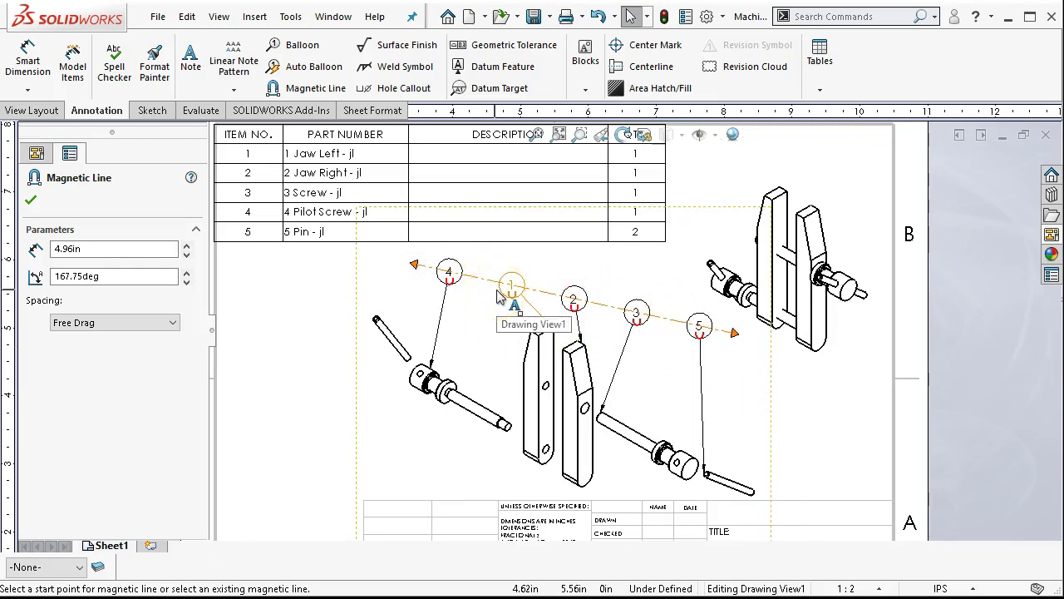
{"action": "mouse_move", "coordinate": [449, 273]}
{"action": "left_mouse_down"}
{"action": "mouse_move", "coordinate": [421, 322]}
{"action": "mouse_move", "coordinate": [335, 355]}
{"action": "mouse_move", "coordinate": [466, 283]}
{"action": "mouse_move", "coordinate": [389, 342]}
{"action": "mouse_move", "coordinate": [451, 276]}
{"action": "left_mouse_up"}
{"action": "left_click", "coordinate": [311, 420]}
Shift the ballooned exploded view slightly up and to the left, closer to the bill of materials
{"action": "left_click", "coordinate": [380, 405]}
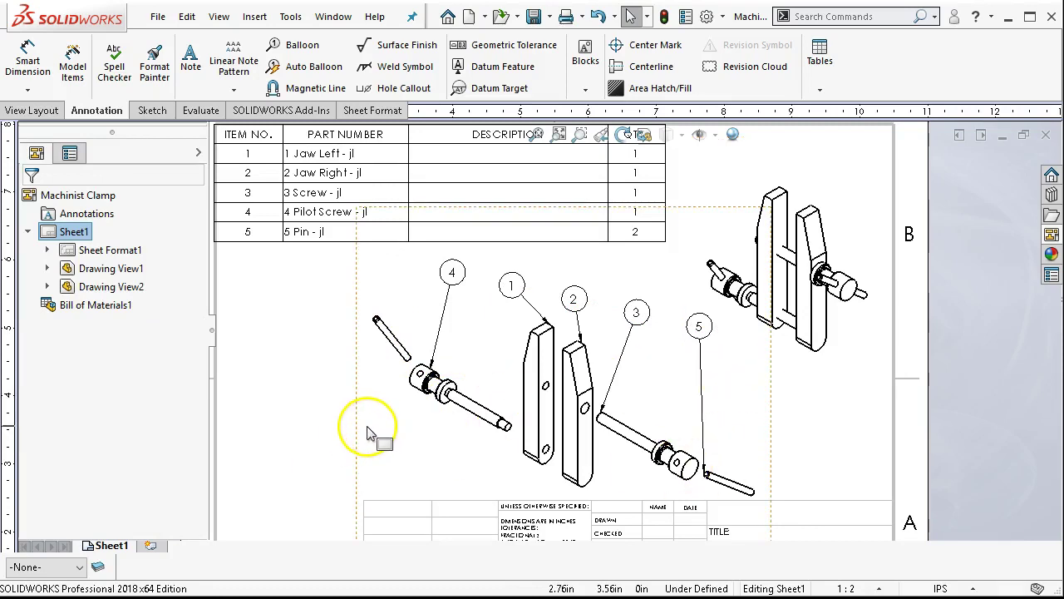
{"action": "left_click", "coordinate": [354, 422]}
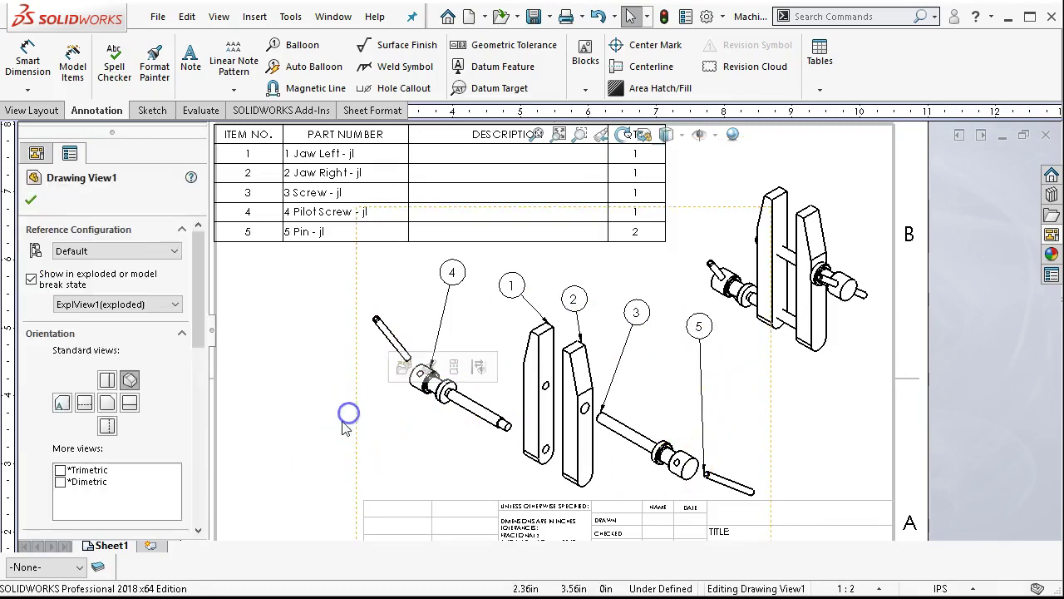
{"action": "left_click_drag", "start_coordinate": [358, 441], "coordinate": [346, 427]}
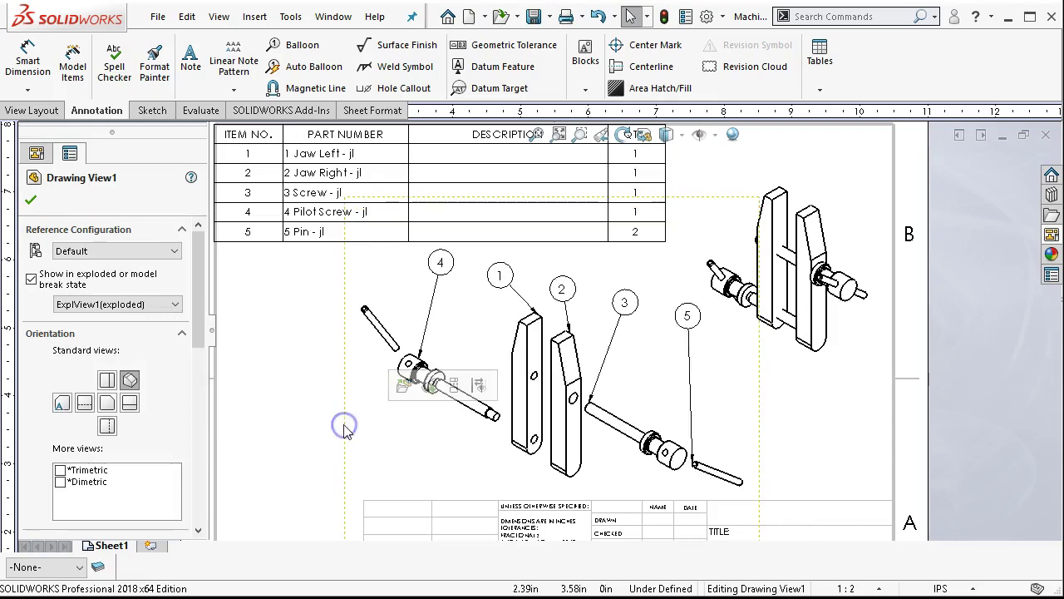
{"action": "left_click", "coordinate": [782, 394]}
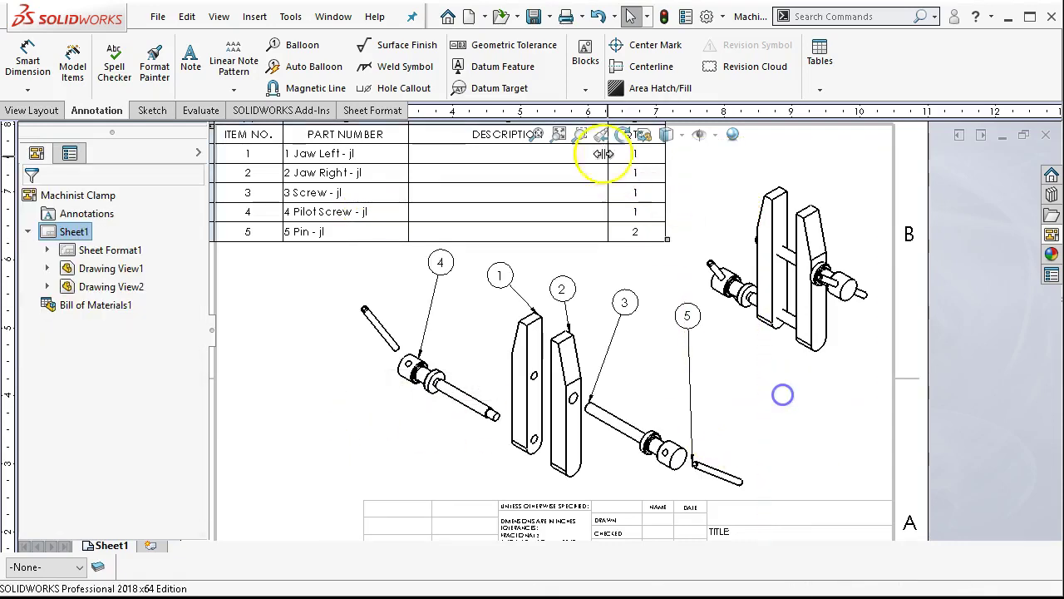
{"action": "left_click", "coordinate": [536, 134]}
{"action": "left_click", "coordinate": [858, 351]}
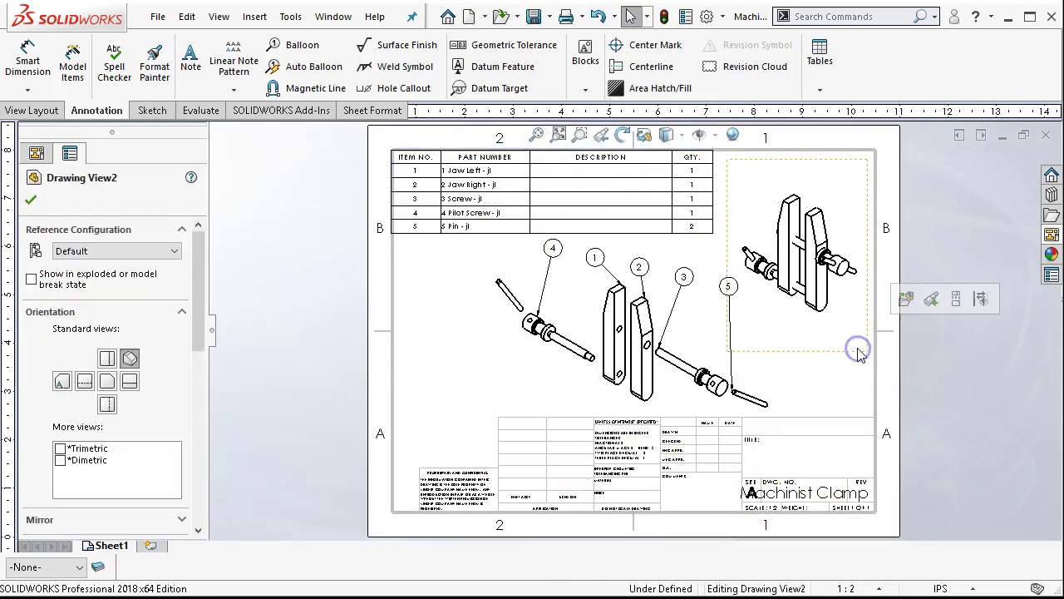
{"action": "left_click", "coordinate": [471, 407]}
{"action": "scroll", "coordinate": [820, 488], "scroll_direction": "down", "scroll_amount": 3}
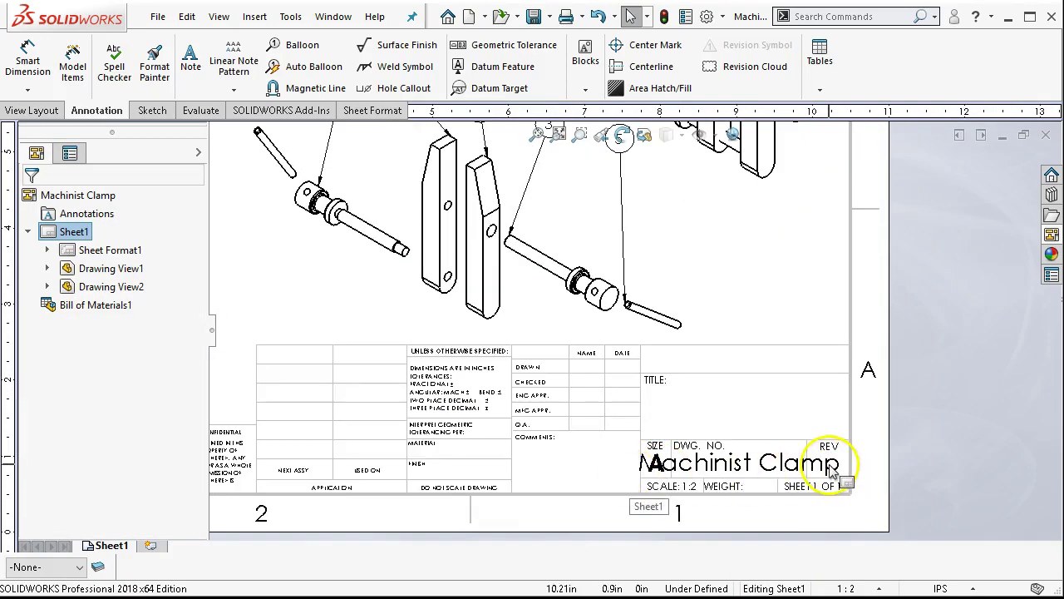
{"action": "scroll", "coordinate": [657, 374], "scroll_direction": "up", "scroll_amount": 5}
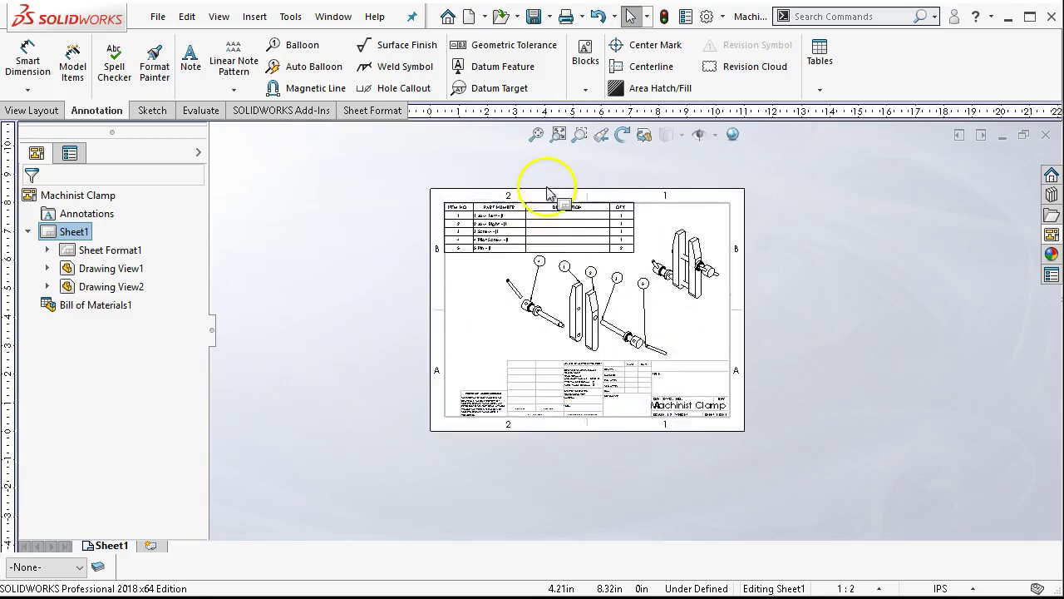
{"action": "scroll", "coordinate": [549, 192], "scroll_direction": "down", "scroll_amount": 1}
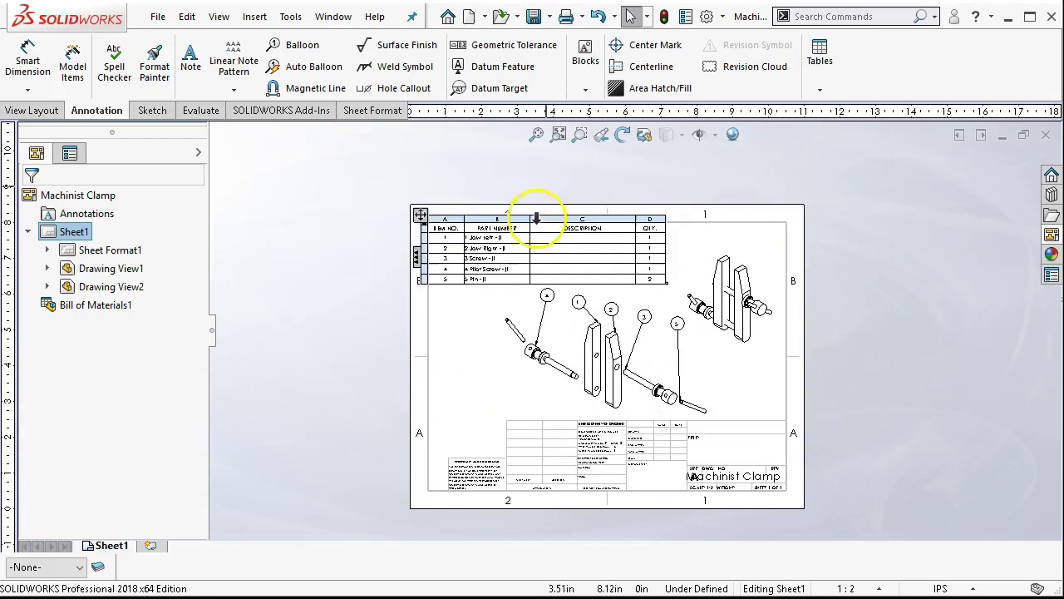
Save the drawing in the Assign3 folder as Machinist Clamp - jl.SLDDRW
{"action": "left_click", "coordinate": [533, 18]}
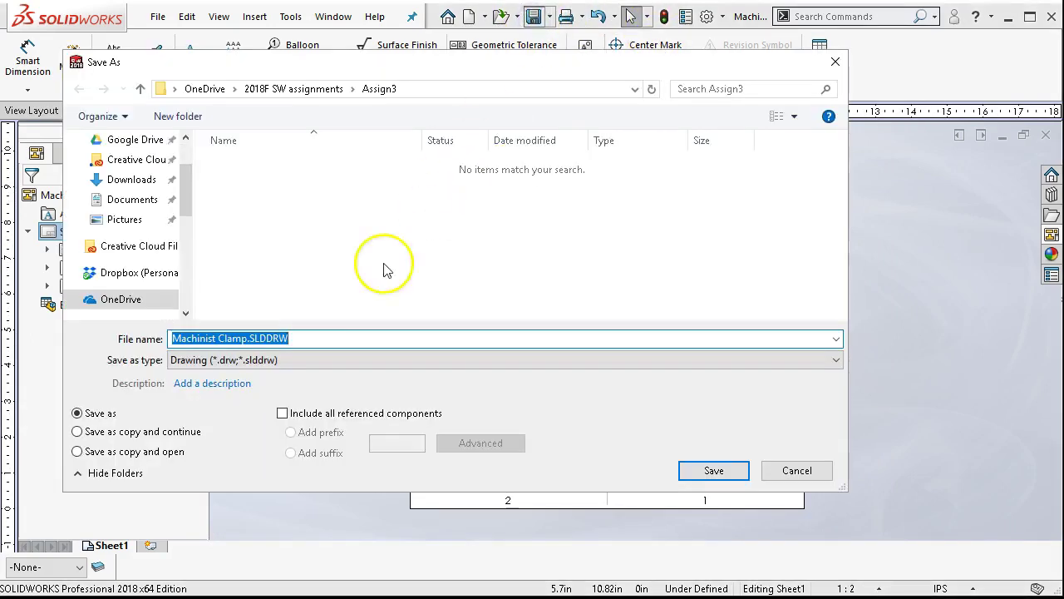
{"action": "left_click", "coordinate": [243, 341]}
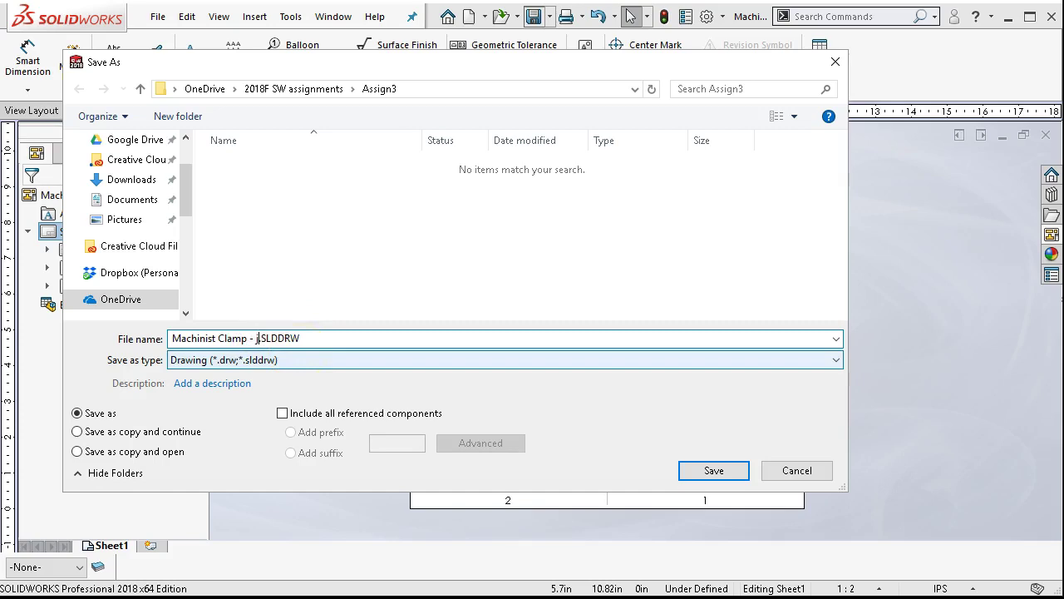
{"action": "left_click", "coordinate": [713, 469]}
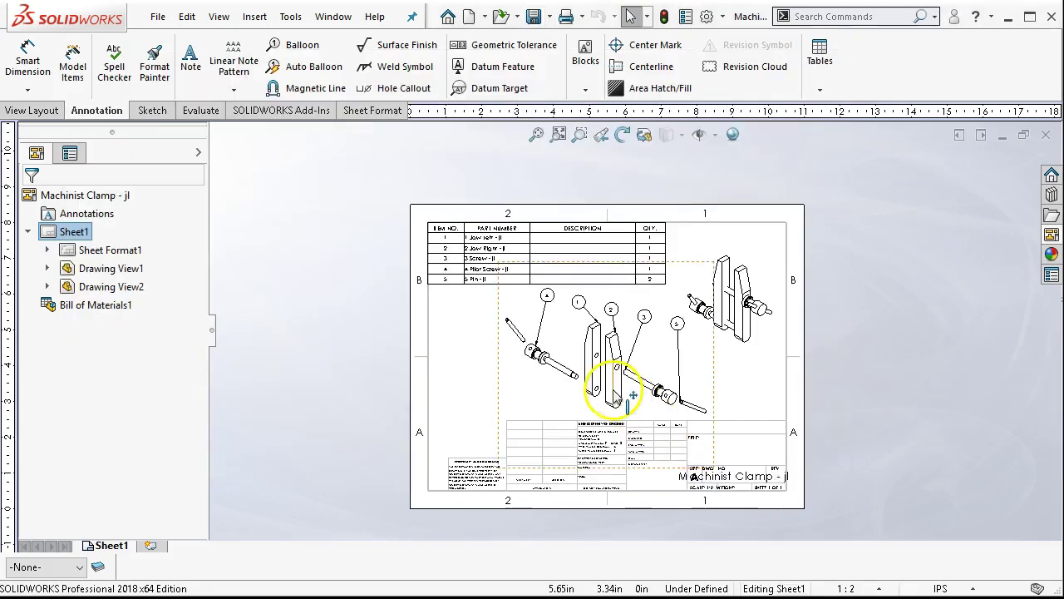
Move the exploded view left and slightly lower to clear the bill of materials, and shift the assembled view slightly down
{"action": "scroll", "coordinate": [629, 391], "scroll_direction": "down", "scroll_amount": 2}
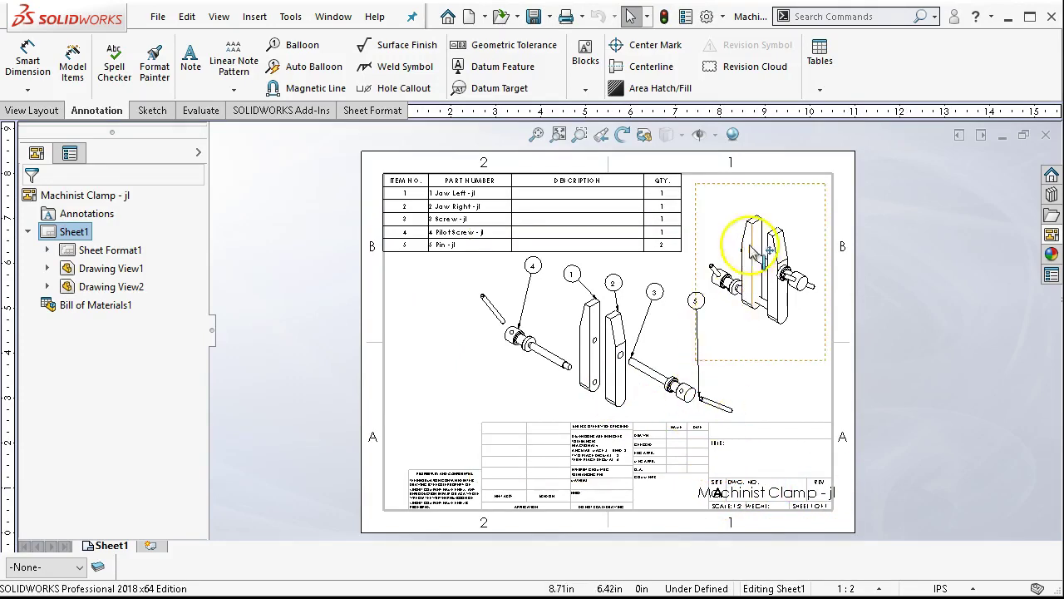
{"action": "left_click_drag", "start_coordinate": [470, 364], "coordinate": [425, 368]}
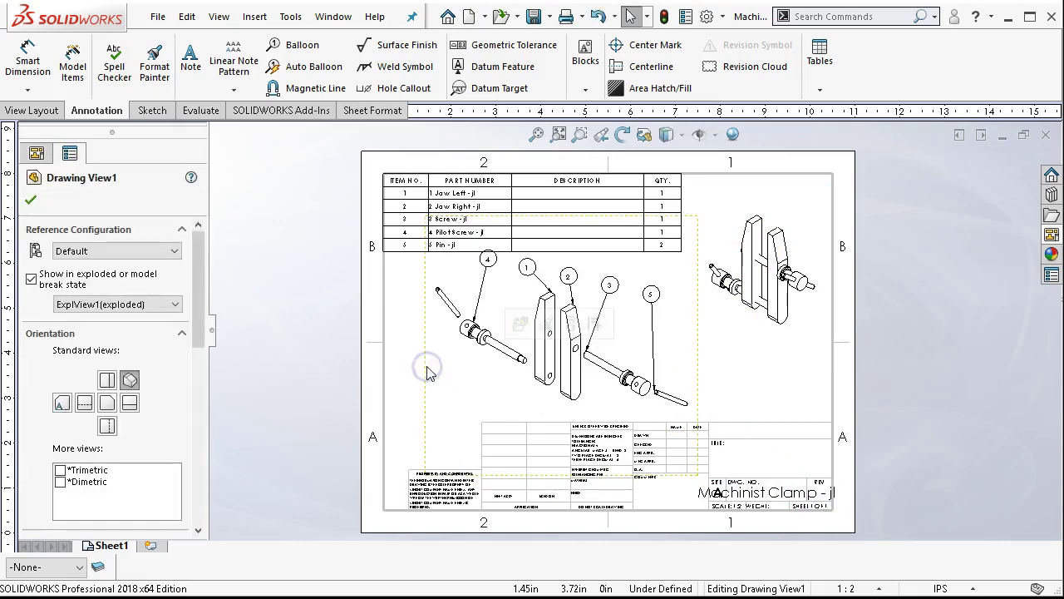
{"action": "left_click", "coordinate": [733, 380]}
{"action": "left_click_drag", "start_coordinate": [427, 421], "coordinate": [423, 421]}
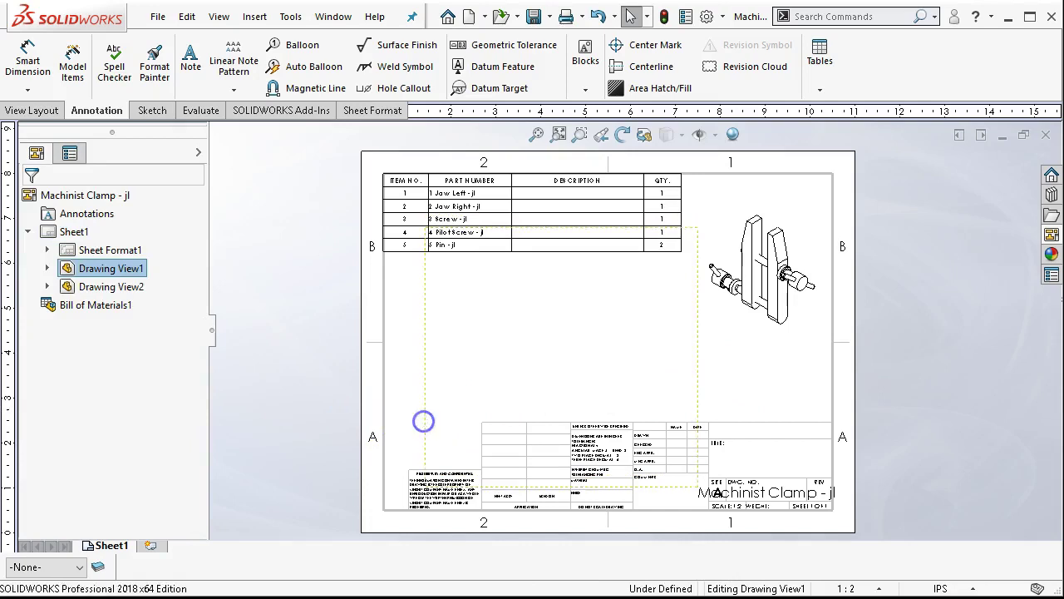
{"action": "left_click", "coordinate": [867, 330]}
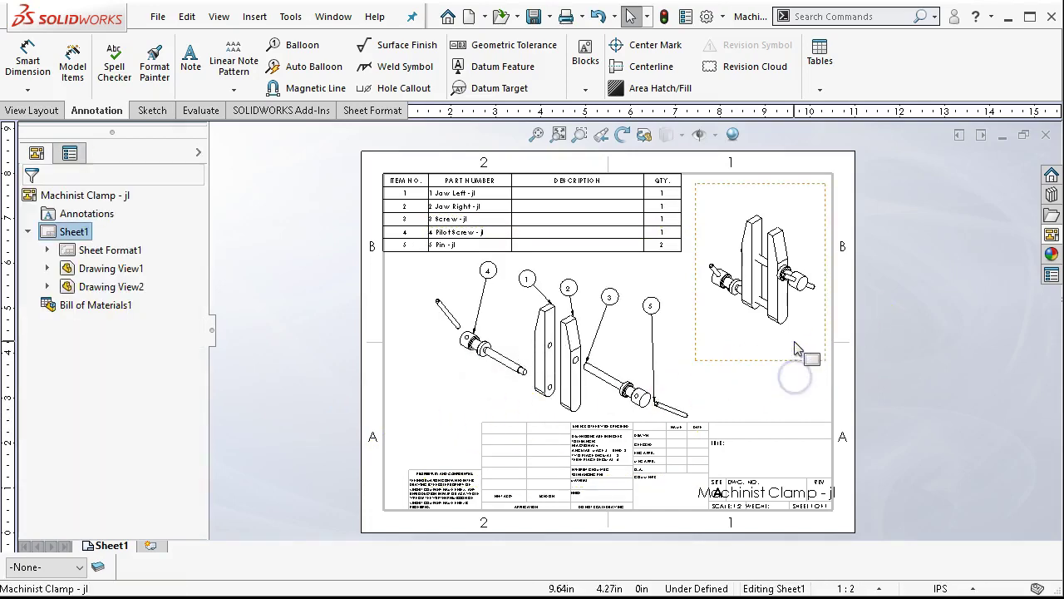
{"action": "left_click_drag", "start_coordinate": [785, 357], "coordinate": [785, 383]}
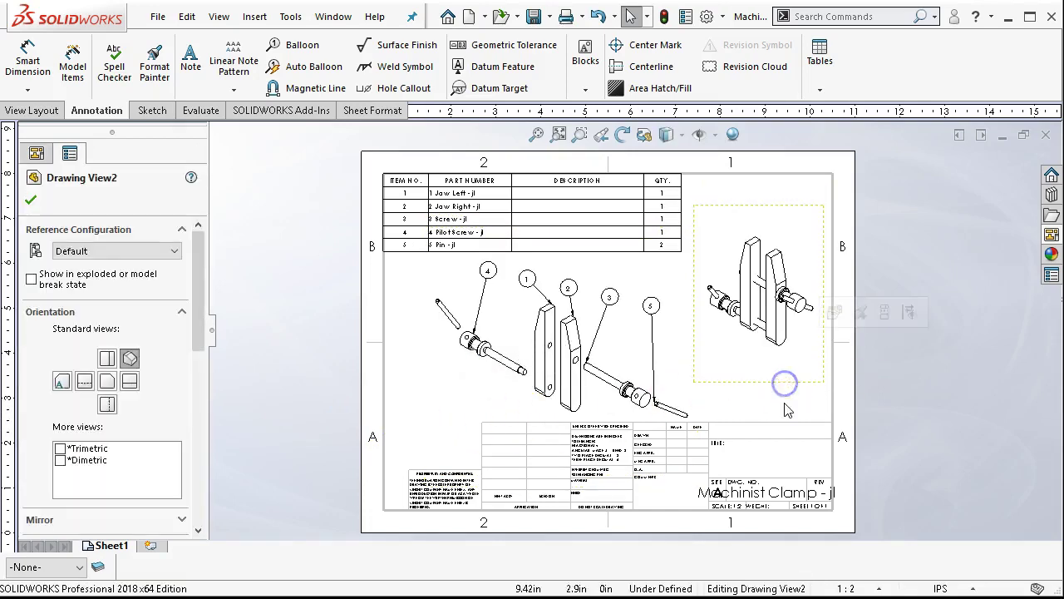
{"action": "left_click", "coordinate": [784, 405]}
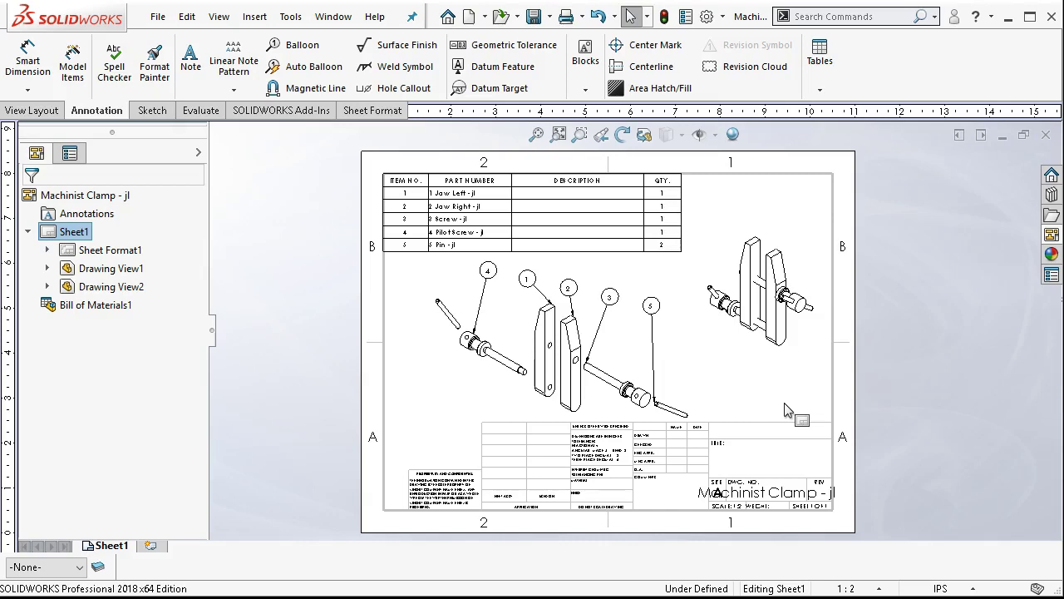
Add a second sheet to the drawing
{"action": "left_click", "coordinate": [543, 250]}
{"action": "key", "text": "Escape"}
{"action": "left_click", "coordinate": [151, 547]}
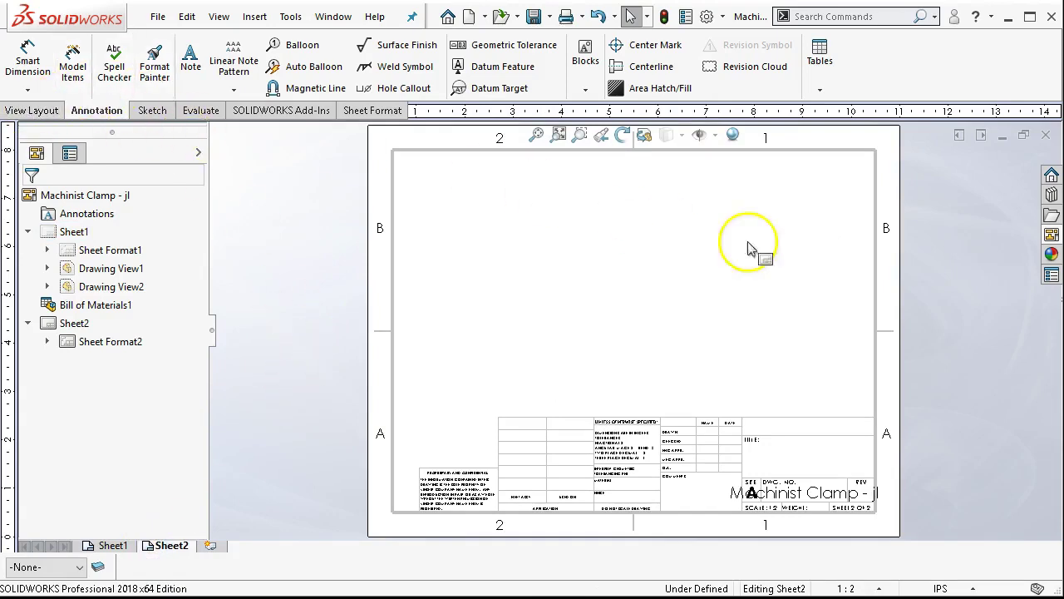
{"action": "left_click", "coordinate": [1050, 253]}
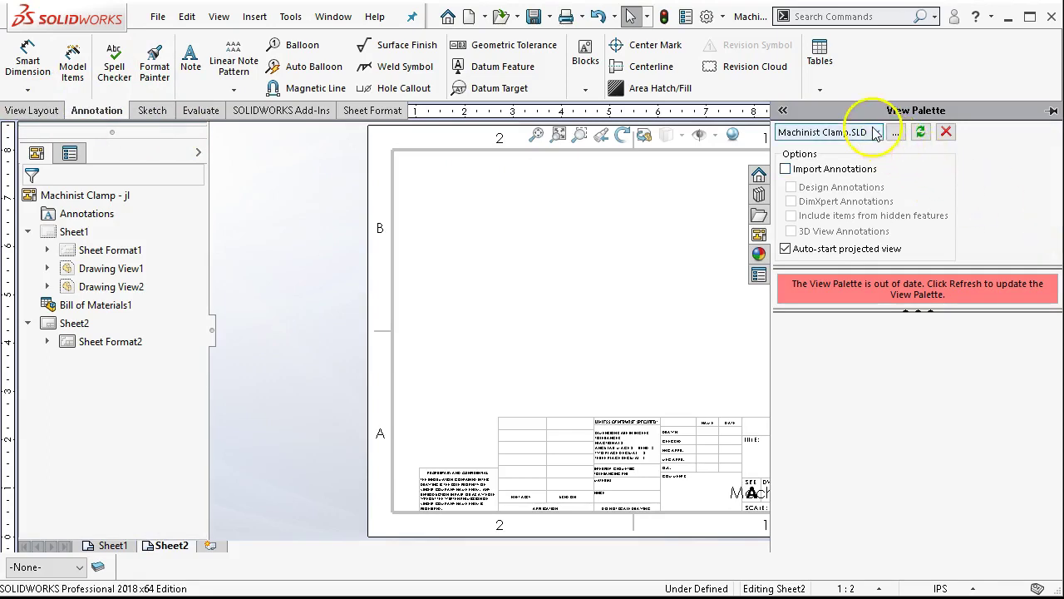
{"action": "left_click", "coordinate": [878, 133]}
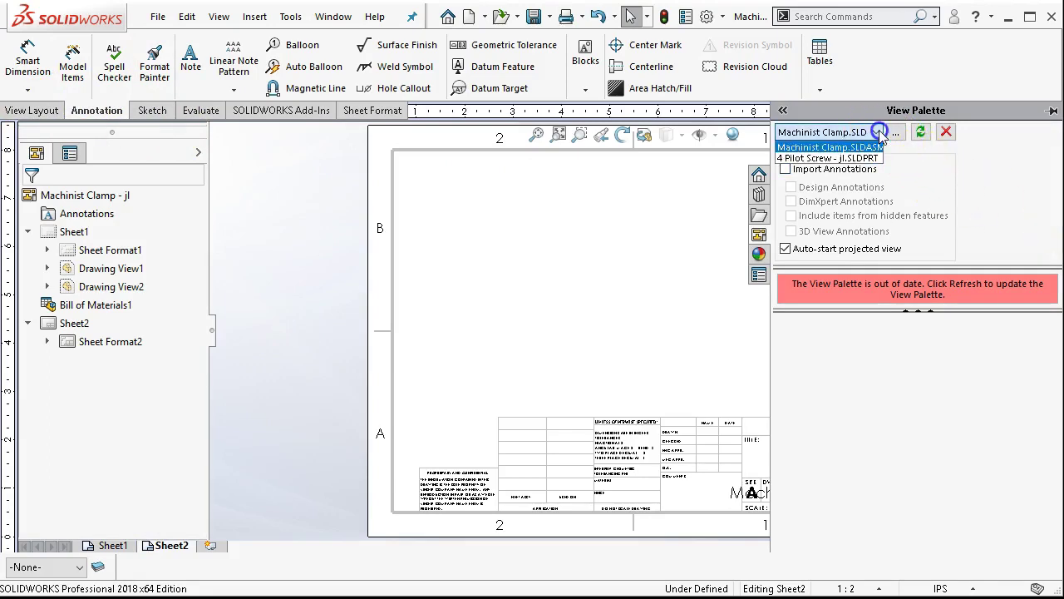
{"action": "left_click", "coordinate": [988, 116]}
{"action": "left_click", "coordinate": [565, 250]}
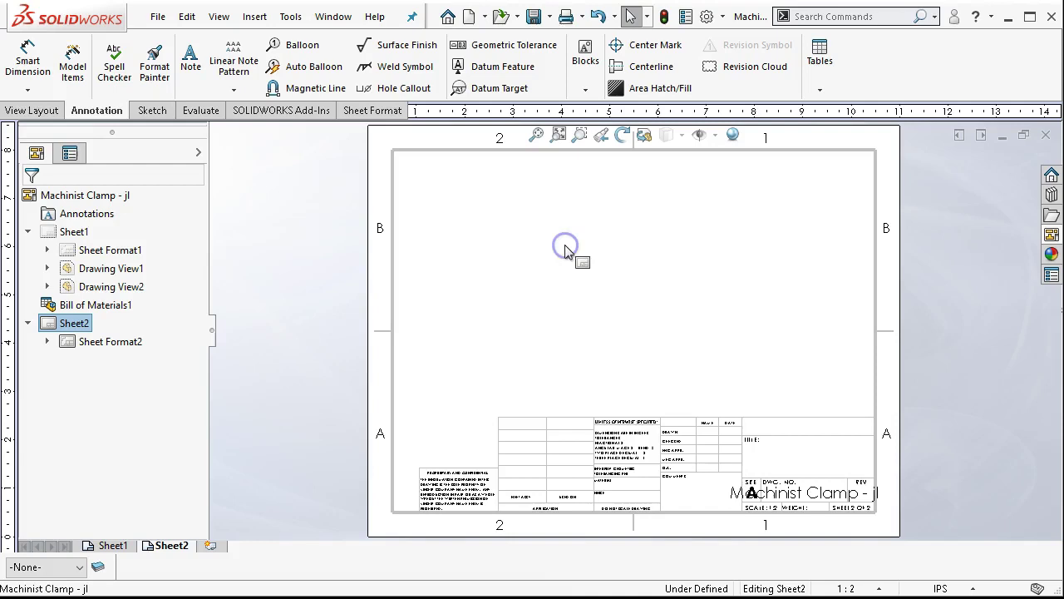
Insert front, top, right and isometric model views of 1 Jaw Left - jl.SLDPRT together on the second sheet
{"action": "left_click", "coordinate": [37, 111]}
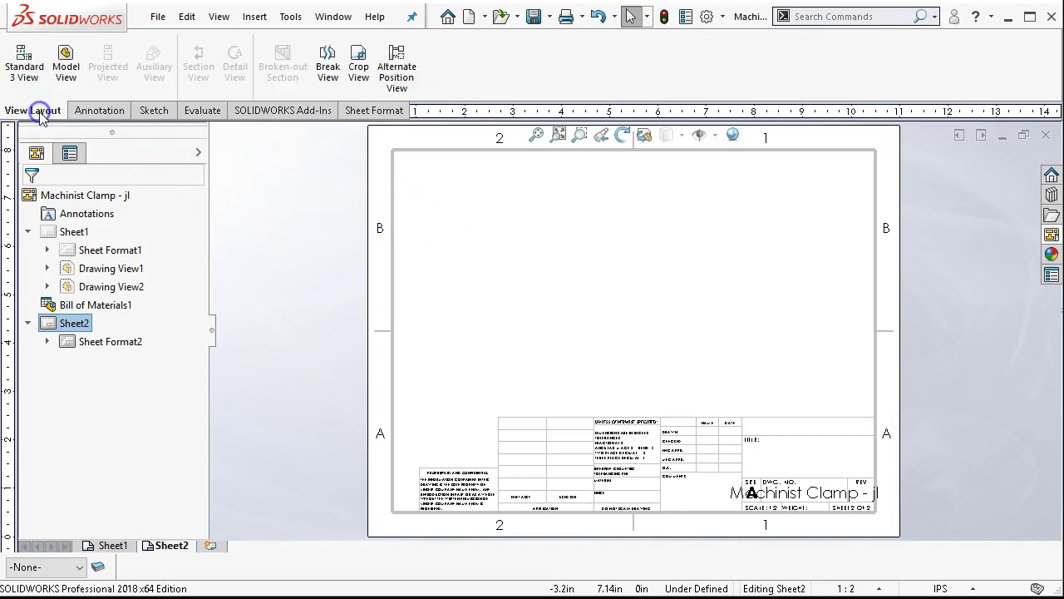
{"action": "left_click", "coordinate": [66, 59]}
{"action": "left_click", "coordinate": [98, 449]}
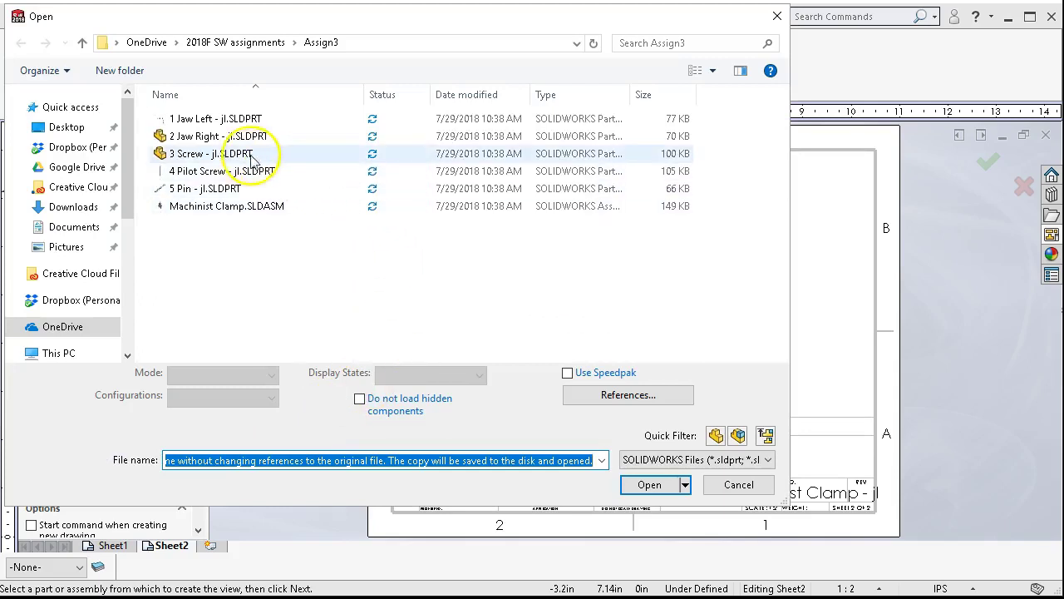
{"action": "left_click", "coordinate": [213, 119]}
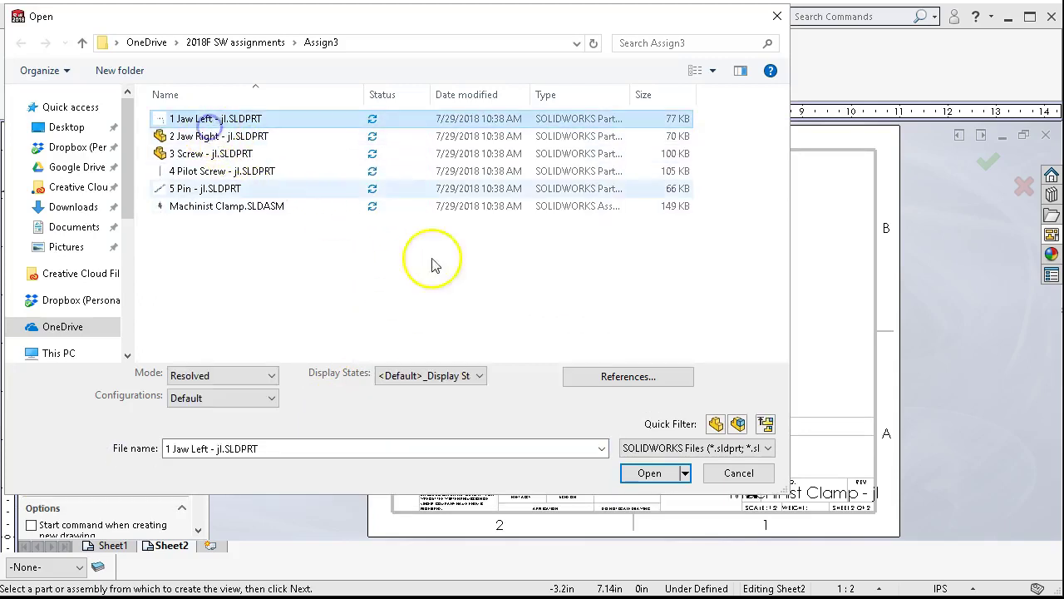
{"action": "left_click", "coordinate": [651, 472]}
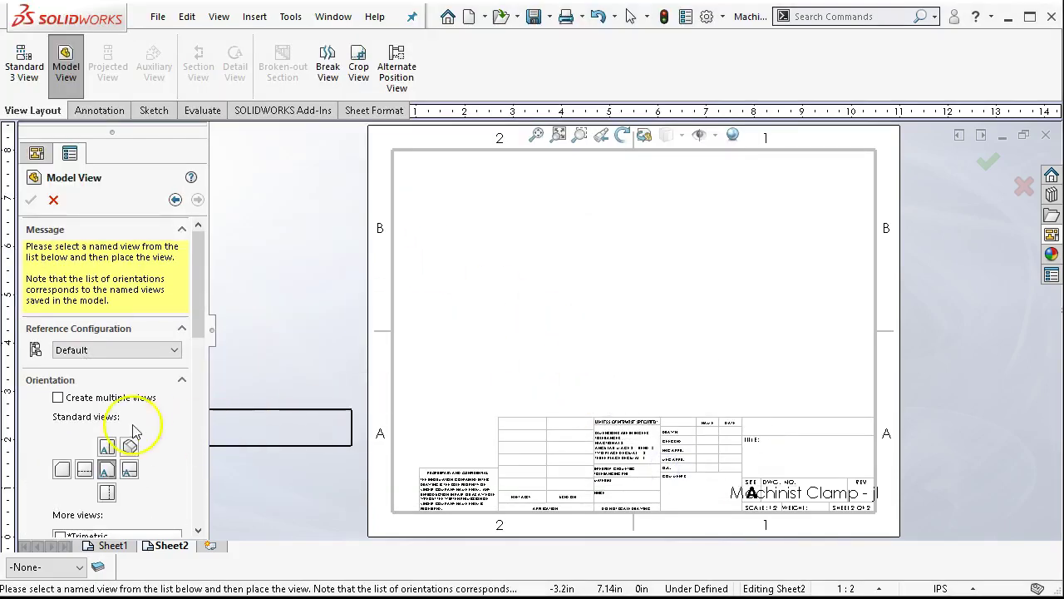
{"action": "left_click", "coordinate": [57, 397]}
{"action": "left_click", "coordinate": [107, 448]}
{"action": "left_click", "coordinate": [126, 470]}
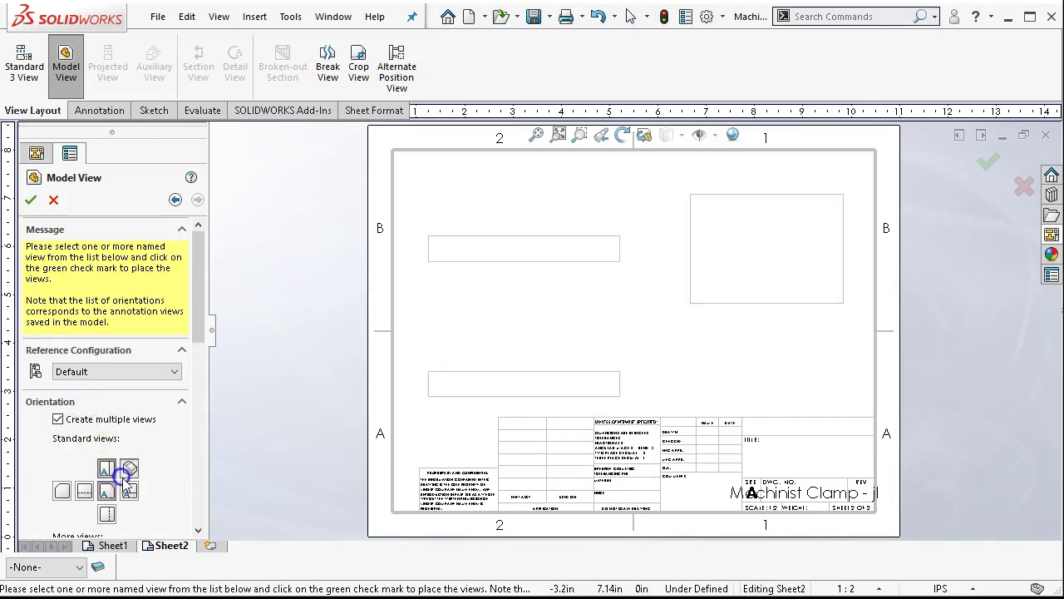
{"action": "left_click", "coordinate": [34, 202]}
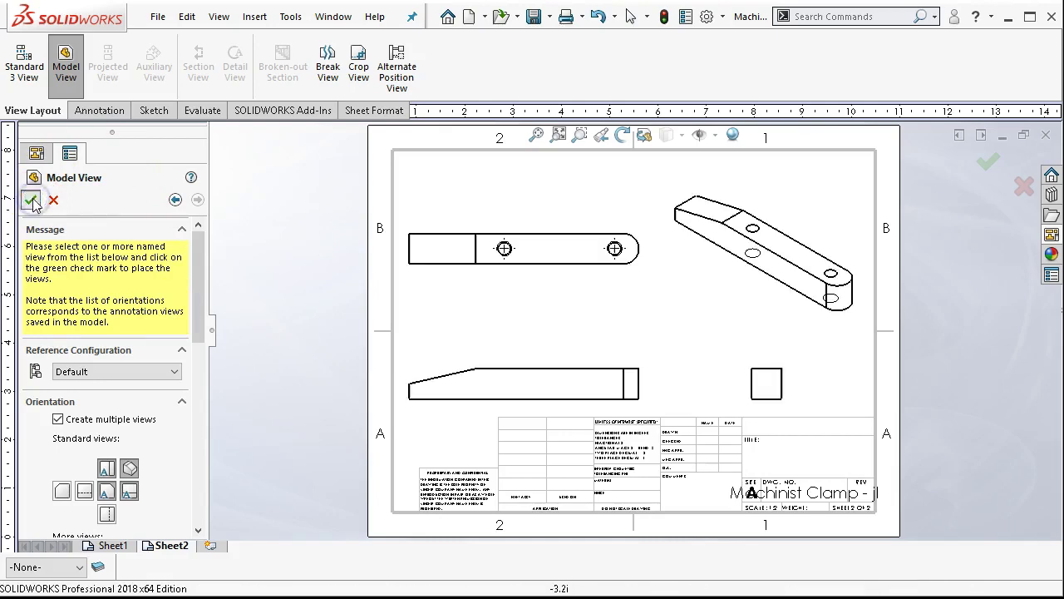
Move the left jaw's front and top views right and closer together, and delete its right-side view
{"action": "mouse_move", "coordinate": [569, 355]}
{"action": "left_mouse_down"}
{"action": "mouse_move", "coordinate": [623, 350]}
{"action": "mouse_move", "coordinate": [618, 338]}
{"action": "left_mouse_up"}
{"action": "mouse_move", "coordinate": [597, 289]}
{"action": "left_mouse_down"}
{"action": "mouse_move", "coordinate": [594, 277]}
{"action": "mouse_move", "coordinate": [600, 295]}
{"action": "left_mouse_up"}
{"action": "left_click", "coordinate": [786, 387]}
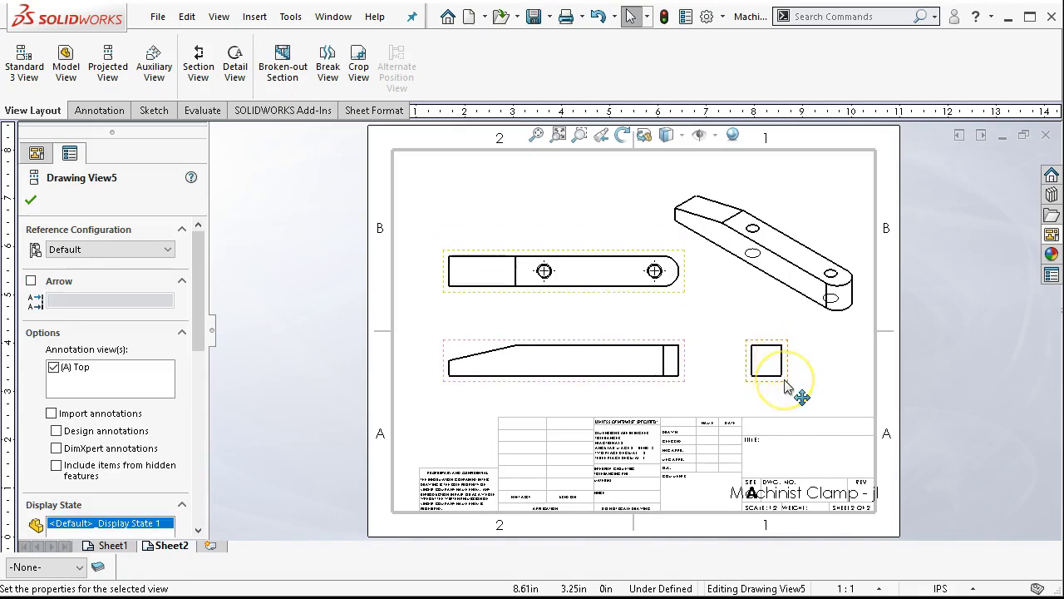
{"action": "left_click", "coordinate": [784, 386]}
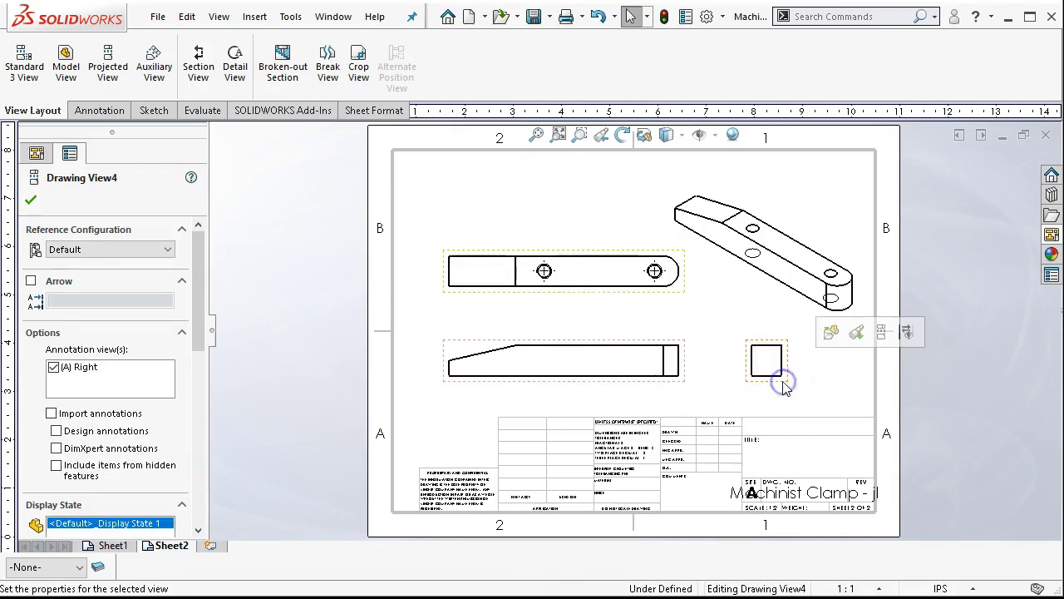
{"action": "key", "text": "Delete"}
Move the left jaw's isometric view toward the sheet's upper right corner, and shift the front and top views farther right
{"action": "left_click", "coordinate": [654, 333]}
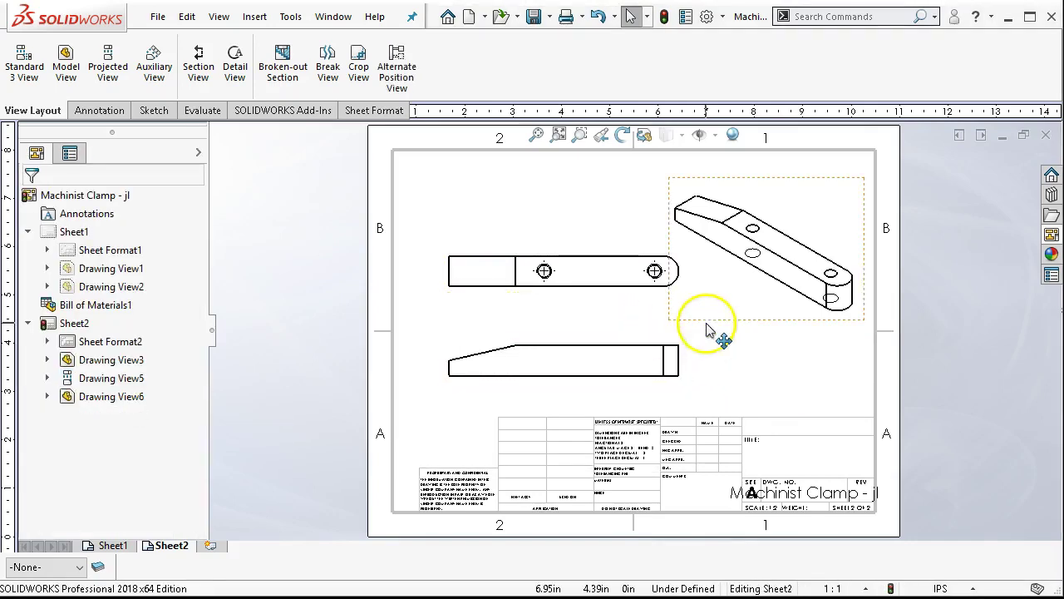
{"action": "left_click", "coordinate": [735, 322]}
{"action": "left_click_drag", "start_coordinate": [735, 323], "coordinate": [733, 302]}
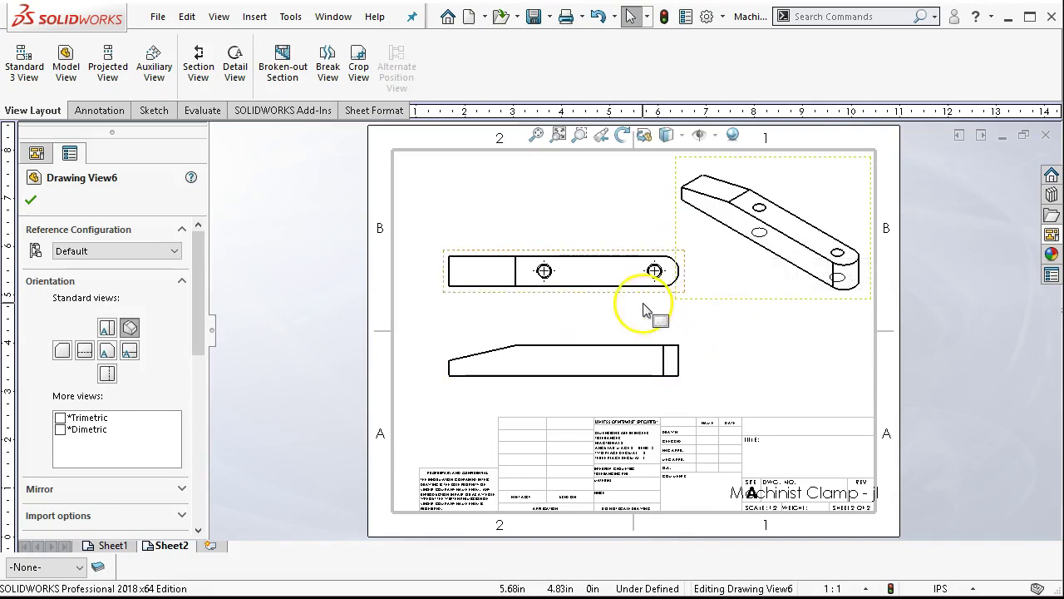
{"action": "left_click", "coordinate": [610, 302]}
{"action": "left_click_drag", "start_coordinate": [620, 345], "coordinate": [656, 354]}
{"action": "left_click_drag", "start_coordinate": [730, 374], "coordinate": [784, 378]}
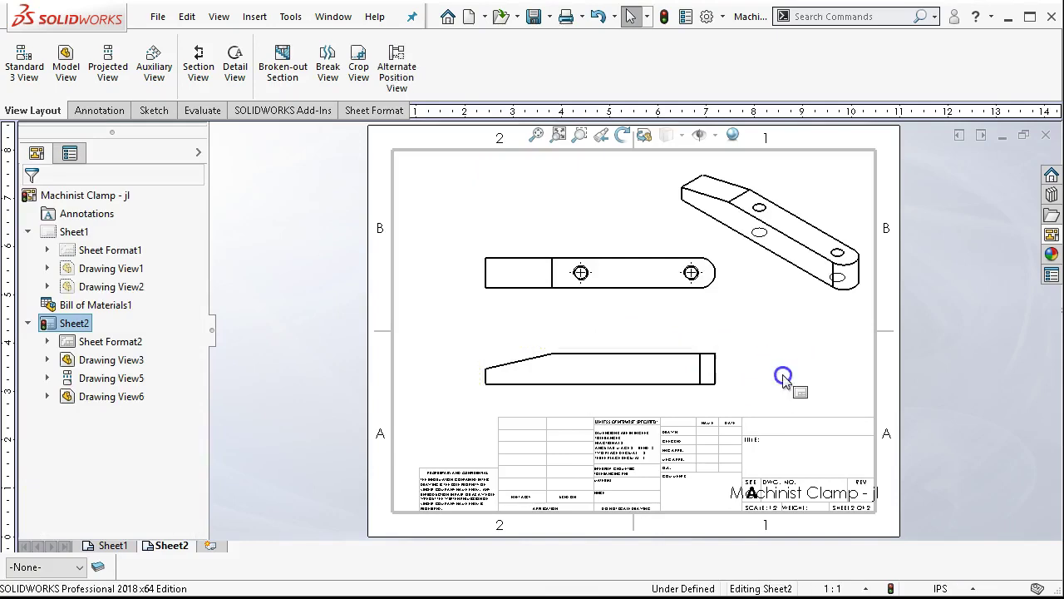
Add a third sheet and insert front, top and isometric model views of 2 Jaw Right - jl.SLDPRT together on it
{"action": "left_click", "coordinate": [211, 546]}
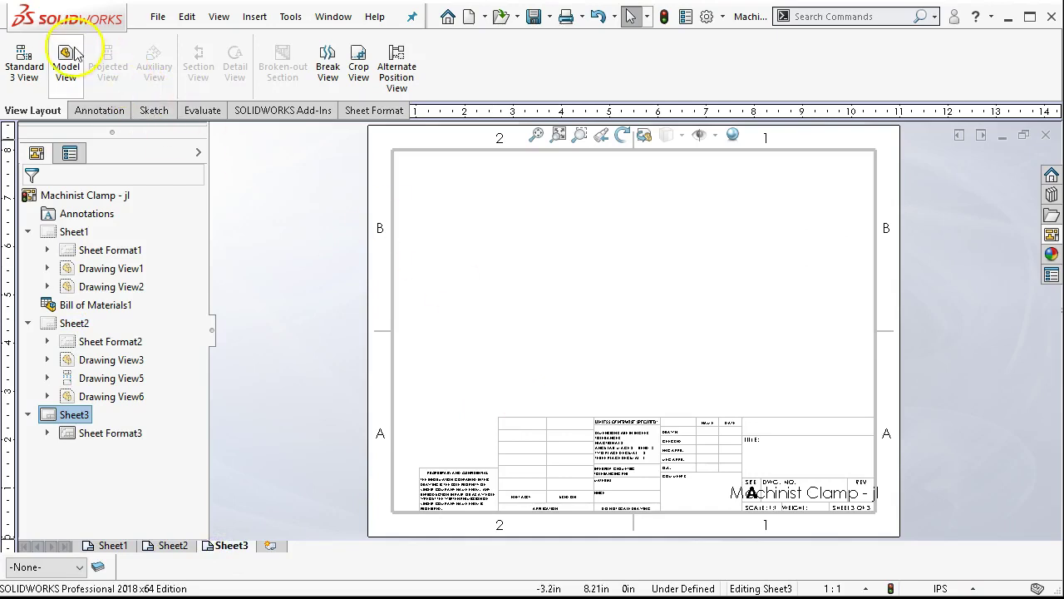
{"action": "left_click", "coordinate": [69, 70]}
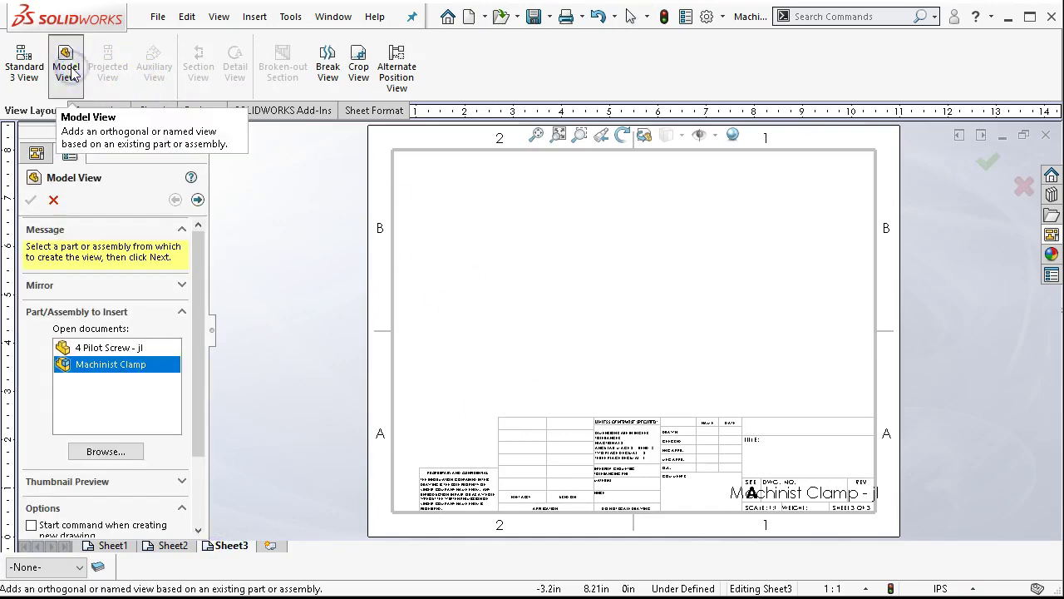
{"action": "left_click", "coordinate": [104, 452]}
{"action": "left_click", "coordinate": [249, 141]}
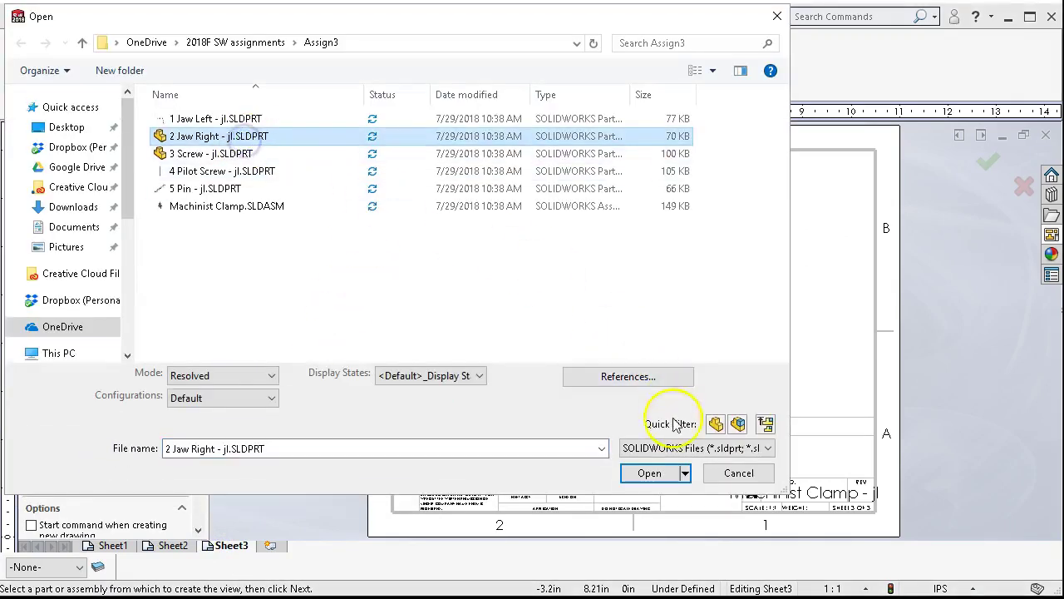
{"action": "left_click", "coordinate": [650, 484]}
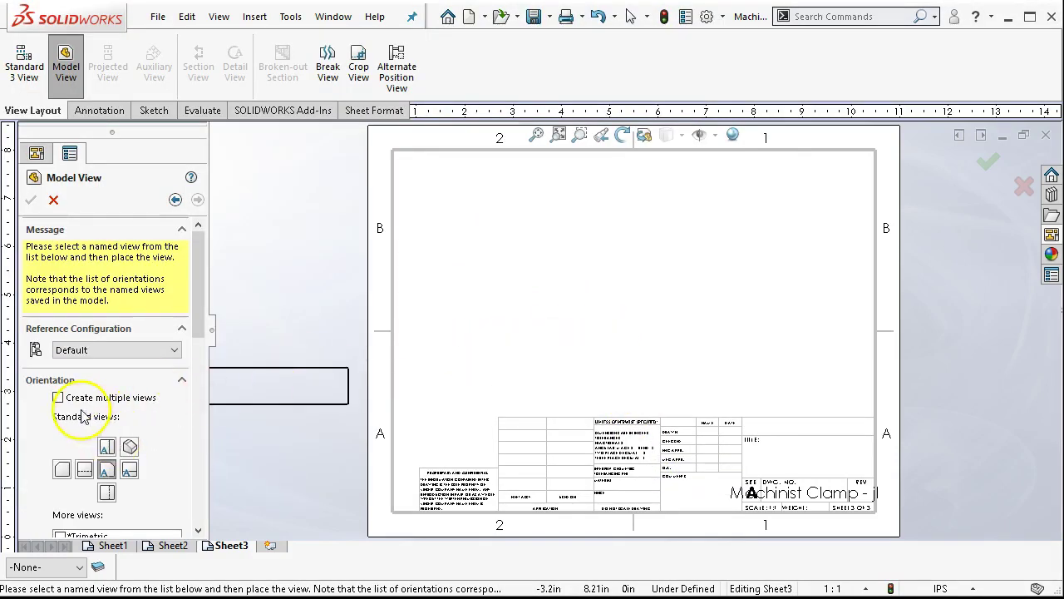
{"action": "left_click", "coordinate": [58, 398]}
{"action": "left_click", "coordinate": [106, 470]}
{"action": "left_click", "coordinate": [129, 470]}
{"action": "left_click", "coordinate": [30, 200]}
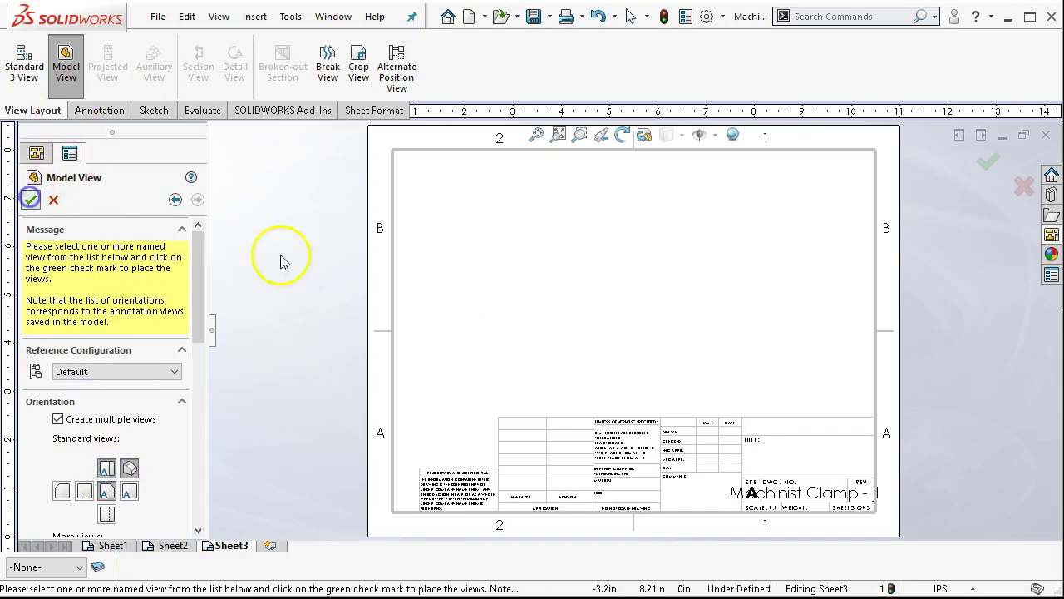
Move the right jaw's front view up and to the right, and its isometric view into the third sheet's upper right corner
{"action": "mouse_move", "coordinate": [624, 368]}
{"action": "left_mouse_down"}
{"action": "mouse_move", "coordinate": [641, 336]}
{"action": "mouse_move", "coordinate": [665, 336]}
{"action": "left_mouse_up"}
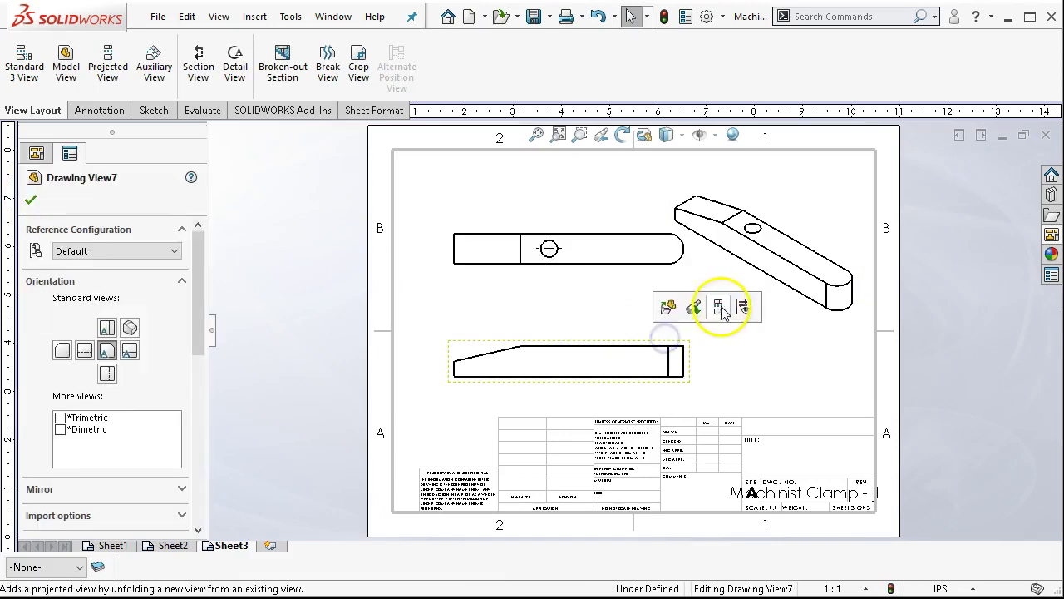
{"action": "left_click", "coordinate": [809, 304]}
{"action": "left_click", "coordinate": [804, 316]}
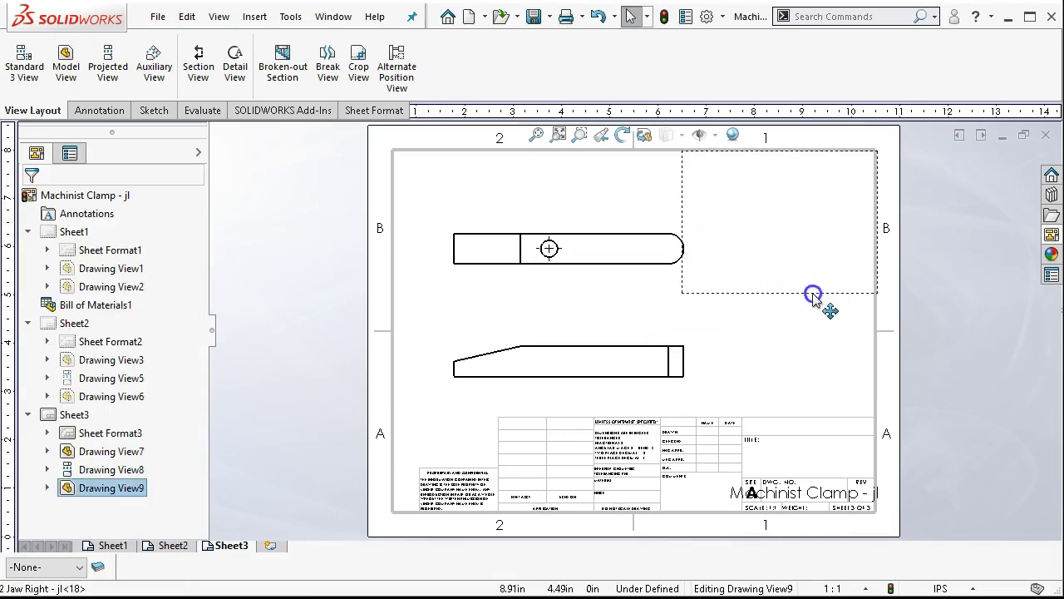
{"action": "left_click", "coordinate": [788, 393]}
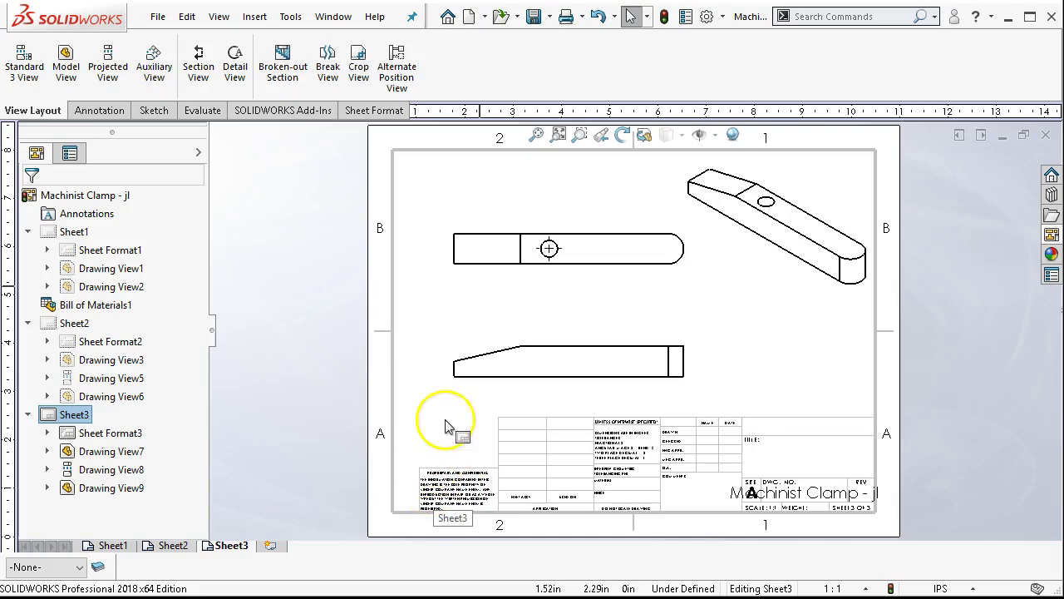
{"action": "right_click", "coordinate": [524, 65]}
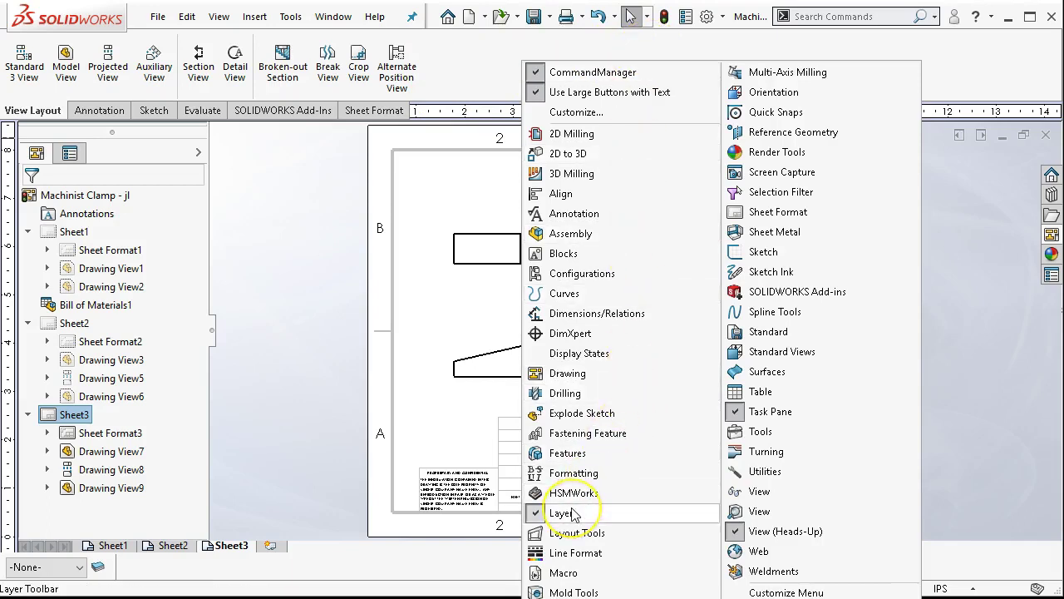
{"action": "left_click", "coordinate": [308, 279]}
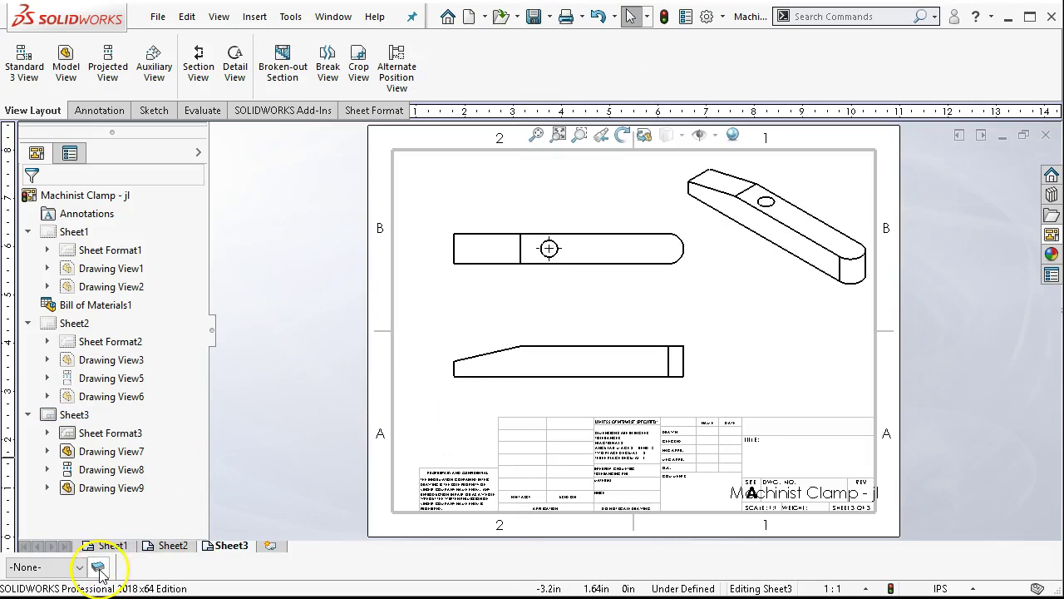
{"action": "left_click", "coordinate": [47, 574]}
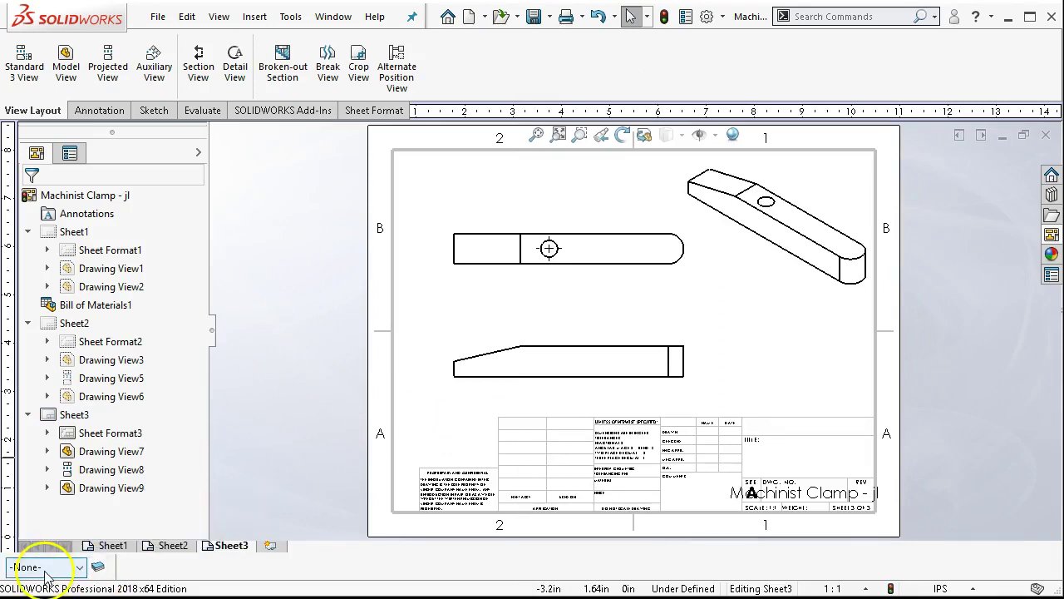
{"action": "left_click", "coordinate": [450, 310]}
Add a fourth sheet to the drawing
{"action": "left_click", "coordinate": [270, 547]}
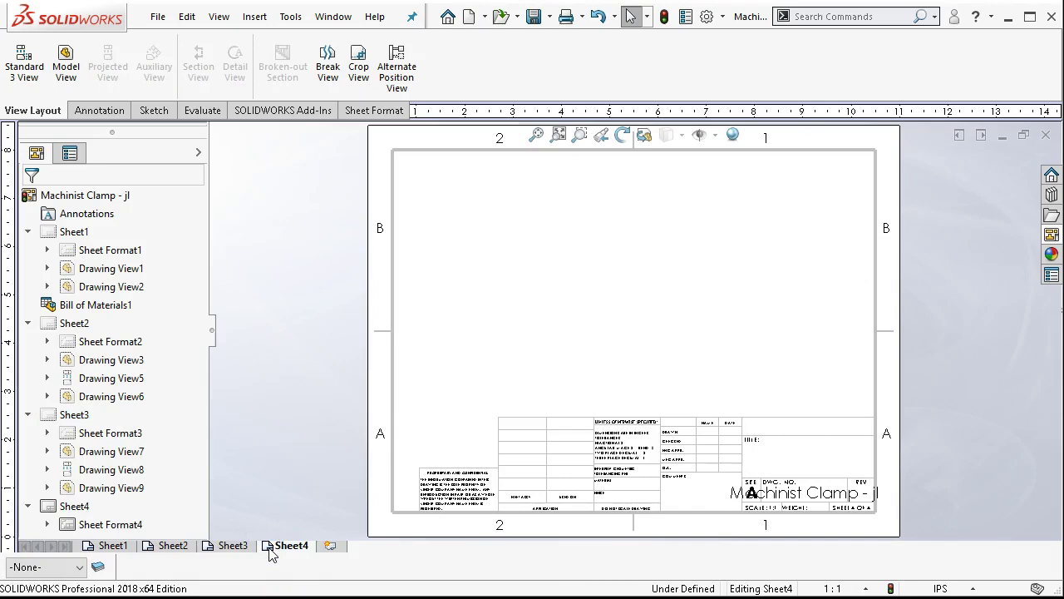
{"action": "left_click", "coordinate": [268, 548]}
{"action": "left_click_drag", "start_coordinate": [494, 309], "coordinate": [493, 256]}
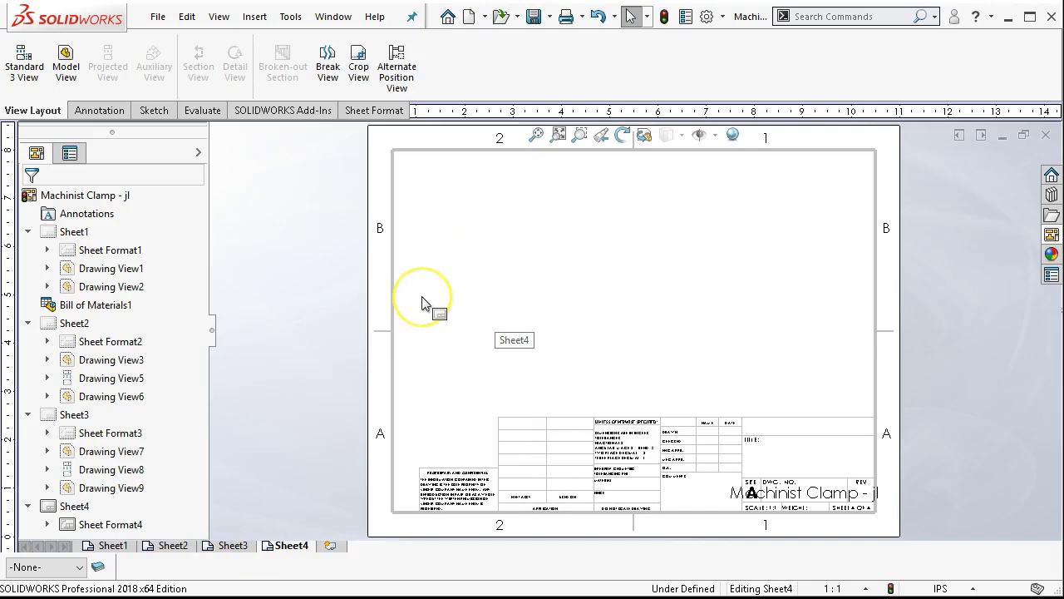
{"action": "left_click", "coordinate": [536, 306]}
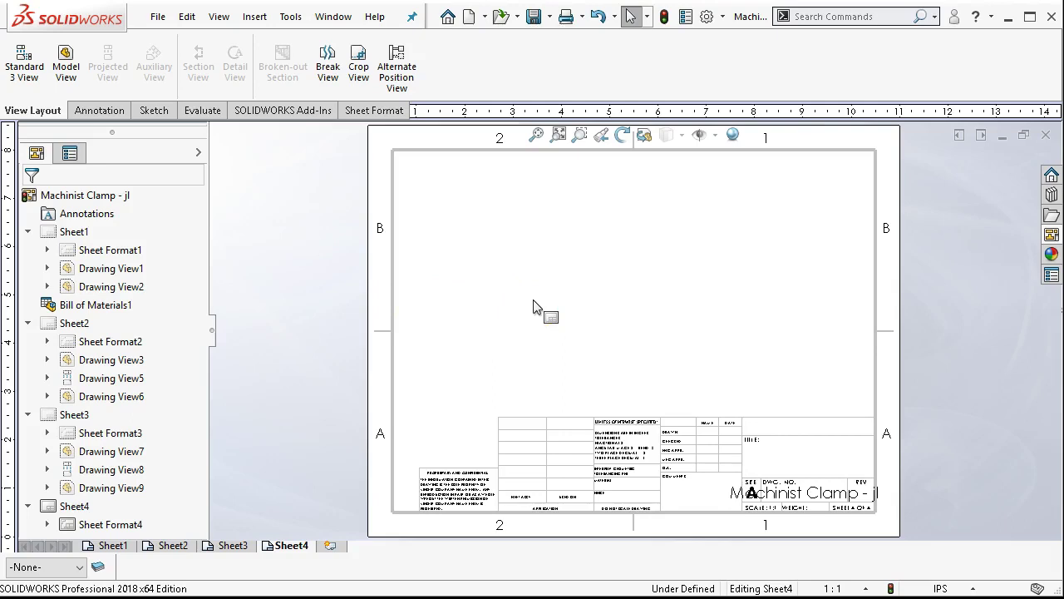
{"action": "left_click", "coordinate": [503, 335]}
{"action": "left_click", "coordinate": [422, 421]}
{"action": "mouse_move", "coordinate": [118, 556]}
{"action": "left_click", "coordinate": [476, 330]}
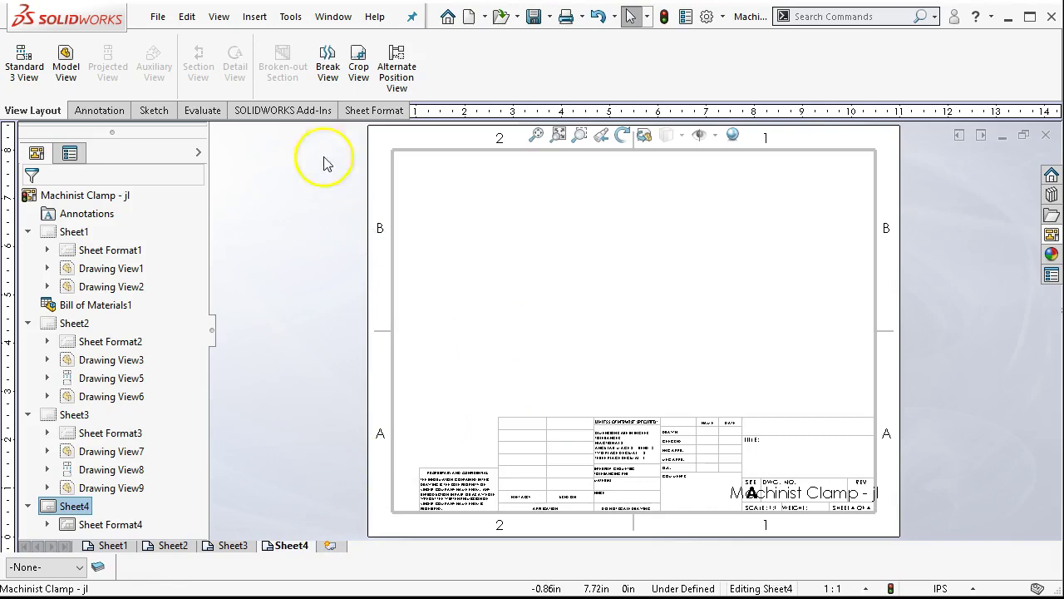
Insert front, right and isometric model views of 3 Screw - jl.SLDPRT together on the fourth sheet
{"action": "left_click", "coordinate": [66, 68]}
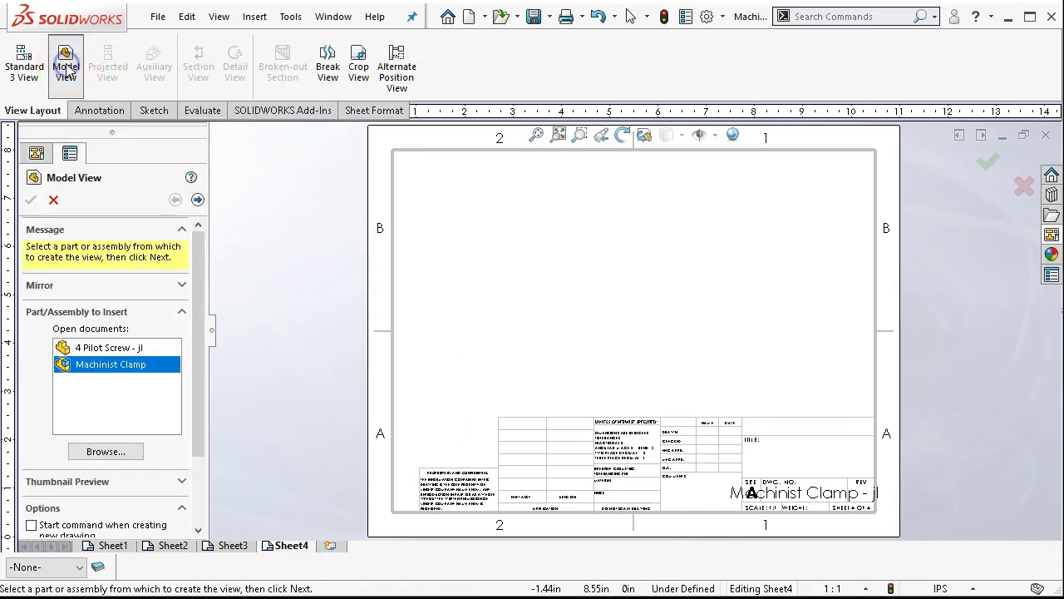
{"action": "left_click", "coordinate": [103, 453]}
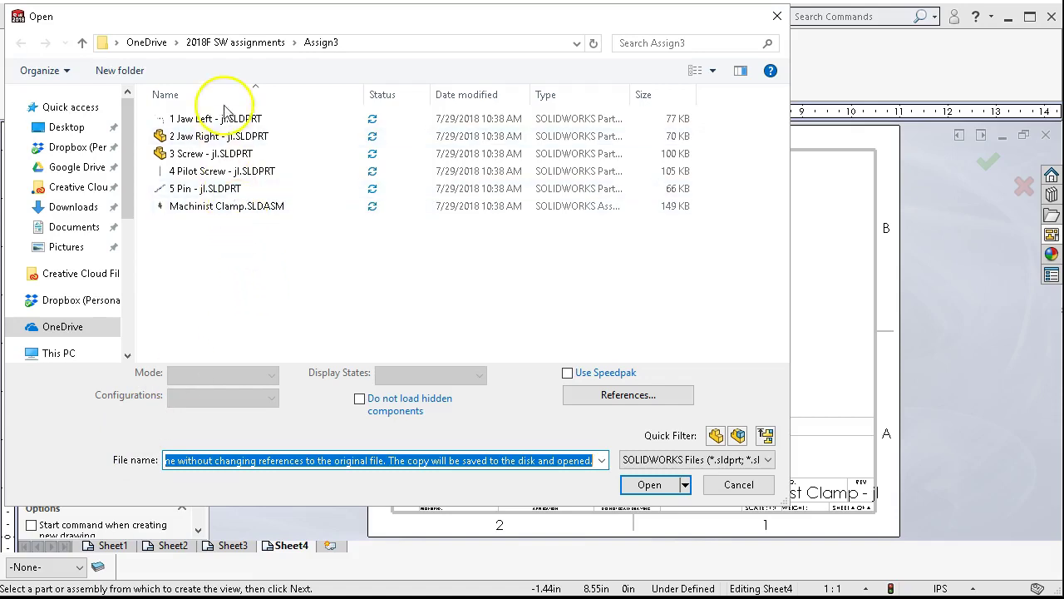
{"action": "left_click", "coordinate": [218, 172]}
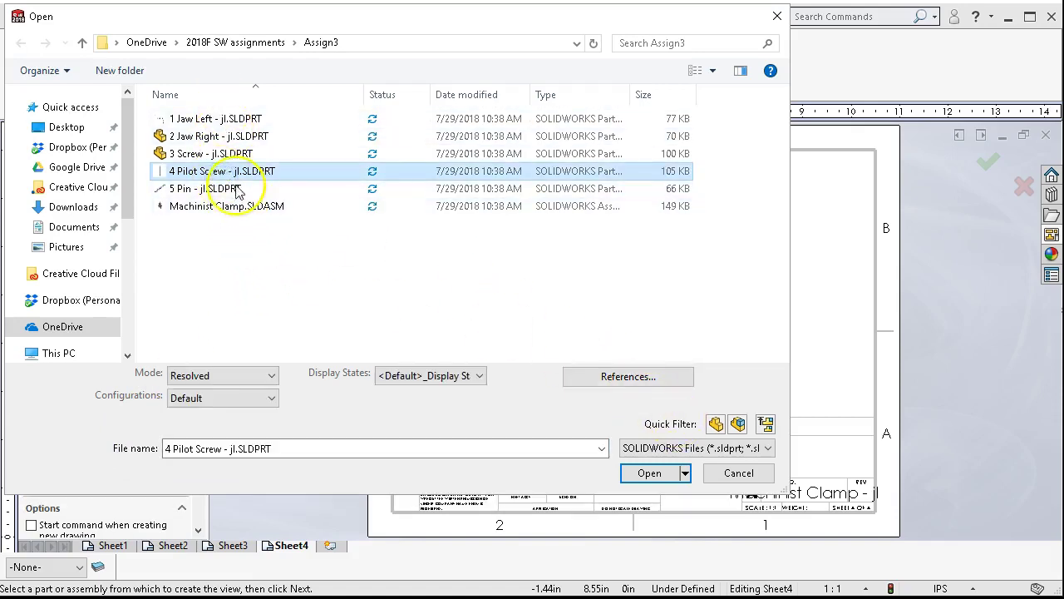
{"action": "left_click", "coordinate": [204, 157]}
{"action": "left_click", "coordinate": [650, 472]}
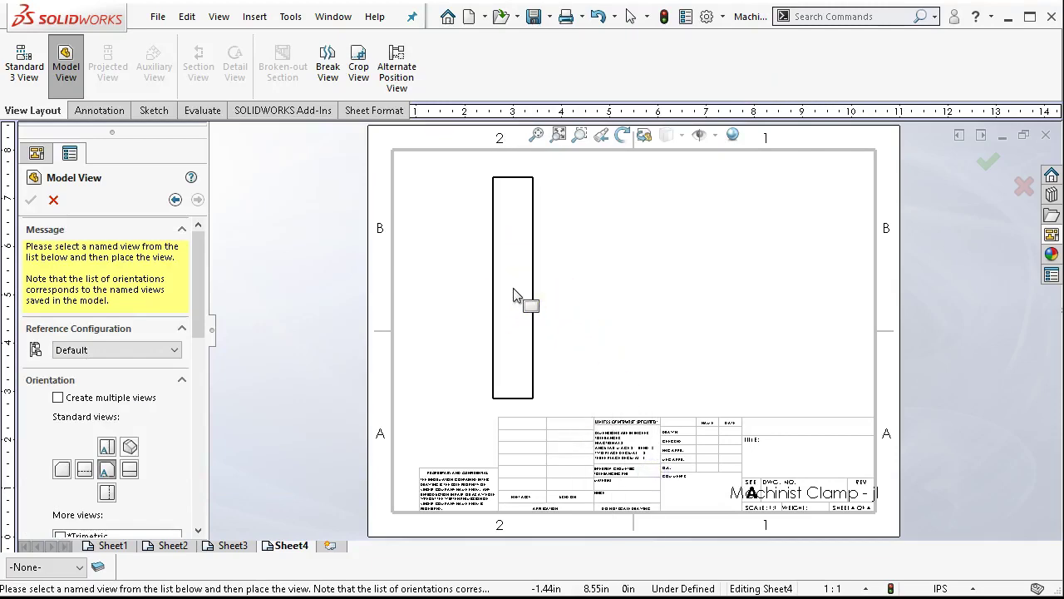
{"action": "left_click", "coordinate": [56, 399]}
{"action": "left_click", "coordinate": [106, 470]}
{"action": "left_click", "coordinate": [109, 470]}
{"action": "left_click", "coordinate": [129, 491]}
{"action": "left_click", "coordinate": [129, 470]}
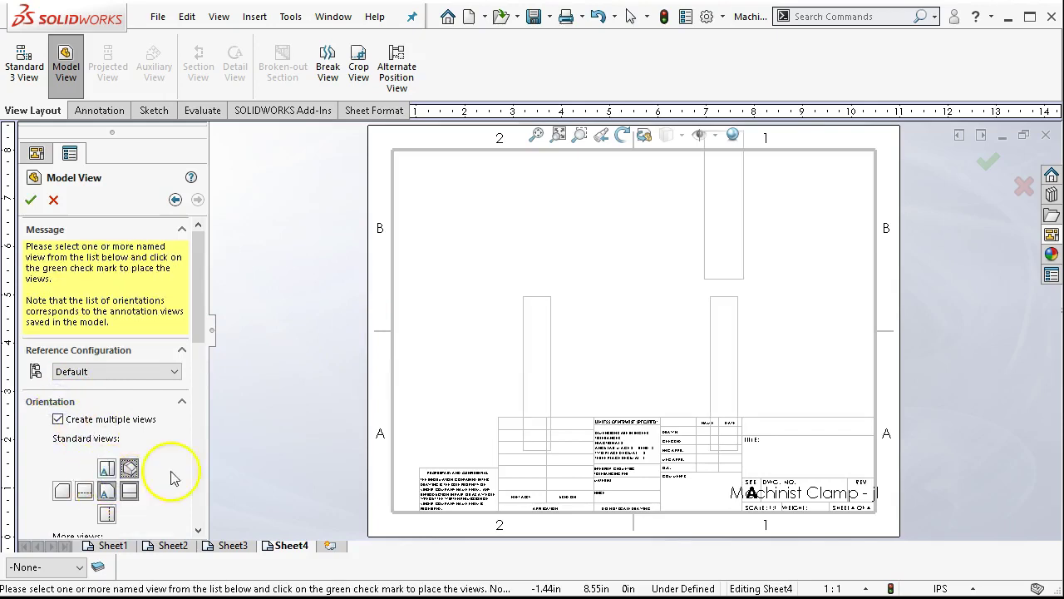
{"action": "left_click", "coordinate": [31, 199]}
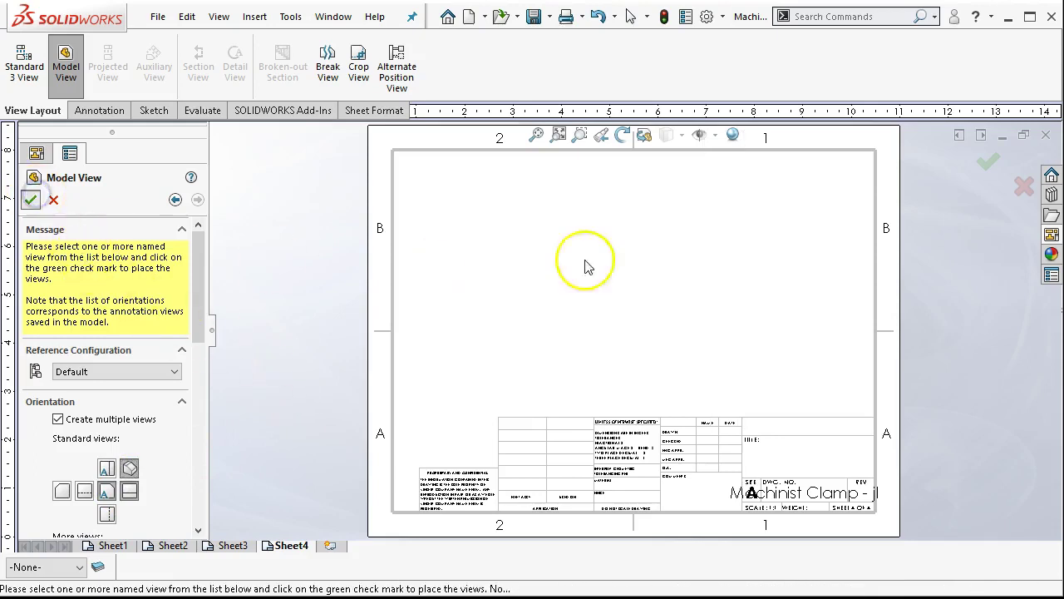
Shift the screw's front and right views up and closer together, and rotate the front view 90 degrees with its dependent views updating
{"action": "mouse_move", "coordinate": [561, 283]}
{"action": "left_mouse_down"}
{"action": "mouse_move", "coordinate": [571, 276]}
{"action": "mouse_move", "coordinate": [557, 197]}
{"action": "left_mouse_up"}
{"action": "mouse_move", "coordinate": [683, 317]}
{"action": "left_mouse_down"}
{"action": "mouse_move", "coordinate": [712, 332]}
{"action": "mouse_move", "coordinate": [689, 344]}
{"action": "mouse_move", "coordinate": [665, 338]}
{"action": "left_mouse_up"}
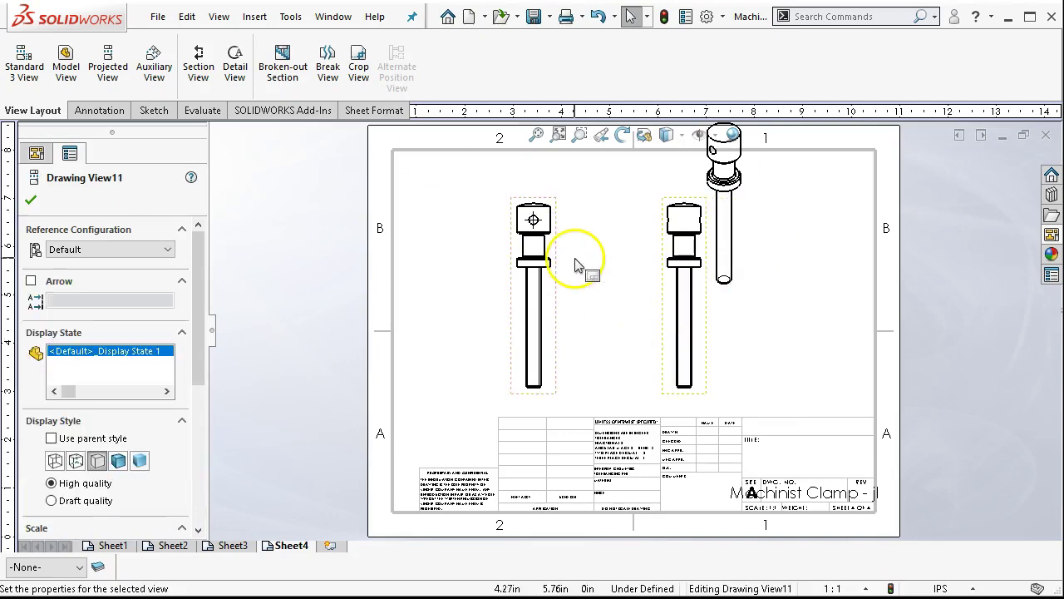
{"action": "left_click", "coordinate": [556, 287]}
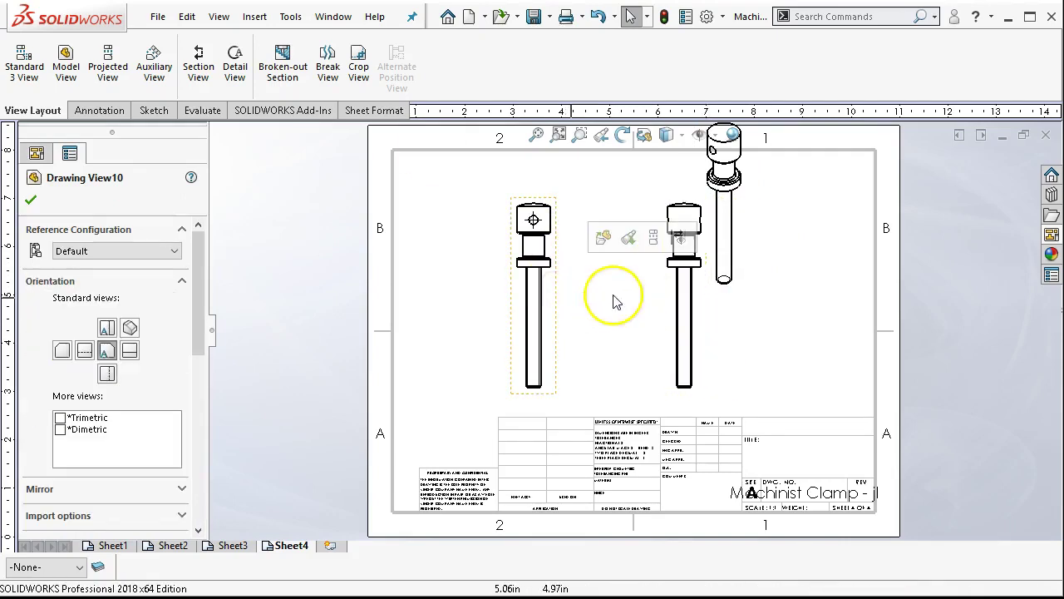
{"action": "scroll", "coordinate": [624, 316], "scroll_direction": "up", "scroll_amount": 2}
{"action": "left_click", "coordinate": [624, 135]}
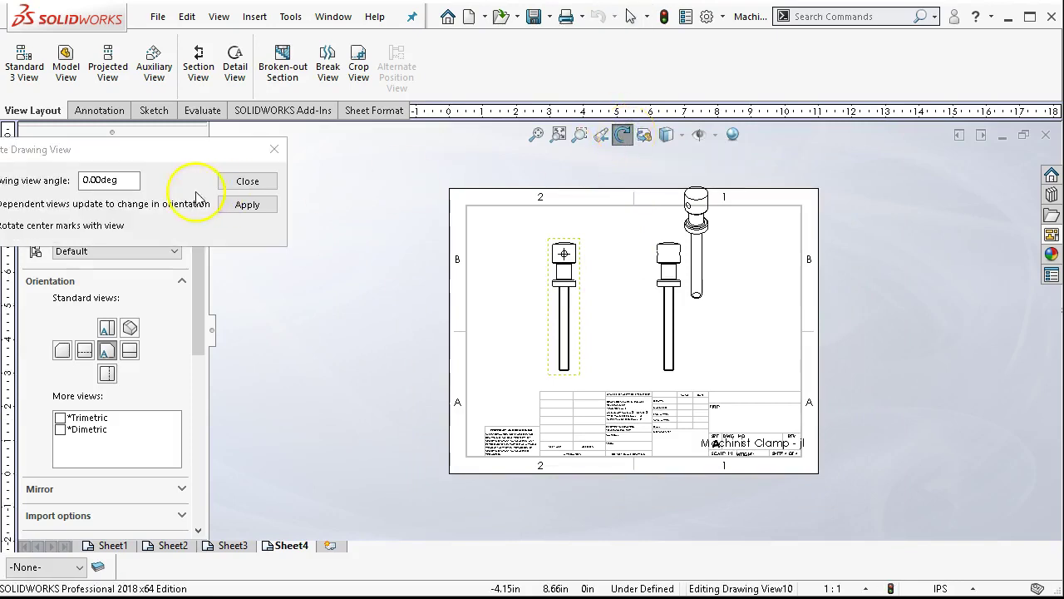
{"action": "mouse_move", "coordinate": [164, 156]}
{"action": "left_mouse_down"}
{"action": "mouse_move", "coordinate": [351, 178]}
{"action": "mouse_move", "coordinate": [419, 231]}
{"action": "left_mouse_up"}
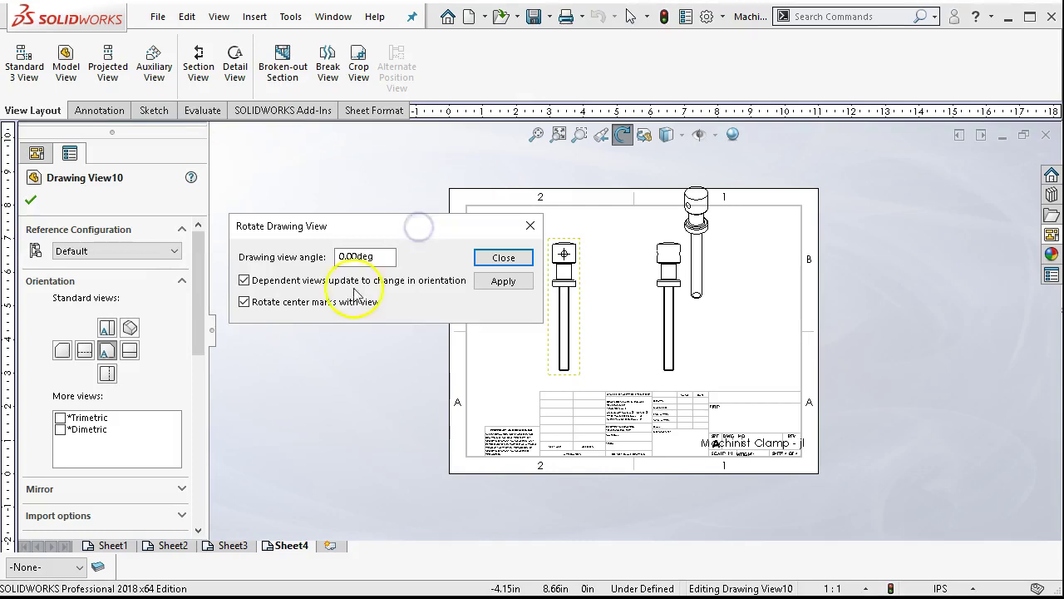
{"action": "left_click", "coordinate": [338, 256]}
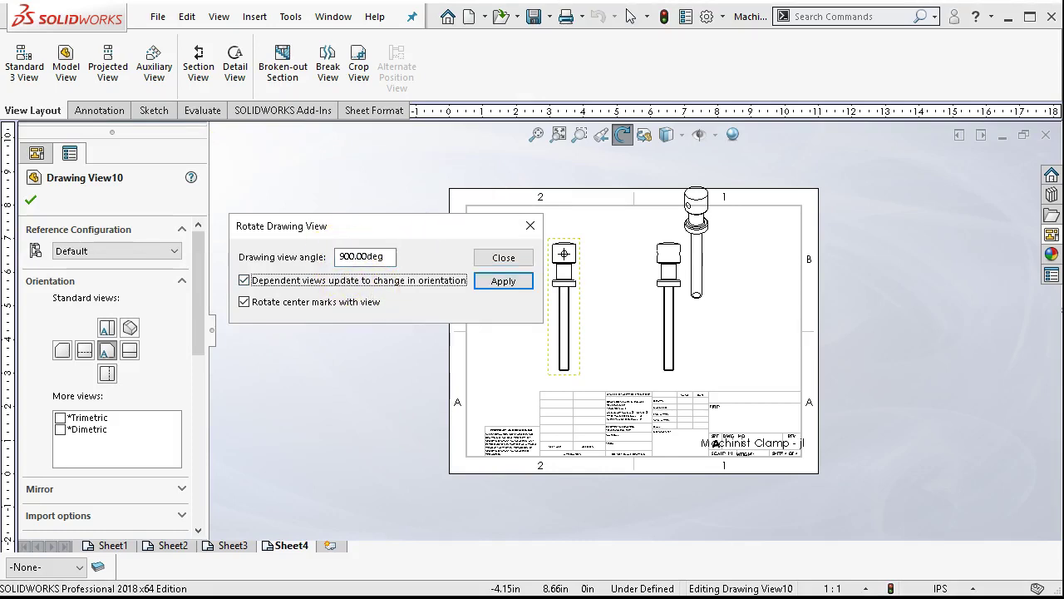
{"action": "left_click", "coordinate": [346, 256]}
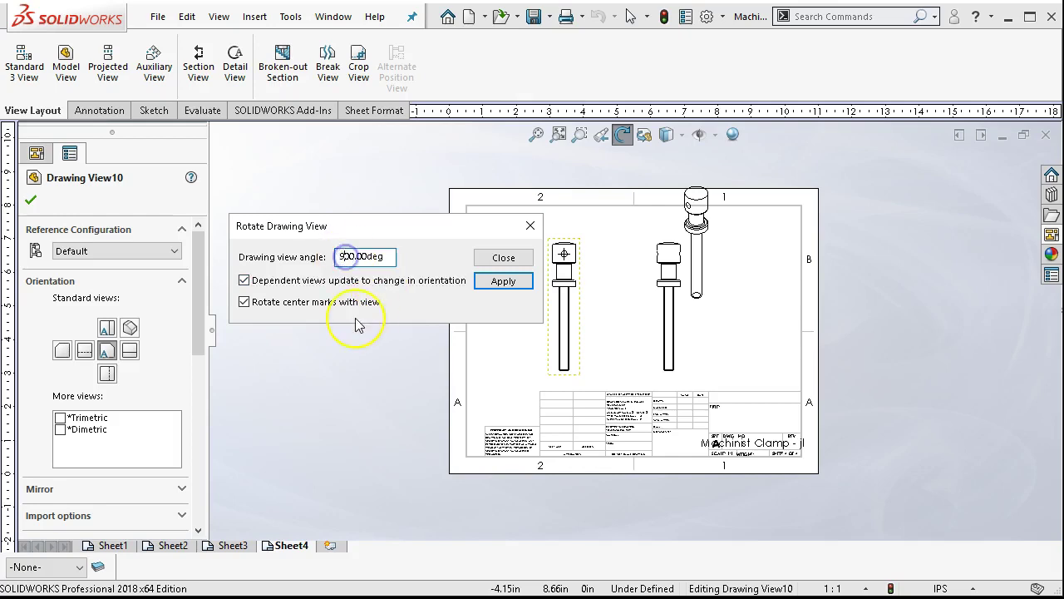
{"action": "left_click", "coordinate": [498, 280]}
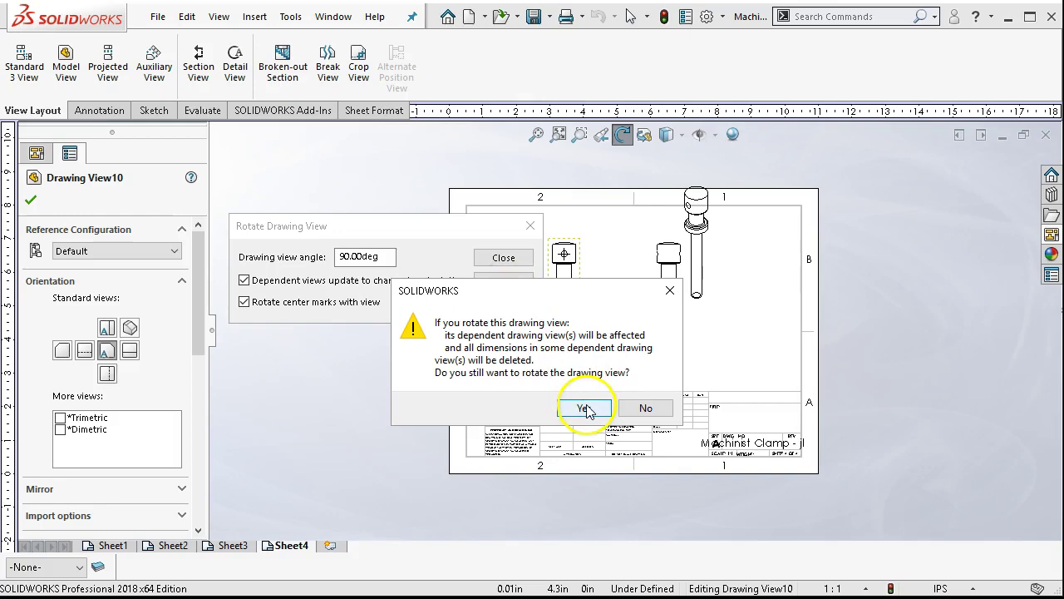
{"action": "left_click", "coordinate": [586, 407]}
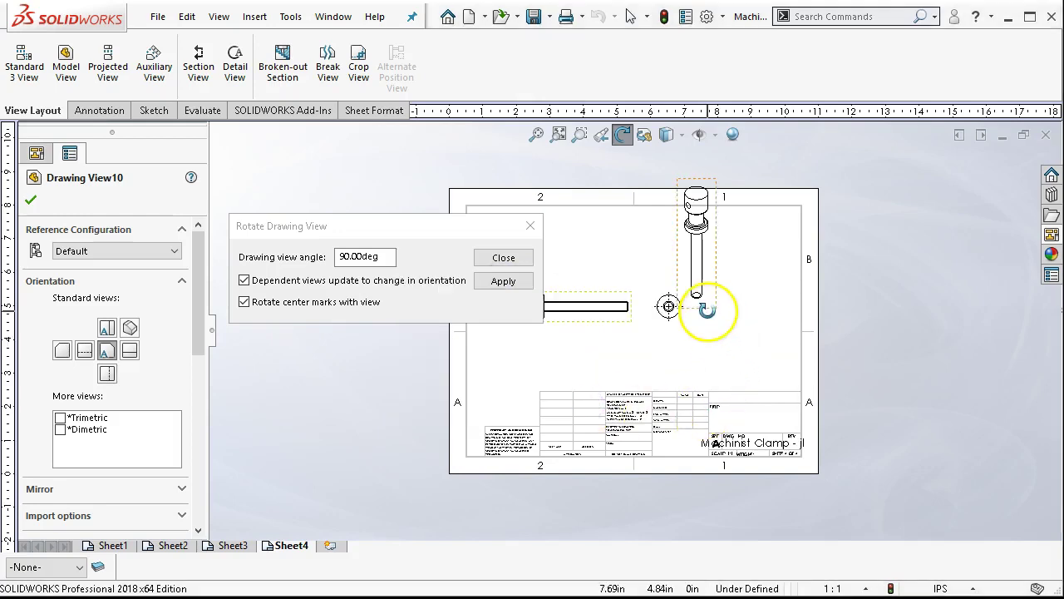
{"action": "left_click", "coordinate": [499, 259]}
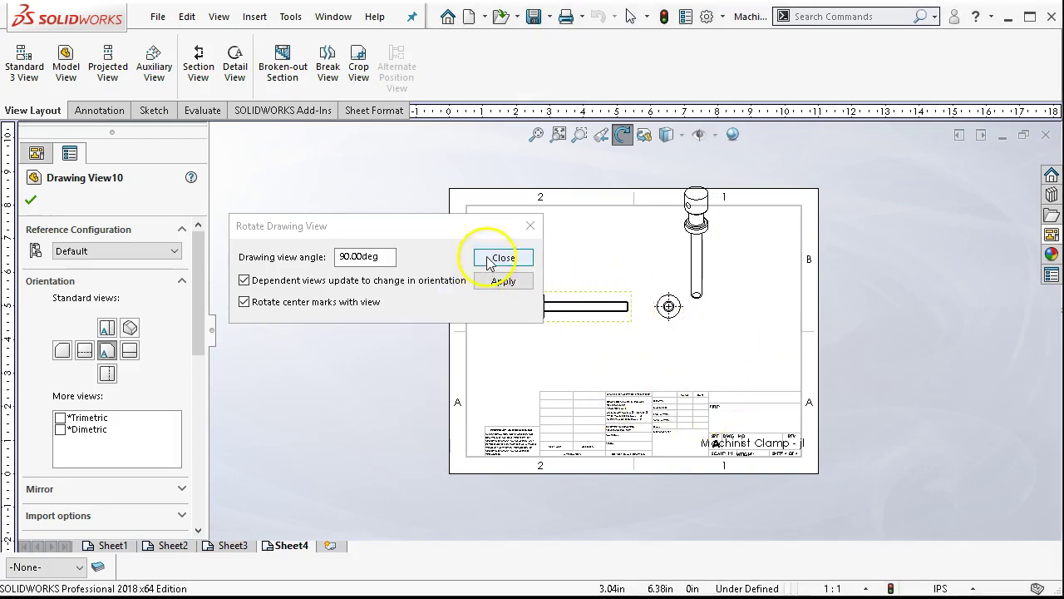
Move the screw's isometric view toward the sheet's upper right corner, and space its front and end views apart above the title block
{"action": "left_click_drag", "start_coordinate": [711, 309], "coordinate": [790, 345]}
{"action": "mouse_move", "coordinate": [604, 337]}
{"action": "left_mouse_down"}
{"action": "mouse_move", "coordinate": [632, 361]}
{"action": "mouse_move", "coordinate": [595, 337]}
{"action": "left_mouse_up"}
{"action": "left_click_drag", "start_coordinate": [687, 340], "coordinate": [733, 345]}
{"action": "mouse_move", "coordinate": [622, 324]}
{"action": "left_mouse_down"}
{"action": "mouse_move", "coordinate": [656, 360]}
{"action": "mouse_move", "coordinate": [637, 314]}
{"action": "left_mouse_up"}
{"action": "left_click", "coordinate": [660, 379]}
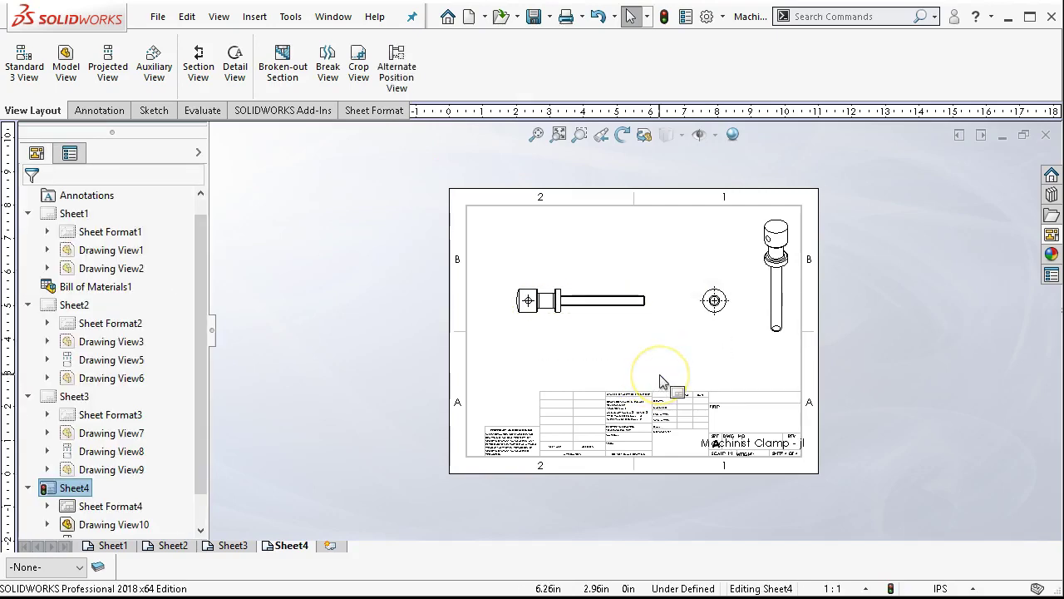
{"action": "mouse_move", "coordinate": [608, 325]}
{"action": "left_mouse_down"}
{"action": "mouse_move", "coordinate": [593, 343]}
{"action": "mouse_move", "coordinate": [606, 332]}
{"action": "left_mouse_up"}
{"action": "left_click", "coordinate": [668, 360]}
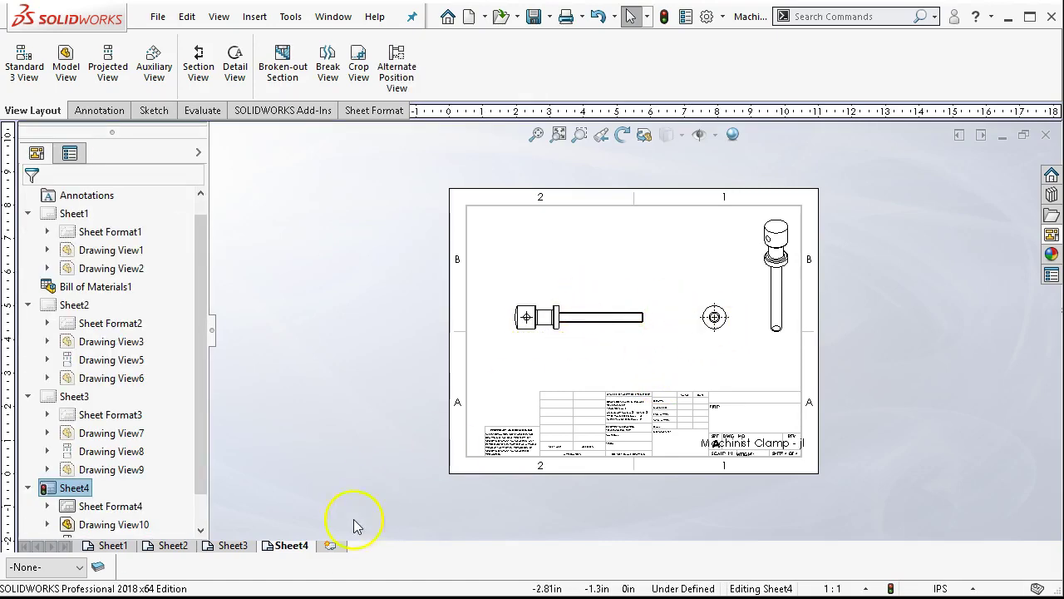
Add a fifth sheet and insert front, right and isometric model views of 4 Pilot Screw - jl.SLDPRT together on it
{"action": "left_click", "coordinate": [331, 549]}
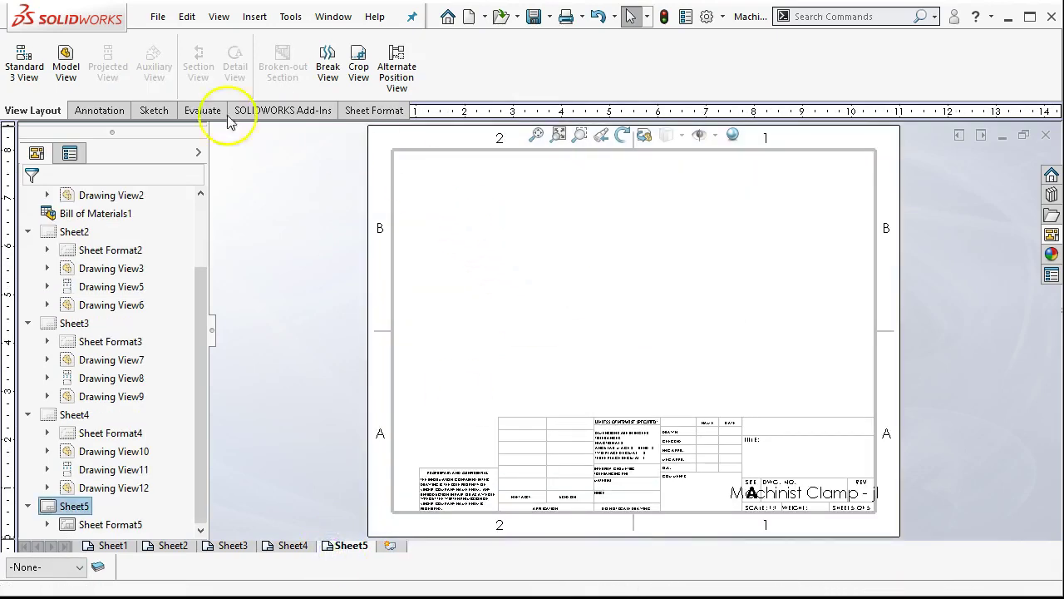
{"action": "left_click", "coordinate": [65, 67]}
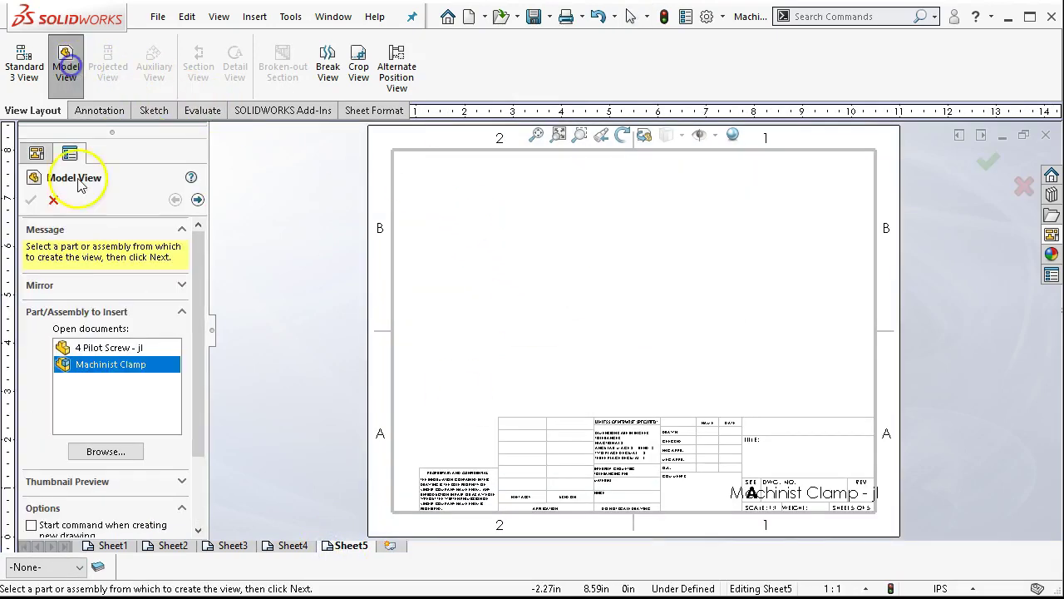
{"action": "left_click", "coordinate": [106, 451]}
{"action": "left_click", "coordinate": [214, 171]}
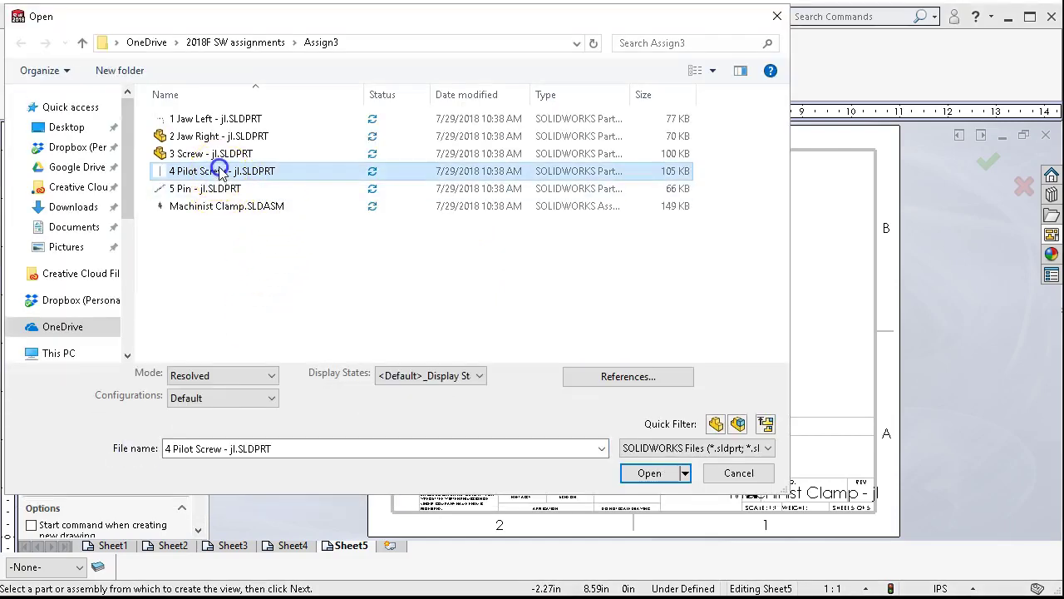
{"action": "left_click", "coordinate": [649, 484]}
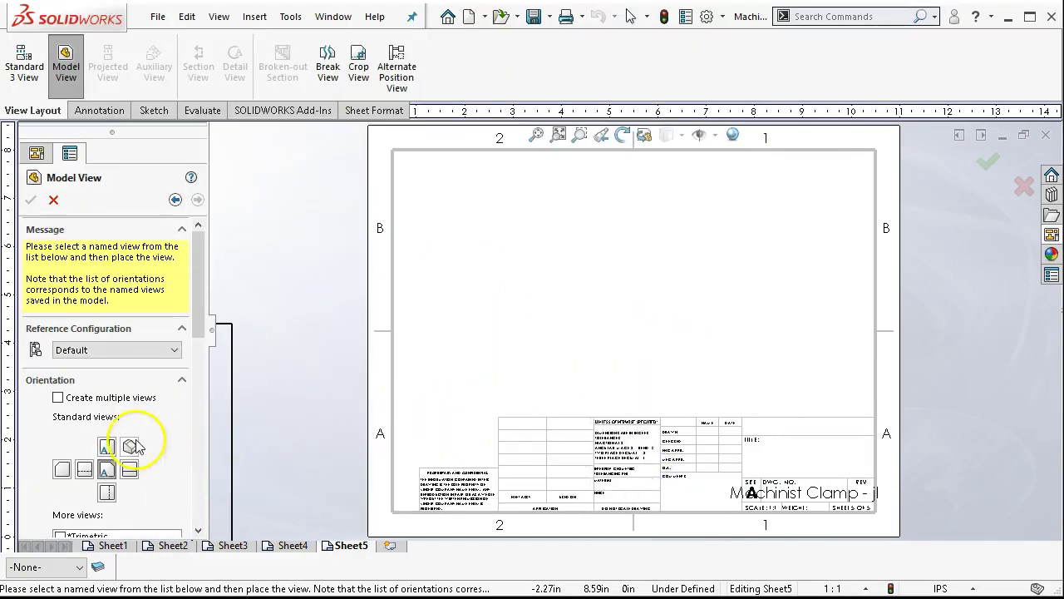
{"action": "left_click", "coordinate": [131, 471]}
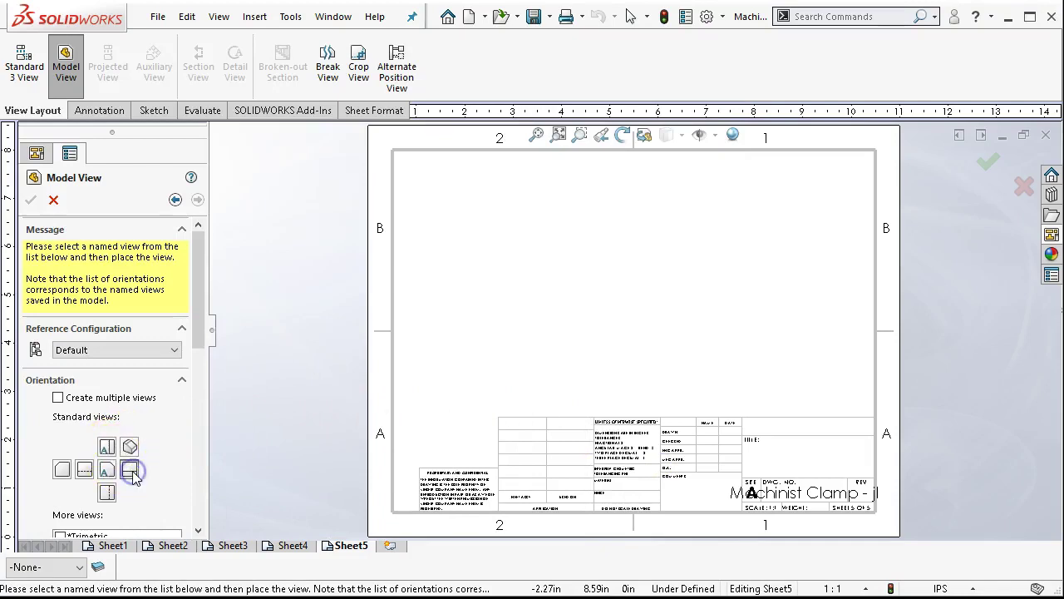
{"action": "left_click", "coordinate": [83, 397]}
{"action": "left_click", "coordinate": [113, 494]}
{"action": "left_click", "coordinate": [115, 492]}
{"action": "left_click", "coordinate": [115, 492]}
{"action": "left_click", "coordinate": [126, 472]}
{"action": "left_click", "coordinate": [30, 200]}
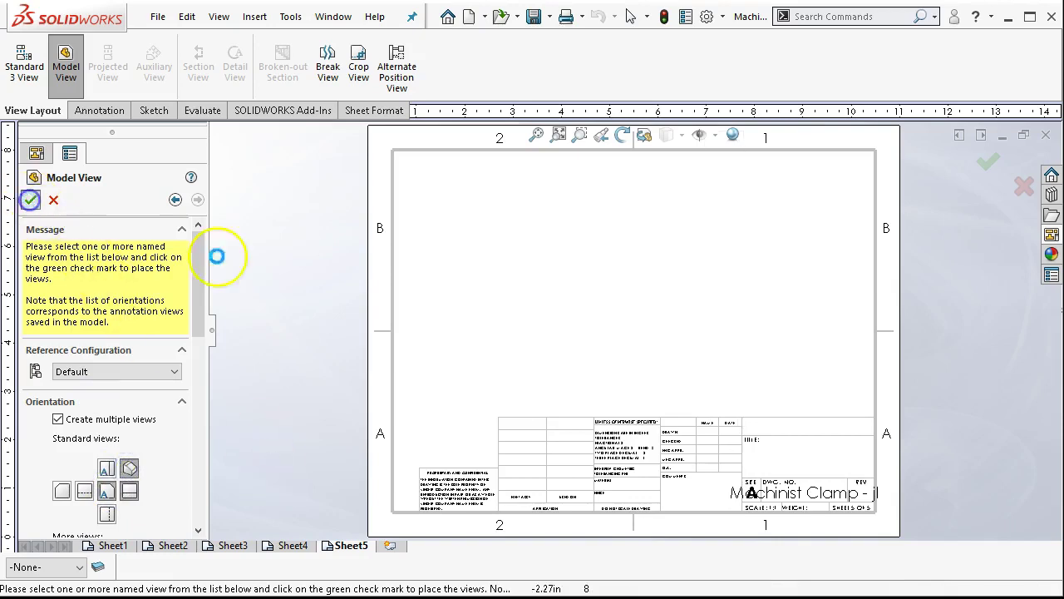
Rotate the pilot screw's front view 90 degrees with its dependent views updating
{"action": "left_click", "coordinate": [560, 285]}
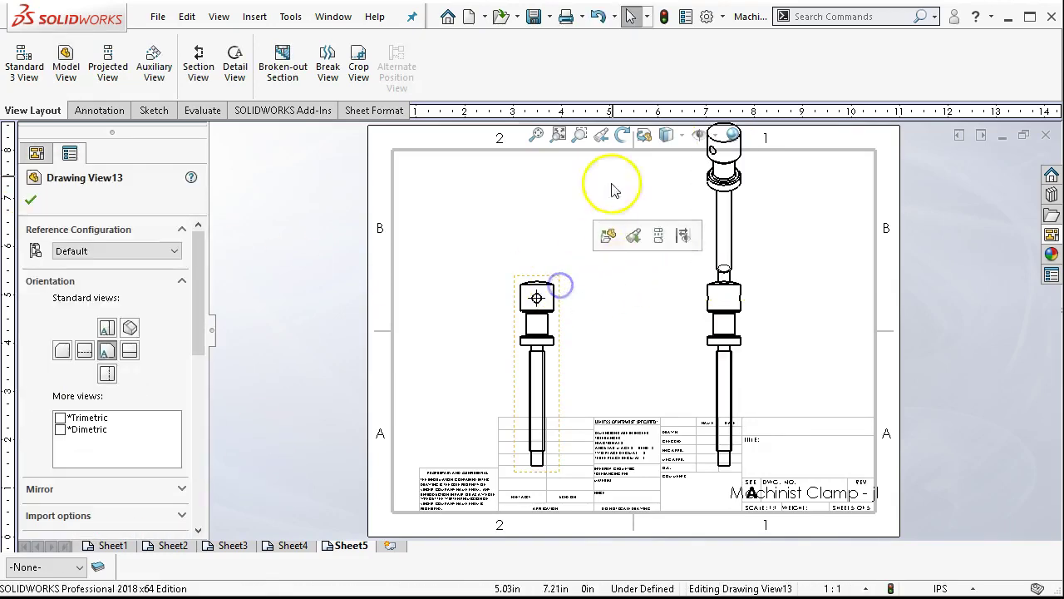
{"action": "left_click", "coordinate": [623, 134]}
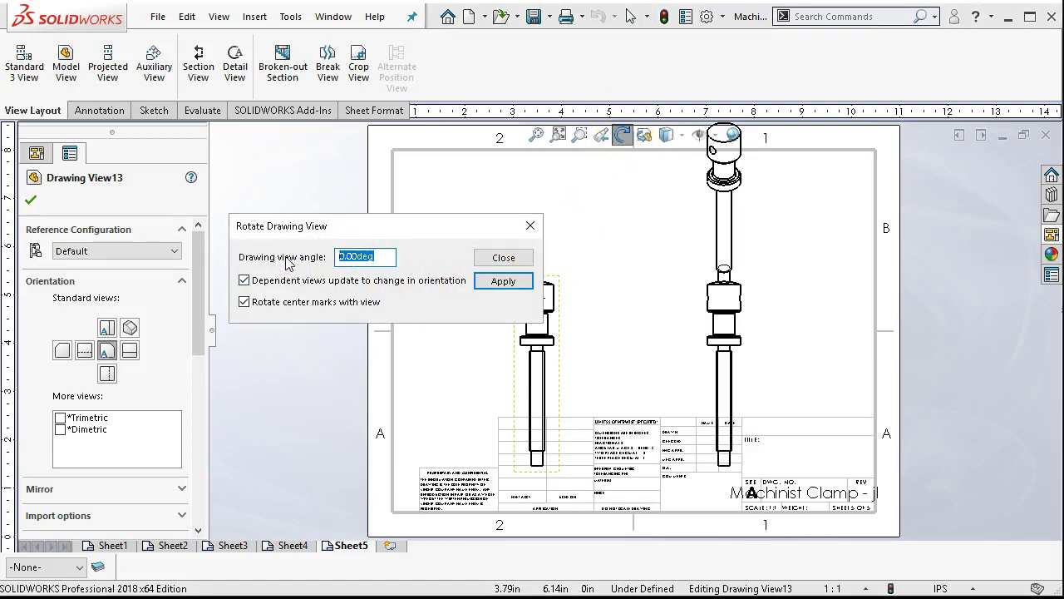
{"action": "type", "text": "90"}
{"action": "key", "text": "Return"}
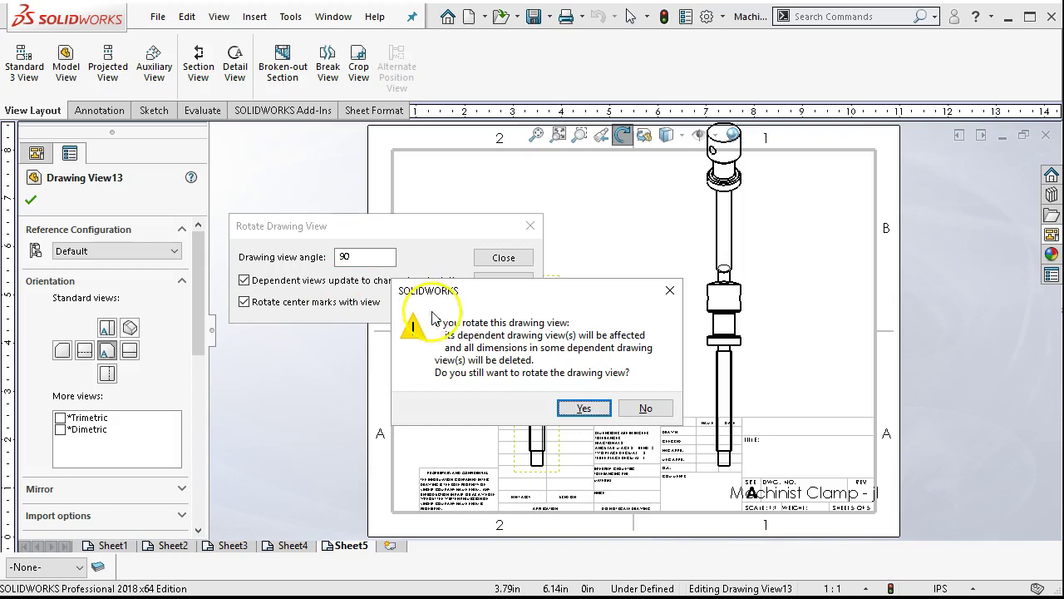
{"action": "left_click", "coordinate": [585, 409]}
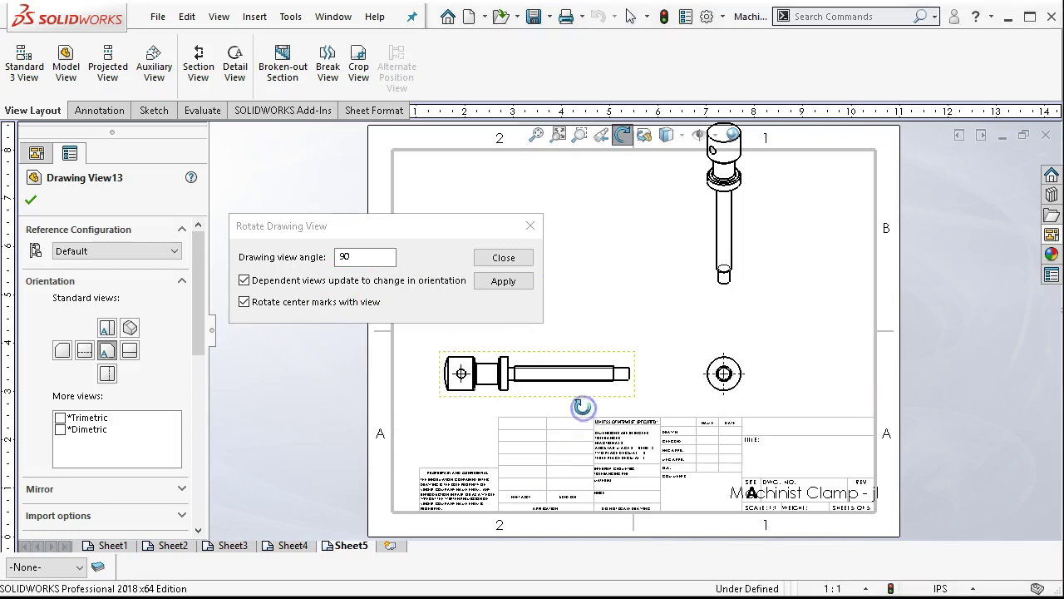
{"action": "left_click", "coordinate": [504, 258]}
Move the pilot screw's isometric view to the sheet's upper right corner and raise the front and end views above the title block
{"action": "mouse_move", "coordinate": [734, 304]}
{"action": "left_mouse_down"}
{"action": "mouse_move", "coordinate": [744, 297]}
{"action": "mouse_move", "coordinate": [855, 343]}
{"action": "left_mouse_up"}
{"action": "left_click_drag", "start_coordinate": [623, 352], "coordinate": [623, 281]}
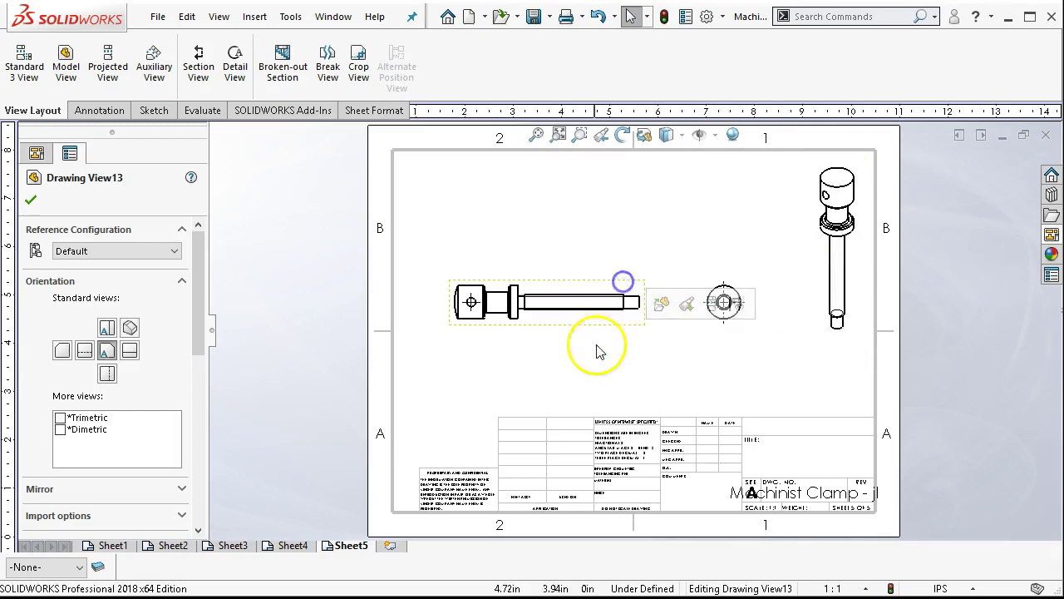
{"action": "left_click", "coordinate": [595, 354]}
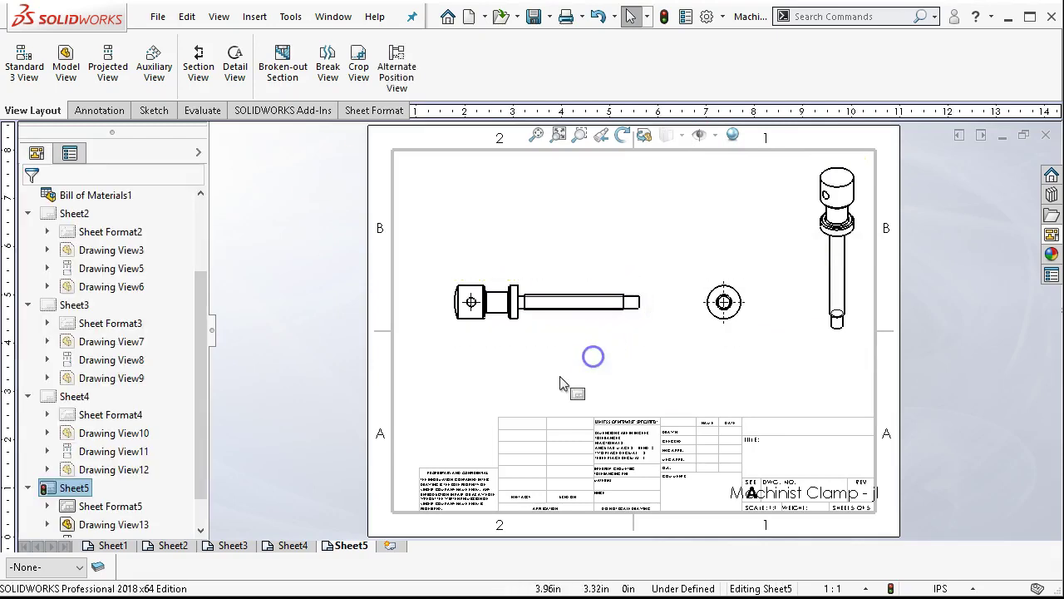
Add a sixth sheet and insert front, right and isometric model views of 5 Pin - jl.SLDPRT together on it
{"action": "left_click", "coordinate": [393, 545]}
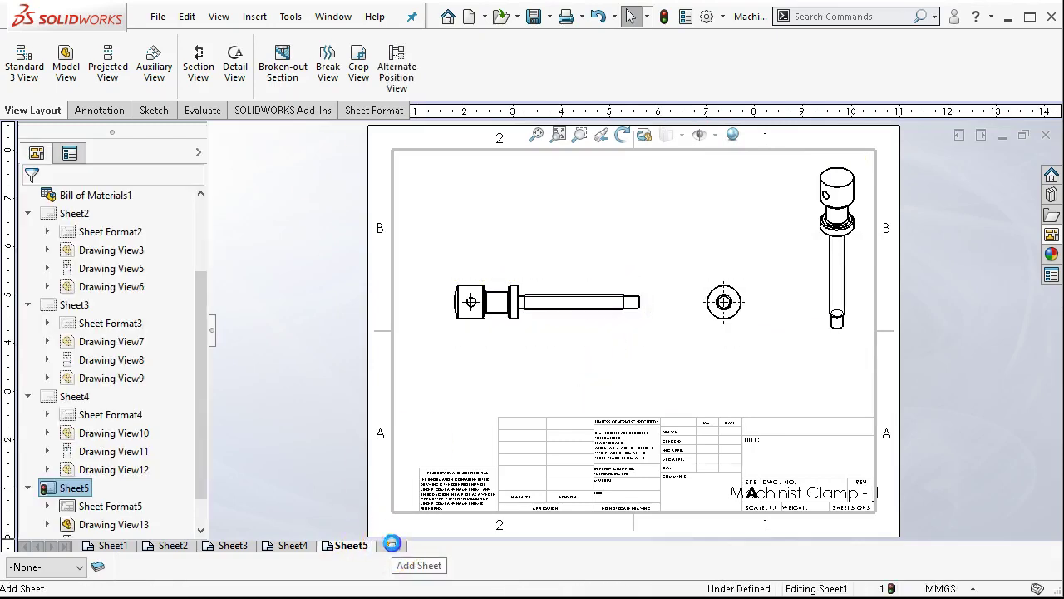
{"action": "left_click", "coordinate": [254, 17]}
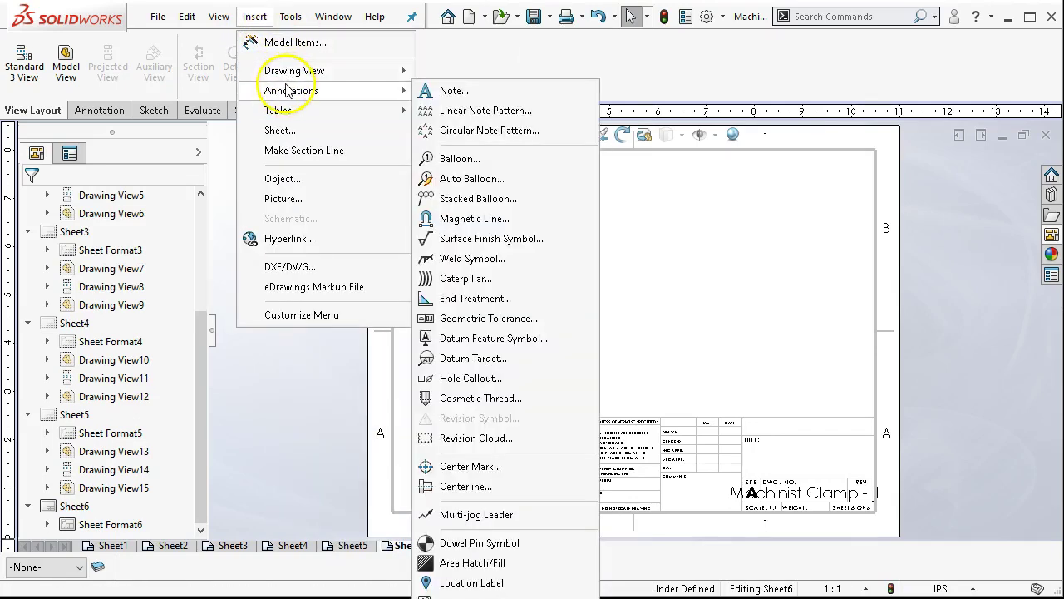
{"action": "mouse_move", "coordinate": [352, 71]}
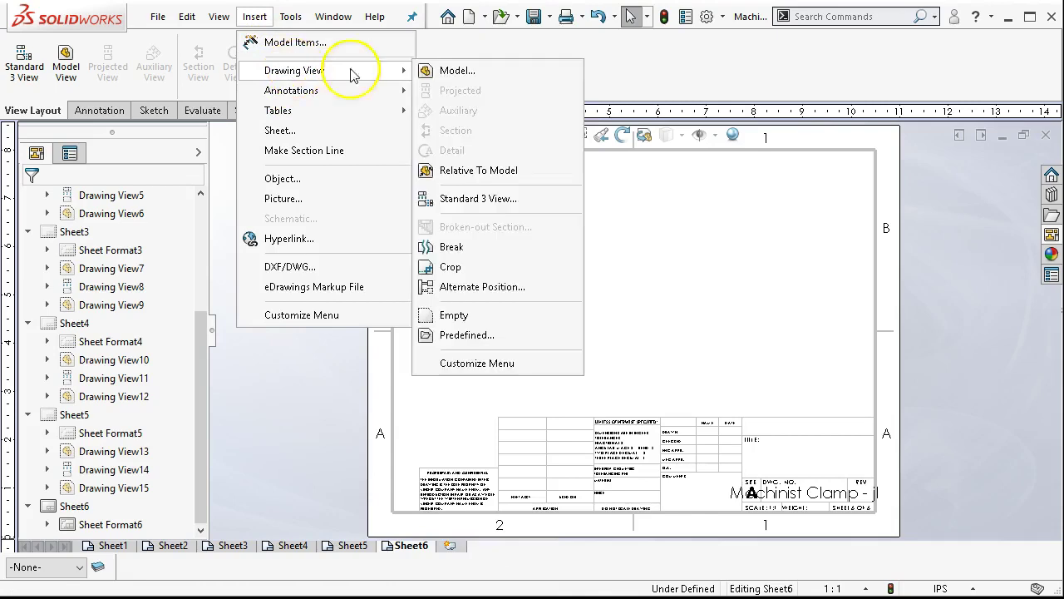
{"action": "left_click", "coordinate": [458, 71]}
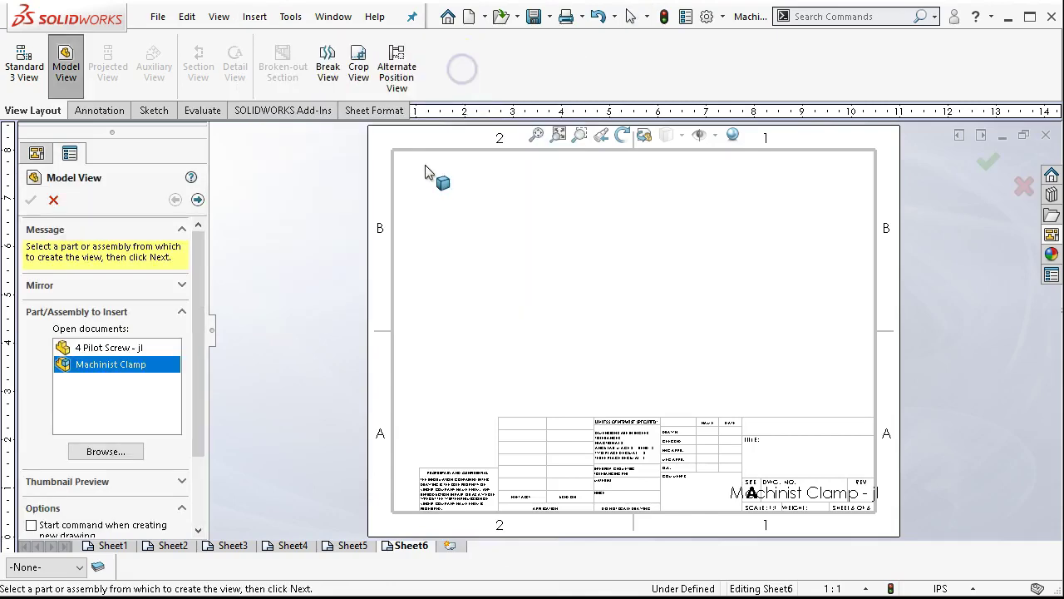
{"action": "left_click", "coordinate": [97, 449]}
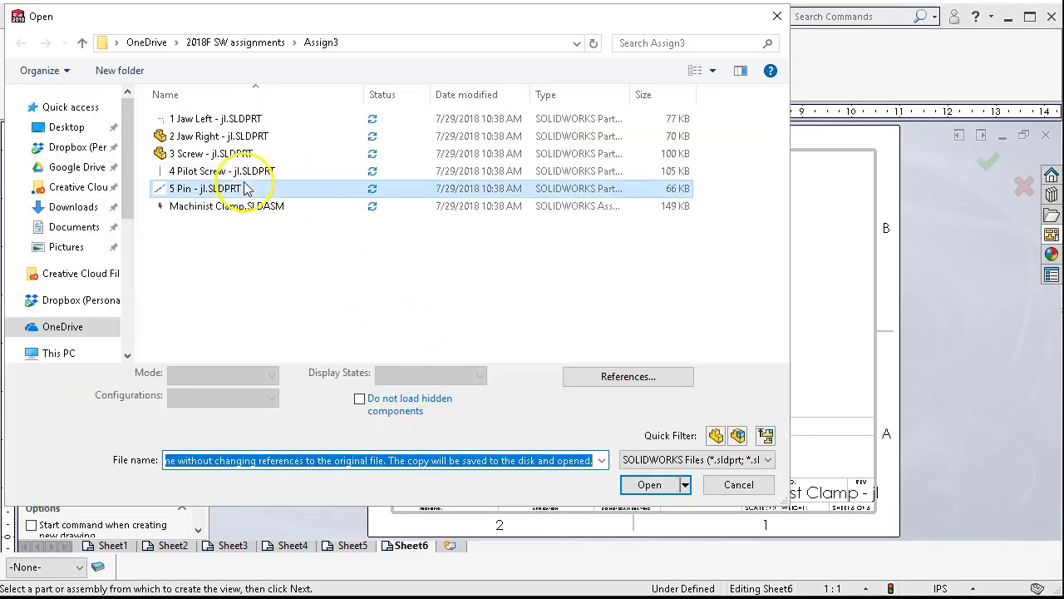
{"action": "left_click", "coordinate": [245, 186]}
{"action": "left_click", "coordinate": [650, 475]}
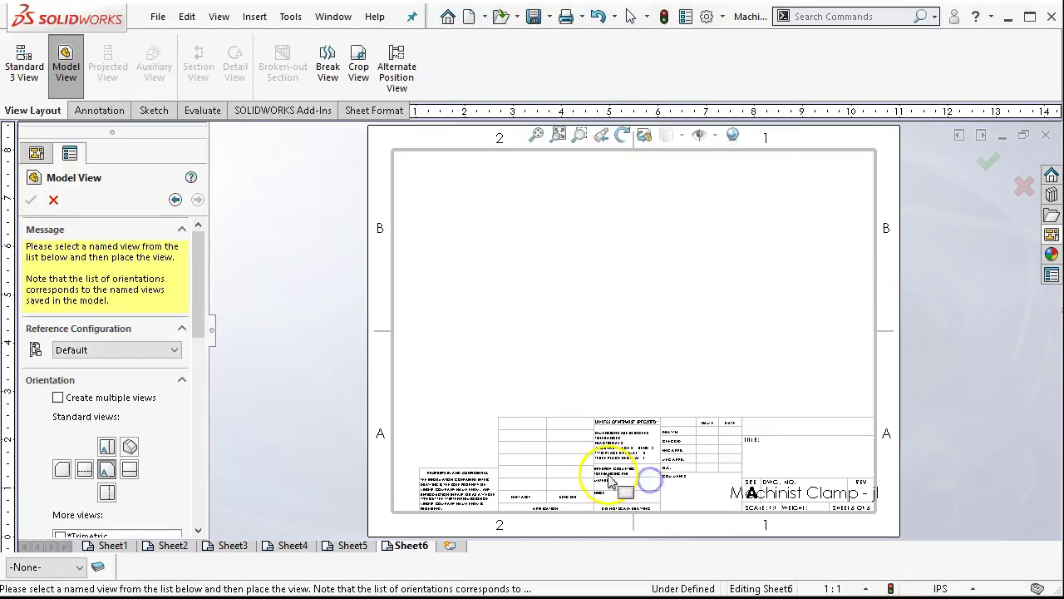
{"action": "left_click", "coordinate": [57, 398]}
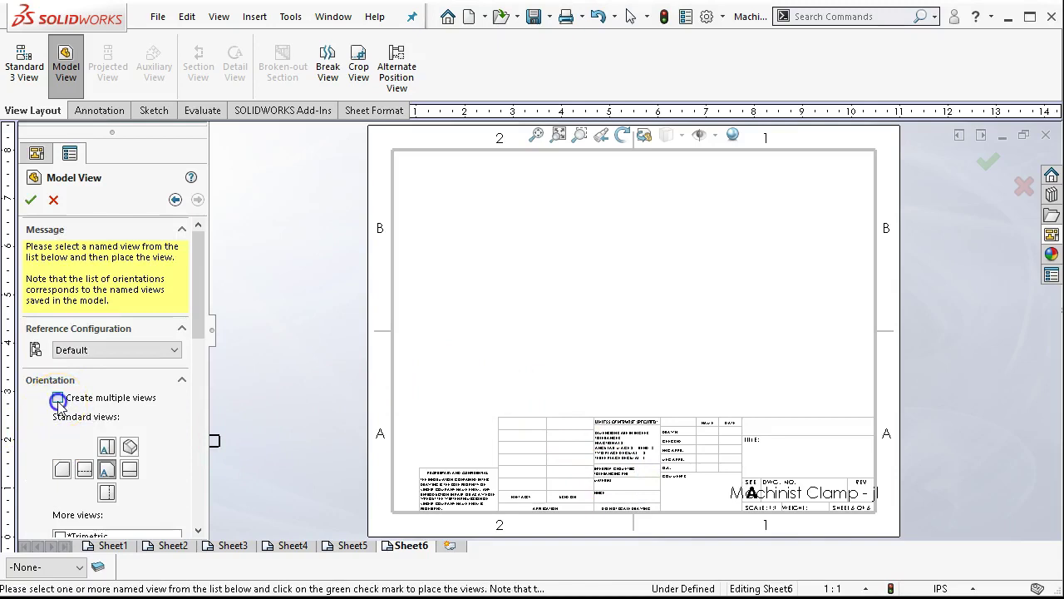
{"action": "left_click", "coordinate": [129, 486]}
{"action": "left_click", "coordinate": [130, 469]}
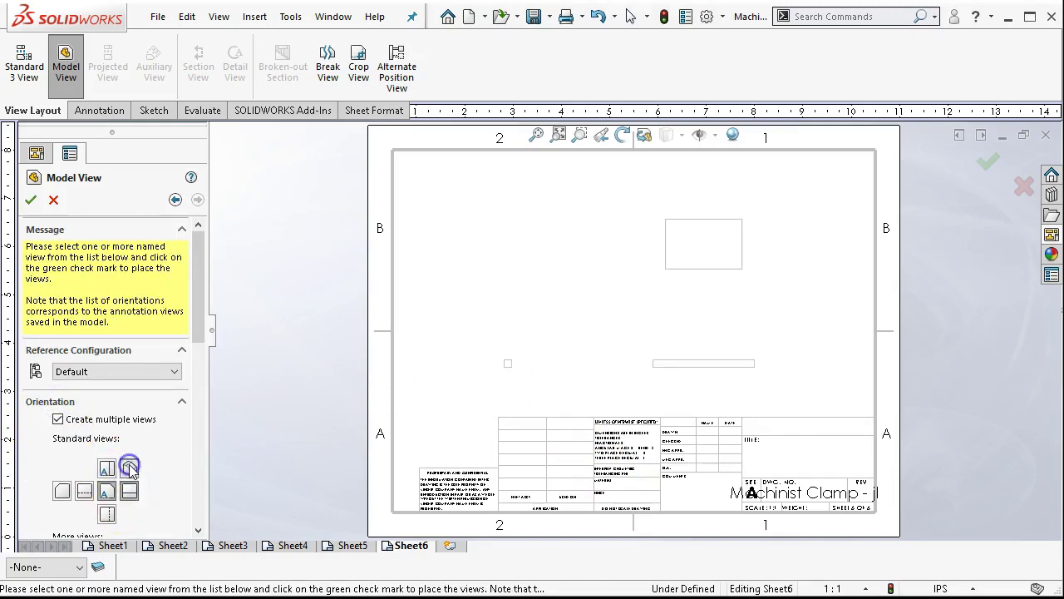
{"action": "left_click", "coordinate": [30, 199]}
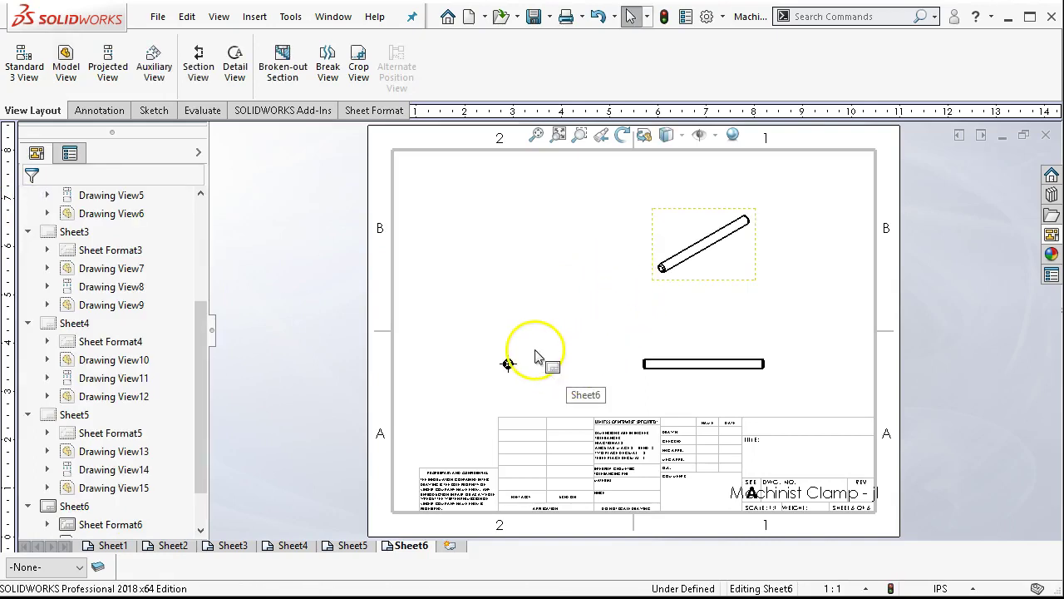
Raise the pin's front and right views, move its isometric view to the upper right corner, and save the drawing with inactive sheets updated
{"action": "left_click_drag", "start_coordinate": [507, 363], "coordinate": [557, 325]}
{"action": "left_click", "coordinate": [706, 361]}
{"action": "left_click_drag", "start_coordinate": [759, 275], "coordinate": [850, 237]}
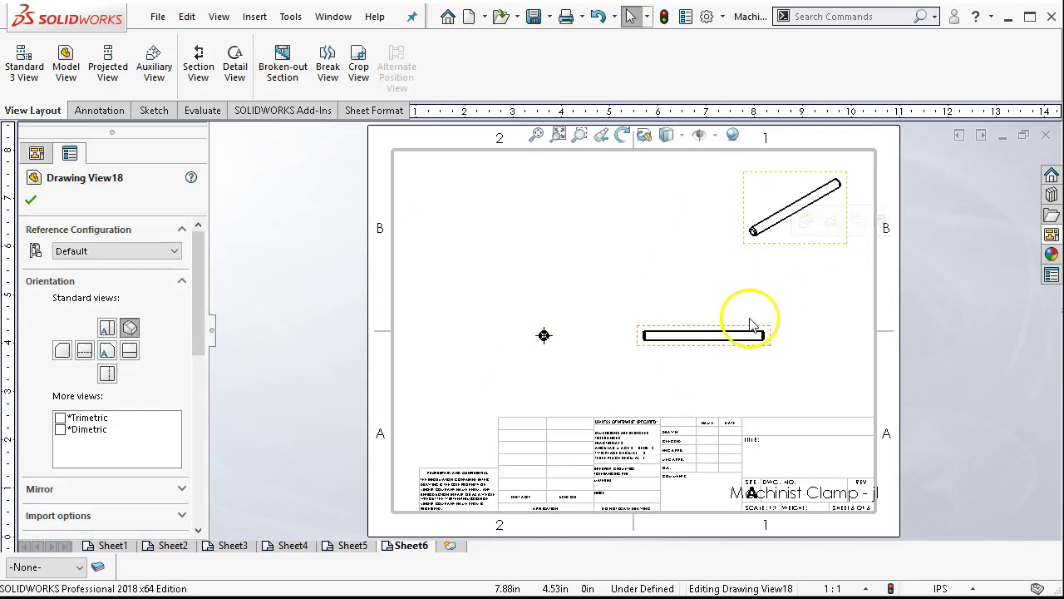
{"action": "left_click", "coordinate": [773, 297]}
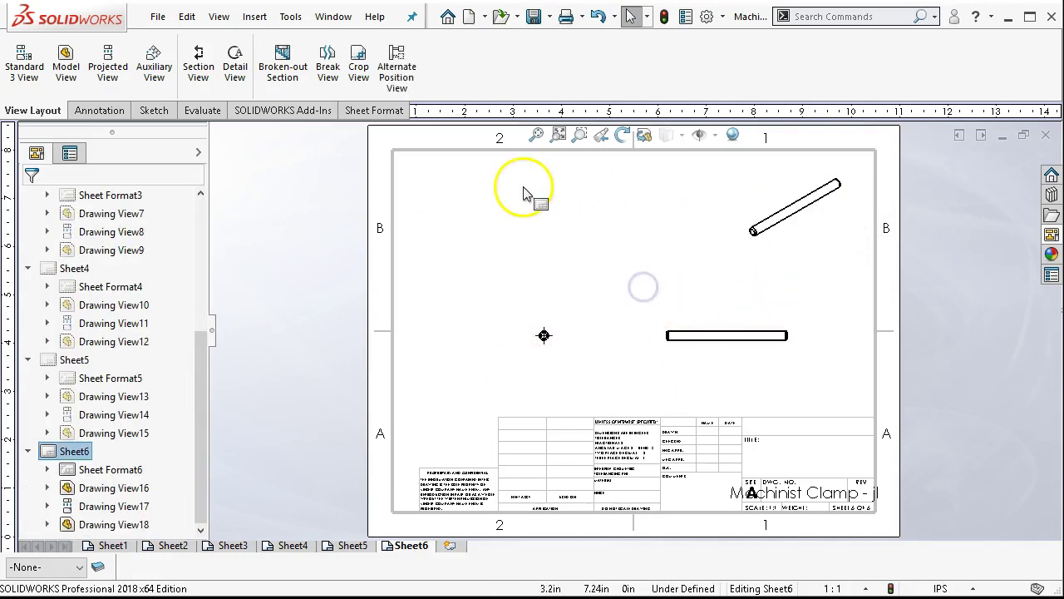
{"action": "left_click", "coordinate": [534, 16]}
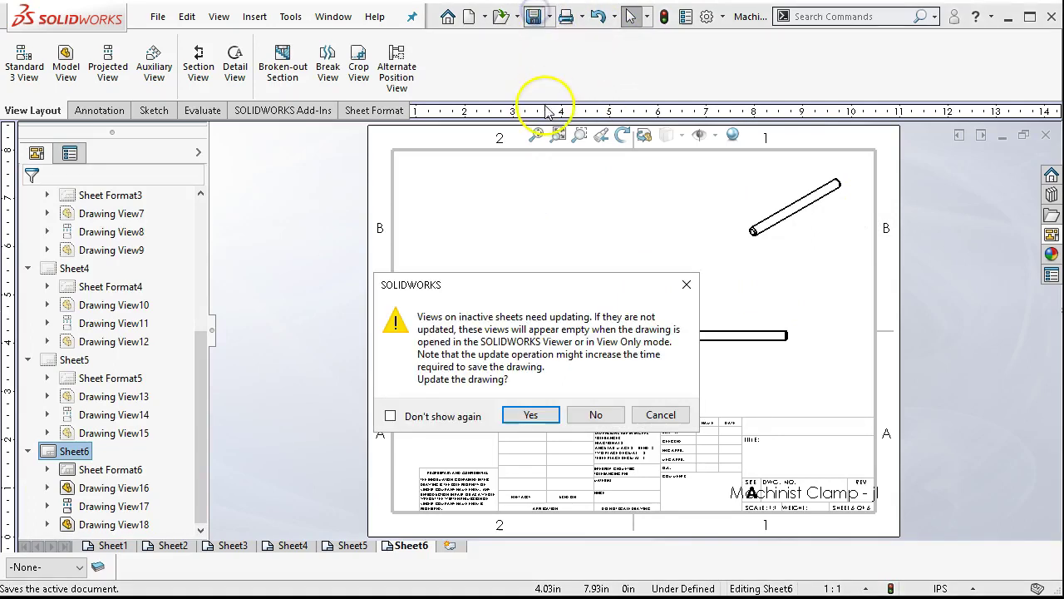
{"action": "left_click", "coordinate": [537, 414]}
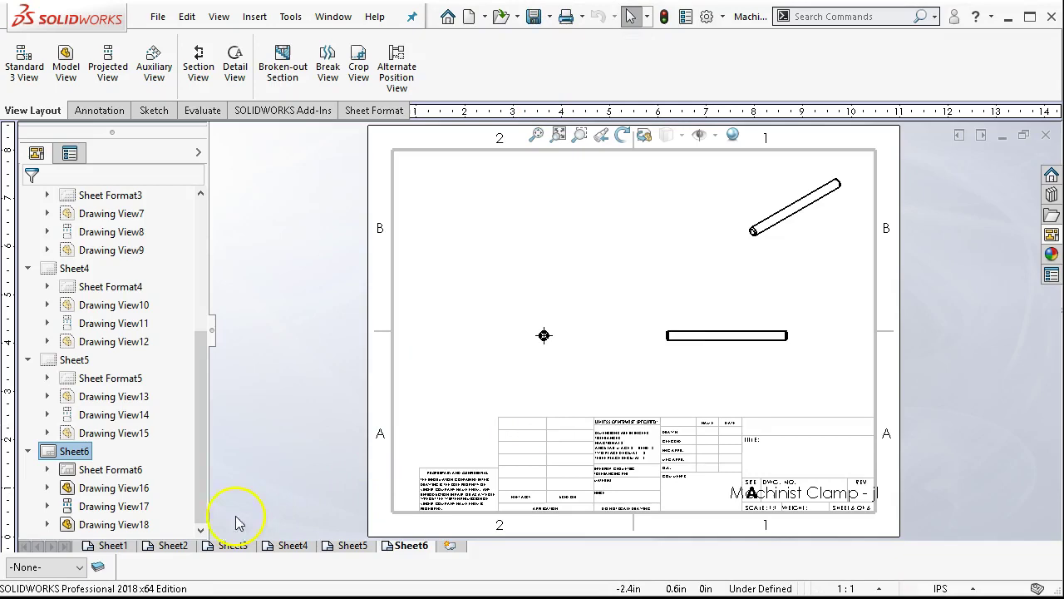
On Sheet2, move the jaw's lower view up, closer to the view with the two holes and clear of the title block
{"action": "left_click", "coordinate": [184, 547]}
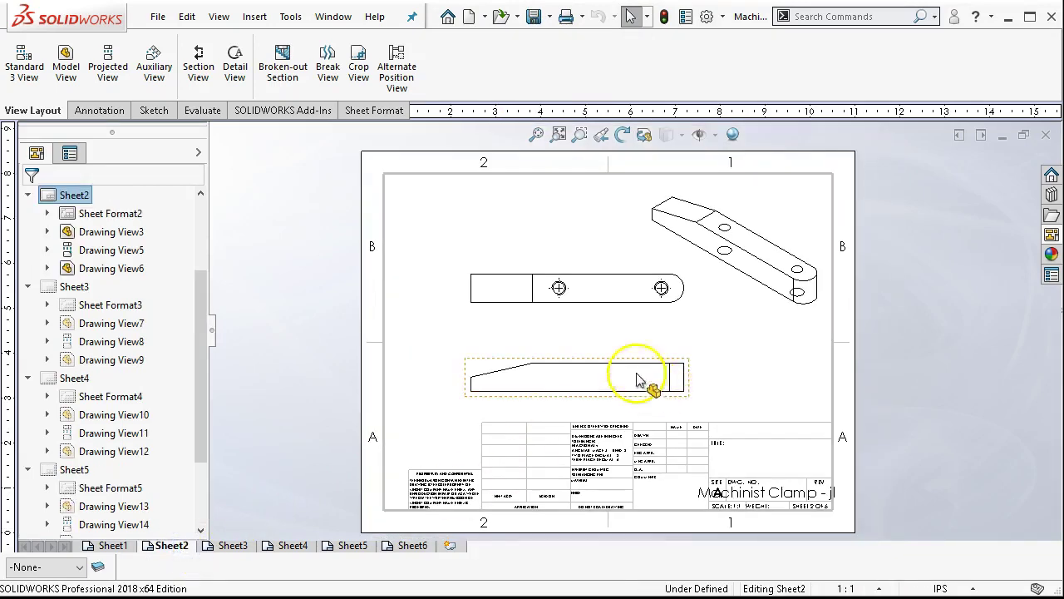
{"action": "mouse_move", "coordinate": [478, 389]}
{"action": "left_mouse_down"}
{"action": "mouse_move", "coordinate": [488, 357]}
{"action": "mouse_move", "coordinate": [482, 378]}
{"action": "left_mouse_up"}
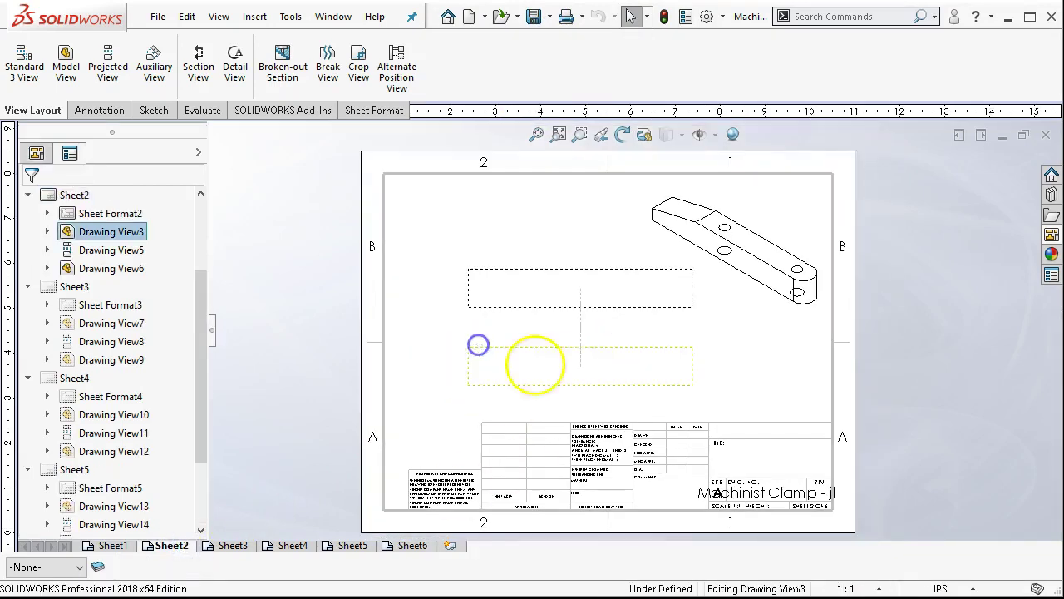
{"action": "left_click", "coordinate": [748, 370]}
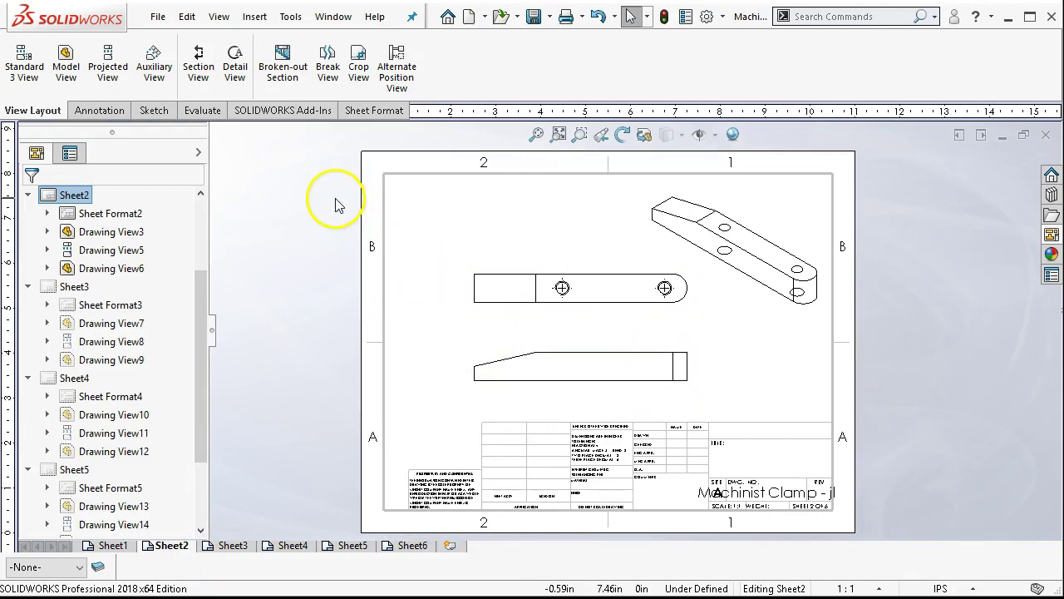
{"action": "left_click", "coordinate": [154, 110]}
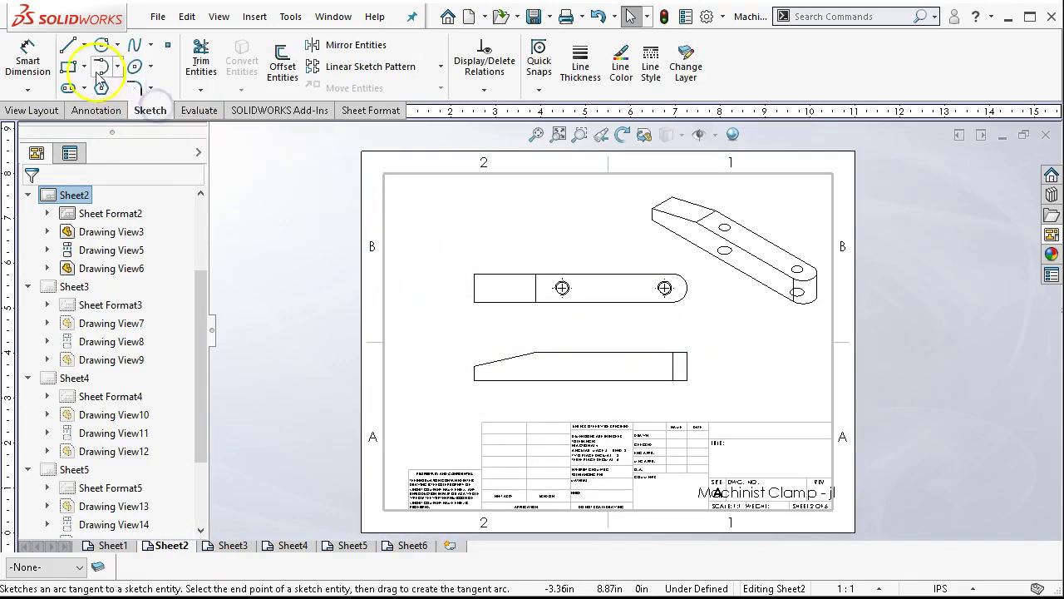
{"action": "left_click", "coordinate": [29, 58]}
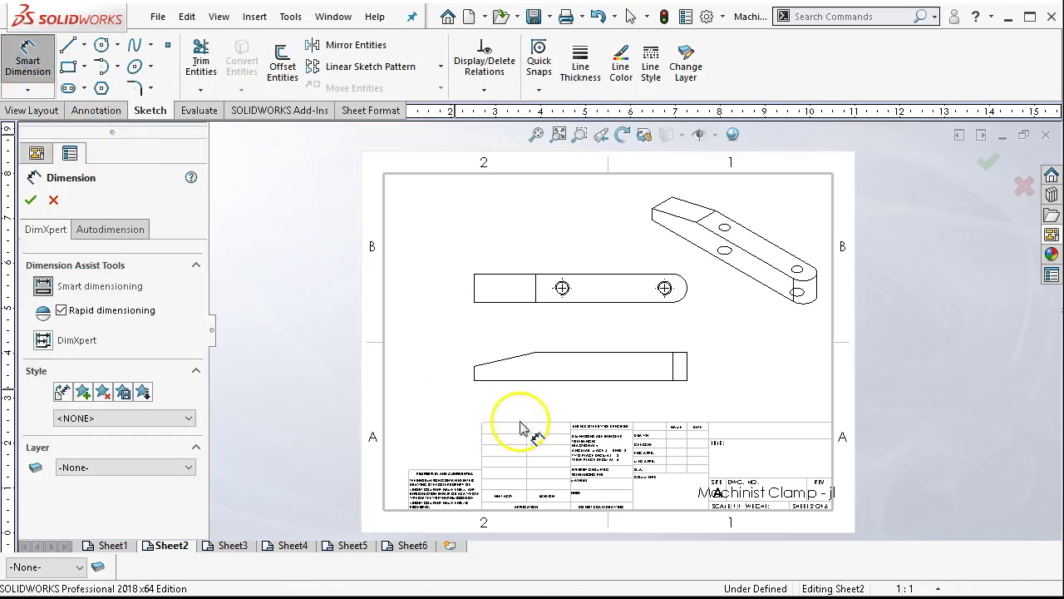
{"action": "left_click", "coordinate": [554, 381]}
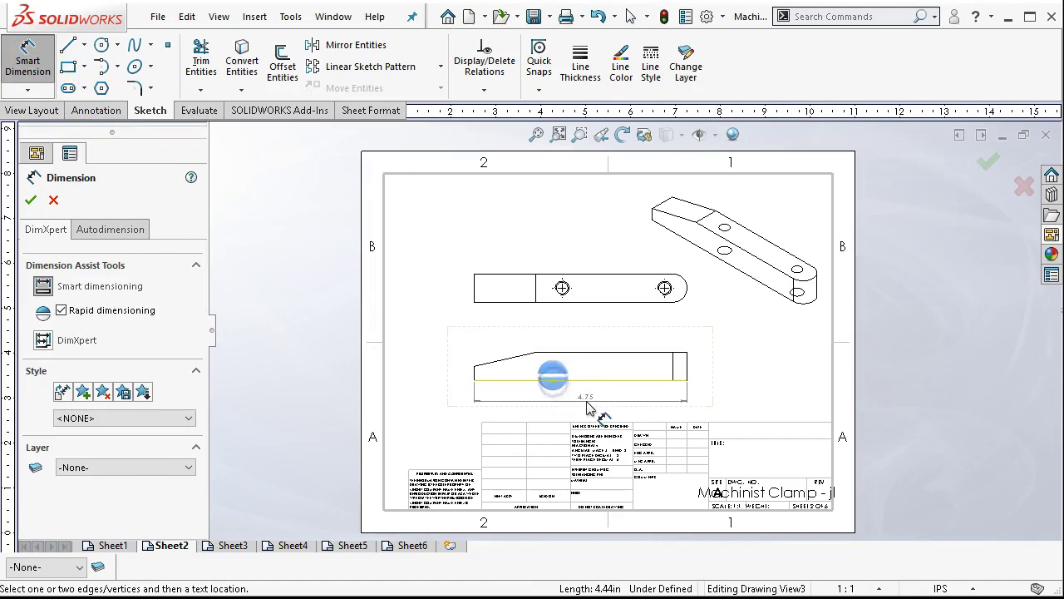
{"action": "key", "text": "Escape"}
{"action": "key", "text": "Escape"}
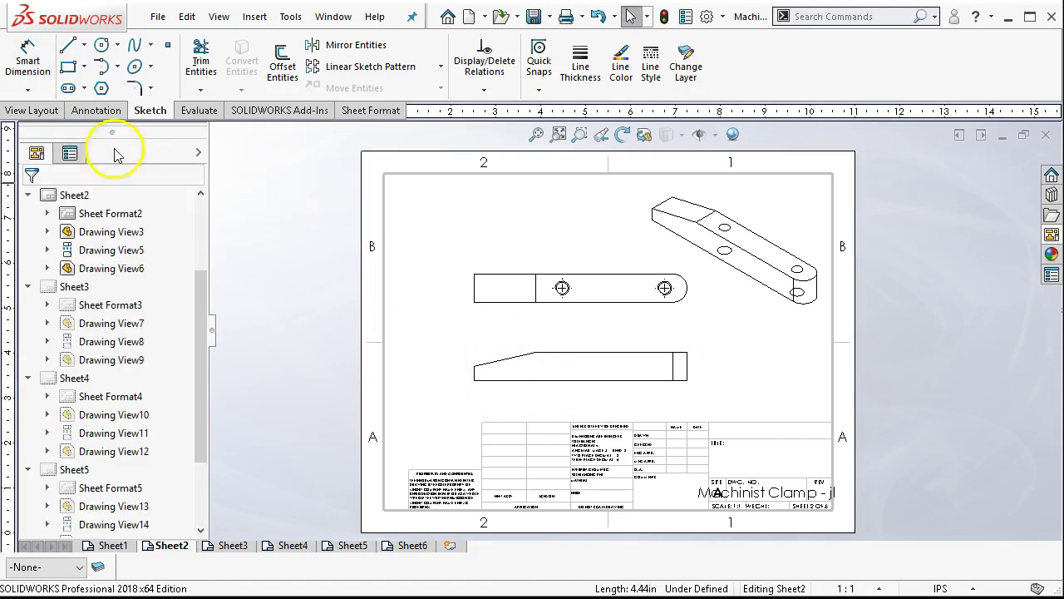
Start importing model items on the jaw sheet and set their source to the entire model
{"action": "left_click", "coordinate": [95, 110]}
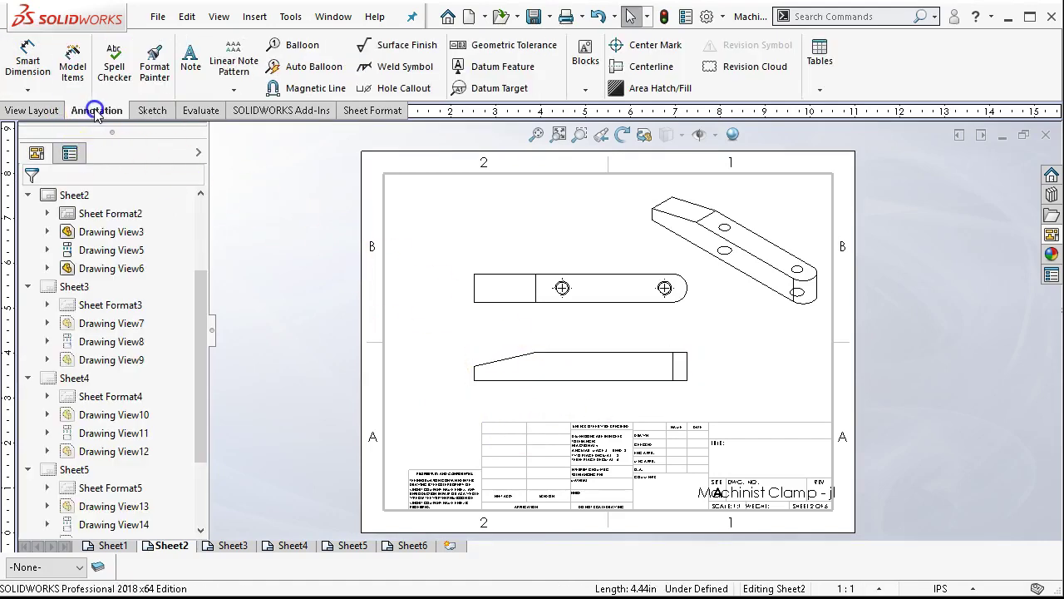
{"action": "left_click", "coordinate": [73, 64]}
{"action": "left_click_drag", "start_coordinate": [200, 264], "coordinate": [201, 356]}
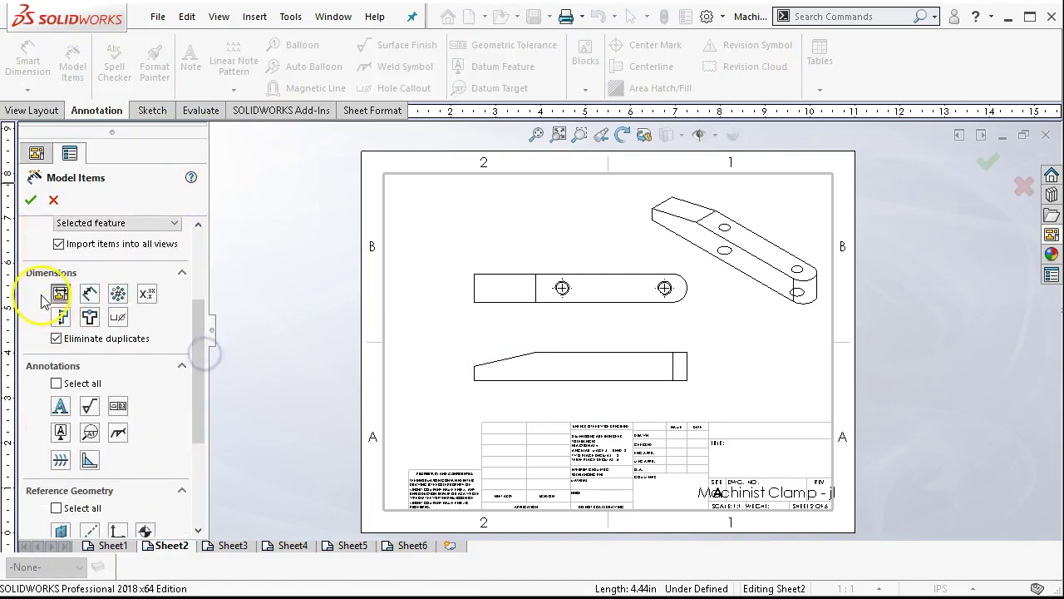
{"action": "left_click", "coordinate": [88, 297]}
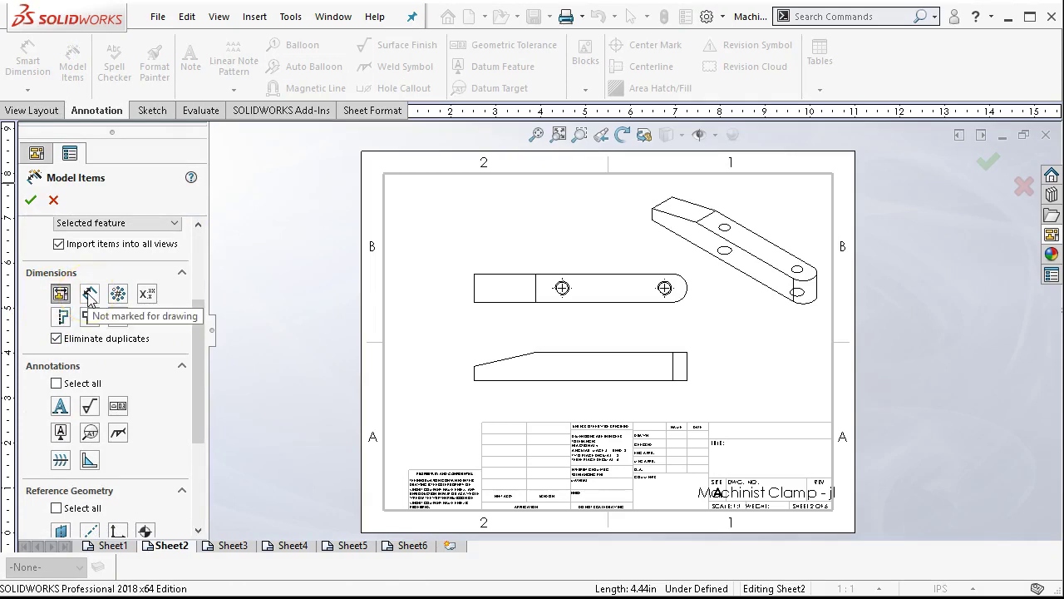
{"action": "left_click", "coordinate": [69, 286]}
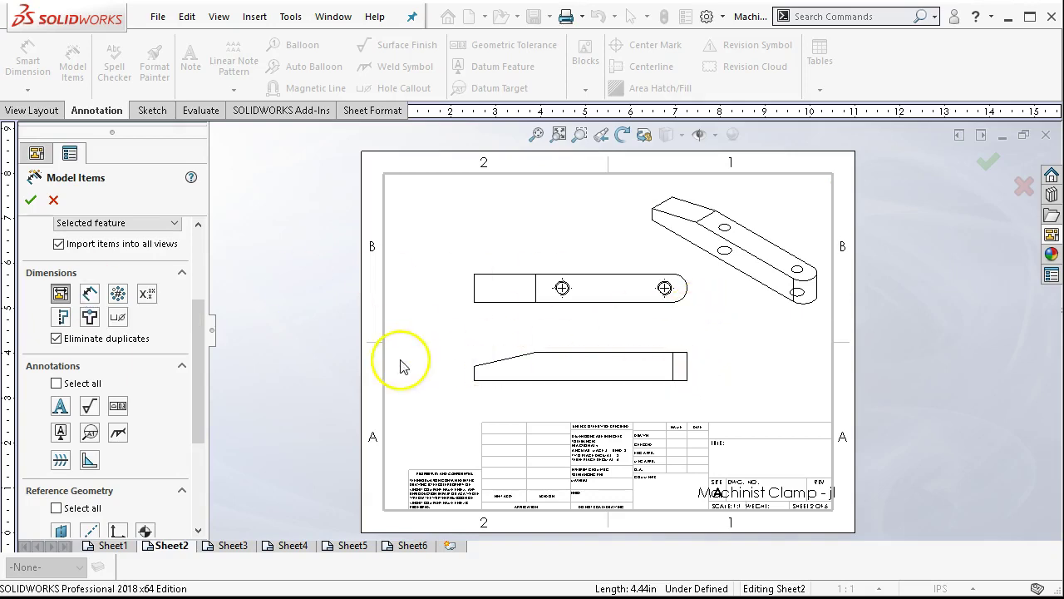
{"action": "left_click", "coordinate": [59, 294]}
{"action": "left_click_drag", "start_coordinate": [192, 338], "coordinate": [201, 293]}
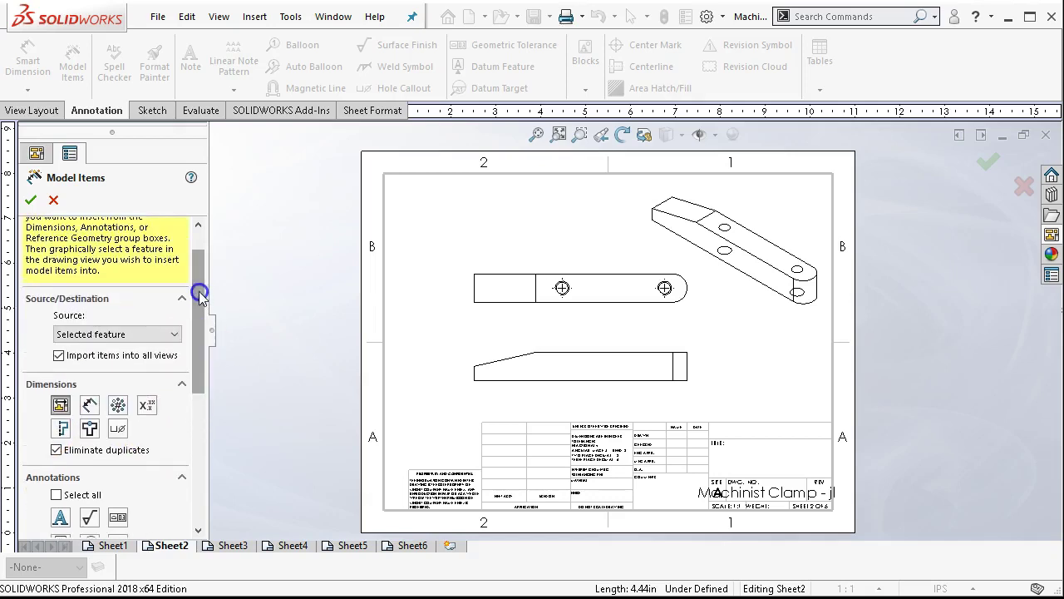
{"action": "left_click", "coordinate": [166, 333]}
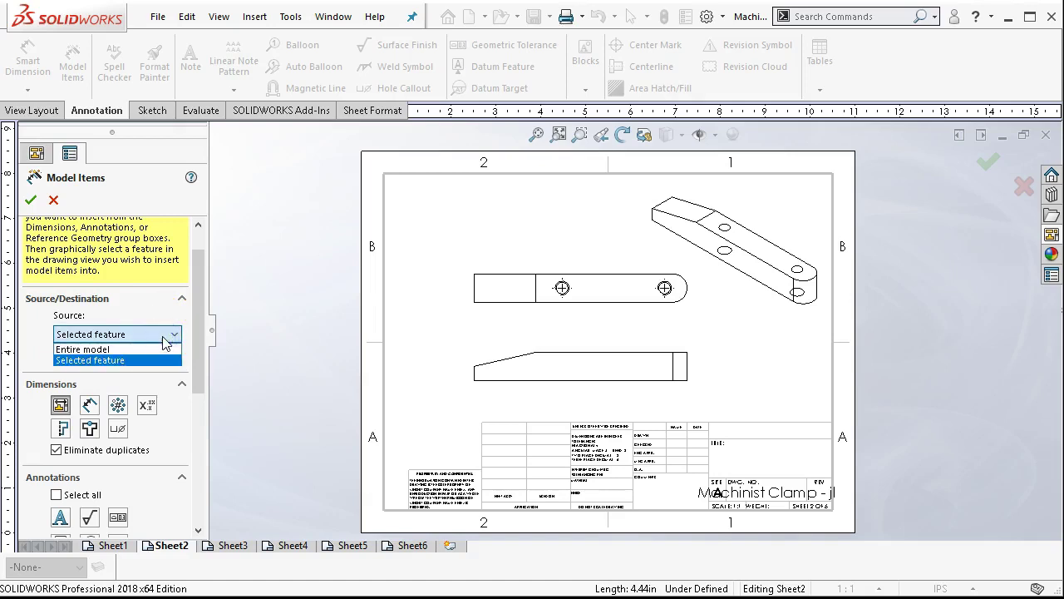
{"action": "left_click", "coordinate": [142, 348]}
Include dimensions not marked for drawing along with the marked ones, and import the model dimensions into all of the jaw's views
{"action": "left_click_drag", "start_coordinate": [200, 381], "coordinate": [193, 412]}
{"action": "left_click", "coordinate": [89, 326]}
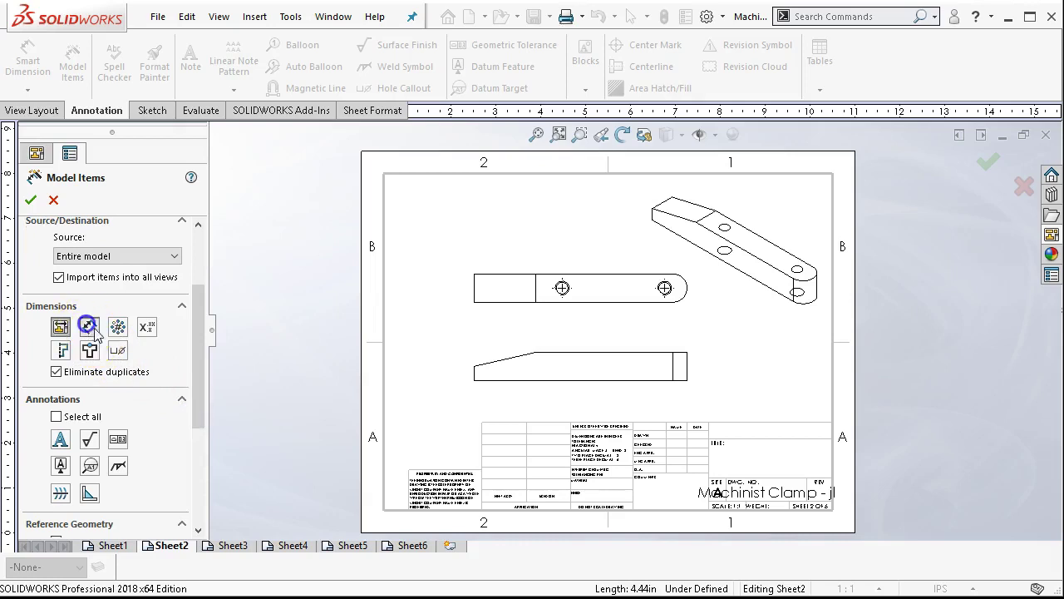
{"action": "left_click_drag", "start_coordinate": [194, 376], "coordinate": [202, 306]}
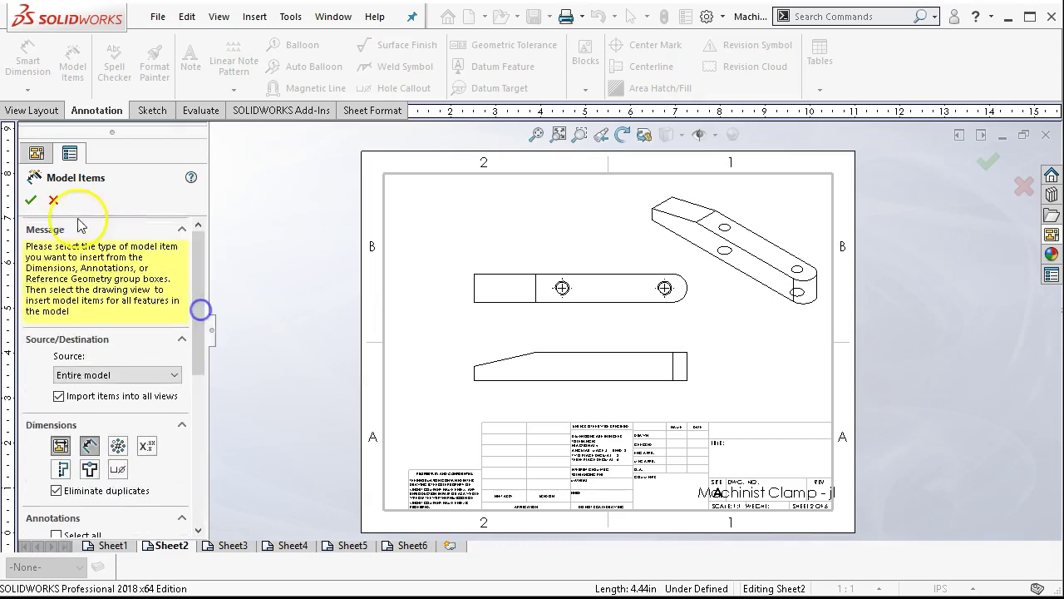
{"action": "left_click", "coordinate": [30, 201]}
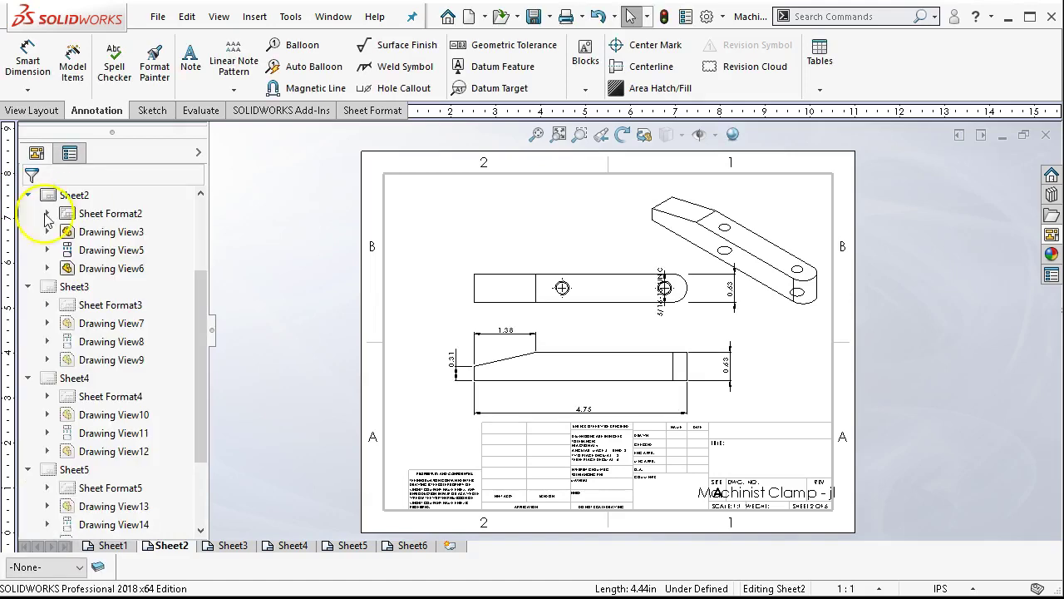
Move the 5/16-18 UNC thread dimension out of the jaw's two-hole view, above and left of the end hole
{"action": "scroll", "coordinate": [657, 311], "scroll_direction": "down", "scroll_amount": 4}
{"action": "left_click", "coordinate": [662, 292]}
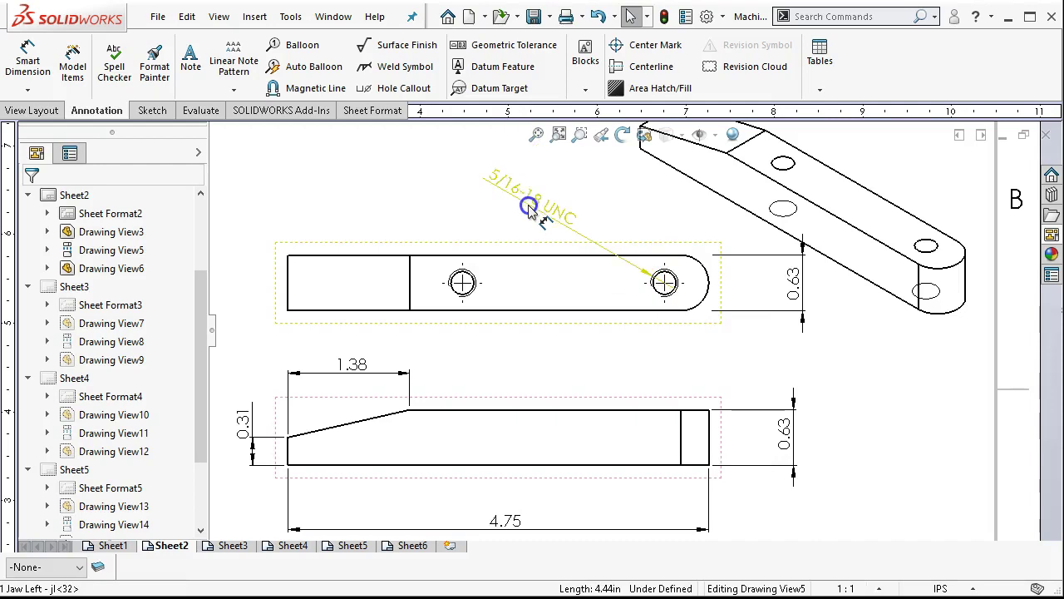
{"action": "left_click", "coordinate": [525, 213]}
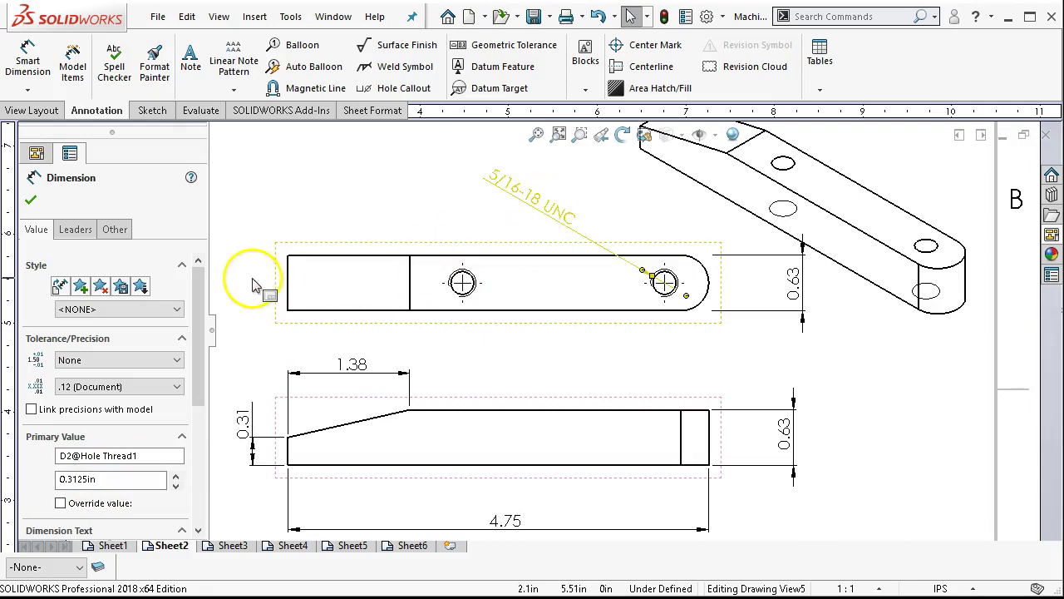
{"action": "scroll", "coordinate": [202, 328], "scroll_direction": "down", "scroll_amount": 1}
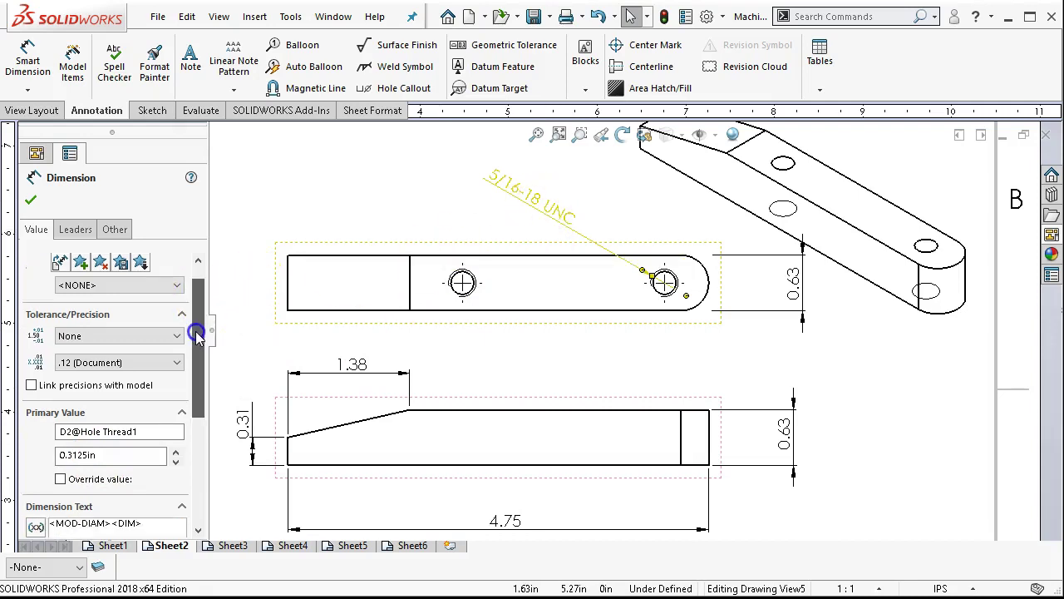
{"action": "scroll", "coordinate": [510, 238], "scroll_direction": "up", "scroll_amount": 1}
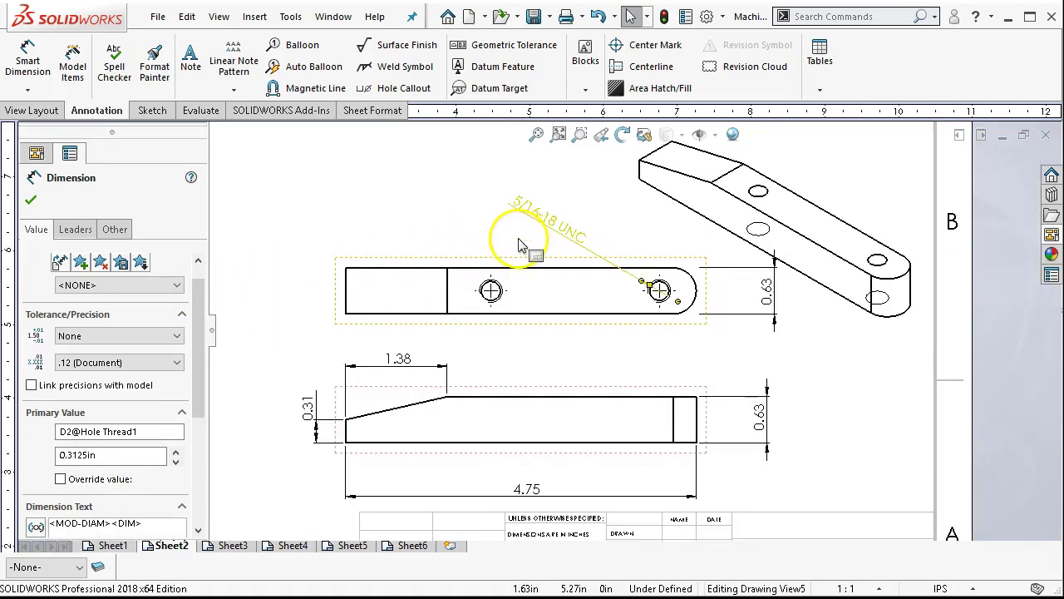
{"action": "left_click", "coordinate": [420, 239]}
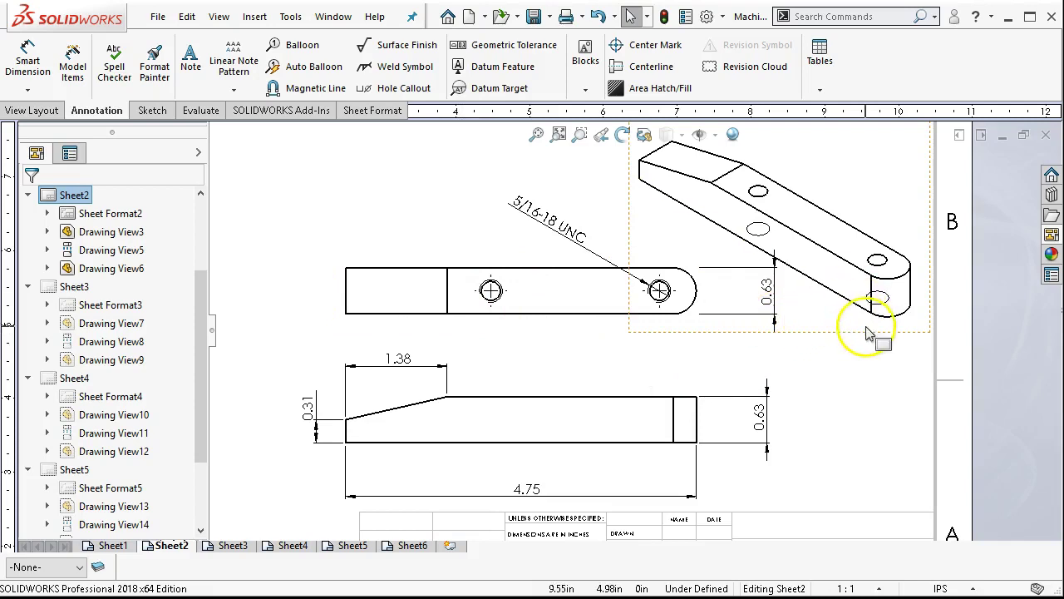
Shift the jaw's two aligned views left, away from the isometric view
{"action": "key", "text": "f"}
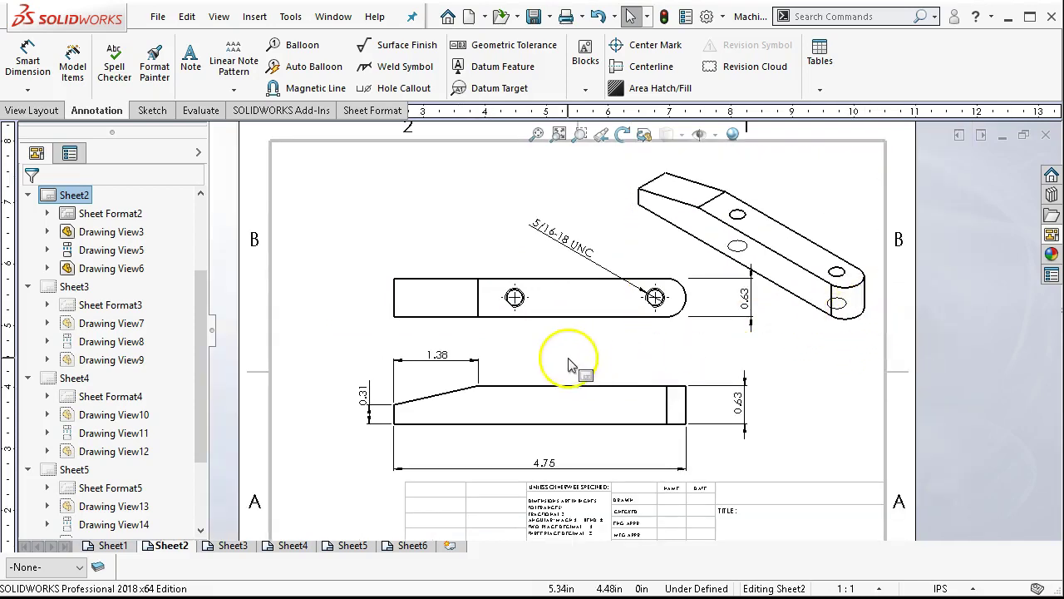
{"action": "left_click_drag", "start_coordinate": [552, 371], "coordinate": [506, 368]}
{"action": "left_click", "coordinate": [792, 434]}
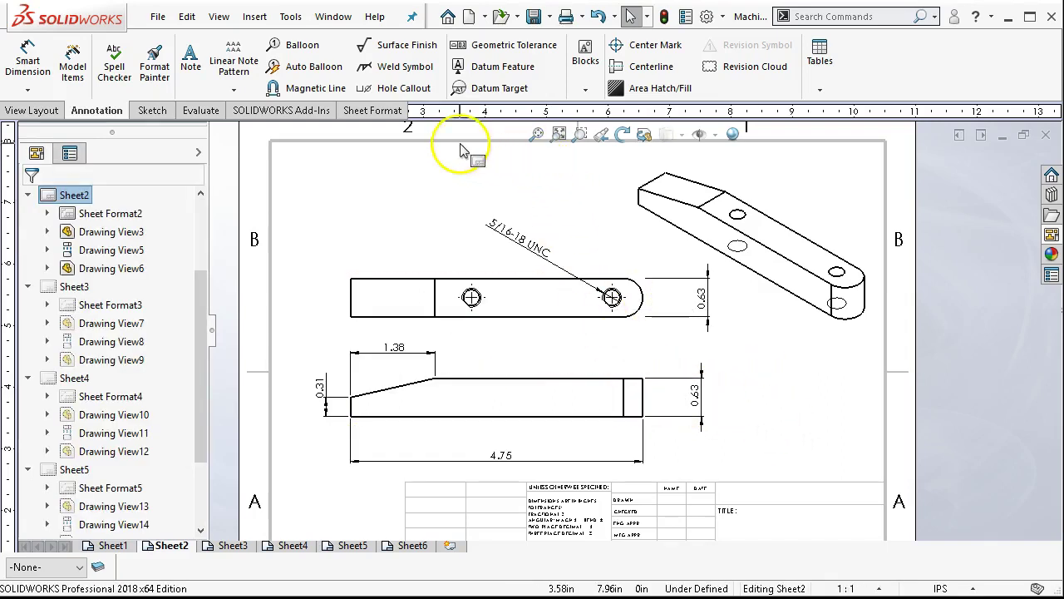
Add a hole callout to the jaw's middle threaded hole, placing its text above and left of the upper view
{"action": "left_click", "coordinate": [388, 88]}
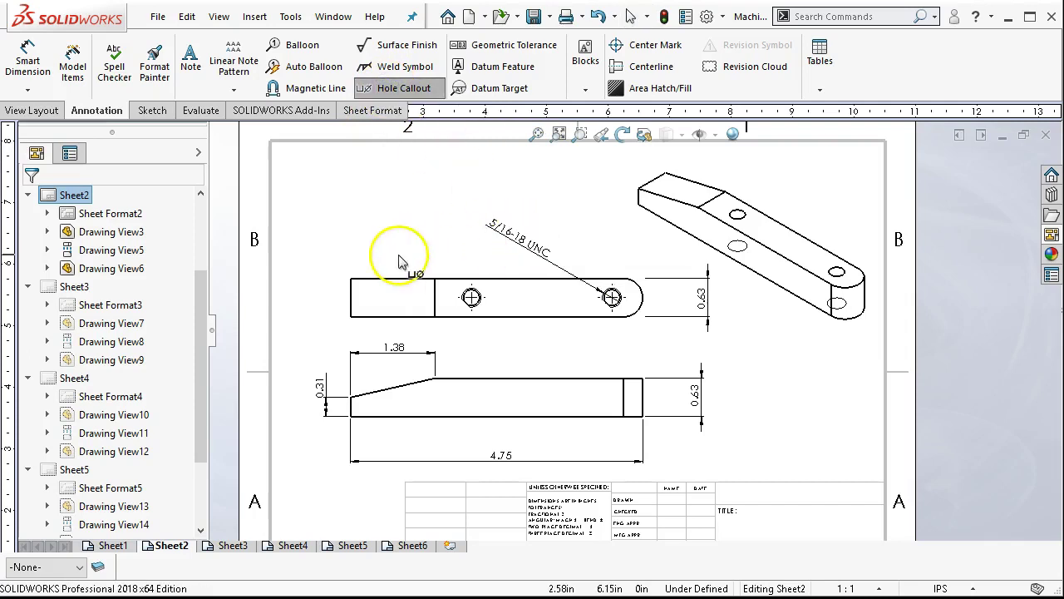
{"action": "left_click", "coordinate": [470, 297]}
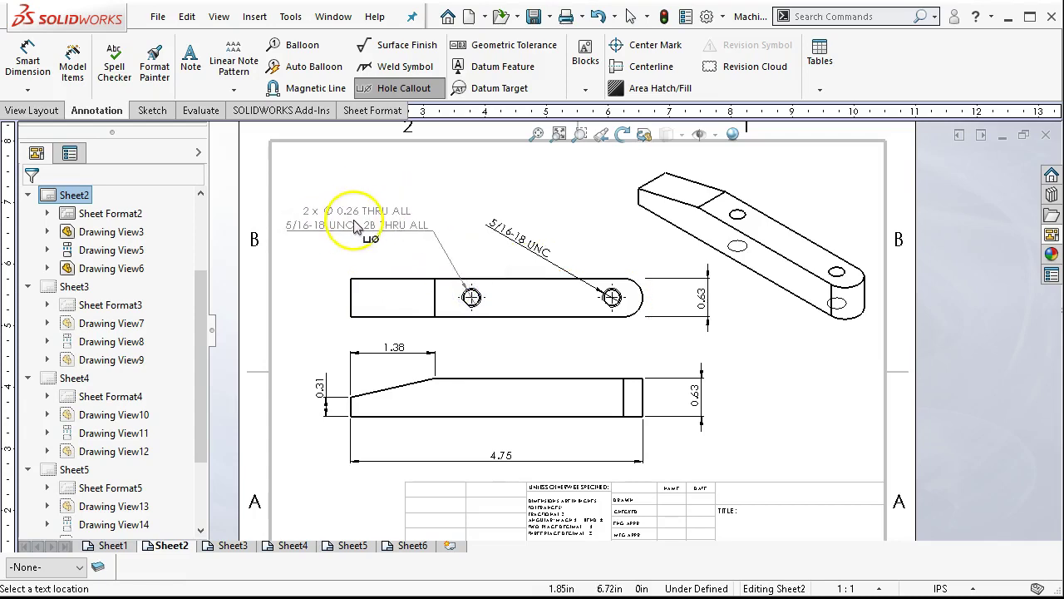
{"action": "left_click", "coordinate": [363, 226]}
{"action": "right_click", "coordinate": [509, 176]}
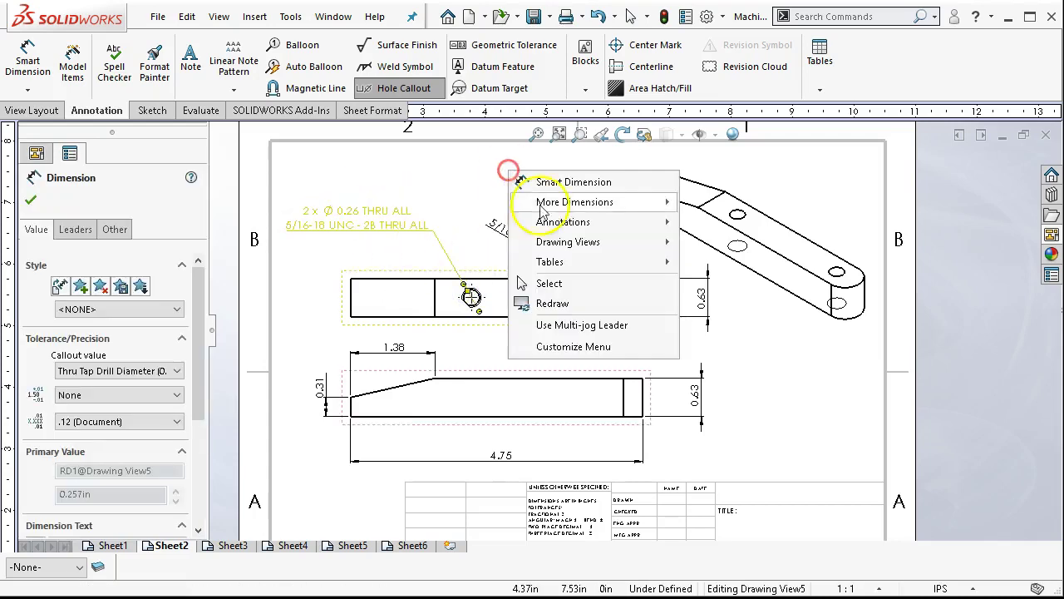
{"action": "left_click", "coordinate": [549, 285]}
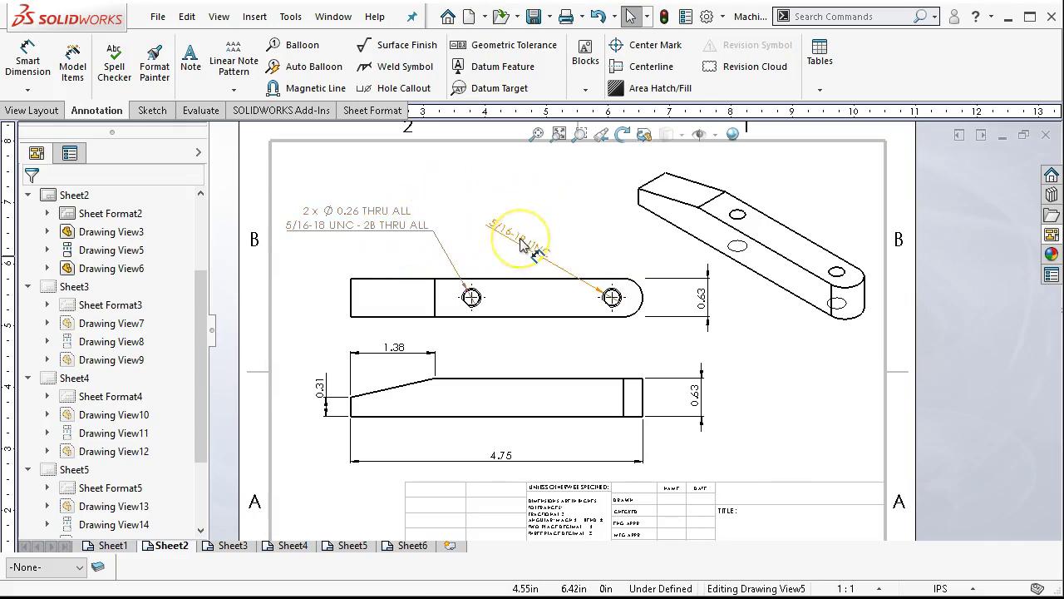
Reposition the 5/16-18 UNC dimension farther from the hole callout, and switch to Sheet3
{"action": "left_click", "coordinate": [527, 200]}
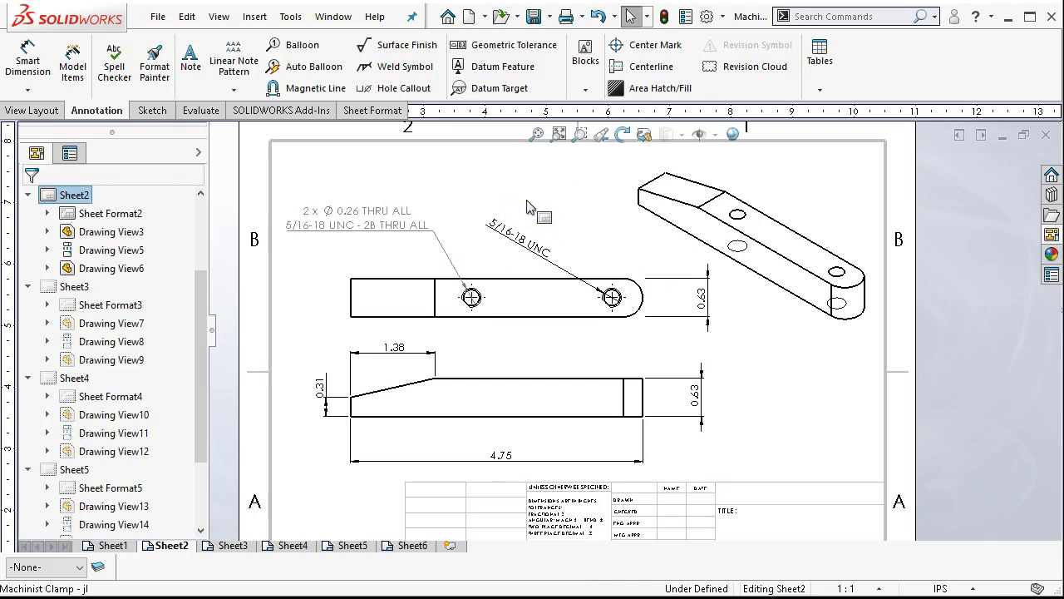
{"action": "mouse_move", "coordinate": [502, 225]}
{"action": "left_mouse_down"}
{"action": "mouse_move", "coordinate": [494, 230]}
{"action": "mouse_move", "coordinate": [513, 228]}
{"action": "left_mouse_up"}
{"action": "left_click", "coordinate": [762, 395]}
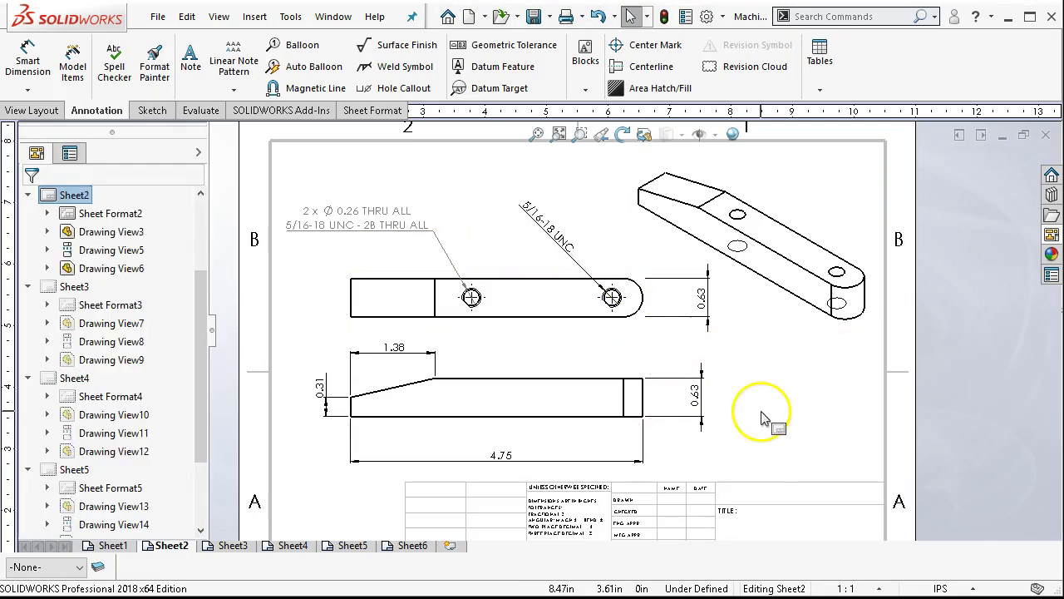
{"action": "left_click", "coordinate": [232, 545]}
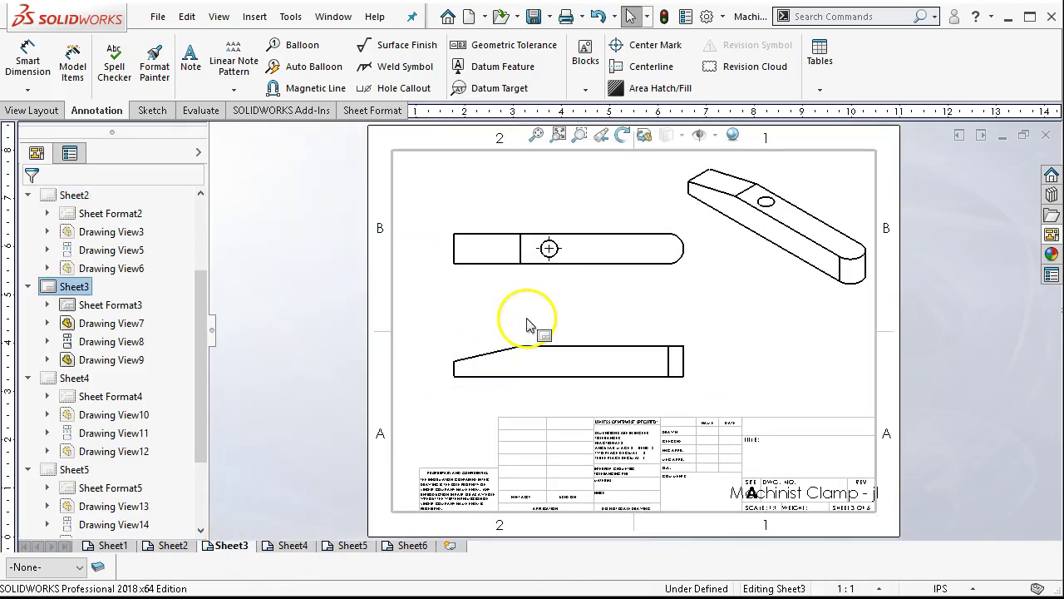
Try importing the model dimensions into only the lower jaw view and moving that view up slightly
{"action": "left_click", "coordinate": [463, 347]}
{"action": "left_click", "coordinate": [72, 63]}
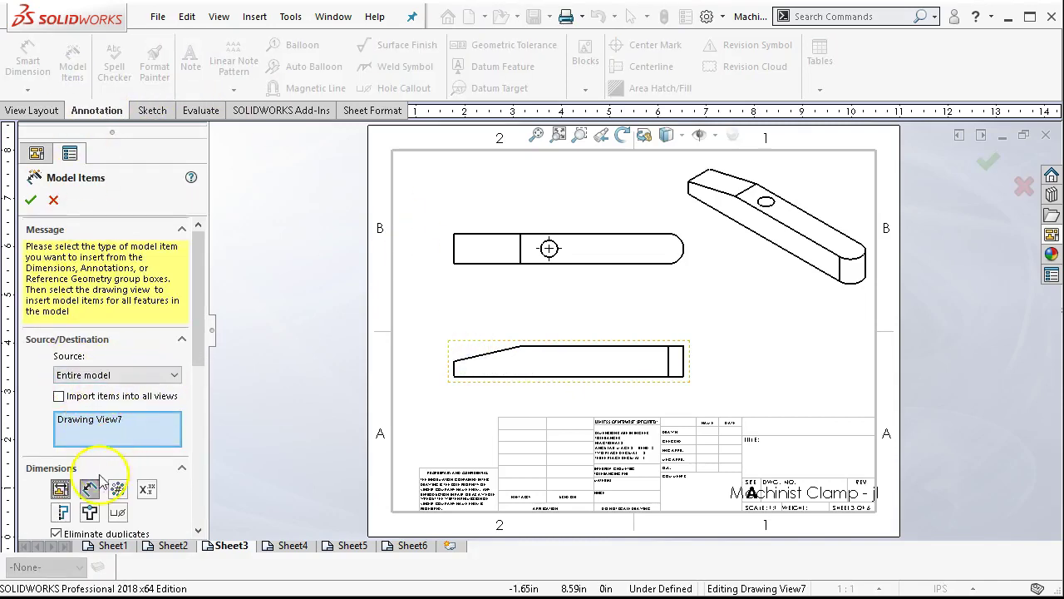
{"action": "left_click", "coordinate": [32, 200]}
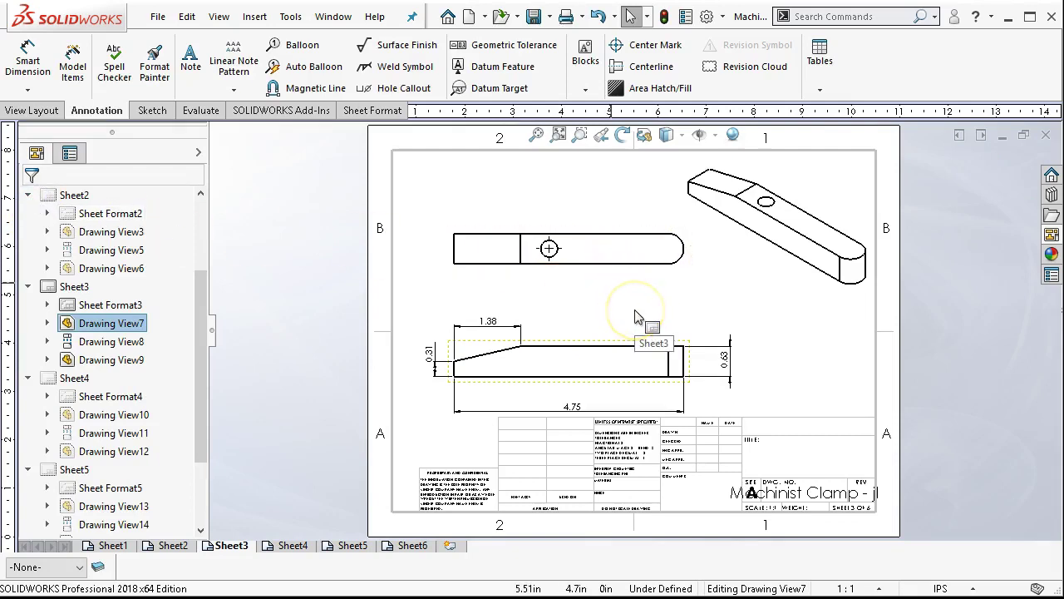
{"action": "mouse_move", "coordinate": [595, 350]}
{"action": "left_mouse_down"}
{"action": "mouse_move", "coordinate": [610, 352]}
{"action": "mouse_move", "coordinate": [609, 341]}
{"action": "left_mouse_up"}
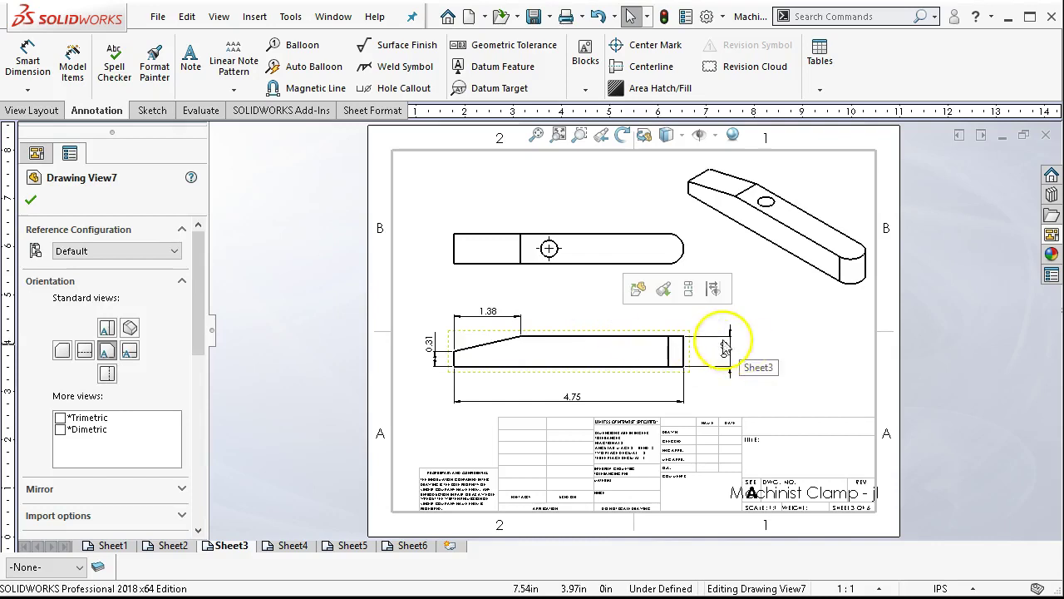
{"action": "key", "text": "Escape"}
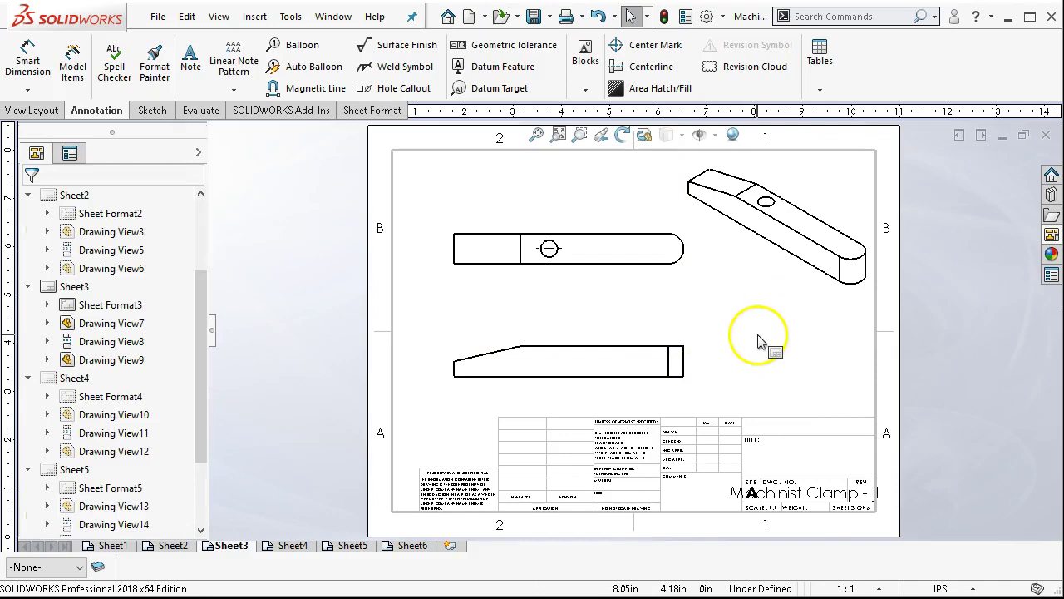
Change the lower jaw view to the Bottom orientation, accepting the effect on dependent views, and reposition it with more space below the upper view
{"action": "left_click_drag", "start_coordinate": [487, 344], "coordinate": [495, 313]}
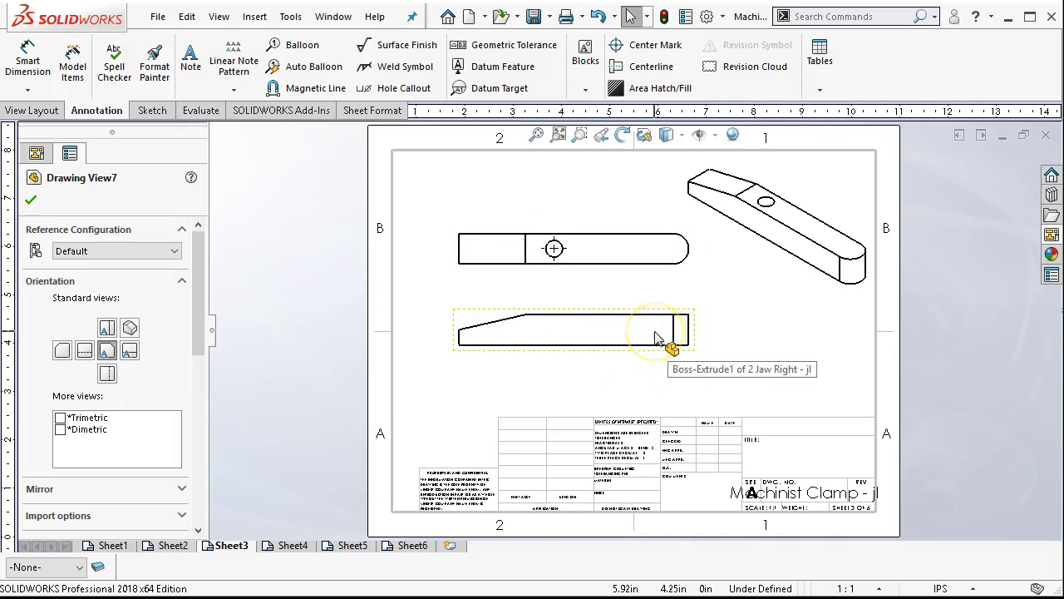
{"action": "left_click", "coordinate": [107, 374]}
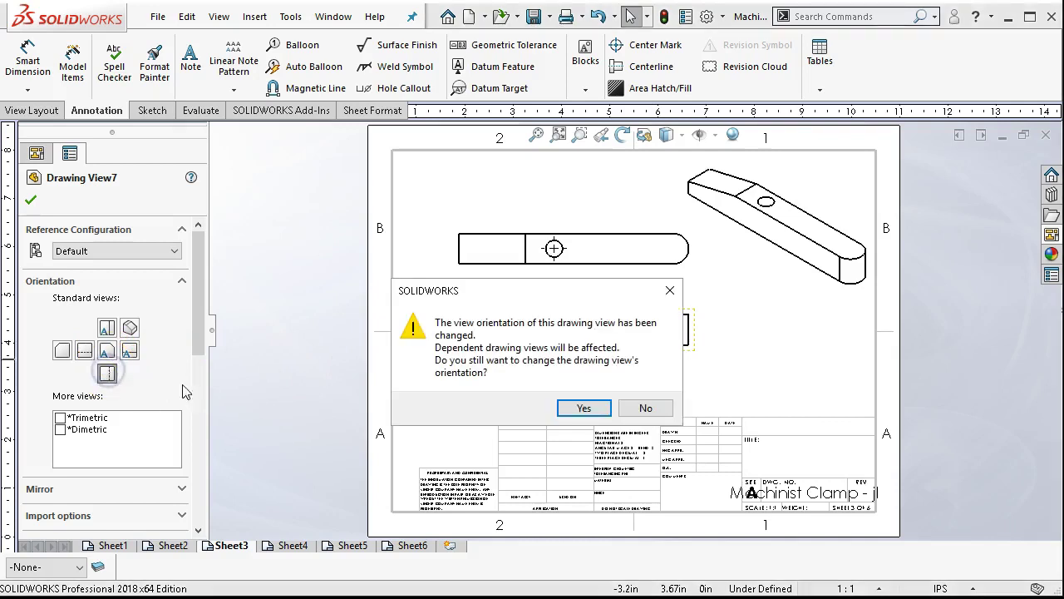
{"action": "left_click", "coordinate": [583, 408]}
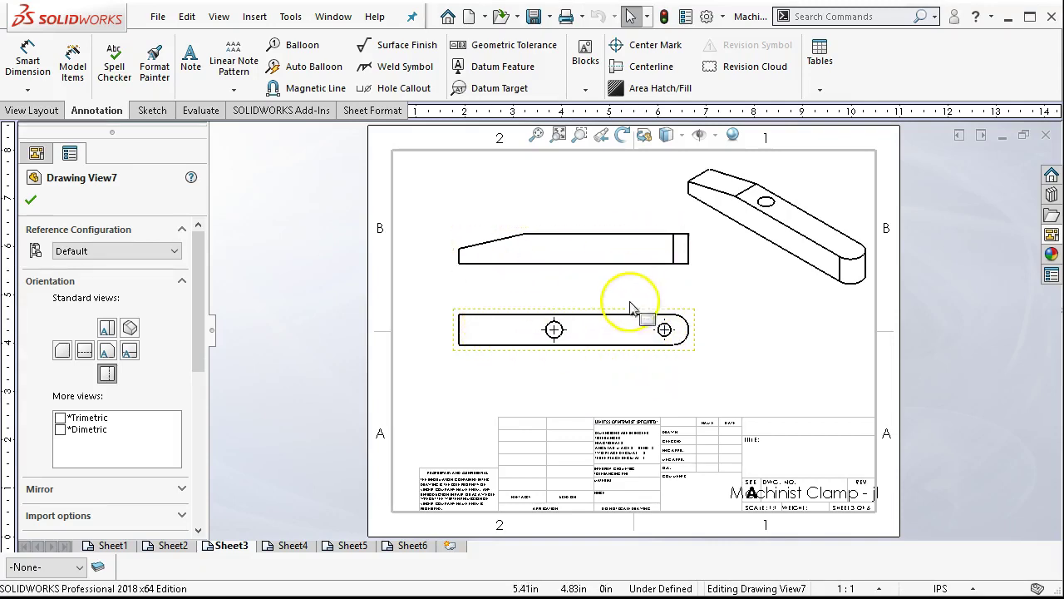
{"action": "left_click_drag", "start_coordinate": [691, 314], "coordinate": [704, 340]}
{"action": "left_click", "coordinate": [28, 198]}
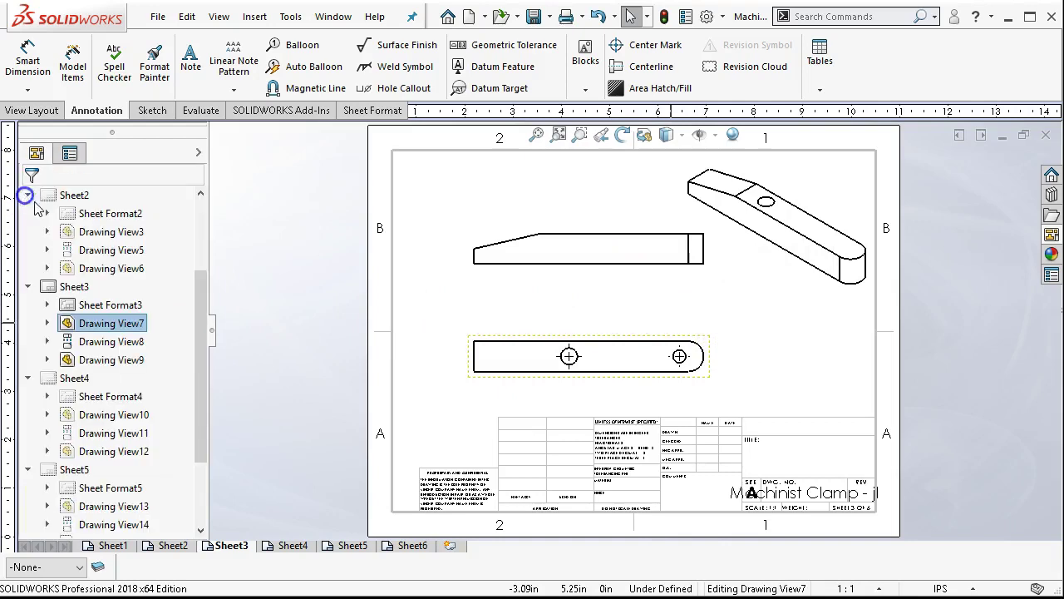
Import the entire model's dimensions into all of the jaw's views on Sheet3, eliminating duplicates
{"action": "left_click", "coordinate": [435, 283]}
{"action": "left_click", "coordinate": [75, 60]}
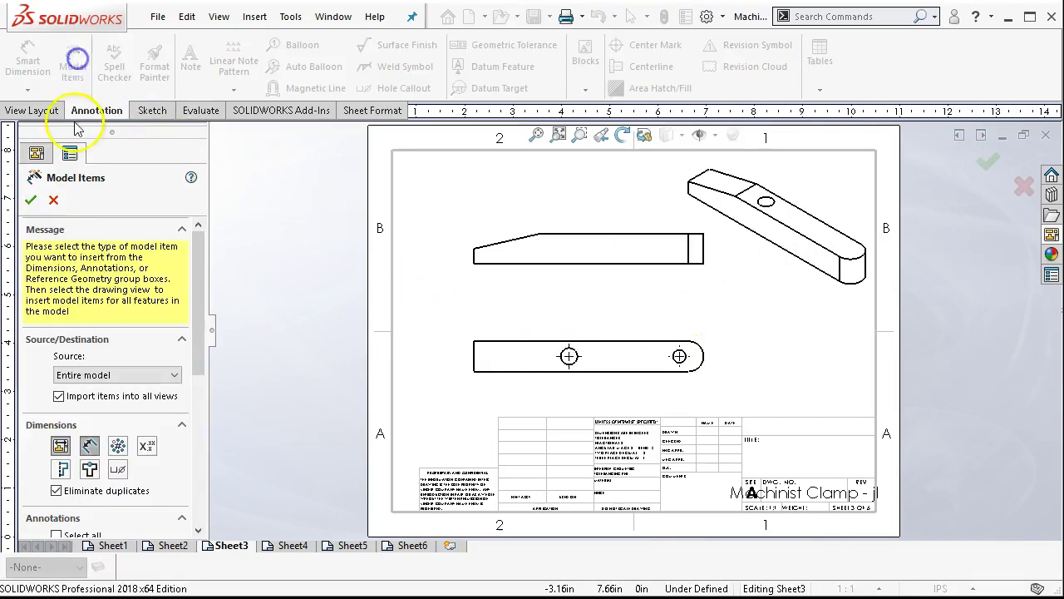
{"action": "left_click", "coordinate": [31, 201]}
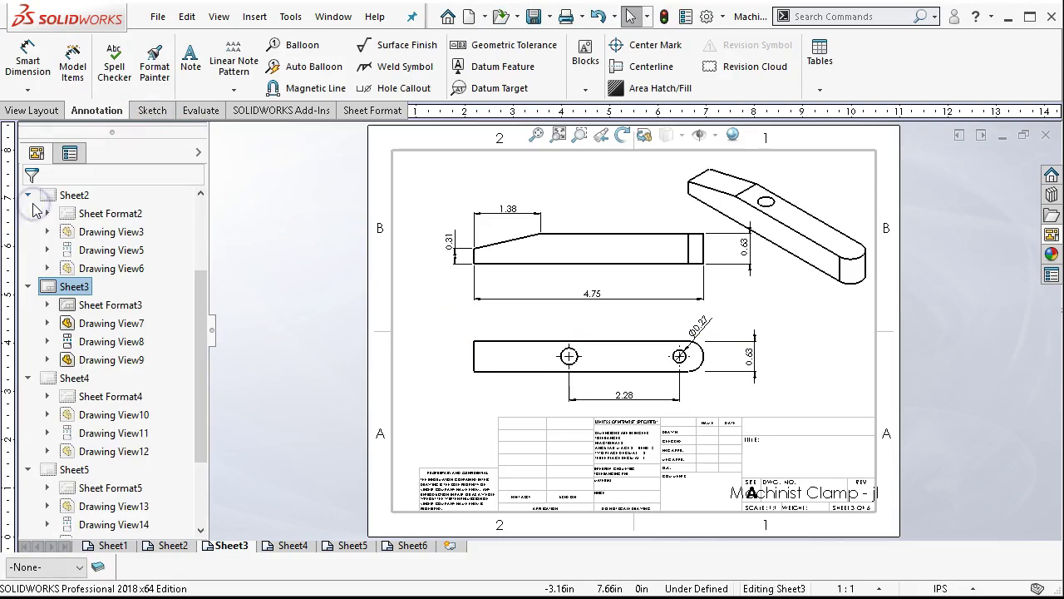
Delete the imported diameter dimension of the small end hole in the lower jaw view
{"action": "left_click", "coordinate": [708, 324]}
{"action": "left_click", "coordinate": [716, 320]}
{"action": "scroll", "coordinate": [673, 311], "scroll_direction": "down", "scroll_amount": 3}
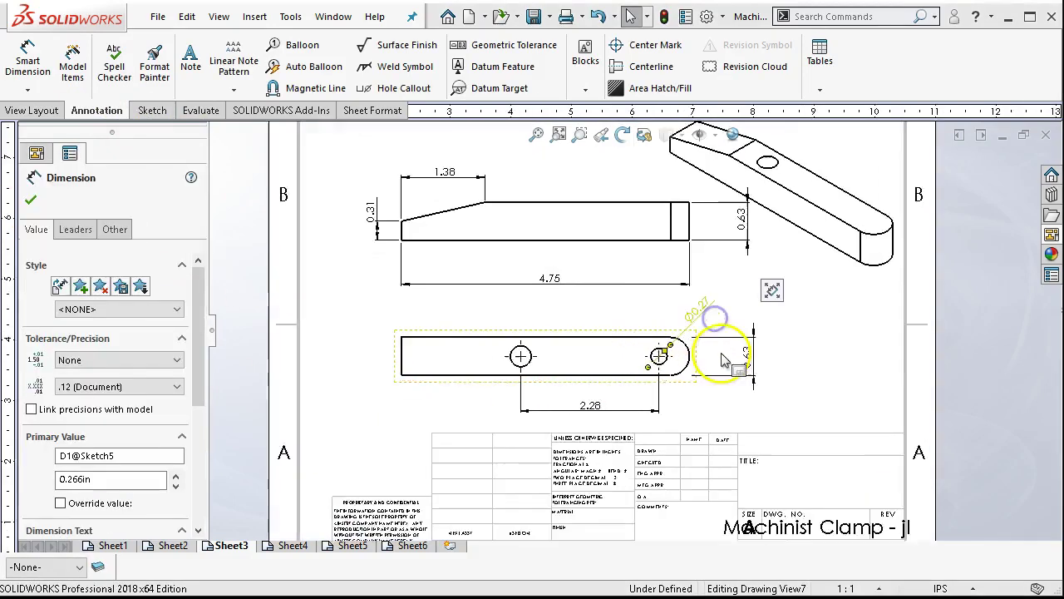
{"action": "scroll", "coordinate": [541, 283], "scroll_direction": "up", "scroll_amount": 2}
{"action": "mouse_move", "coordinate": [519, 250]}
{"action": "left_mouse_down"}
{"action": "mouse_move", "coordinate": [525, 237]}
{"action": "mouse_move", "coordinate": [526, 260]}
{"action": "left_mouse_up"}
{"action": "left_click", "coordinate": [666, 289]}
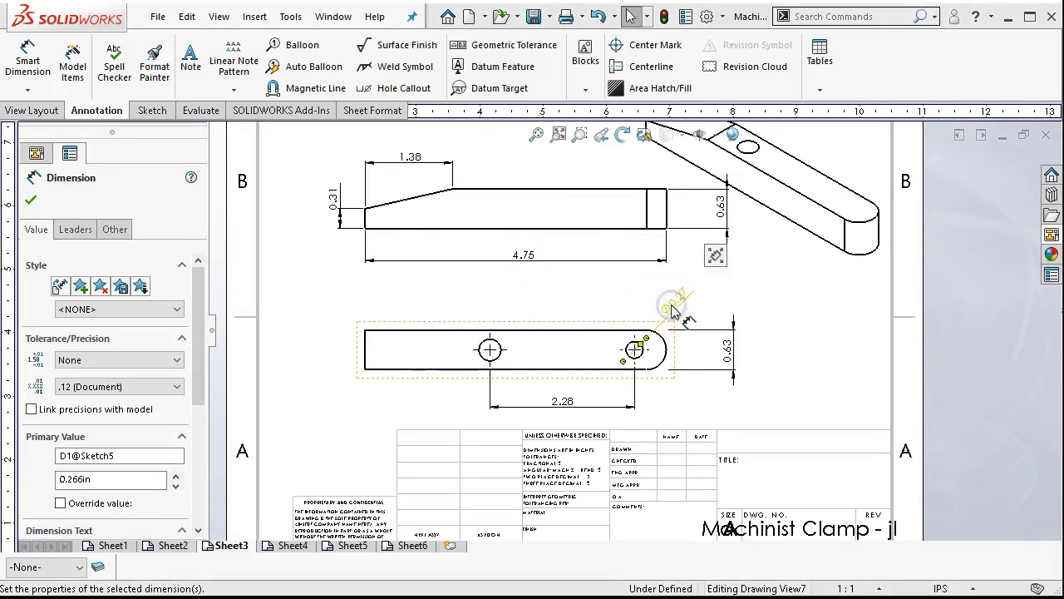
{"action": "key", "text": "Delete"}
Add hole callouts to the middle hole and the small end hole, placing both texts above the lower jaw view
{"action": "left_click", "coordinate": [376, 88]}
{"action": "left_click", "coordinate": [490, 350]}
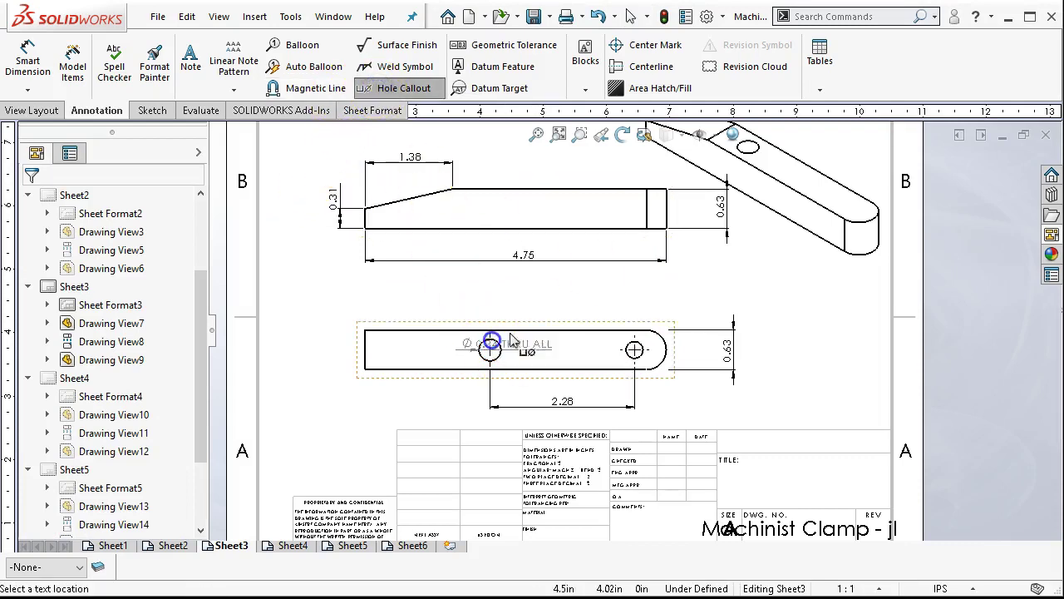
{"action": "left_click", "coordinate": [502, 306]}
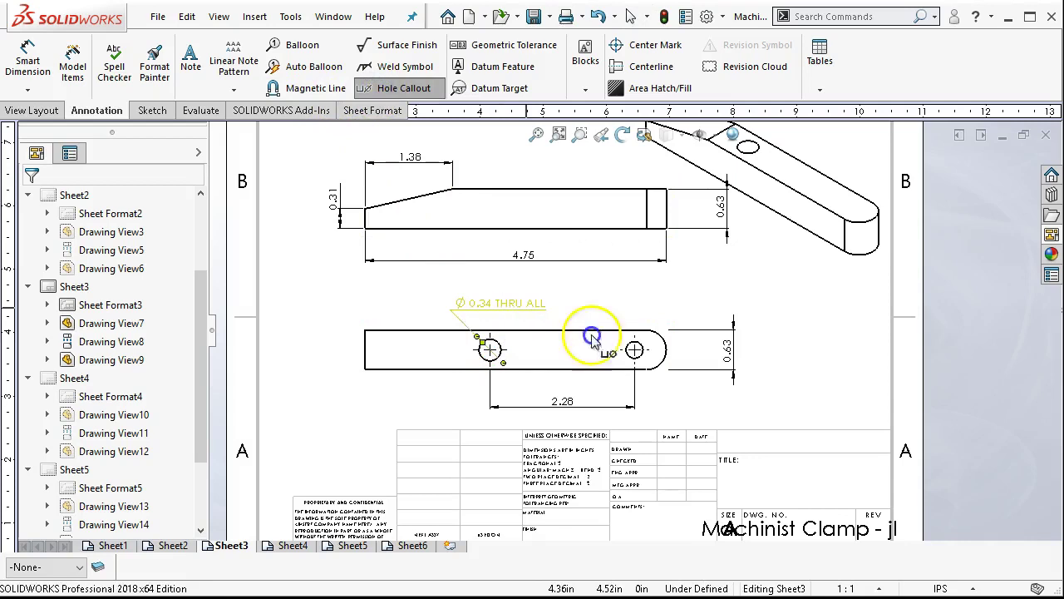
{"action": "left_click", "coordinate": [637, 349]}
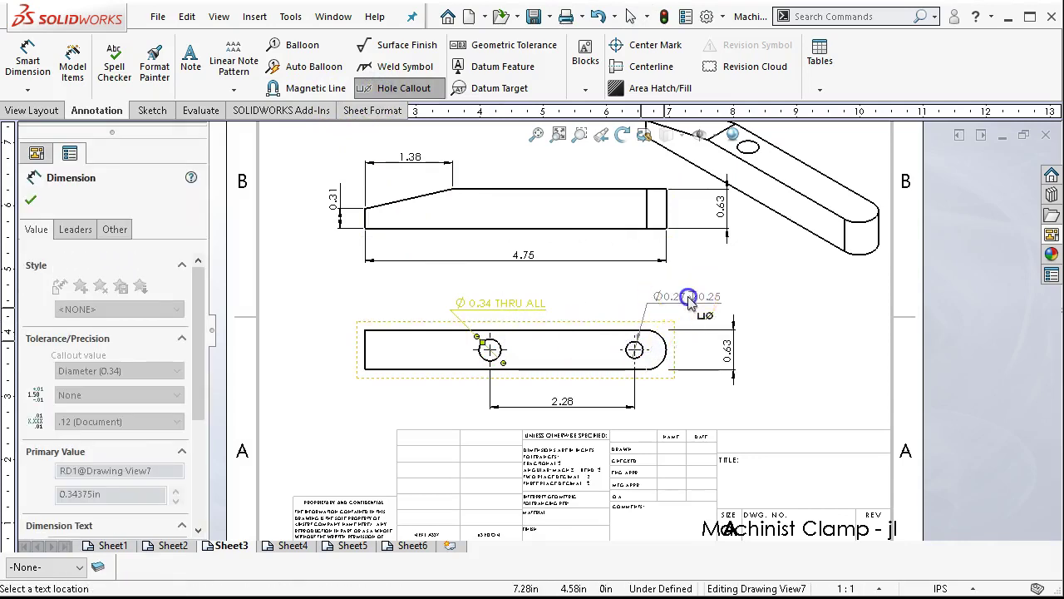
{"action": "left_click", "coordinate": [689, 301]}
{"action": "right_click", "coordinate": [800, 346]}
{"action": "left_click", "coordinate": [831, 456]}
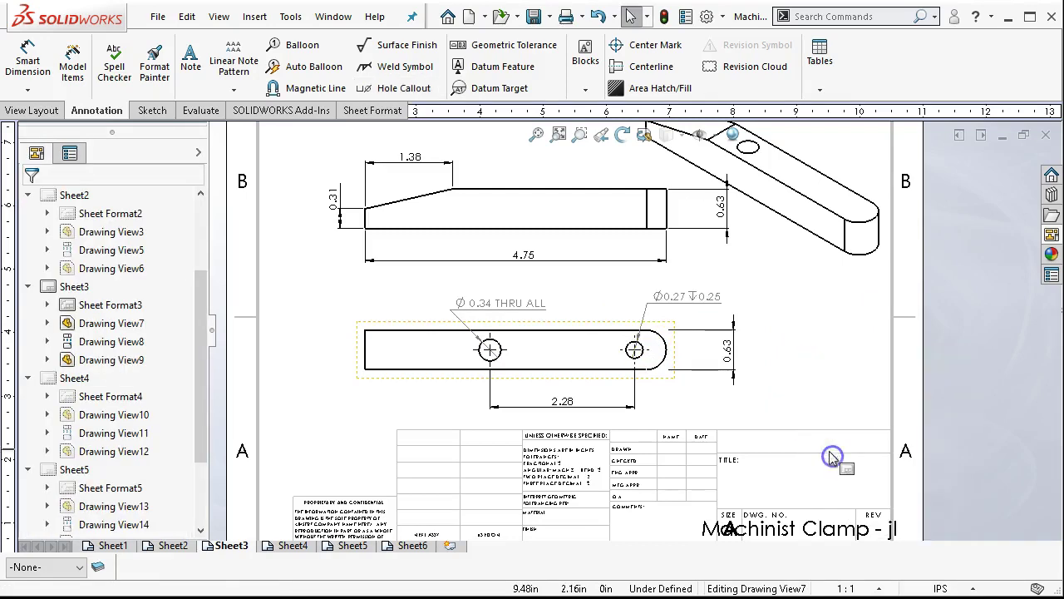
Shift the jaw's two aligned views with their dimensions left, clear of the isometric view
{"action": "scroll", "coordinate": [682, 334], "scroll_direction": "up", "scroll_amount": 2}
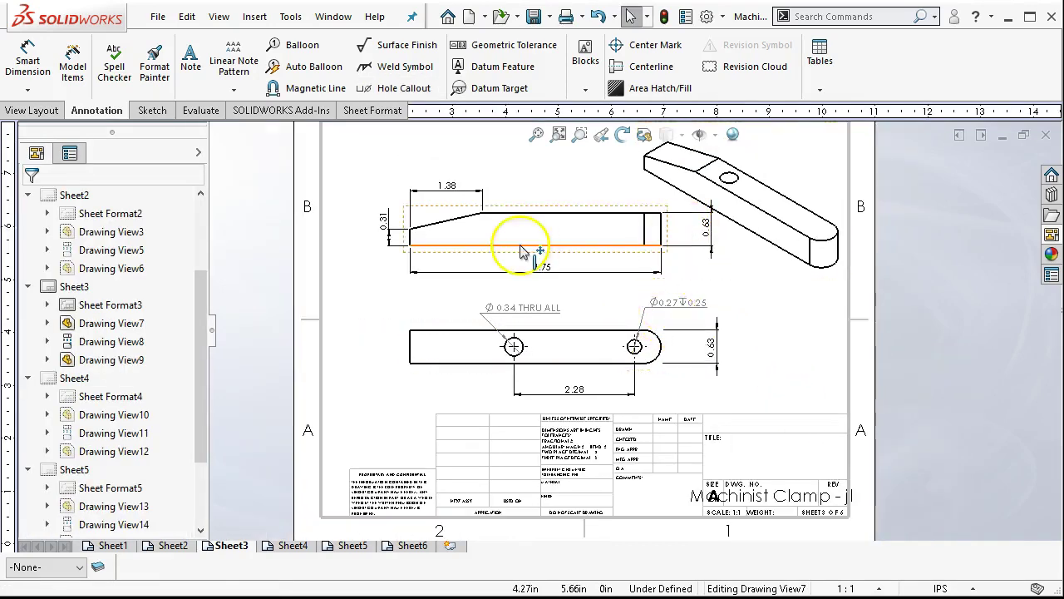
{"action": "scroll", "coordinate": [516, 249], "scroll_direction": "down", "scroll_amount": 2}
{"action": "left_click", "coordinate": [486, 358]}
{"action": "left_click_drag", "start_coordinate": [486, 356], "coordinate": [462, 356]}
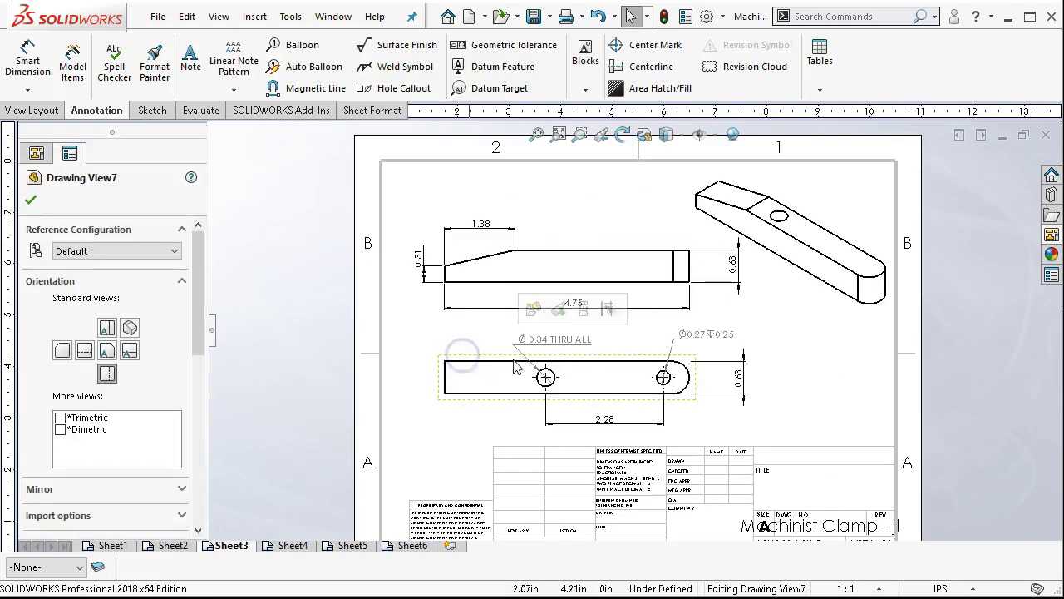
{"action": "left_click", "coordinate": [824, 415]}
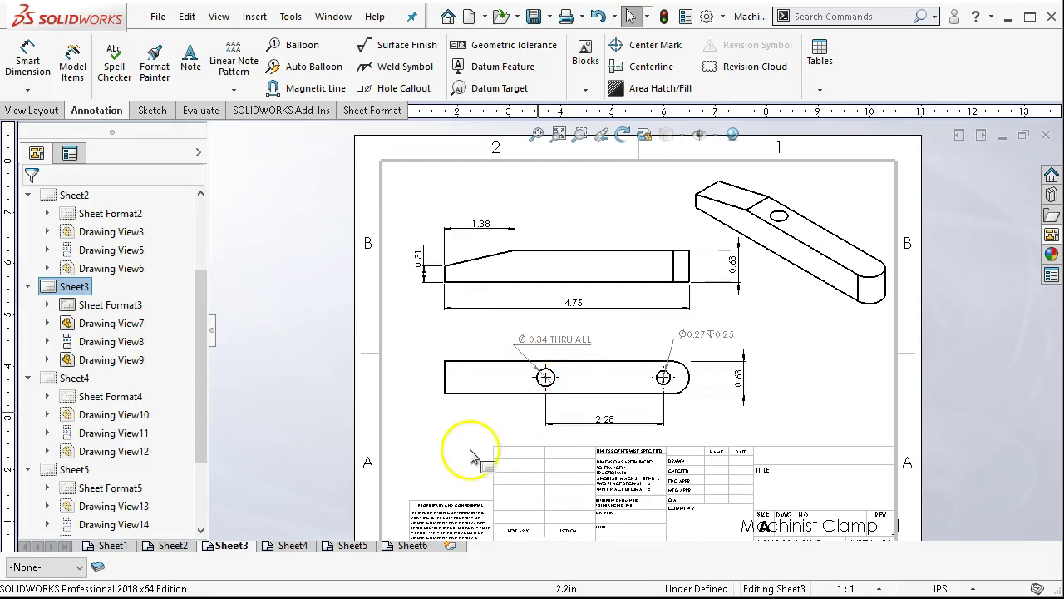
Dimension the distance from the flat end to the middle hole in the lower jaw view, placing it below the view
{"action": "scroll", "coordinate": [468, 449], "scroll_direction": "down", "scroll_amount": 2}
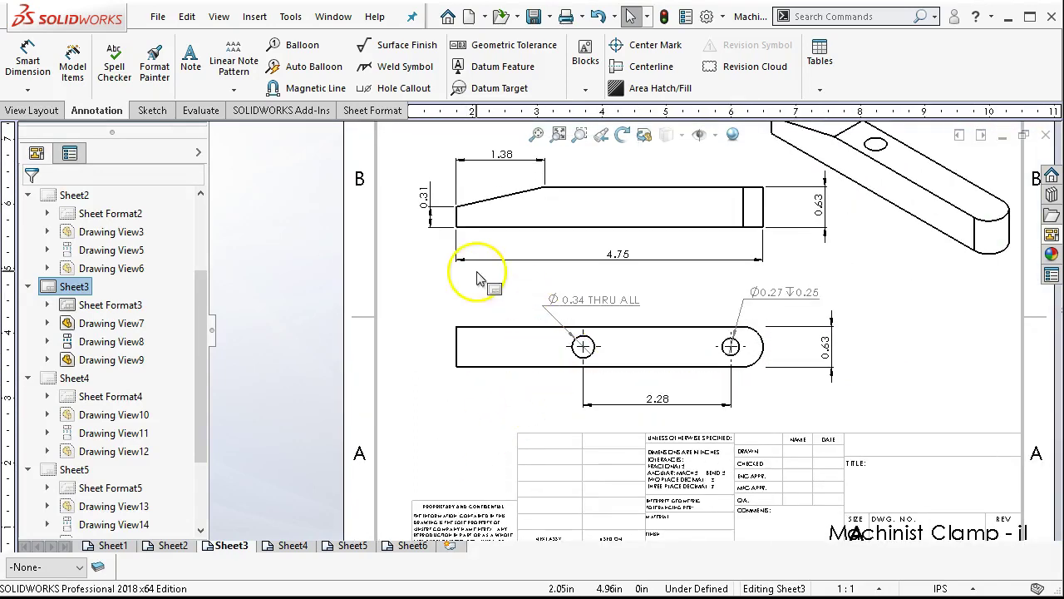
{"action": "left_click", "coordinate": [28, 58]}
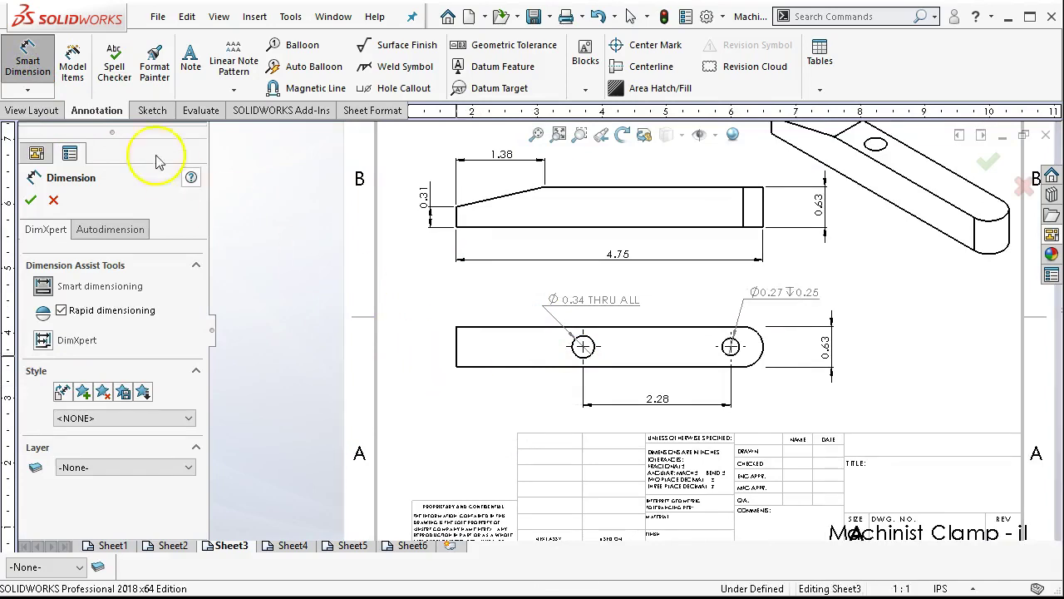
{"action": "left_click", "coordinate": [456, 351]}
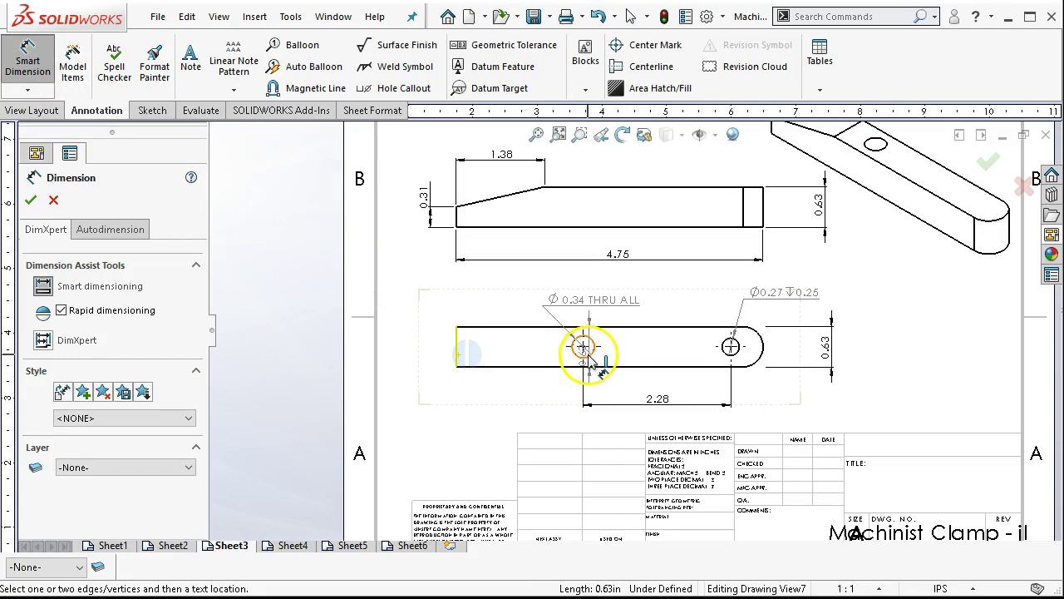
{"action": "left_click", "coordinate": [582, 357]}
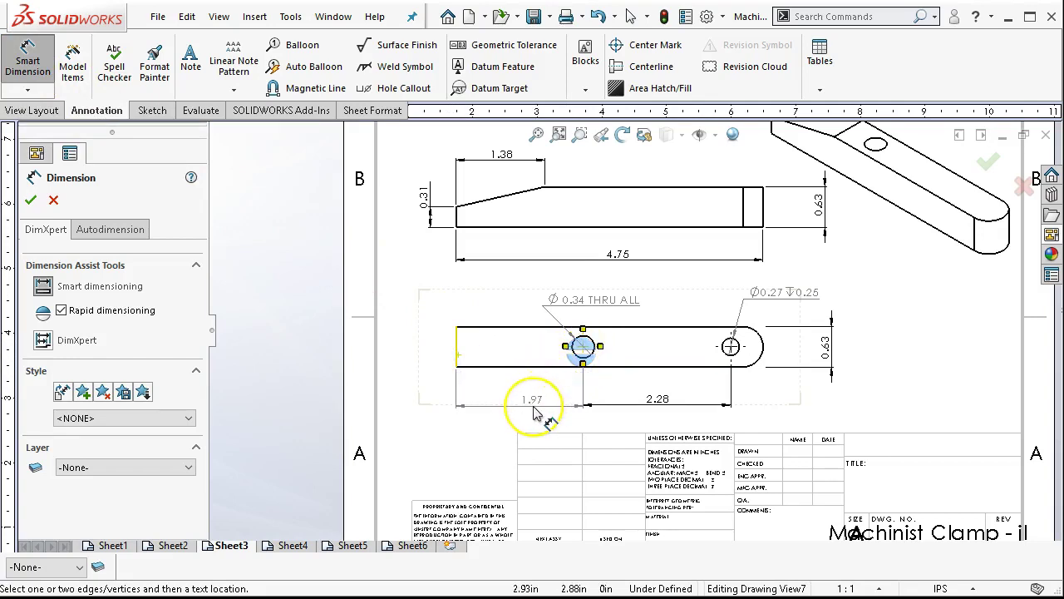
{"action": "left_click", "coordinate": [533, 408]}
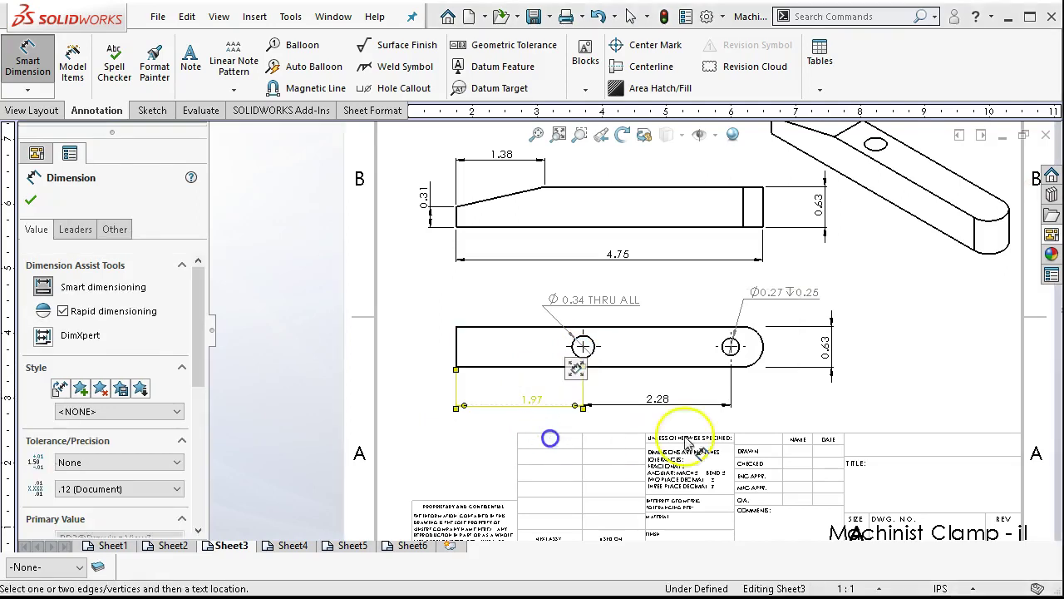
{"action": "right_click", "coordinate": [887, 364]}
{"action": "left_click", "coordinate": [933, 439]}
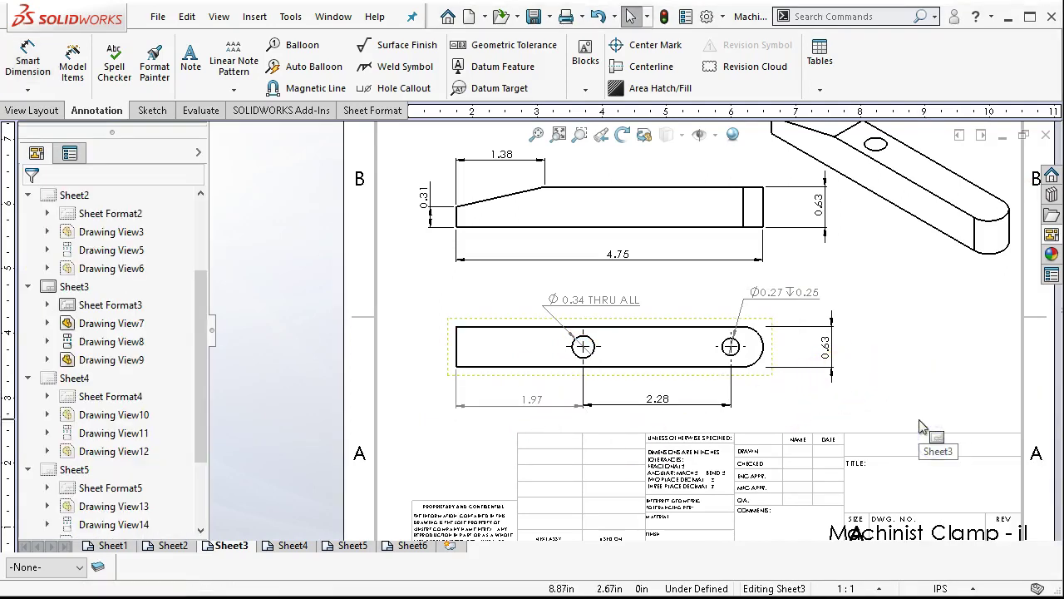
Move the two hole-location dimensions below the lower jaw view closer to the part and line them up with each other
{"action": "left_click", "coordinate": [523, 404]}
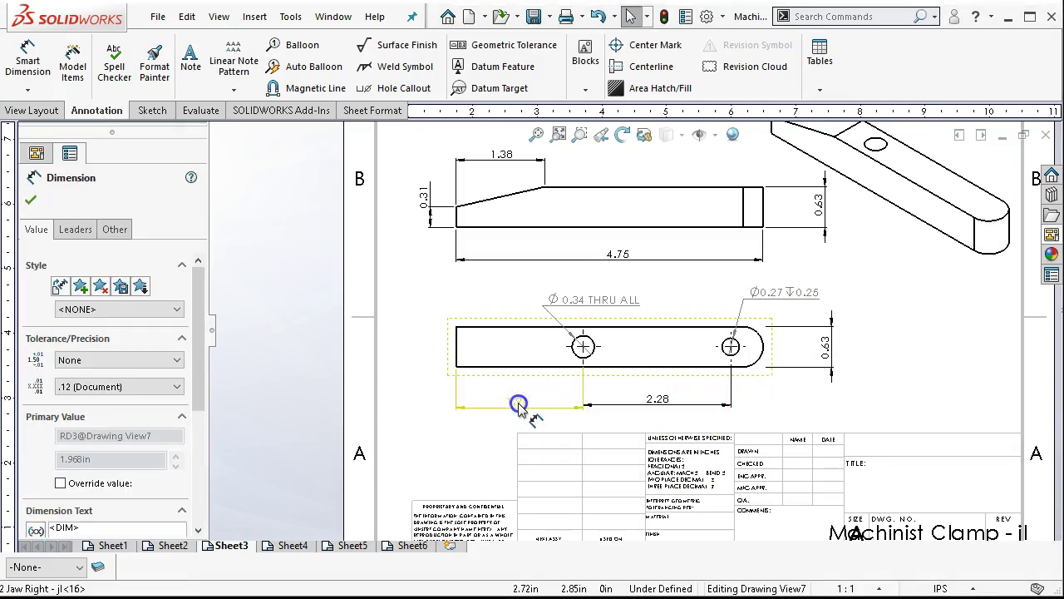
{"action": "left_click", "coordinate": [661, 410]}
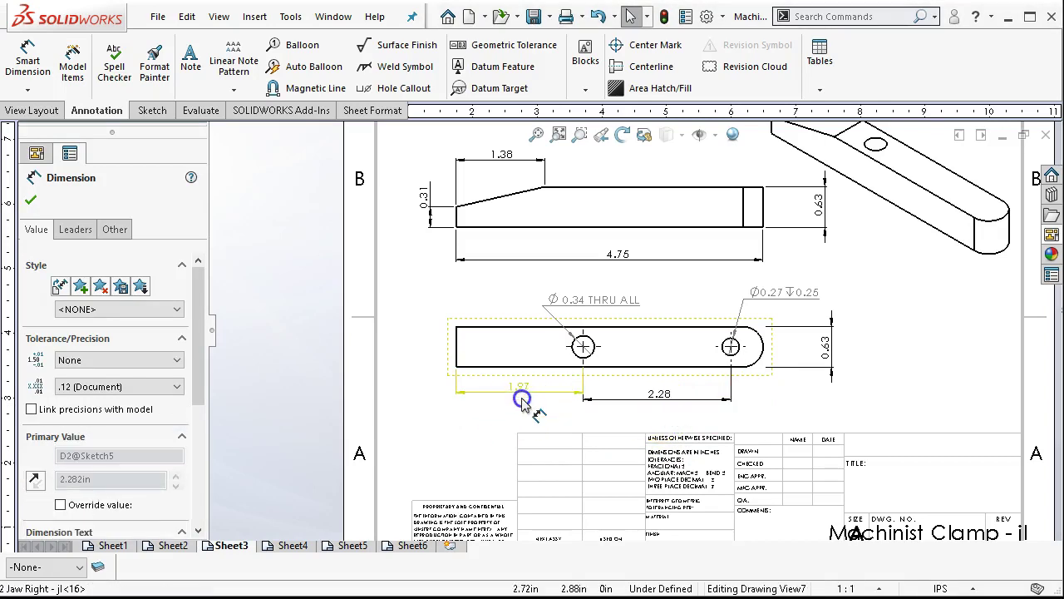
{"action": "left_click", "coordinate": [522, 400]}
{"action": "scroll", "coordinate": [527, 423], "scroll_direction": "down", "scroll_amount": 3}
{"action": "left_click_drag", "start_coordinate": [548, 309], "coordinate": [548, 310]}
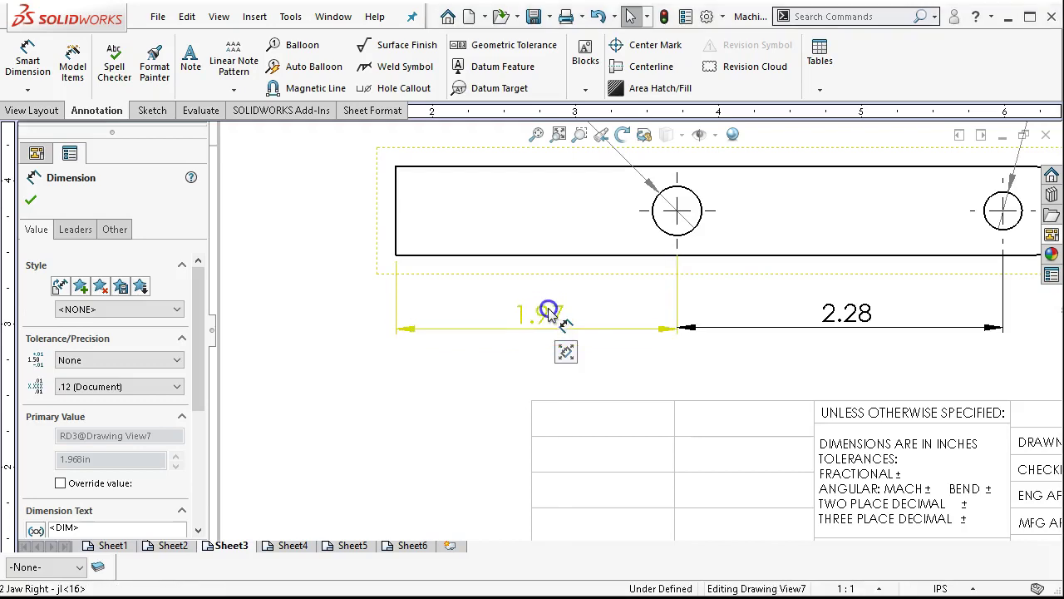
{"action": "left_click", "coordinate": [485, 373]}
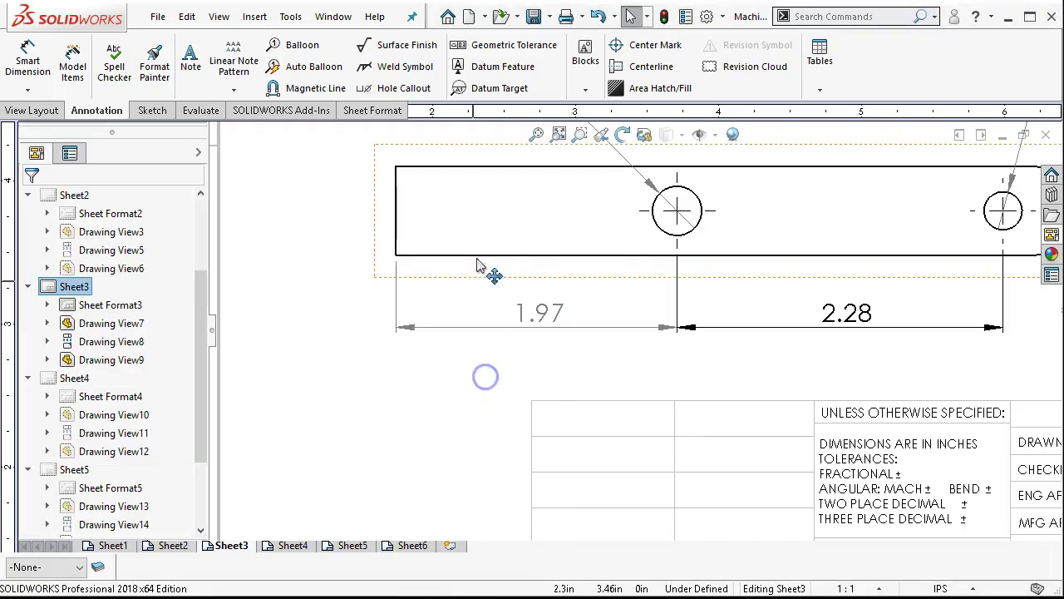
{"action": "left_click", "coordinate": [535, 141]}
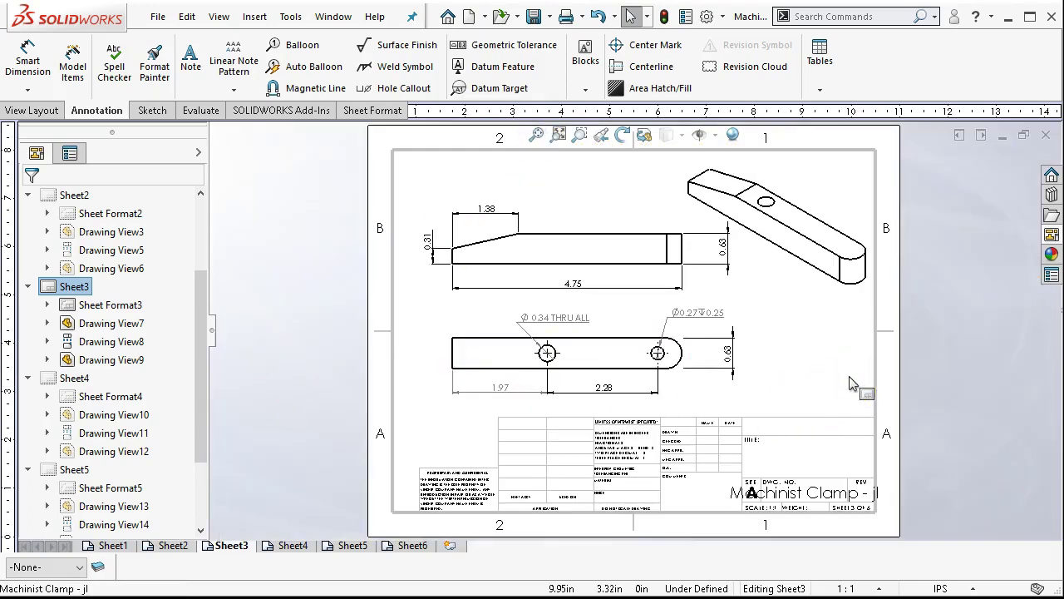
Import the entire model's dimensions into the screw's side view only on Sheet4, eliminating duplicates
{"action": "left_click", "coordinate": [291, 544]}
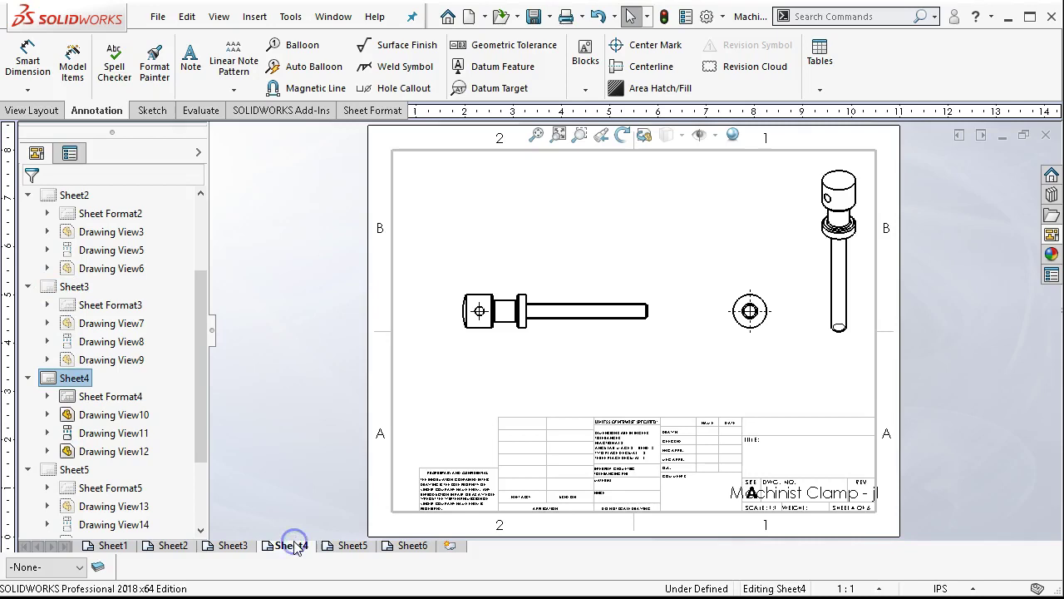
{"action": "left_click", "coordinate": [586, 341]}
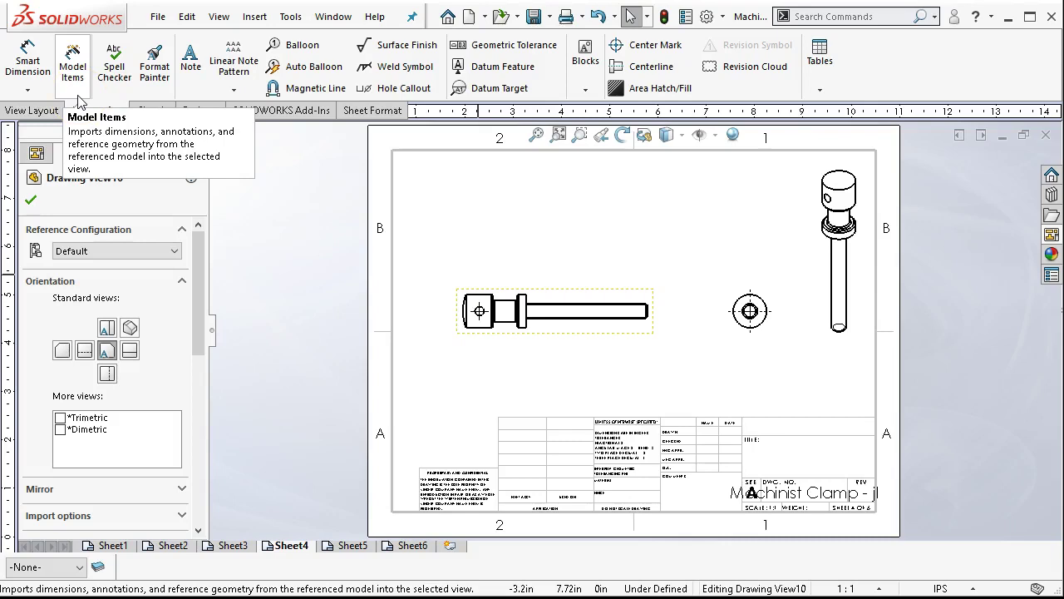
{"action": "left_click", "coordinate": [105, 137]}
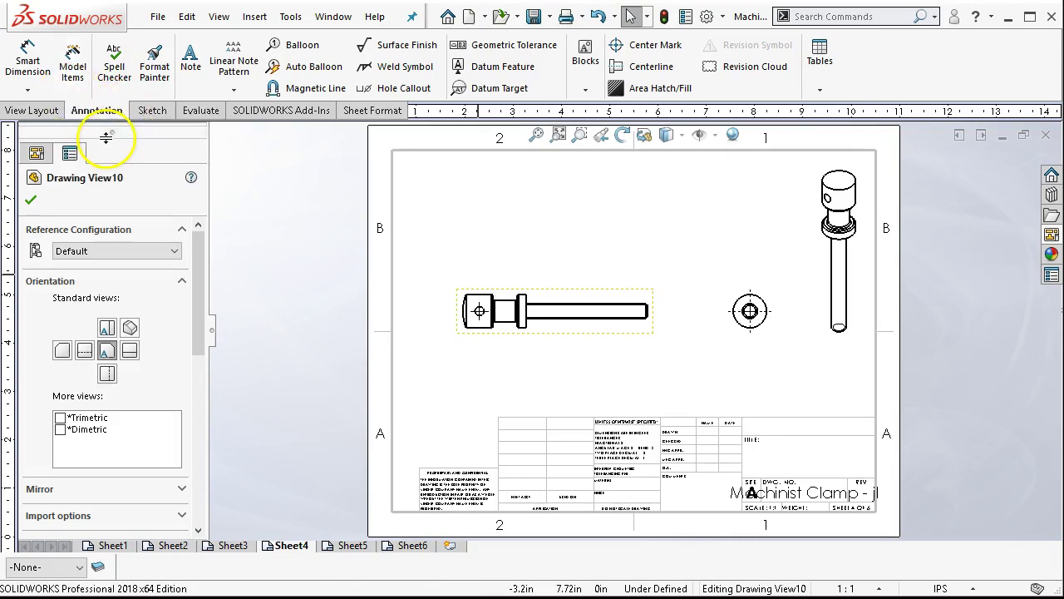
{"action": "left_click", "coordinate": [69, 73]}
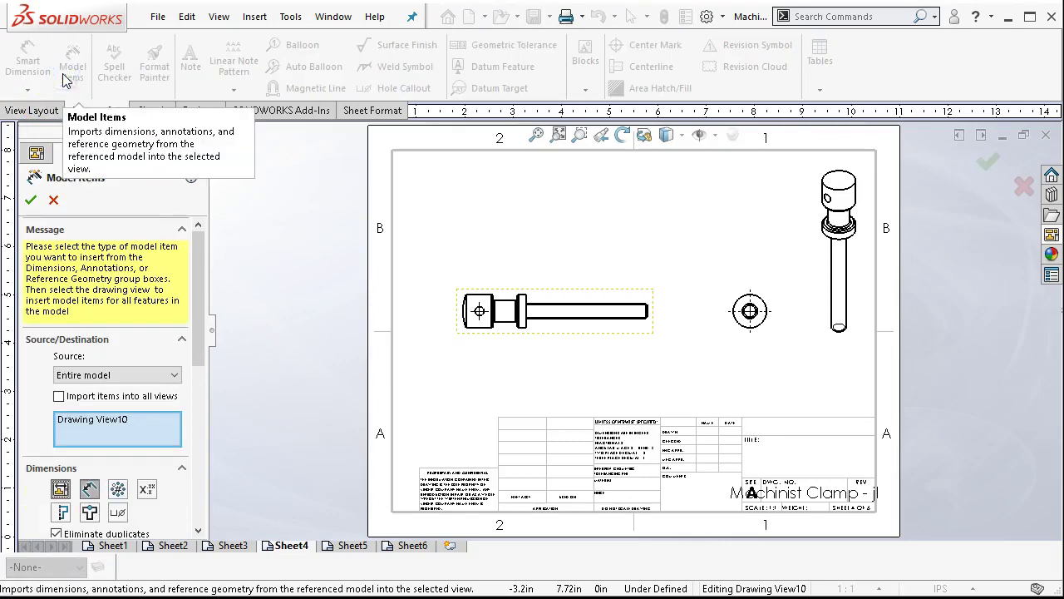
{"action": "left_click", "coordinate": [200, 343]}
{"action": "left_click_drag", "start_coordinate": [198, 343], "coordinate": [204, 310]}
{"action": "left_click", "coordinate": [35, 201]}
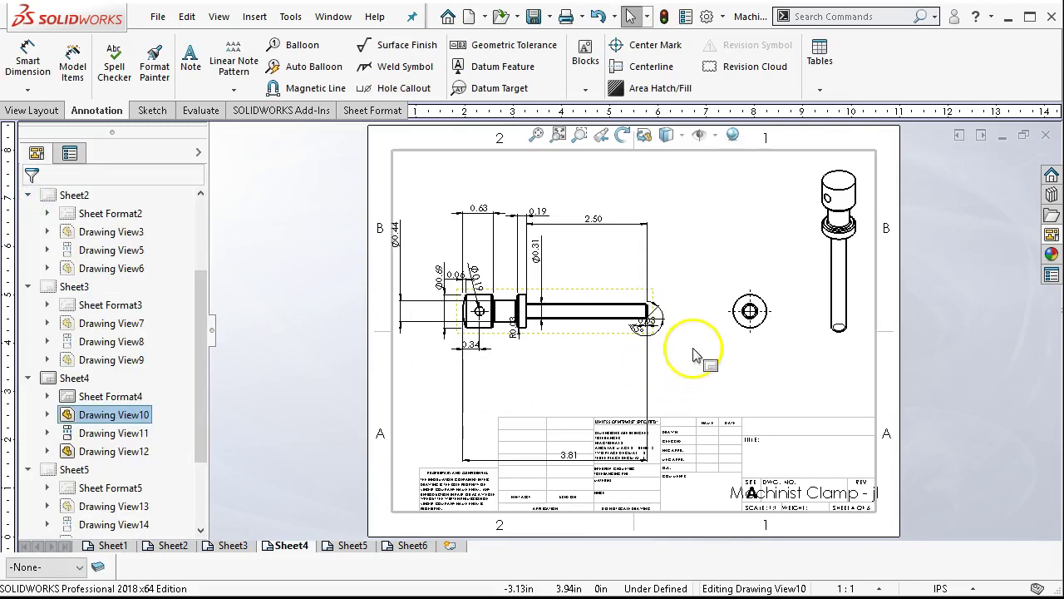
Move the 0.44 diameter dimension closer to the screw's head and delete the 0.69 diameter dimension from the side view
{"action": "scroll", "coordinate": [689, 354], "scroll_direction": "down", "scroll_amount": 2}
{"action": "scroll", "coordinate": [382, 316], "scroll_direction": "down", "scroll_amount": 1}
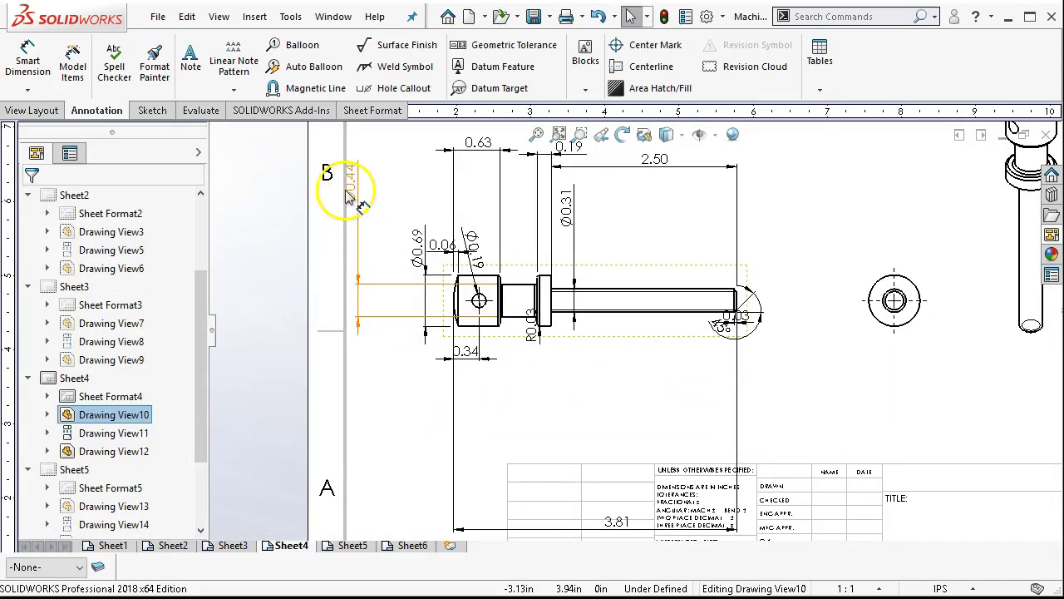
{"action": "left_click_drag", "start_coordinate": [349, 195], "coordinate": [393, 206]}
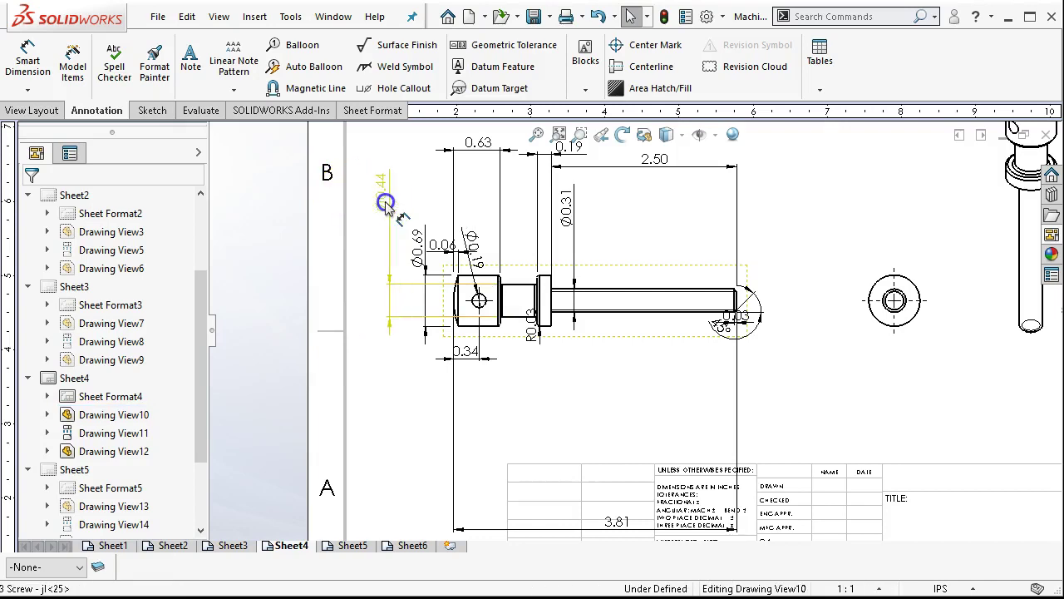
{"action": "left_click", "coordinate": [421, 263]}
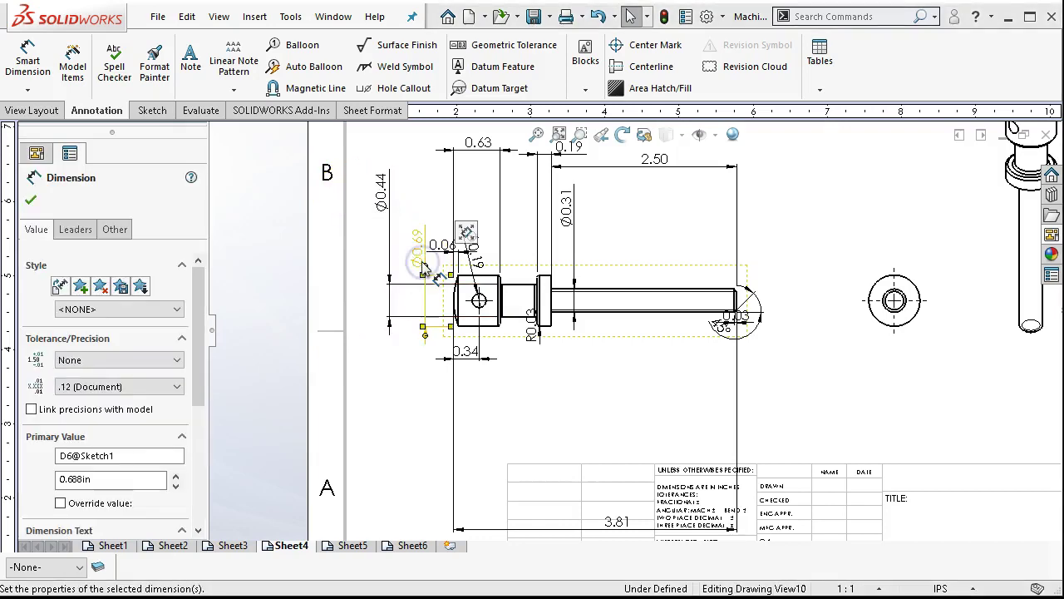
{"action": "key", "text": "Delete"}
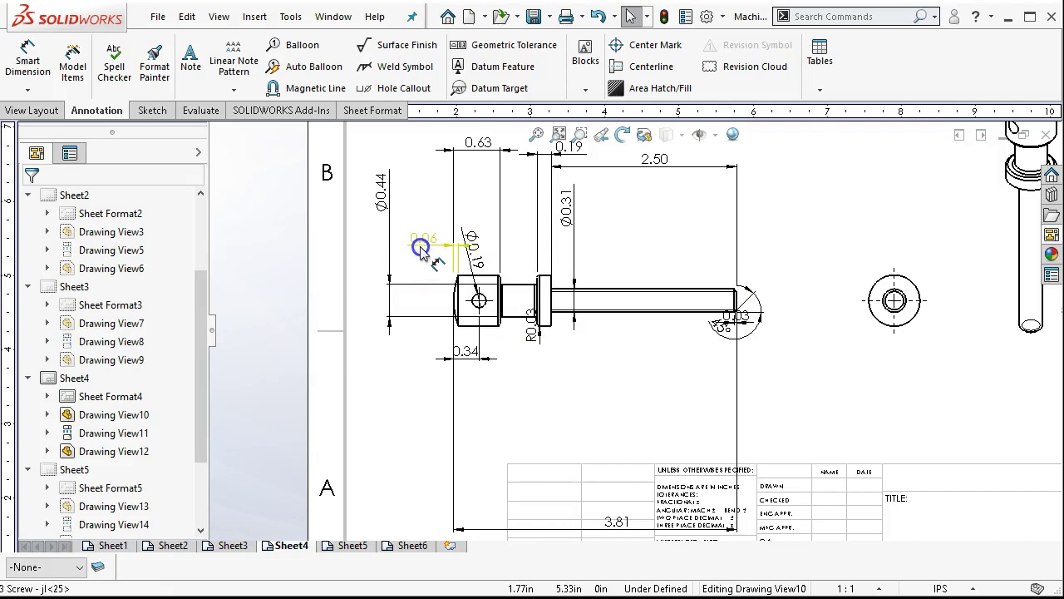
Spread out the screw head's dimensions: 0.06 and 0.34 below left, cross-hole diameter above left, head length level with the 2.50 dimension
{"action": "left_click", "coordinate": [418, 350]}
{"action": "left_click_drag", "start_coordinate": [461, 354], "coordinate": [425, 394]}
{"action": "mouse_move", "coordinate": [422, 341]}
{"action": "left_mouse_down"}
{"action": "mouse_move", "coordinate": [406, 328]}
{"action": "mouse_move", "coordinate": [416, 360]}
{"action": "left_mouse_up"}
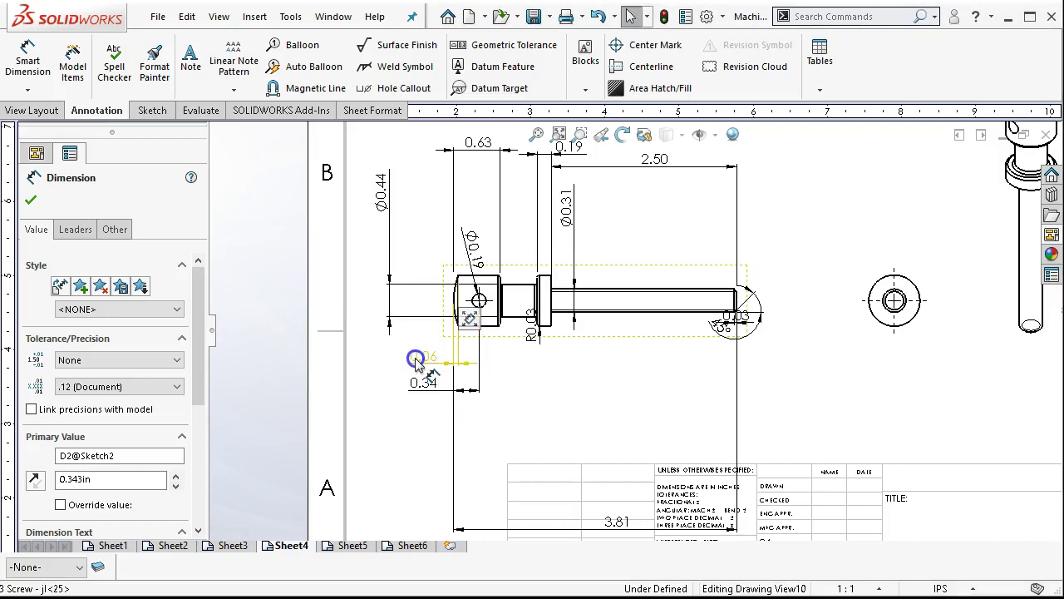
{"action": "left_click_drag", "start_coordinate": [468, 247], "coordinate": [419, 210]}
{"action": "left_click", "coordinate": [480, 147]}
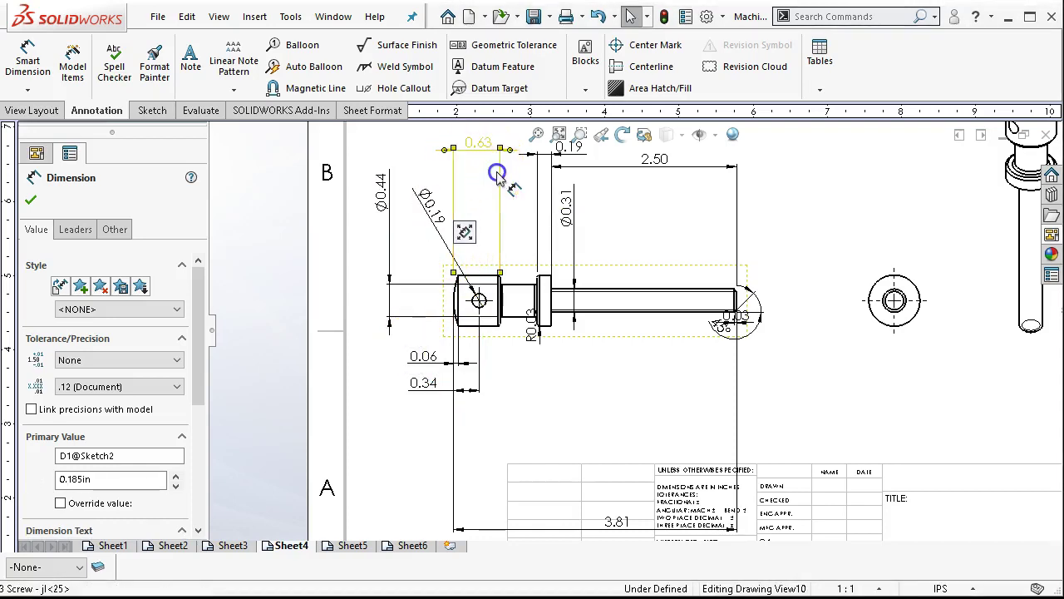
{"action": "mouse_move", "coordinate": [497, 175]}
{"action": "left_mouse_down"}
{"action": "mouse_move", "coordinate": [490, 172]}
{"action": "mouse_move", "coordinate": [494, 186]}
{"action": "mouse_move", "coordinate": [471, 178]}
{"action": "left_mouse_up"}
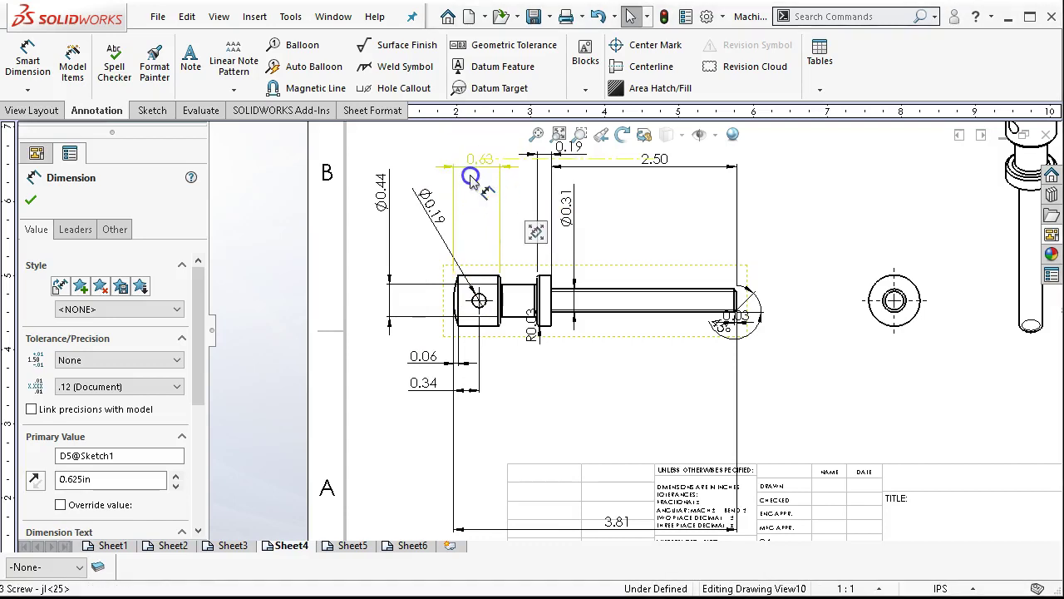
Raise the overall length dimension toward the screw's side view and pull the collar's fillet radius dimension clear below the collar
{"action": "key", "text": "f"}
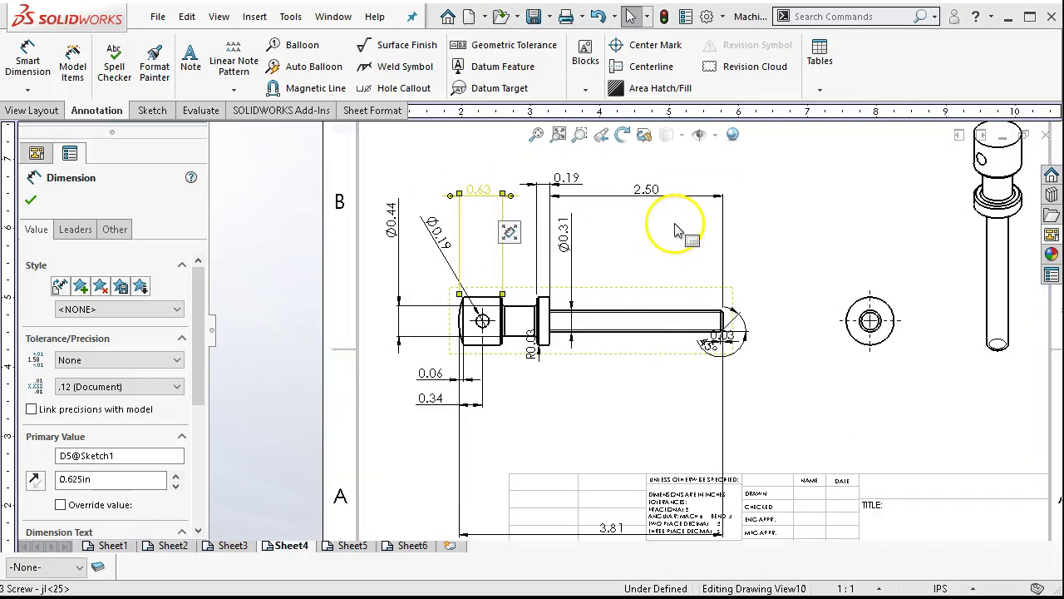
{"action": "left_click_drag", "start_coordinate": [607, 527], "coordinate": [610, 426]}
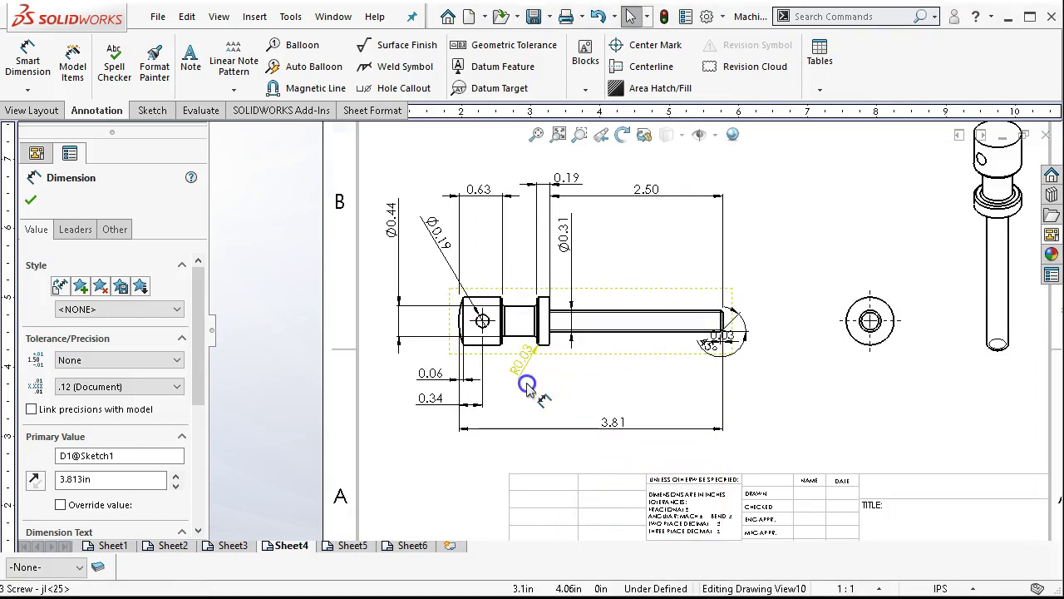
{"action": "left_click", "coordinate": [742, 337]}
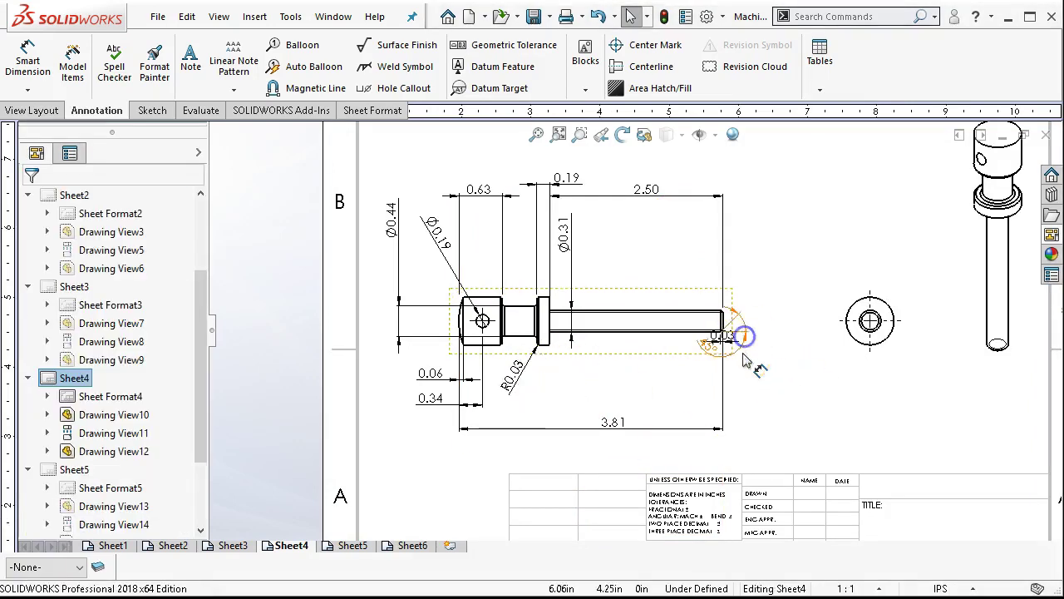
Move the screw tip's chamfer length and 45° angle dimensions clear of the geometry, just beyond the tip
{"action": "scroll", "coordinate": [737, 338], "scroll_direction": "down", "scroll_amount": 3}
{"action": "left_click_drag", "start_coordinate": [634, 326], "coordinate": [704, 385]}
{"action": "left_click_drag", "start_coordinate": [607, 311], "coordinate": [719, 306]}
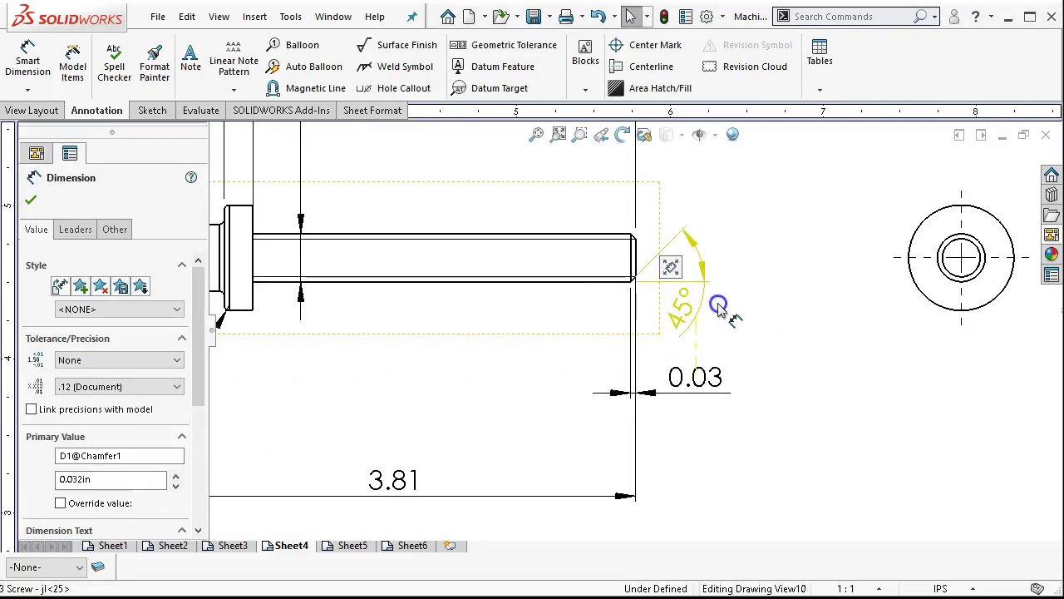
{"action": "left_click", "coordinate": [755, 408]}
{"action": "key", "text": "f"}
Dimension the outer circle's diameter in the screw's end view, placing the text above left of the circle
{"action": "scroll", "coordinate": [743, 305], "scroll_direction": "down", "scroll_amount": 4}
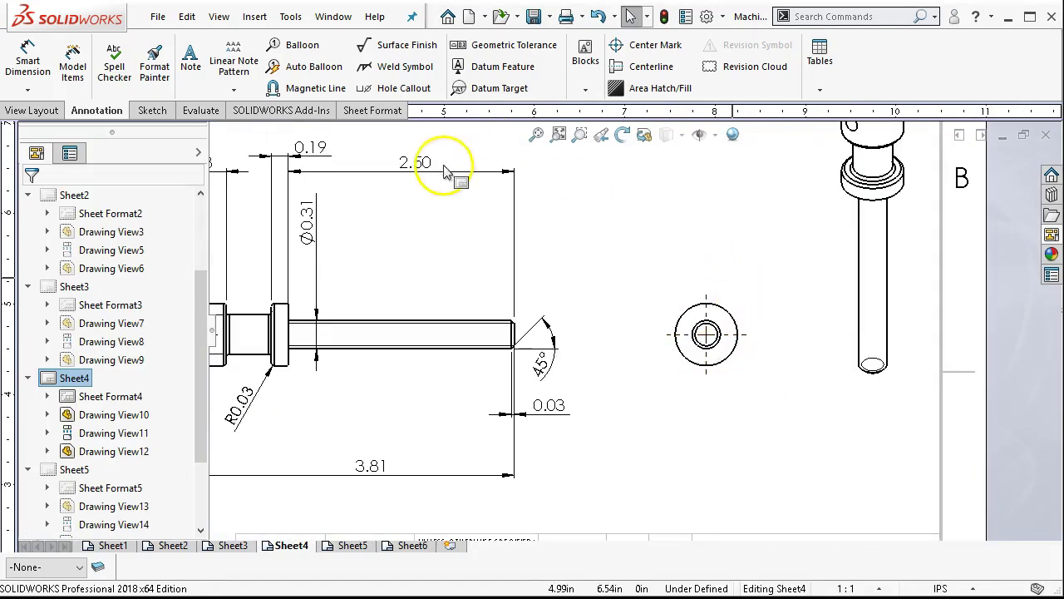
{"action": "left_click", "coordinate": [28, 62]}
{"action": "scroll", "coordinate": [427, 333], "scroll_direction": "up", "scroll_amount": 1}
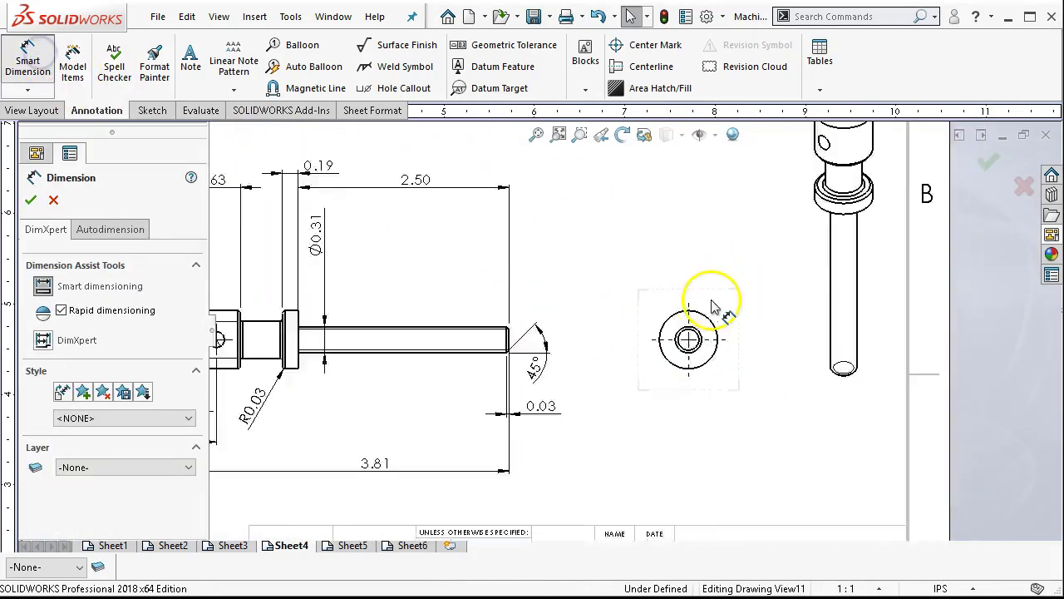
{"action": "scroll", "coordinate": [712, 306], "scroll_direction": "down", "scroll_amount": 2}
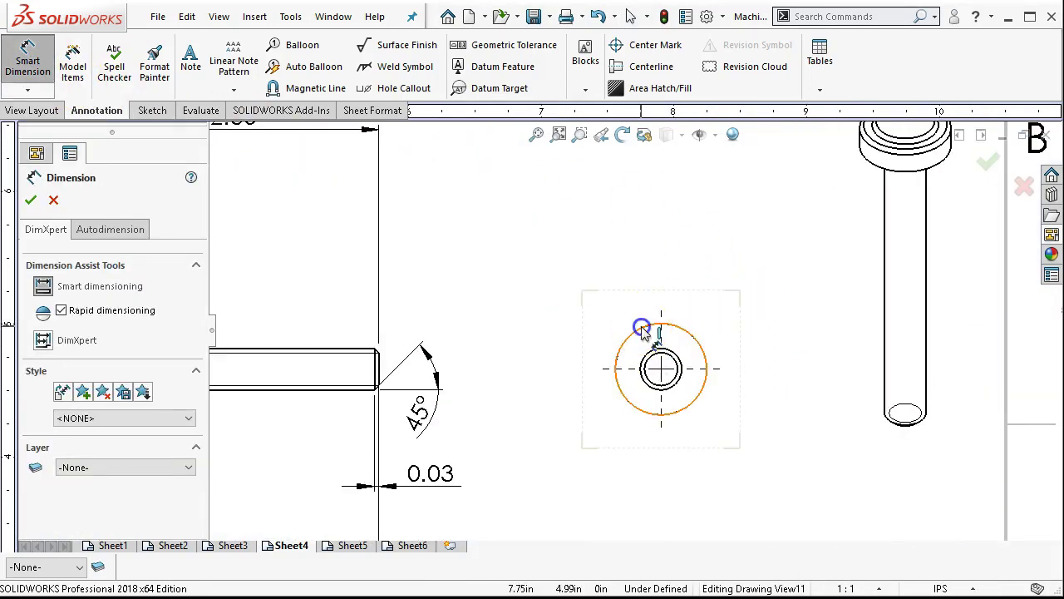
{"action": "left_click", "coordinate": [639, 327]}
{"action": "left_click", "coordinate": [572, 234]}
{"action": "scroll", "coordinate": [688, 351], "scroll_direction": "up", "scroll_amount": 5}
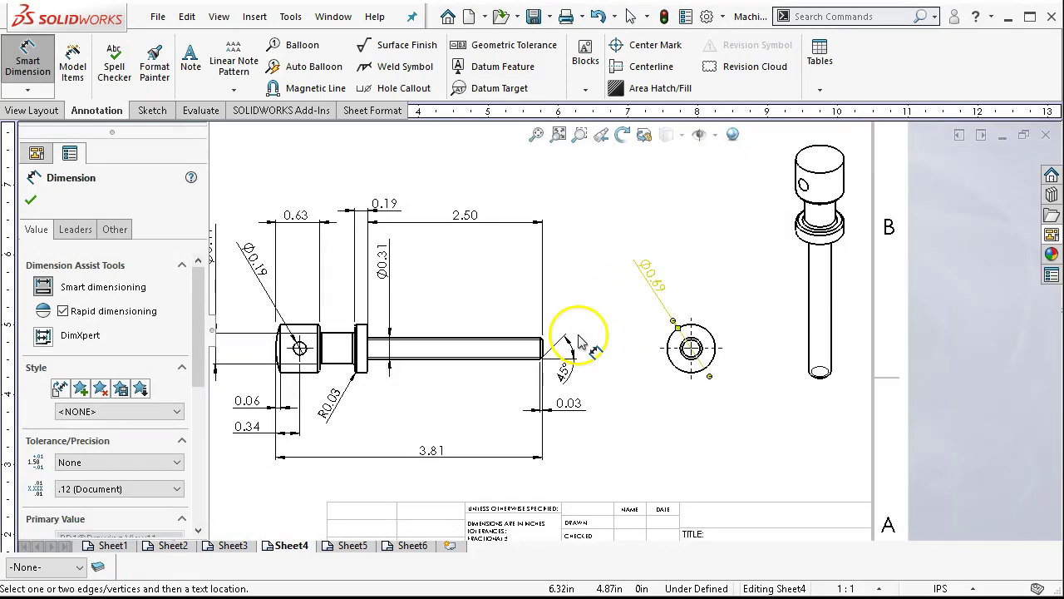
{"action": "scroll", "coordinate": [741, 356], "scroll_direction": "down", "scroll_amount": 2}
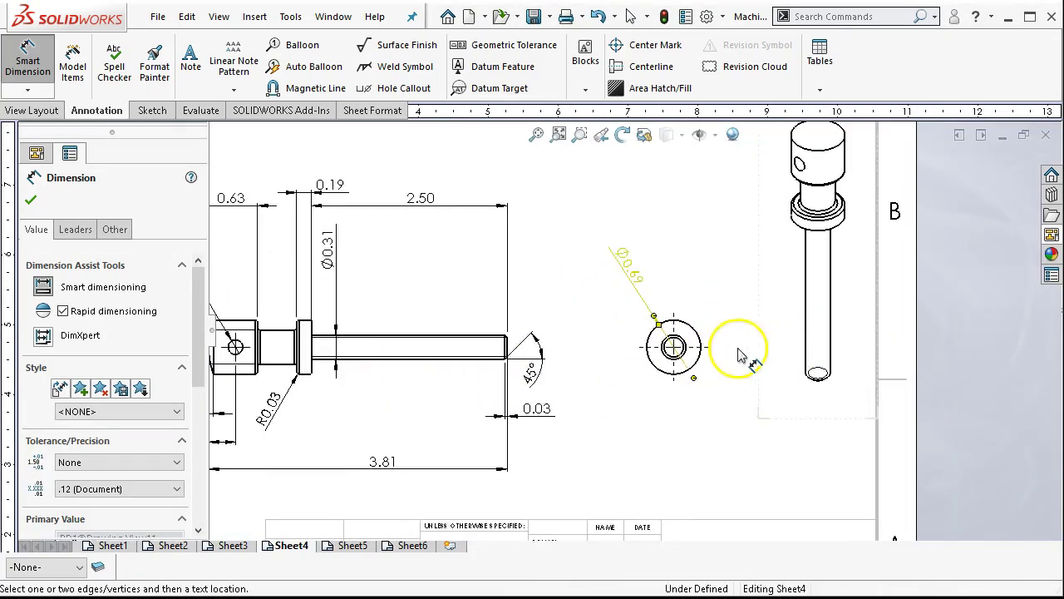
{"action": "left_click", "coordinate": [404, 88]}
{"action": "scroll", "coordinate": [637, 304], "scroll_direction": "down", "scroll_amount": 3}
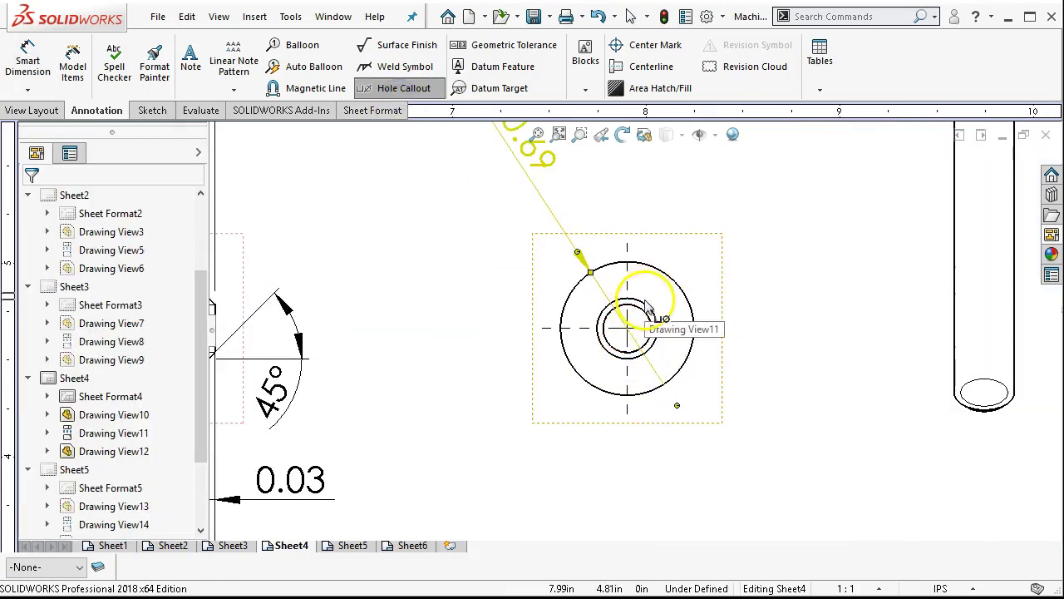
{"action": "left_click", "coordinate": [614, 312]}
{"action": "scroll", "coordinate": [665, 301], "scroll_direction": "up", "scroll_amount": 2}
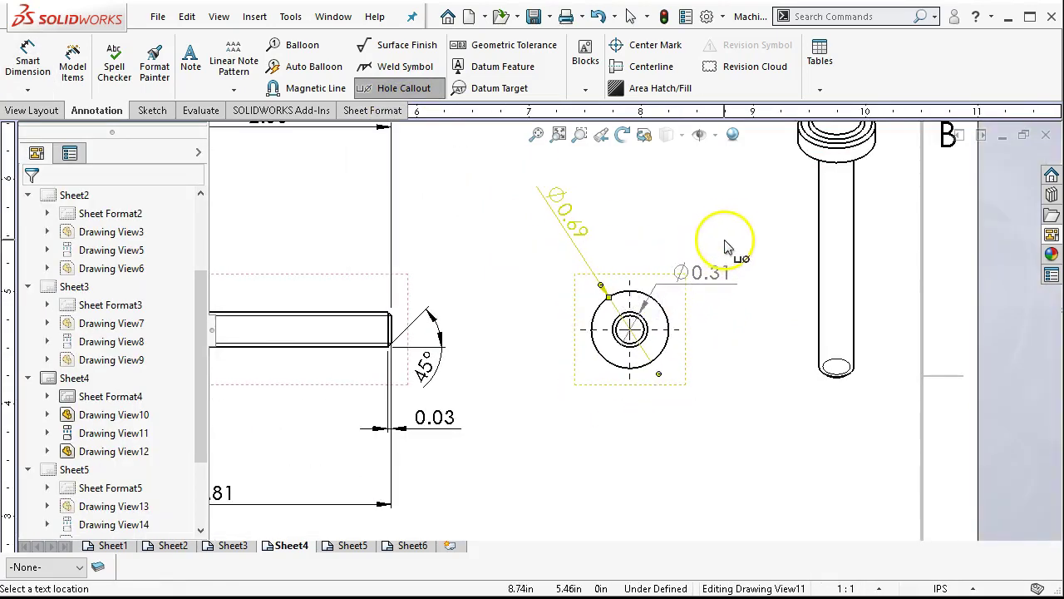
{"action": "key", "text": "Escape"}
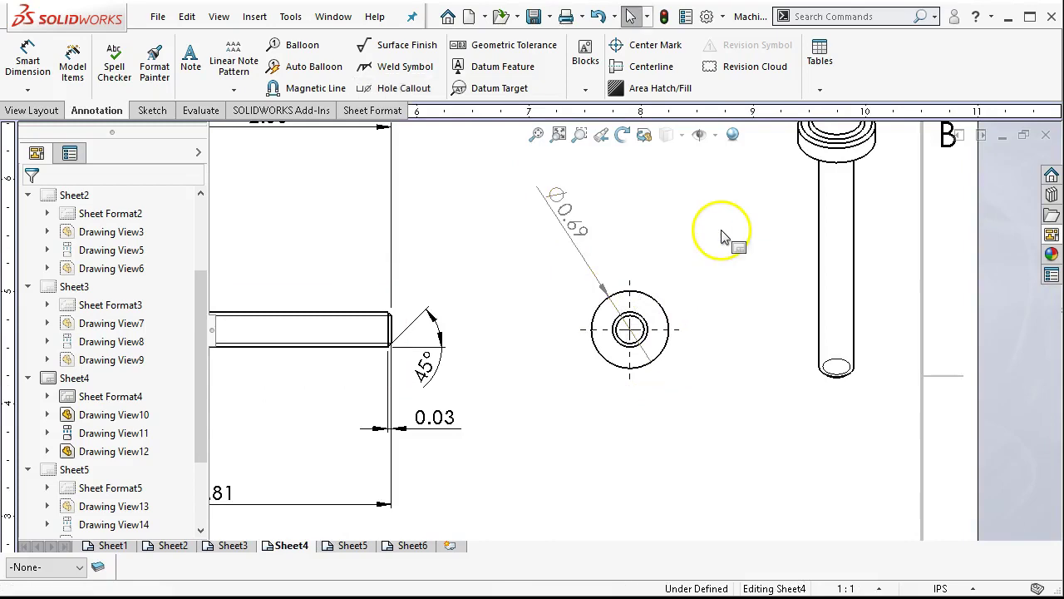
Delete the threaded shank's 0.31 diameter dimension from the screw's side view
{"action": "scroll", "coordinate": [695, 250], "scroll_direction": "up", "scroll_amount": 3}
{"action": "scroll", "coordinate": [682, 280], "scroll_direction": "up", "scroll_amount": 3}
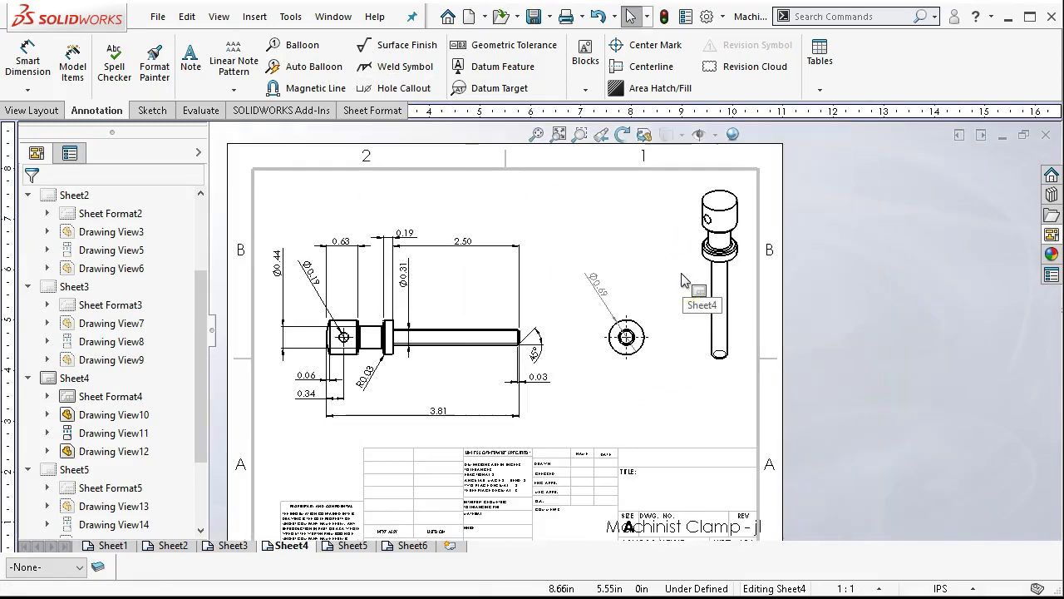
{"action": "scroll", "coordinate": [572, 348], "scroll_direction": "down", "scroll_amount": 2}
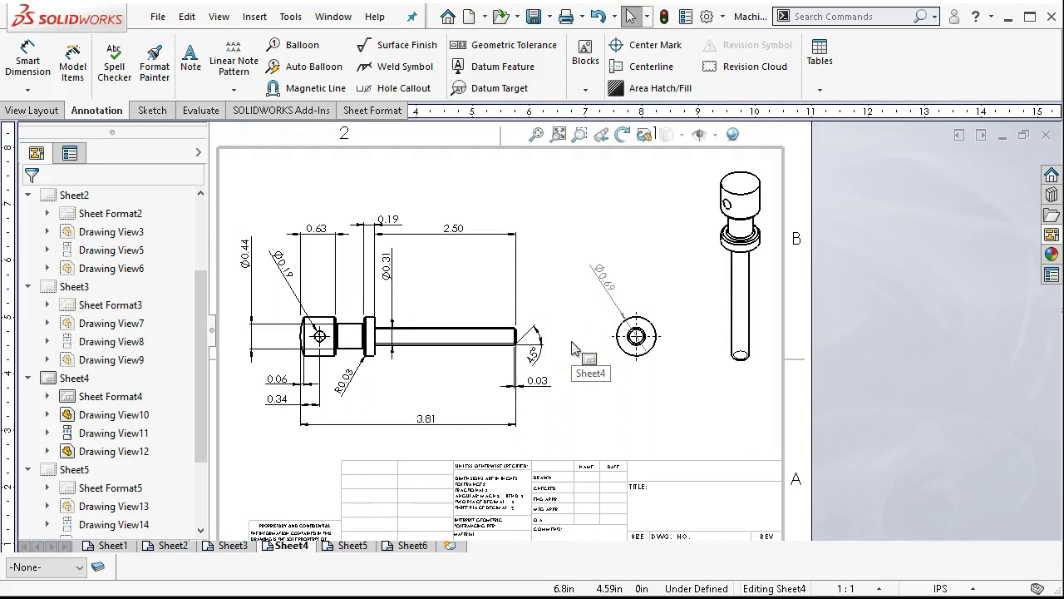
{"action": "scroll", "coordinate": [642, 374], "scroll_direction": "down", "scroll_amount": 1}
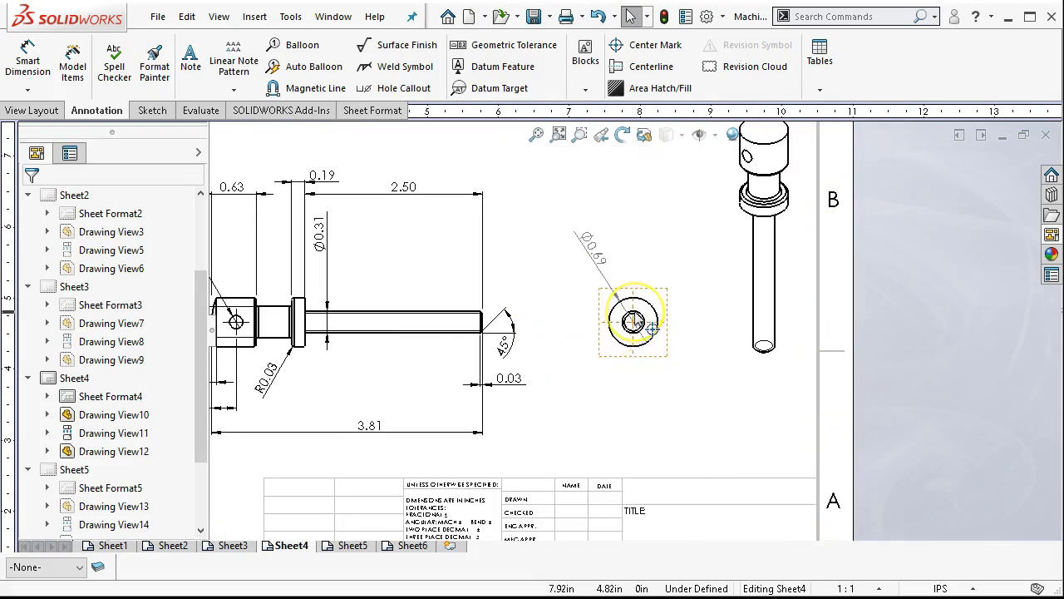
{"action": "left_click_drag", "start_coordinate": [301, 238], "coordinate": [536, 283]}
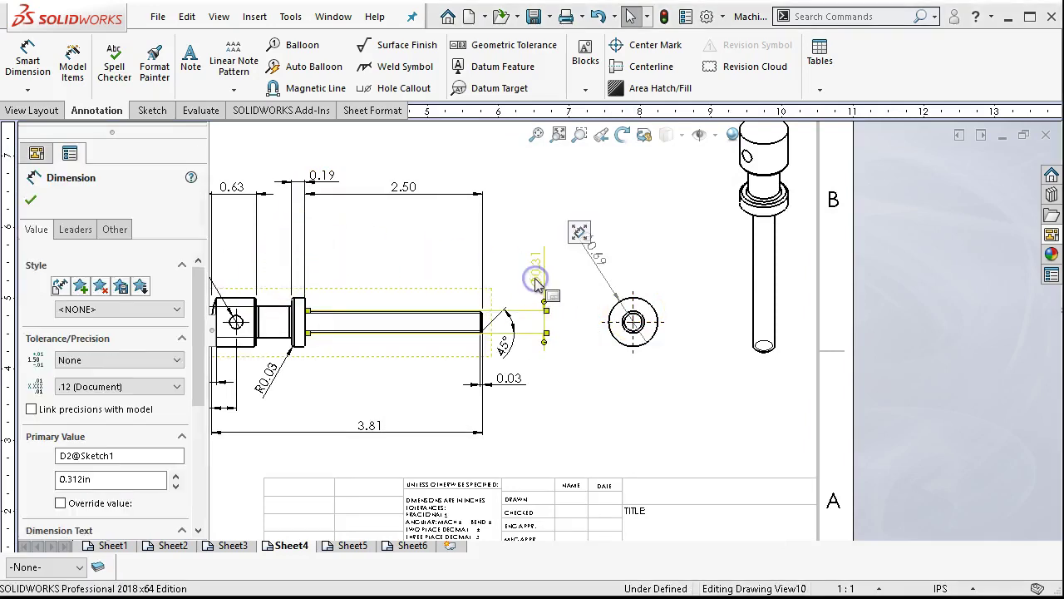
{"action": "key", "text": "Delete"}
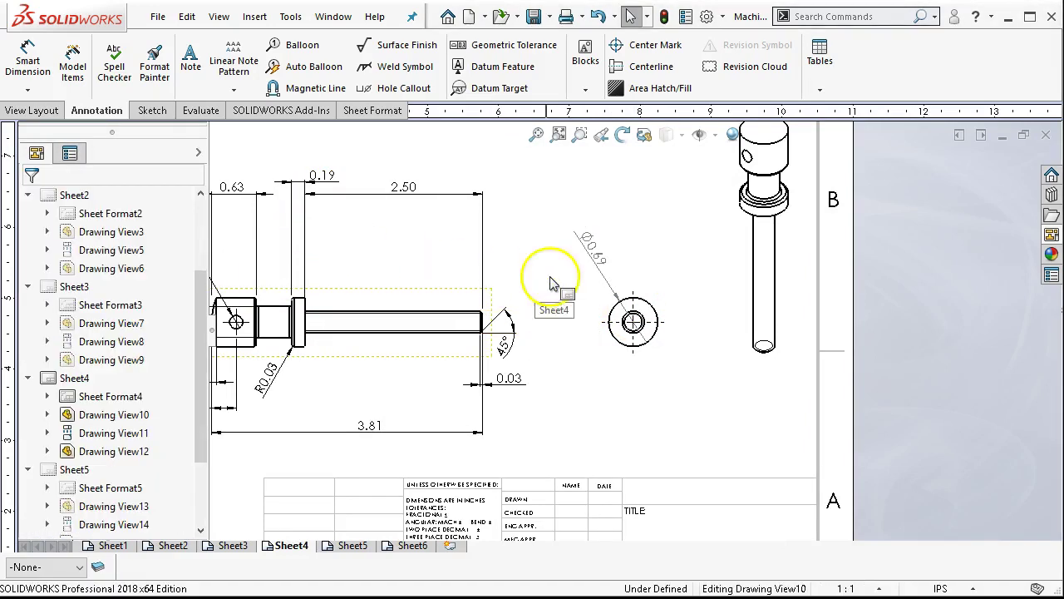
Re-angle the outer diameter dimension above left of the end view and dimension the shank circle's diameter, placing its text below right
{"action": "left_click_drag", "start_coordinate": [593, 241], "coordinate": [584, 266]}
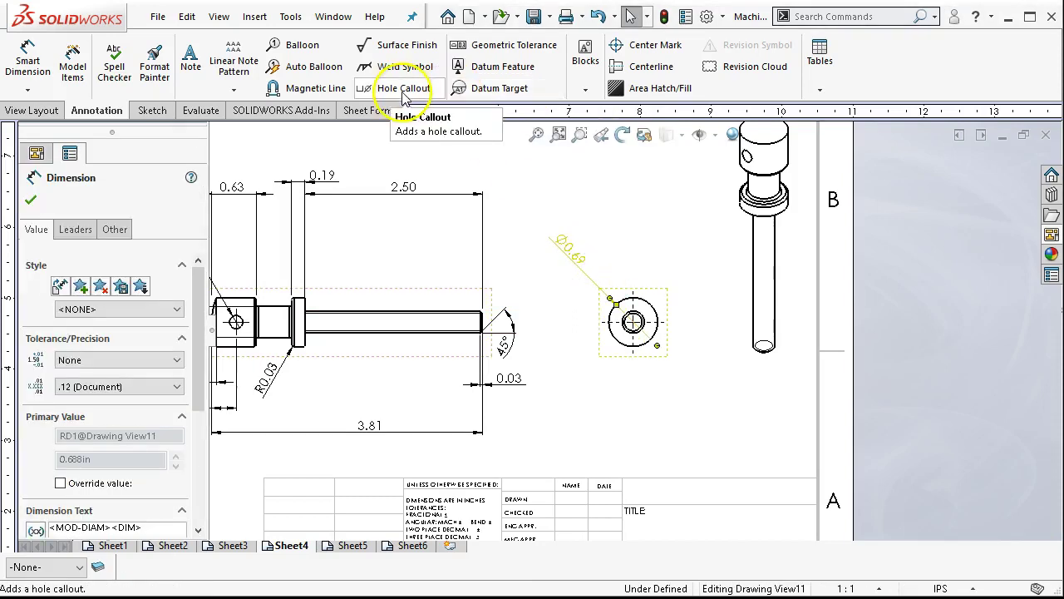
{"action": "left_click", "coordinate": [22, 61]}
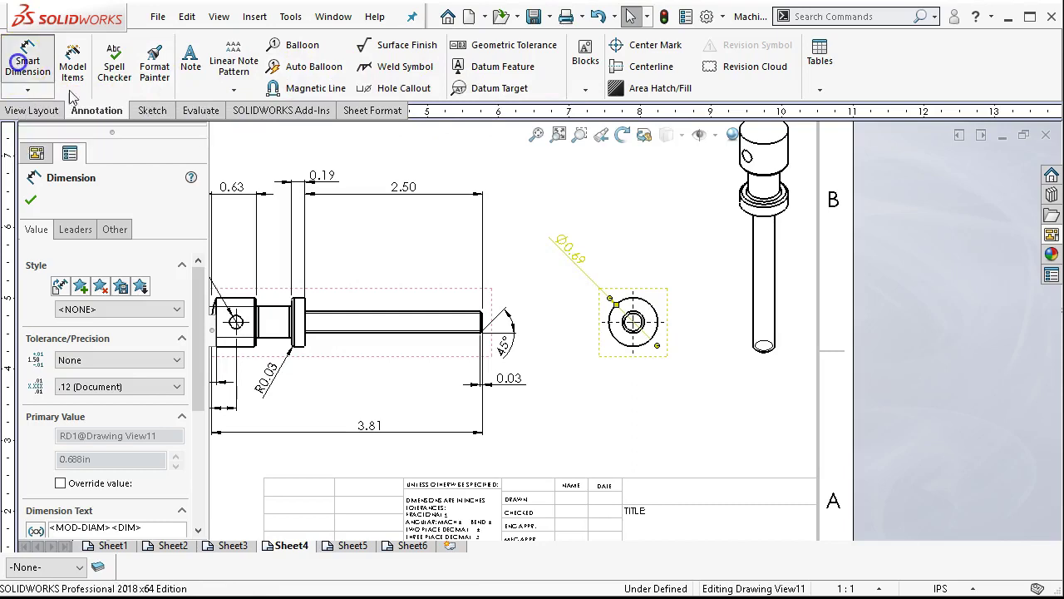
{"action": "scroll", "coordinate": [657, 349], "scroll_direction": "down", "scroll_amount": 3}
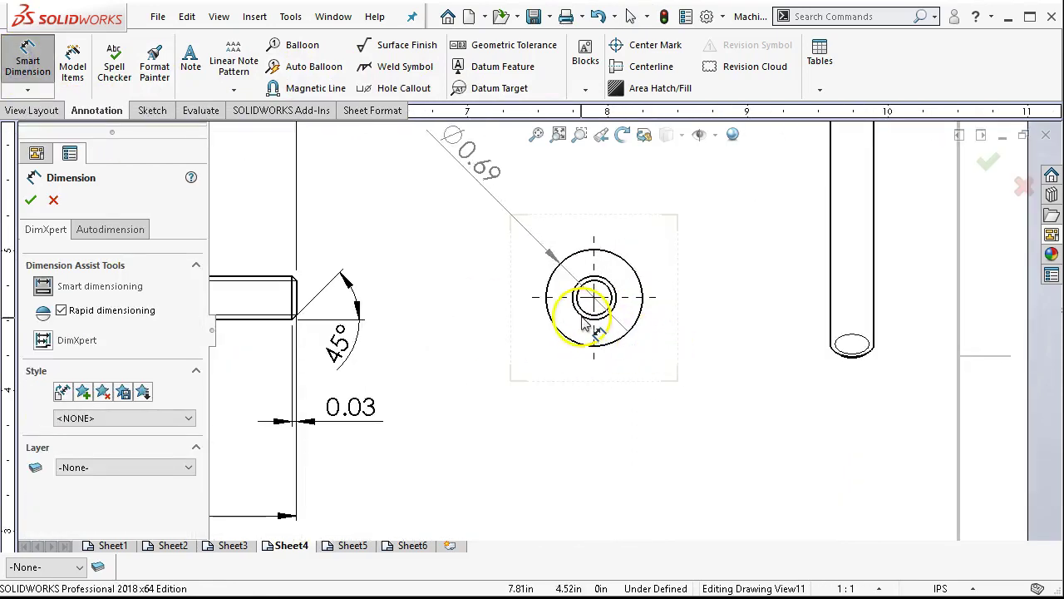
{"action": "scroll", "coordinate": [594, 320], "scroll_direction": "down", "scroll_amount": 2}
{"action": "left_click", "coordinate": [605, 308]}
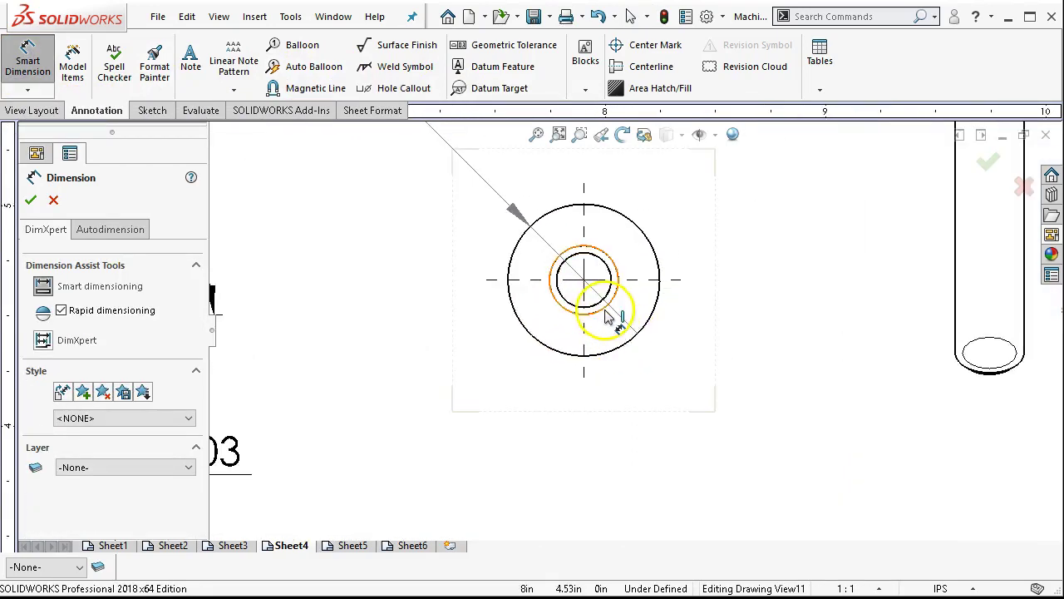
{"action": "scroll", "coordinate": [751, 431], "scroll_direction": "up", "scroll_amount": 2}
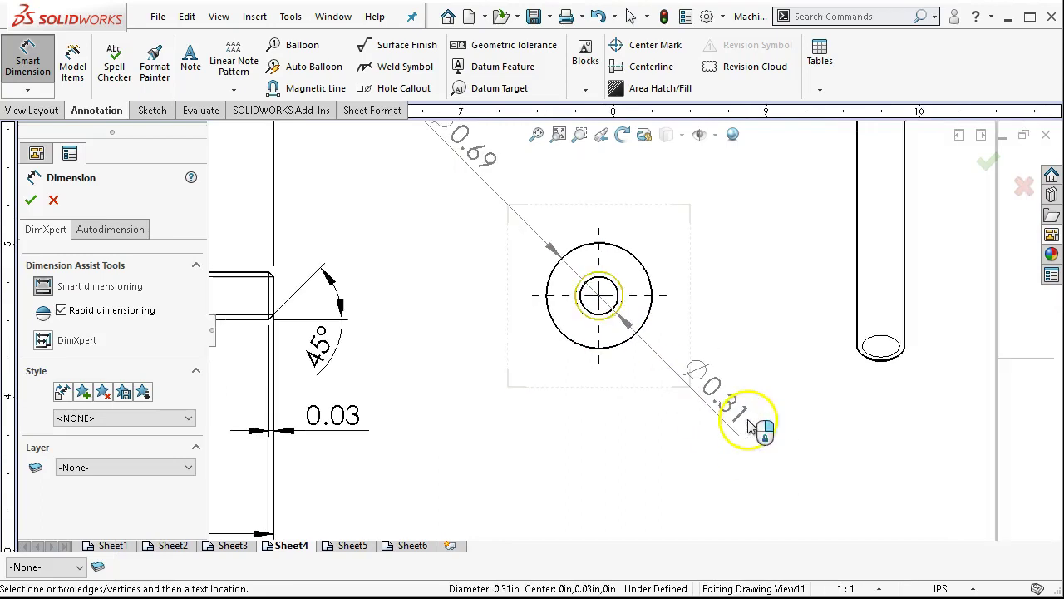
{"action": "left_click", "coordinate": [763, 416]}
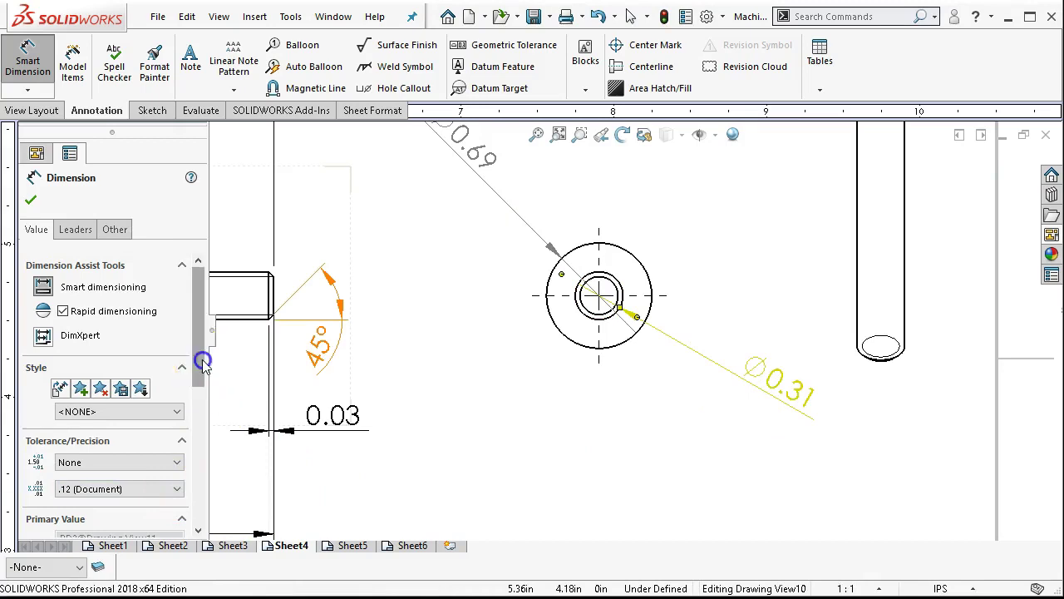
Append the thread specification "-18 UNC-2B" to the shank's diameter dimension text in the end view
{"action": "left_click_drag", "start_coordinate": [202, 361], "coordinate": [209, 457]}
{"action": "left_click", "coordinate": [172, 387]}
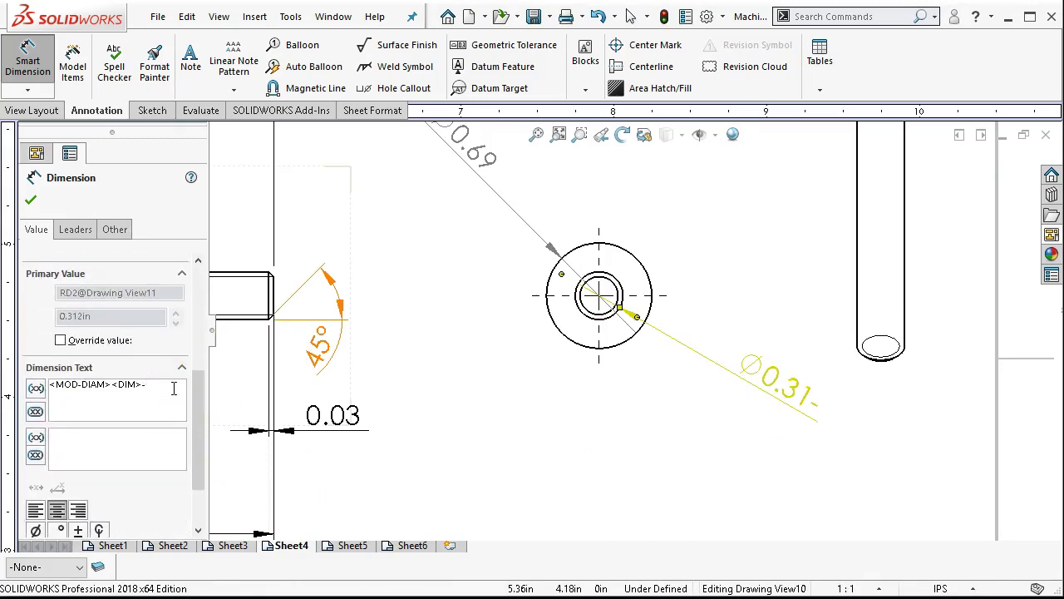
{"action": "type", "text": "-18"}
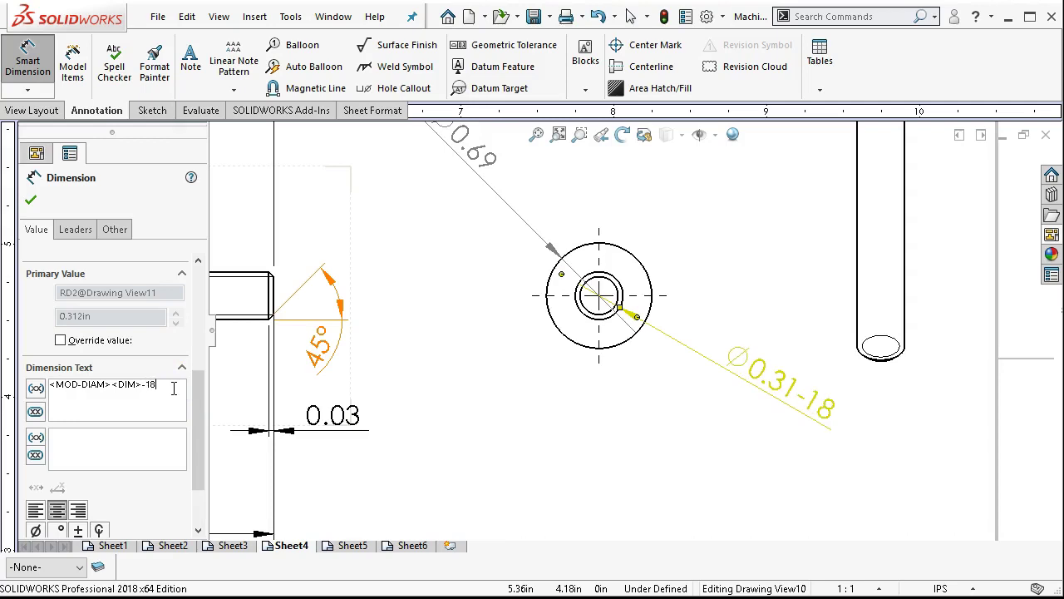
{"action": "type", "text": " UN"}
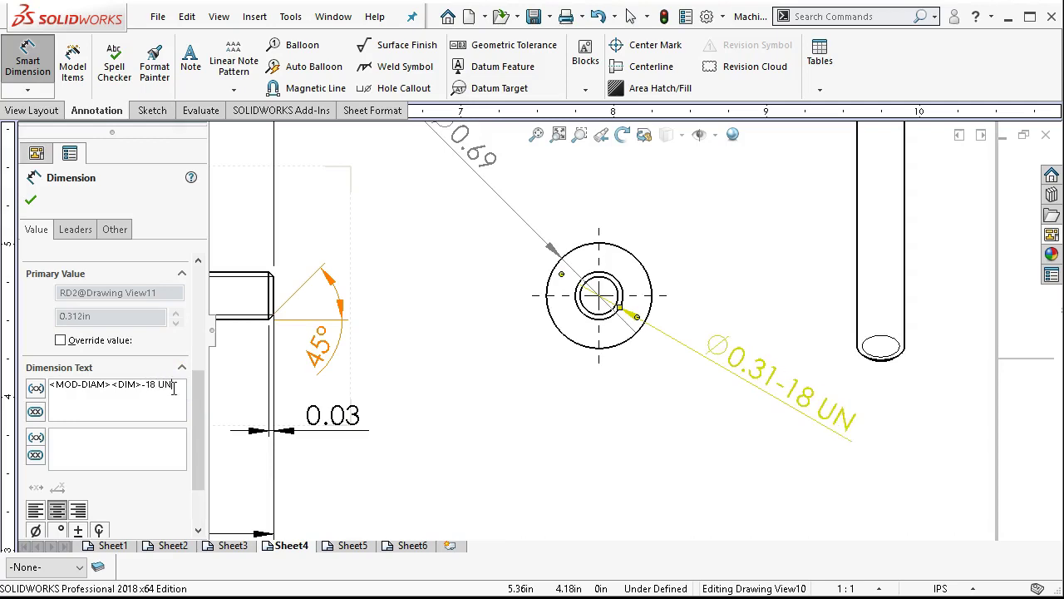
{"action": "type", "text": "C-2"}
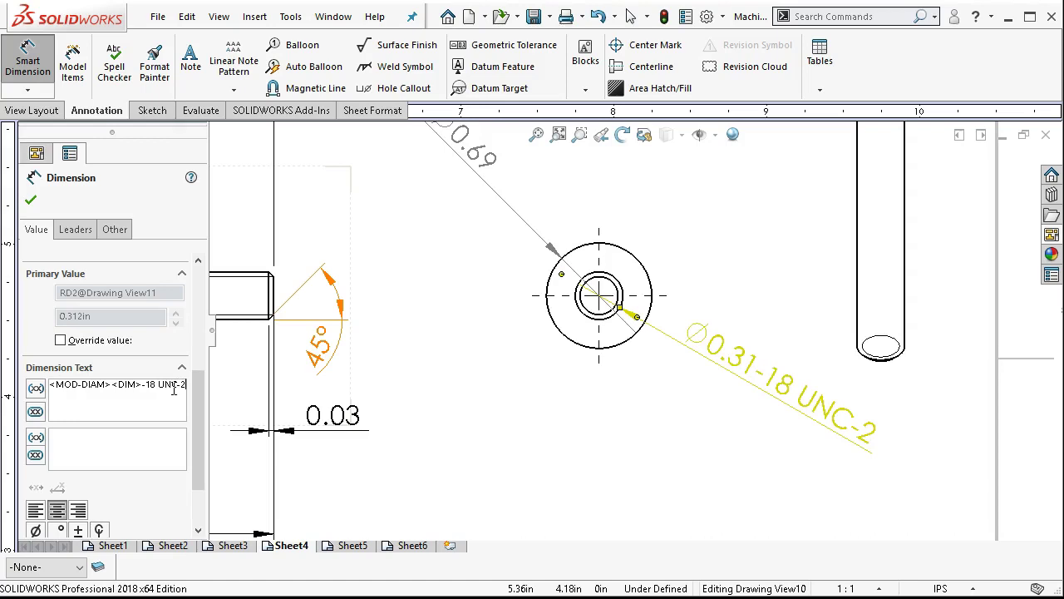
{"action": "type", "text": "B"}
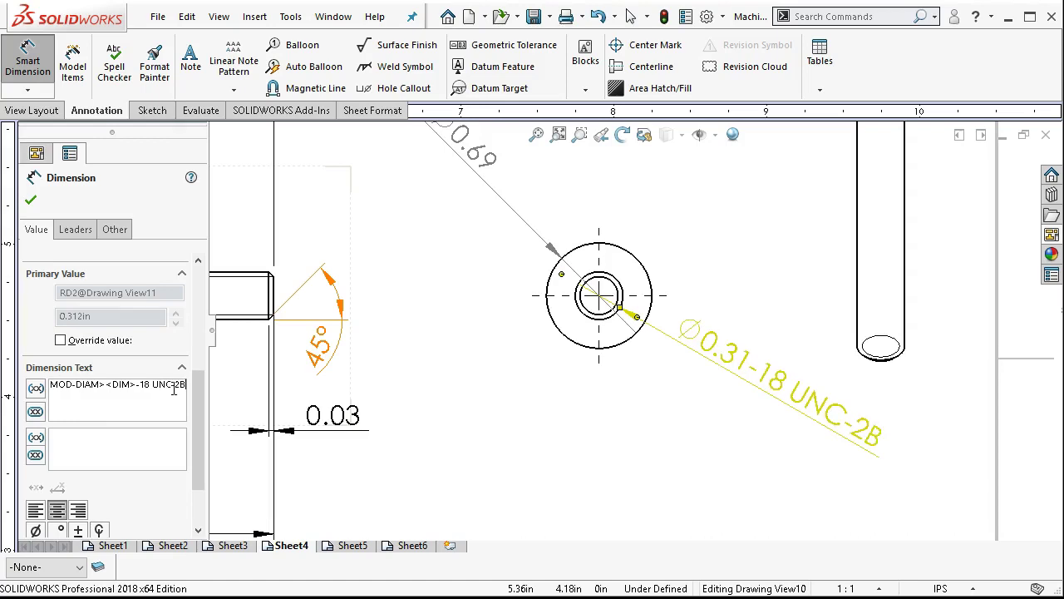
{"action": "left_click", "coordinate": [30, 200]}
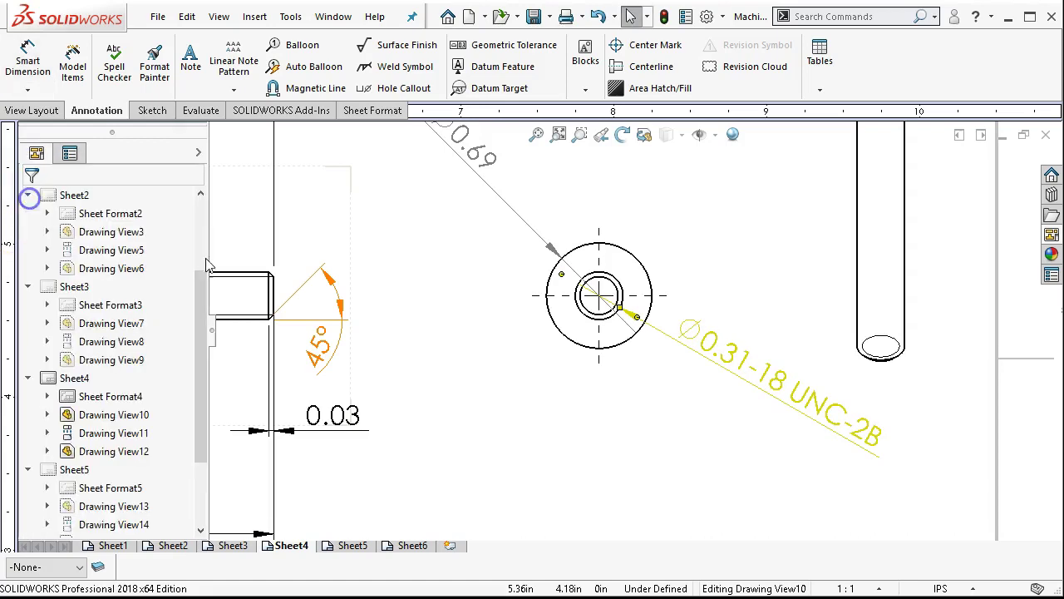
{"action": "left_click", "coordinate": [629, 426]}
Switch to Sheet5 and import the entire model's dimensions into all of its views, eliminating duplicates
{"action": "scroll", "coordinate": [629, 426], "scroll_direction": "up", "scroll_amount": 2}
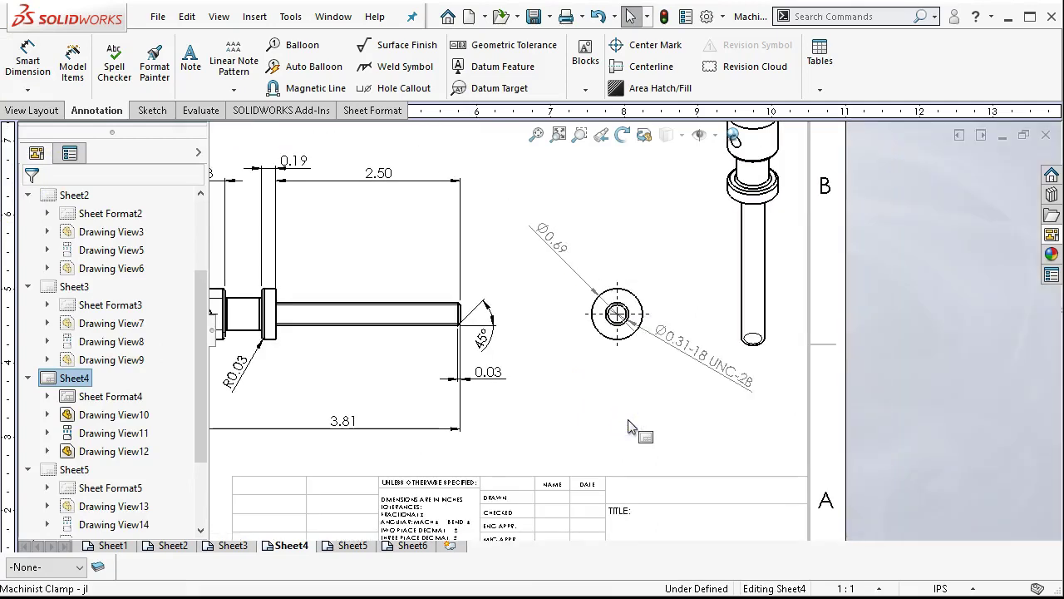
{"action": "scroll", "coordinate": [629, 427], "scroll_direction": "up", "scroll_amount": 3}
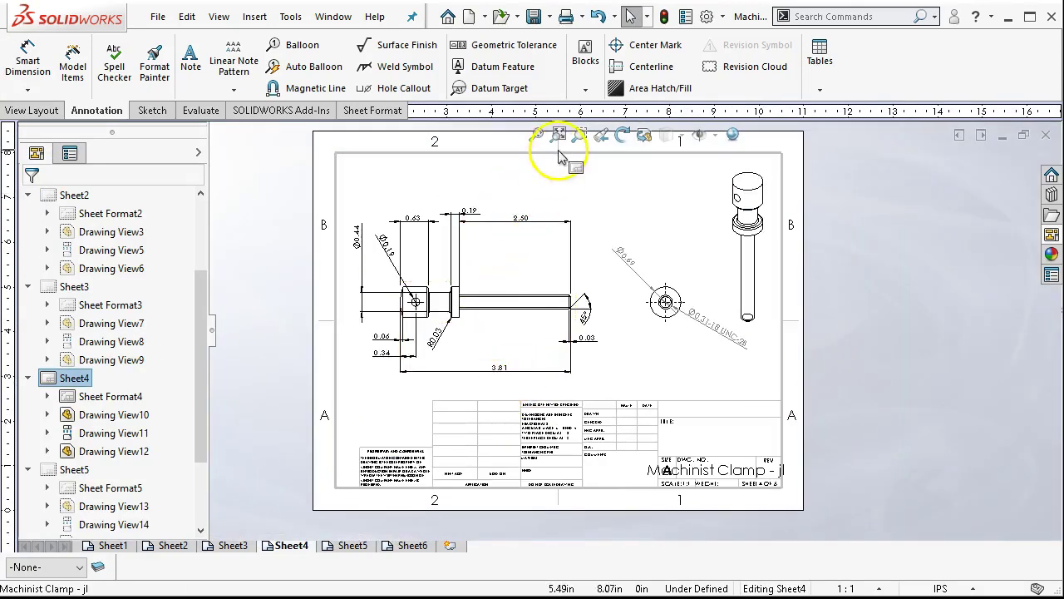
{"action": "left_click", "coordinate": [557, 135]}
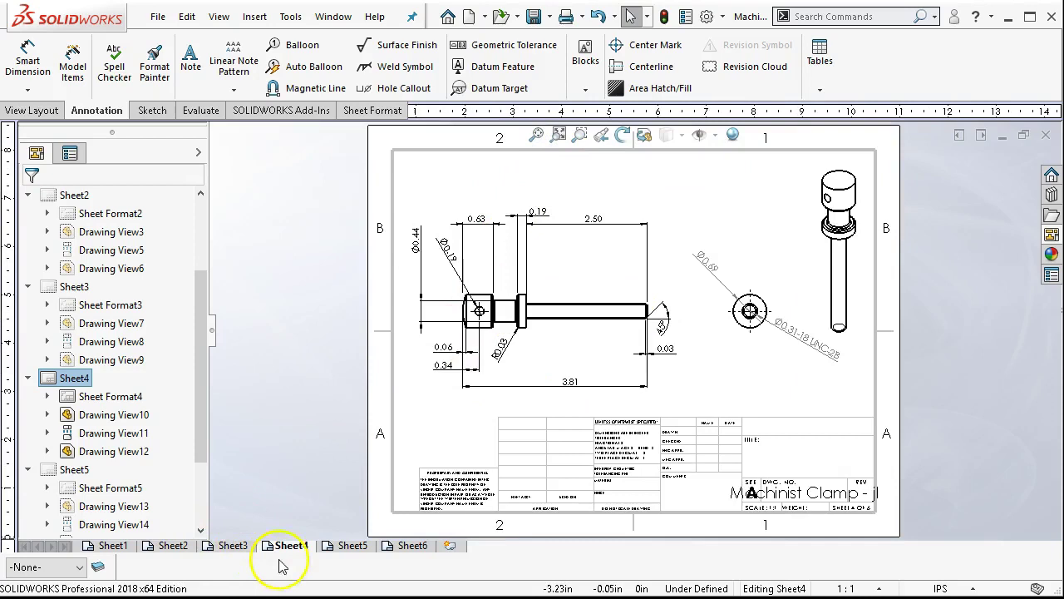
{"action": "left_click", "coordinate": [335, 551]}
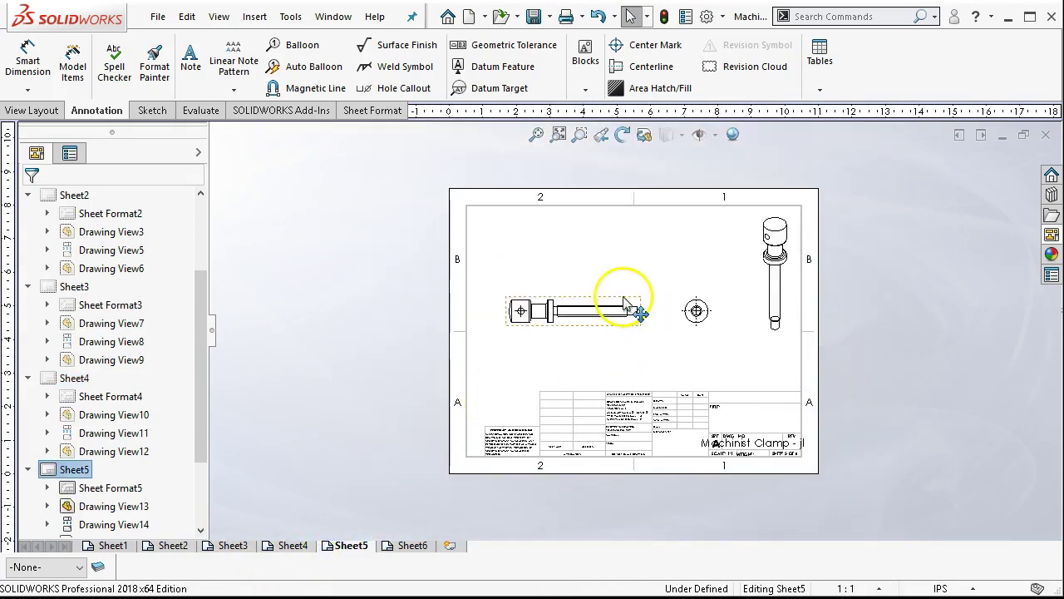
{"action": "left_click", "coordinate": [77, 65]}
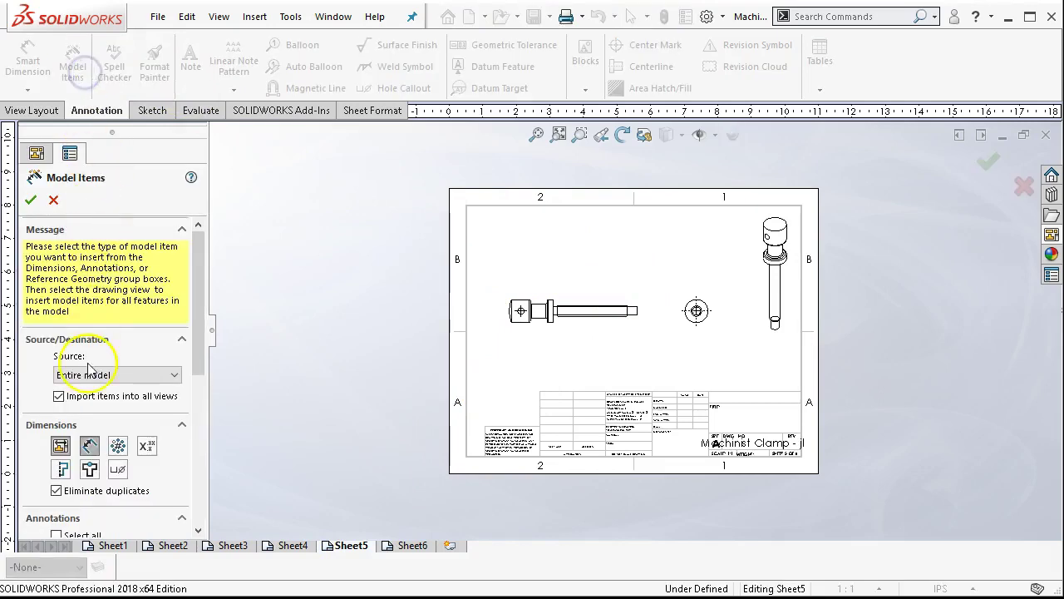
{"action": "left_click", "coordinate": [30, 200]}
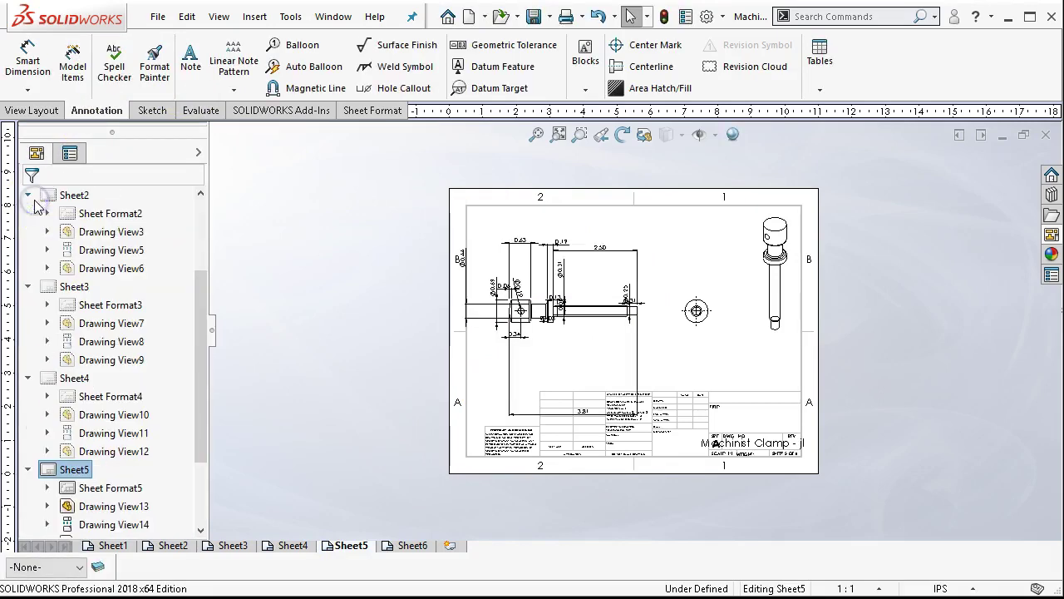
Raise the overall length dimension to just below the pilot screw's side view and bring the 0.44 diameter dimension closer to the head
{"action": "scroll", "coordinate": [499, 311], "scroll_direction": "down", "scroll_amount": 2}
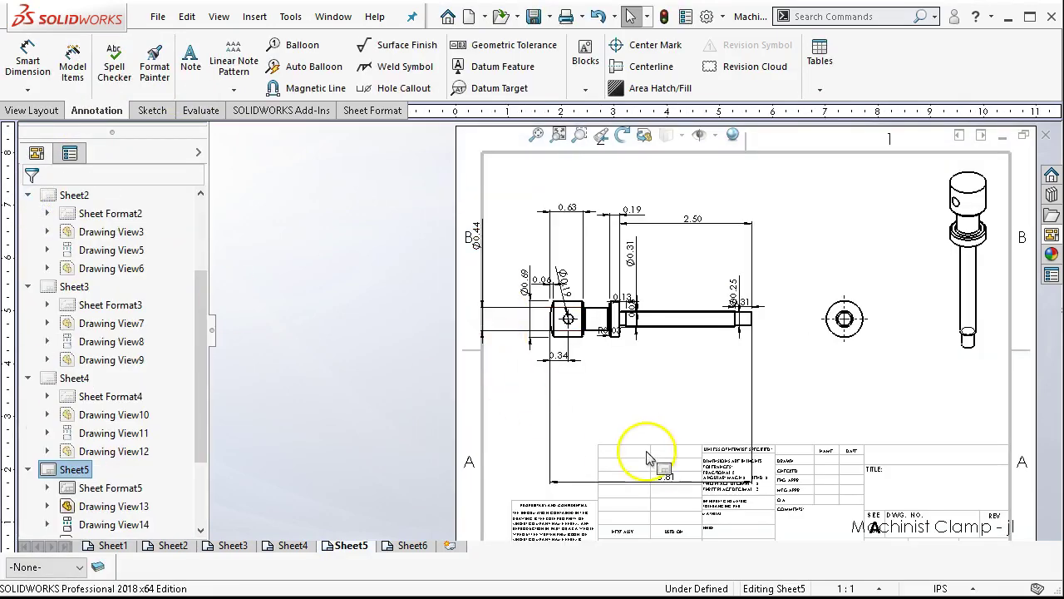
{"action": "left_click", "coordinate": [661, 396]}
{"action": "left_click_drag", "start_coordinate": [488, 238], "coordinate": [510, 254]}
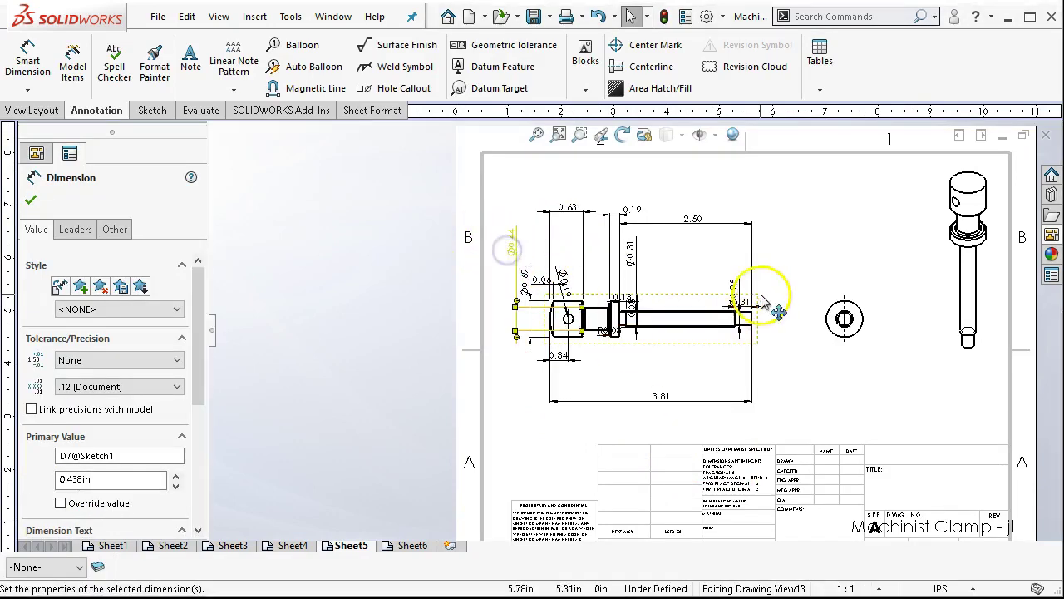
Copy the head's 0.69 diameter dimension from the pilot screw's side view to its end view
{"action": "scroll", "coordinate": [753, 287], "scroll_direction": "down", "scroll_amount": 2}
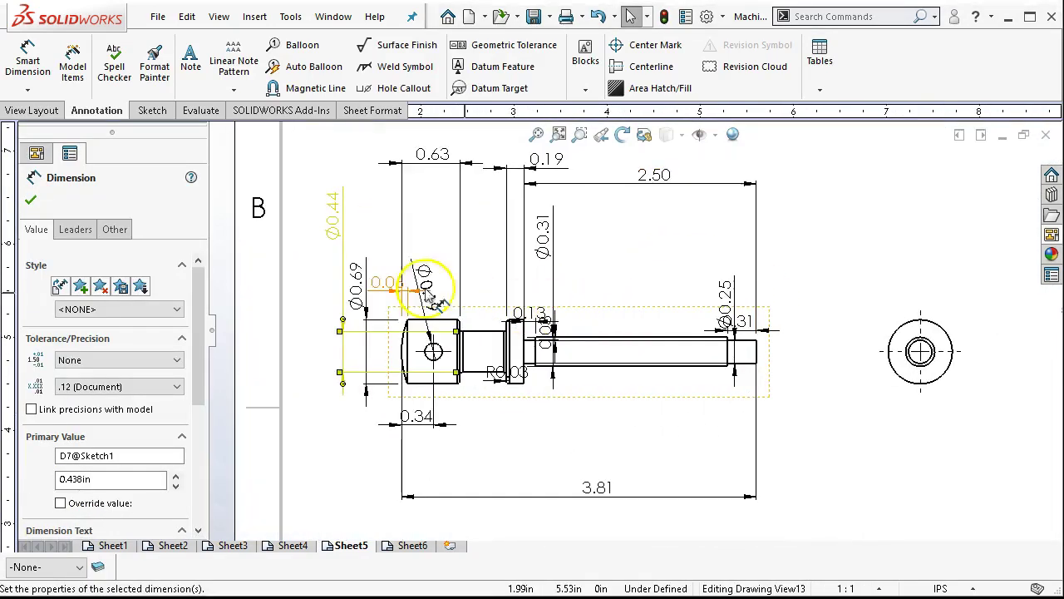
{"action": "left_click", "coordinate": [356, 287], "text": "ctrl"}
{"action": "left_click_drag", "start_coordinate": [841, 348], "coordinate": [896, 345]}
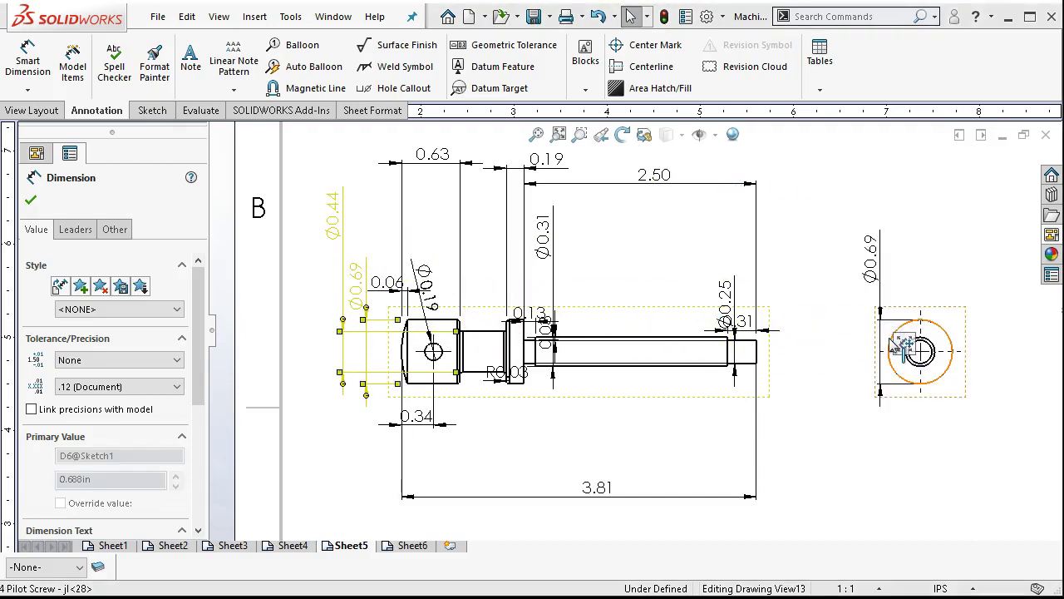
Delete the head's 0.69 diameter dimension from the pilot screw's side view
{"action": "left_click", "coordinate": [819, 279]}
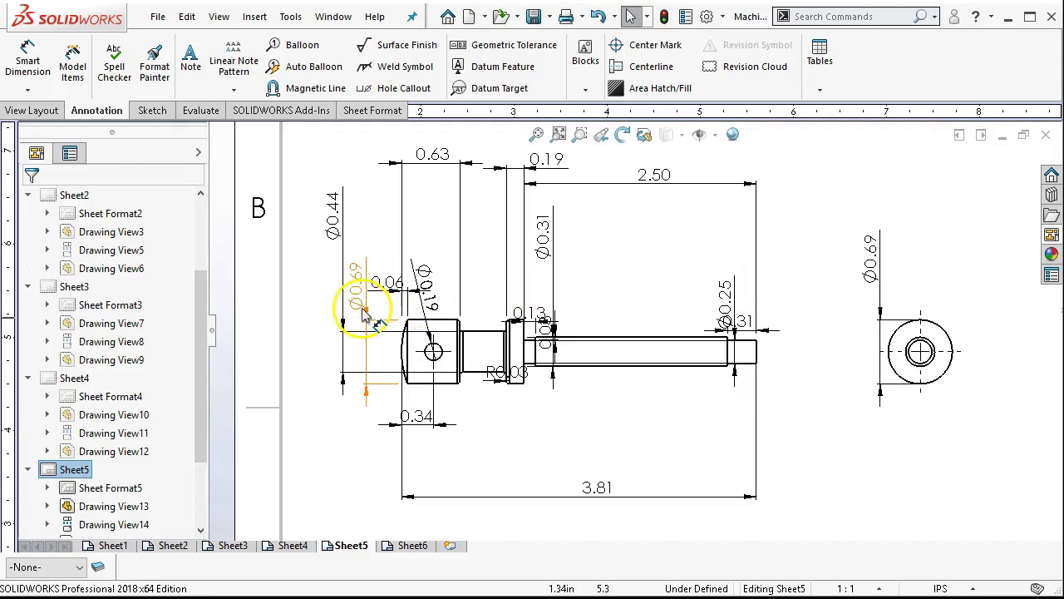
{"action": "key", "text": "Delete"}
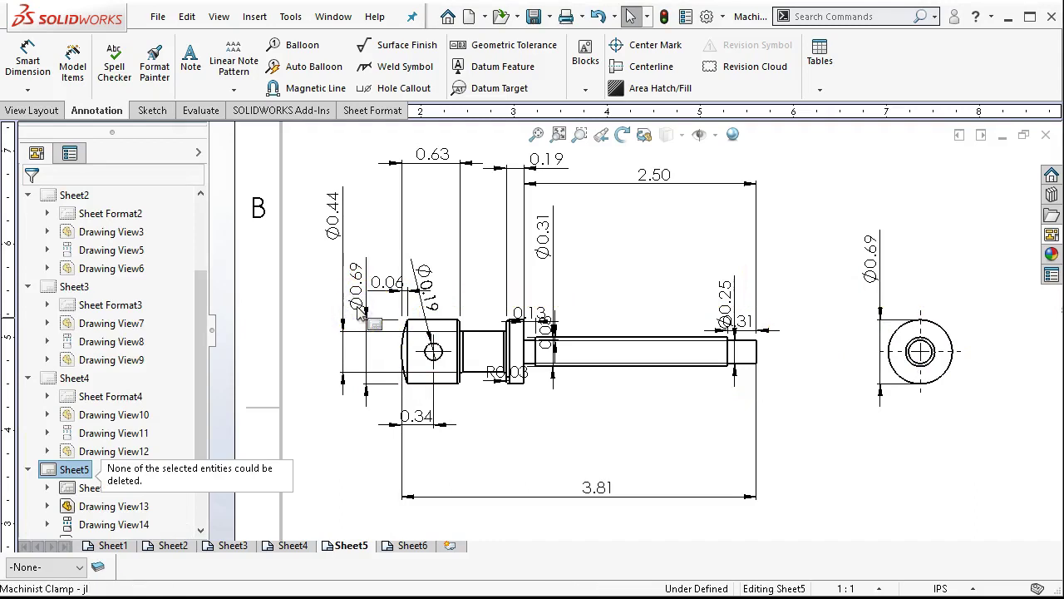
{"action": "left_click", "coordinate": [358, 278]}
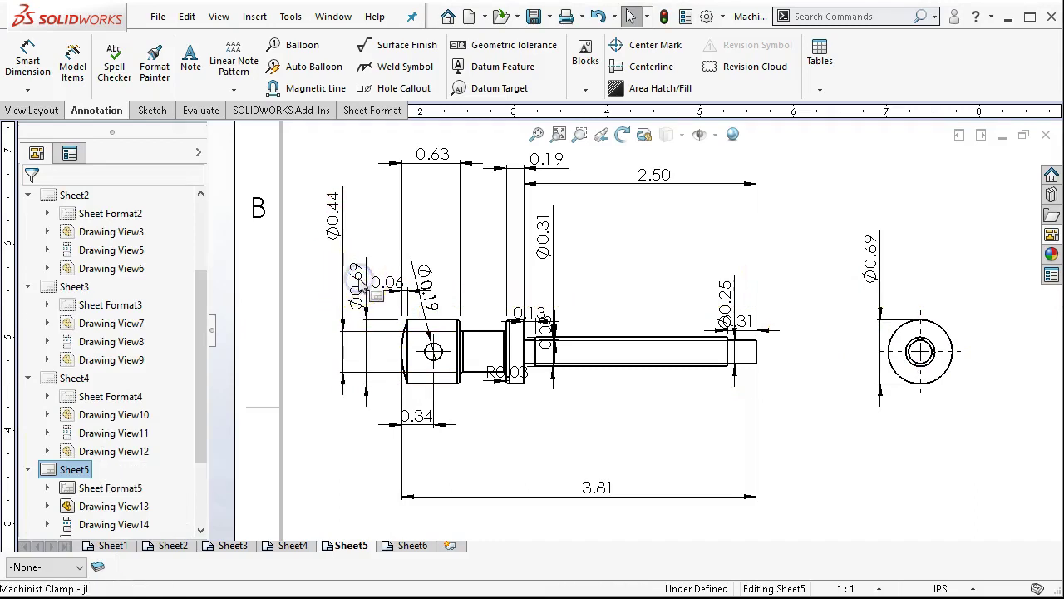
{"action": "scroll", "coordinate": [360, 281], "scroll_direction": "down", "scroll_amount": 3}
{"action": "left_click", "coordinate": [438, 301]}
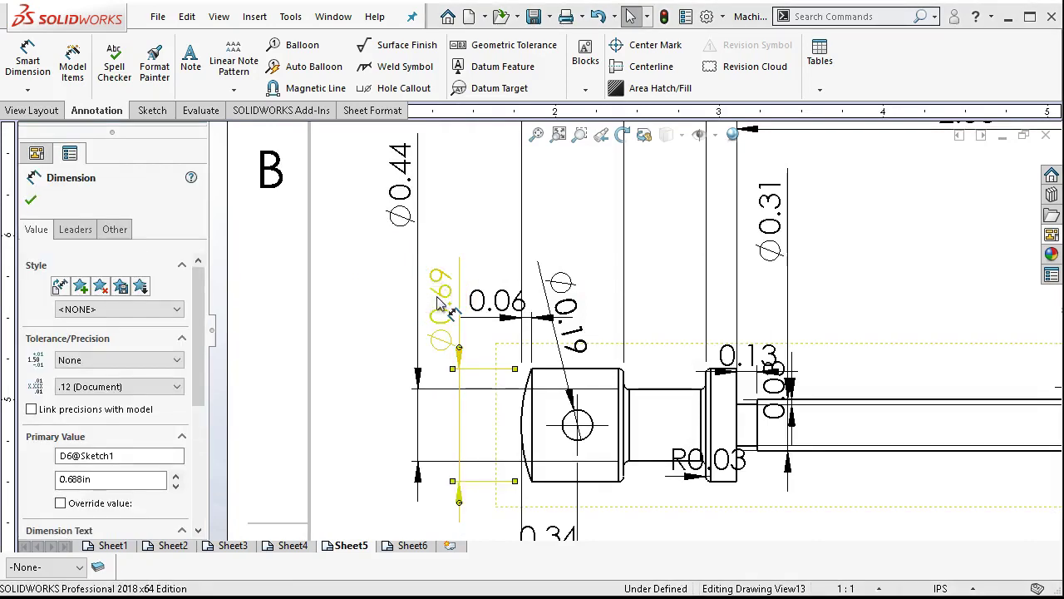
{"action": "key", "text": "Escape"}
Try radius, diameter, outside and smart arrow displays on the end view's 0.69 dimension and shift it away from the circle
{"action": "scroll", "coordinate": [773, 333], "scroll_direction": "up", "scroll_amount": 3}
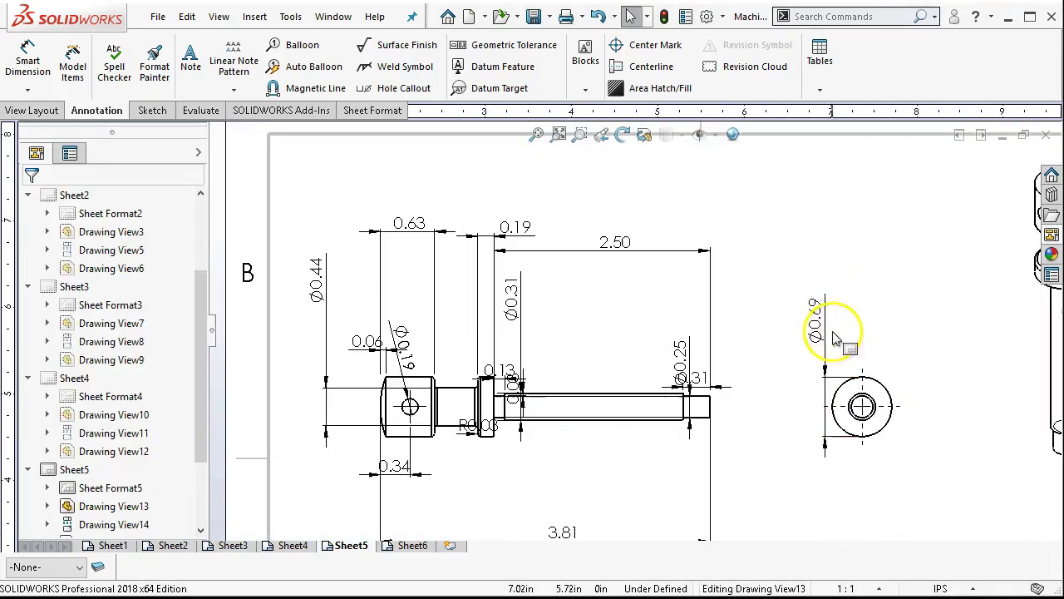
{"action": "left_click", "coordinate": [818, 326]}
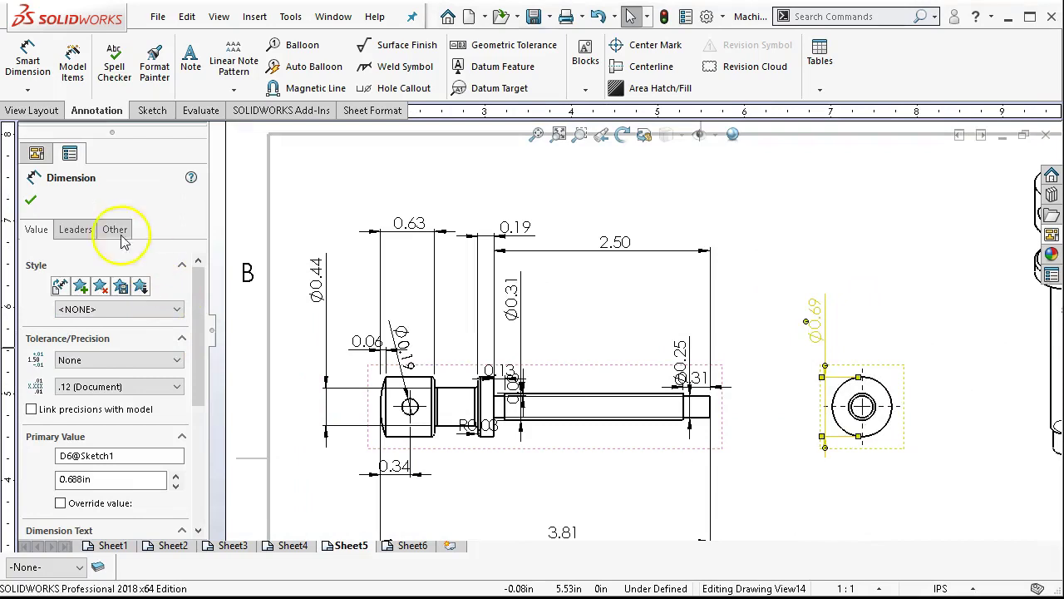
{"action": "left_click", "coordinate": [74, 228]}
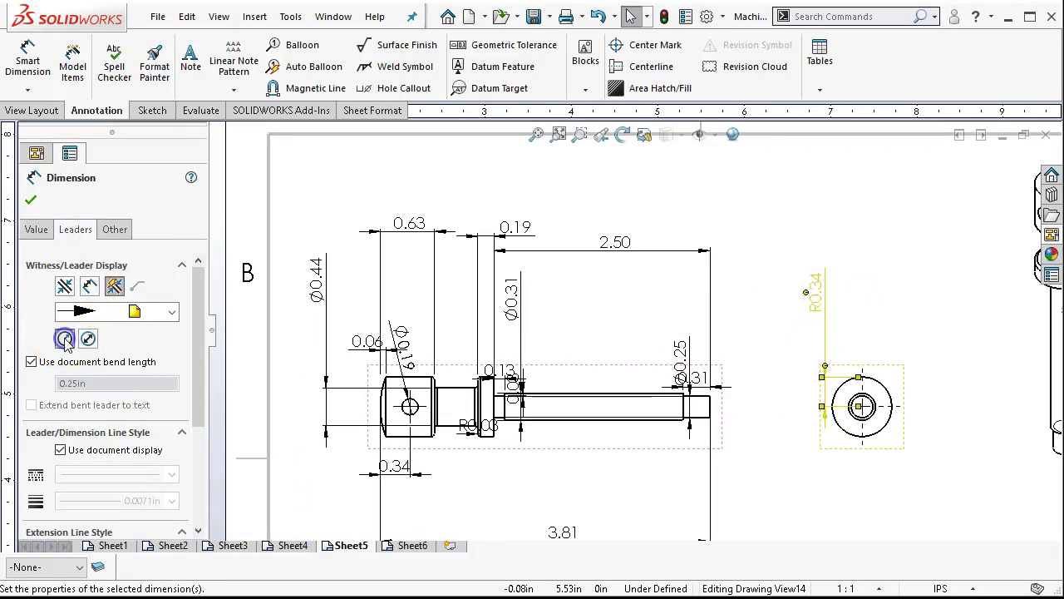
{"action": "left_click", "coordinate": [89, 340]}
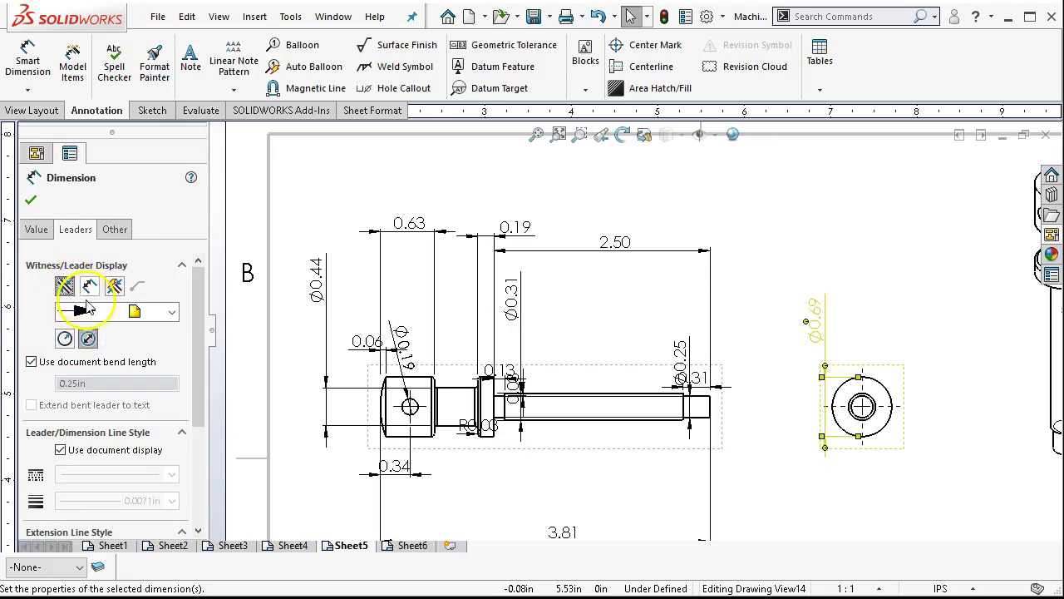
{"action": "left_click_drag", "start_coordinate": [202, 363], "coordinate": [187, 329]}
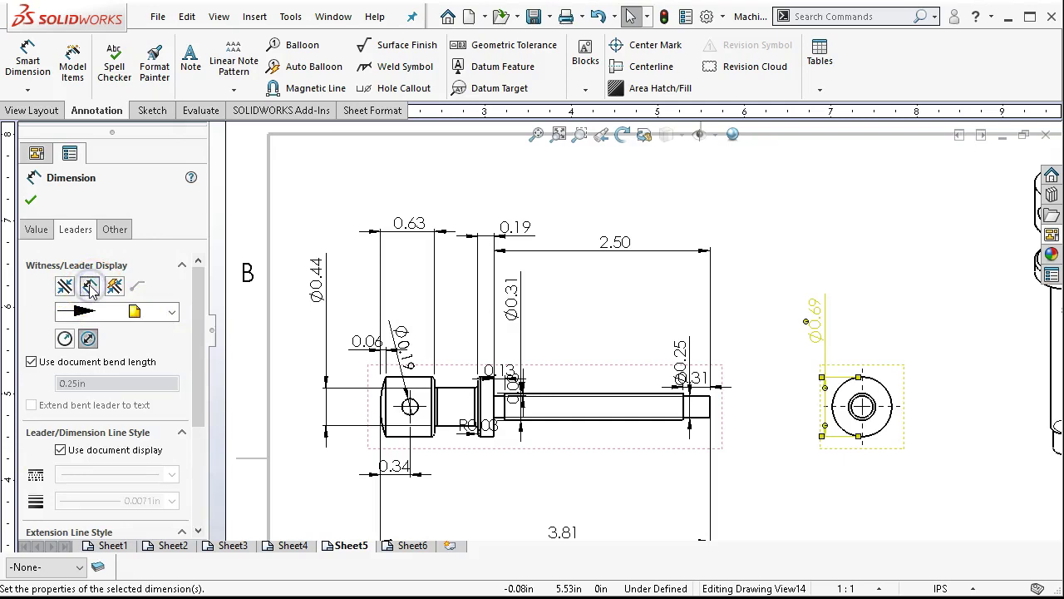
{"action": "left_click", "coordinate": [113, 287]}
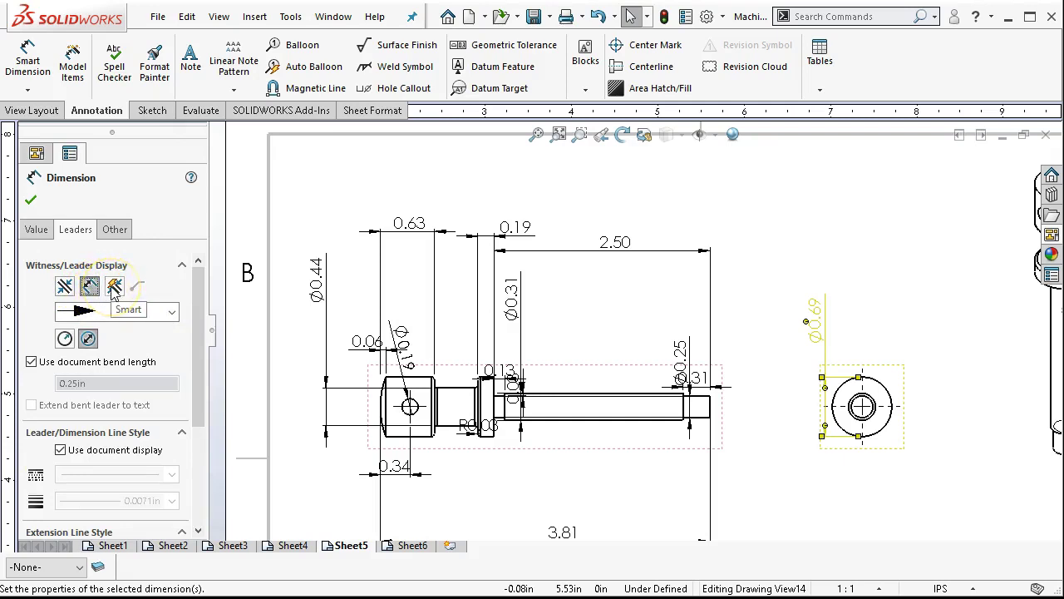
{"action": "mouse_move", "coordinate": [803, 326]}
{"action": "left_mouse_down"}
{"action": "mouse_move", "coordinate": [820, 323]}
{"action": "mouse_move", "coordinate": [791, 333]}
{"action": "left_mouse_up"}
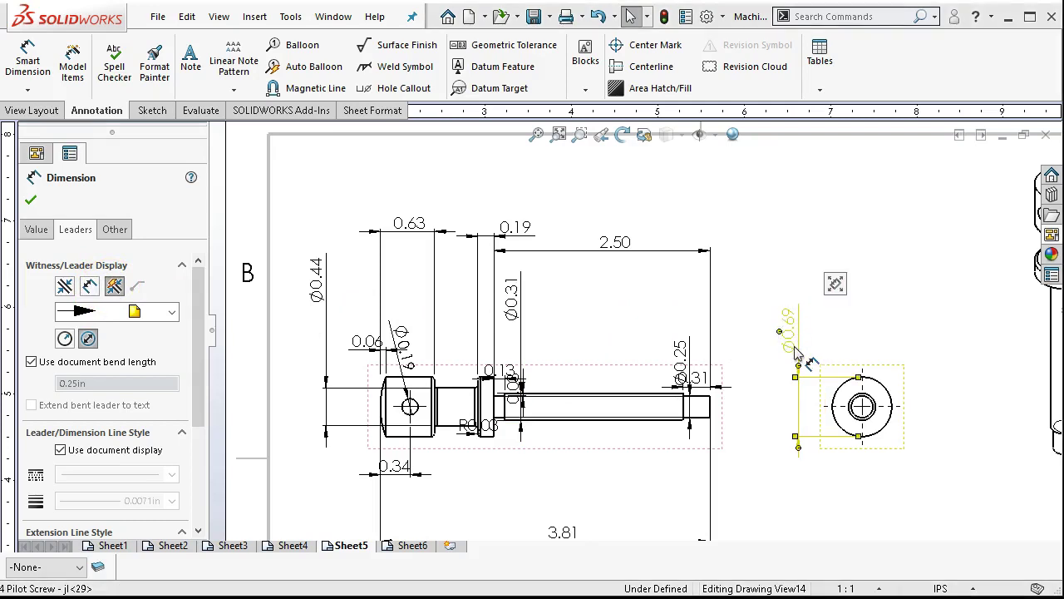
Replace the end view's linear 0.69 dimension with a diameter dimension on the outer circle, and move the overall length dimension closer to the side view
{"action": "left_click", "coordinate": [60, 342]}
{"action": "key", "text": "Delete"}
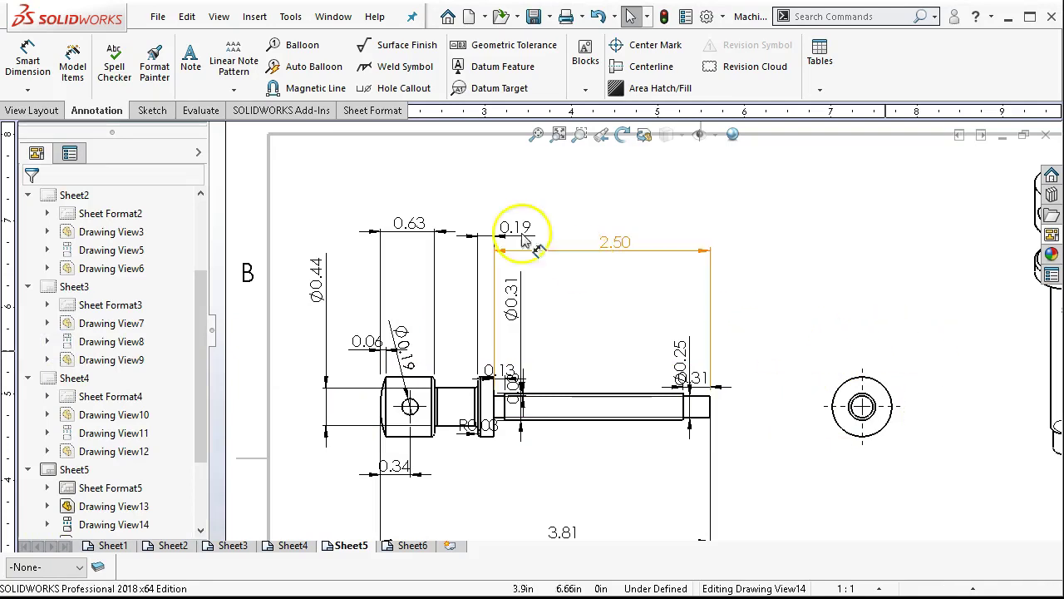
{"action": "left_click", "coordinate": [27, 60]}
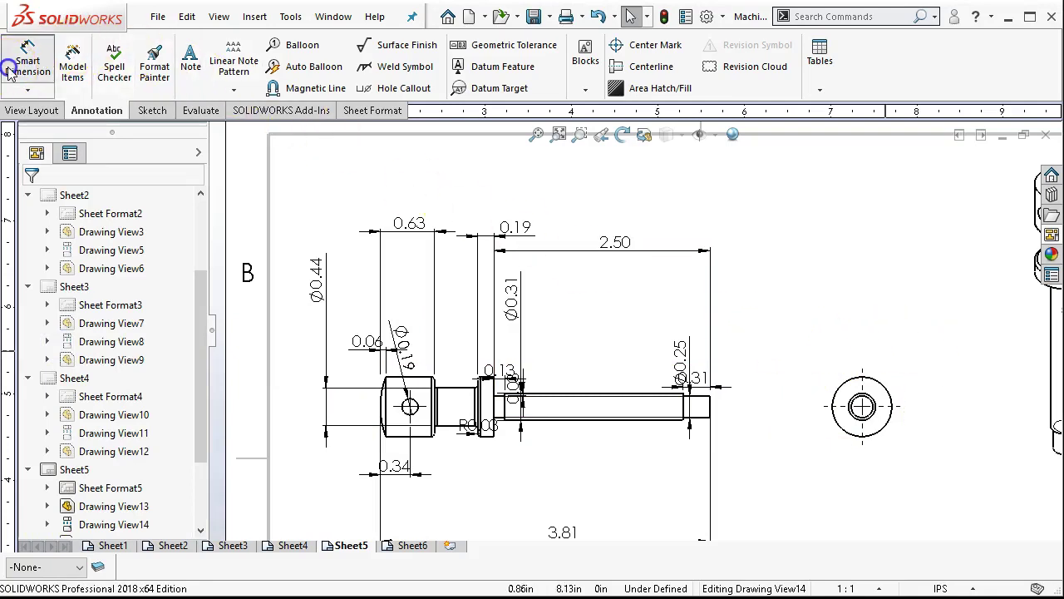
{"action": "left_click", "coordinate": [847, 388]}
{"action": "left_click", "coordinate": [800, 319]}
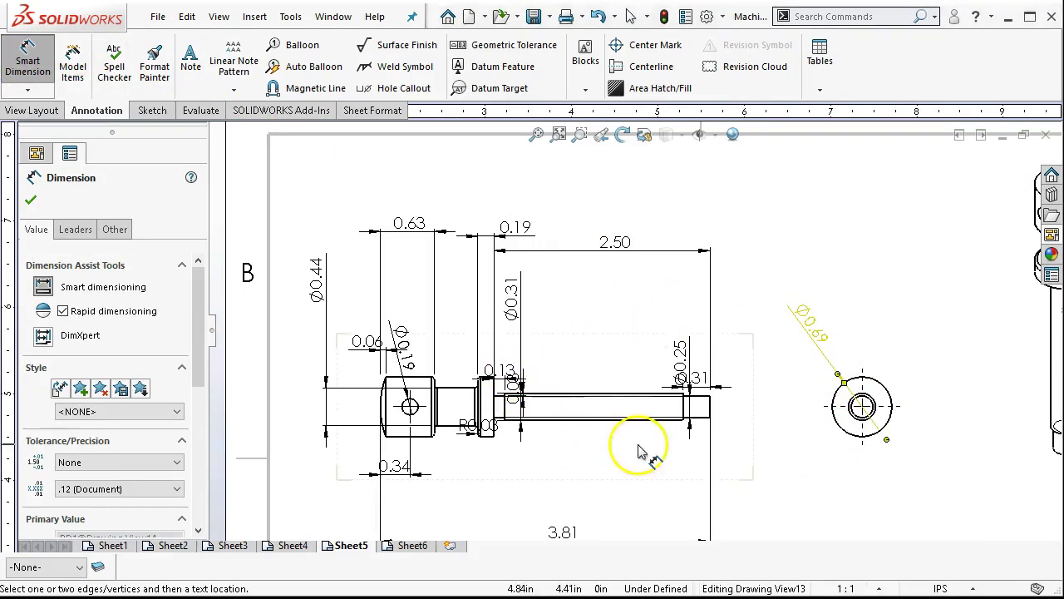
{"action": "key", "text": "z"}
{"action": "right_click", "coordinate": [810, 245]}
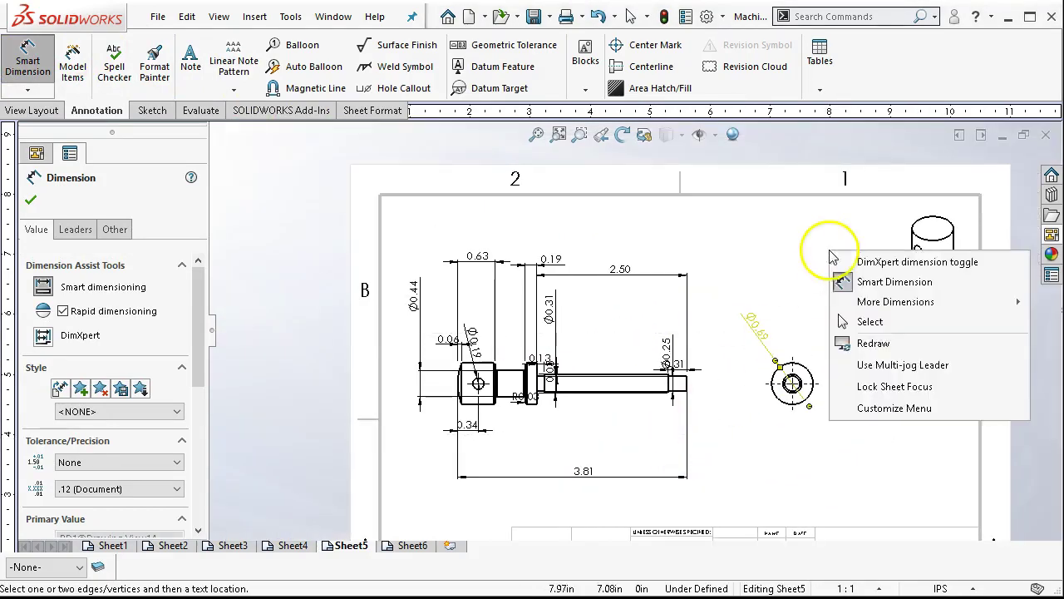
{"action": "left_click", "coordinate": [887, 324]}
{"action": "left_click_drag", "start_coordinate": [584, 471], "coordinate": [594, 449]}
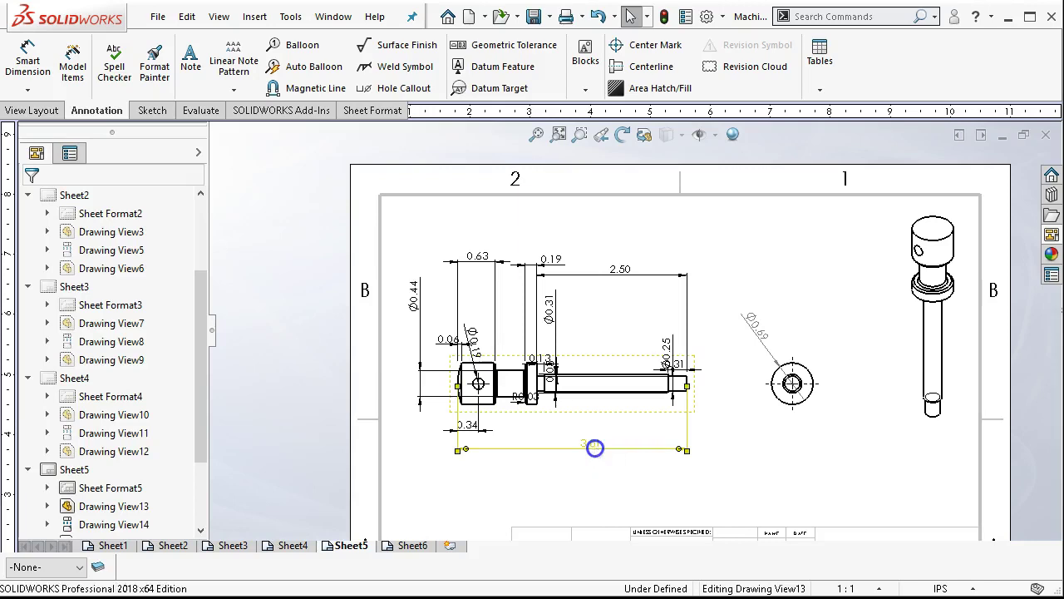
Switch to Sheet6 and dimension the pin's overall length between its end faces, placing it below the side view
{"action": "left_click", "coordinate": [410, 545]}
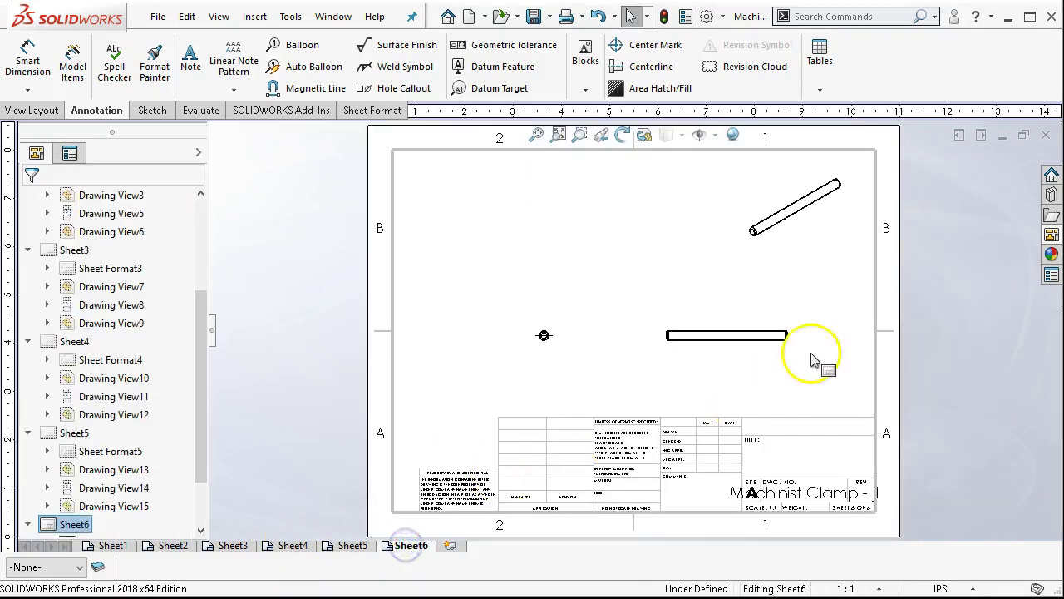
{"action": "scroll", "coordinate": [731, 316], "scroll_direction": "down", "scroll_amount": 3}
{"action": "left_click", "coordinate": [28, 63]}
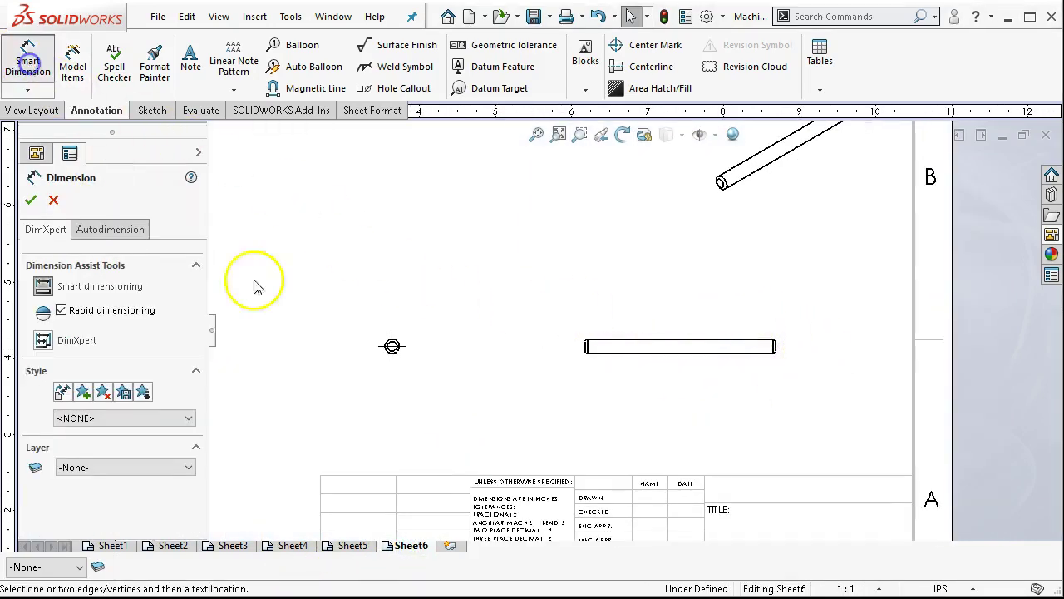
{"action": "scroll", "coordinate": [532, 361], "scroll_direction": "down", "scroll_amount": 4}
{"action": "scroll", "coordinate": [790, 360], "scroll_direction": "down", "scroll_amount": 3}
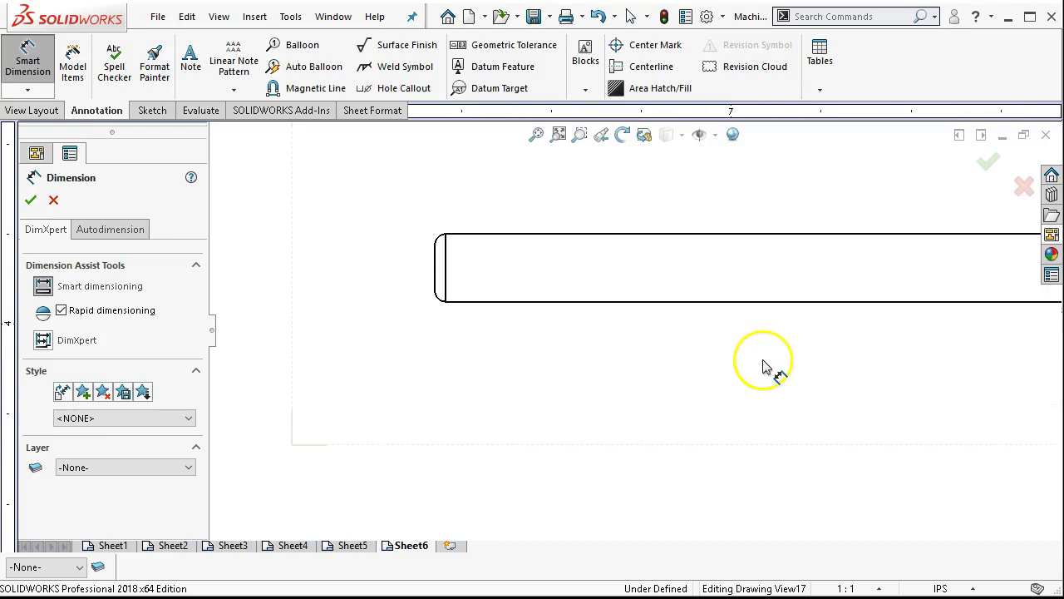
{"action": "left_click", "coordinate": [435, 277]}
{"action": "scroll", "coordinate": [566, 278], "scroll_direction": "up", "scroll_amount": 3}
{"action": "scroll", "coordinate": [843, 280], "scroll_direction": "down", "scroll_amount": 3}
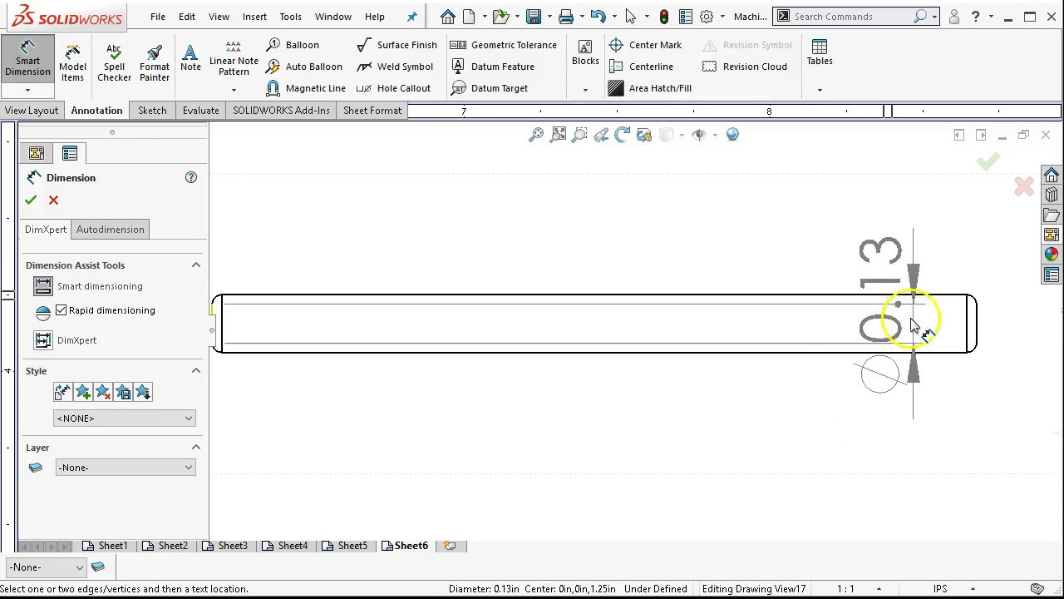
{"action": "left_click", "coordinate": [969, 333]}
{"action": "scroll", "coordinate": [648, 341], "scroll_direction": "up", "scroll_amount": 1}
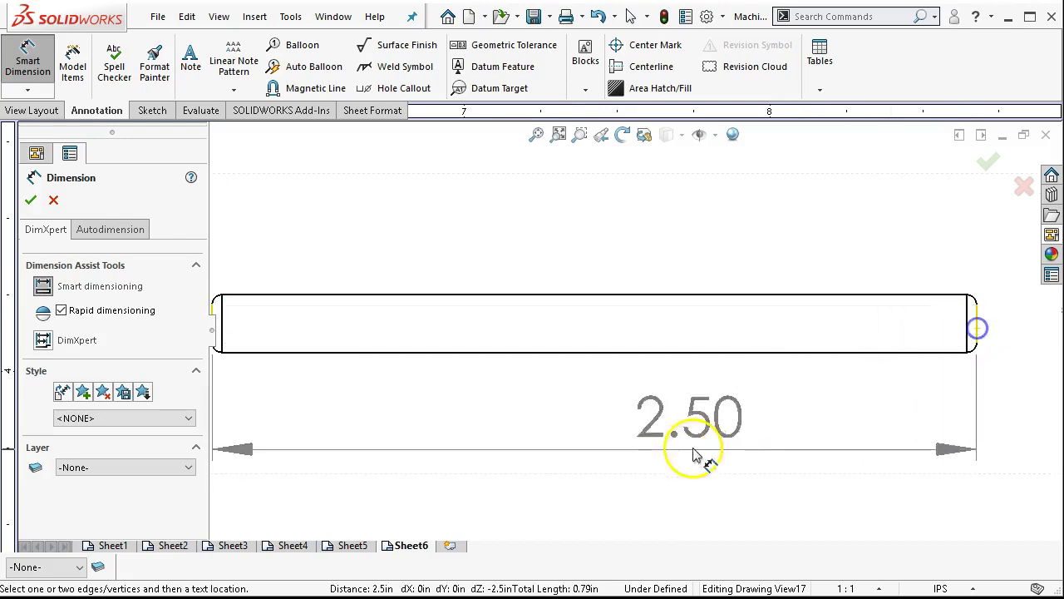
{"action": "left_click", "coordinate": [594, 499]}
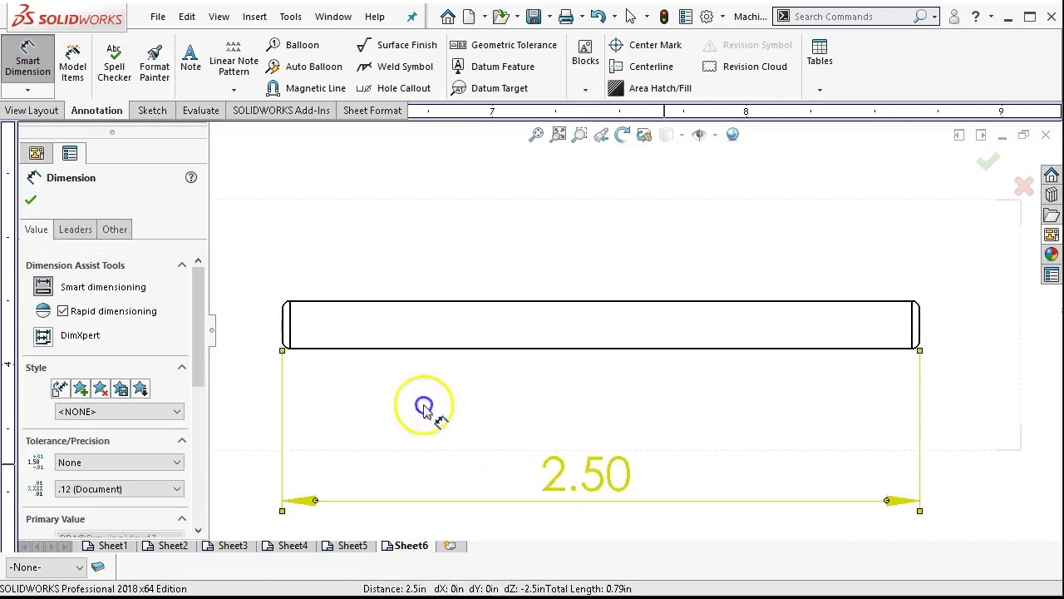
Dimension the outer circle's diameter in the pin's end view, placing it diagonally above the circle
{"action": "scroll", "coordinate": [408, 395], "scroll_direction": "up", "scroll_amount": 2}
{"action": "scroll", "coordinate": [402, 381], "scroll_direction": "up", "scroll_amount": 2}
{"action": "scroll", "coordinate": [399, 365], "scroll_direction": "down", "scroll_amount": 4}
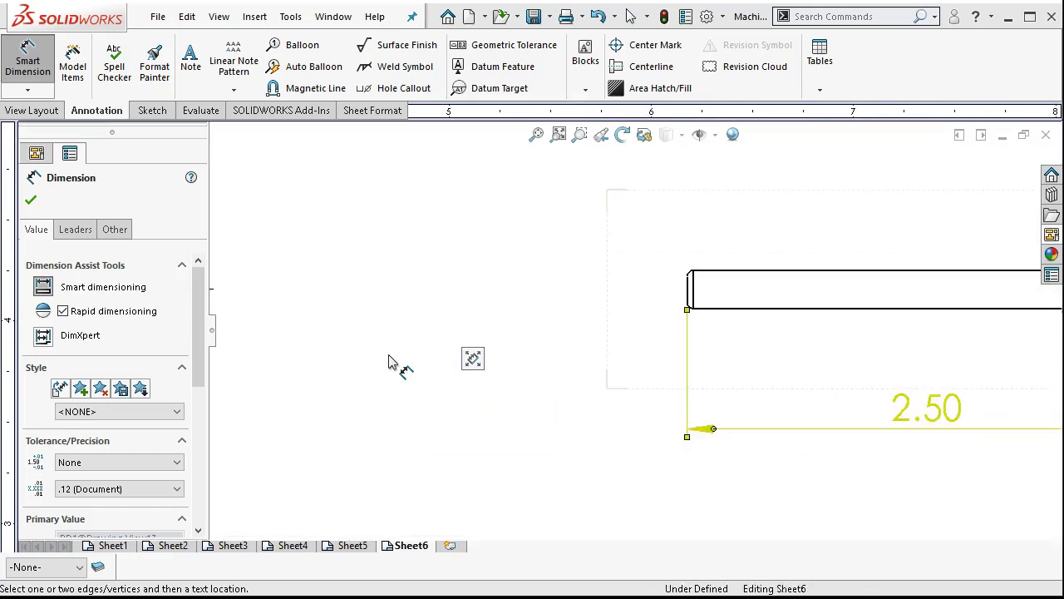
{"action": "left_click", "coordinate": [350, 236]}
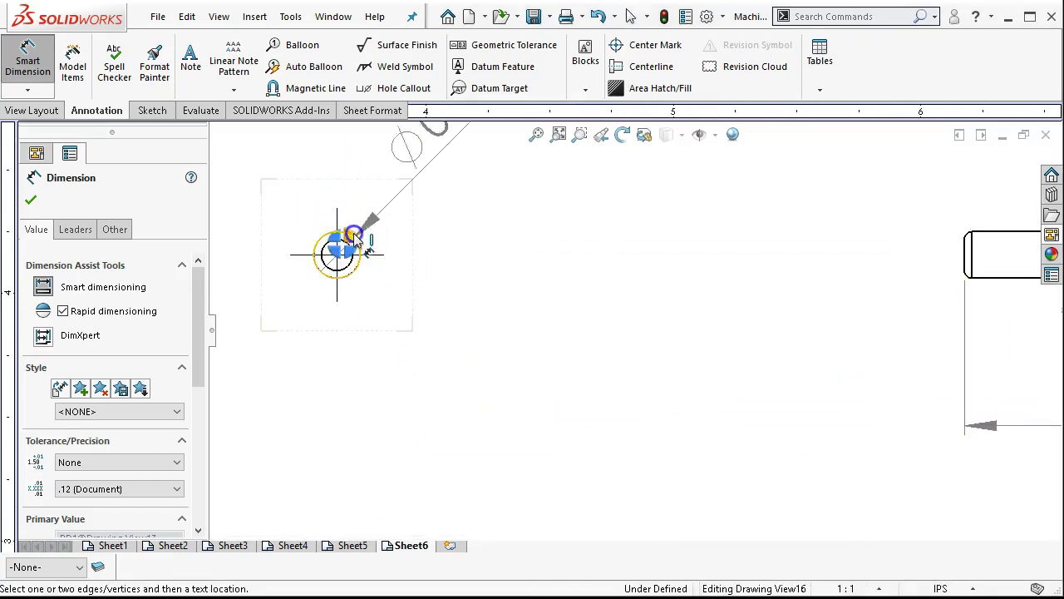
{"action": "scroll", "coordinate": [456, 181], "scroll_direction": "up", "scroll_amount": 2}
{"action": "left_click", "coordinate": [509, 188]}
Add a radius dimension to the rounded upper-left corner in the pin's side view and finish dimensioning
{"action": "scroll", "coordinate": [699, 278], "scroll_direction": "down", "scroll_amount": 2}
{"action": "left_click", "coordinate": [786, 309]}
{"action": "scroll", "coordinate": [831, 312], "scroll_direction": "down", "scroll_amount": 2}
{"action": "scroll", "coordinate": [832, 299], "scroll_direction": "down", "scroll_amount": 1}
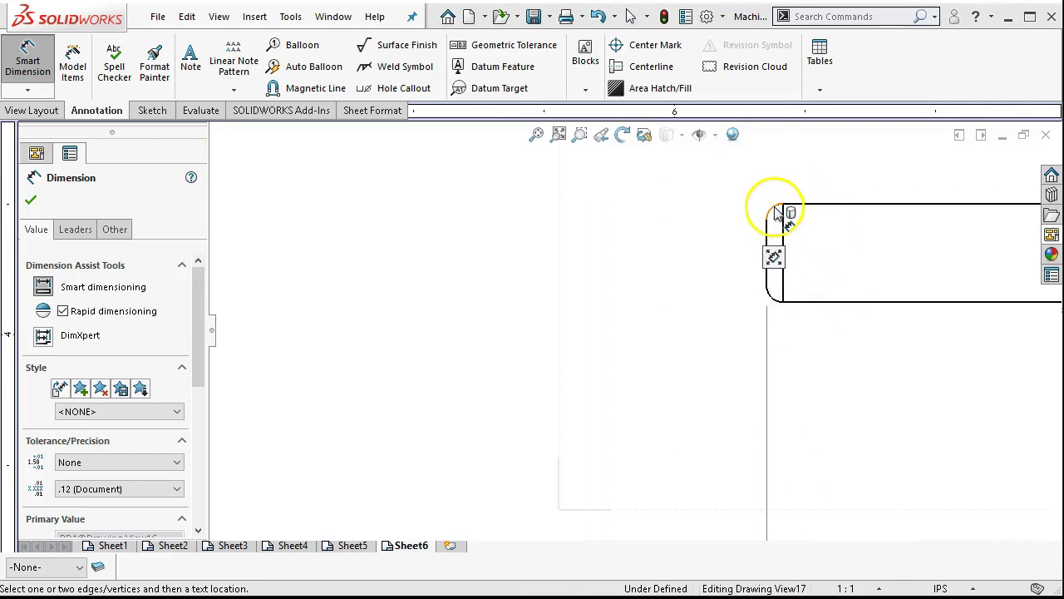
{"action": "left_click", "coordinate": [775, 213]}
{"action": "scroll", "coordinate": [707, 213], "scroll_direction": "up", "scroll_amount": 3}
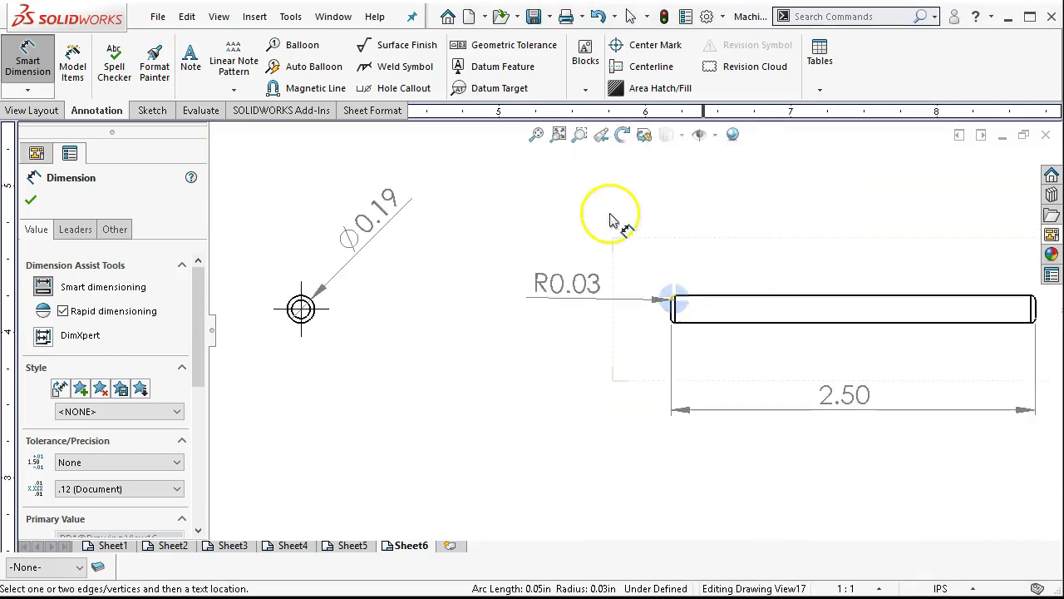
{"action": "left_click", "coordinate": [624, 231]}
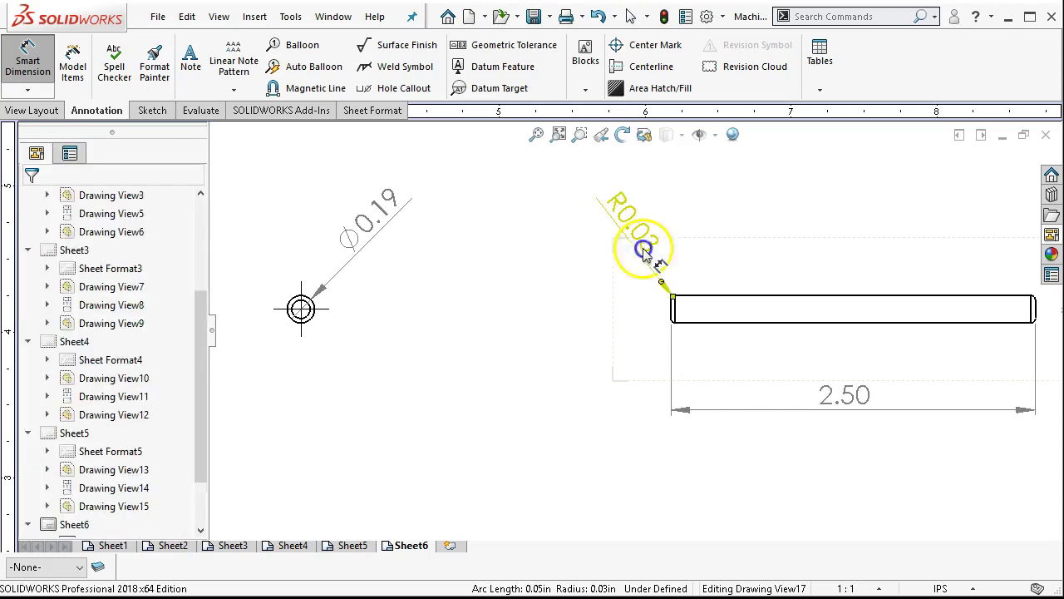
{"action": "scroll", "coordinate": [521, 354], "scroll_direction": "up", "scroll_amount": 1}
{"action": "right_click", "coordinate": [529, 406]}
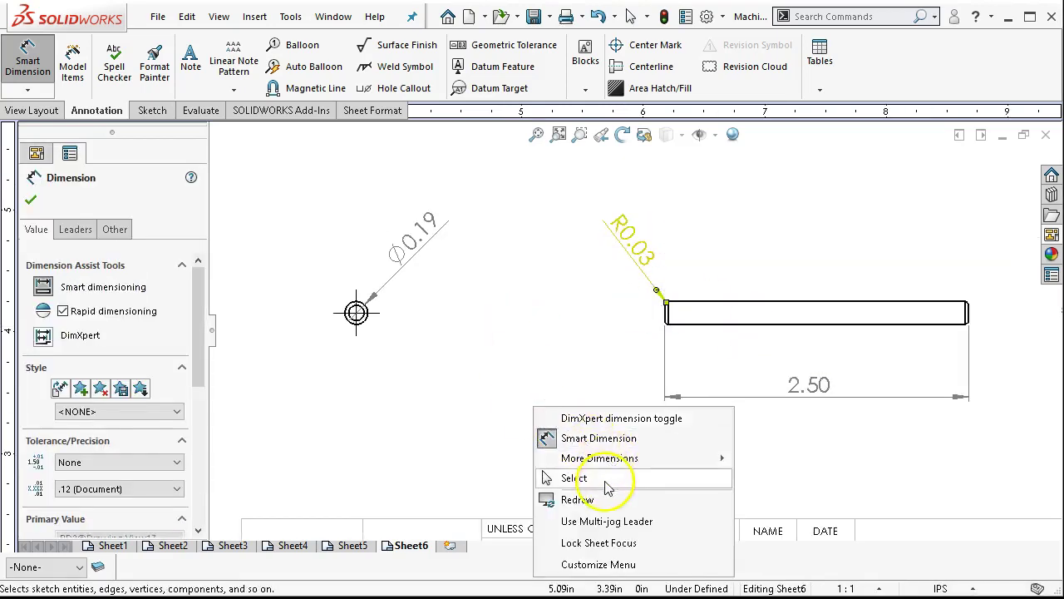
{"action": "left_click", "coordinate": [606, 477]}
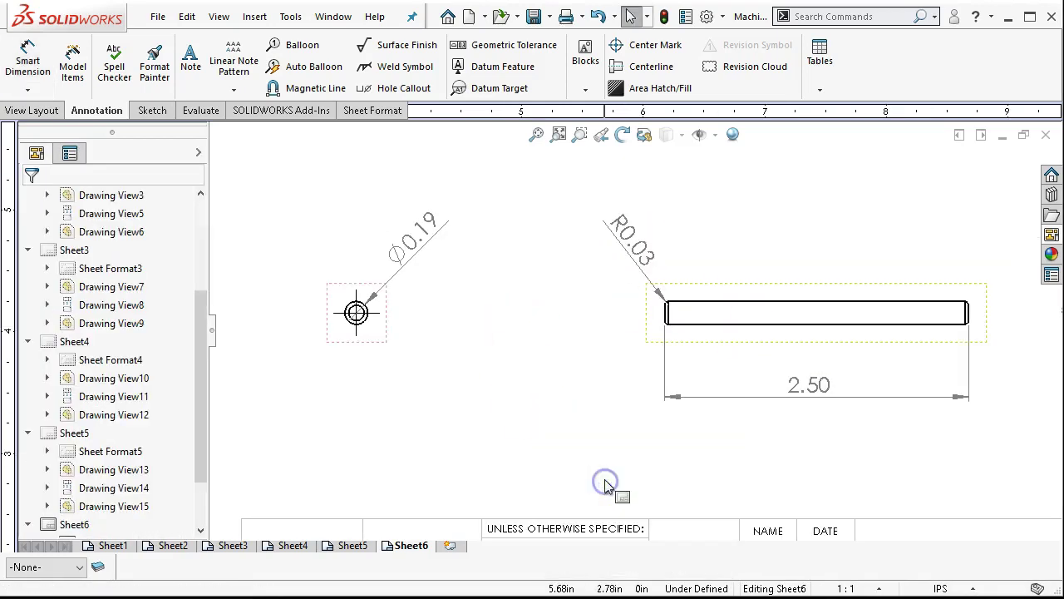
Fit Sheet6 in view and switch to the web browser to check the machinist's clamp exercise drawing
{"action": "left_click", "coordinate": [536, 134]}
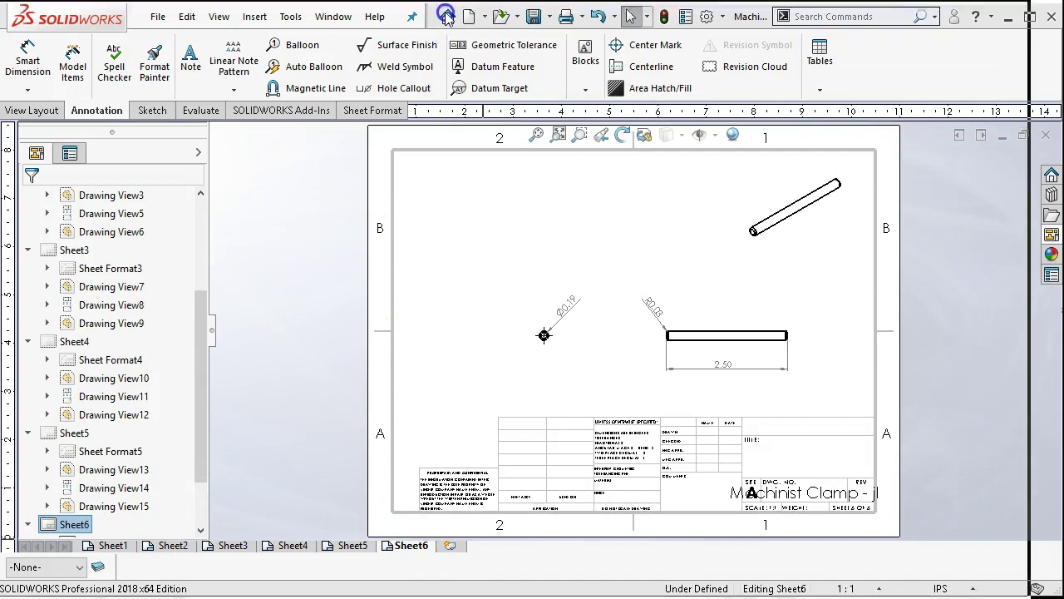
{"action": "key", "text": "alt+Tab"}
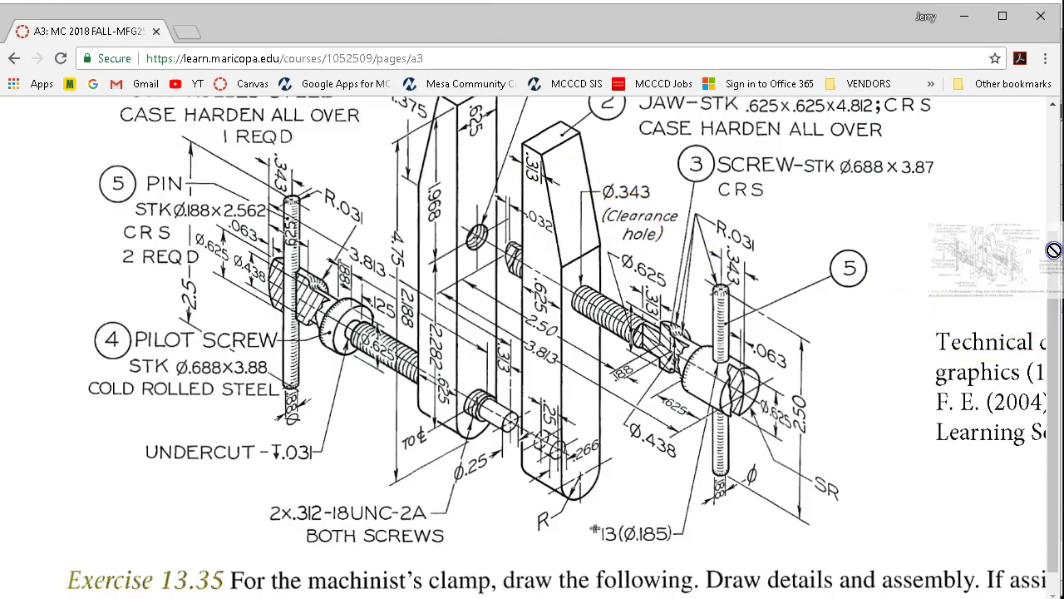
{"action": "scroll", "coordinate": [838, 268], "scroll_direction": "up", "scroll_amount": 2}
{"action": "scroll", "coordinate": [839, 268], "scroll_direction": "down", "scroll_amount": 1}
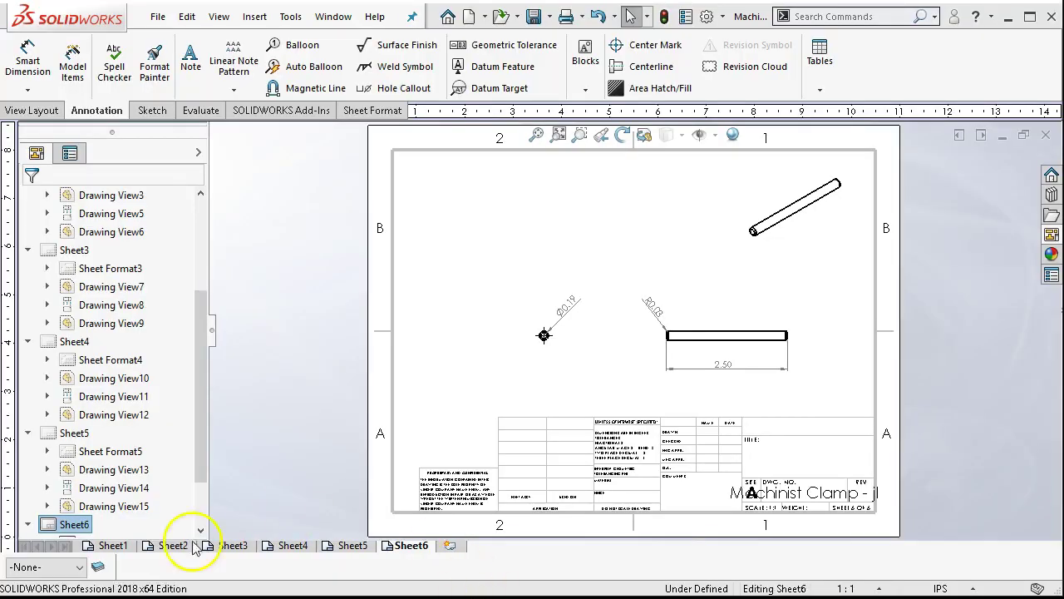
Review Sheet1 through Sheet6 of the drawing in order and return to the assembly view and bill of materials on Sheet1
{"action": "left_click", "coordinate": [116, 545]}
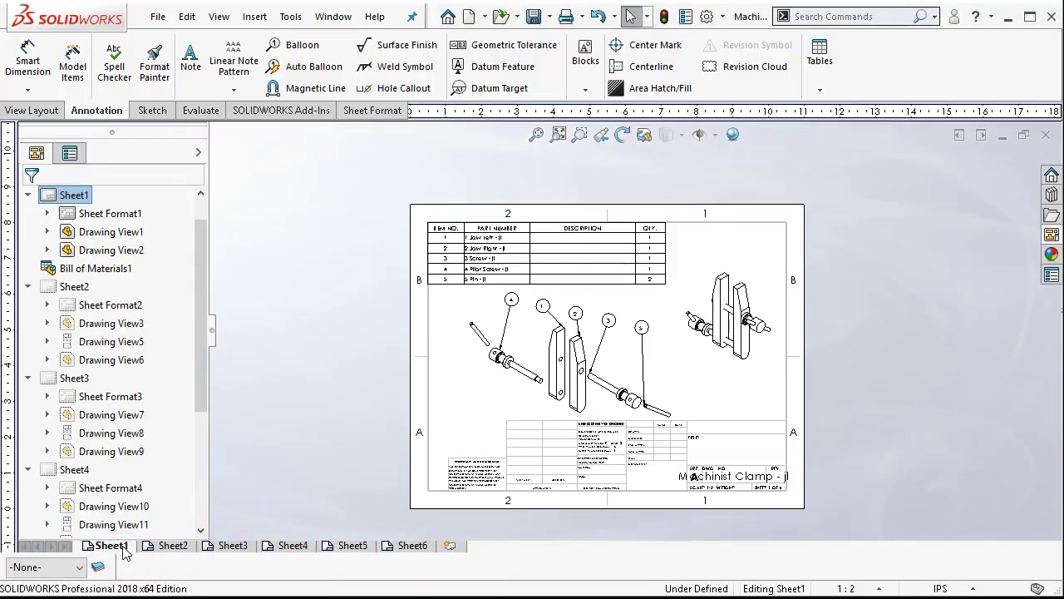
{"action": "left_click", "coordinate": [152, 556]}
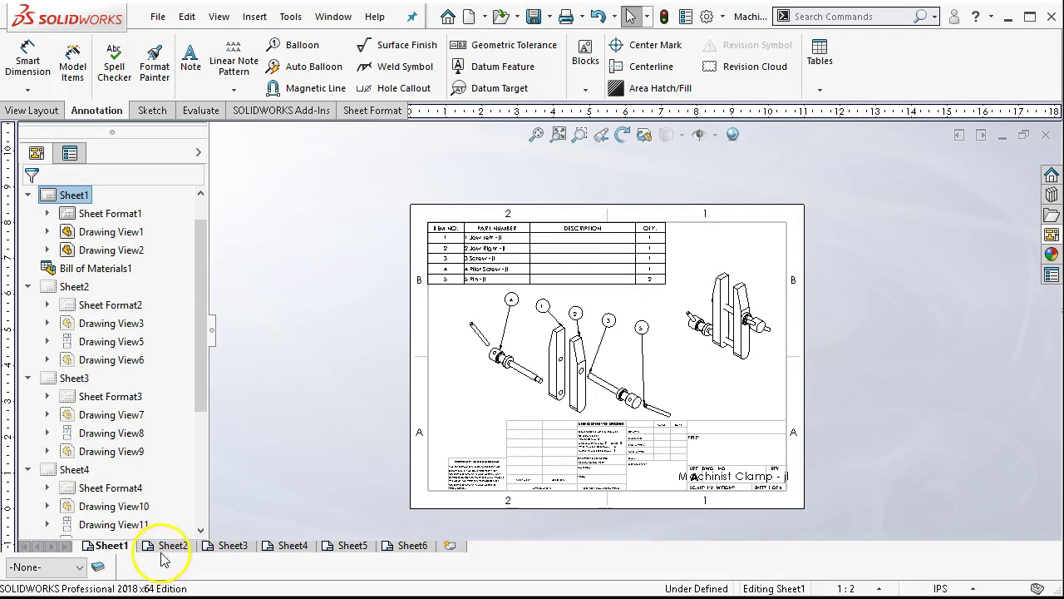
{"action": "left_click", "coordinate": [167, 555]}
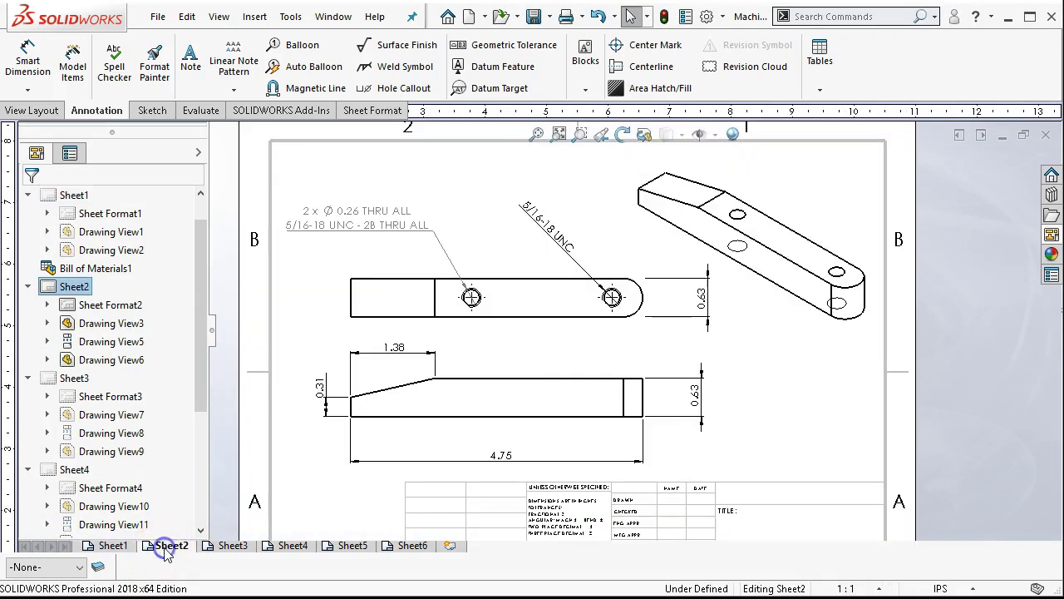
{"action": "left_click", "coordinate": [221, 549]}
{"action": "left_click", "coordinate": [287, 546]}
{"action": "left_click", "coordinate": [352, 545]}
{"action": "left_click", "coordinate": [379, 545]}
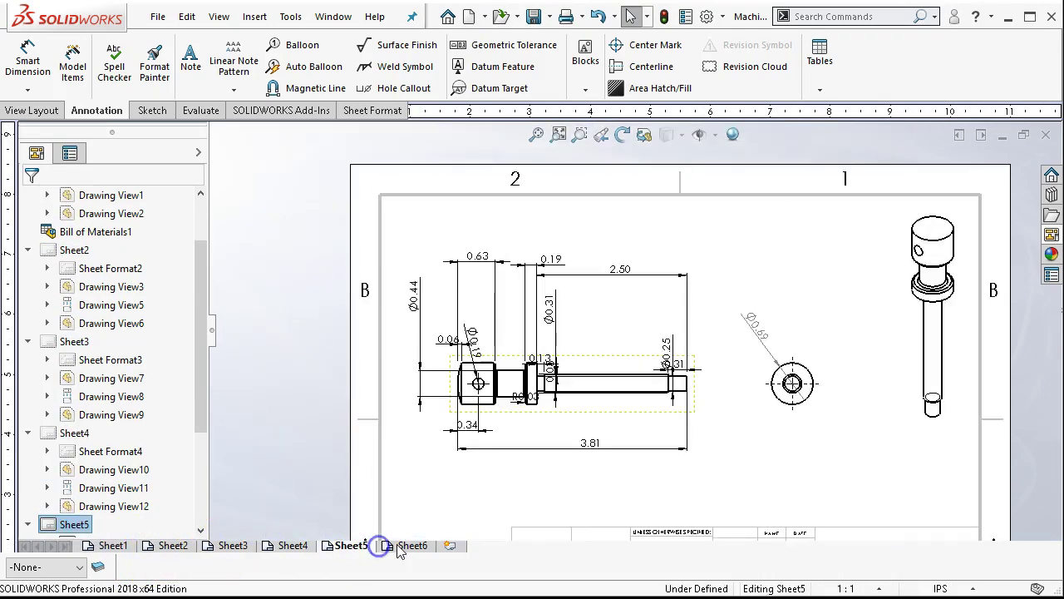
{"action": "left_click_drag", "start_coordinate": [384, 532], "coordinate": [377, 536]}
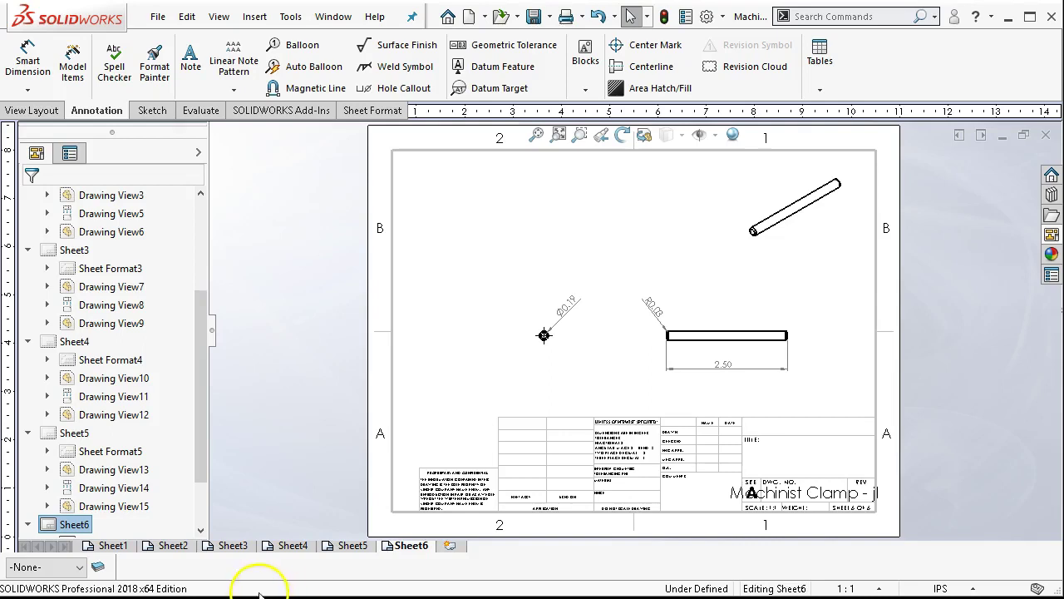
{"action": "left_click", "coordinate": [108, 546]}
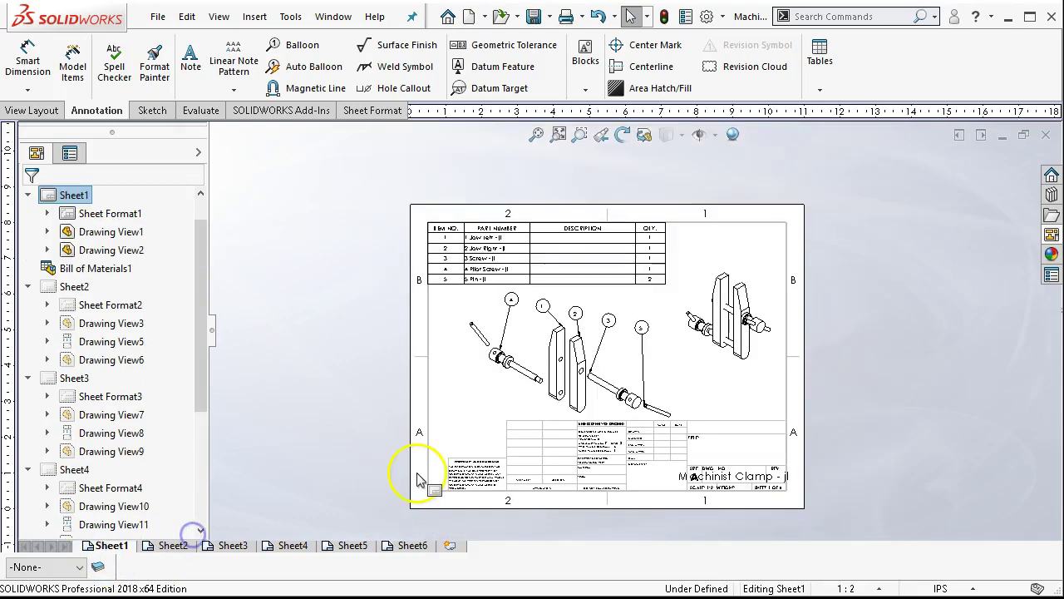
{"action": "scroll", "coordinate": [526, 407], "scroll_direction": "down", "scroll_amount": 2}
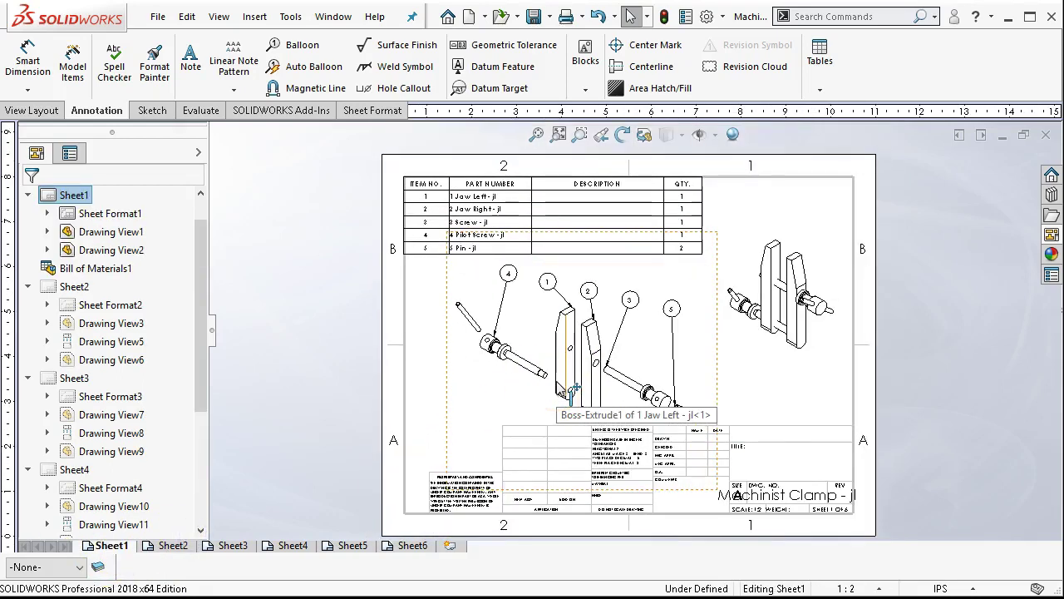